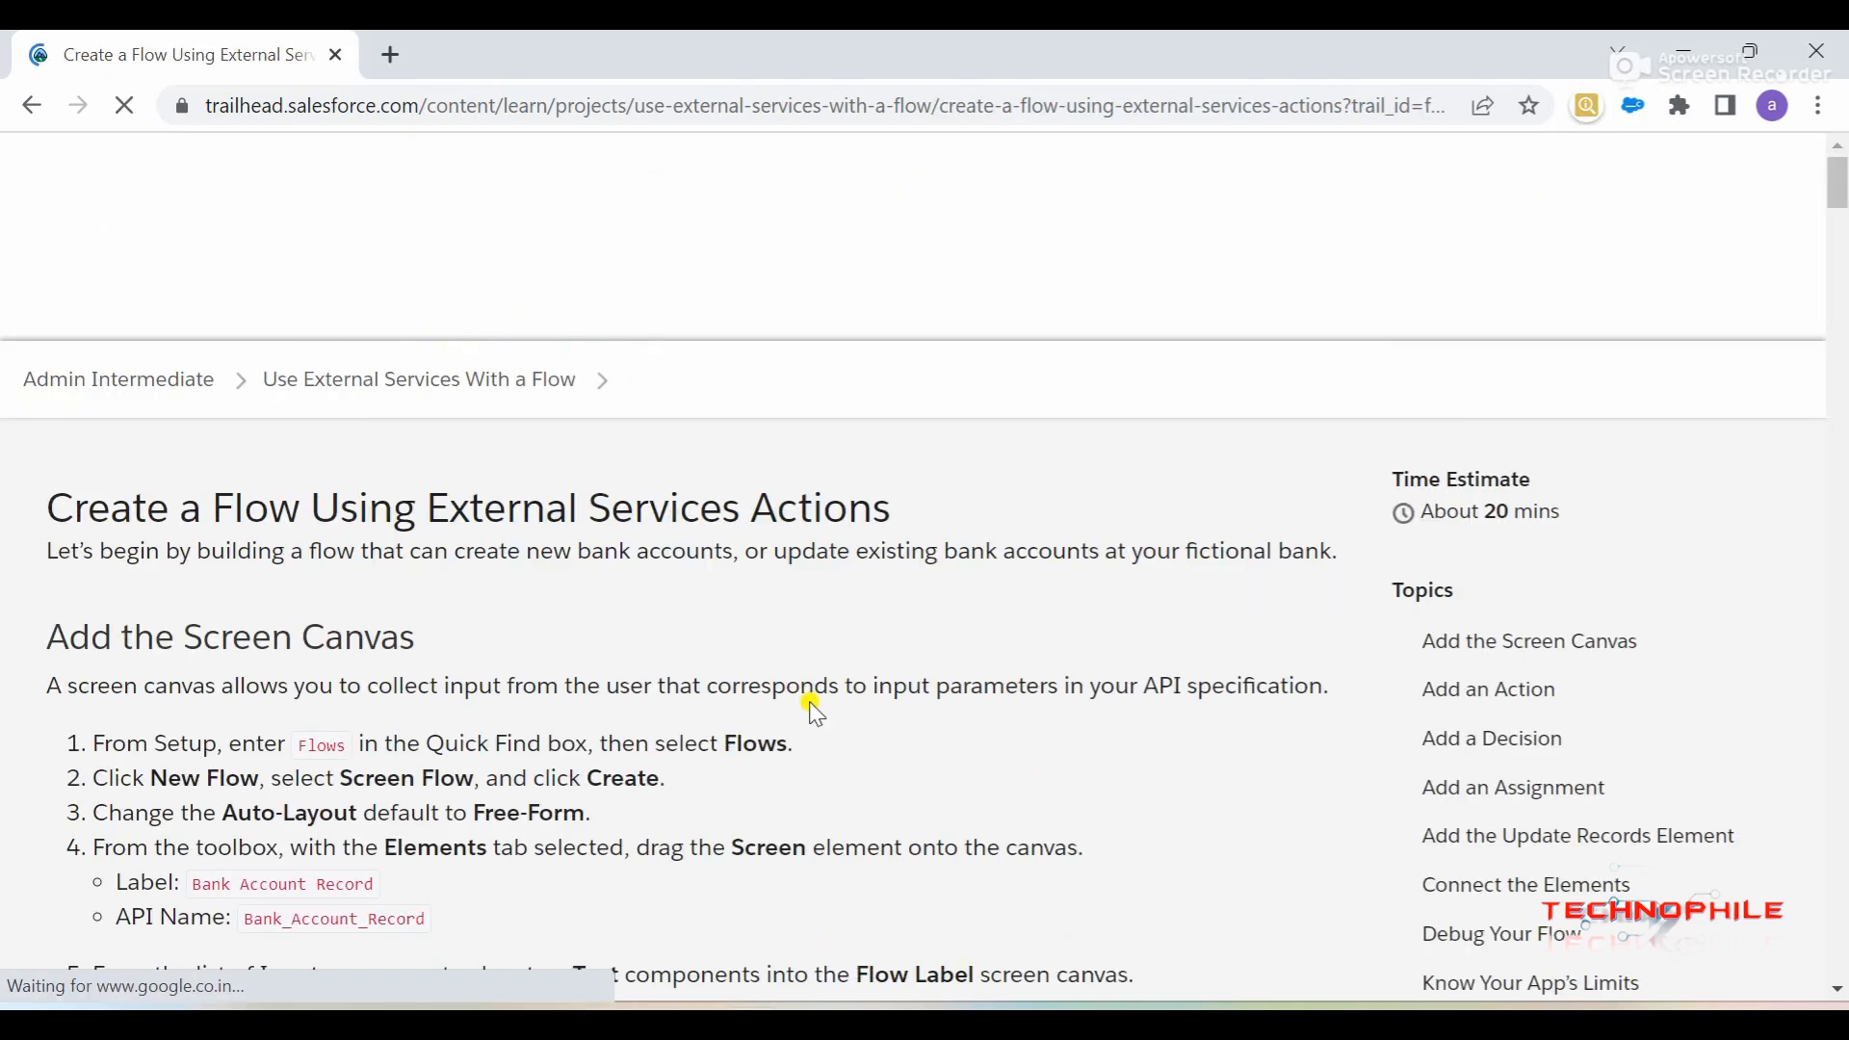
- Launch My Trailhead Playground 1 from the challenge section of the Create a Flow Using External Services Actions page
scroll(812, 655, "down", 3)
scroll(812, 707, "down", 20)
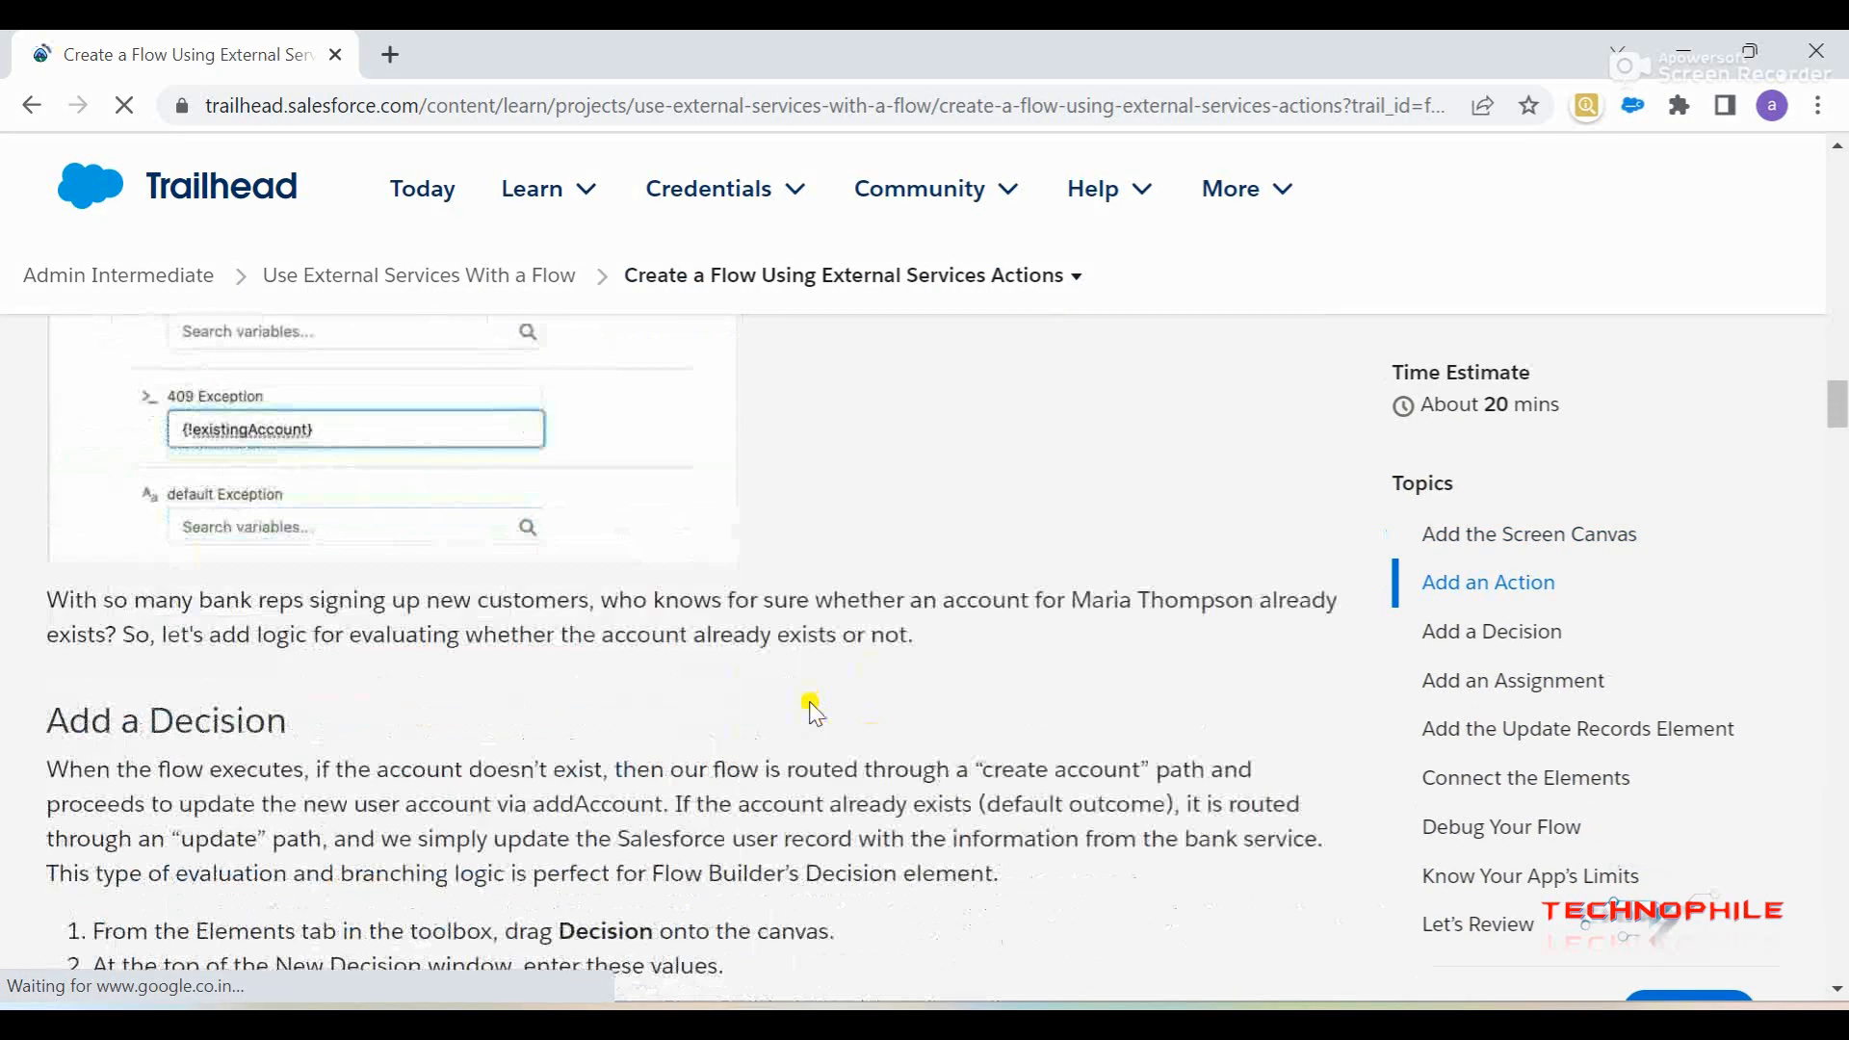
scroll(812, 712, "down", 20)
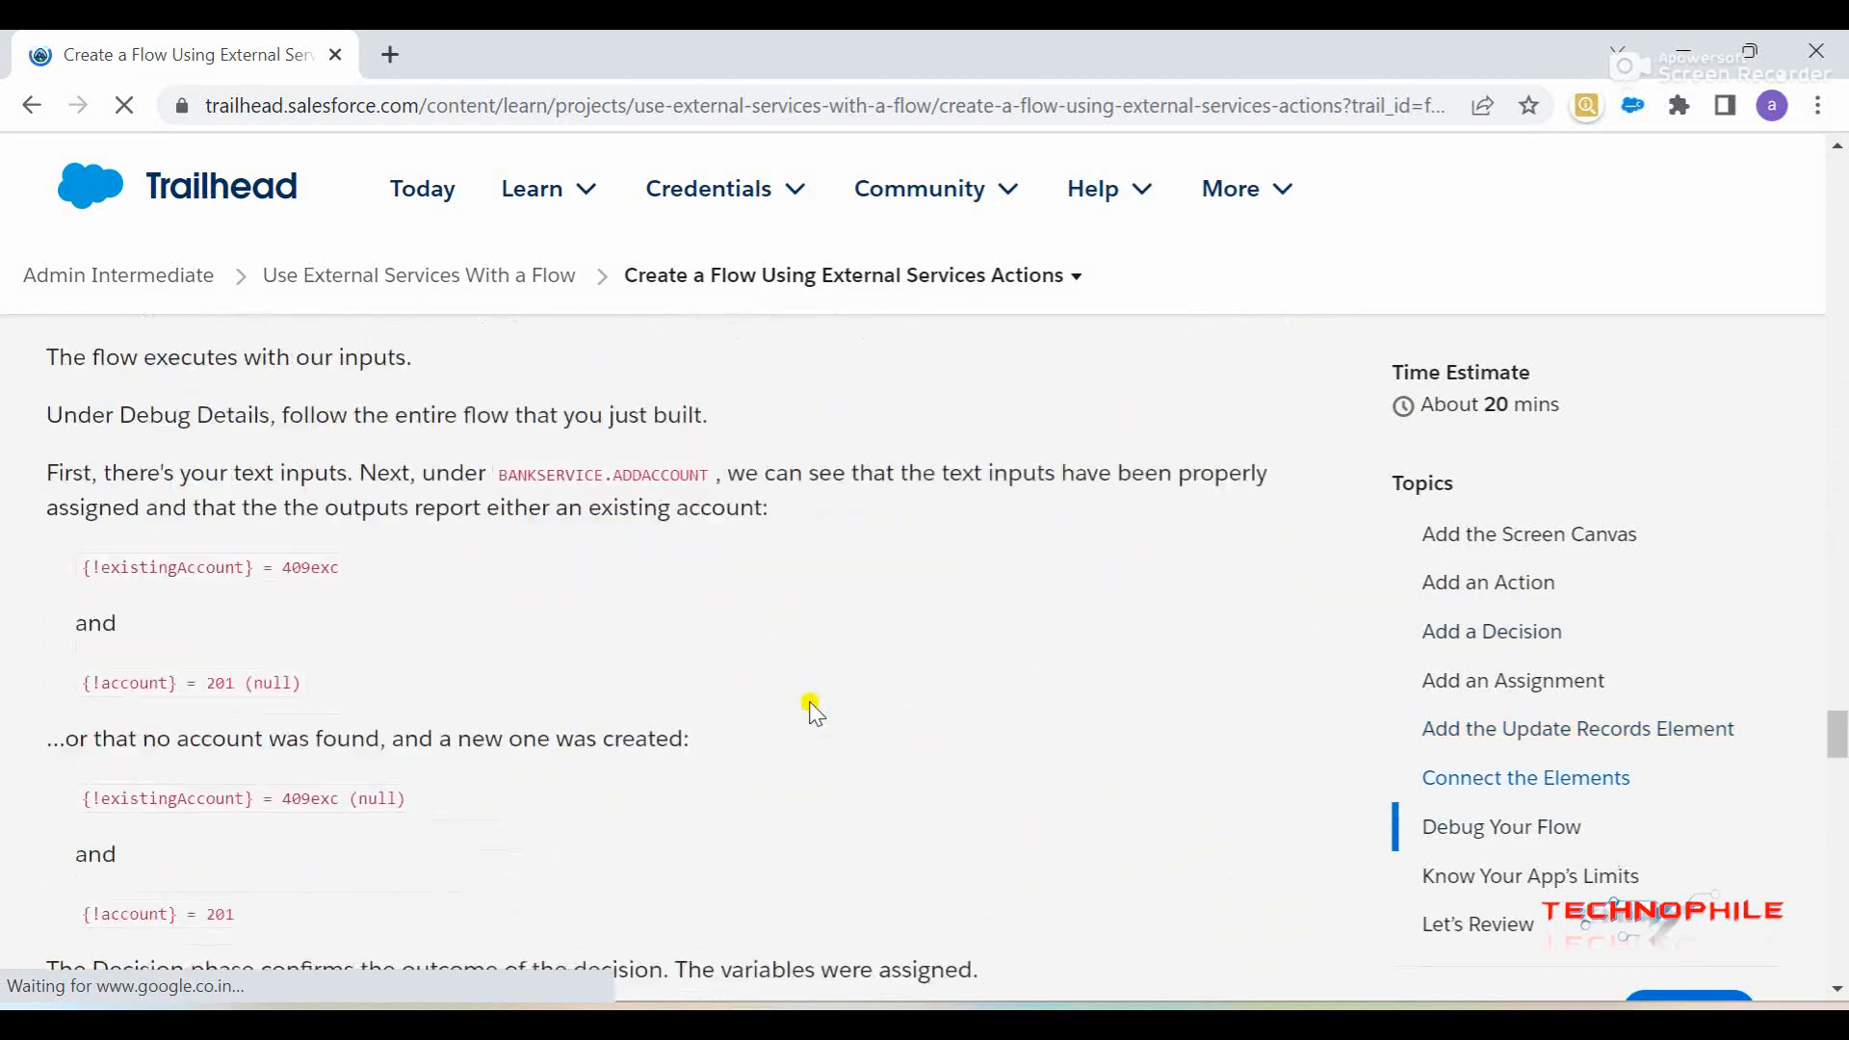
scroll(812, 709, "down", 15)
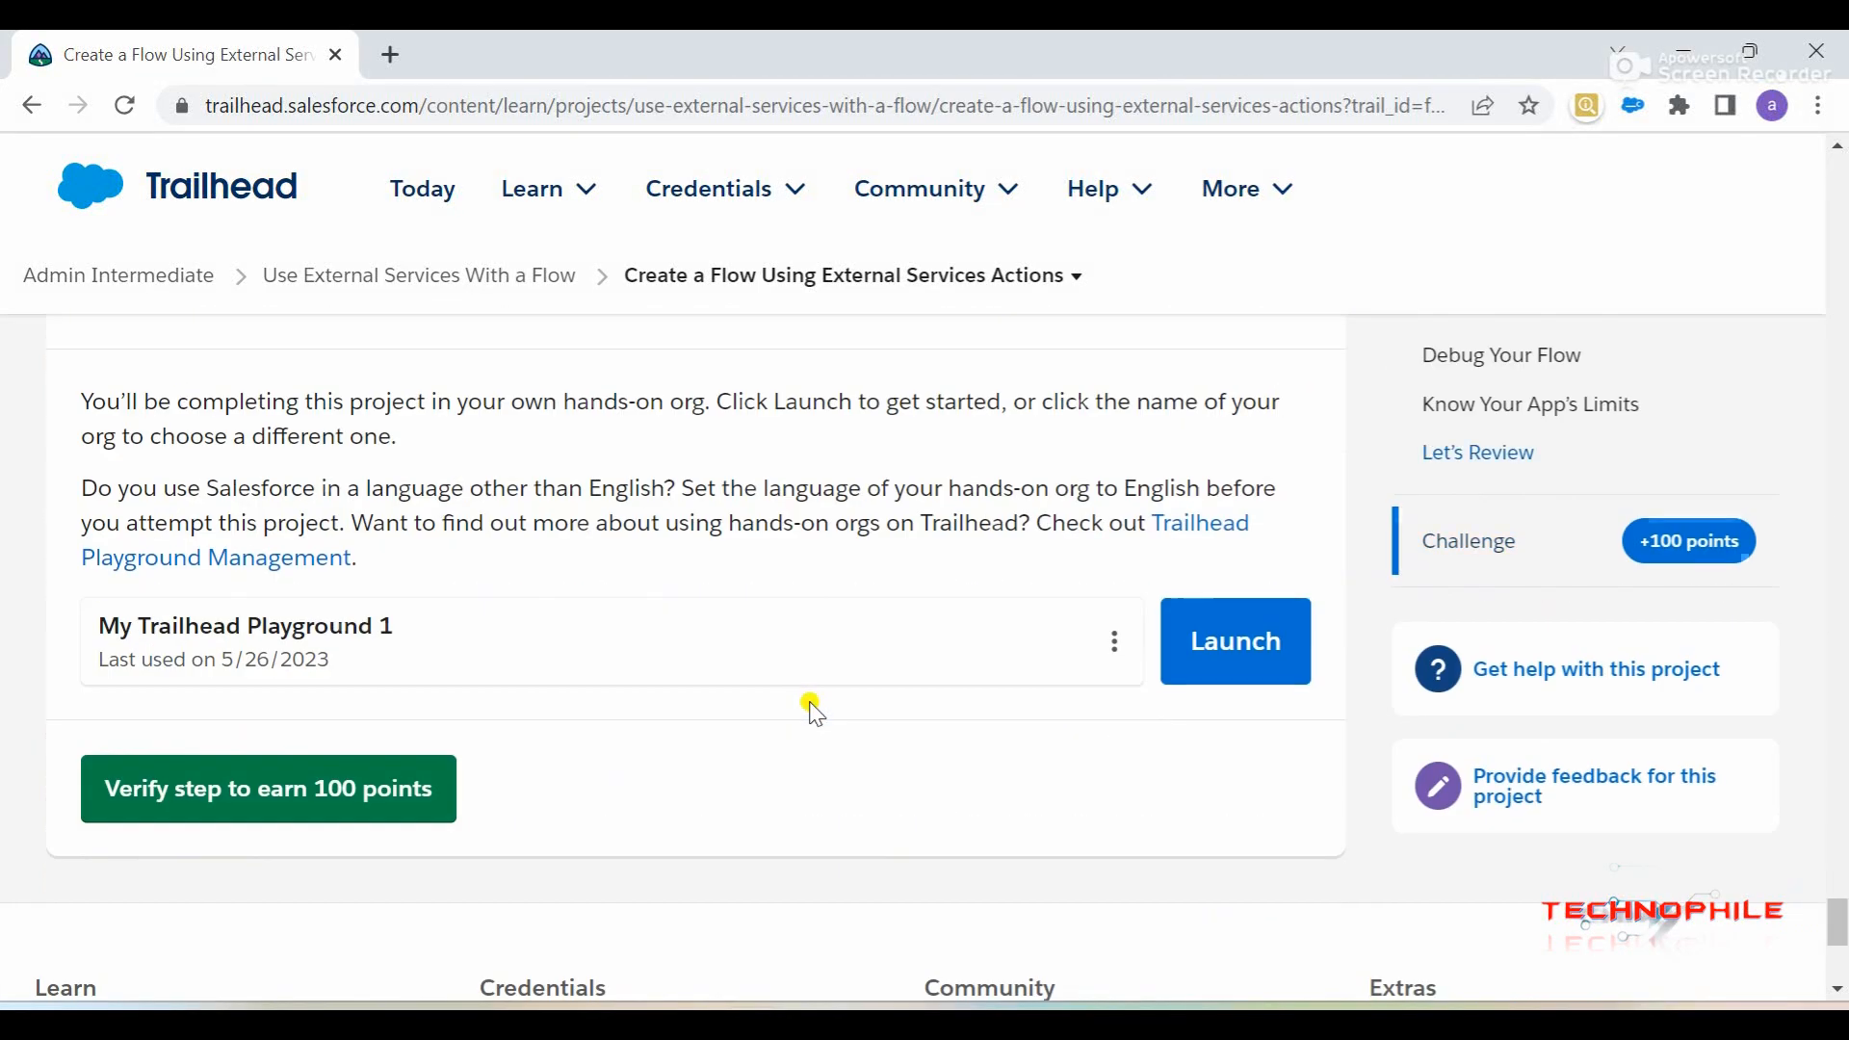
left_click(1242, 642)
- Check the Add the Screen Canvas instructions in Trailhead and open Setup in the Salesforce playground
left_click(225, 39)
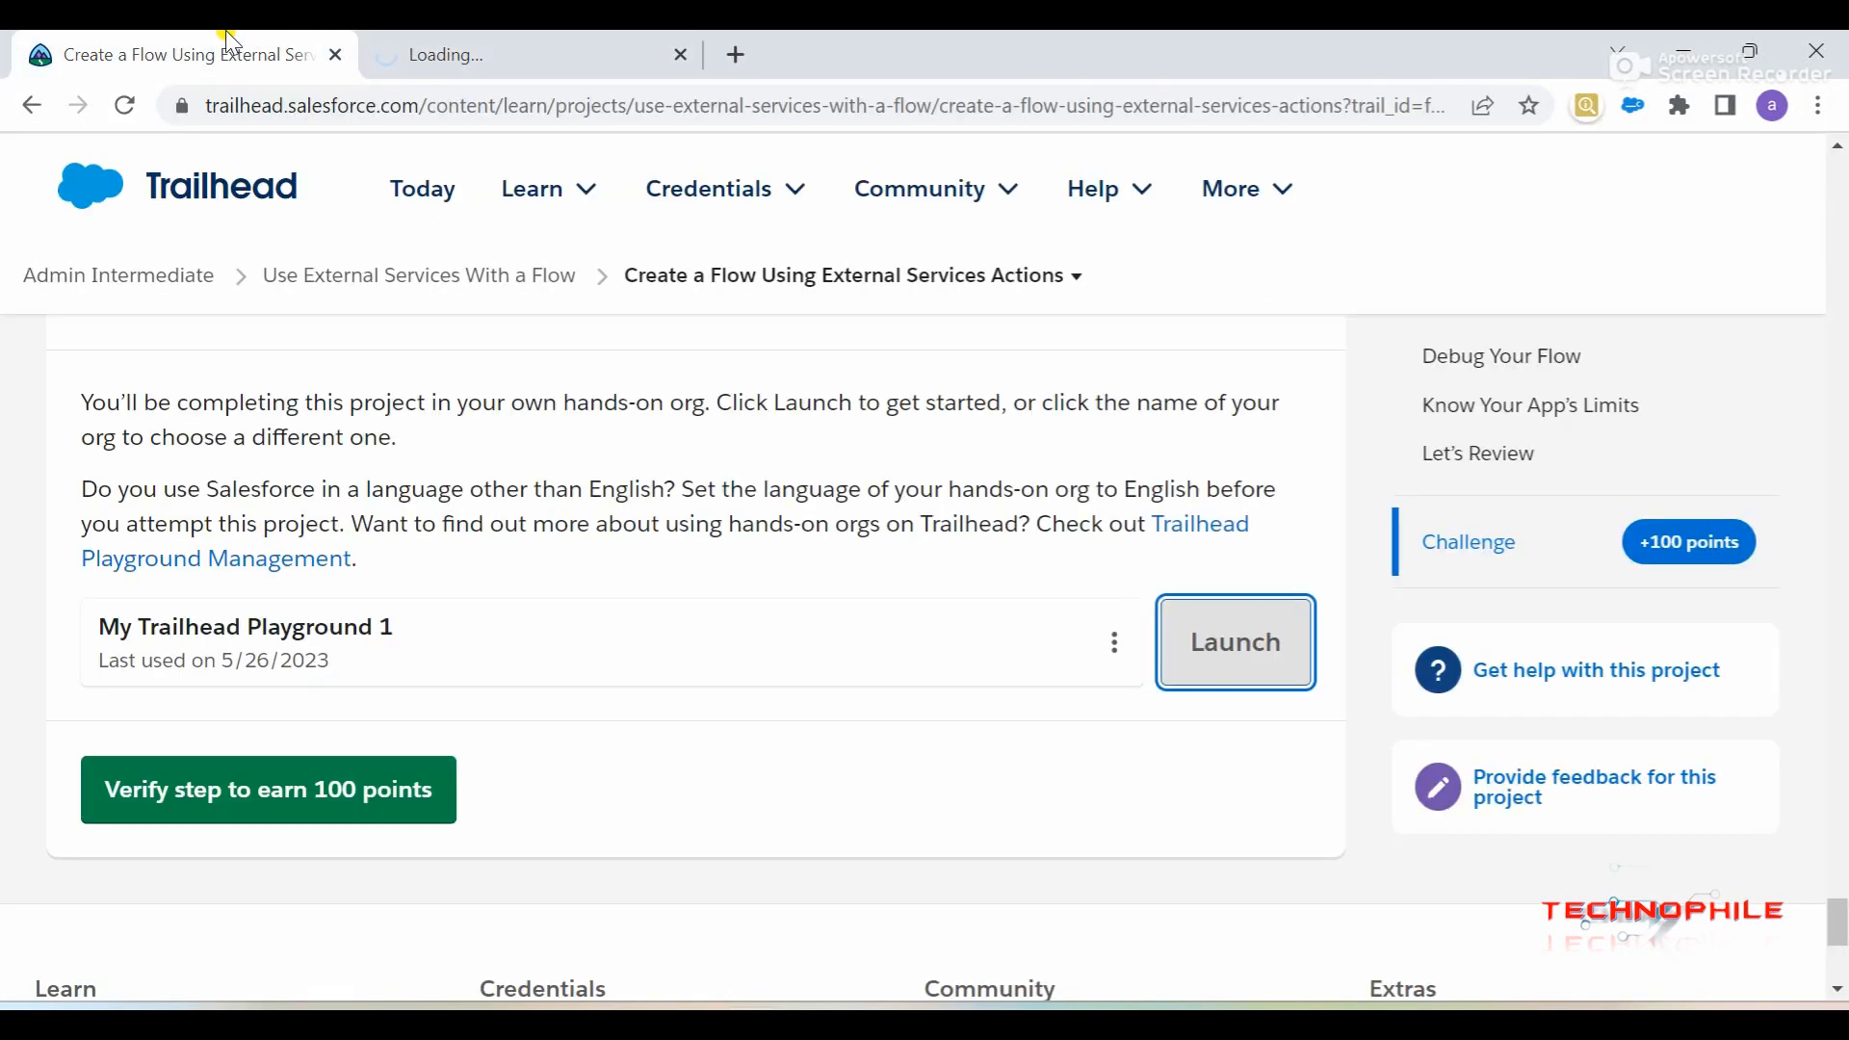
scroll(587, 578, "up", 20)
scroll(590, 639, "up", 20)
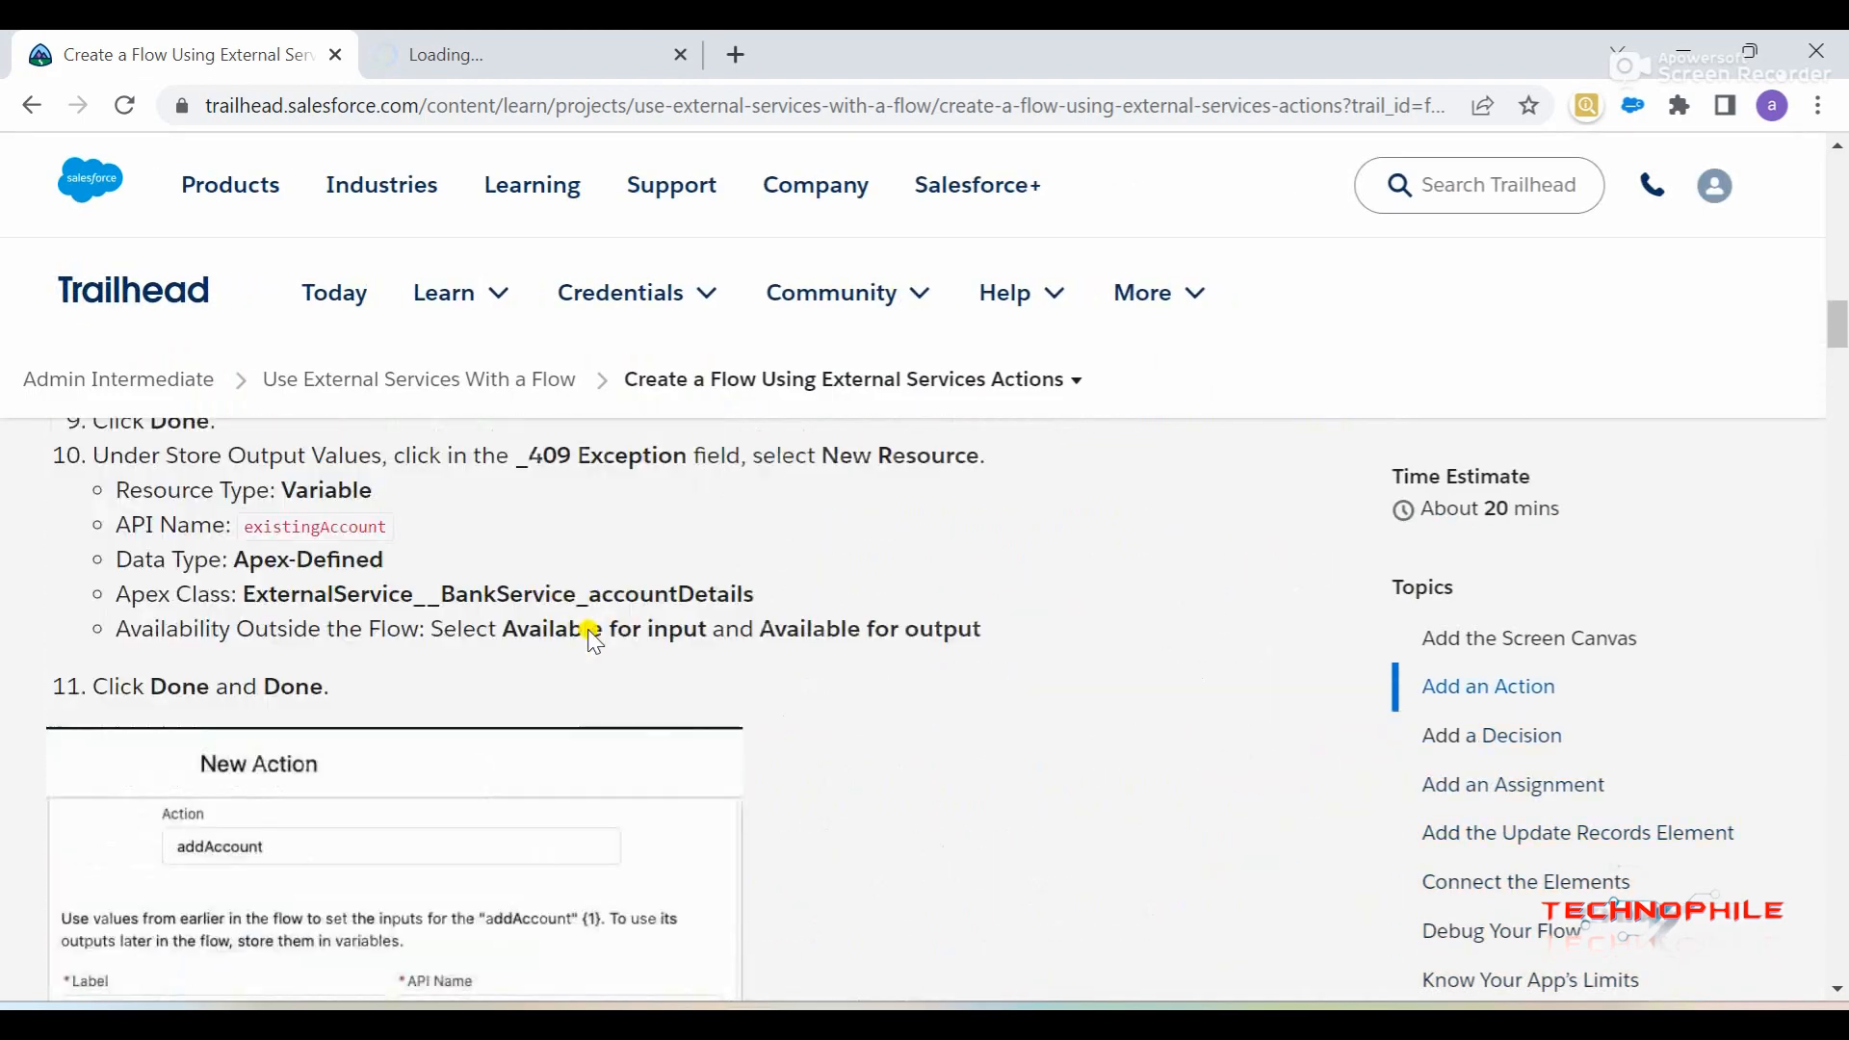
scroll(591, 630, "up", 6)
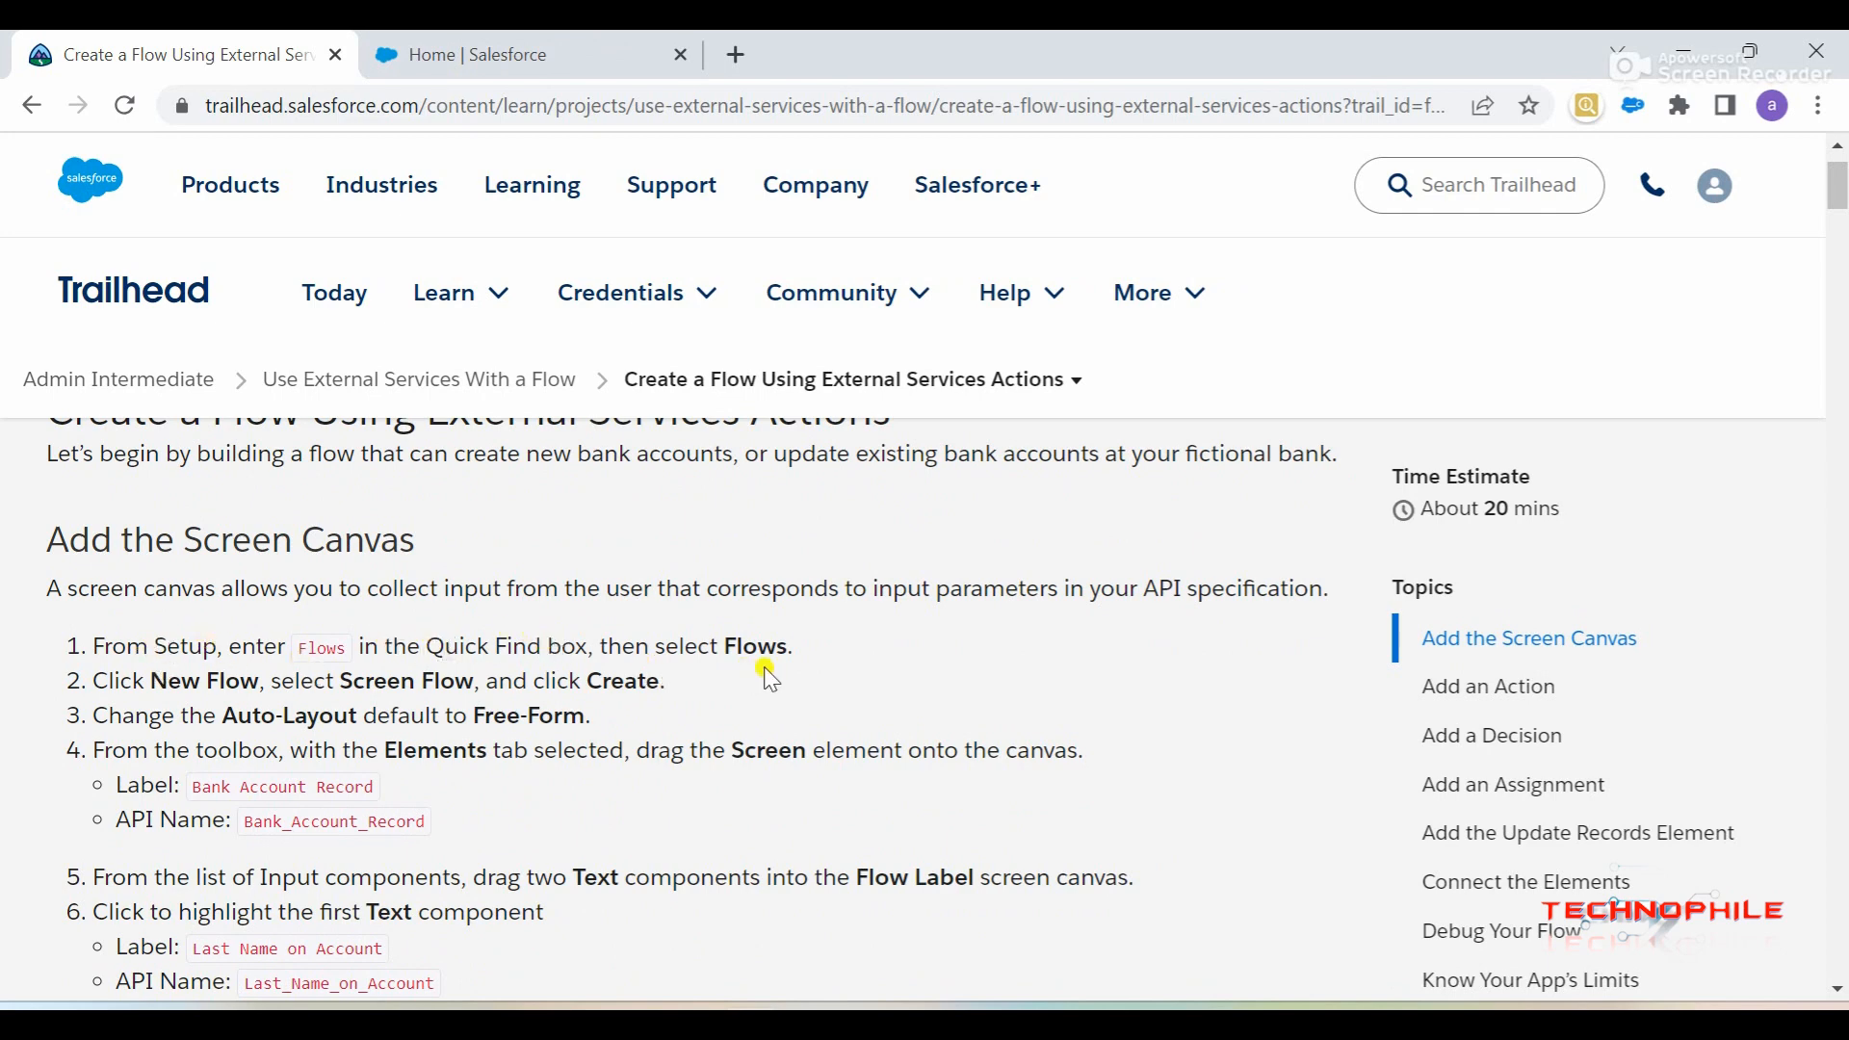
scroll(715, 648, "up", 1)
left_click(538, 39)
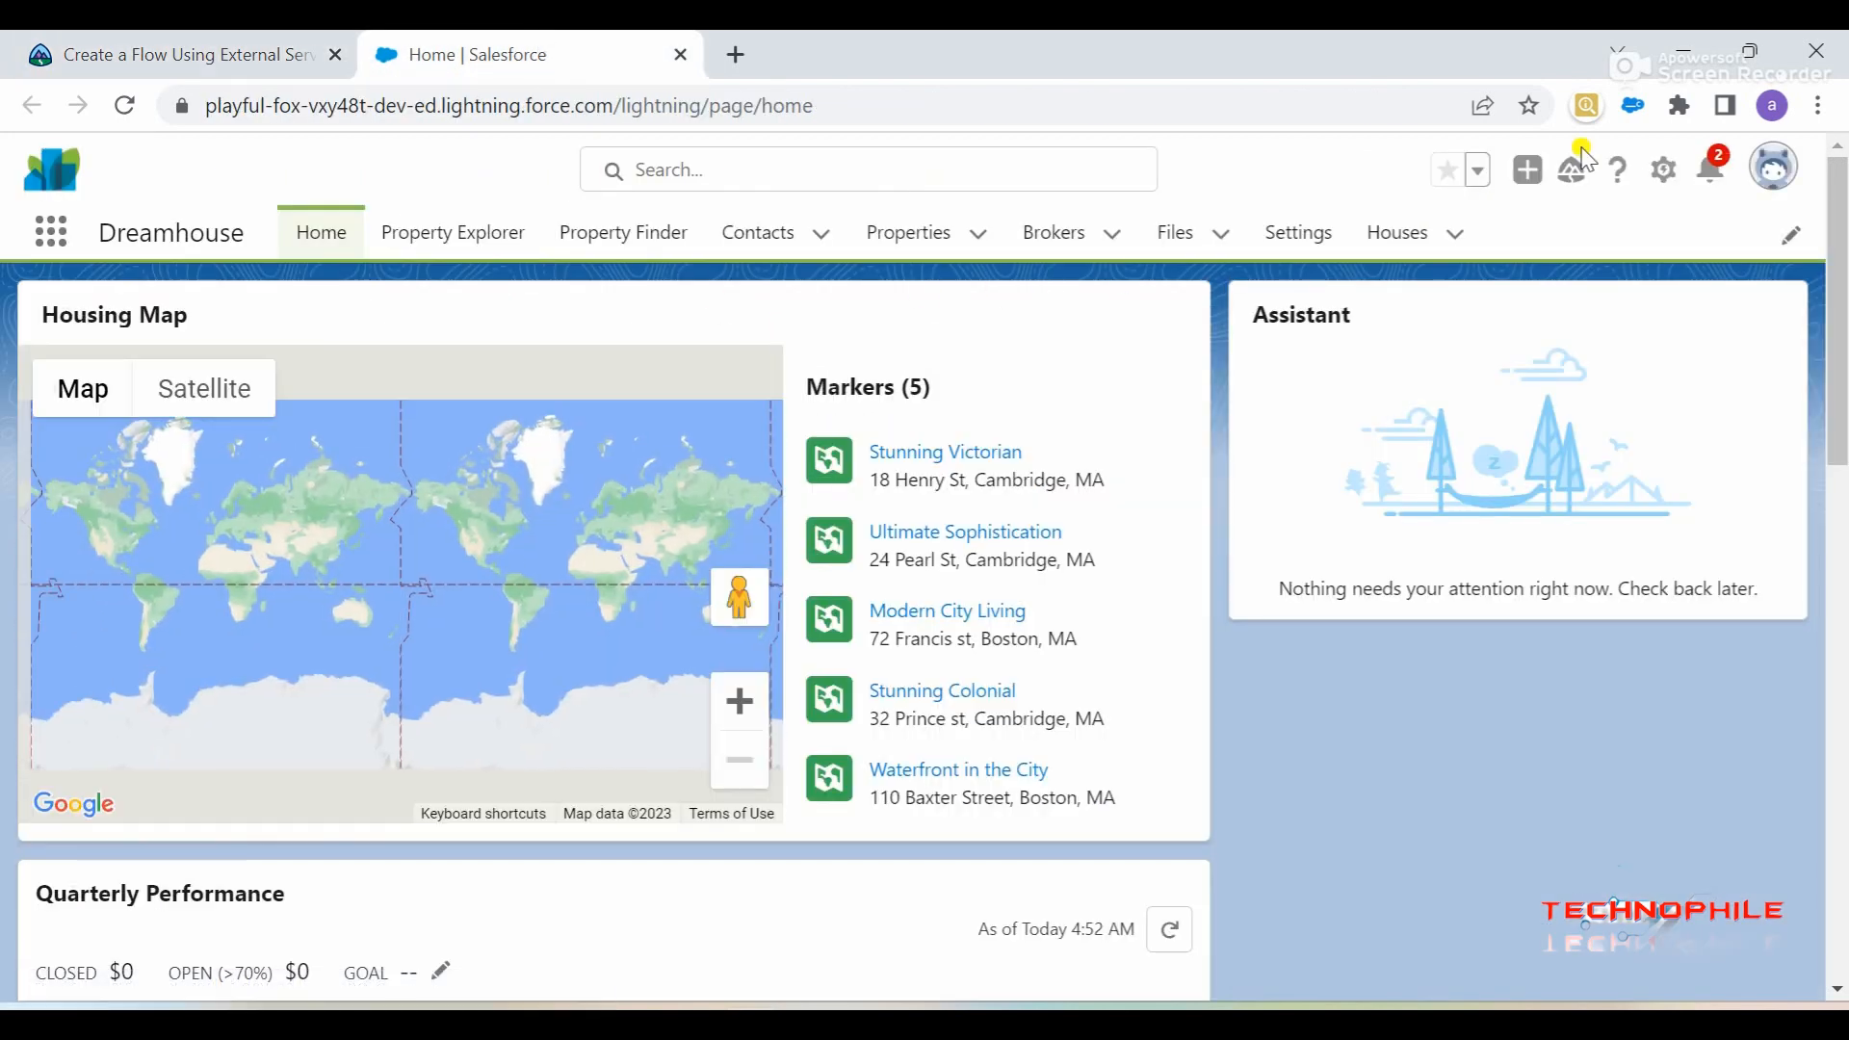
left_click(1660, 180)
left_click(1584, 246)
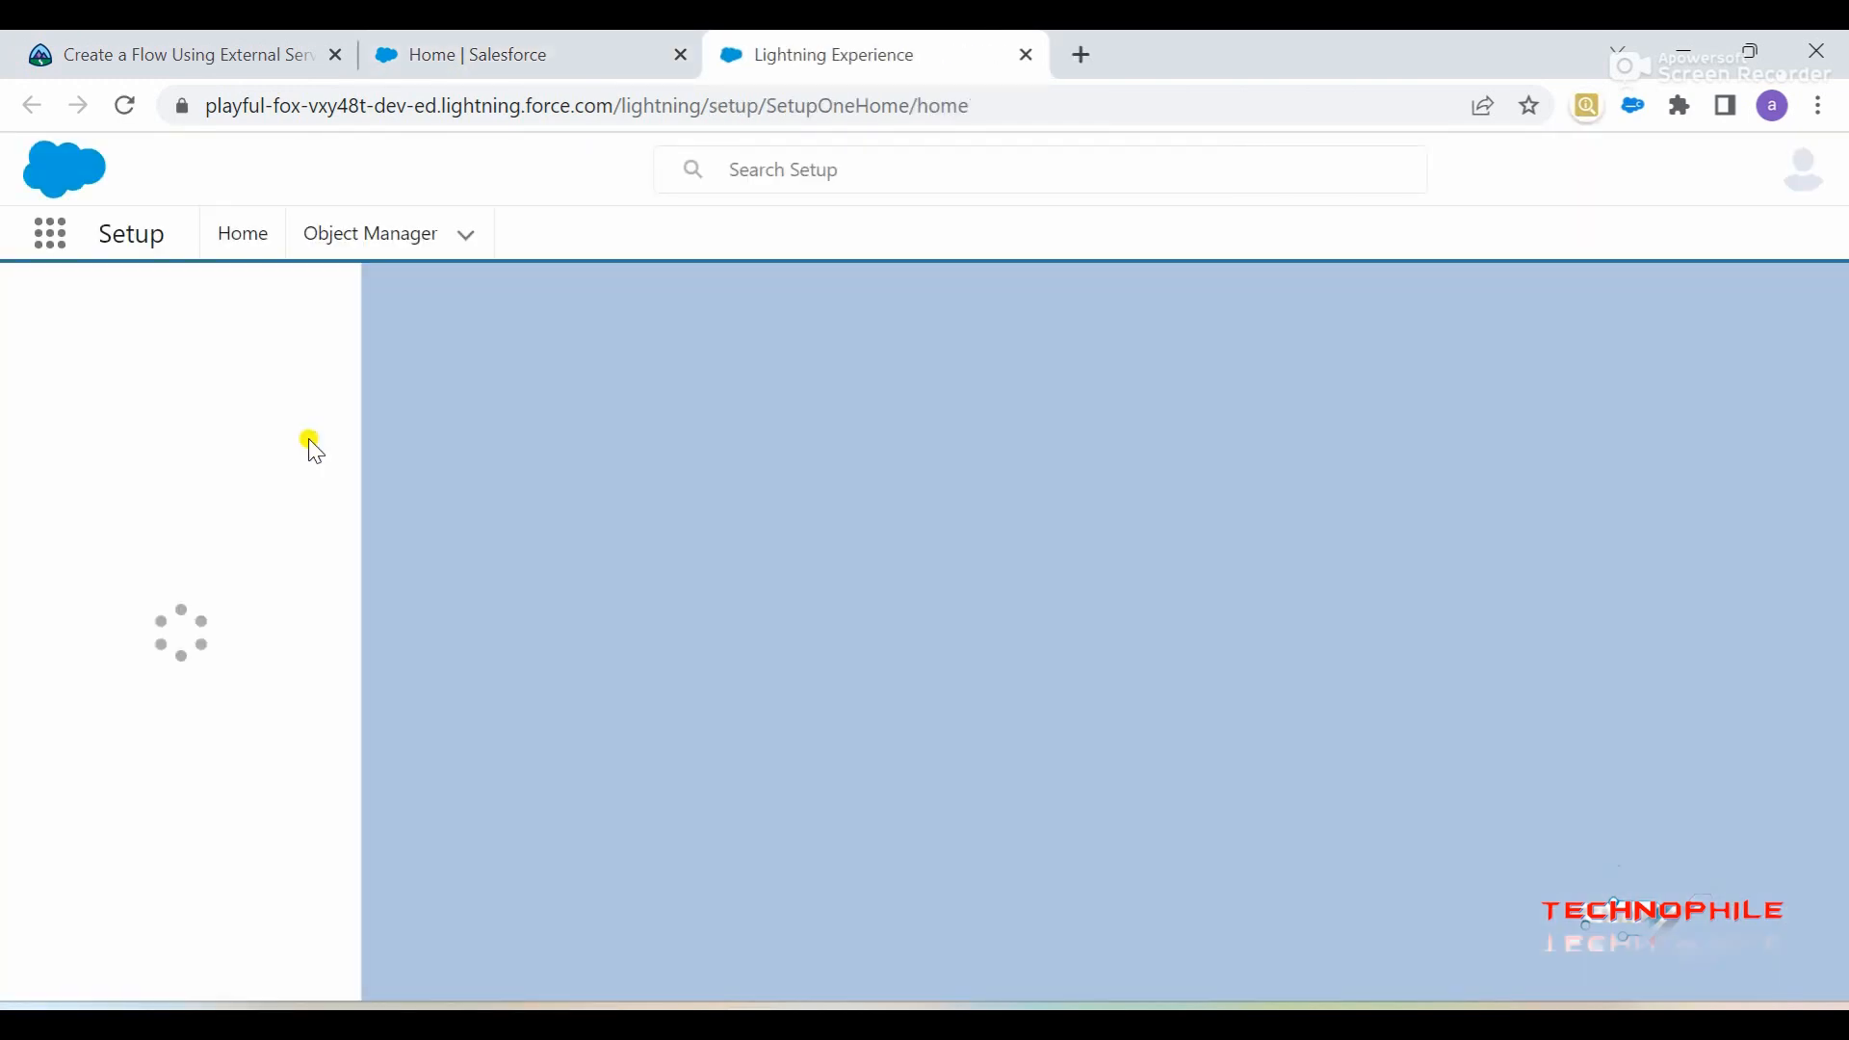
- Find the Flows page in Setup by searching for "flow" and create a new Screen Flow
left_click(190, 310)
type("fow")
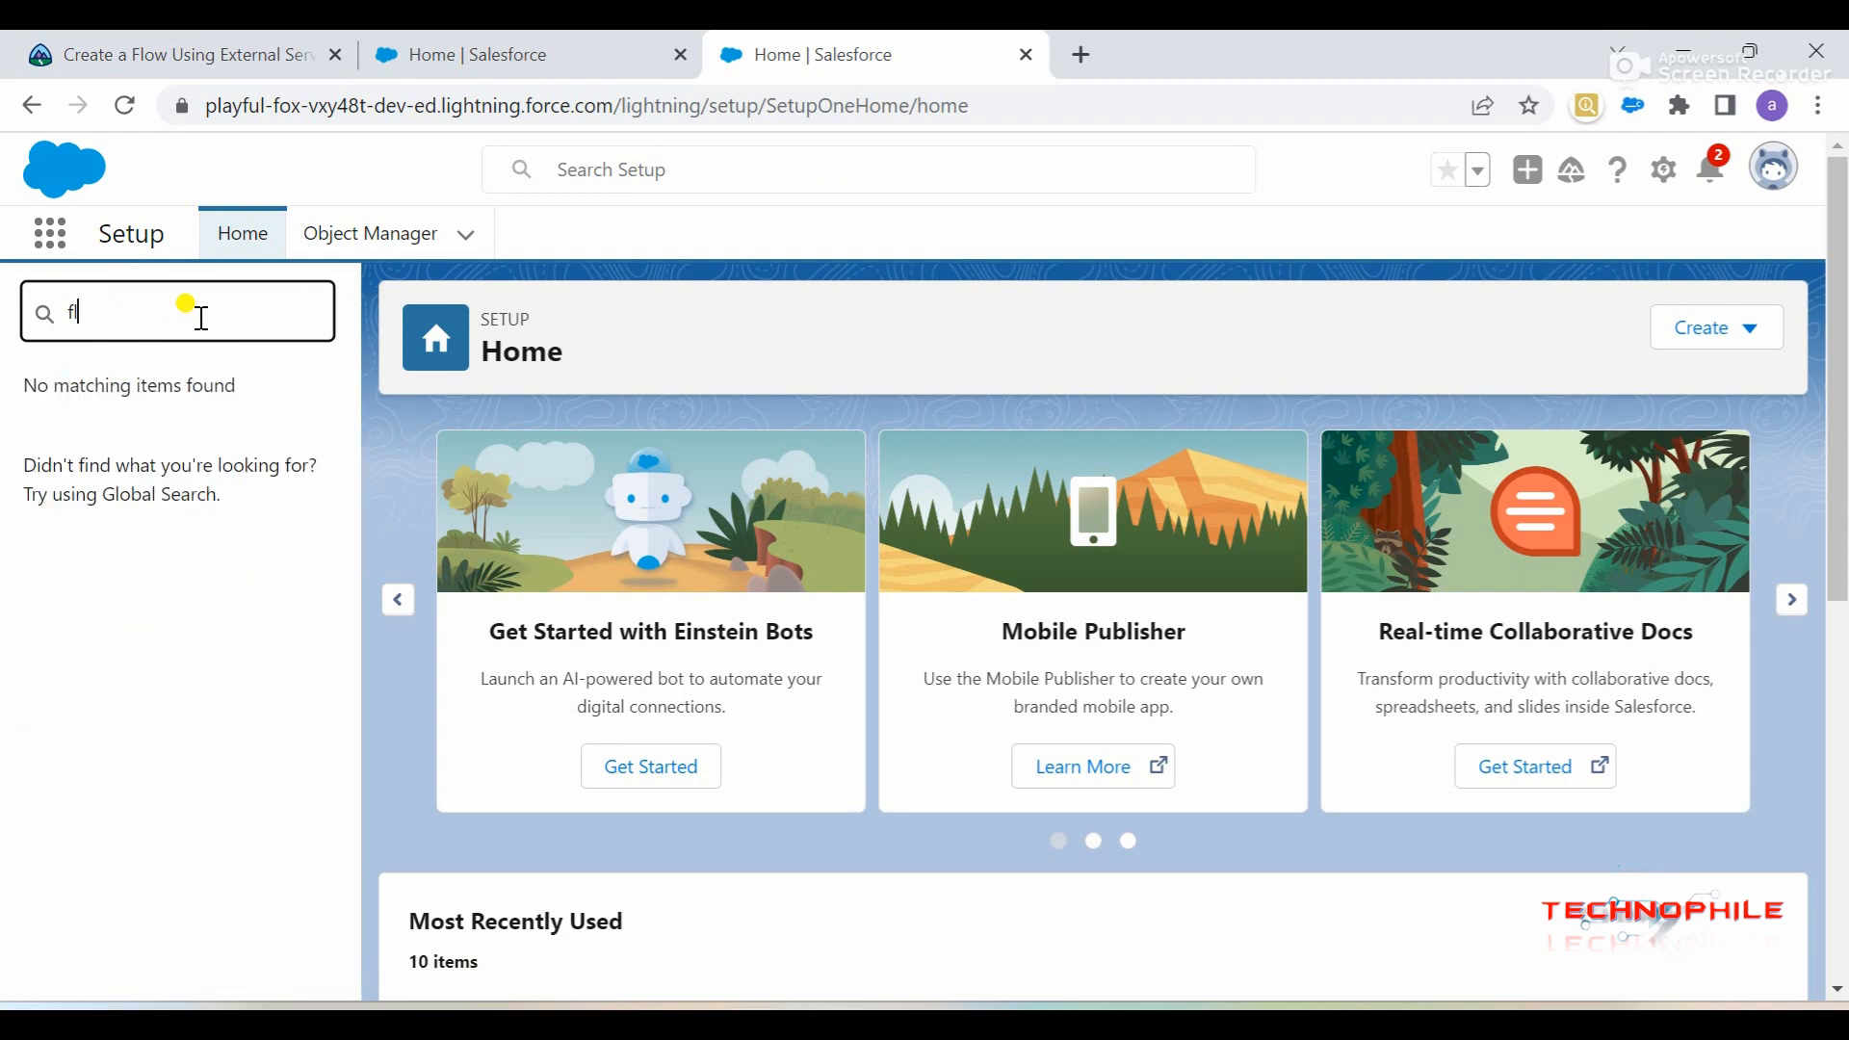
type("ow")
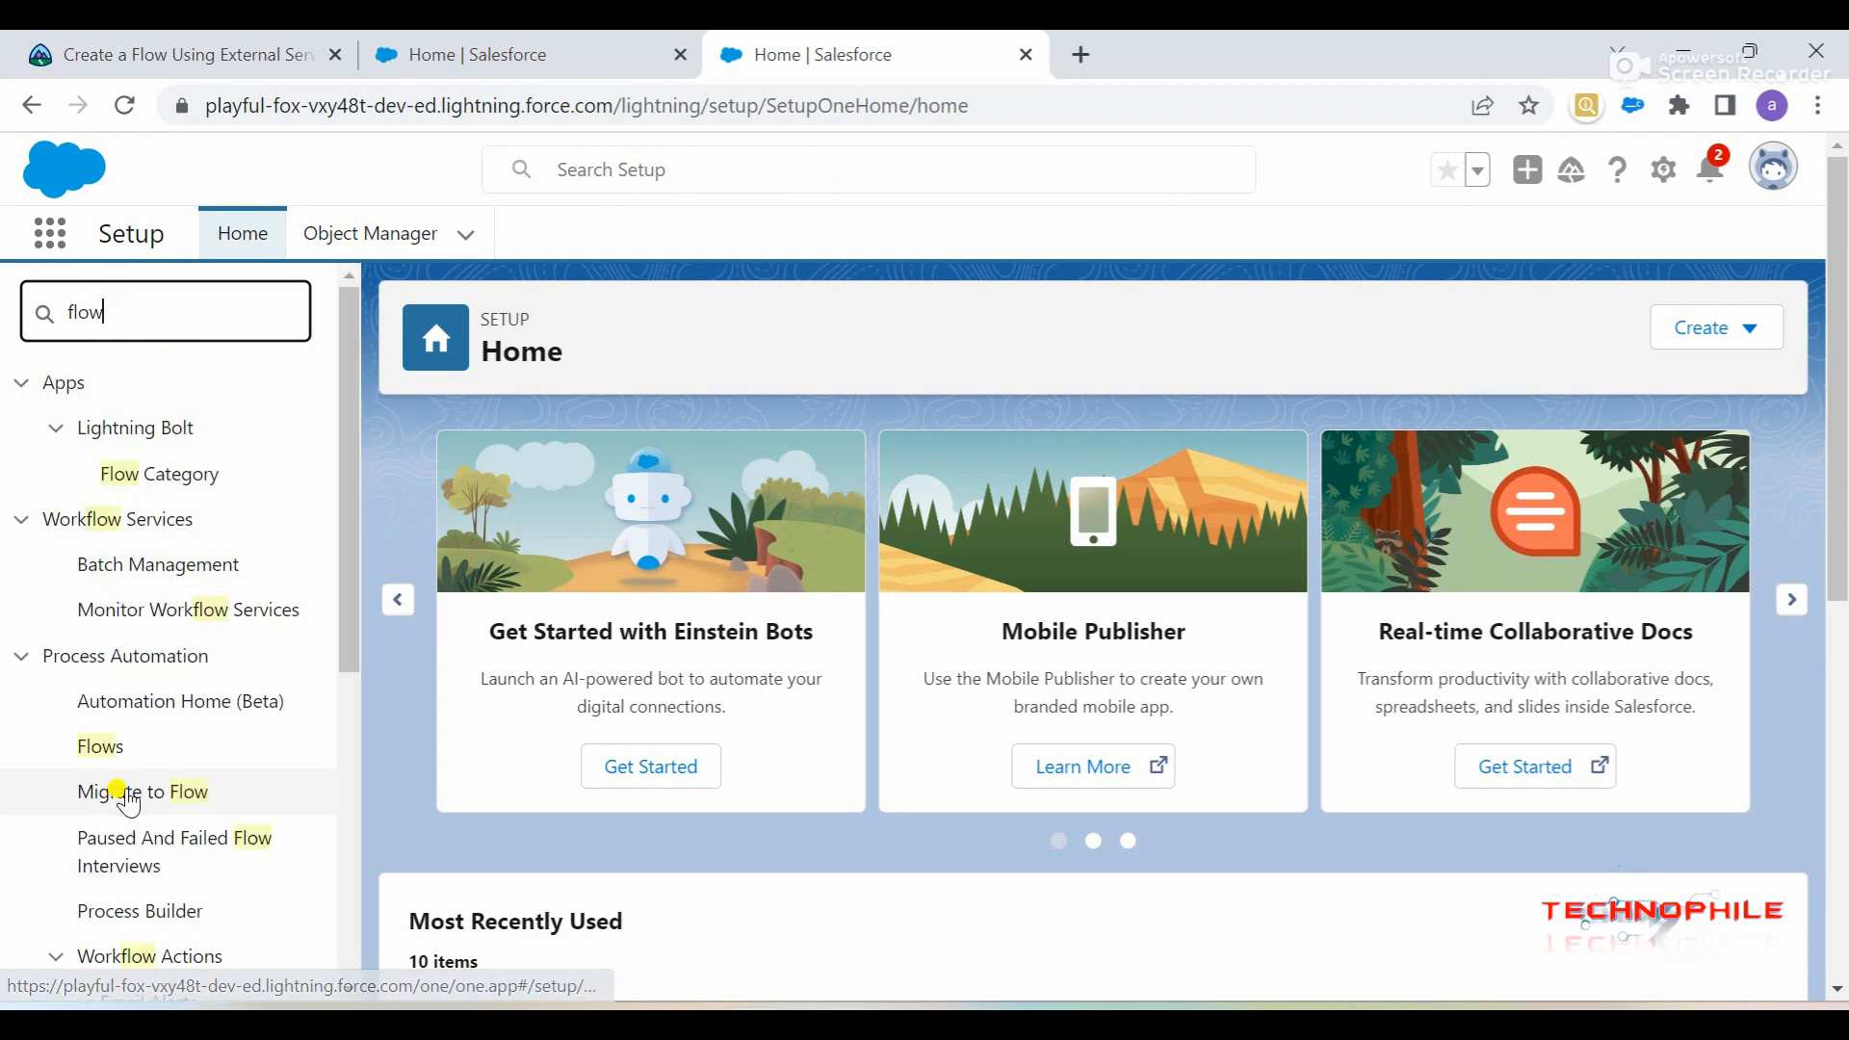
left_click(100, 749)
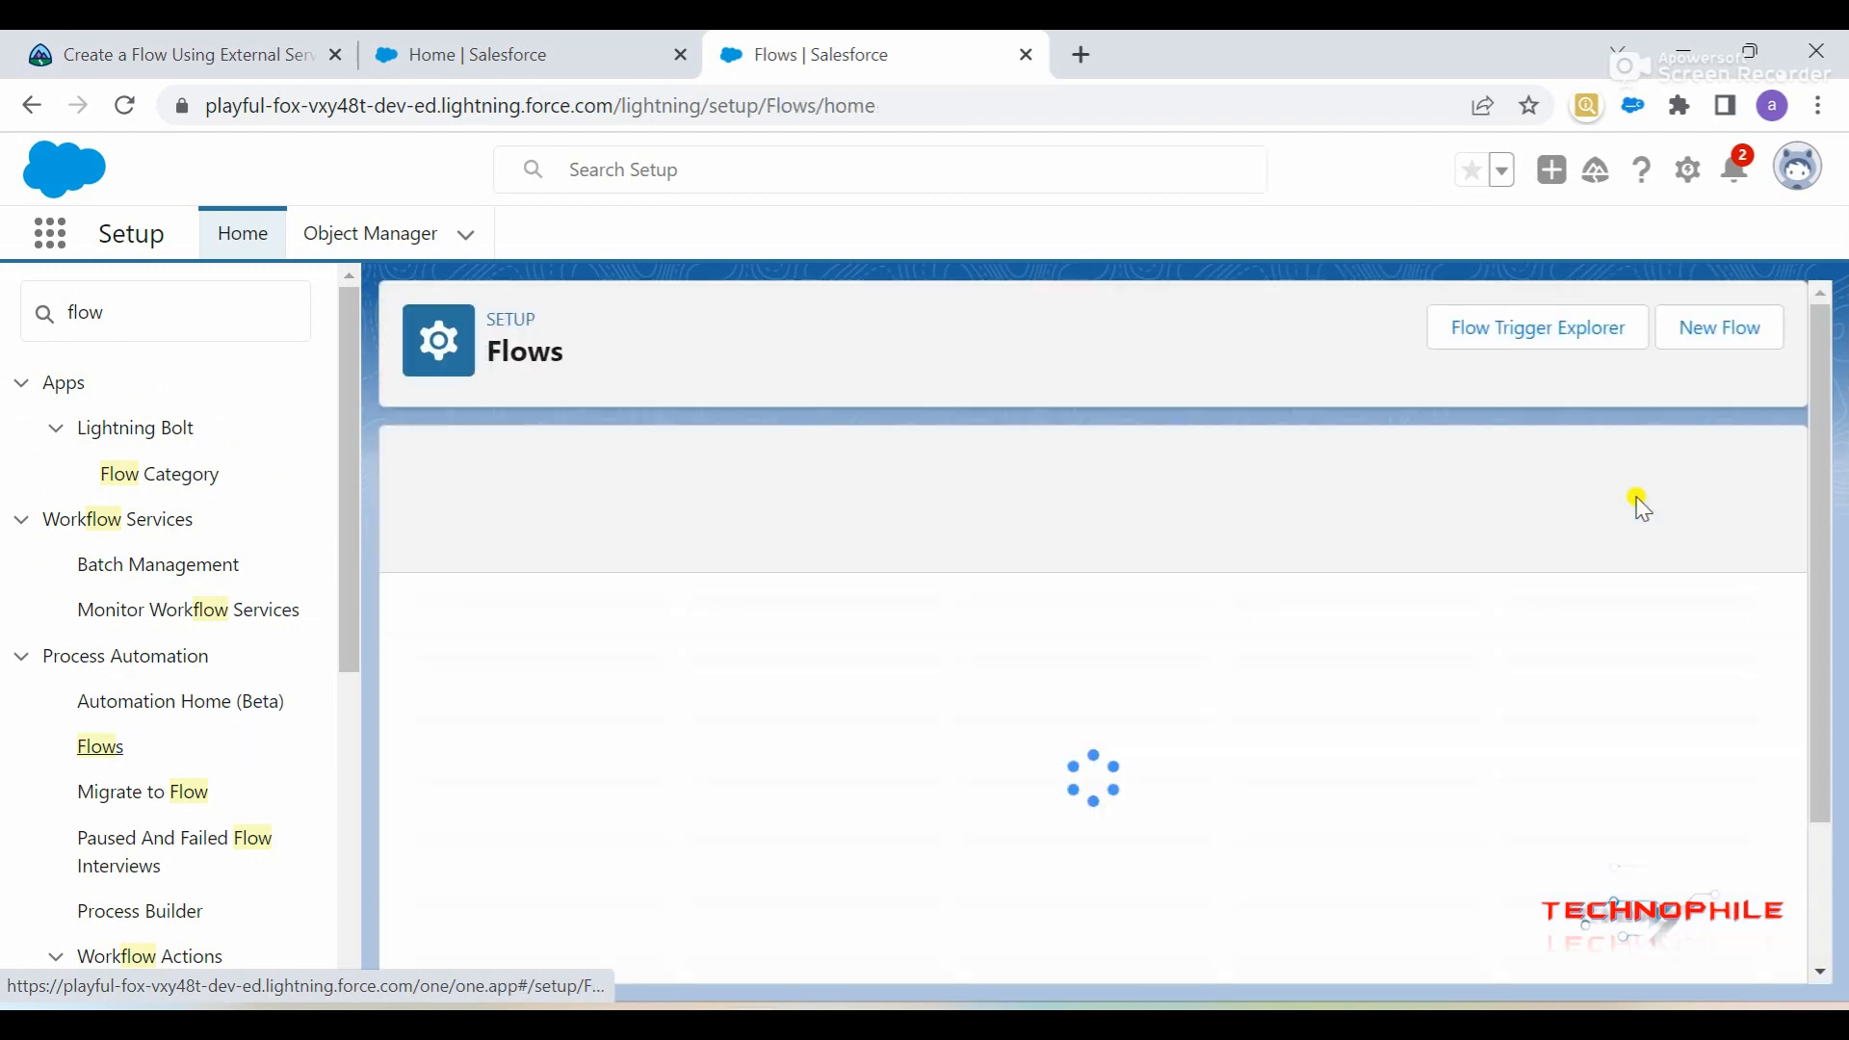
left_click(1707, 331)
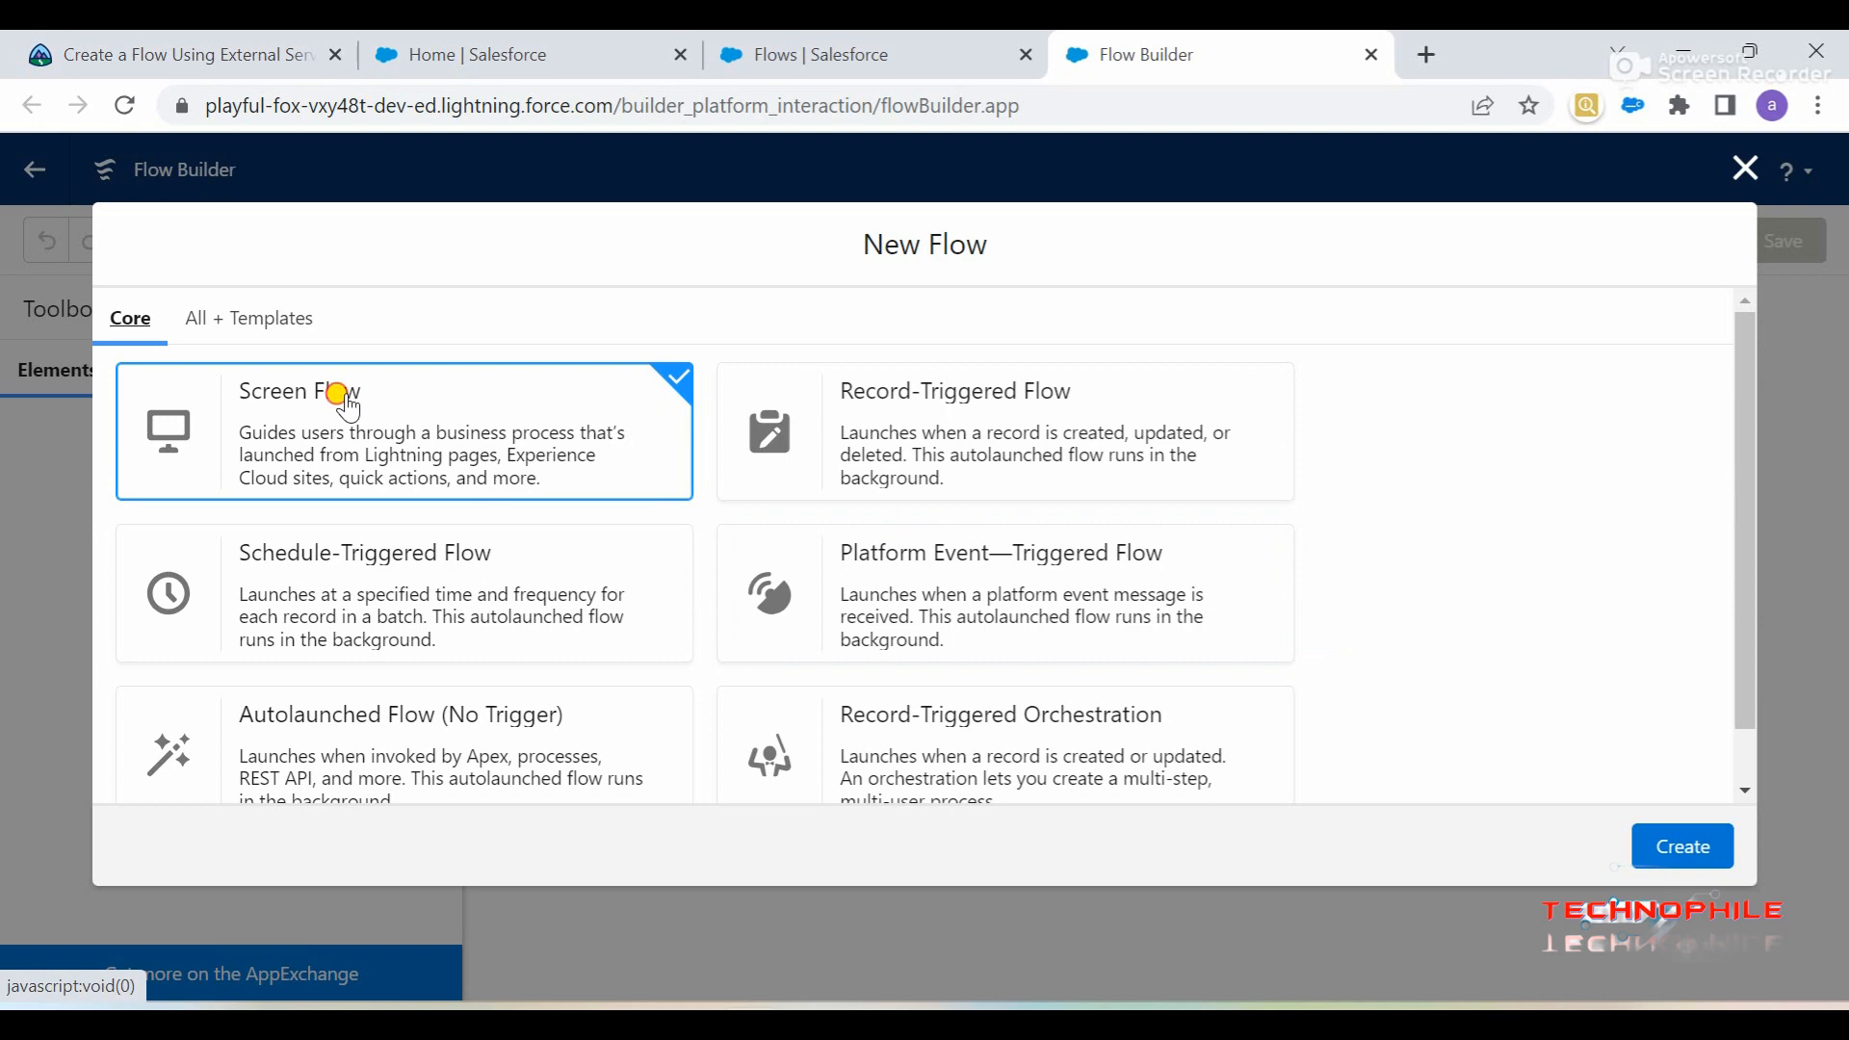
left_click(1683, 847)
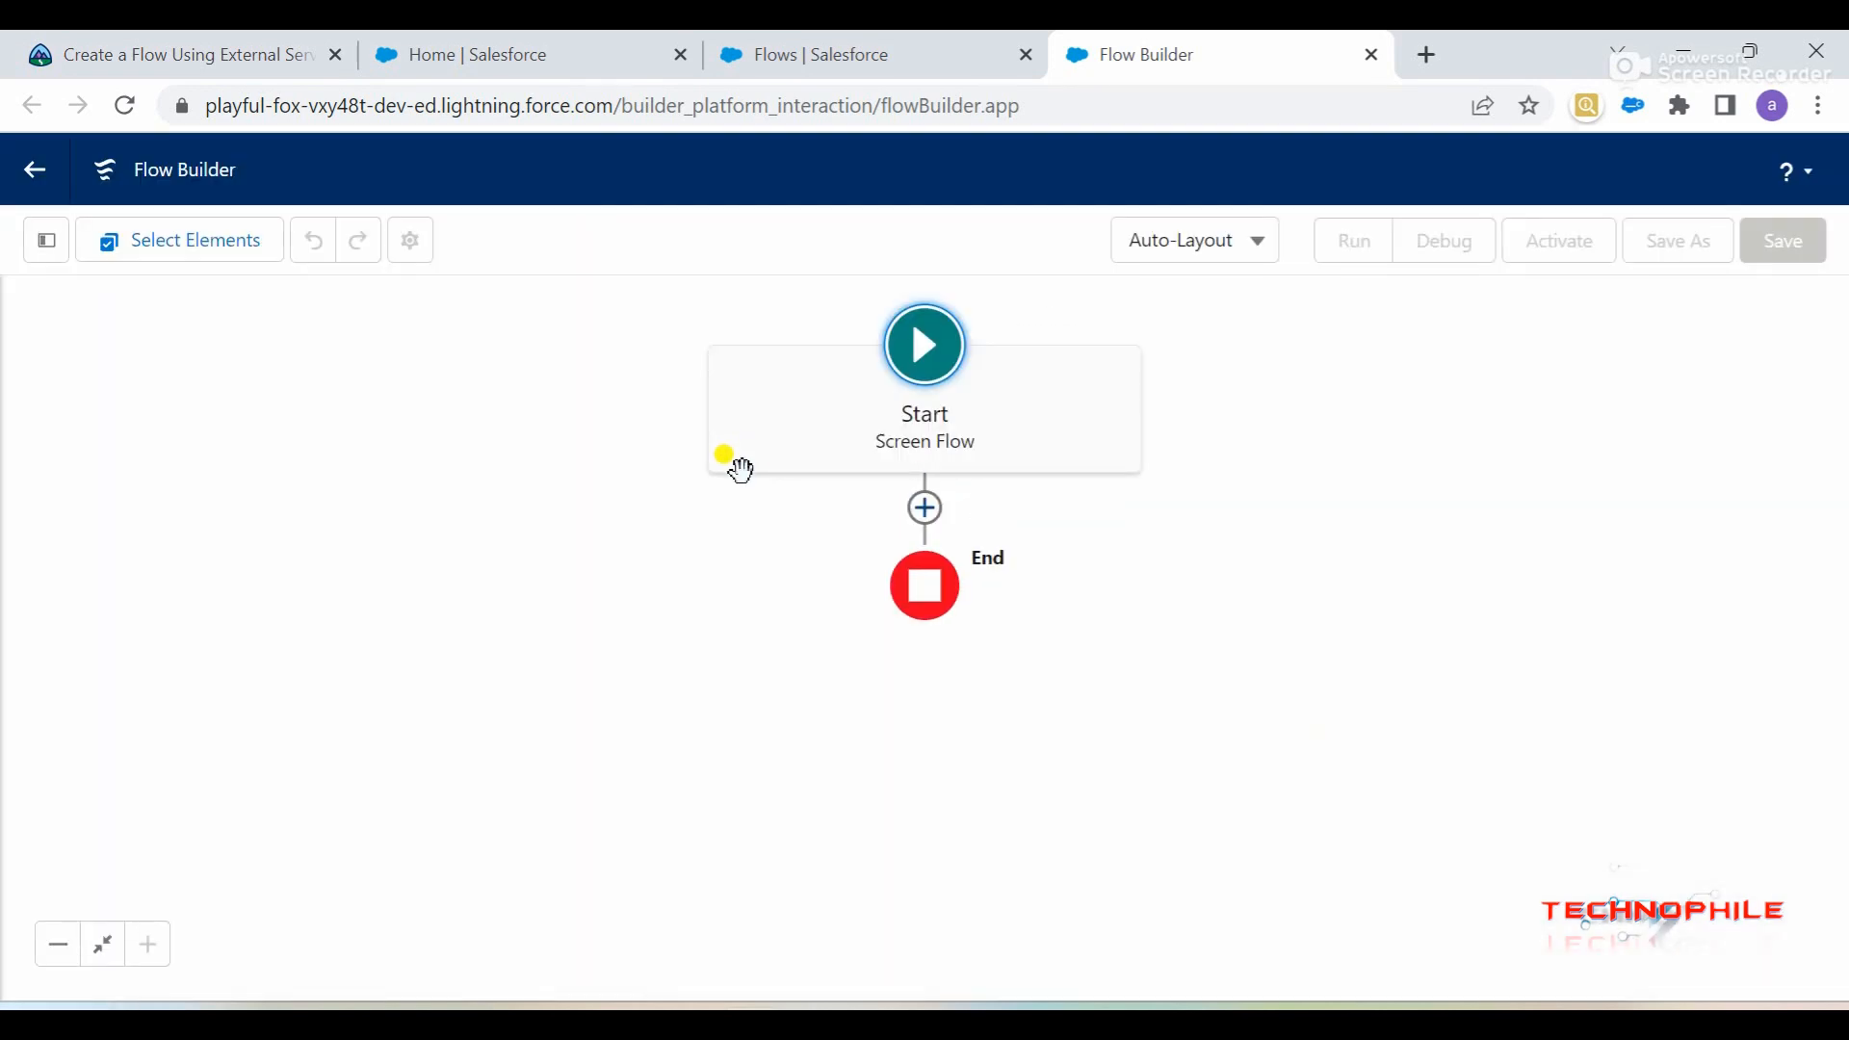
- Check the layout instruction in Trailhead and change the new flow's layout to Free-Form in Flow Builder
left_click(130, 42)
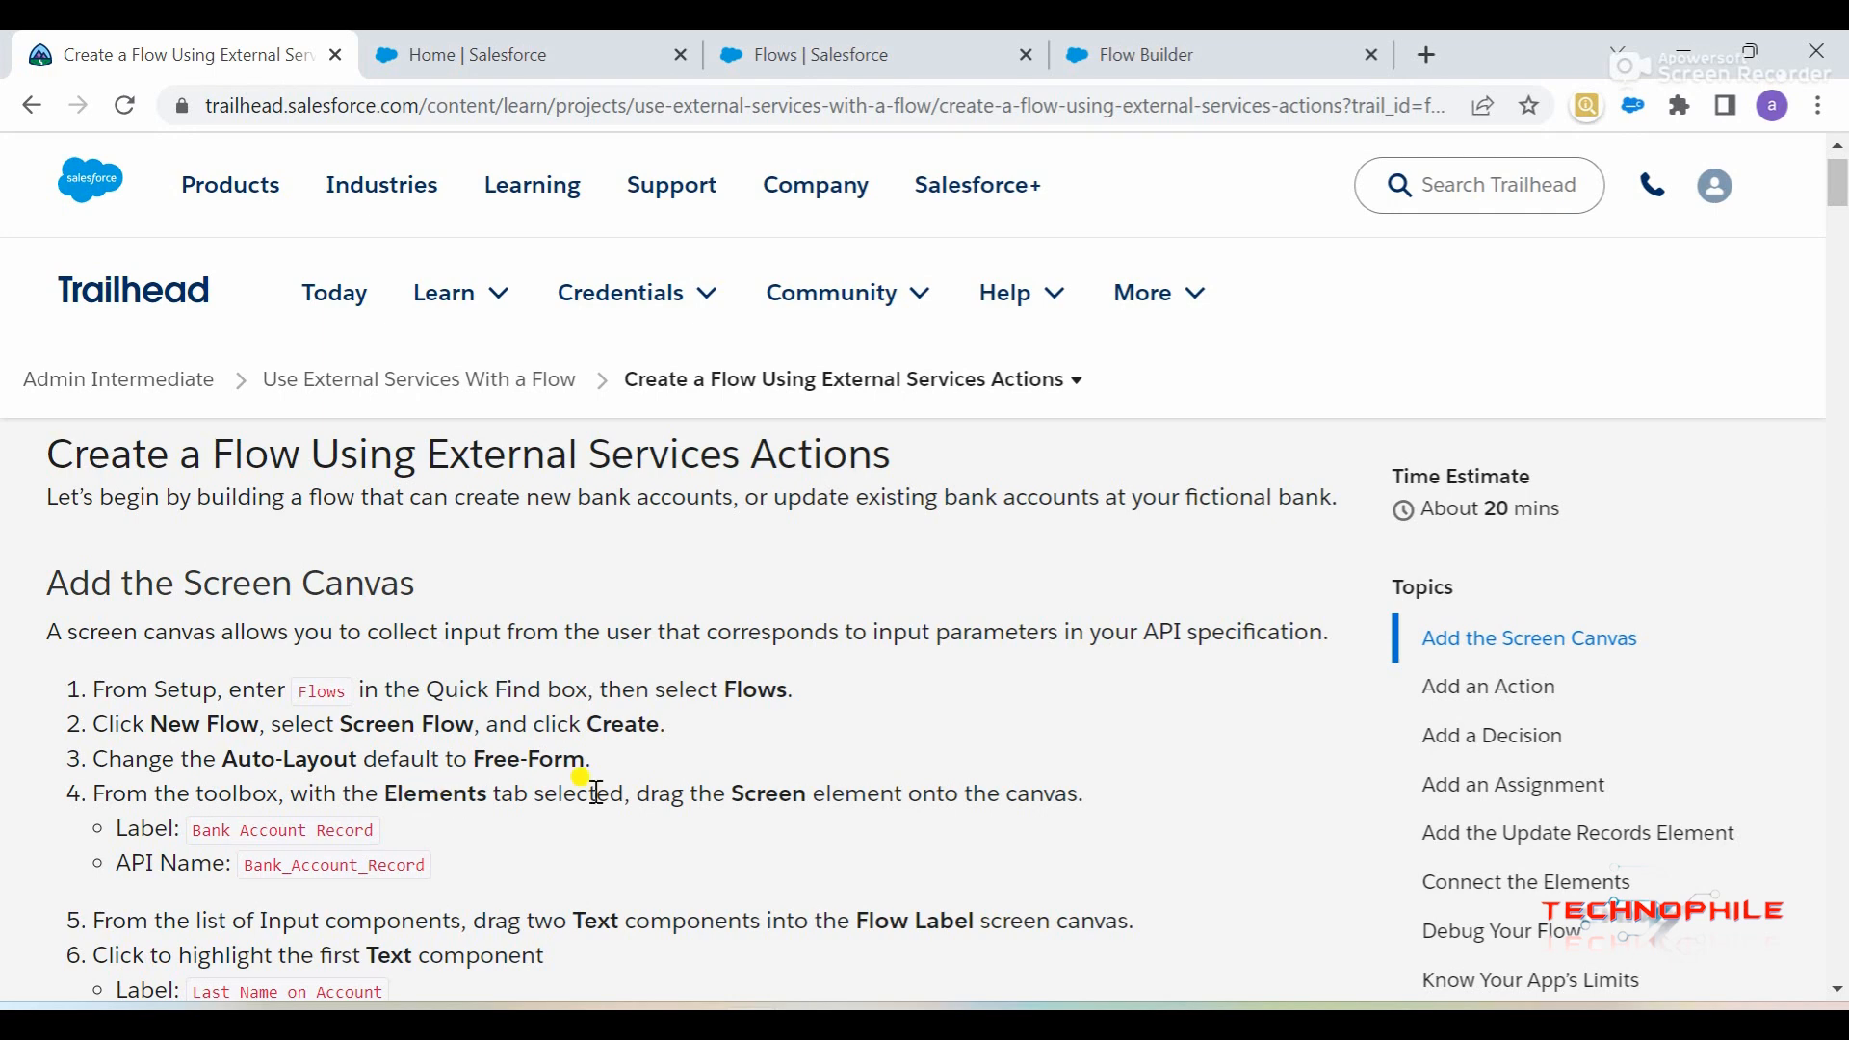
double_click(759, 799)
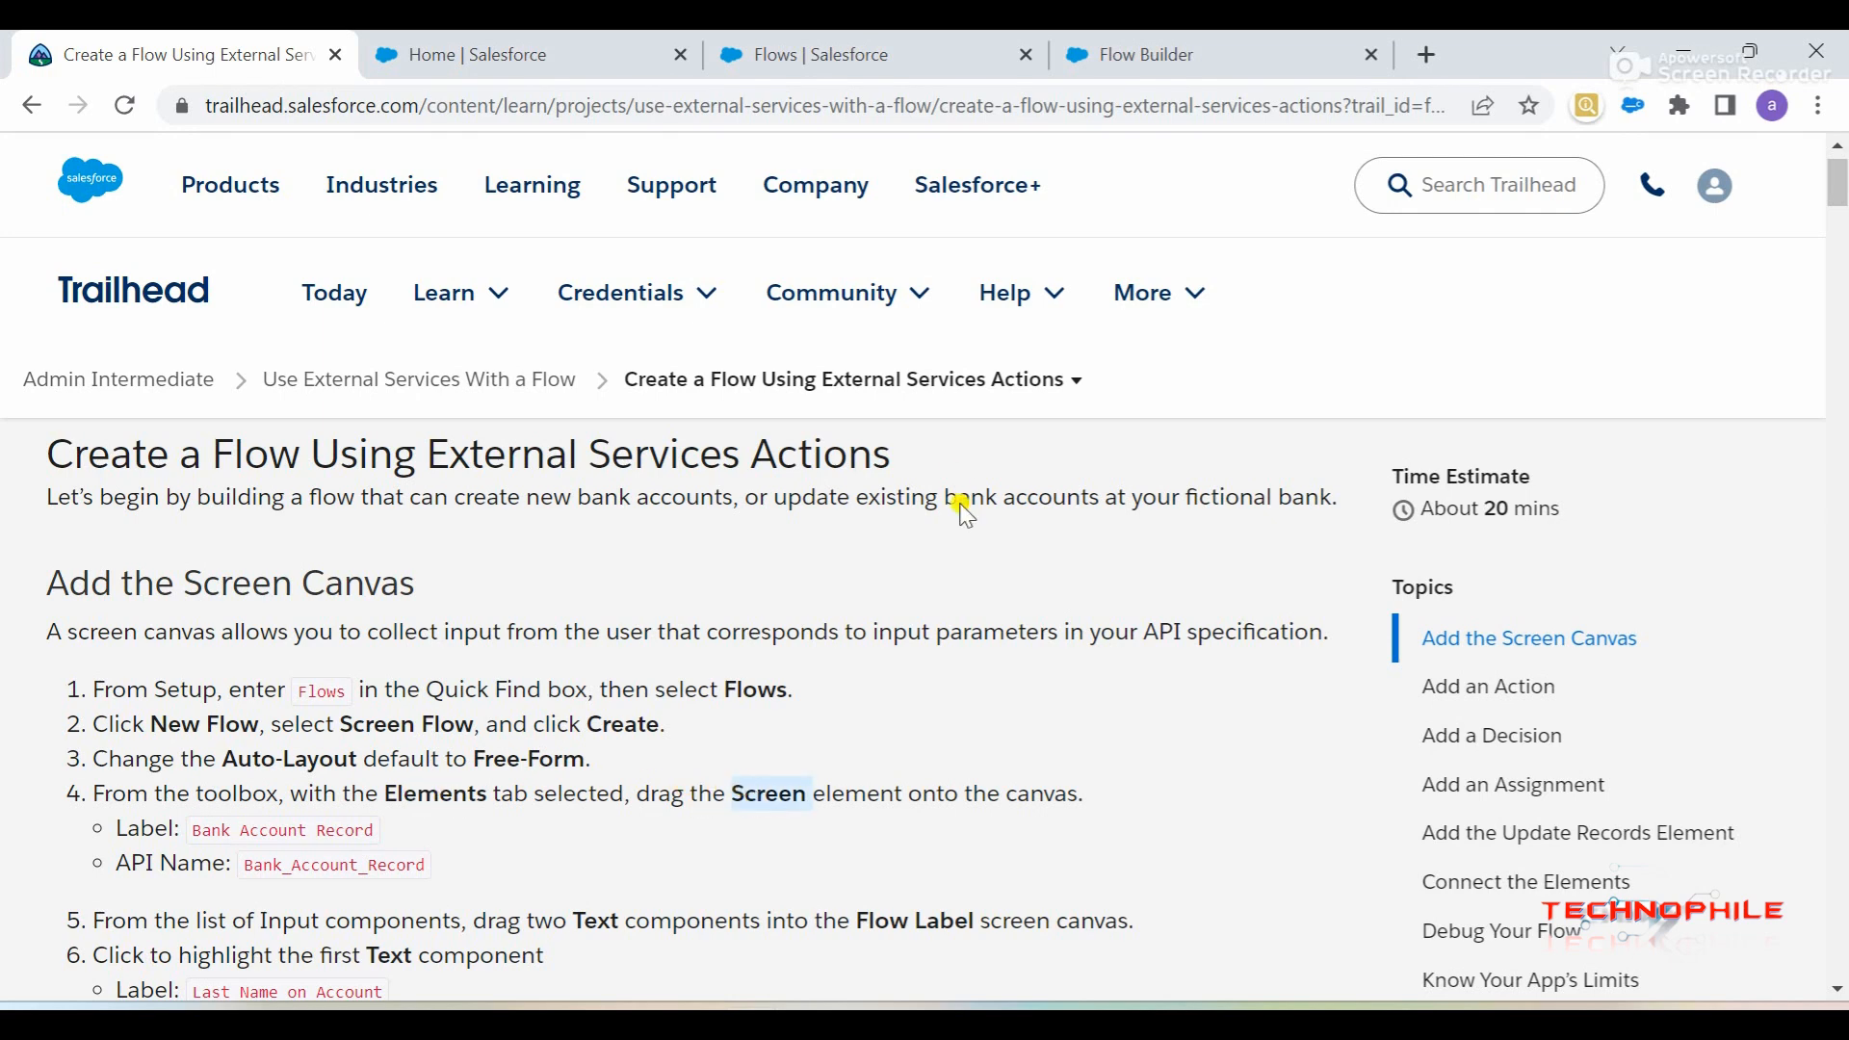
left_click(1147, 54)
left_click(1219, 252)
left_click(1214, 350)
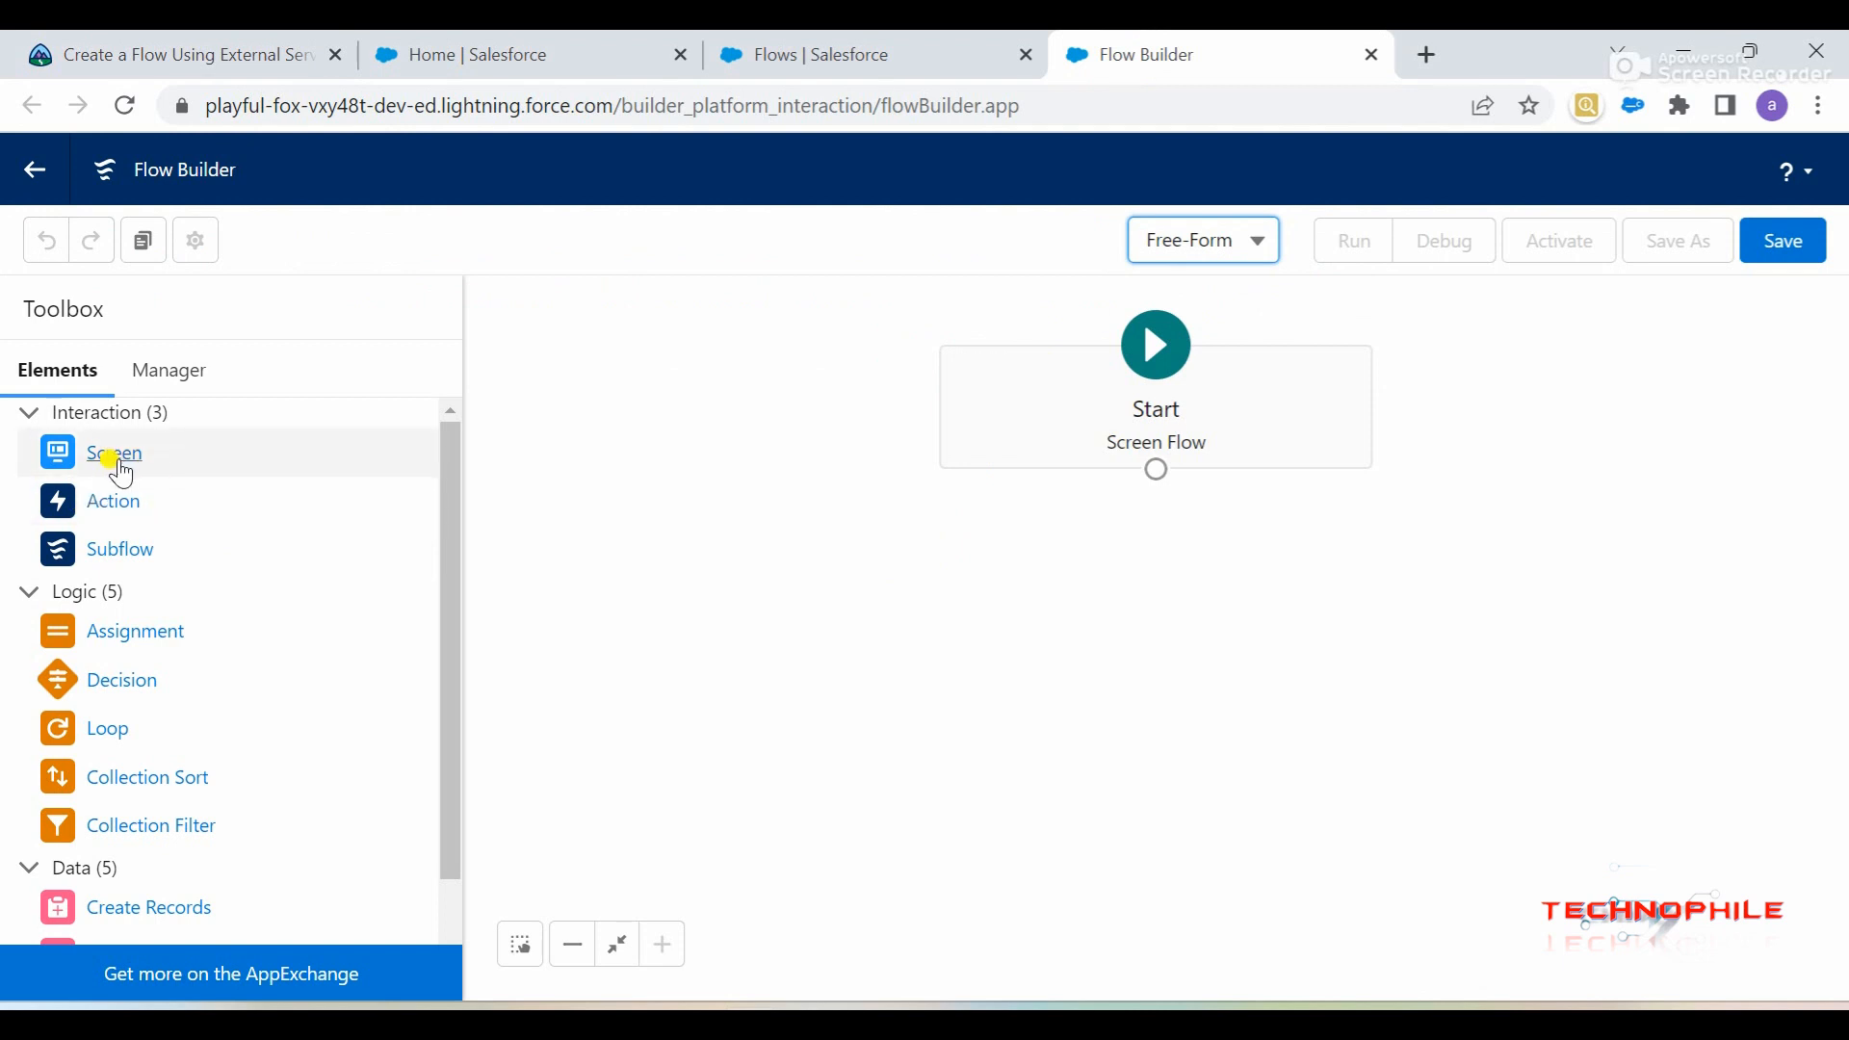
- Add a Screen element below Start and label it "Bank Account Record", copying the label from the Trailhead instructions
left_click_drag(116, 466, 1109, 559)
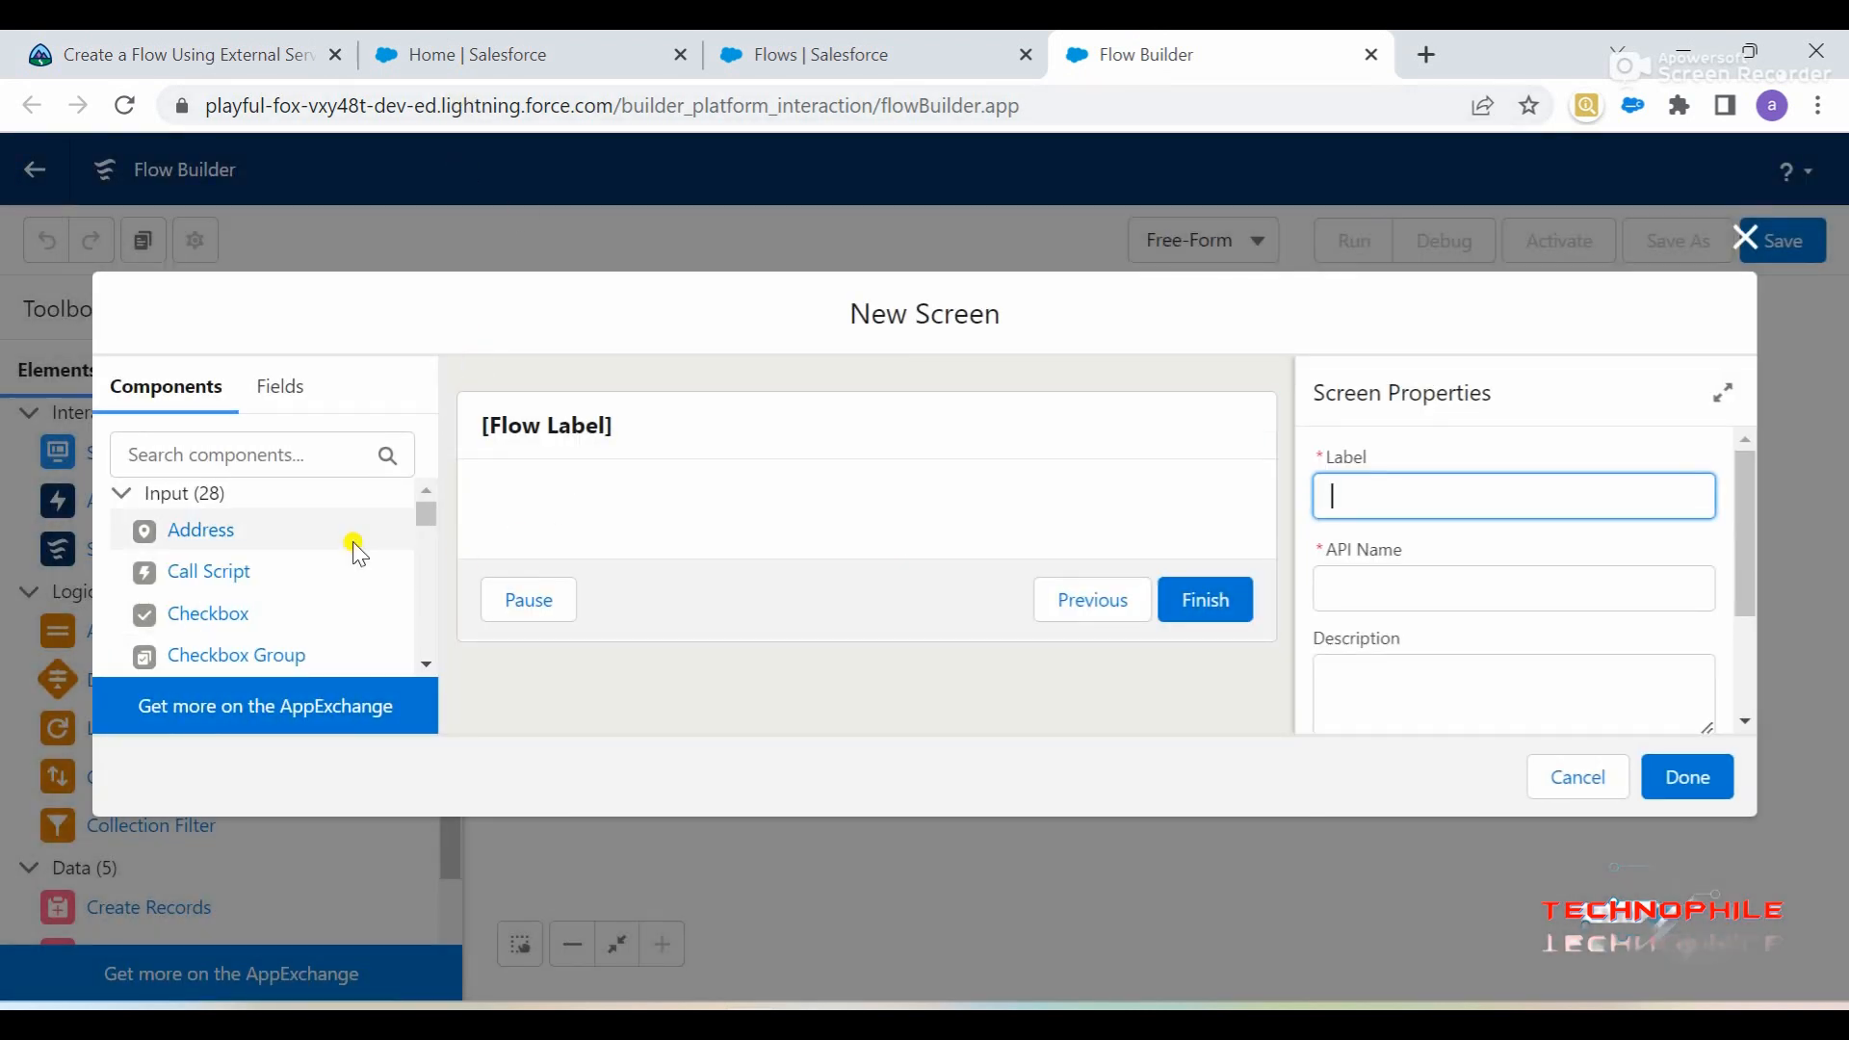
scroll(214, 585, "down", 1)
scroll(214, 585, "up", 1)
left_click(194, 43)
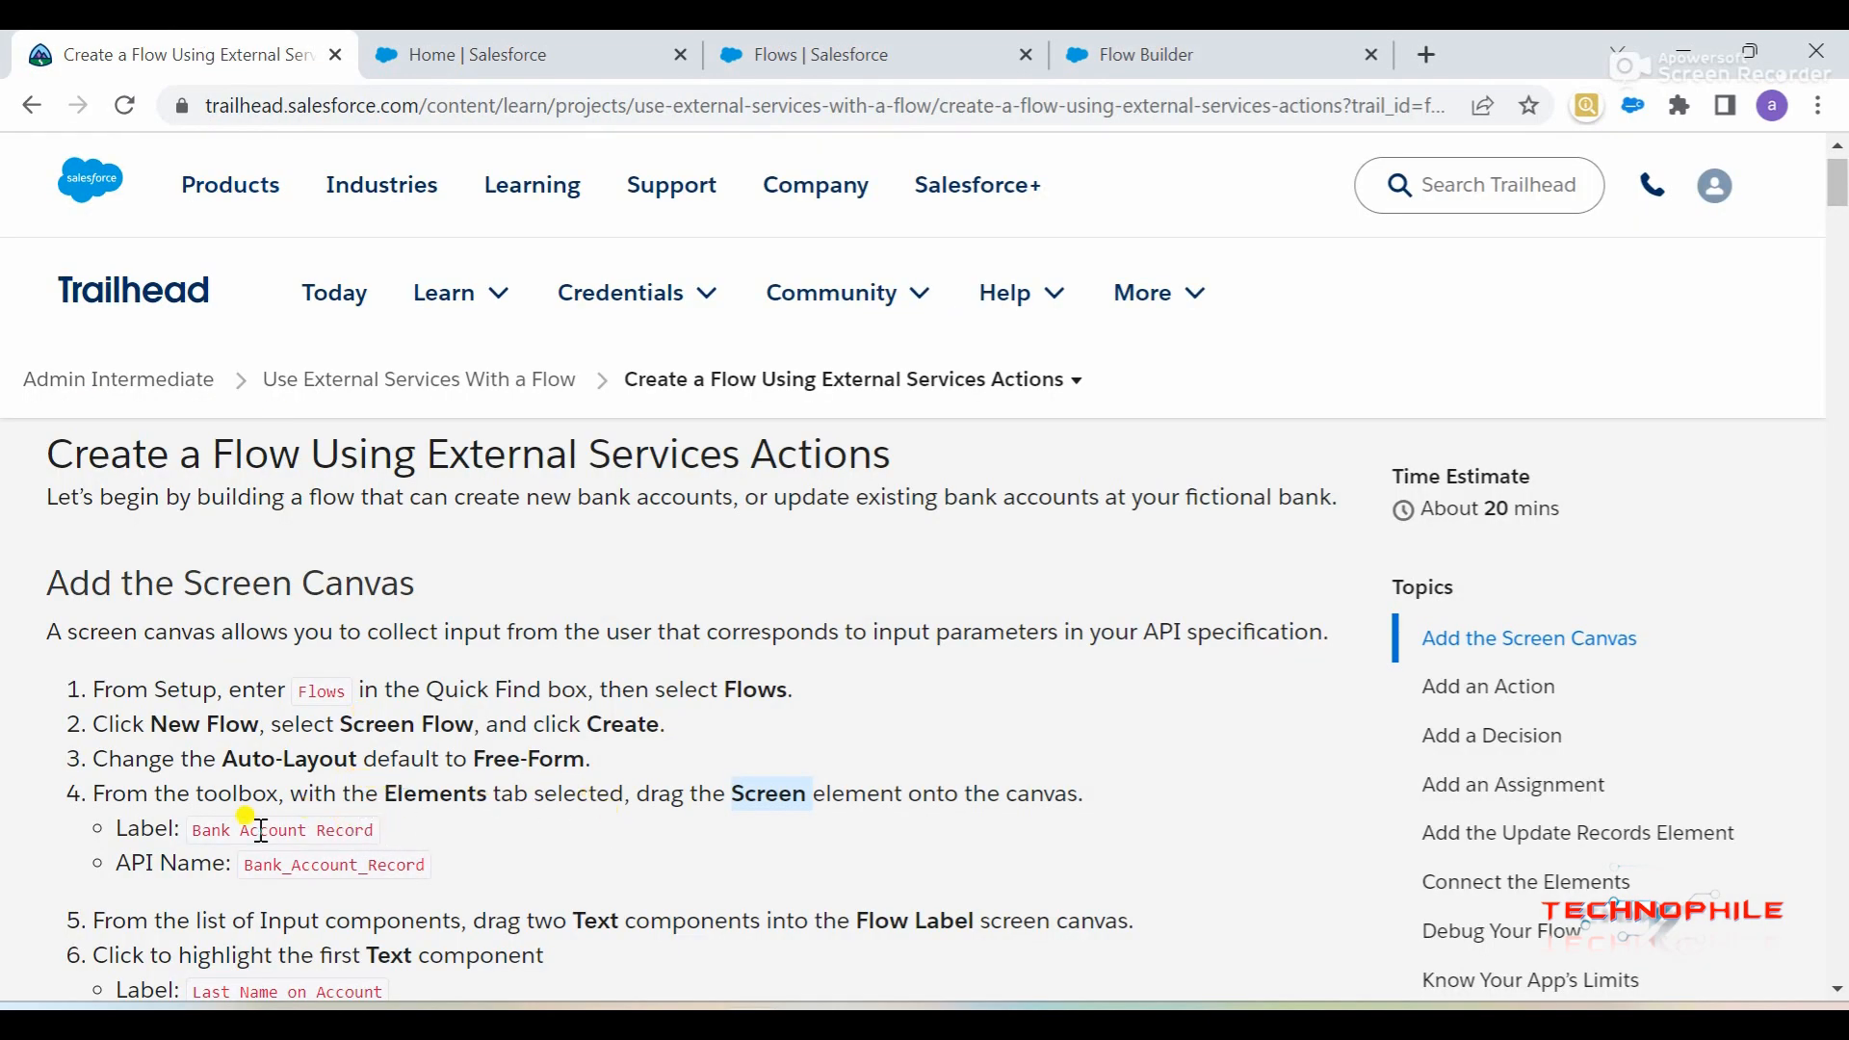
left_click(201, 831)
left_click_drag(189, 831, 366, 840)
key("ctrl+c")
left_click(1137, 54)
key("ctrl+v")
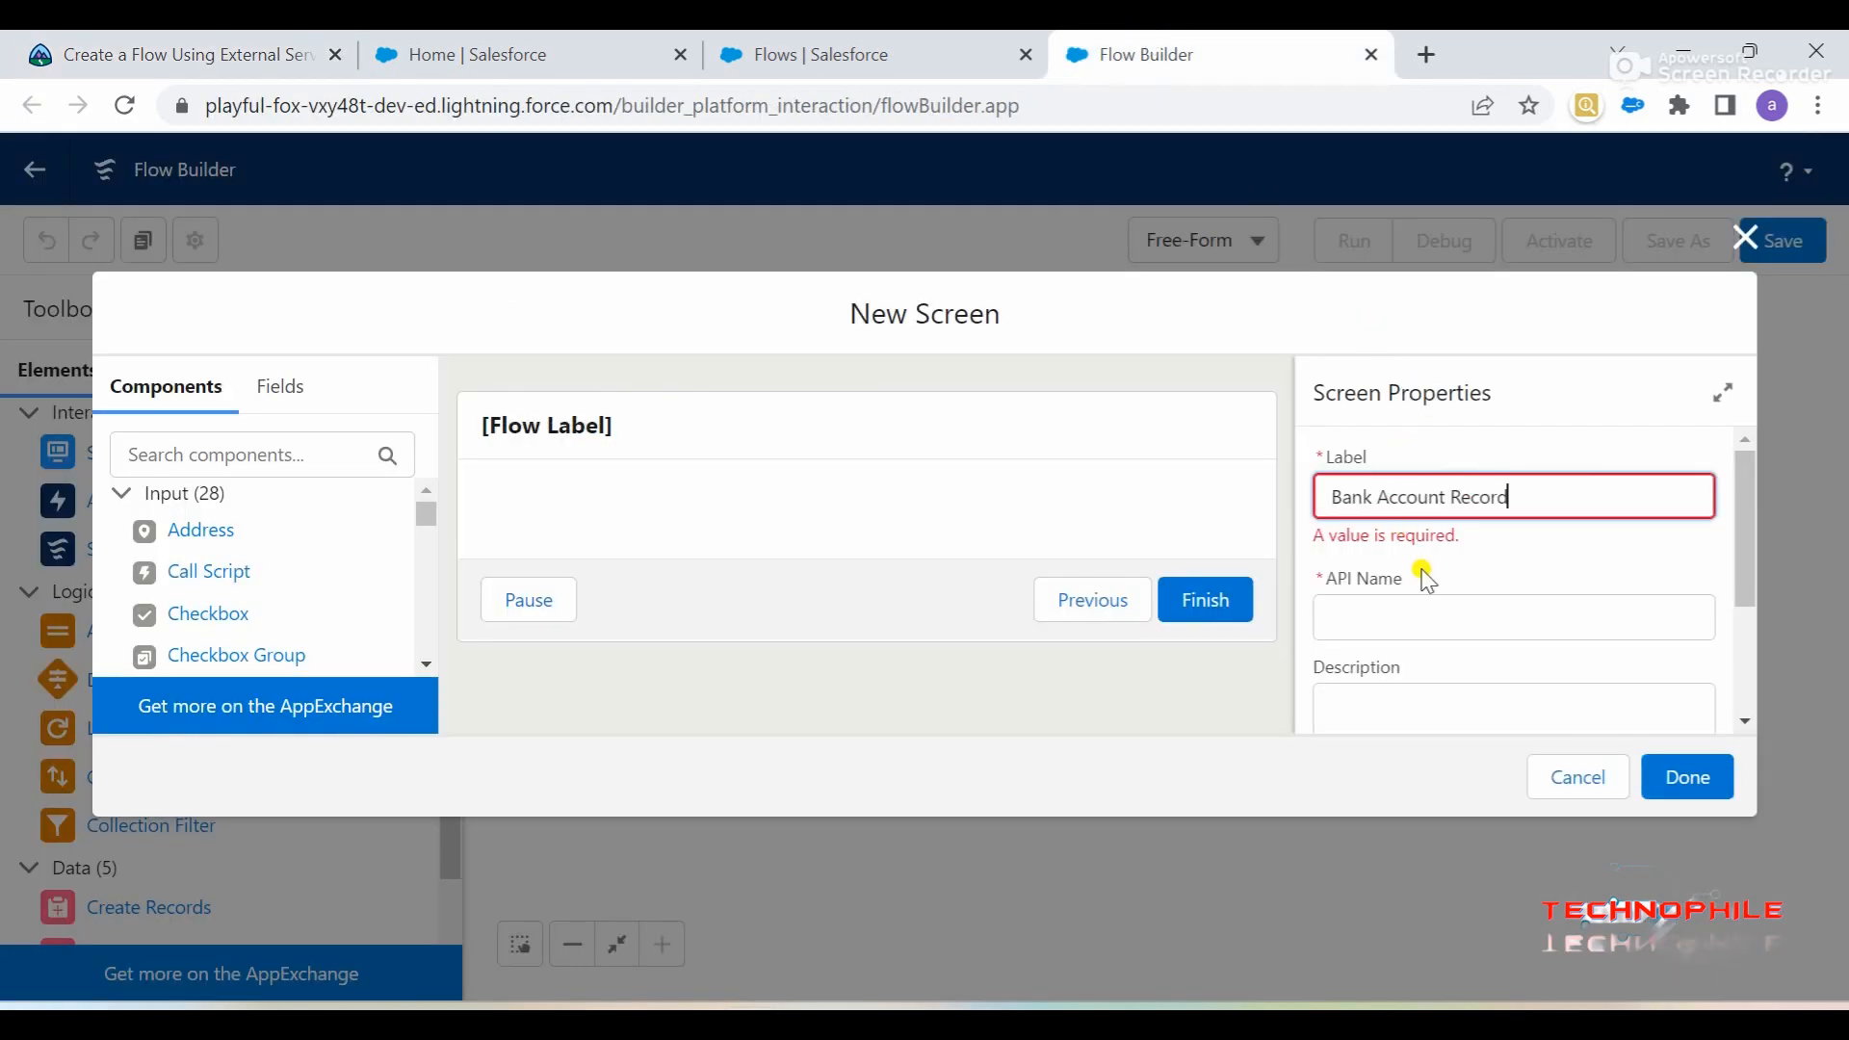
left_click(1449, 553)
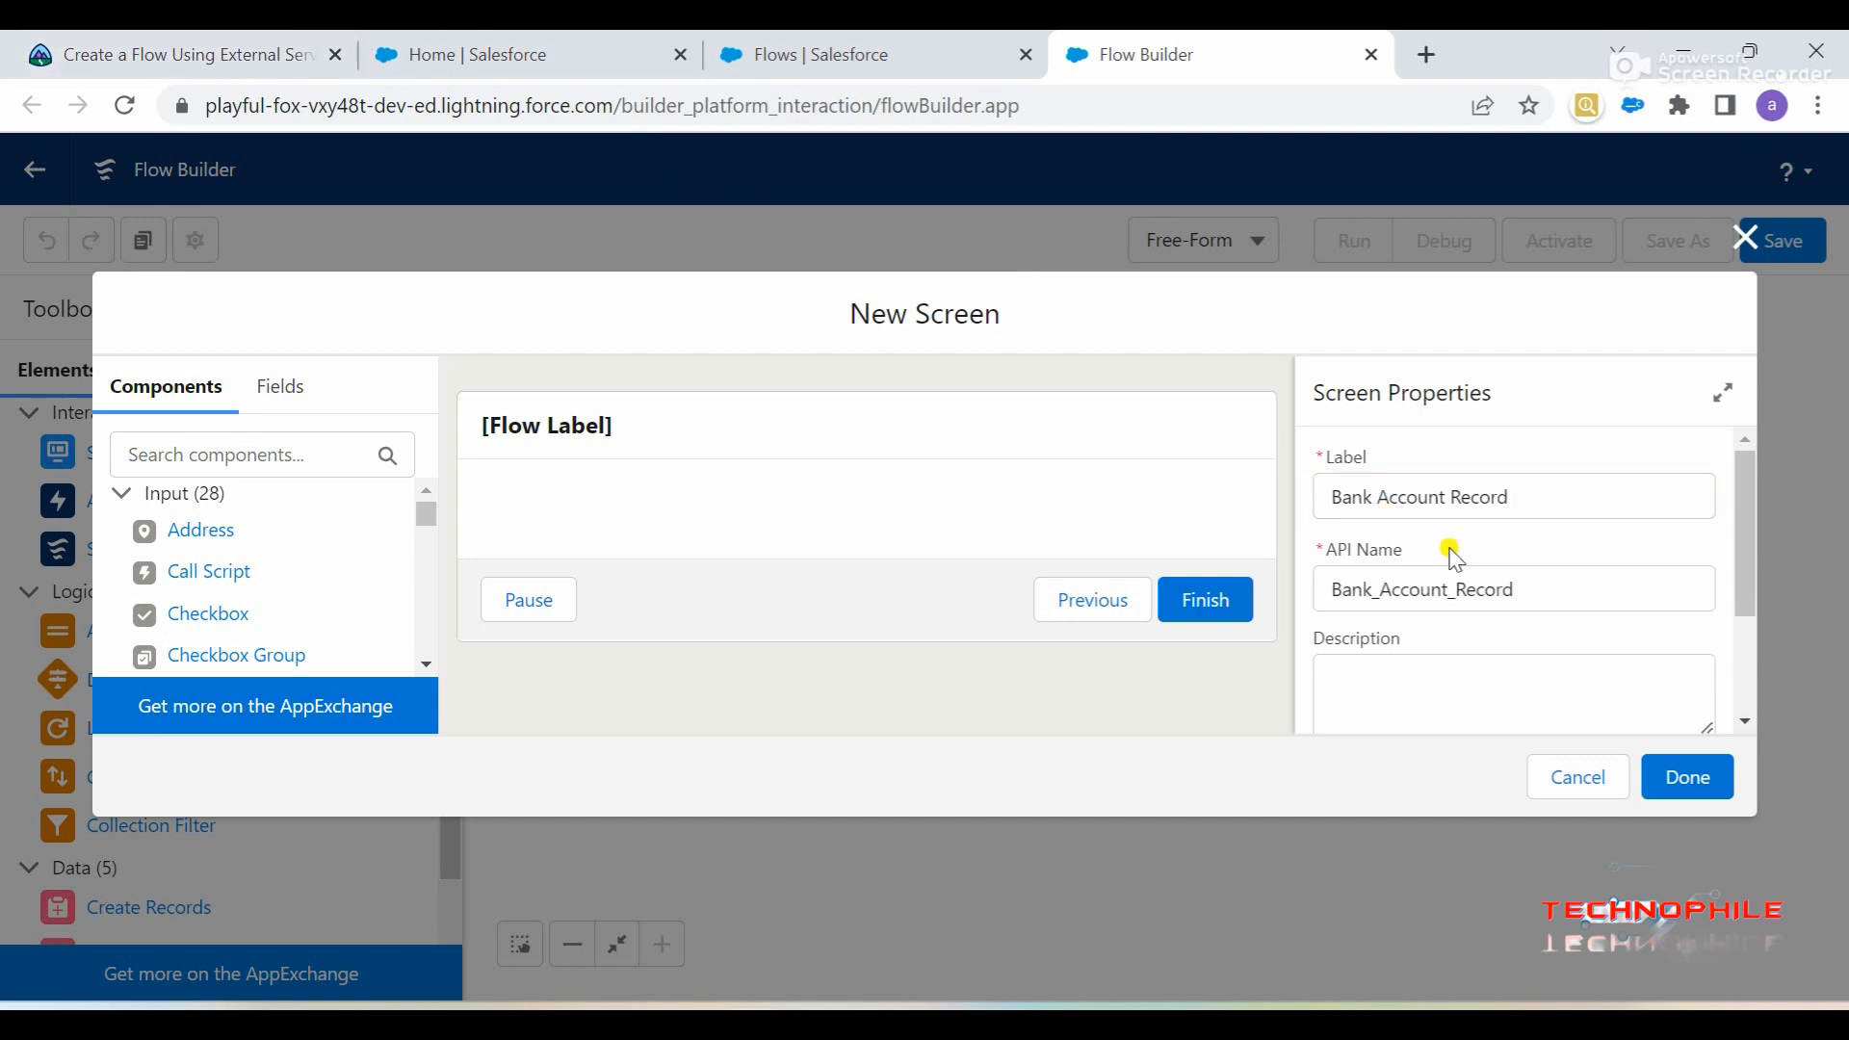
- Add a Text input component to the new screen and label it "Last Name on Account", as given in Trailhead
left_click(181, 43)
scroll(357, 828, "down", 3)
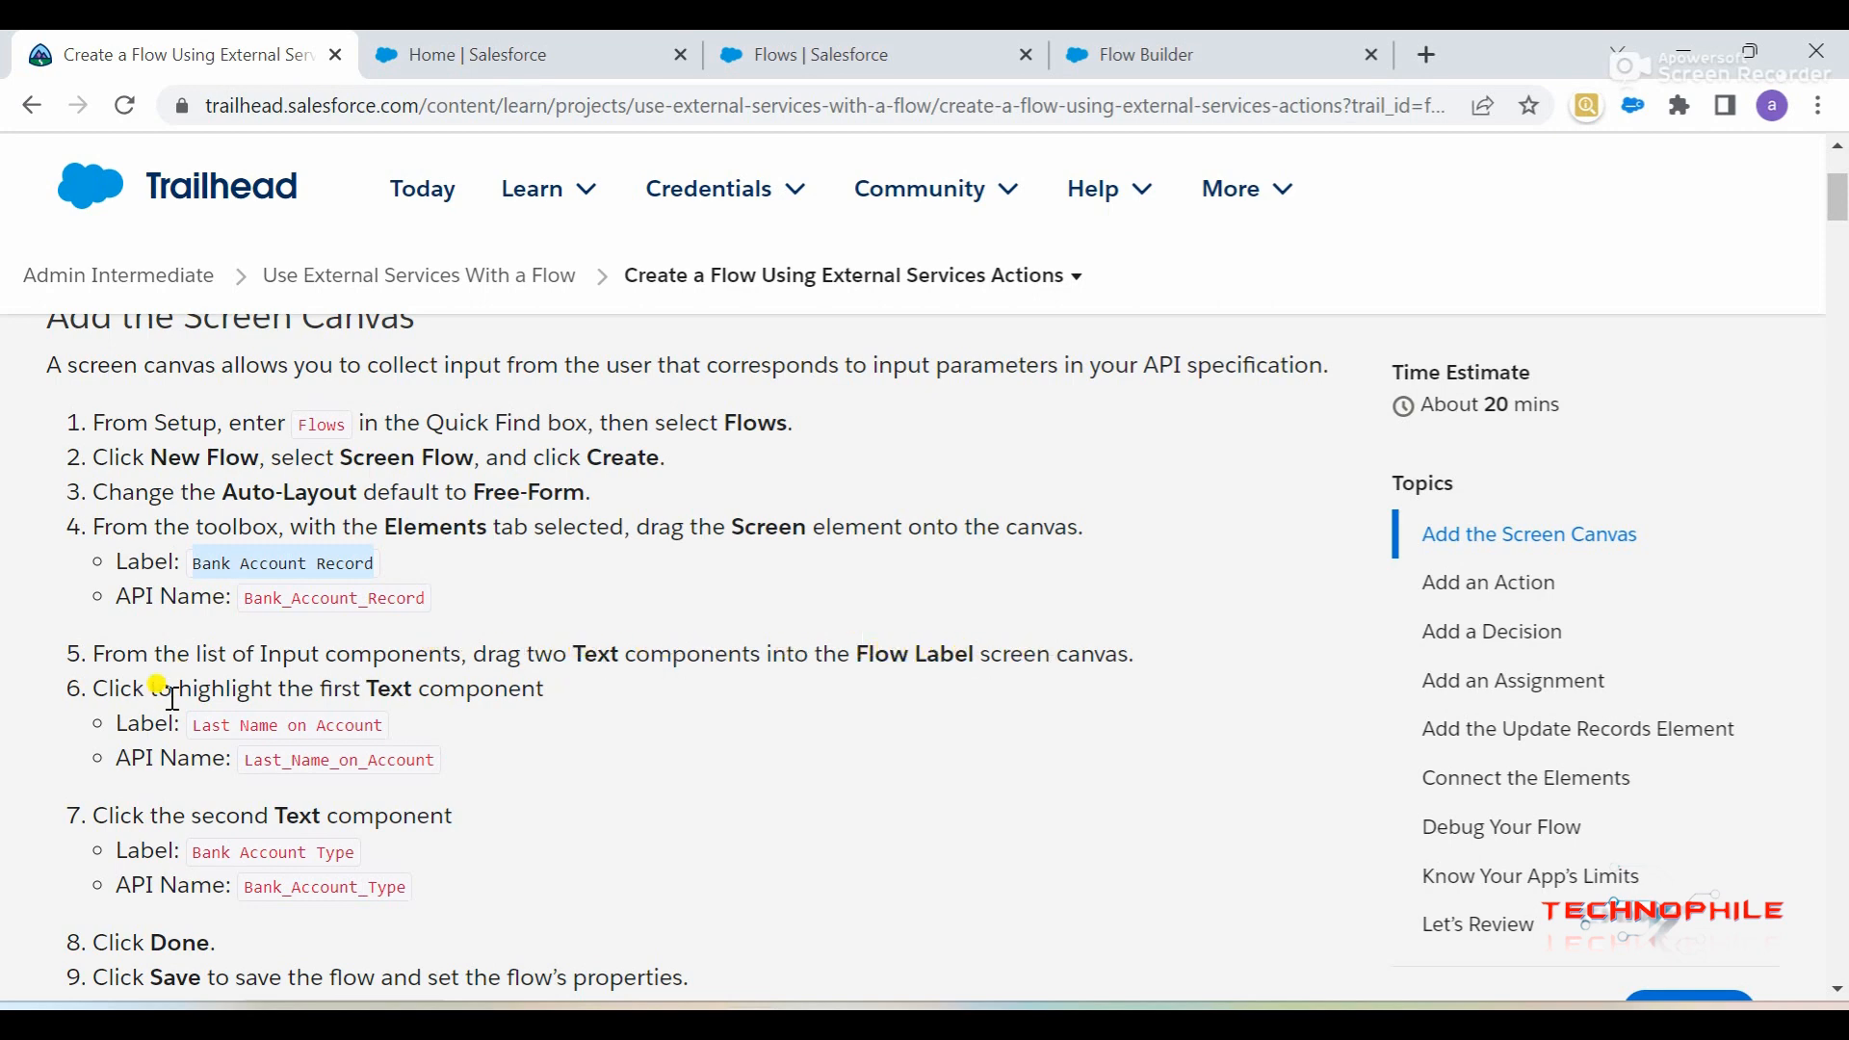
left_click(201, 724)
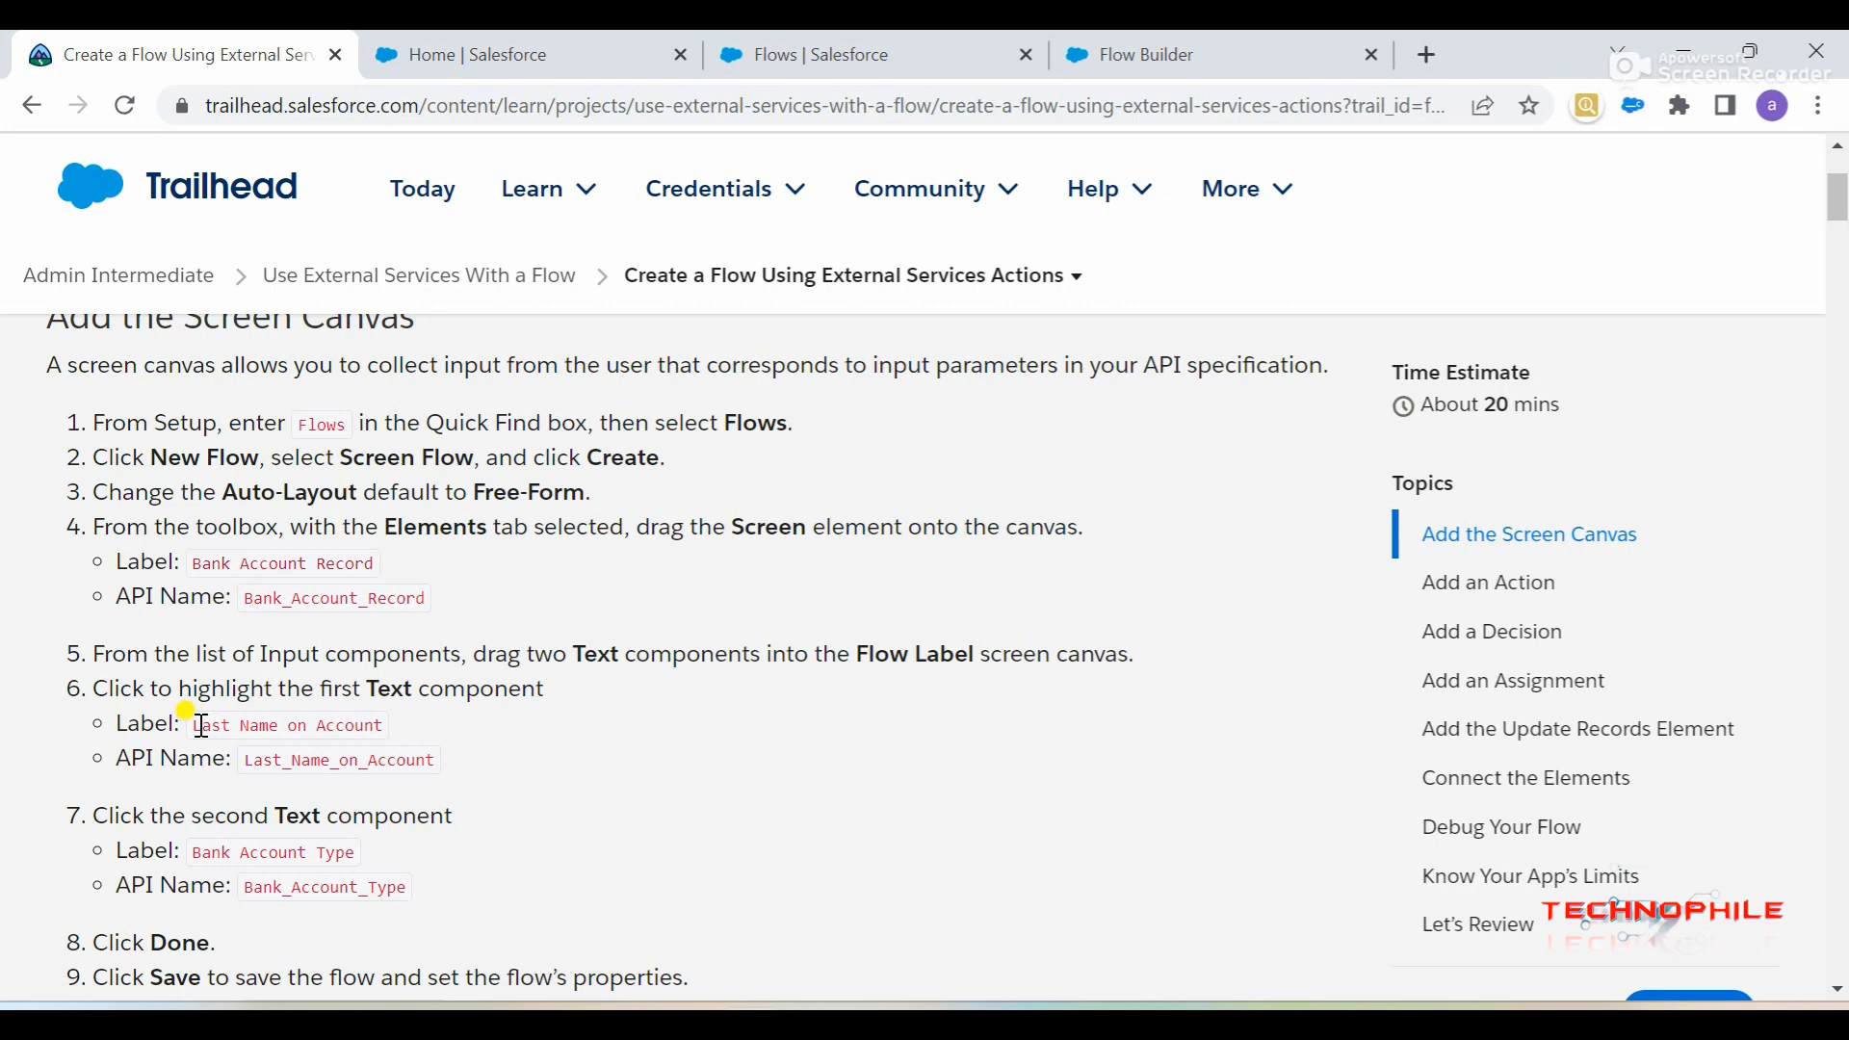
left_click_drag(197, 724, 383, 727)
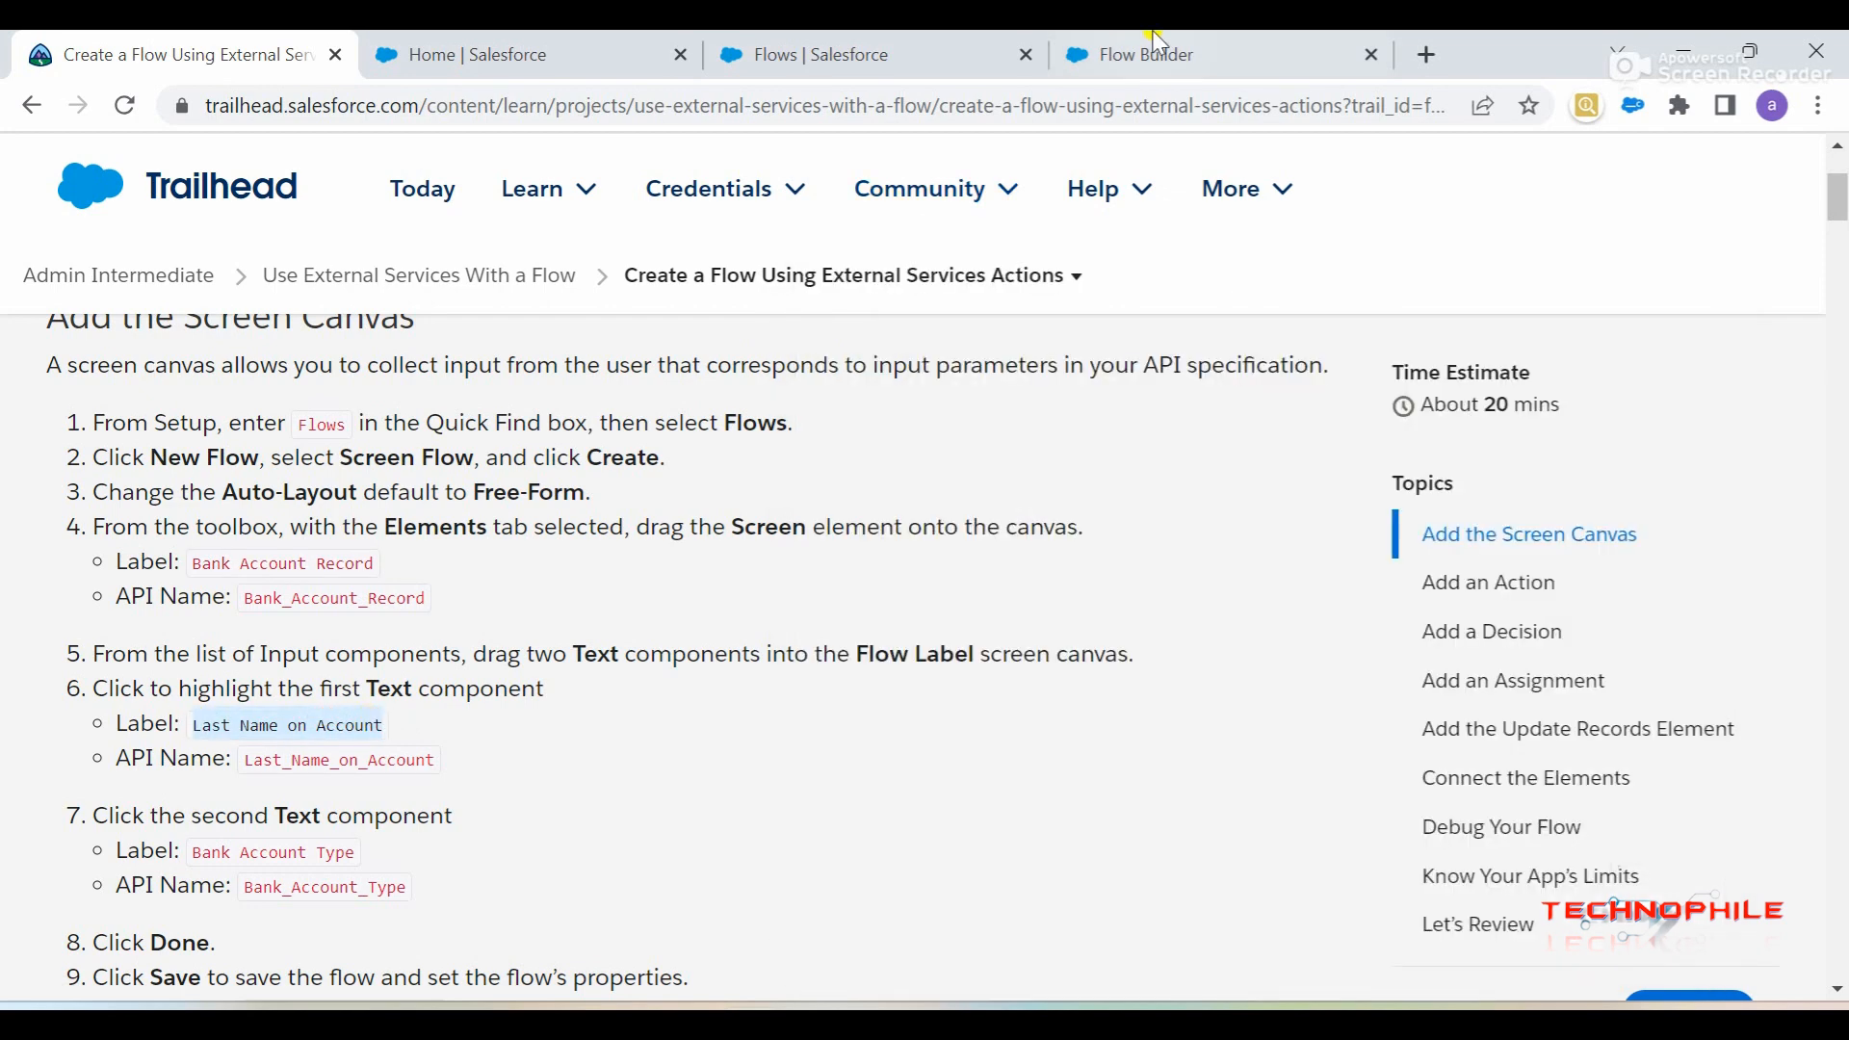
left_click(1106, 42)
left_click(236, 450)
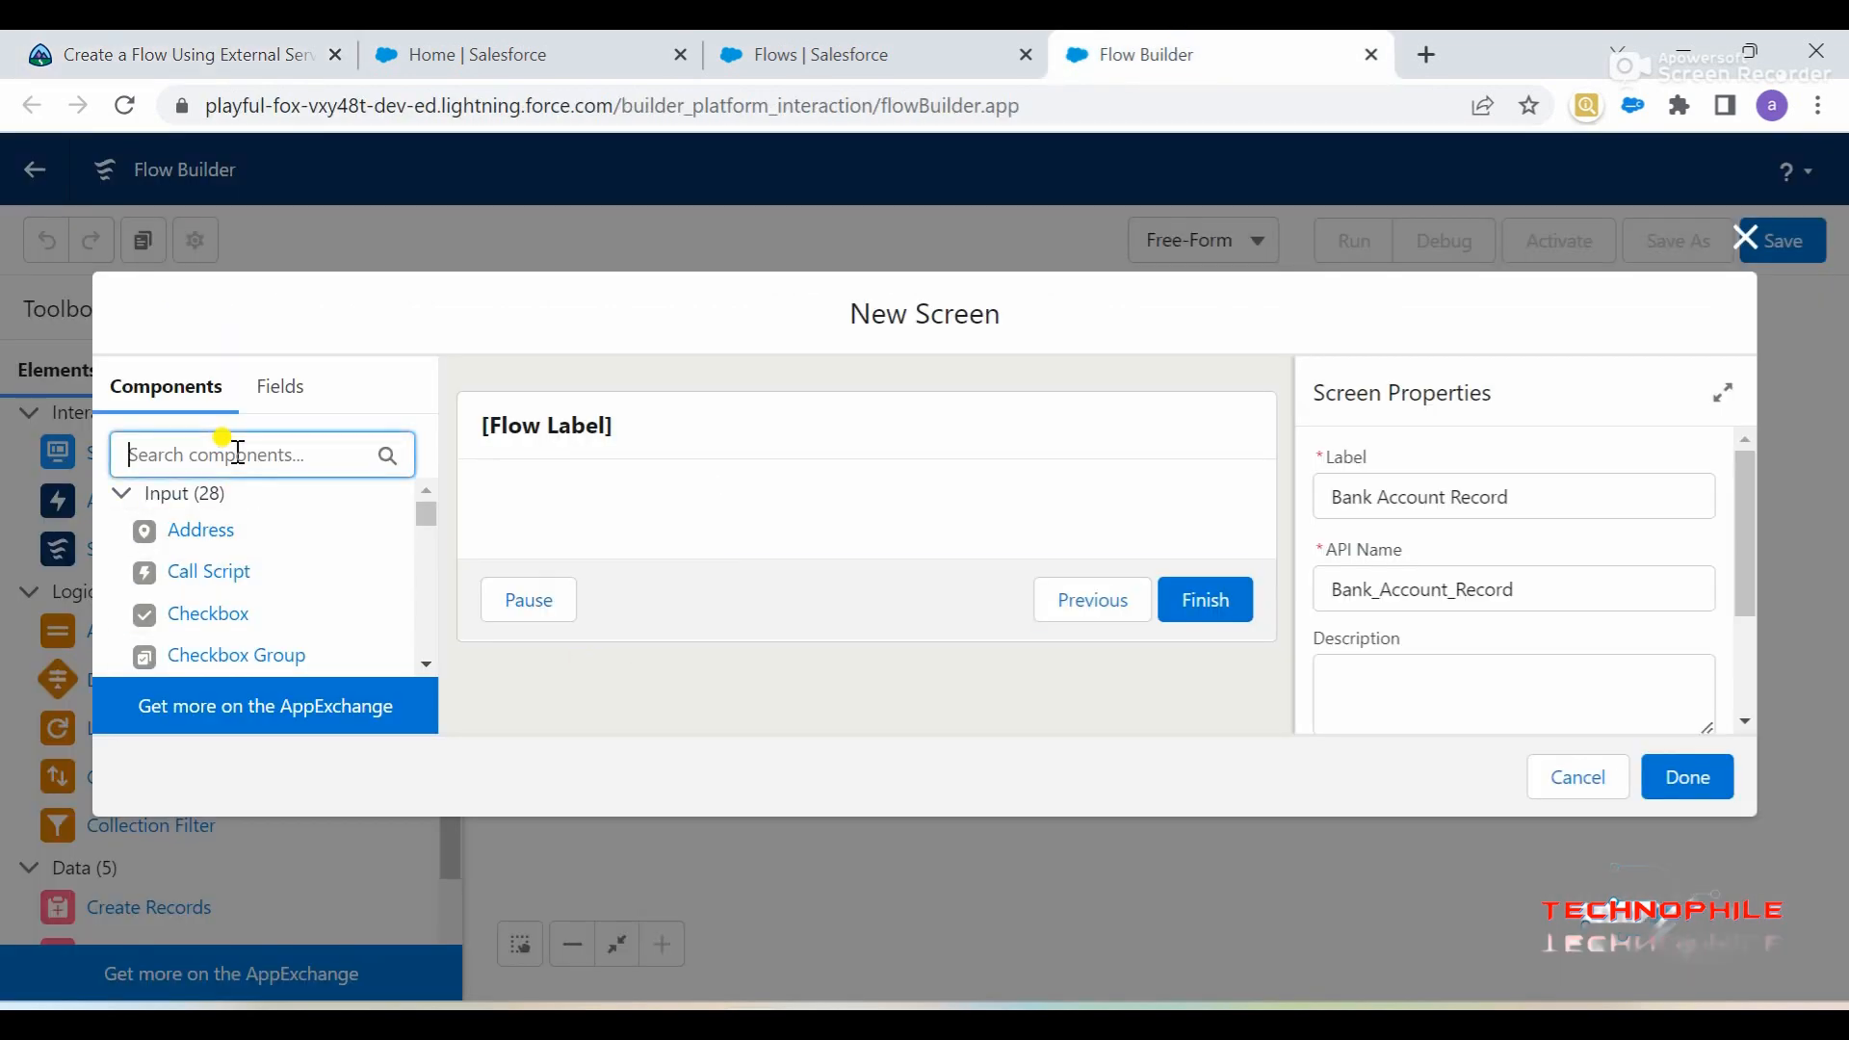
type("text")
left_click(196, 585)
left_click_drag(127, 571, 531, 525)
left_click(1384, 495)
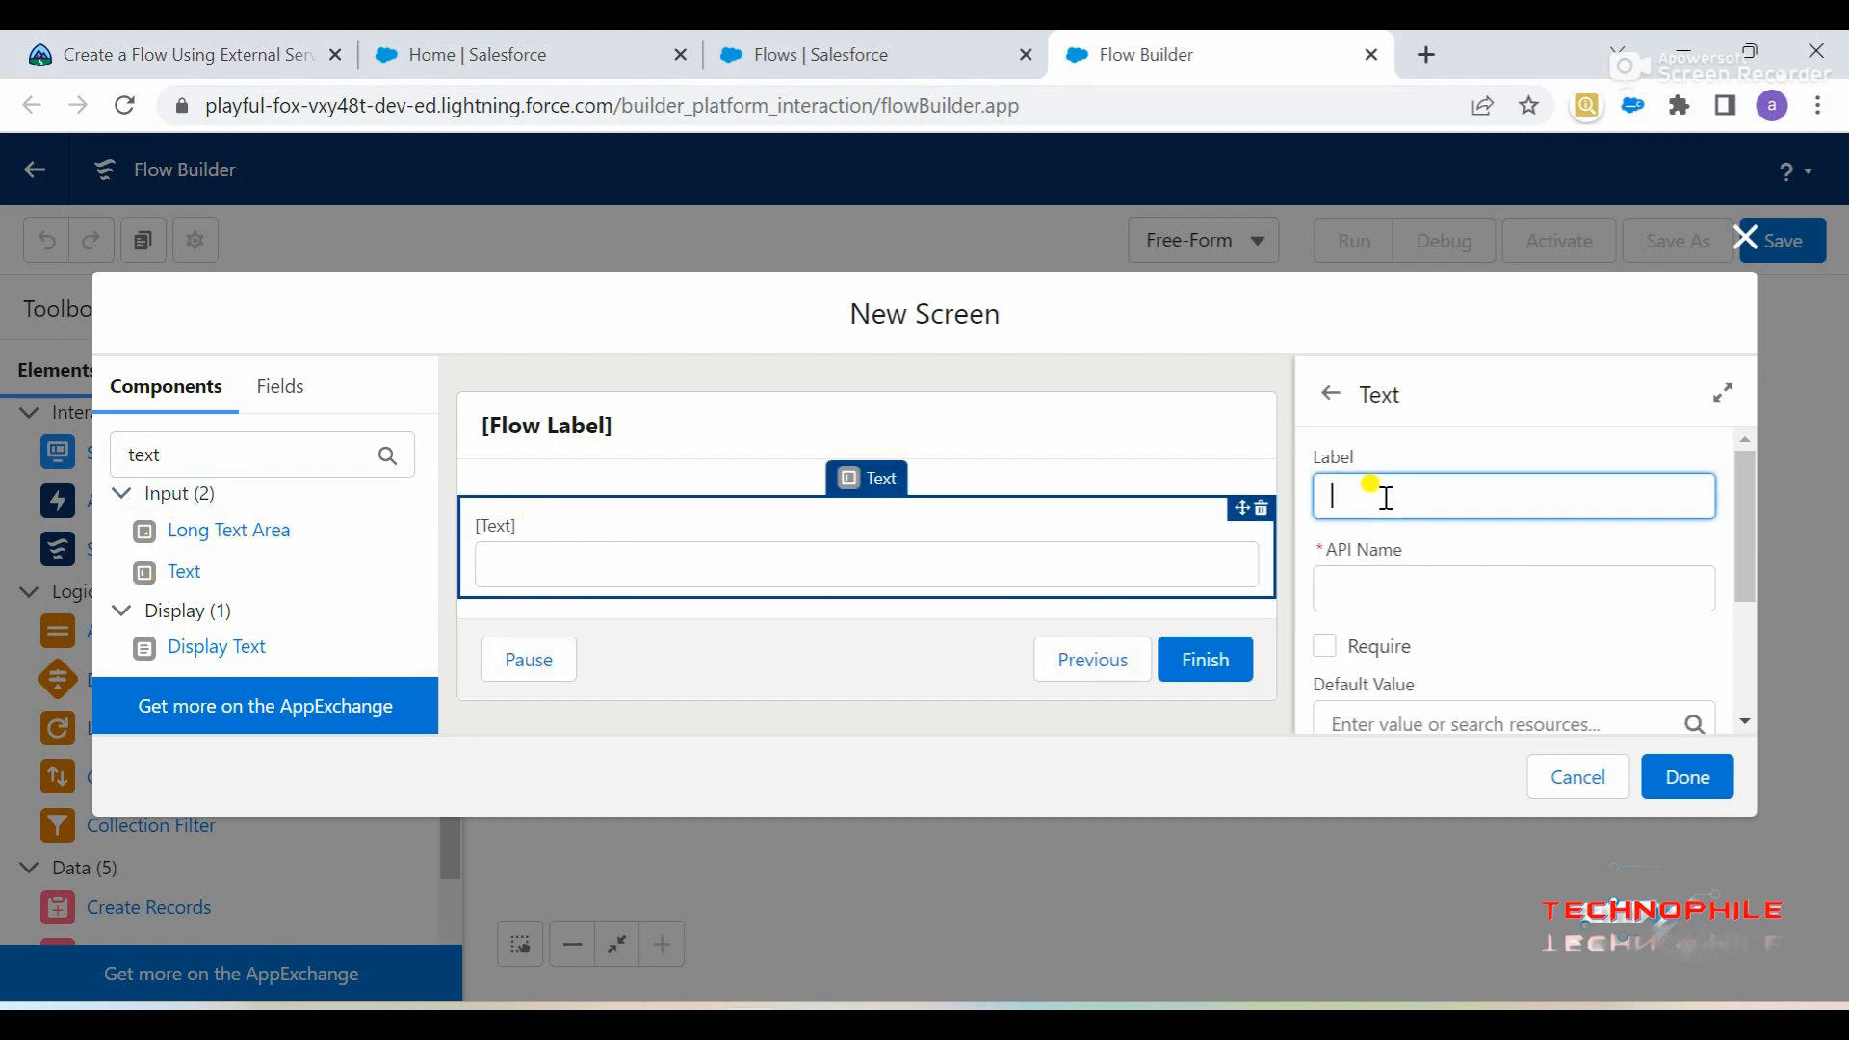
type("Last Name on Account")
key("Tab")
- Add a second Text component below the first and label it "Bank Account Type", as given in Trailhead
left_click(289, 54)
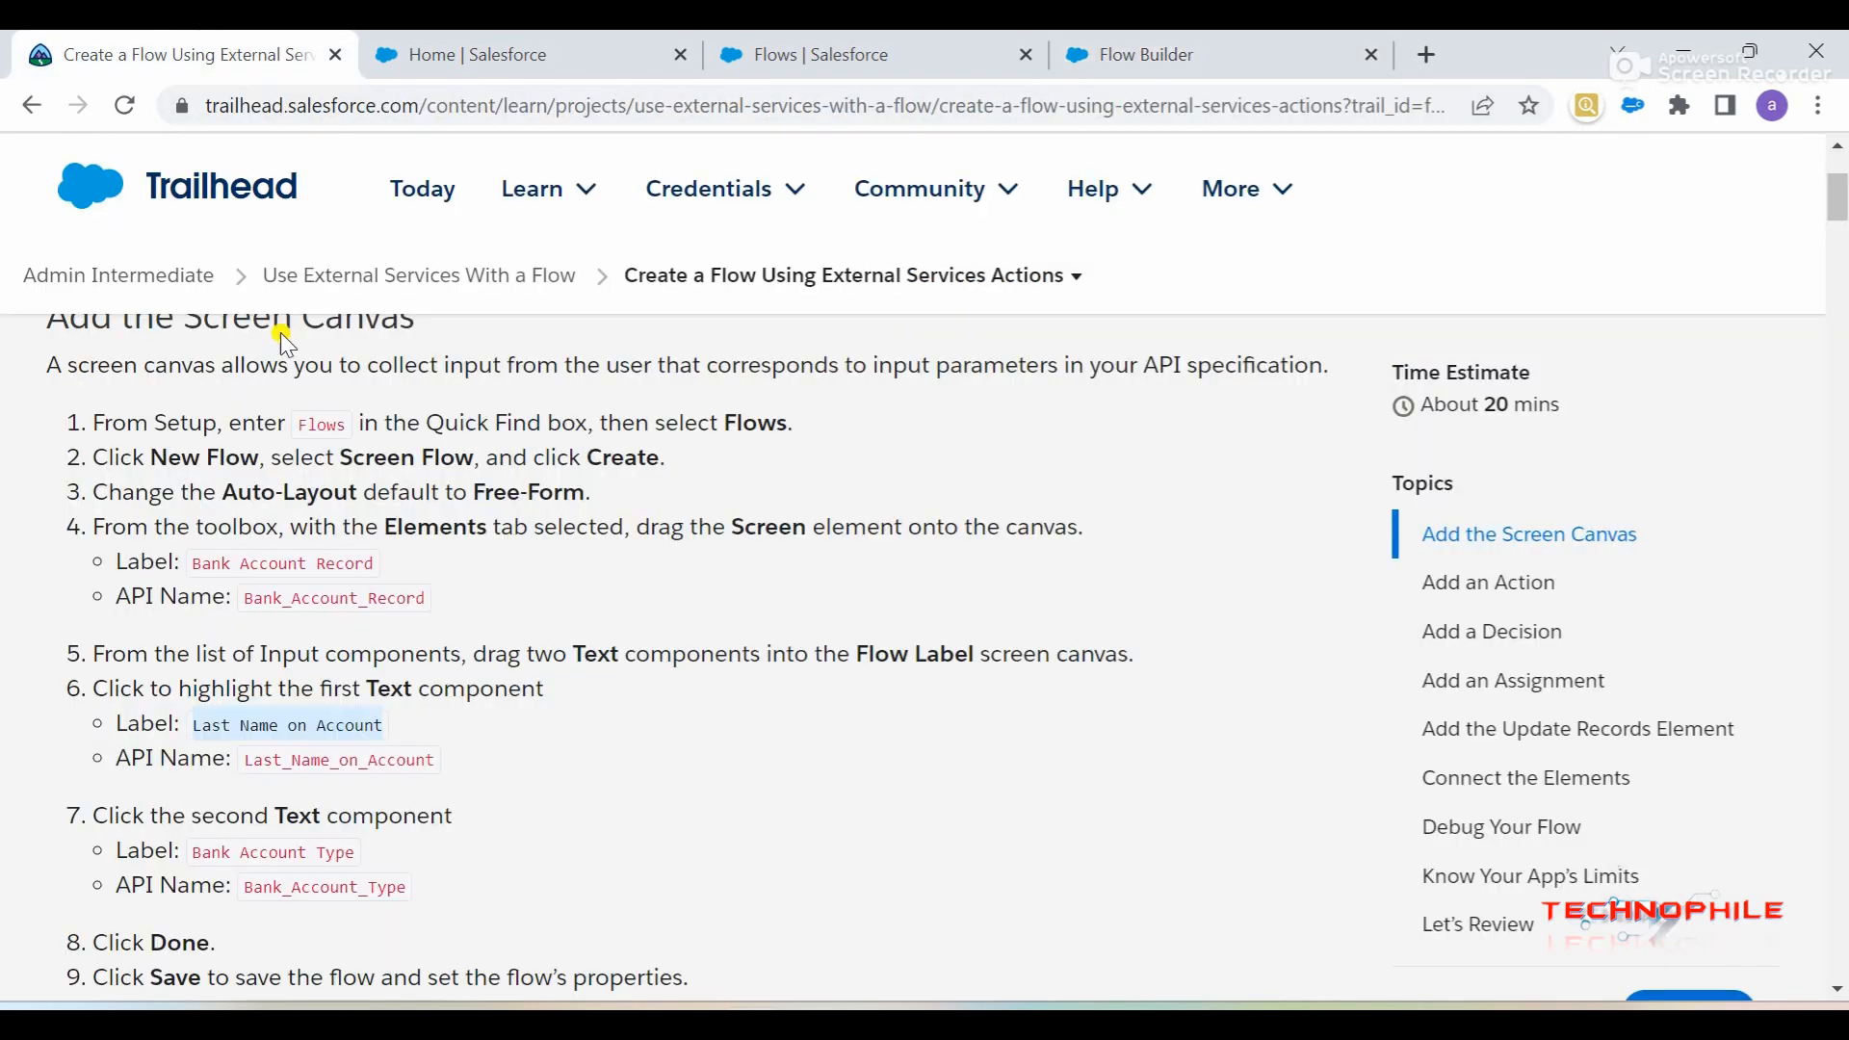
scroll(289, 737, "down", 1)
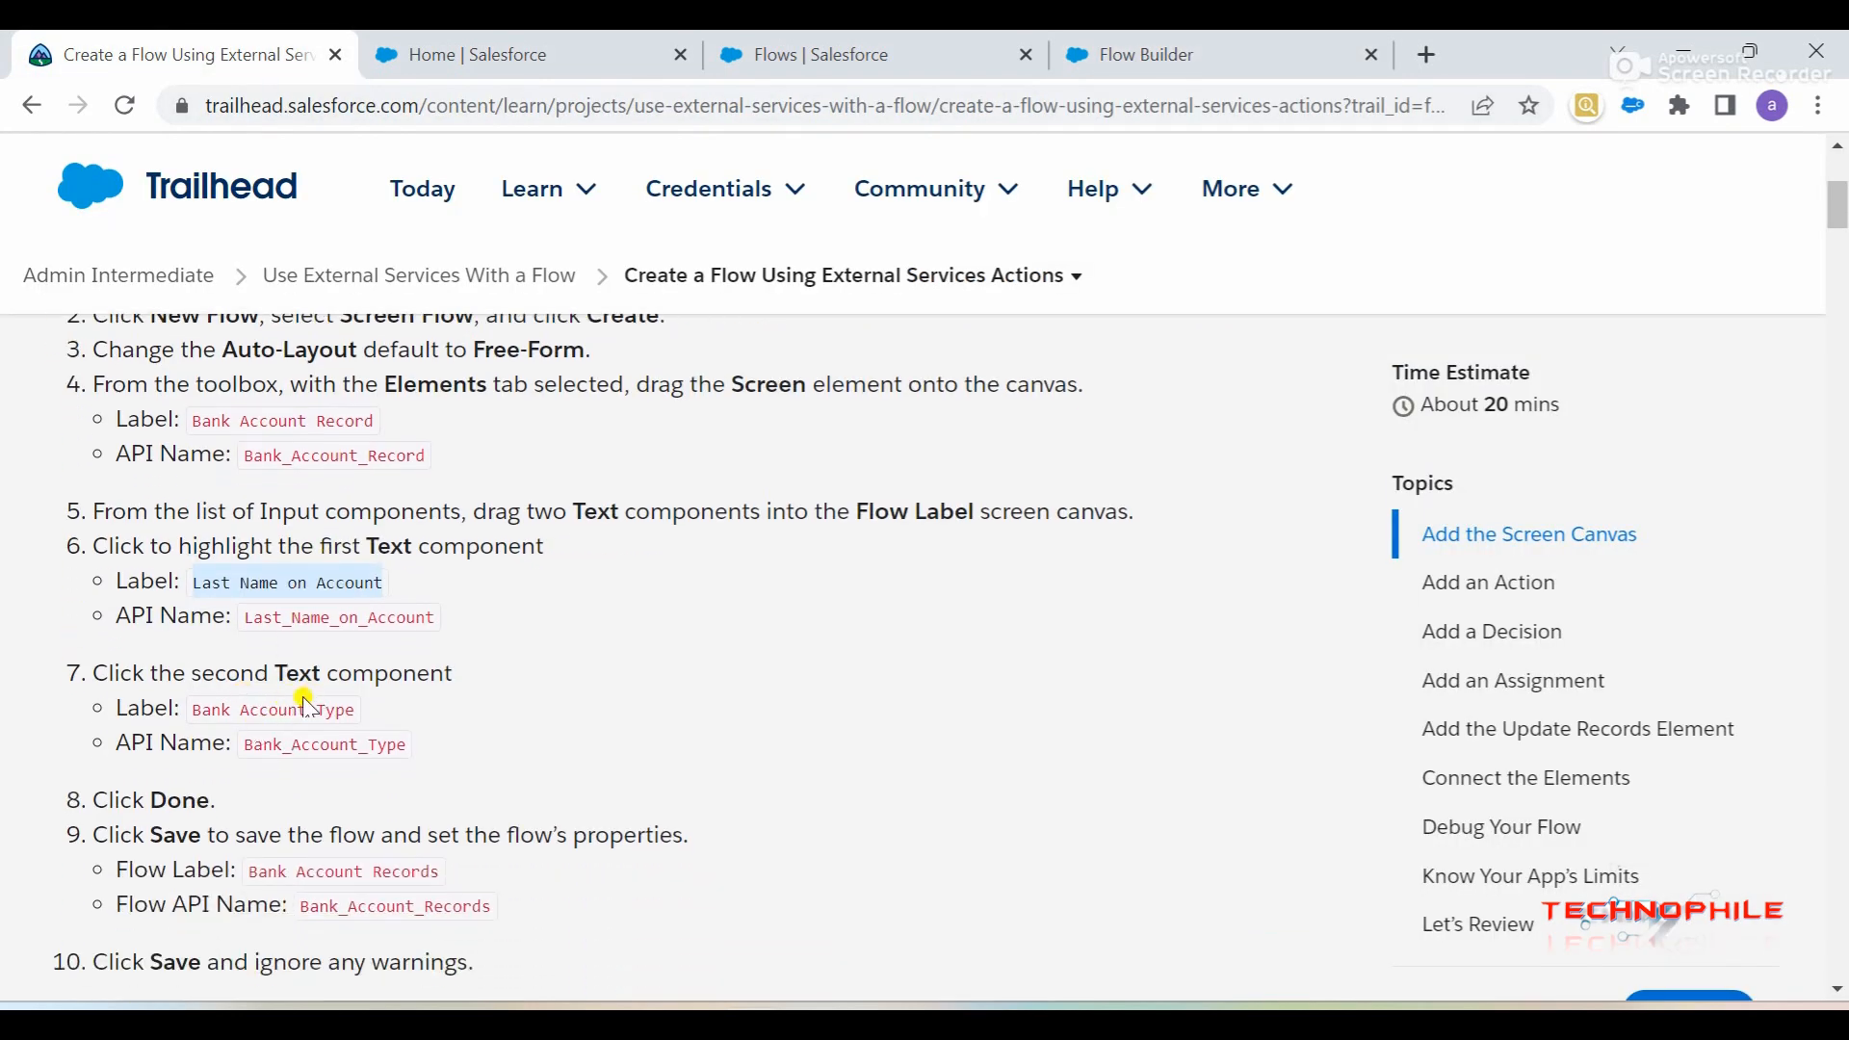
left_click_drag(192, 709, 355, 713)
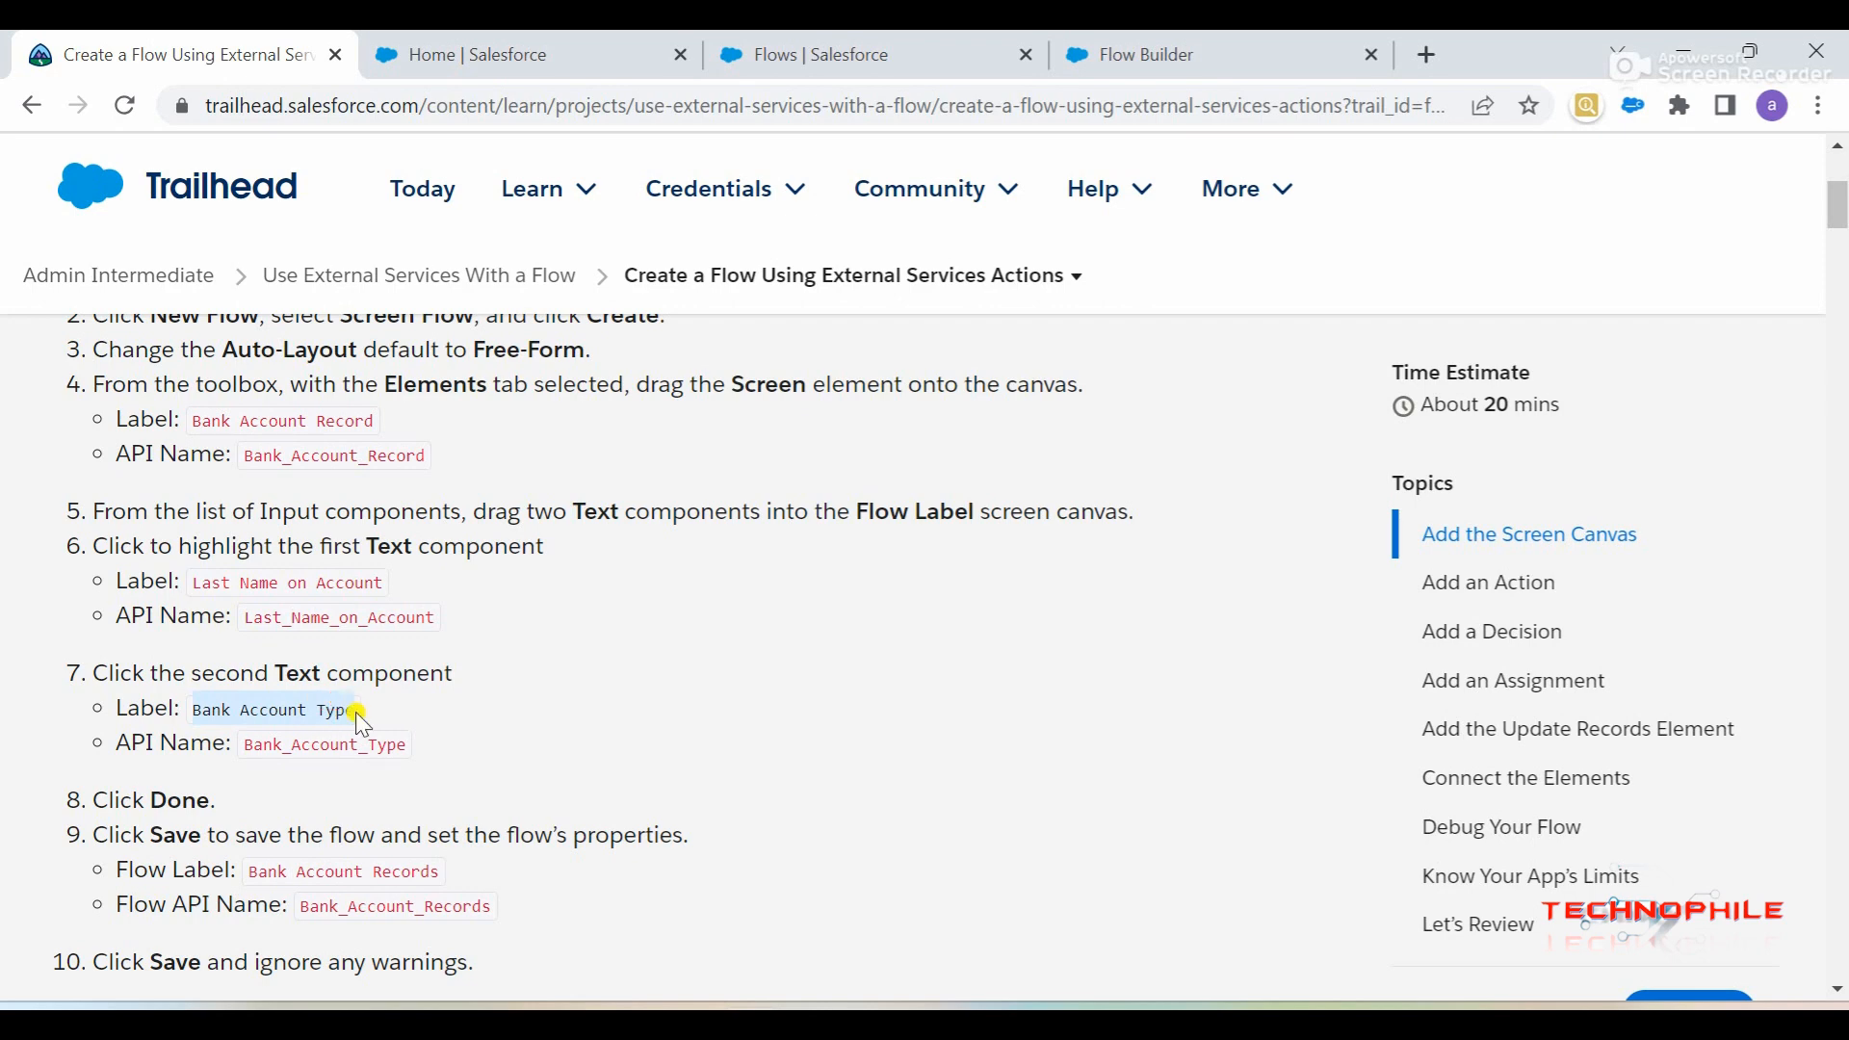
left_click(1113, 43)
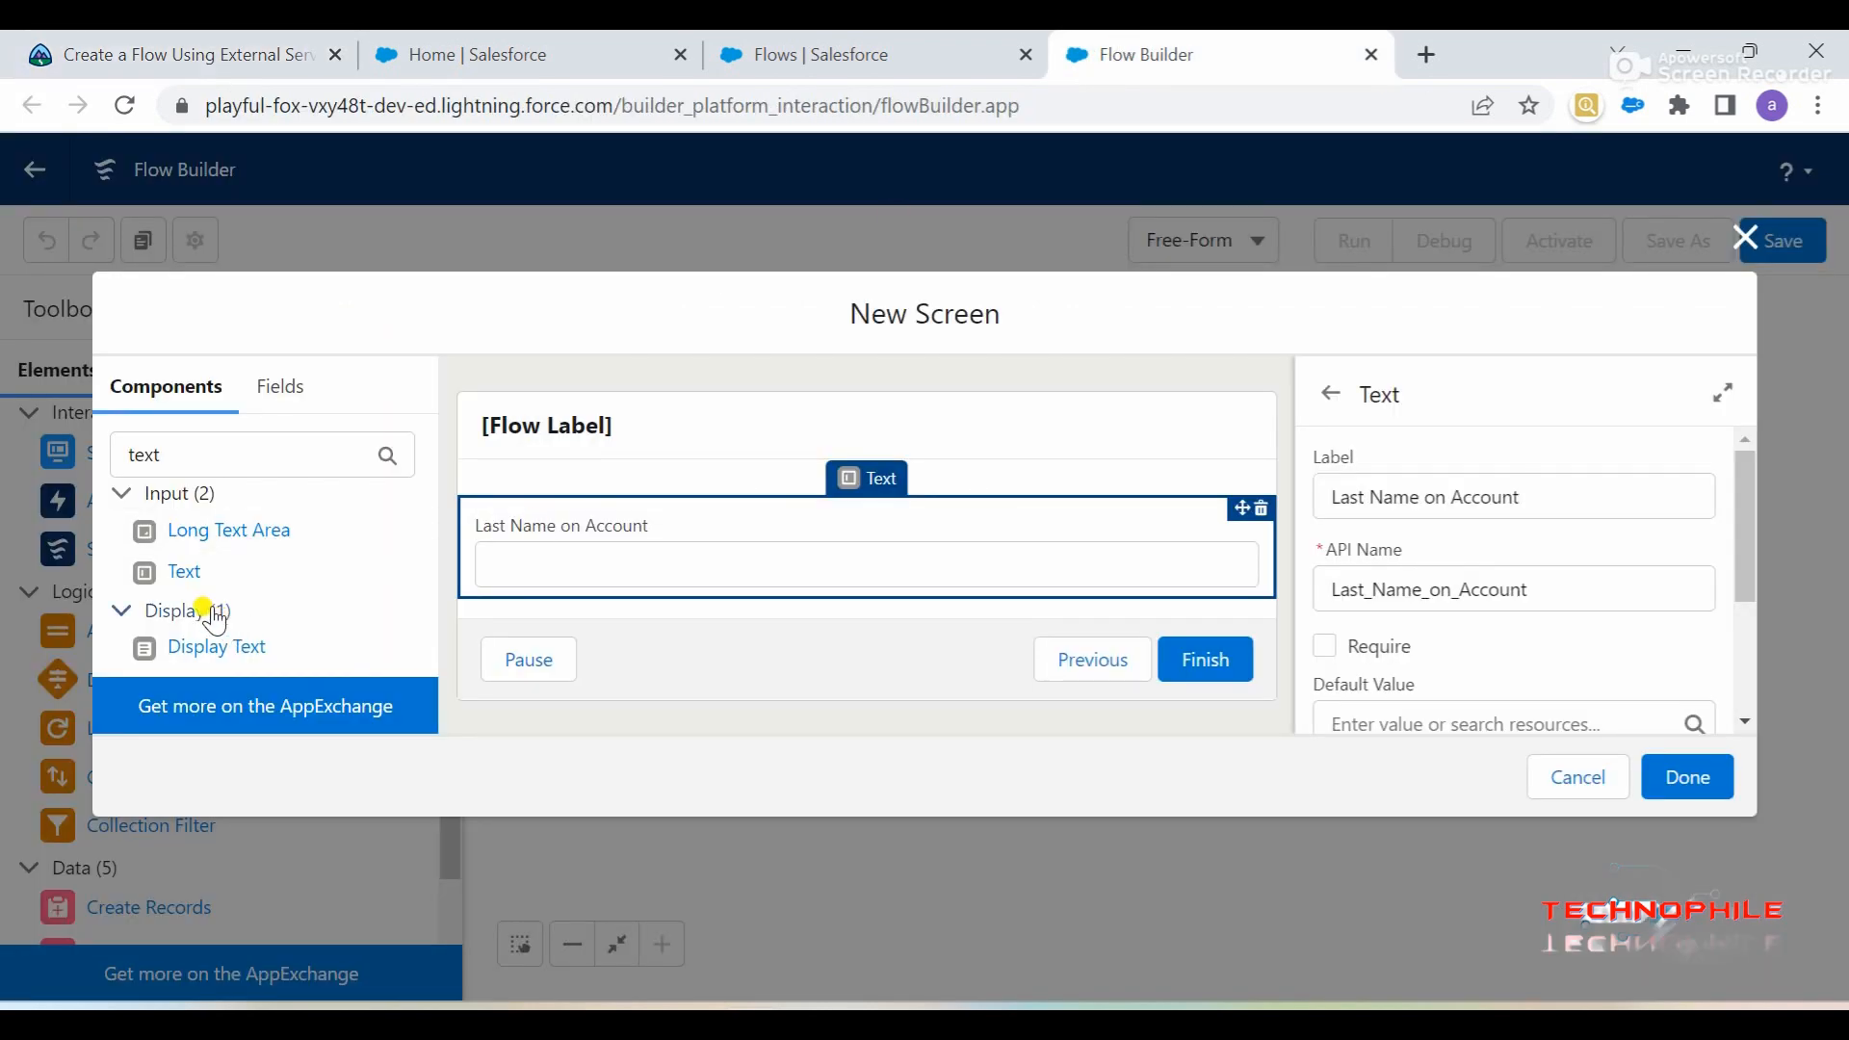
left_click_drag(188, 588, 726, 627)
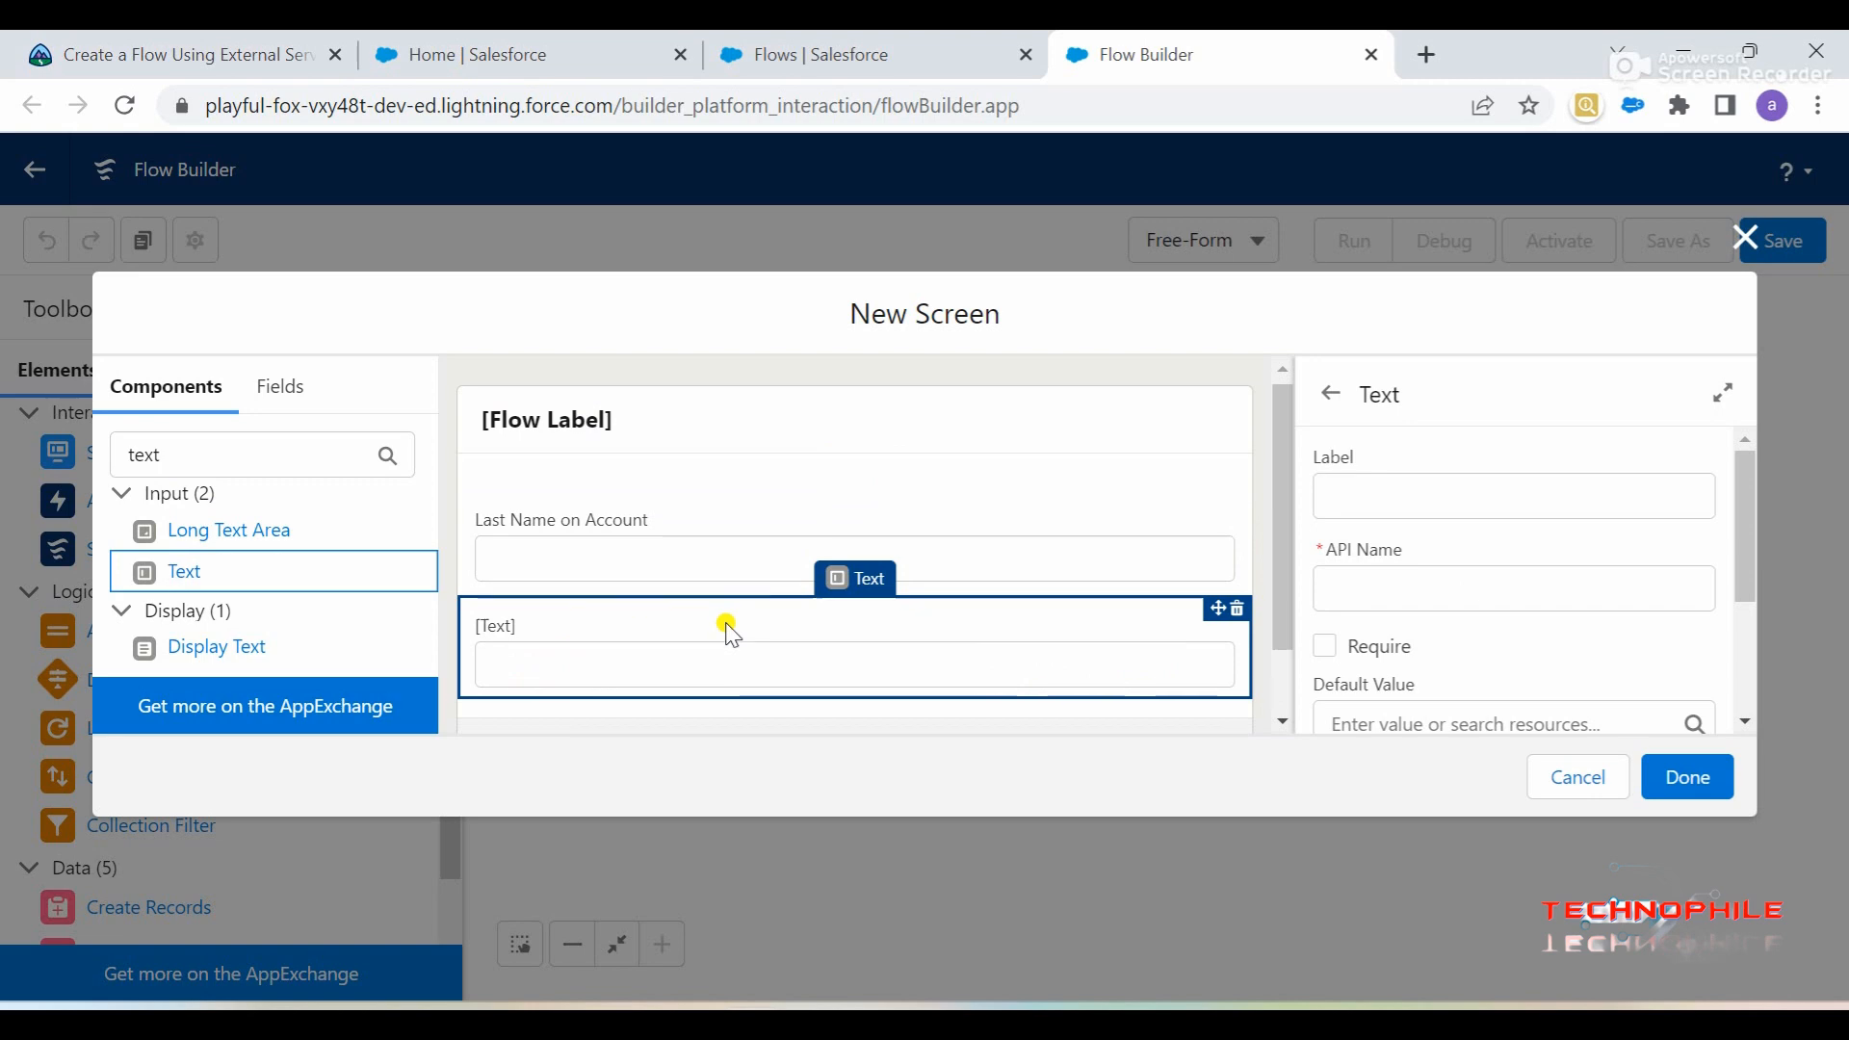
left_click(1458, 496)
key("ctrl+v")
left_click(1447, 578)
left_click(1529, 554)
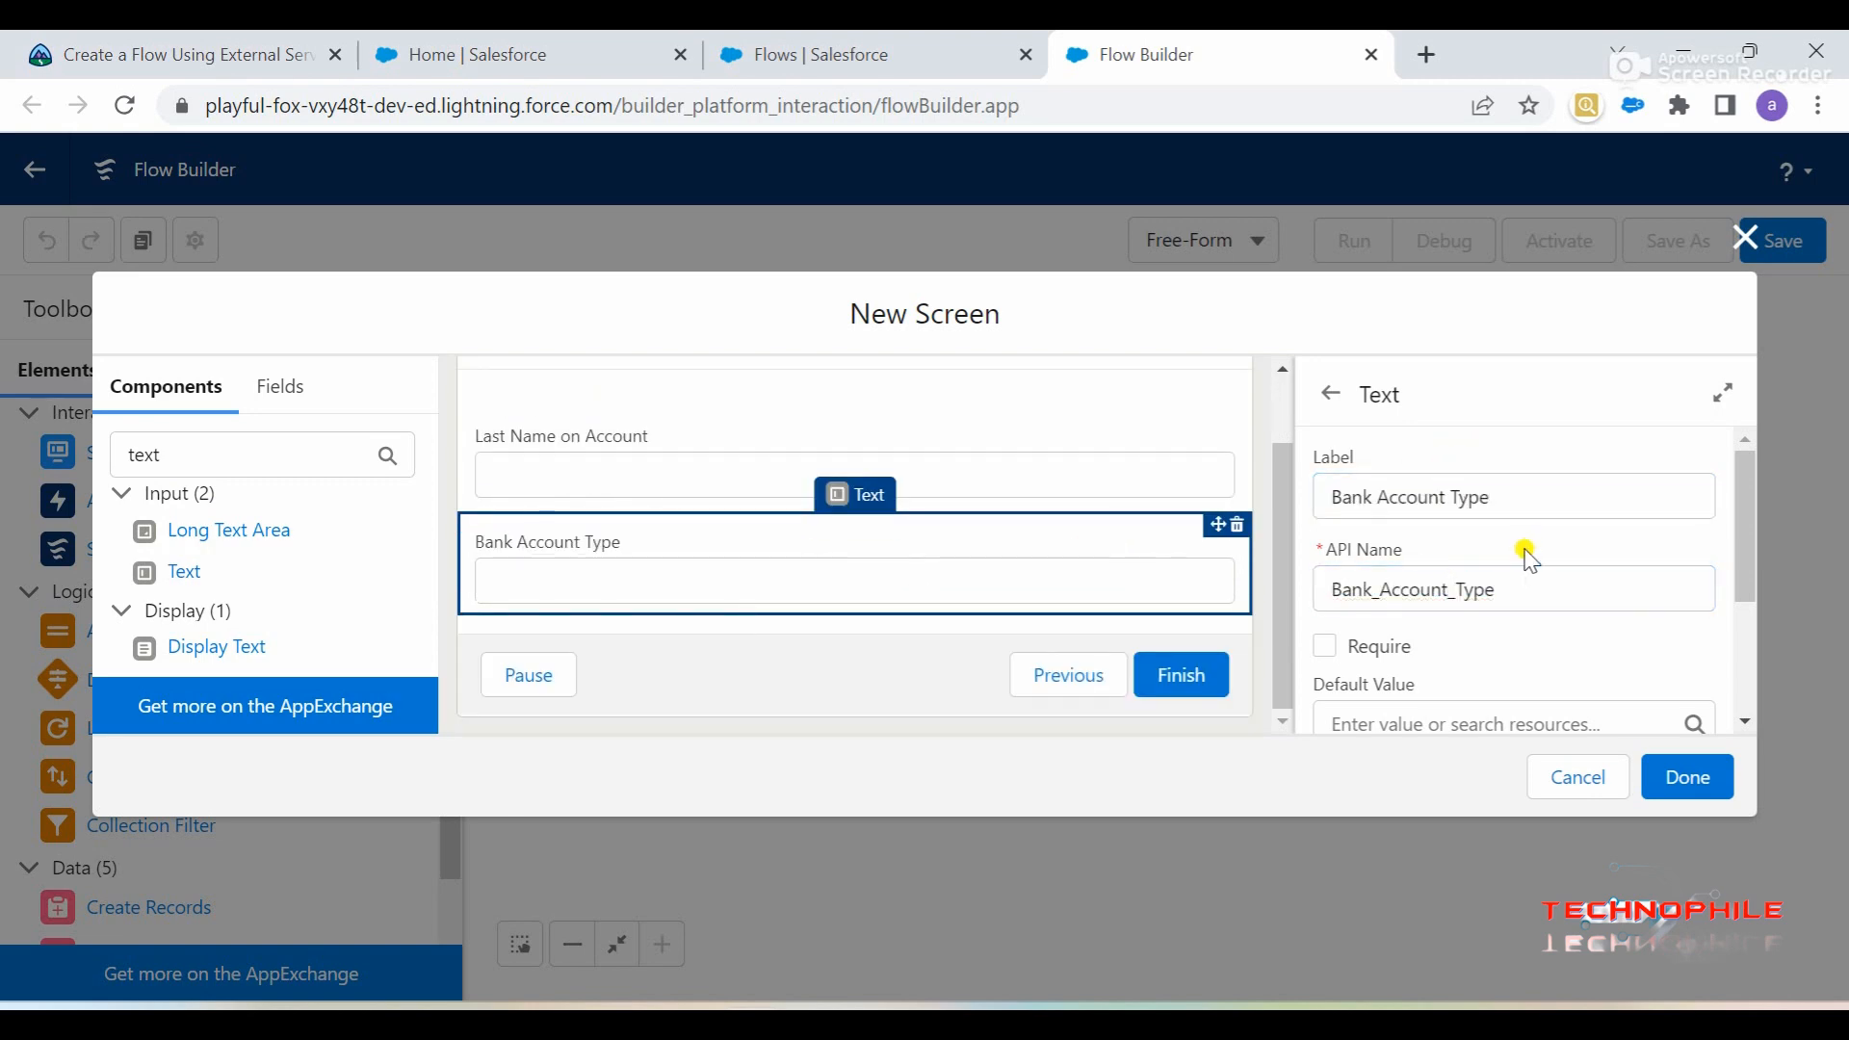
- Check the remaining screen instructions in Trailhead and finish the Bank Account Record screen
left_click(202, 38)
scroll(474, 786, "down", 2)
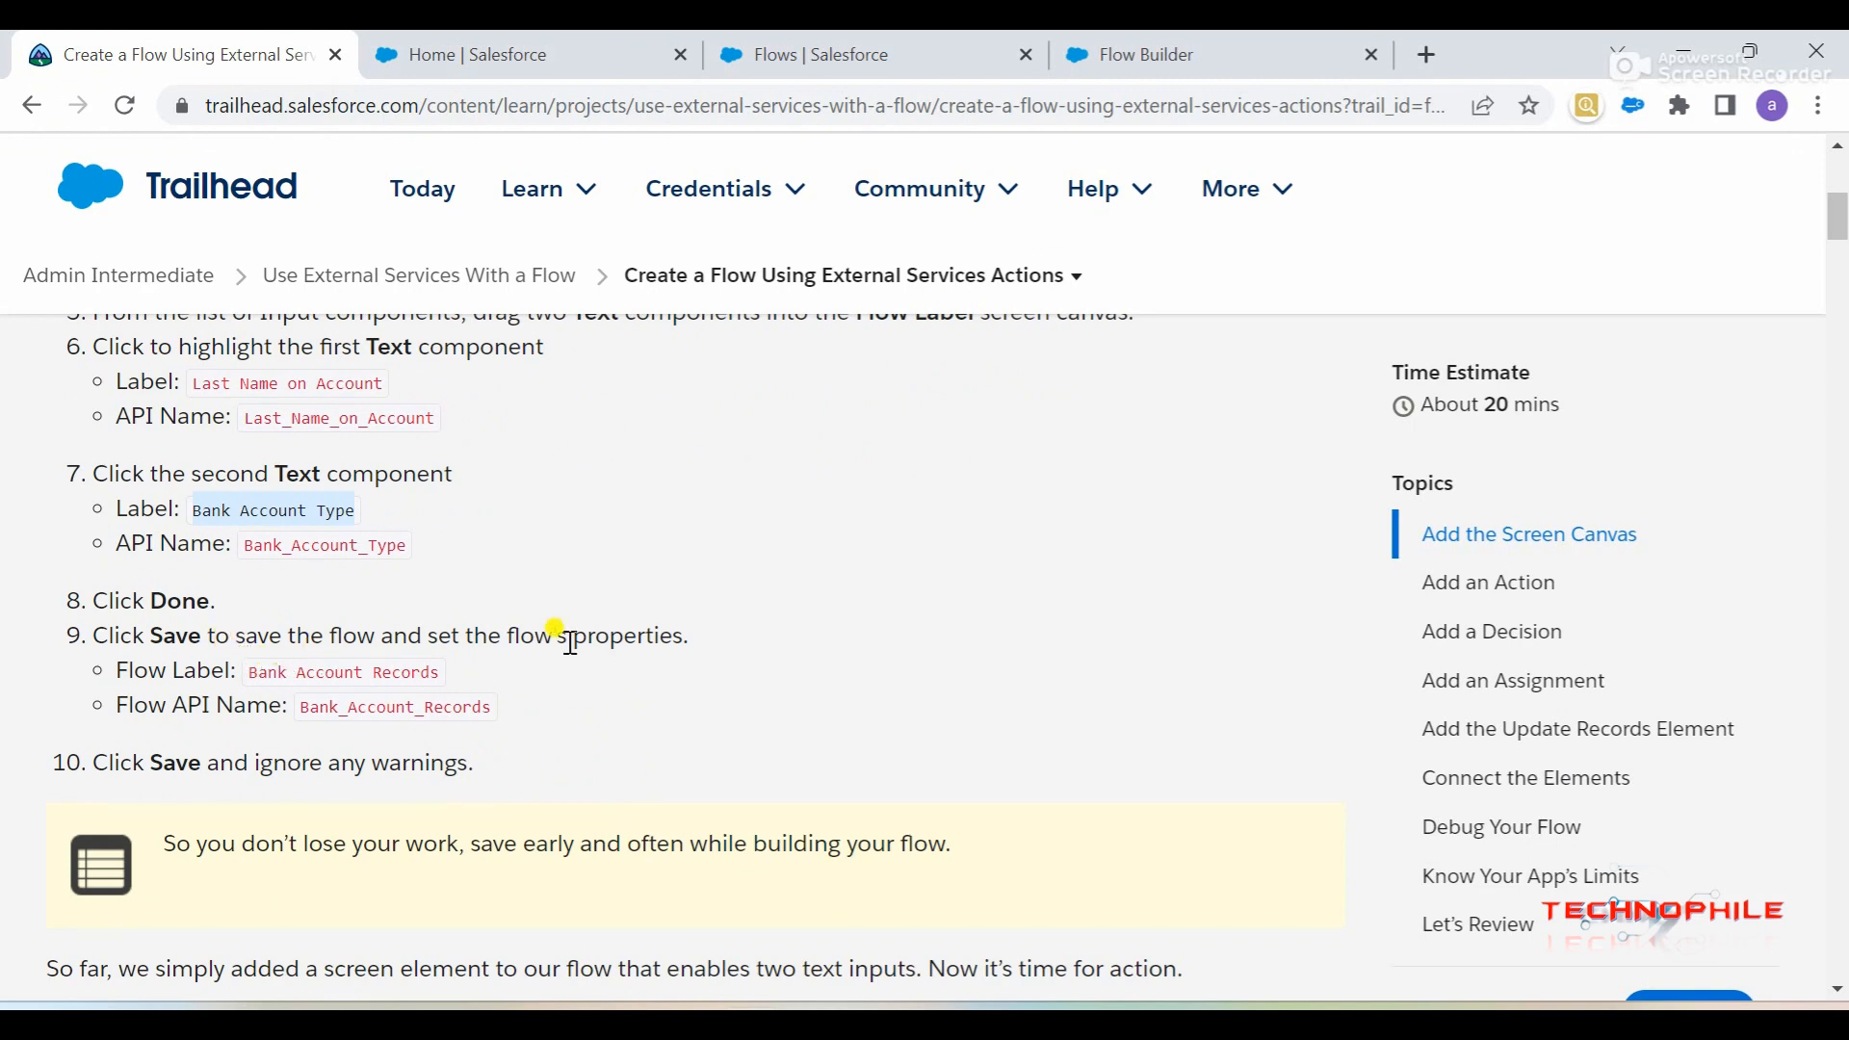
left_click(1270, 48)
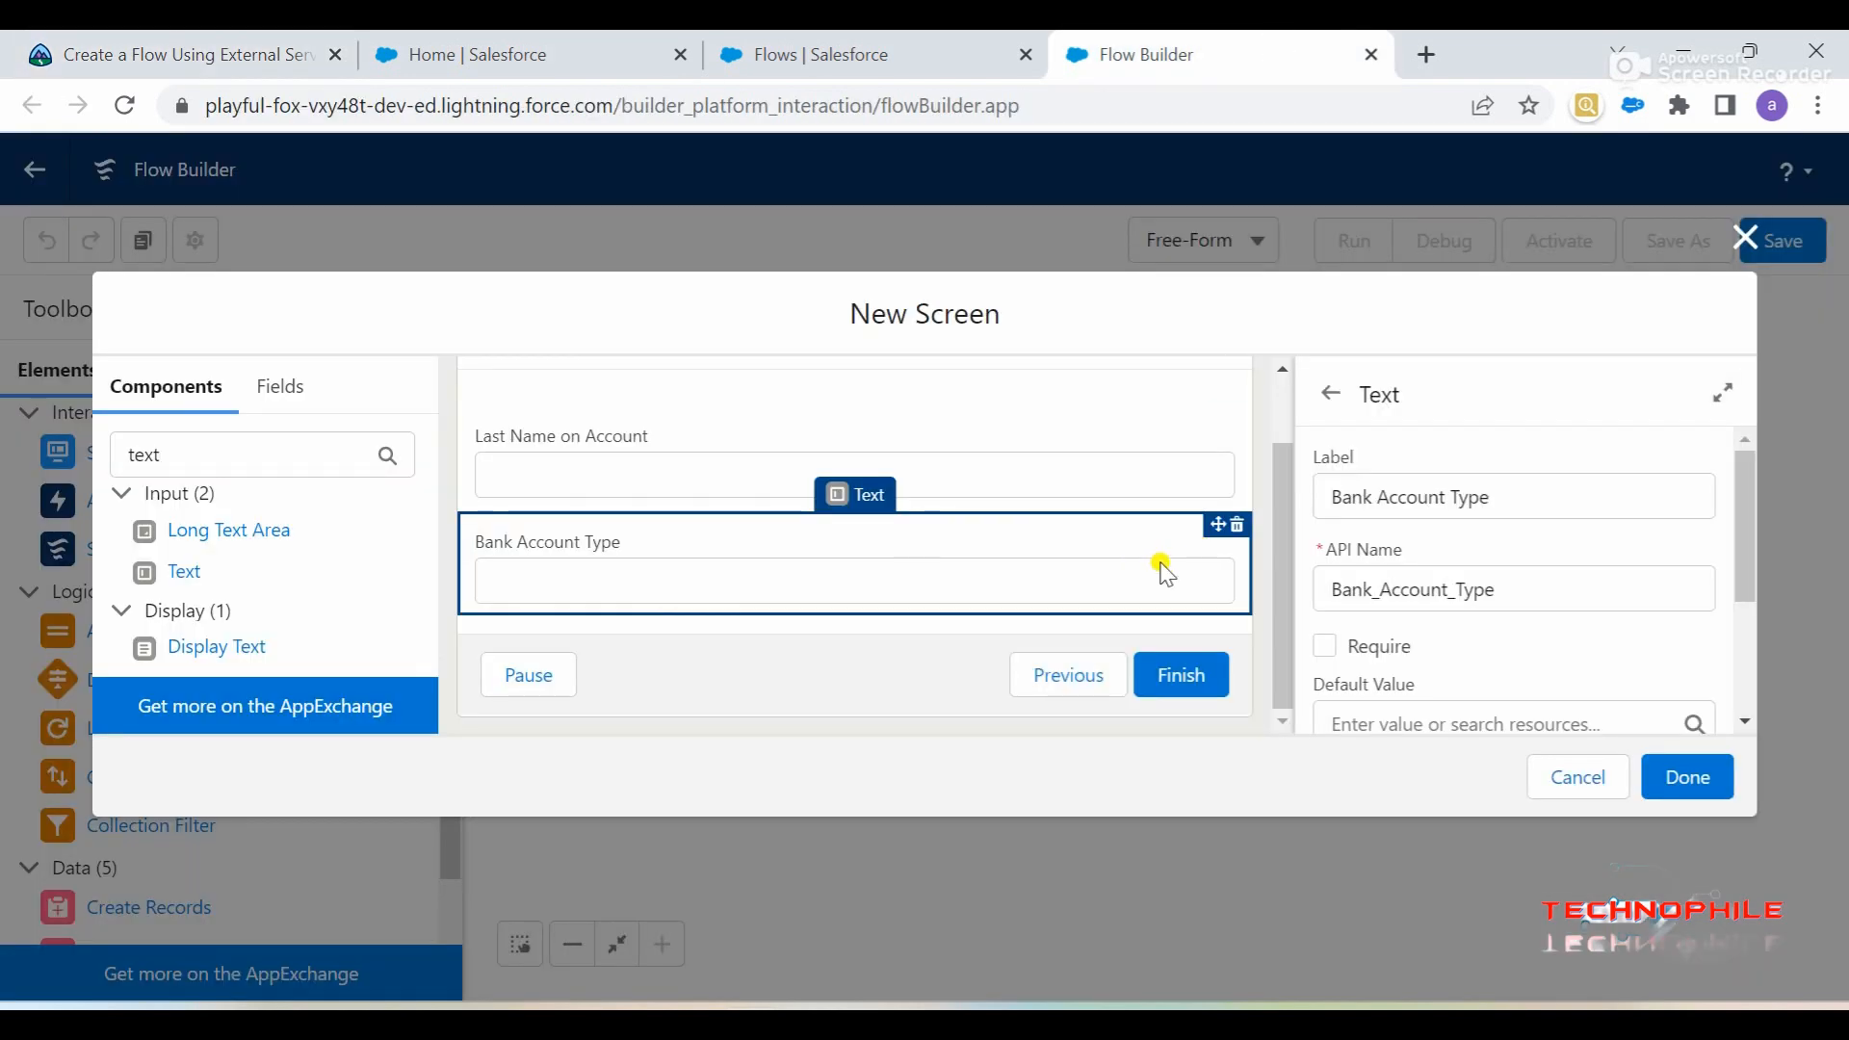
left_click(1687, 782)
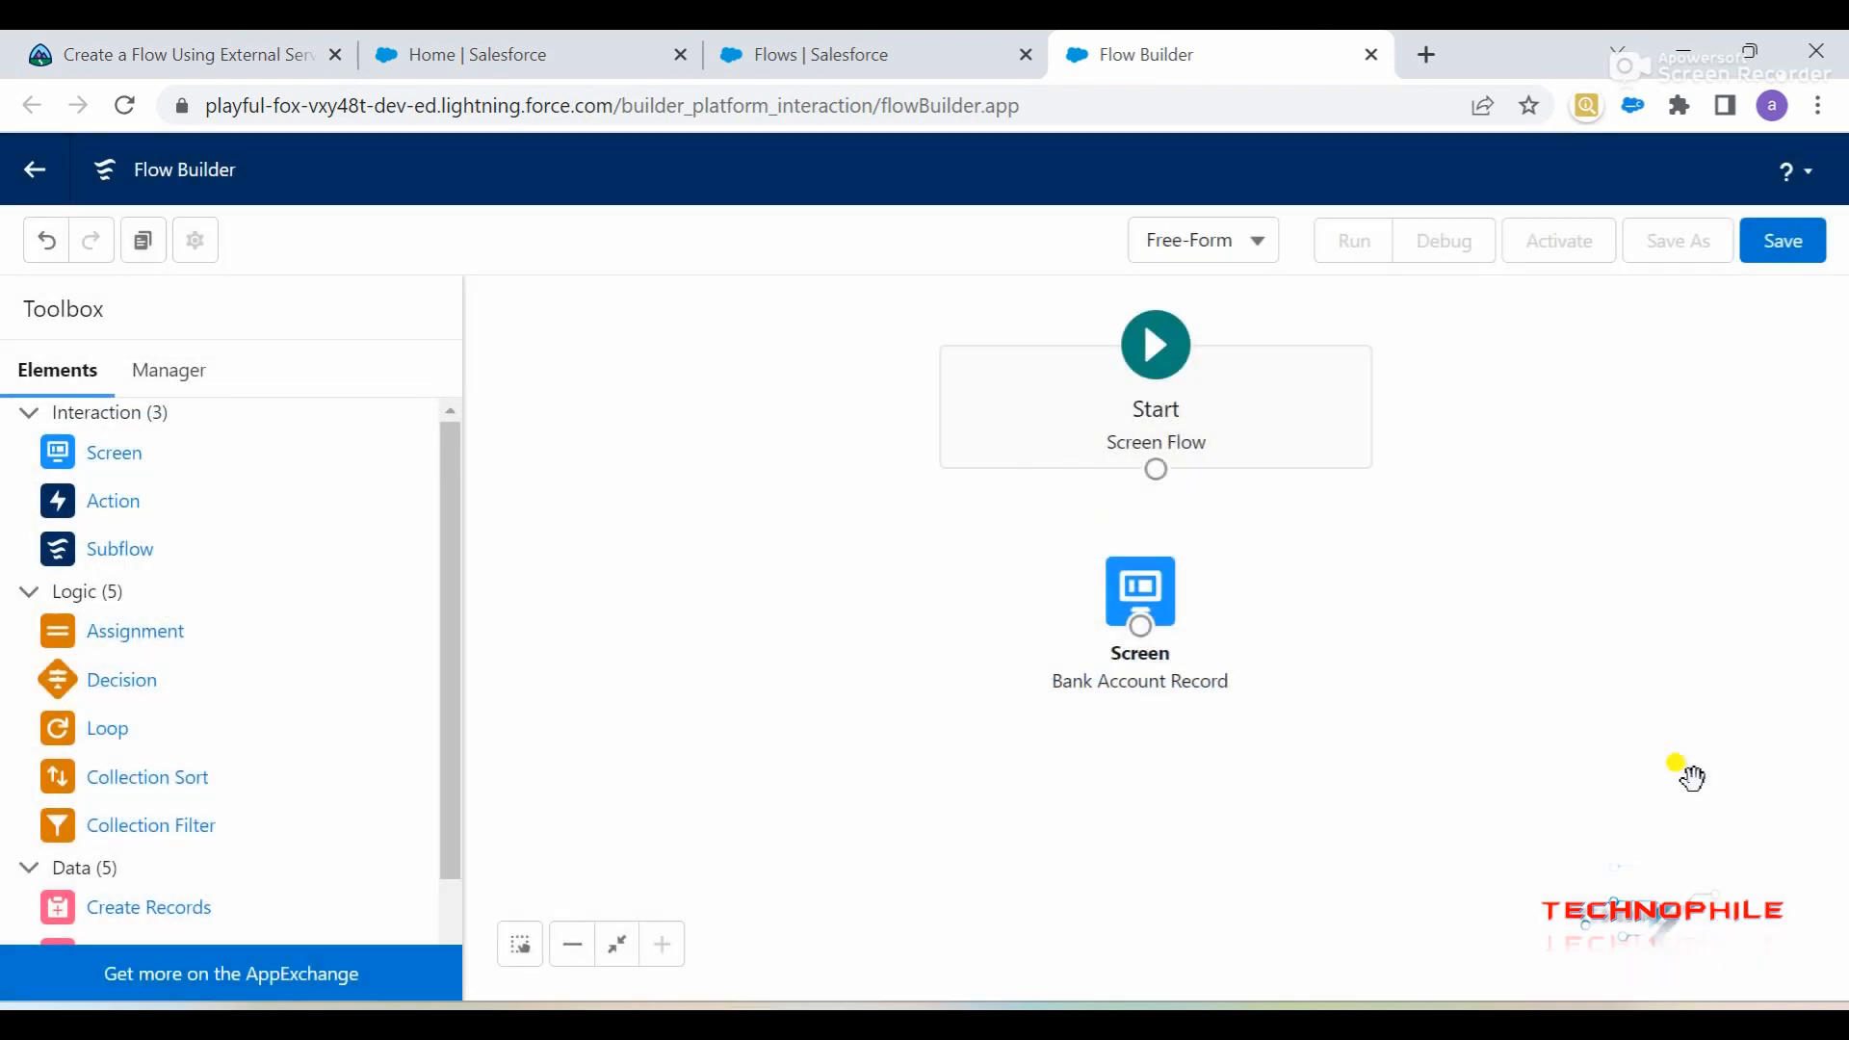
- Start saving the flow and enter the flow label "Bank Account Records", copied from the Trailhead instructions
left_click(207, 54)
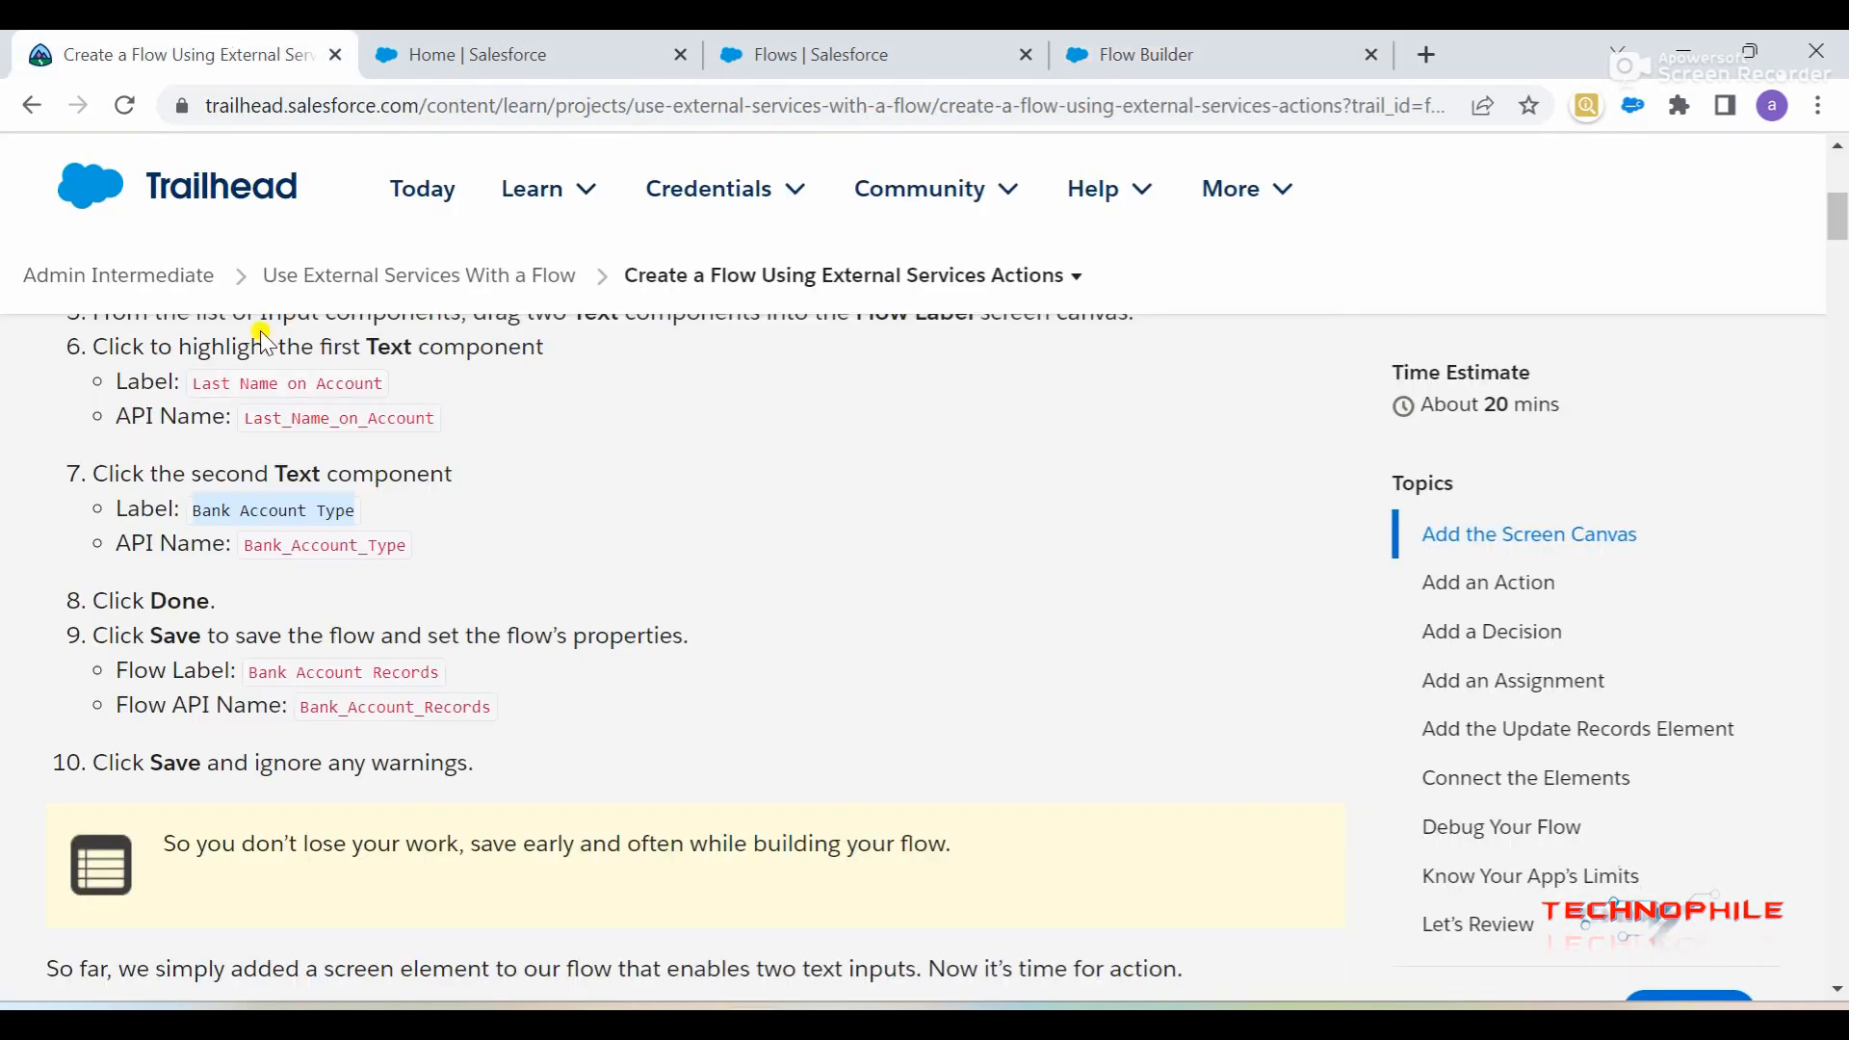
left_click(265, 674)
key("ctrl+c")
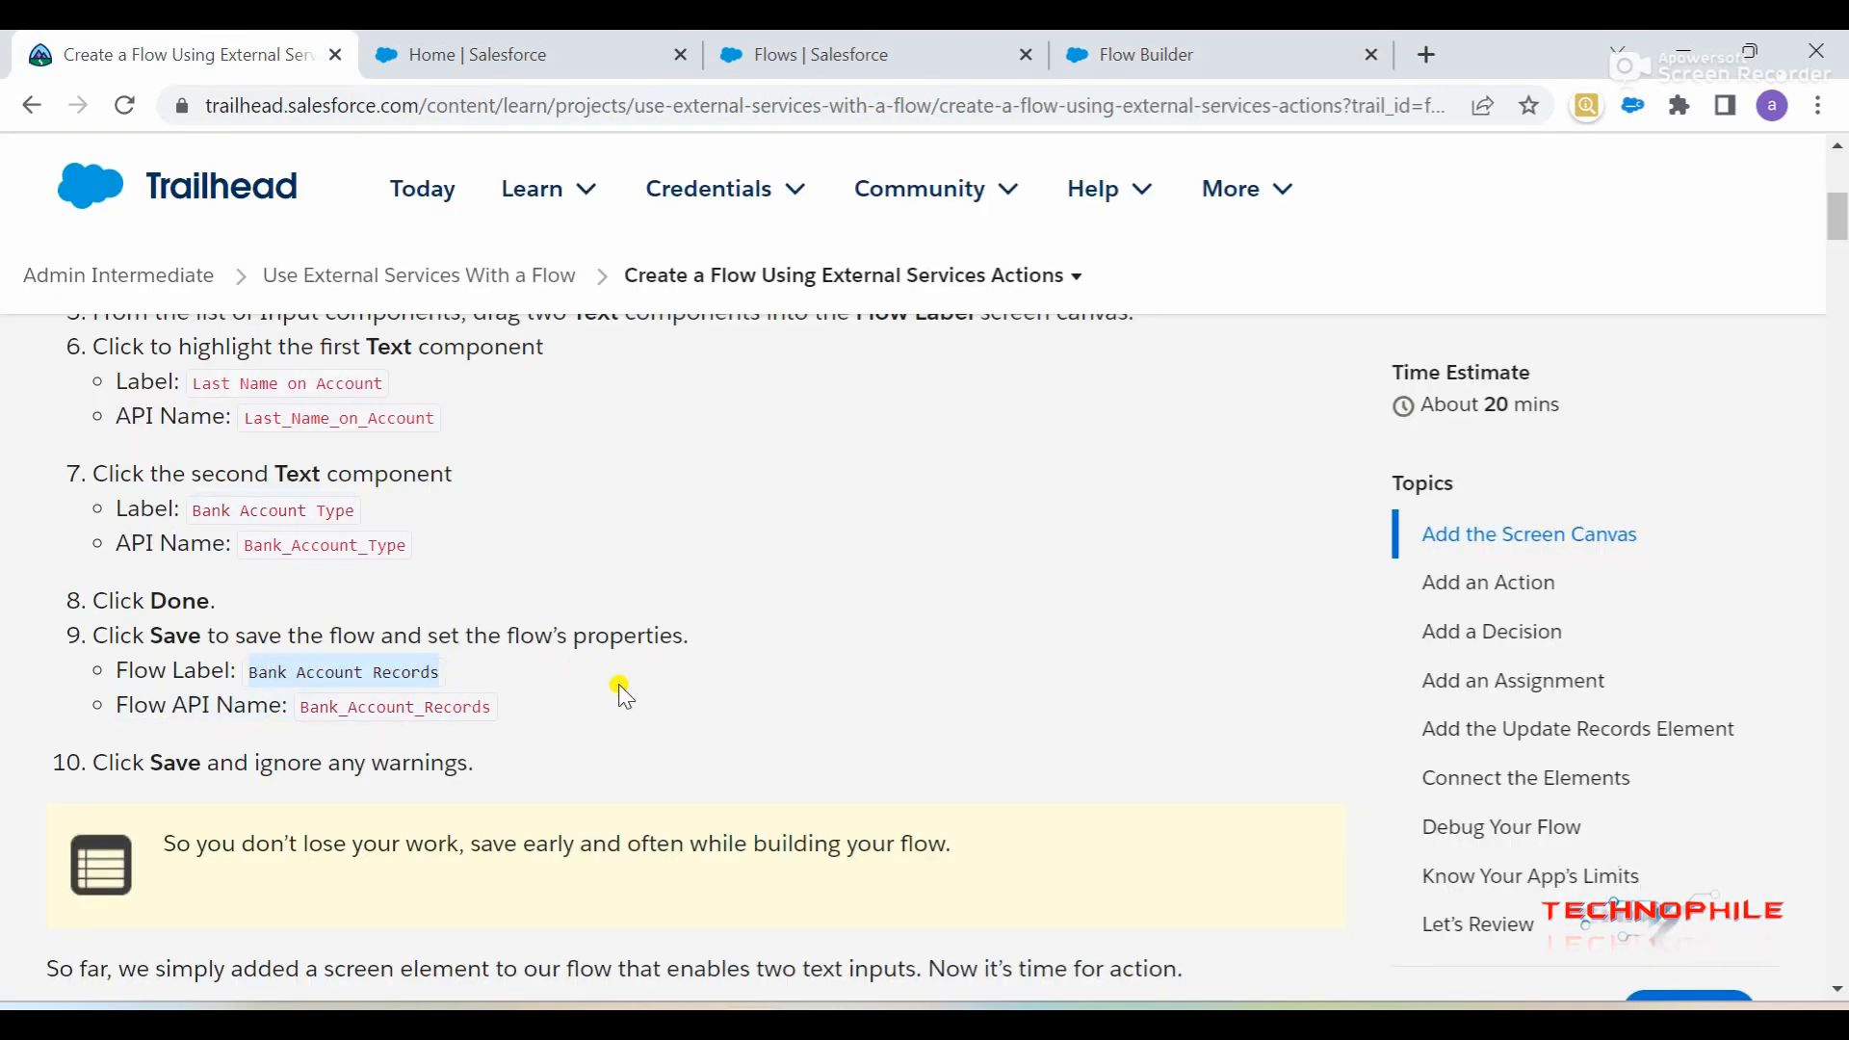
left_click(1312, 48)
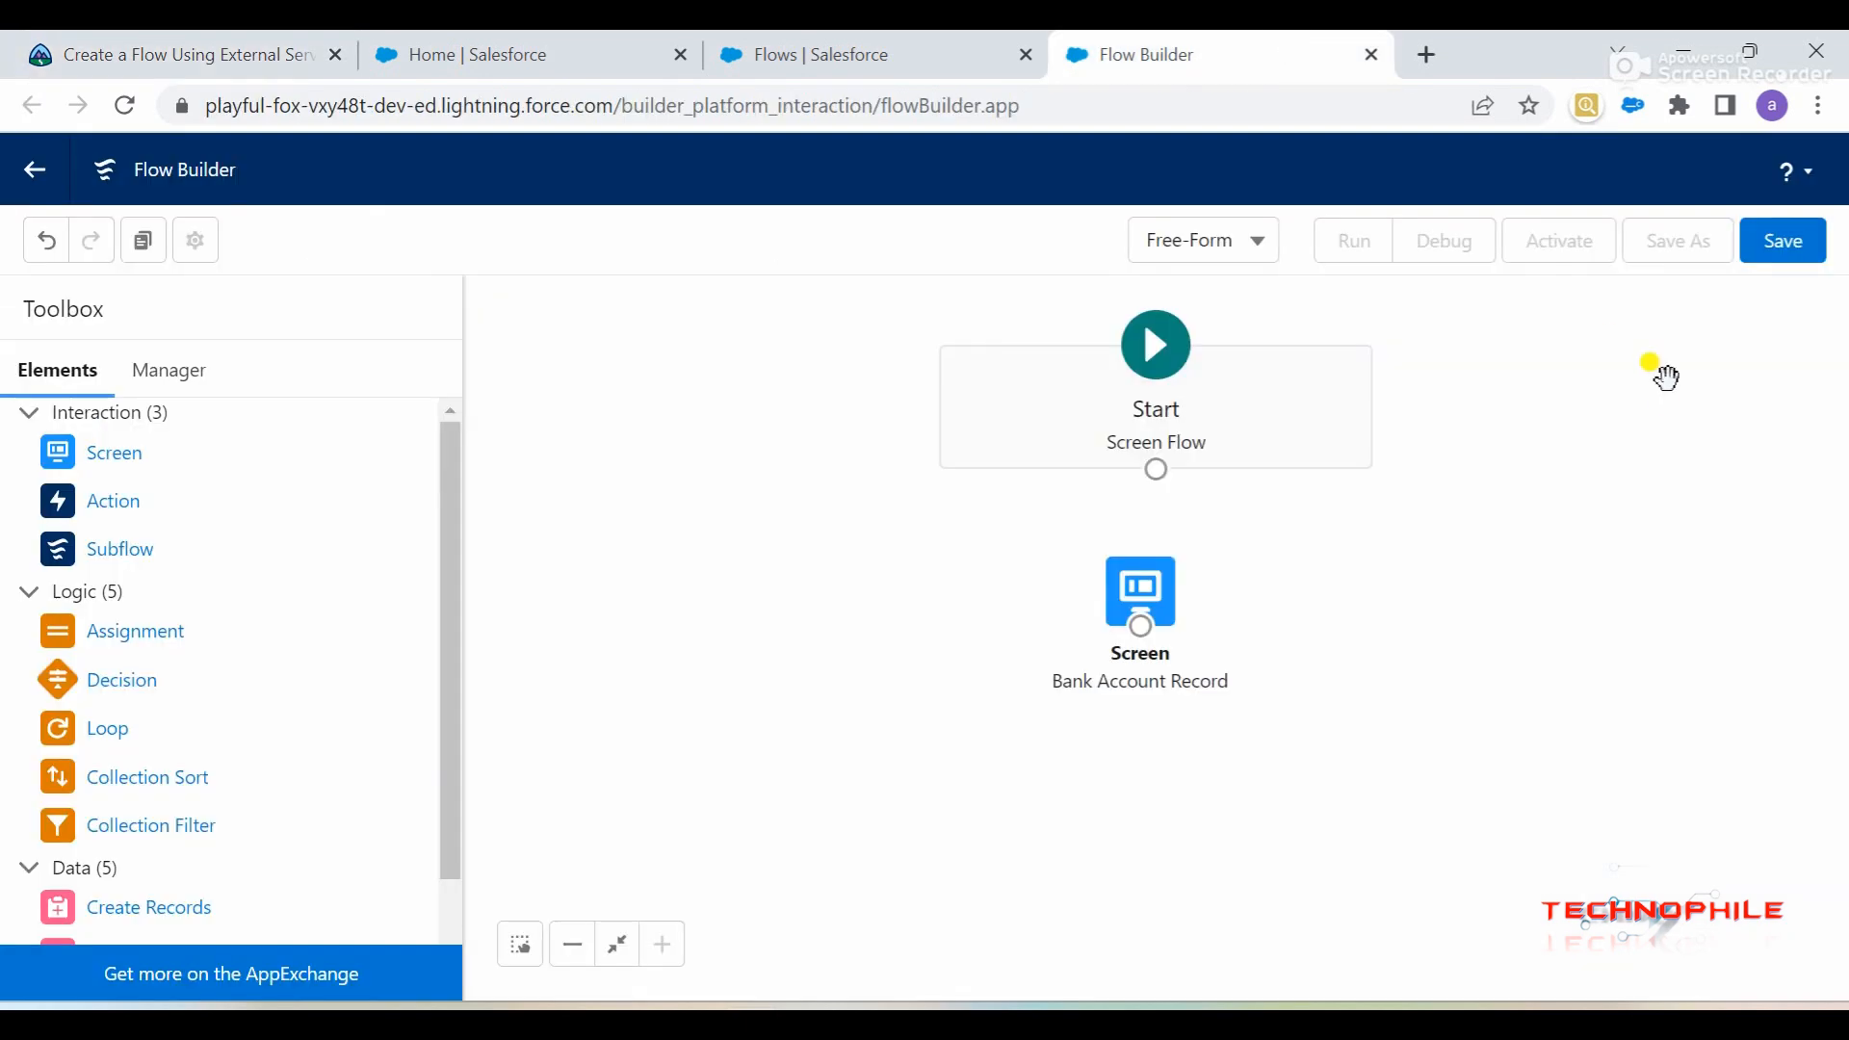
left_click(1783, 248)
left_click(706, 462)
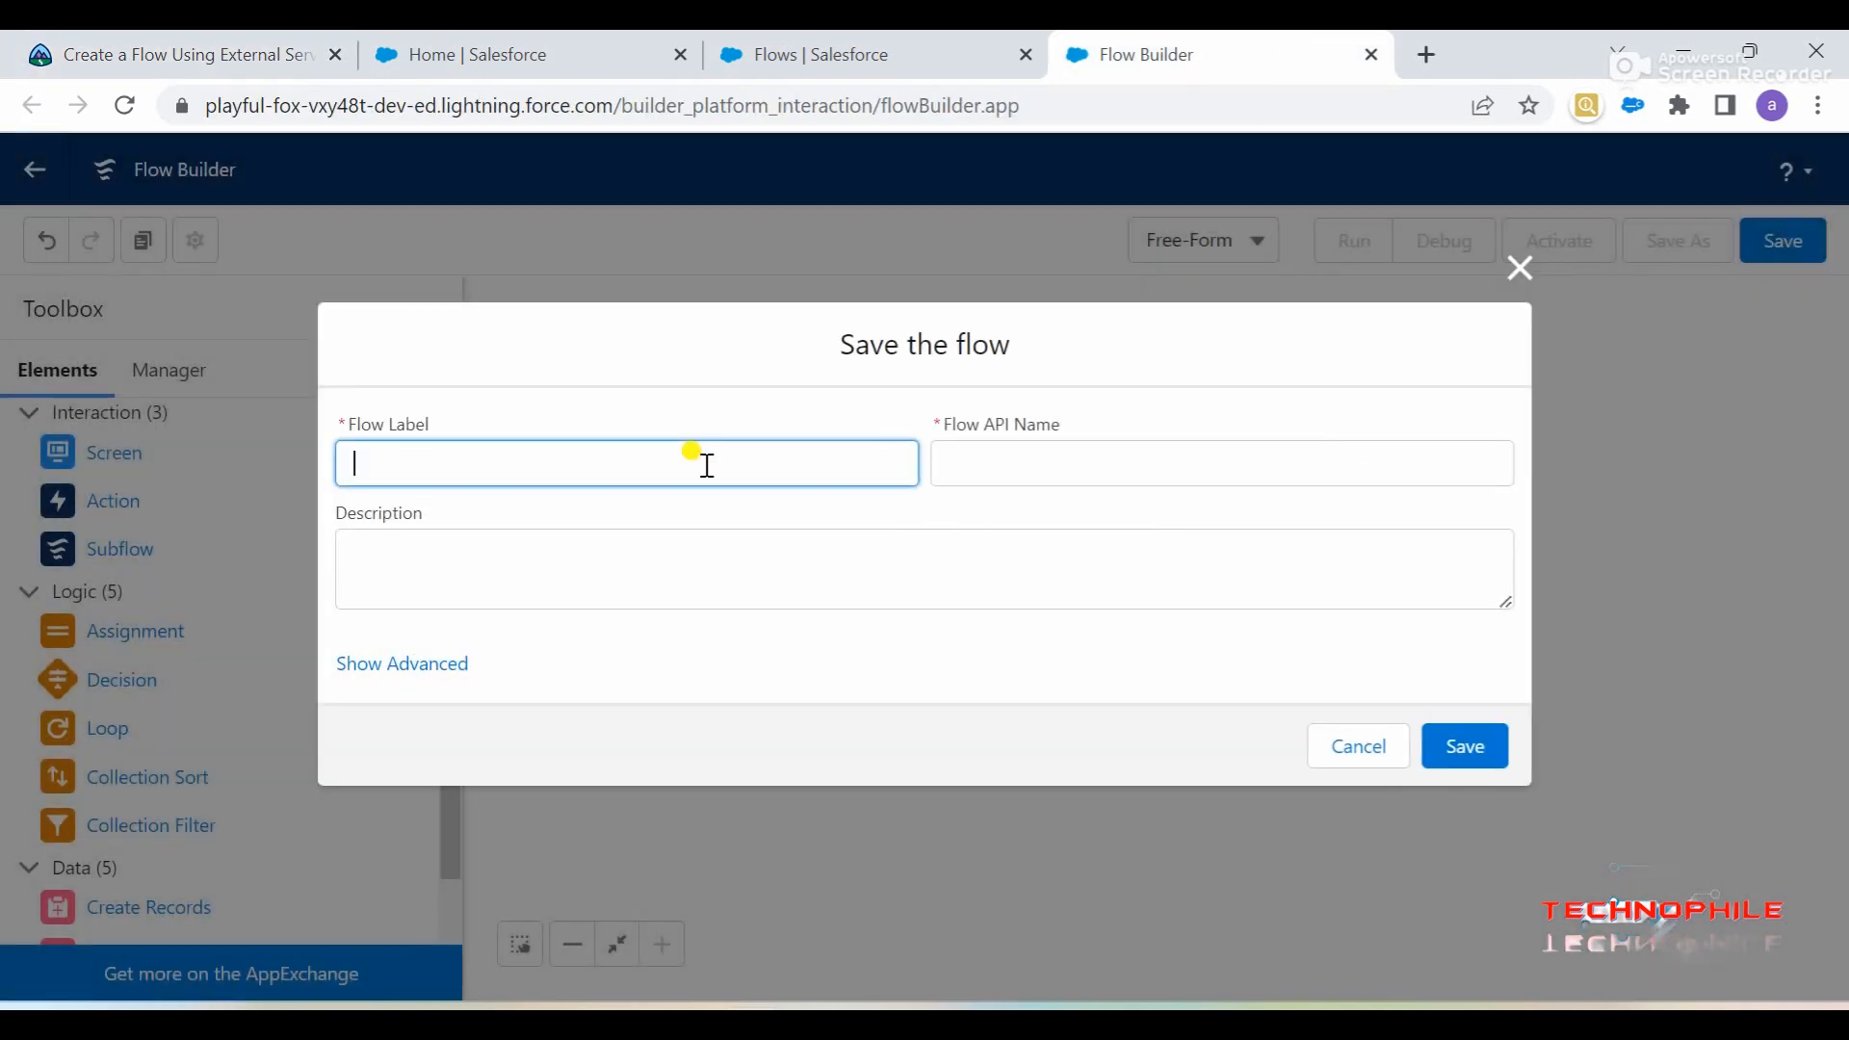
key("ctrl+v")
left_click(897, 518)
- Check the save instructions in Trailhead, save the Bank Account Records flow and dismiss the list of issues
left_click(223, 48)
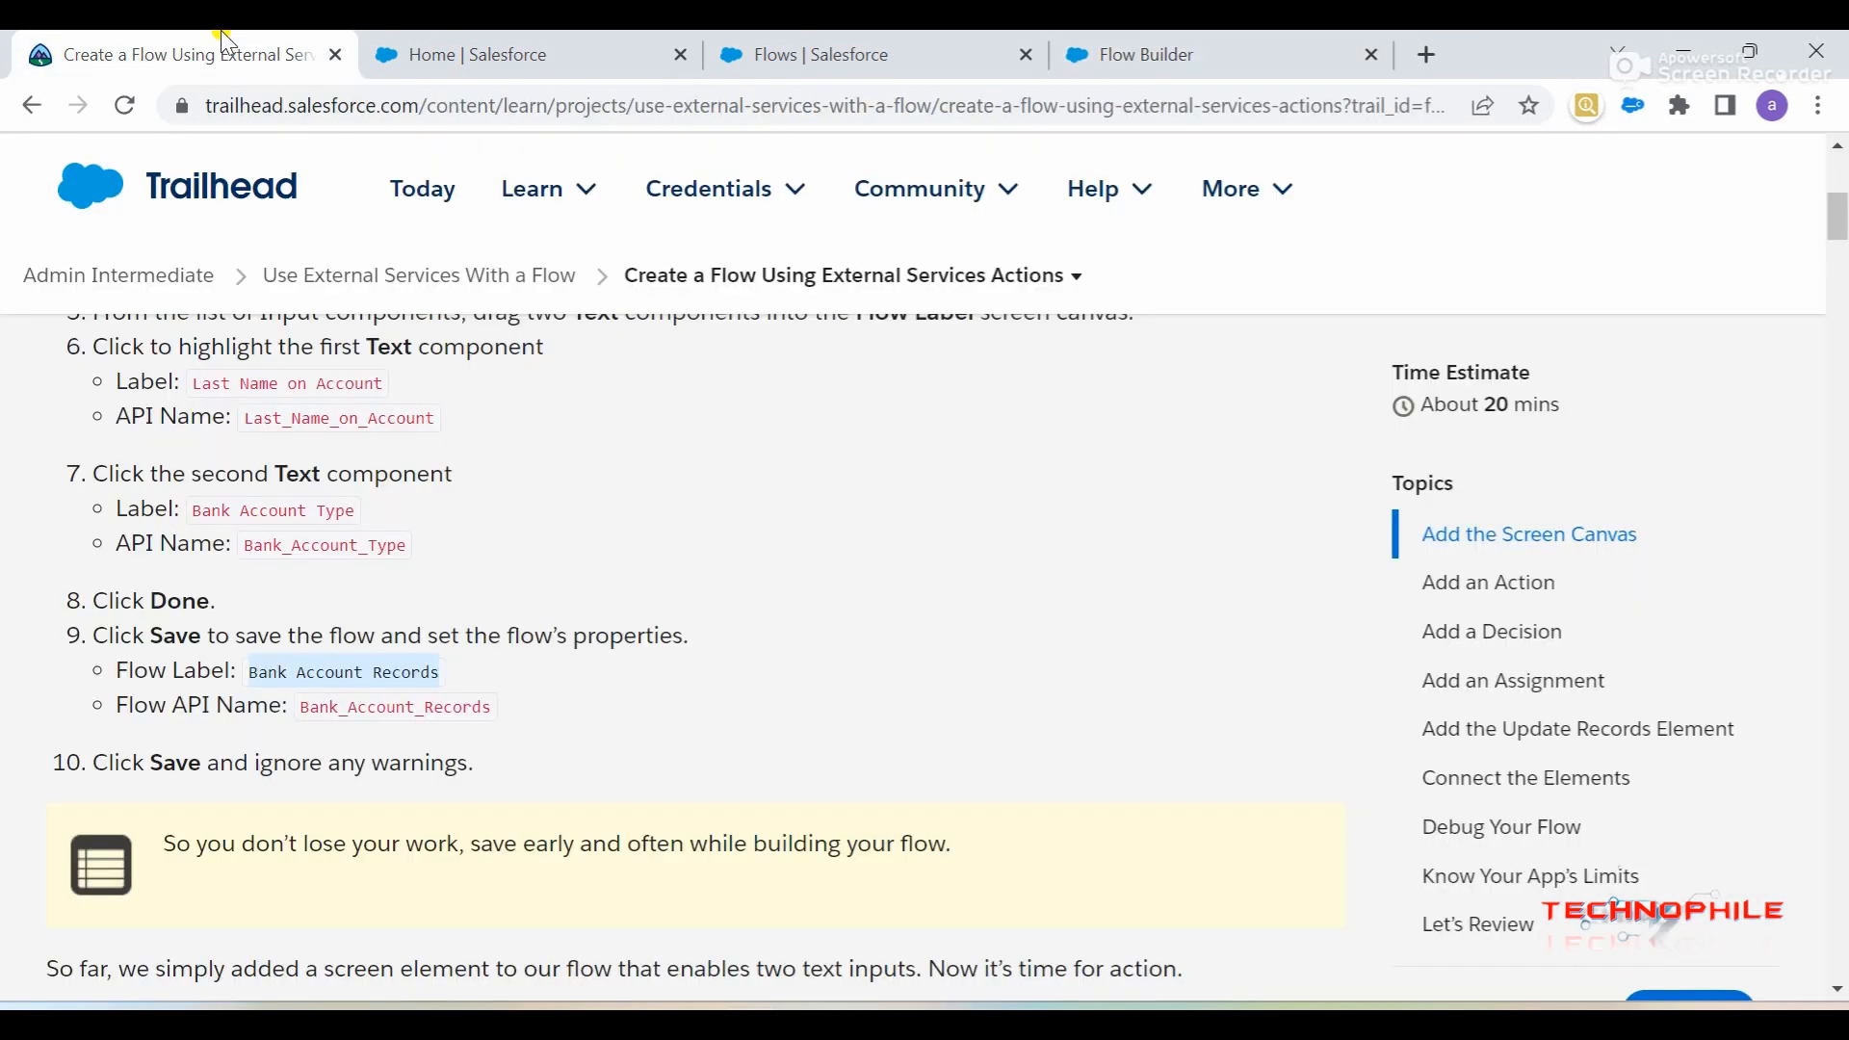
scroll(722, 645, "down", 2)
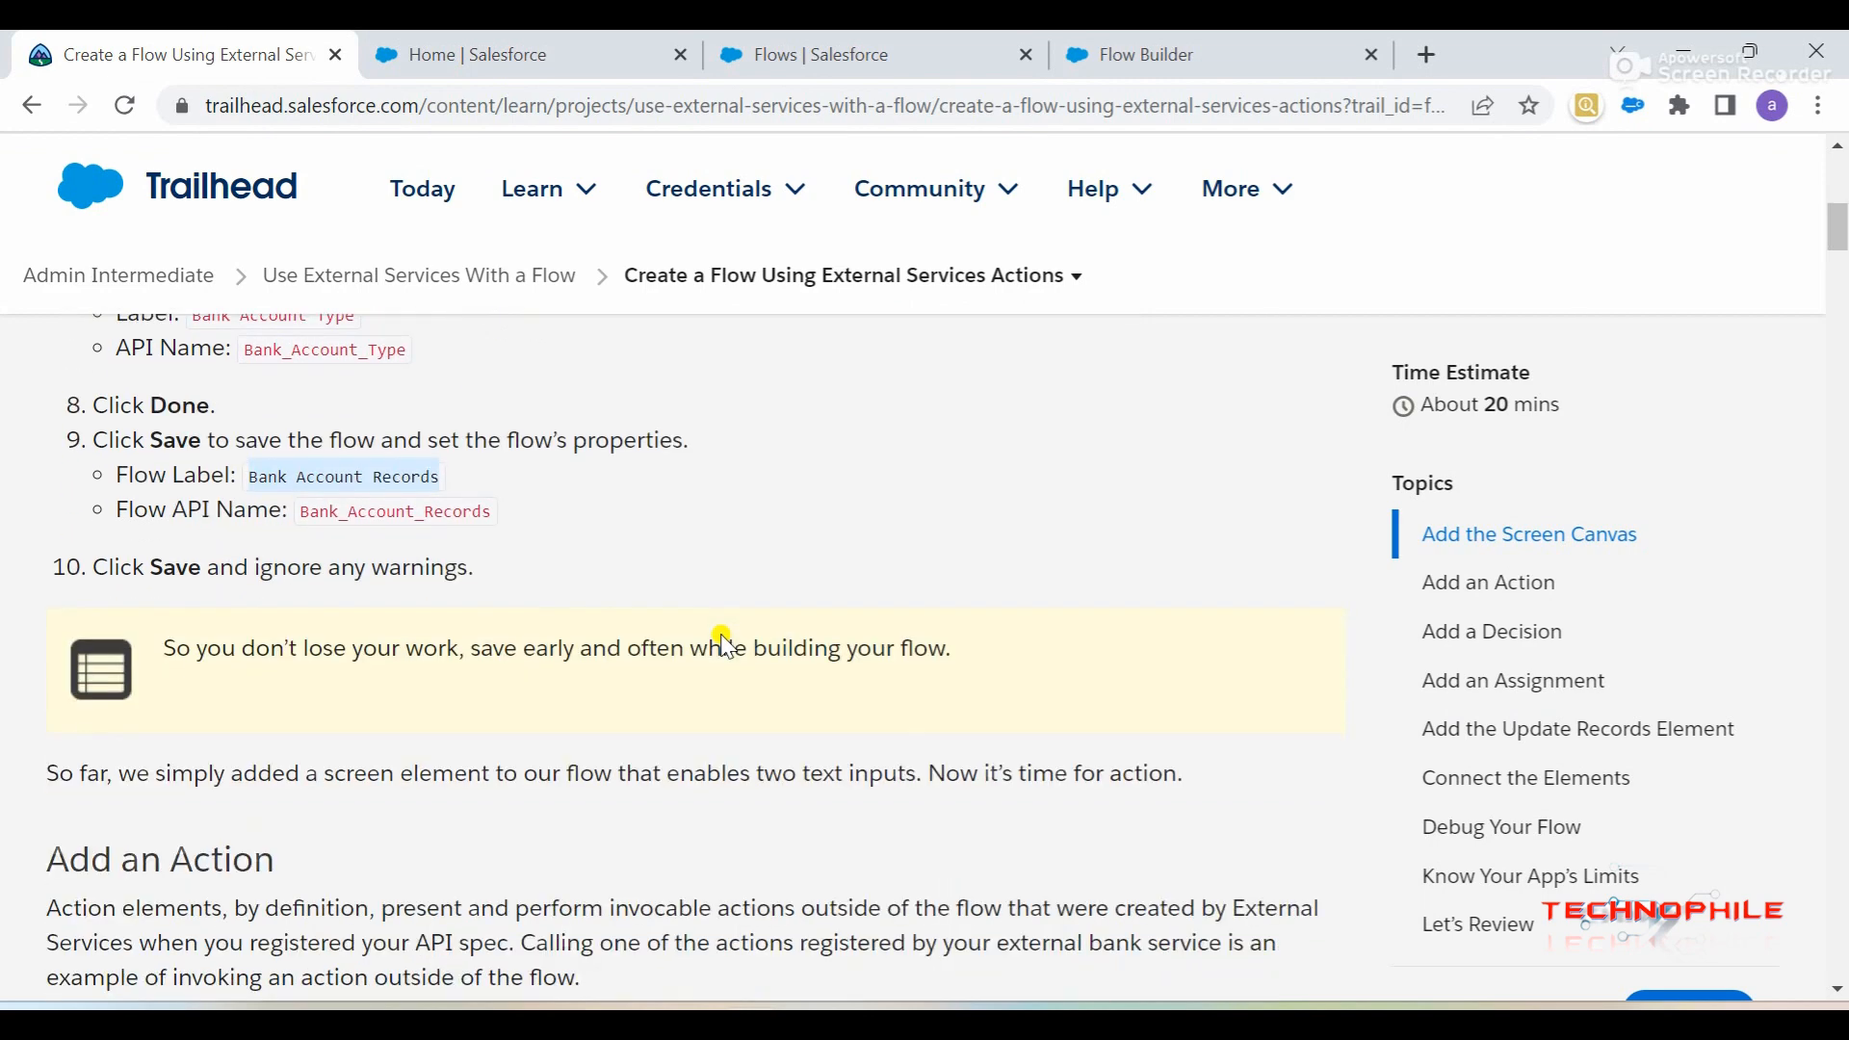
left_click(1204, 54)
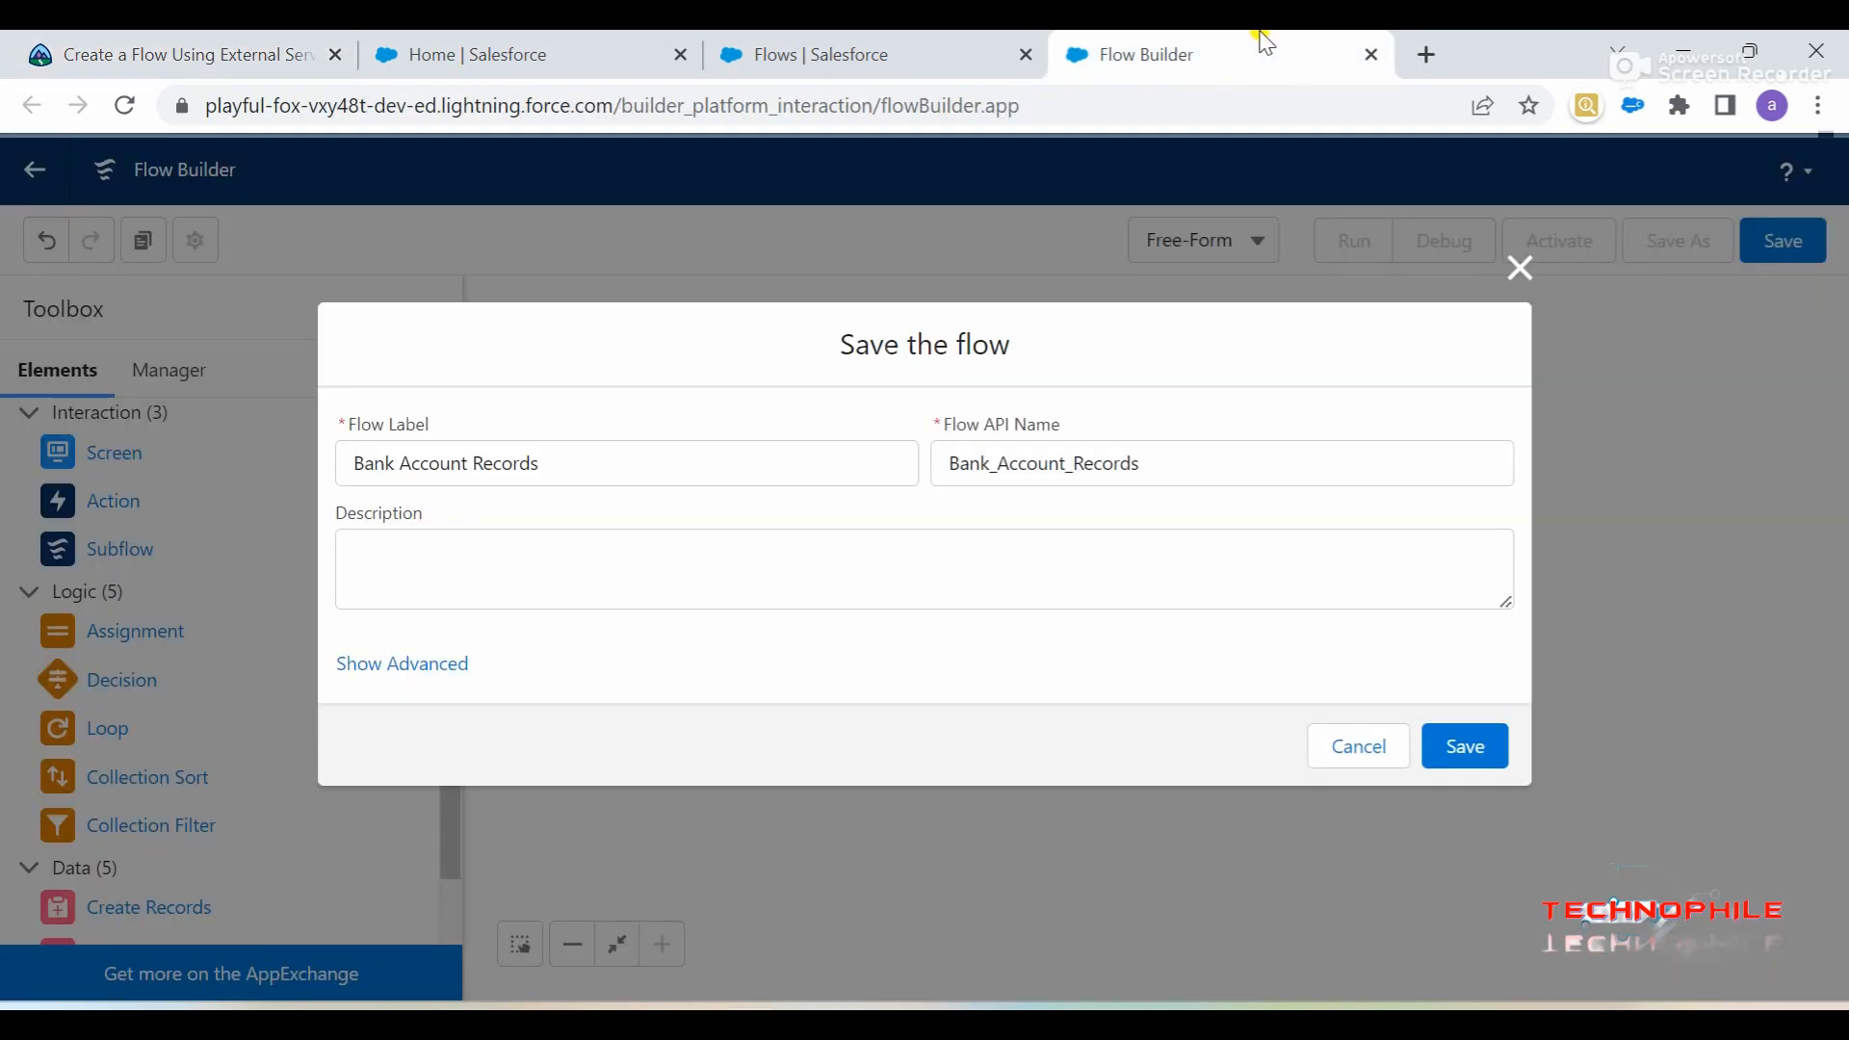
left_click(1450, 745)
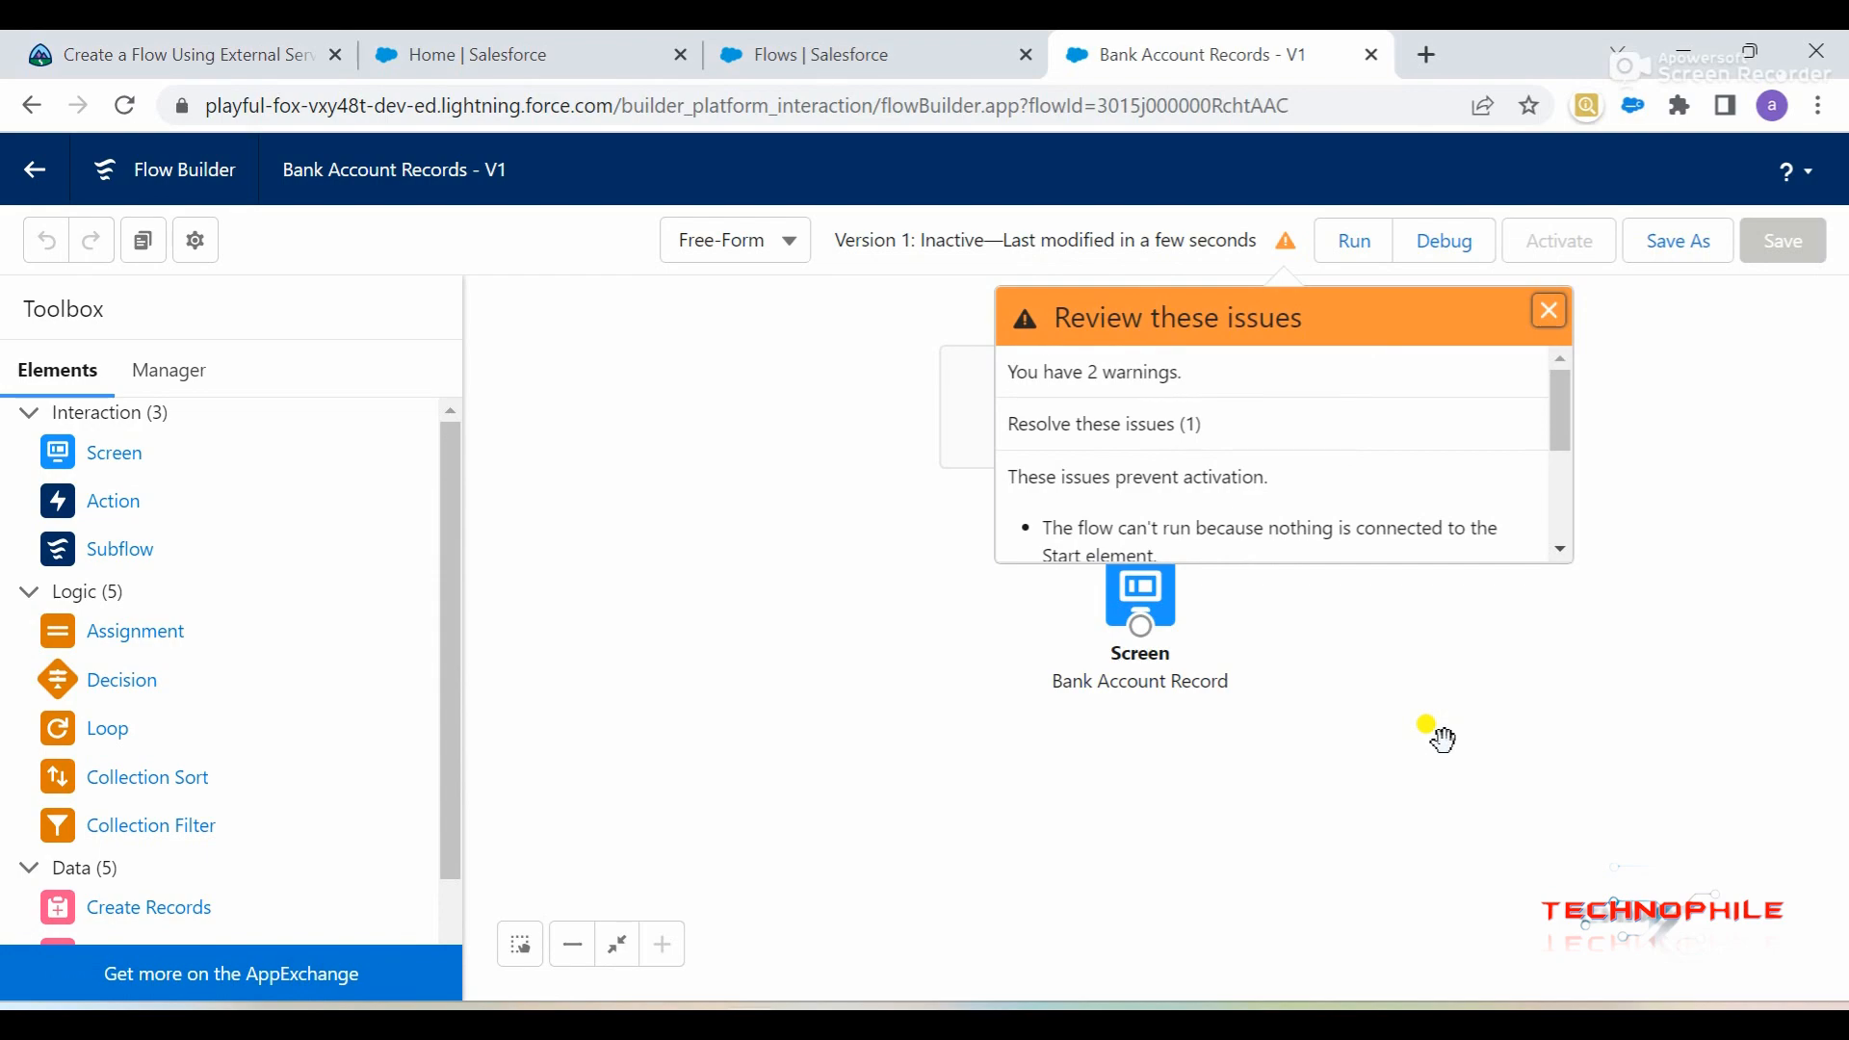
left_click(1550, 316)
- Go to the Add an Action instructions in Trailhead and copy the action label "Add Bank Account"
left_click(163, 50)
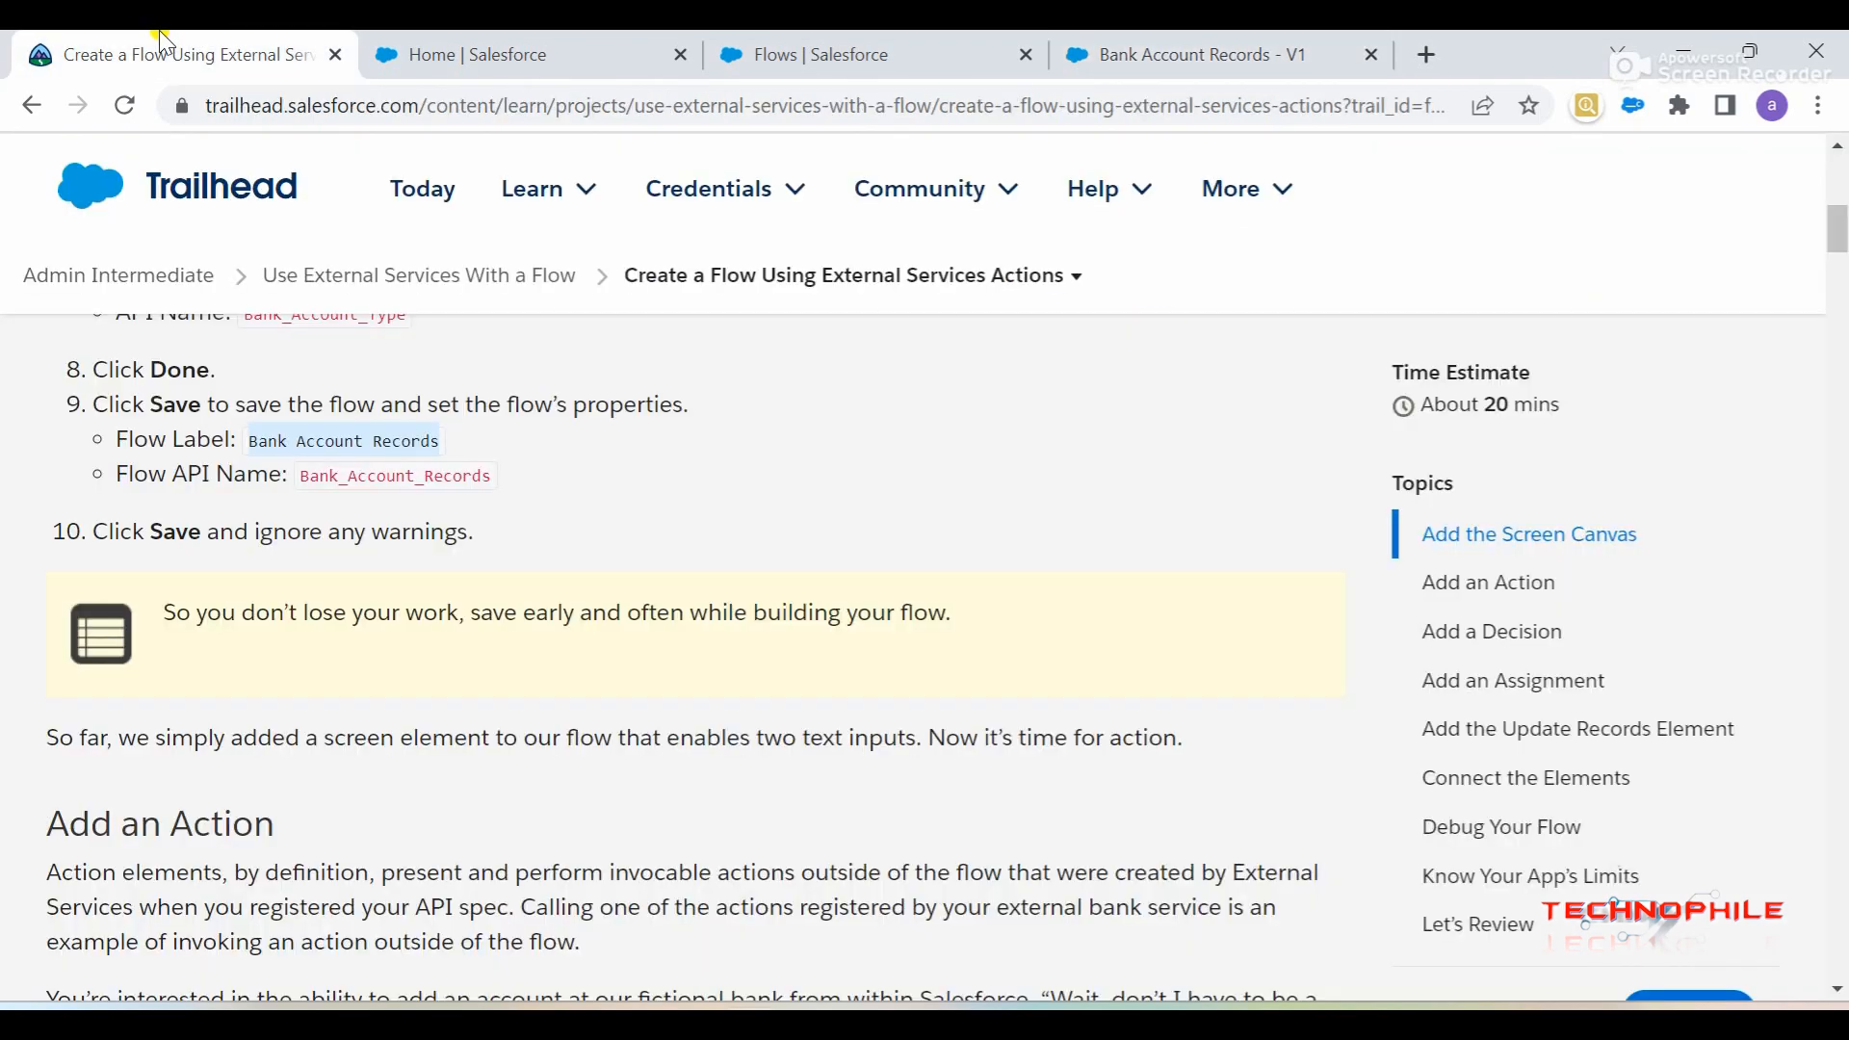
scroll(327, 686, "down", 10)
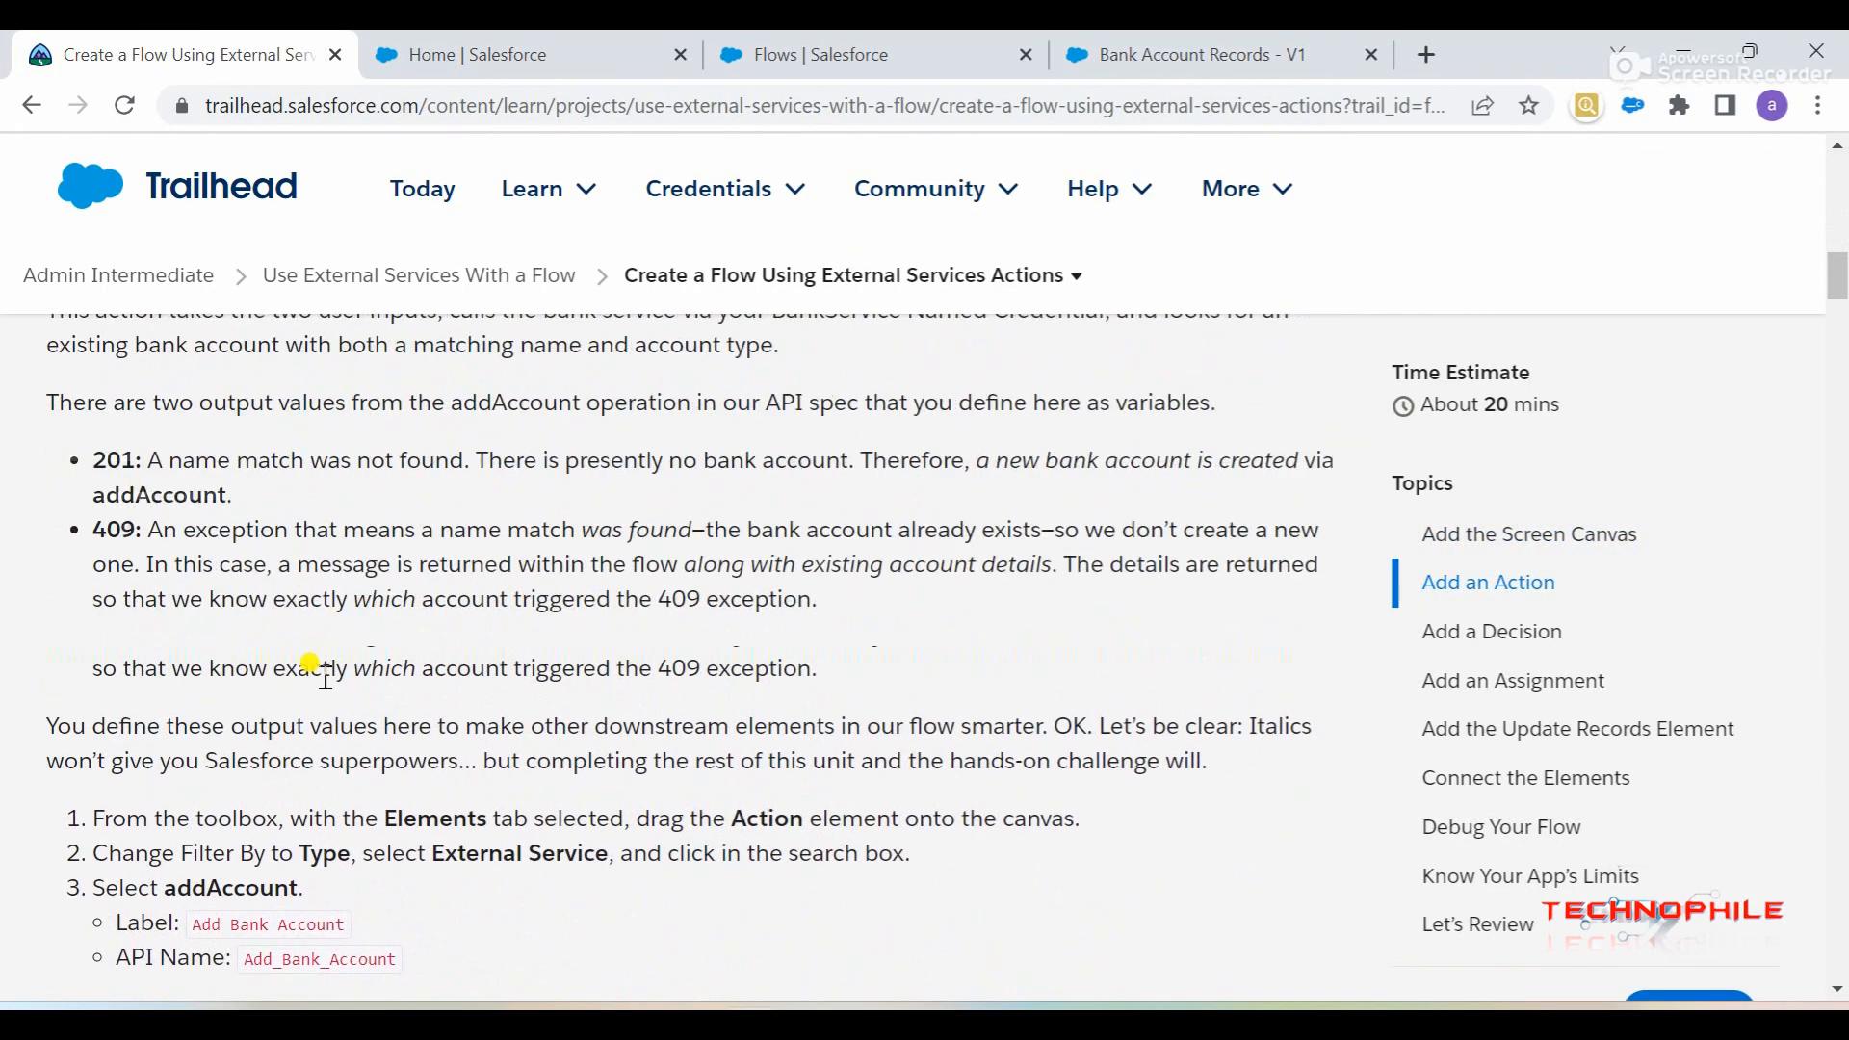
scroll(326, 677, "down", 1)
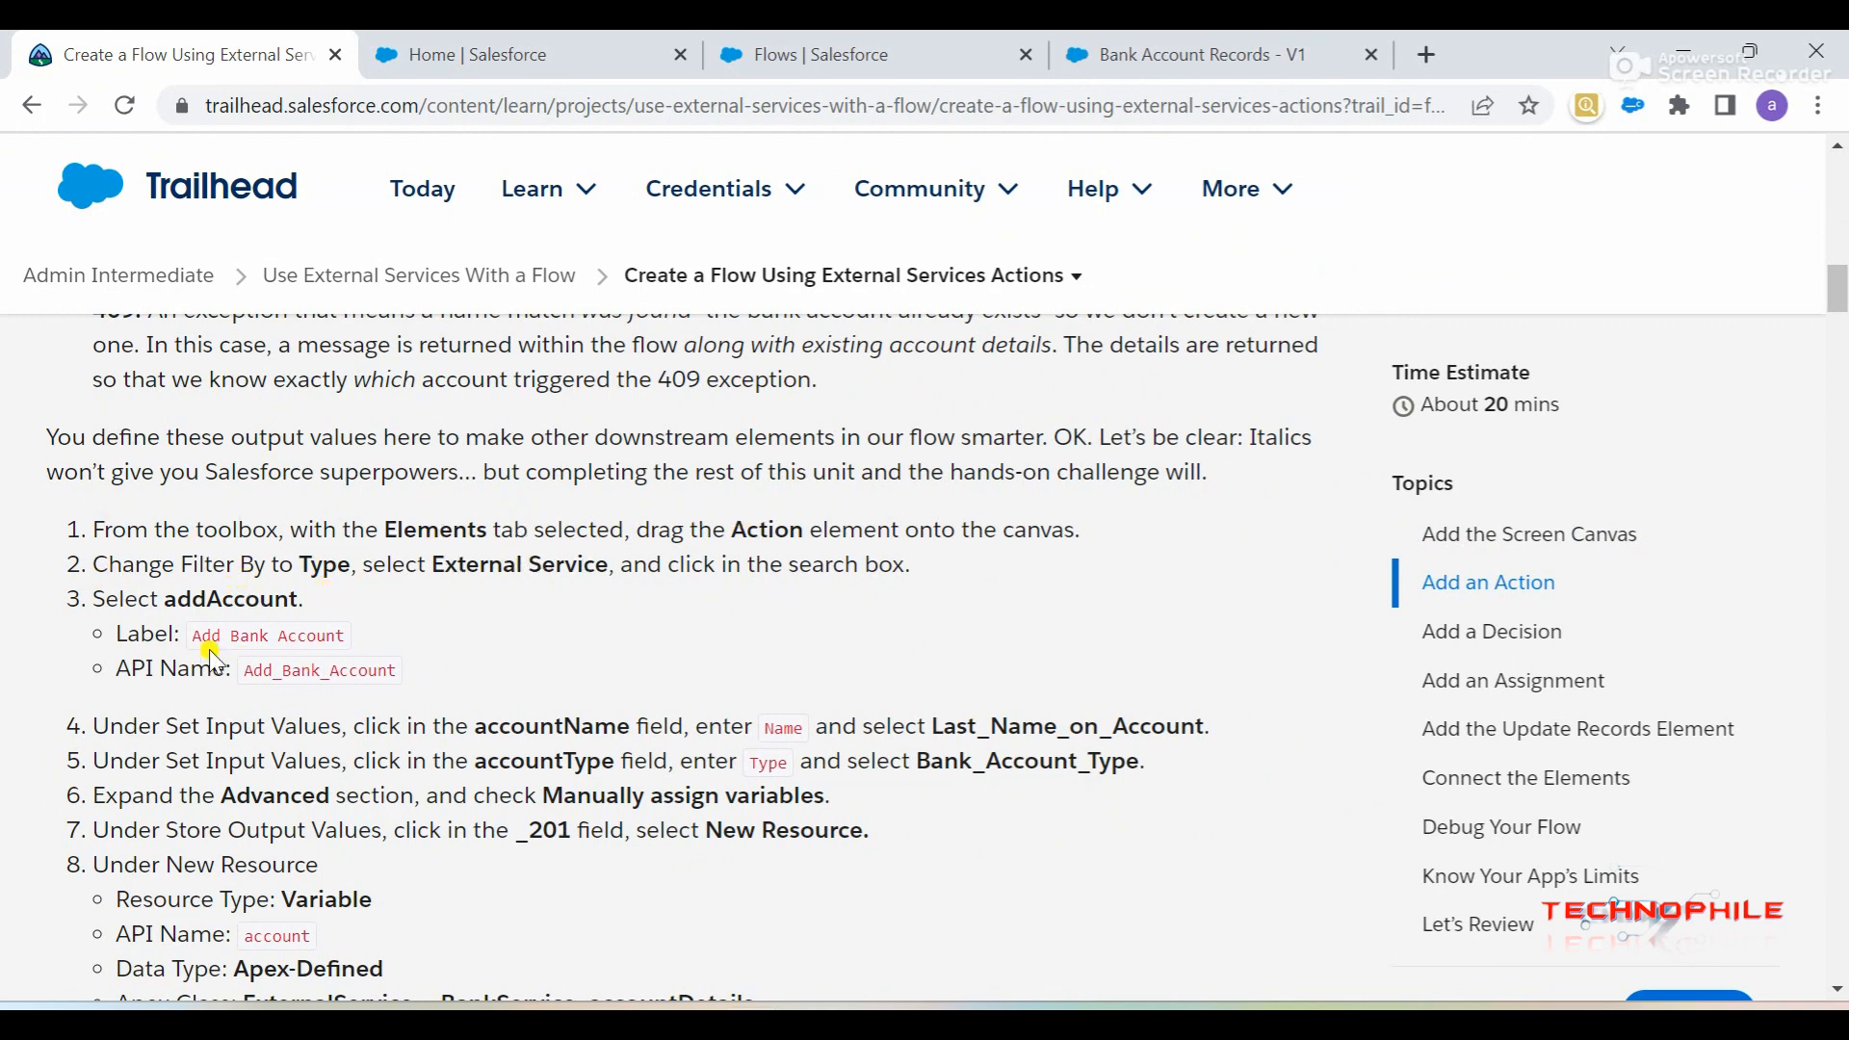
left_click_drag(197, 639, 348, 626)
key("ctrl+c")
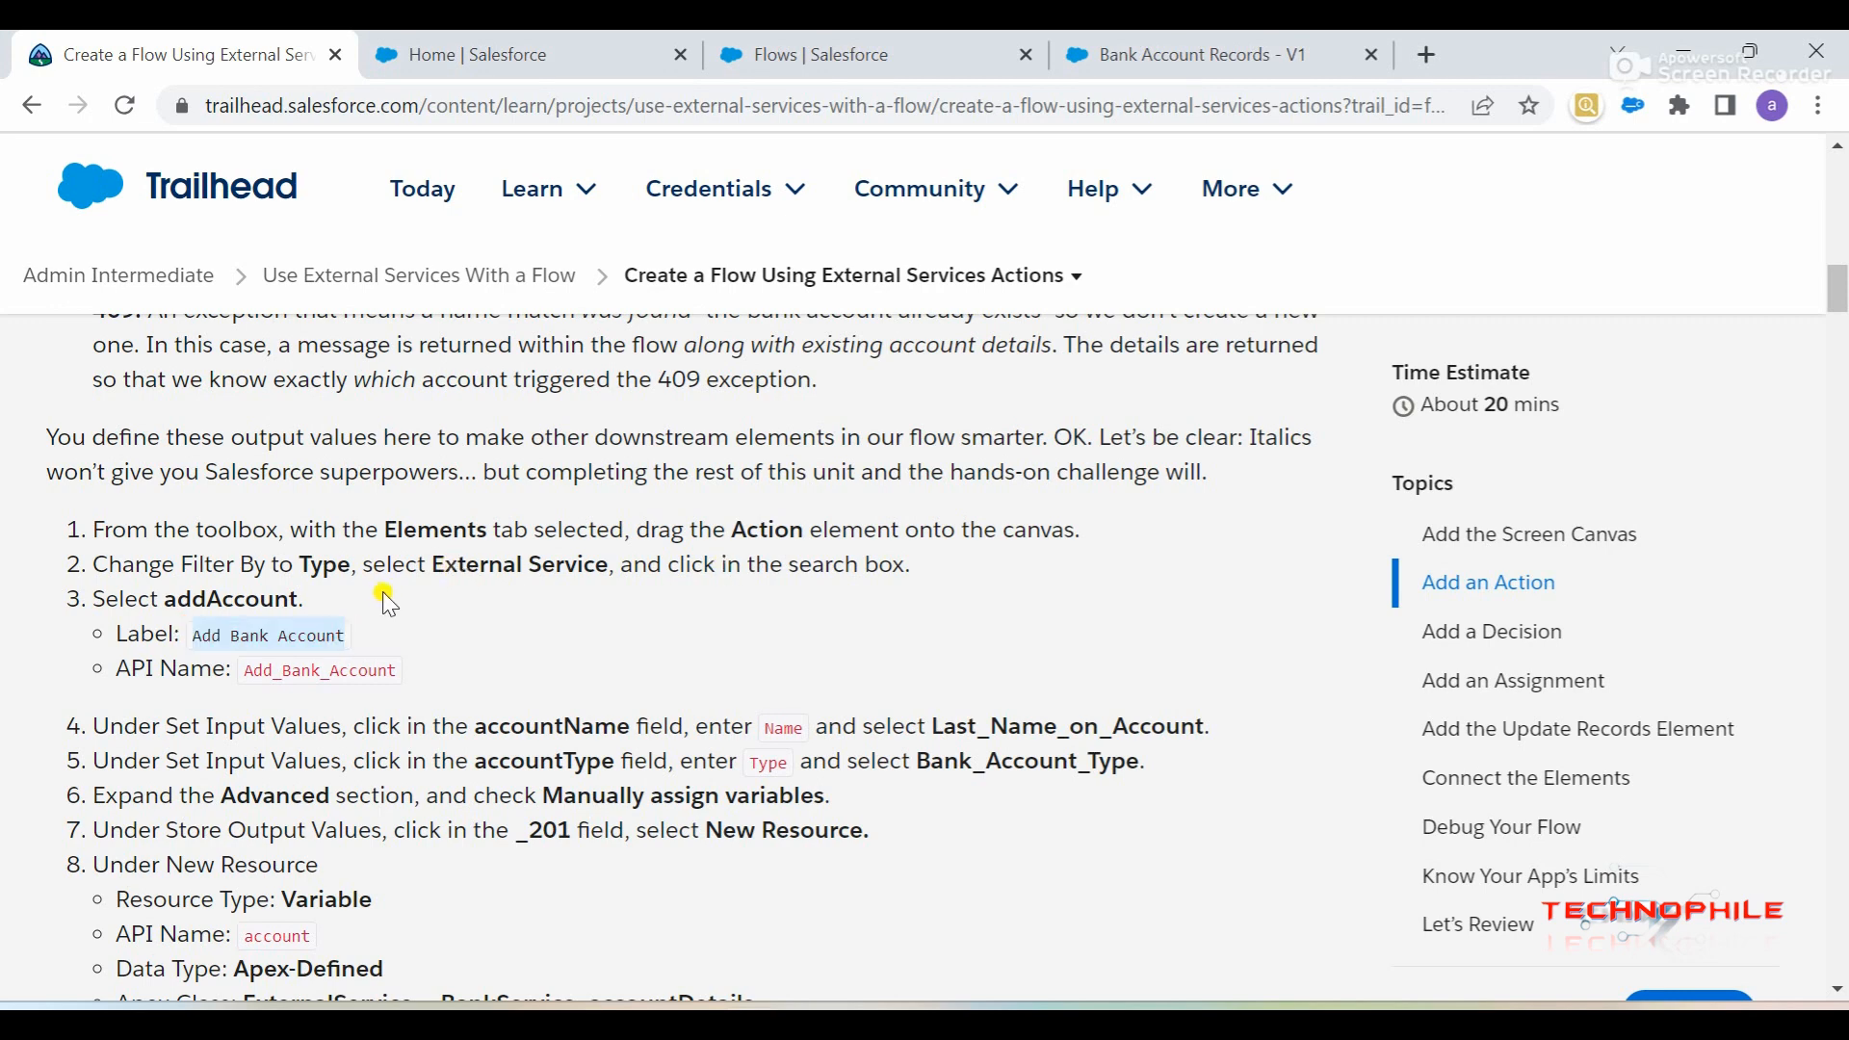
- Add an Action element beside the Bank Account Record screen, filter by Type with External Service, and choose the addAccount action
left_click(1150, 44)
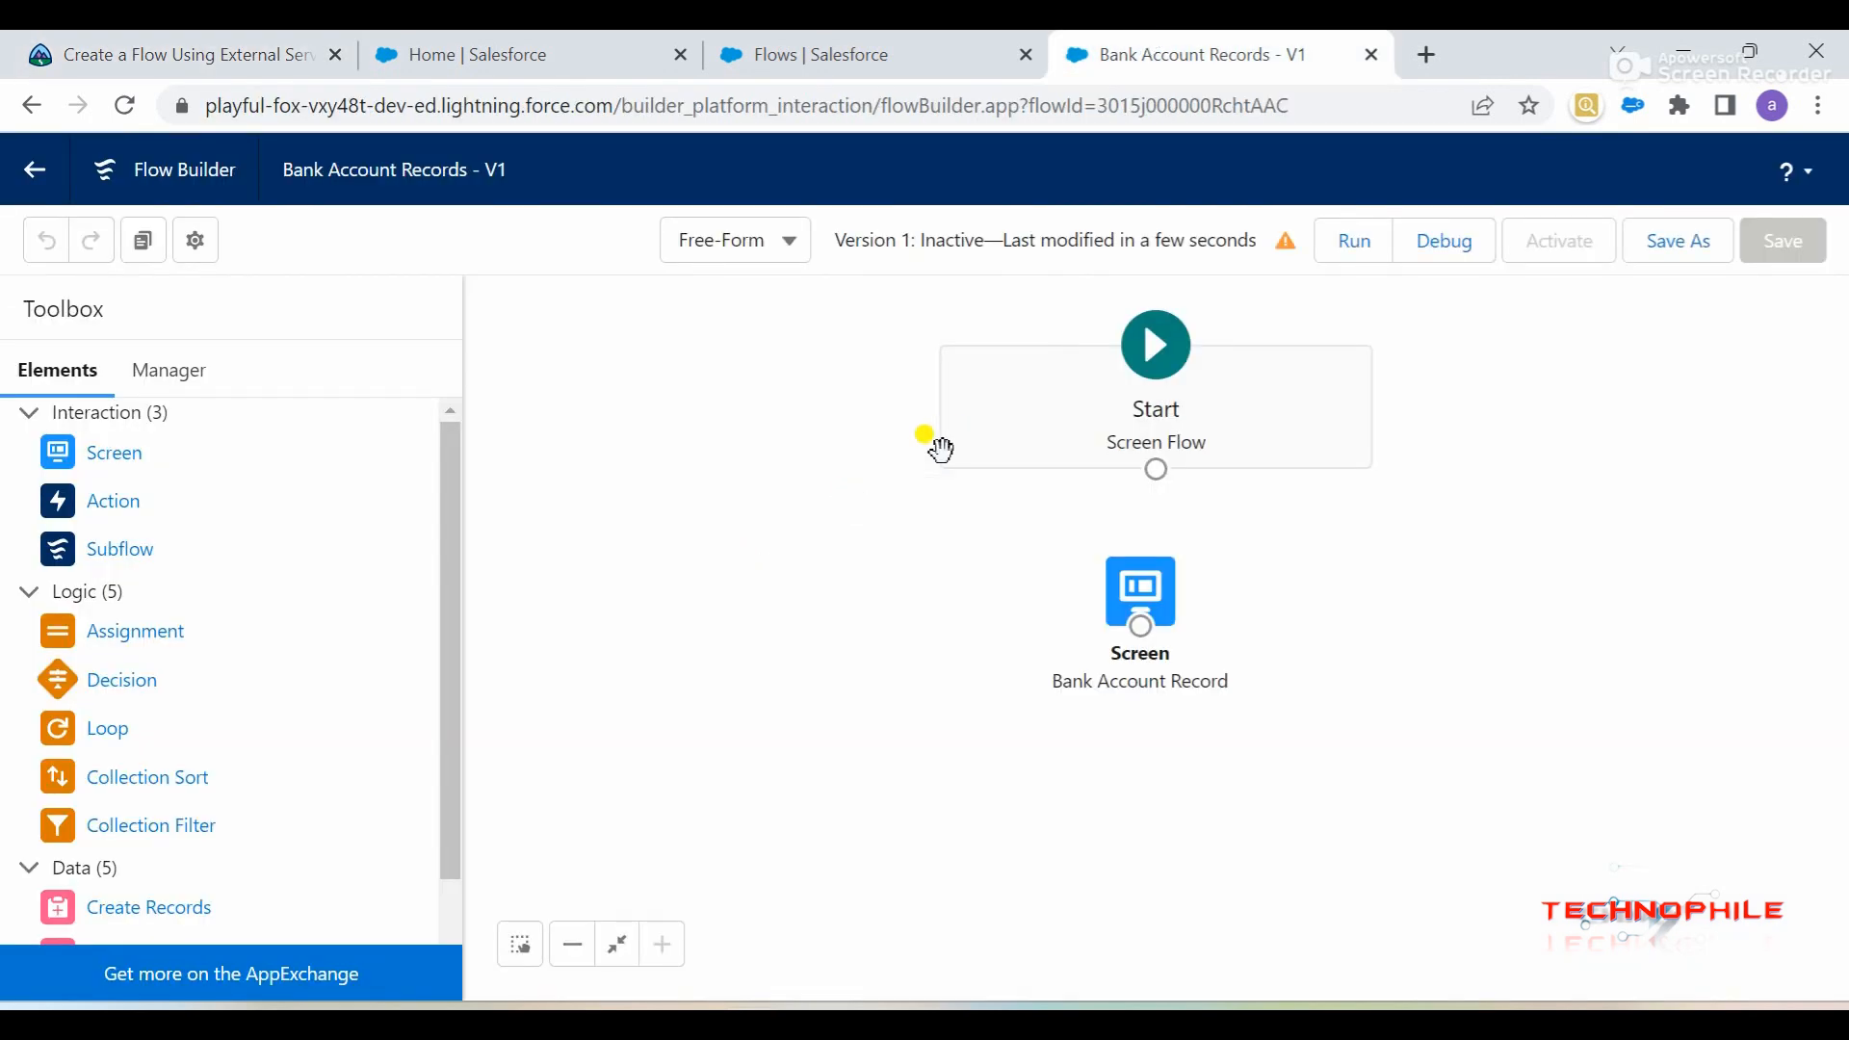
left_click_drag(120, 521, 938, 626)
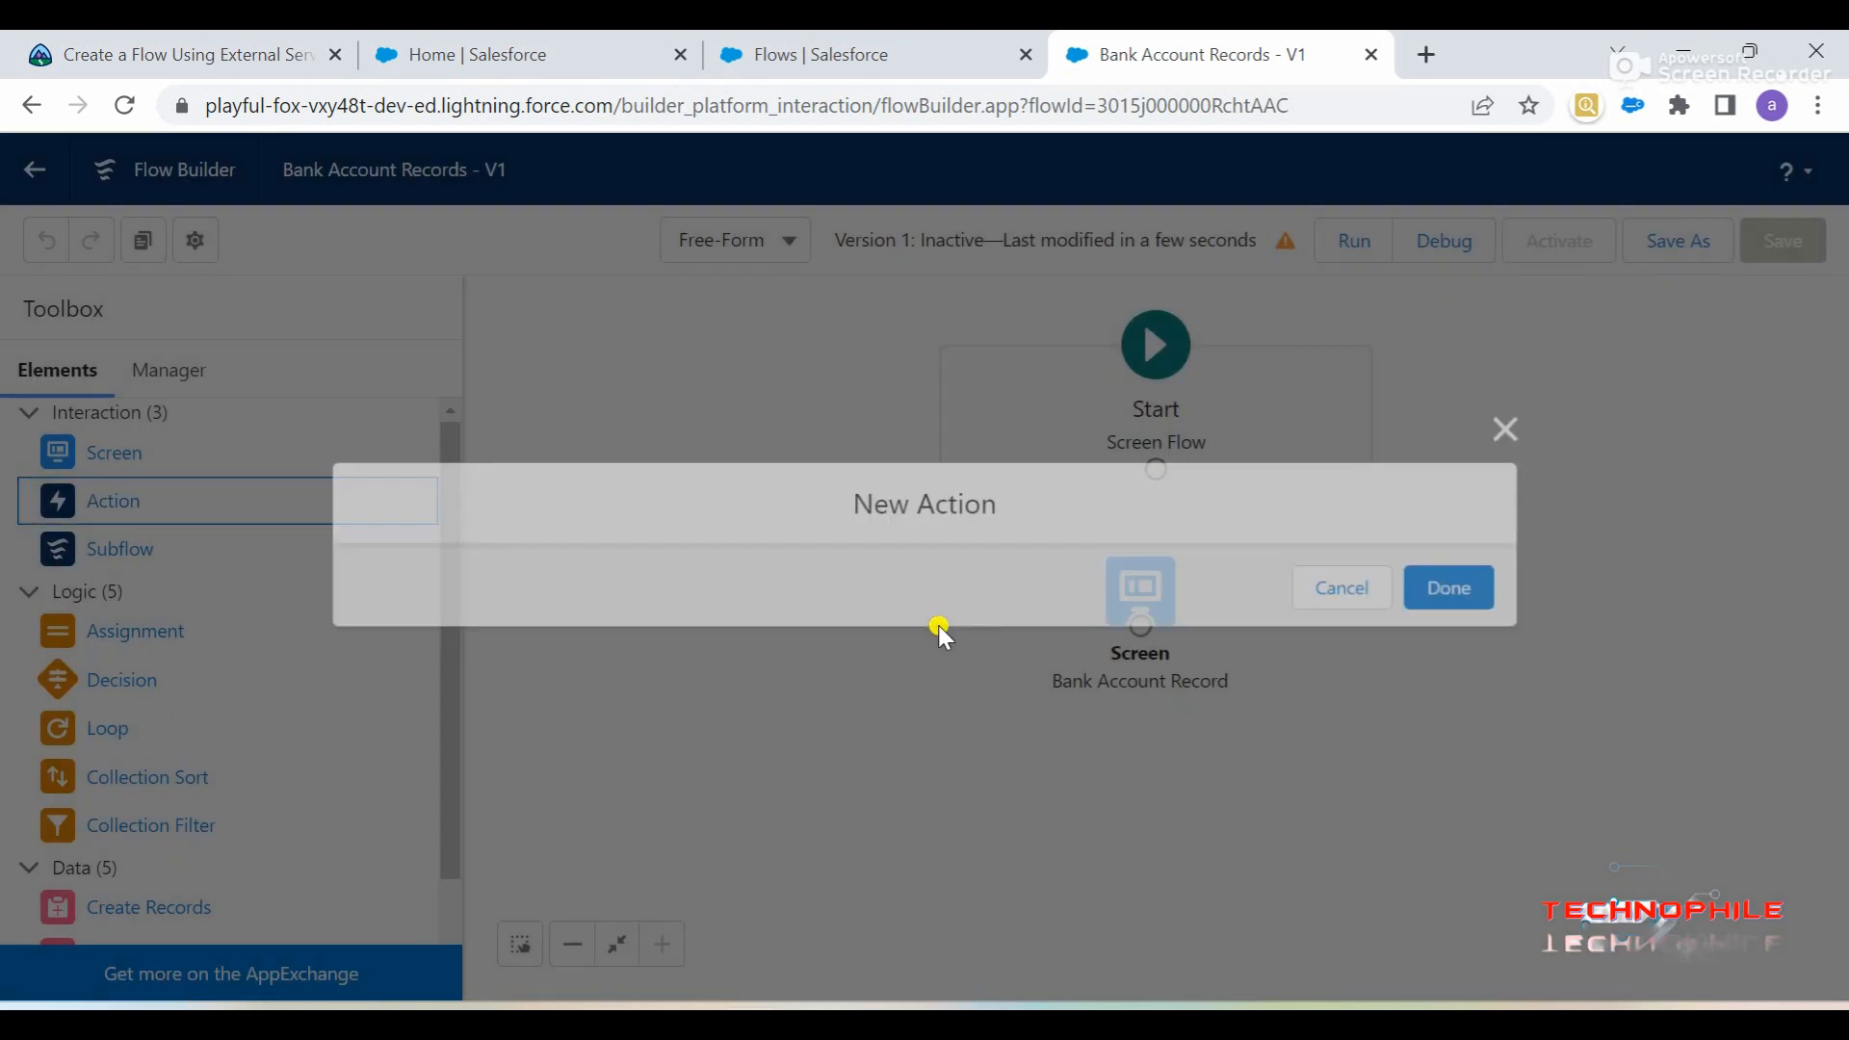
left_click(501, 368)
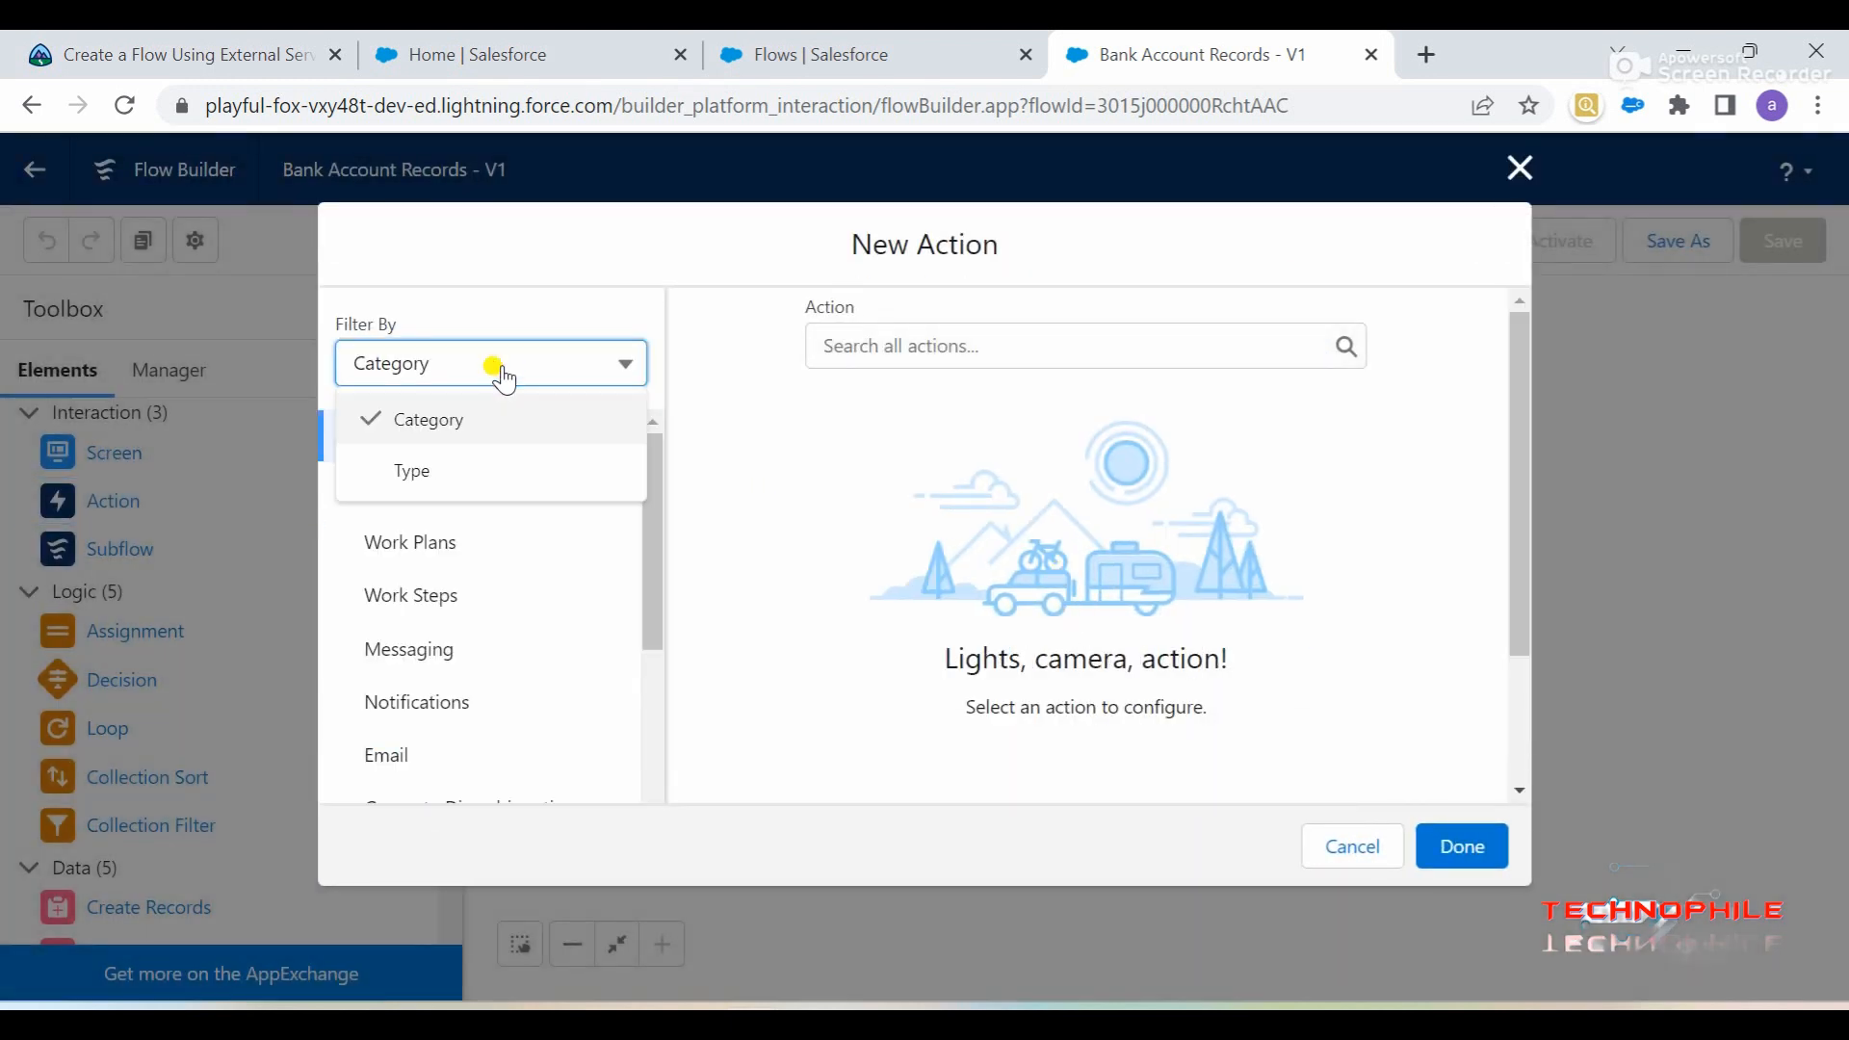
left_click(482, 477)
left_click(459, 667)
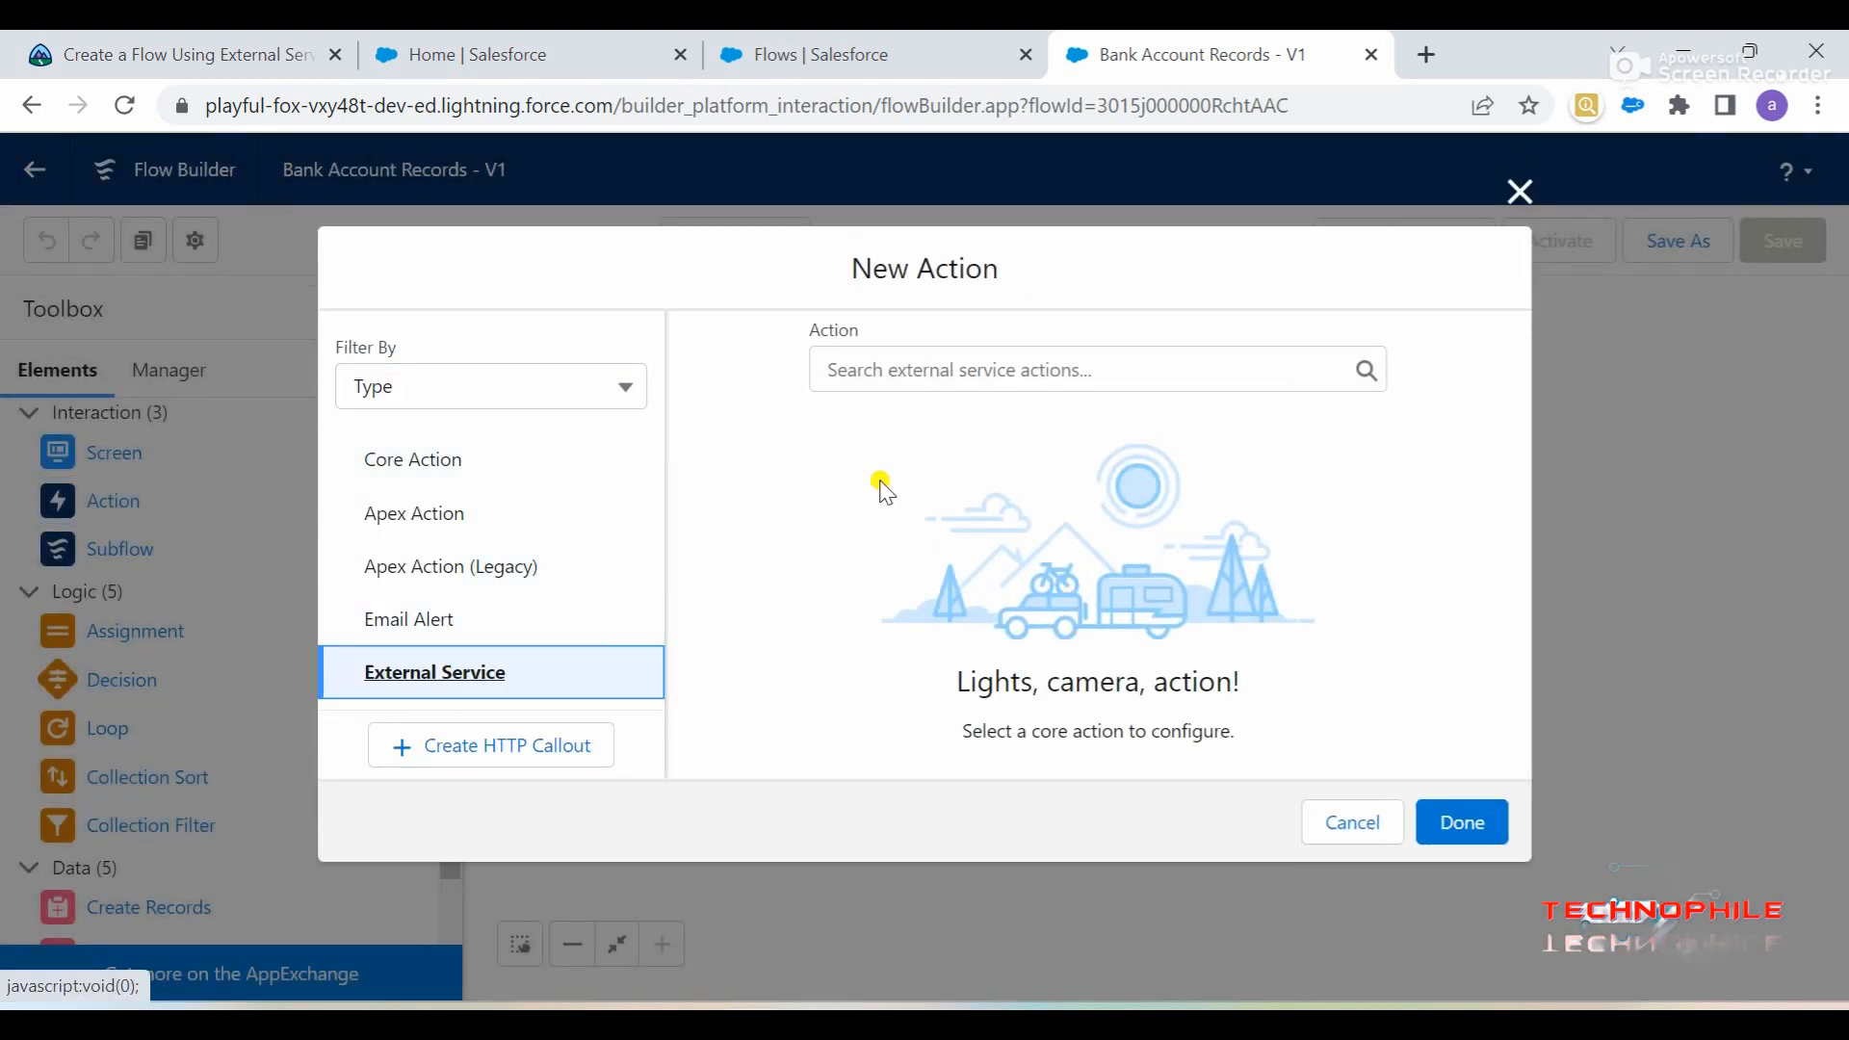
left_click(958, 372)
type("Add Bank Account")
left_click(959, 381)
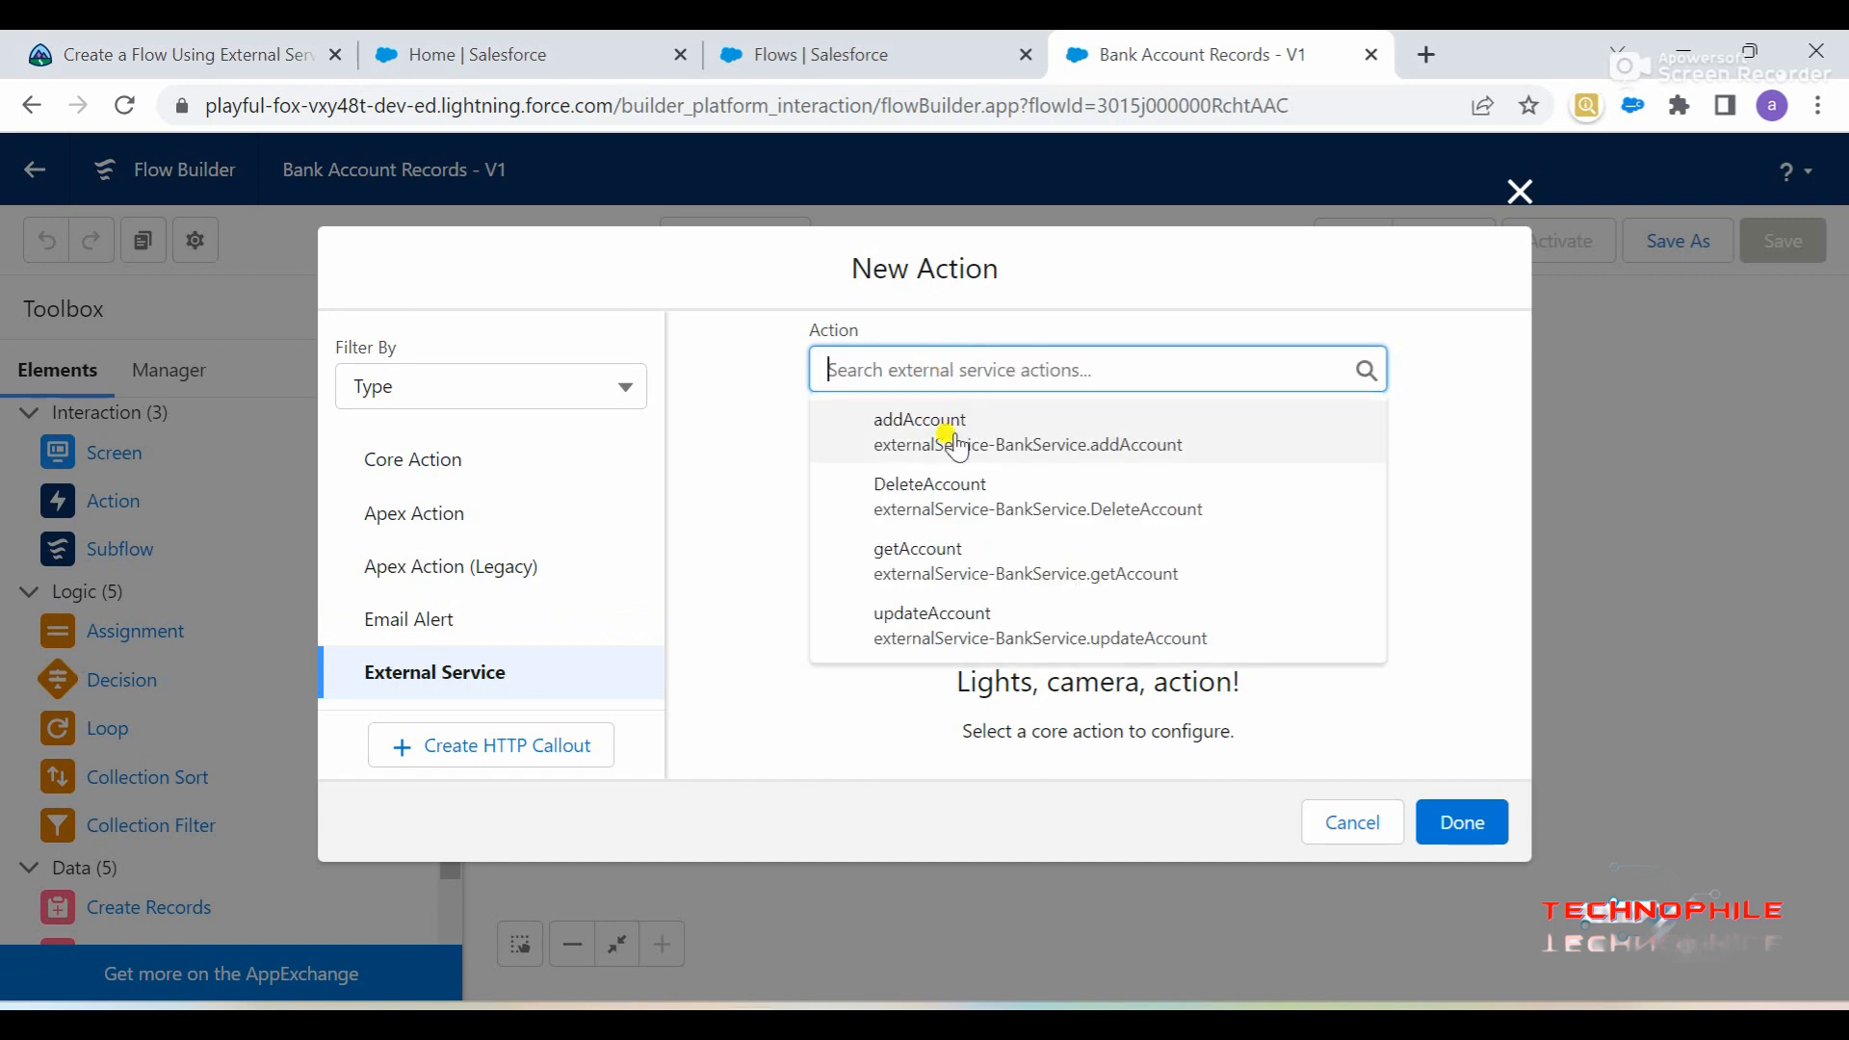
left_click(944, 446)
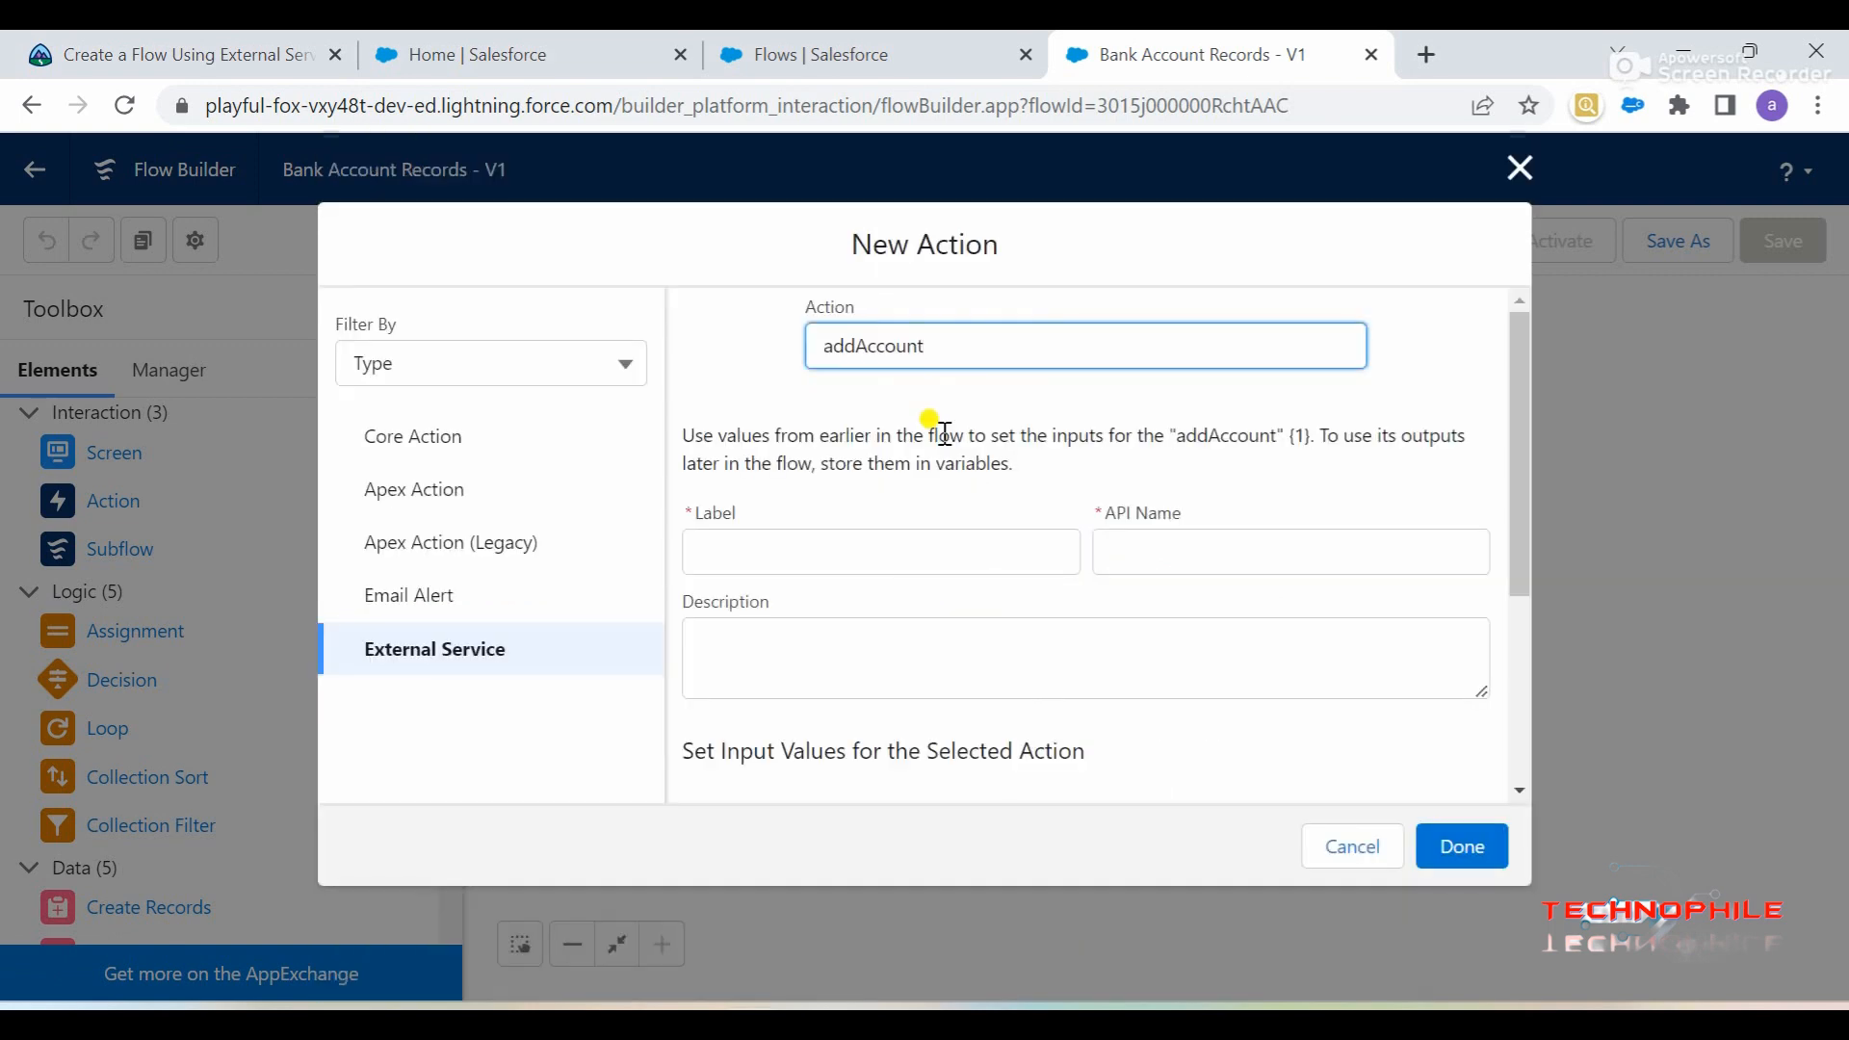
- Label the new action "Add Bank Account" using the copied text
left_click(804, 559)
key("ctrl+v")
left_click(904, 589)
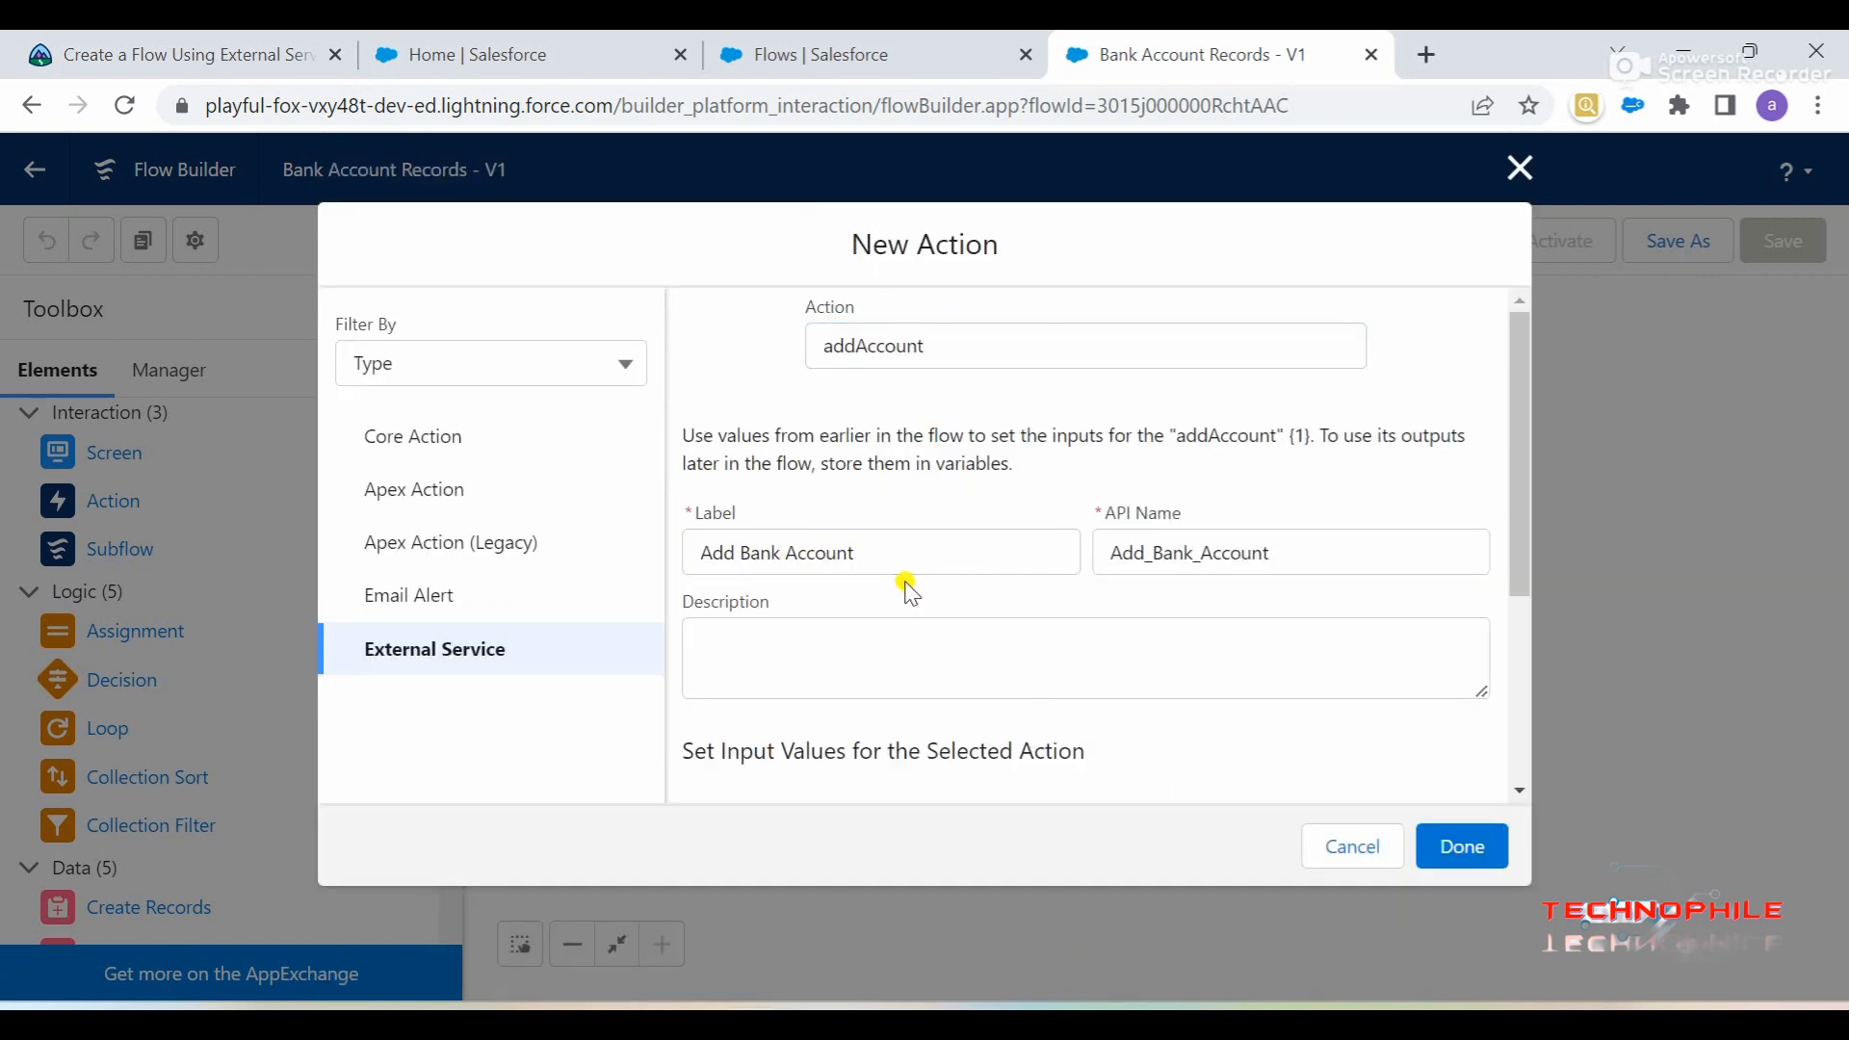
- Look up the accountName input in Trailhead, search for "Name" and set it to the Last_Name_on_Account screen component
scroll(846, 602, "down", 3)
left_click(285, 43)
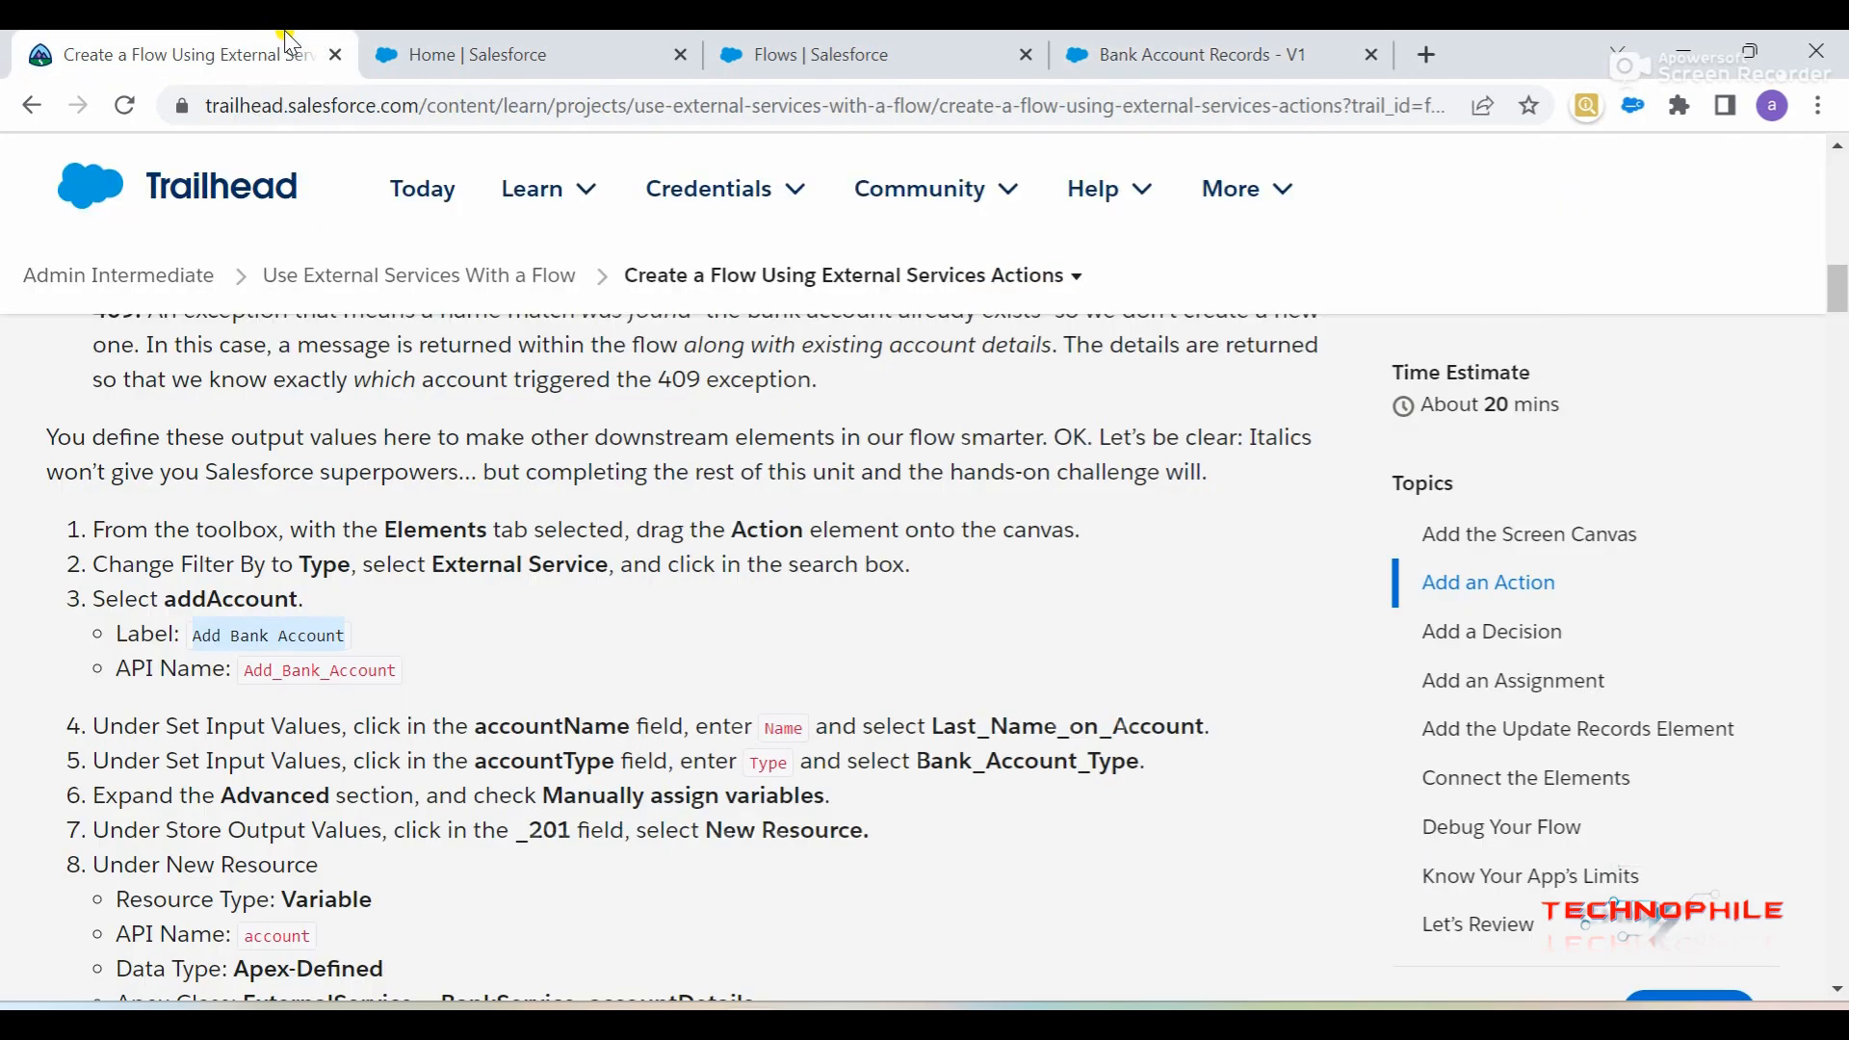
scroll(332, 662, "down", 2)
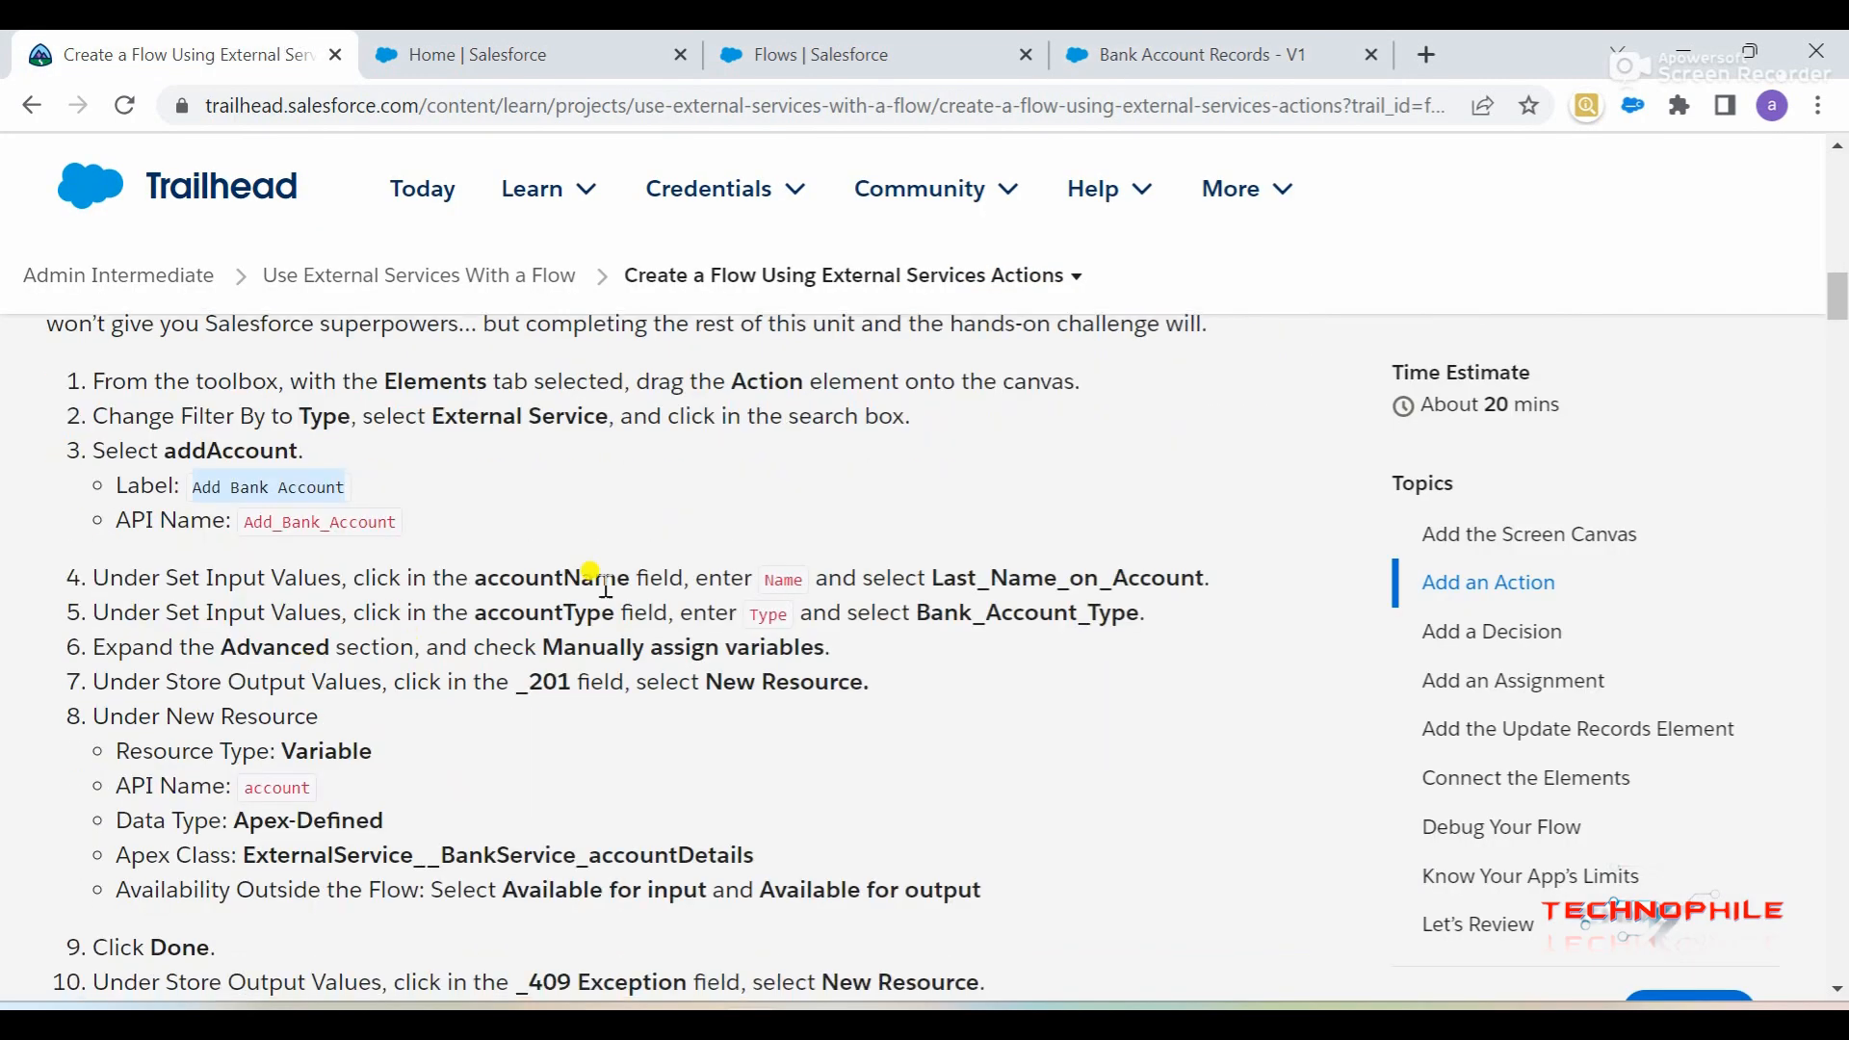
left_click(784, 584)
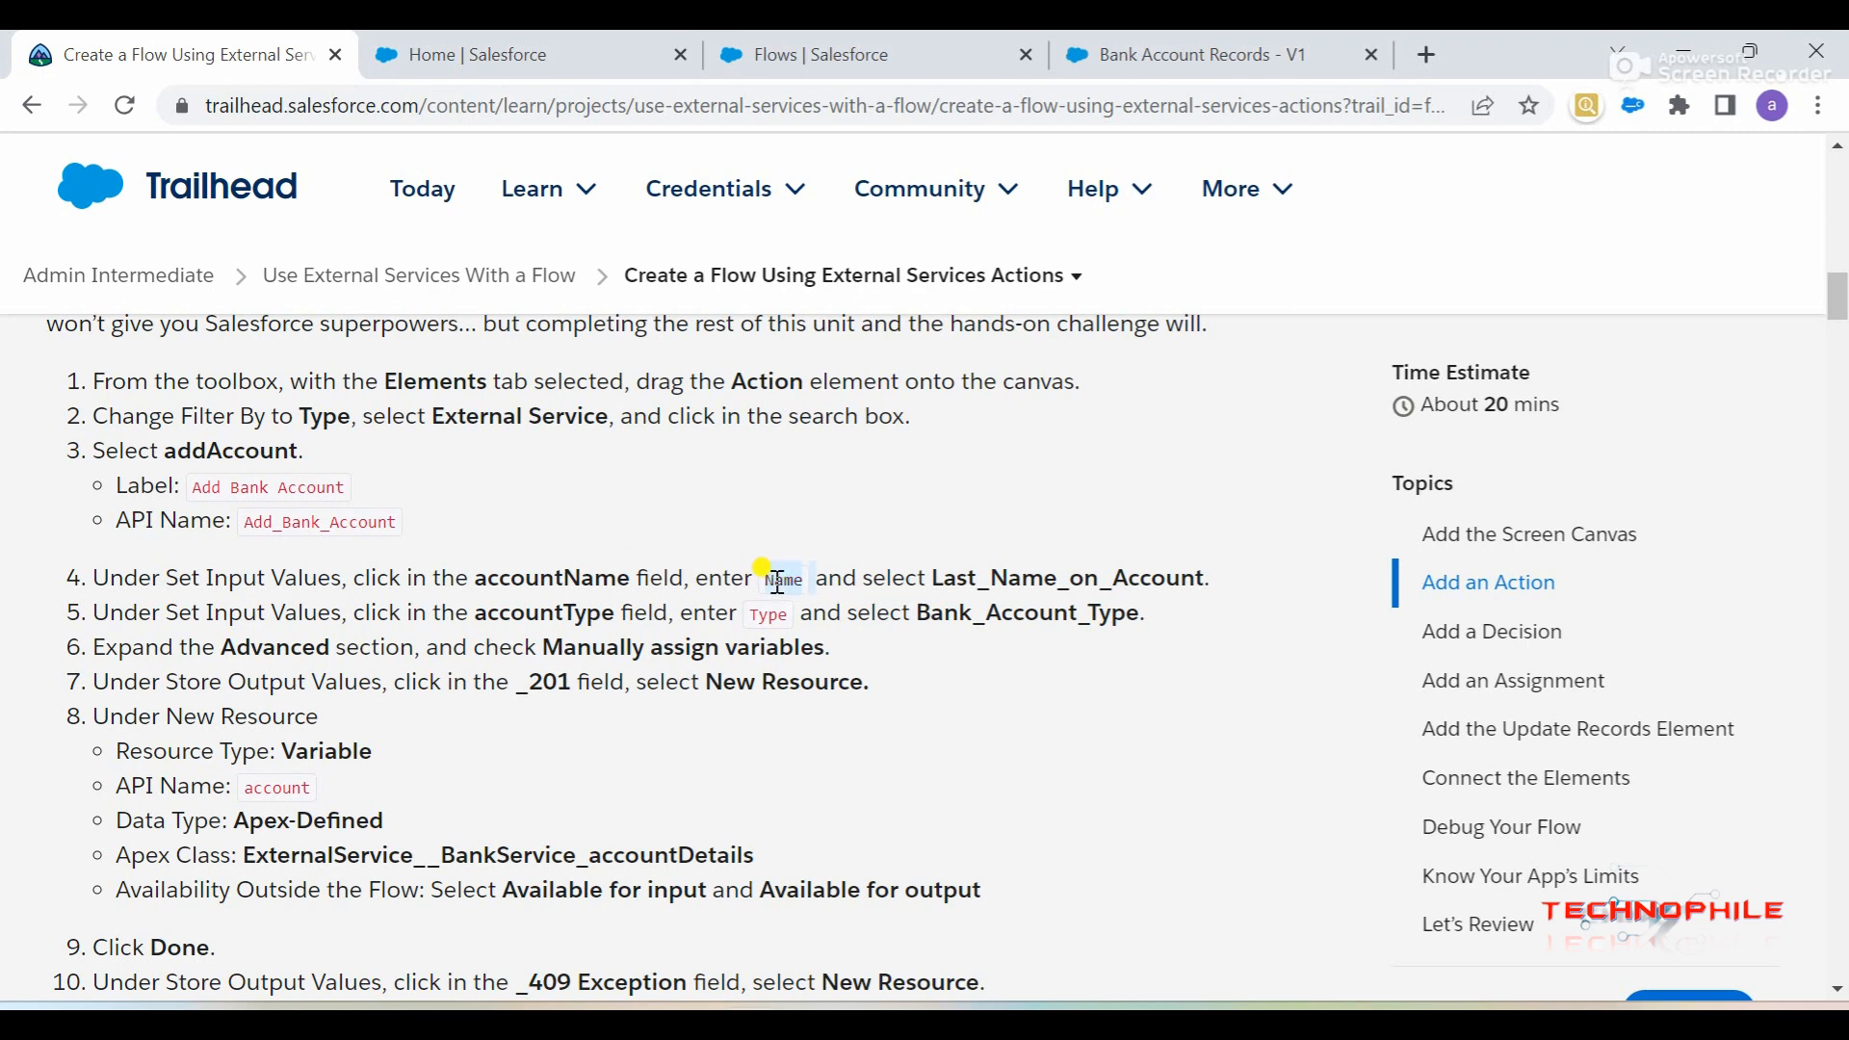
left_click(1160, 46)
left_click(875, 563)
type("Name")
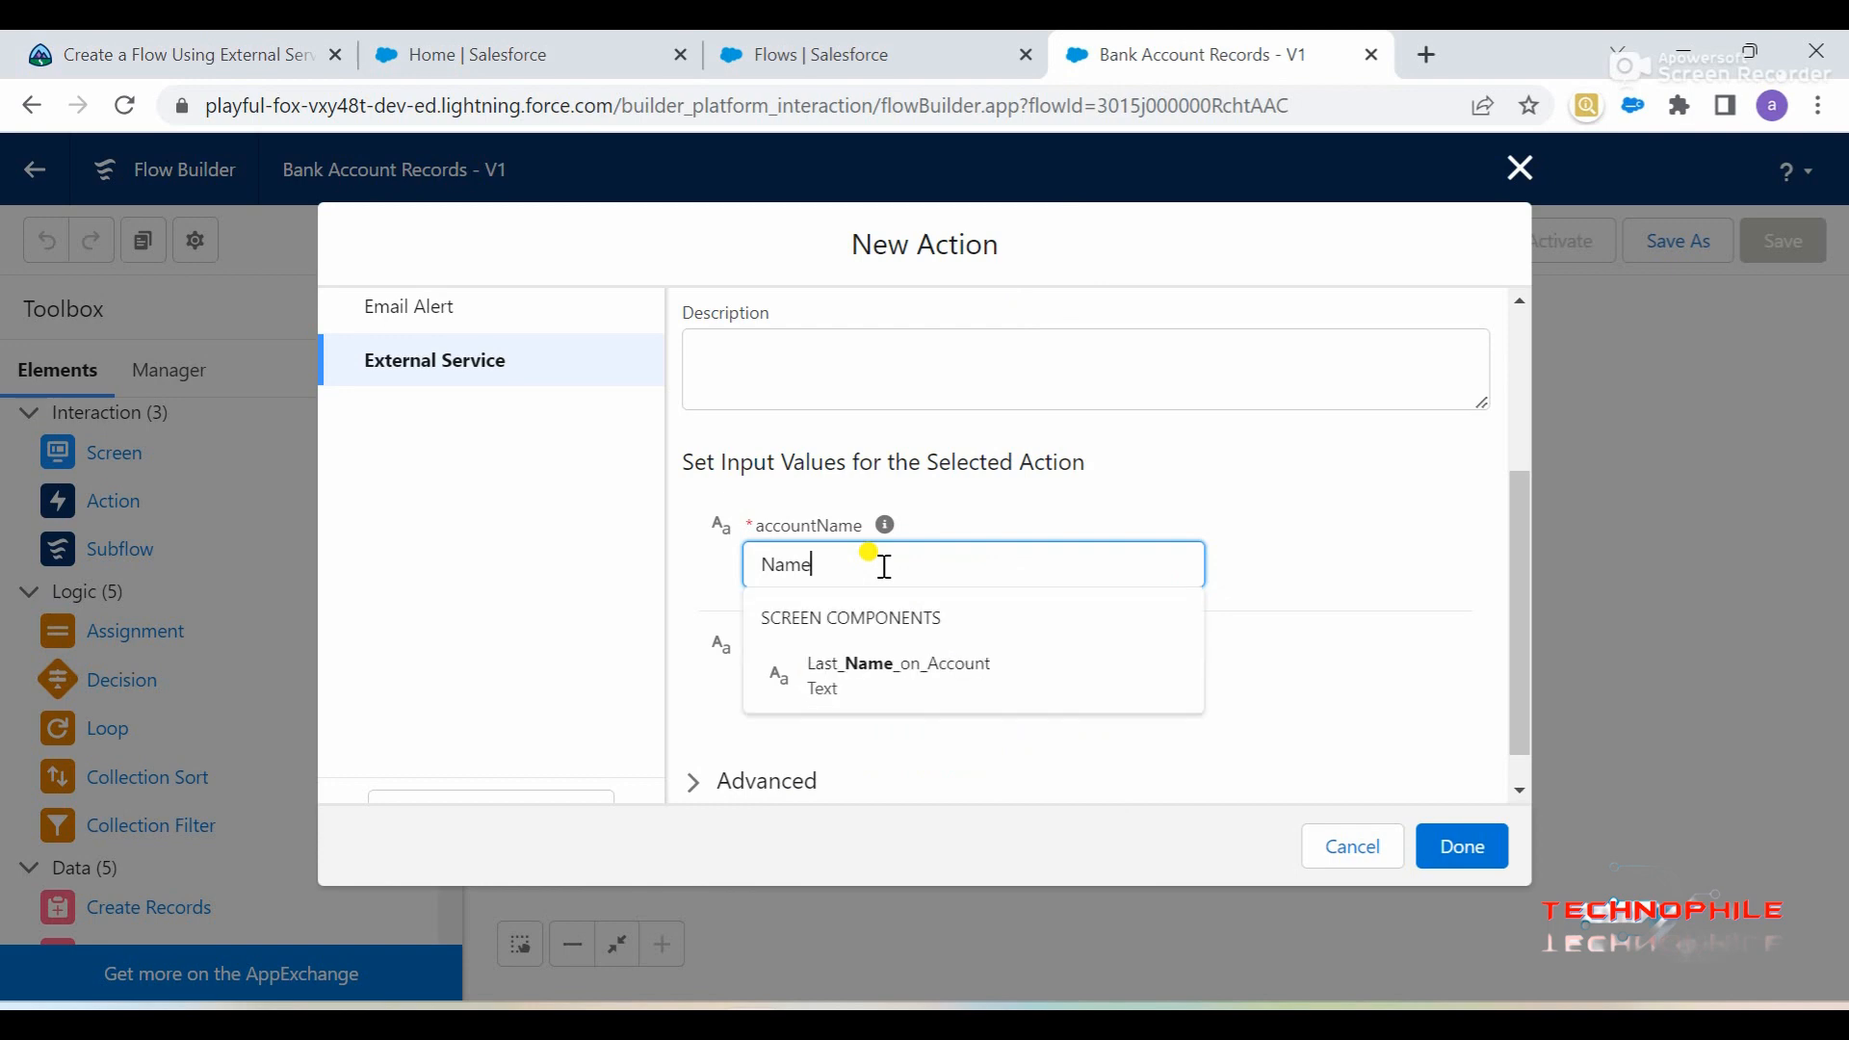
left_click(879, 686)
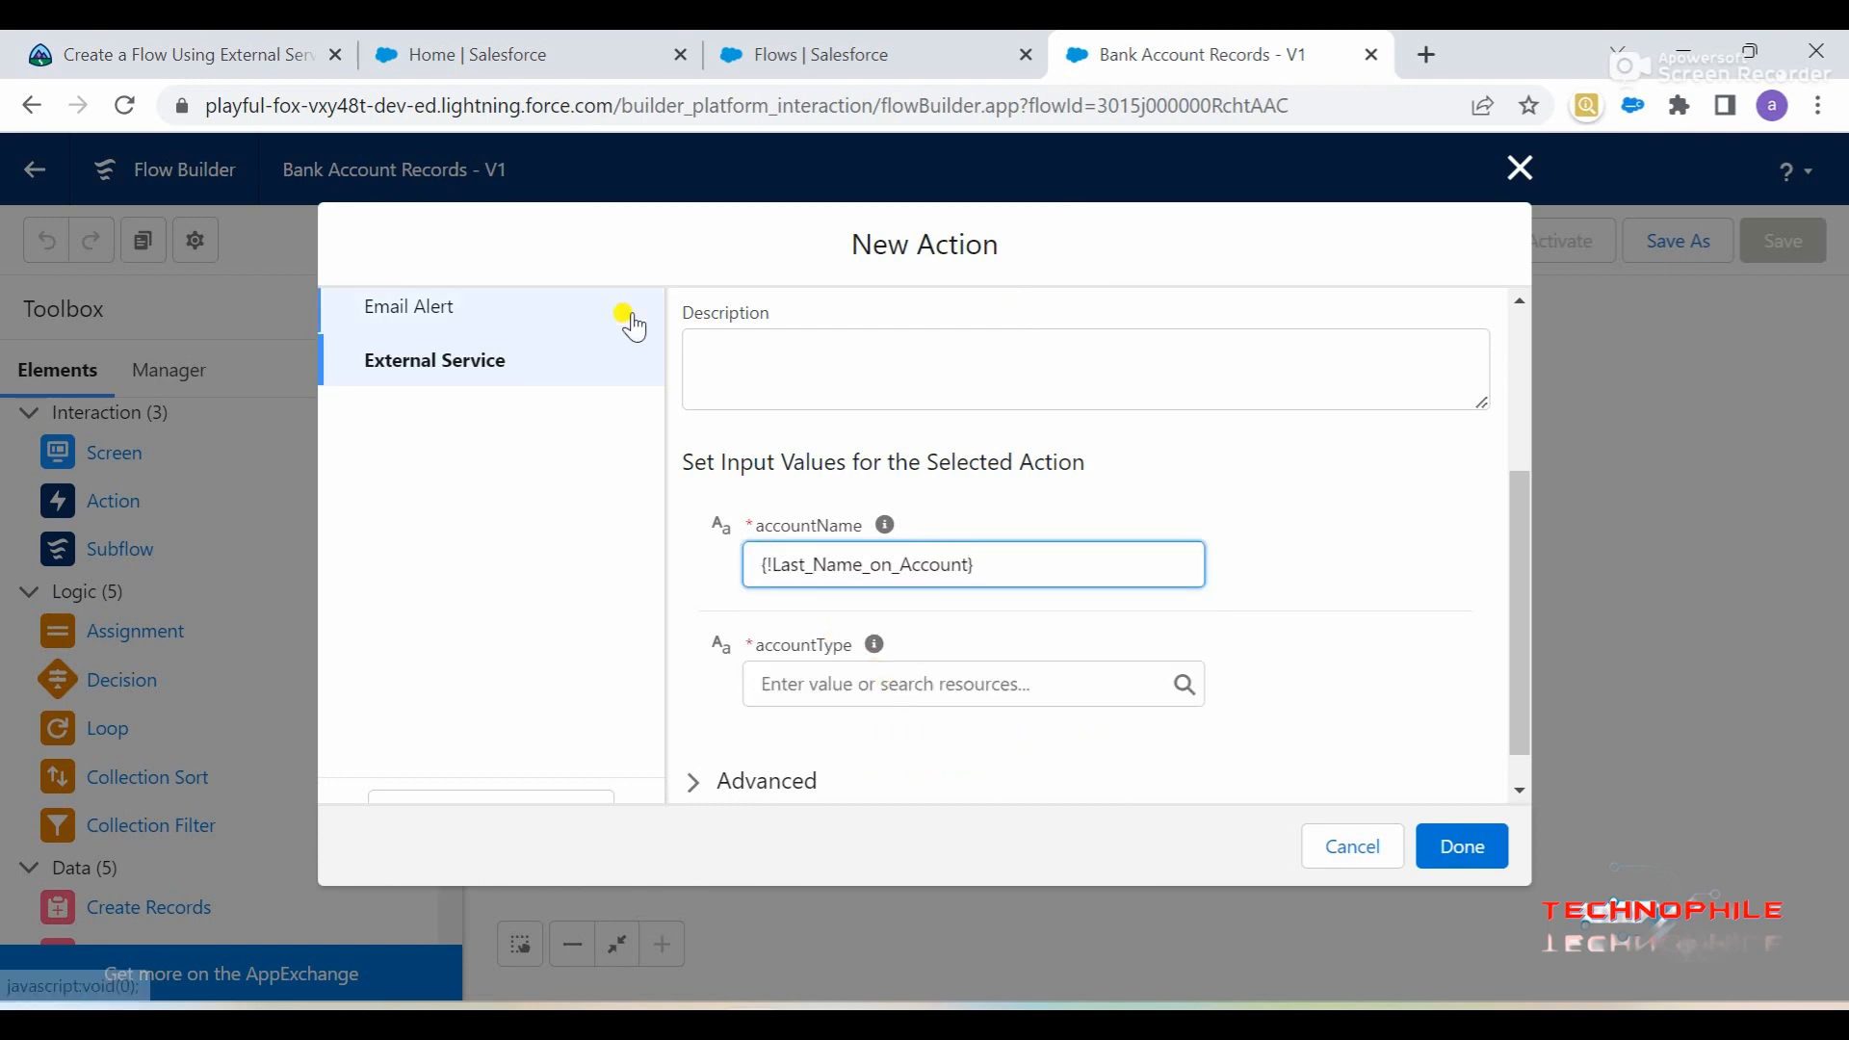
- Check the accountType instruction in Trailhead and set that input to the Bank_Account_Type screen component
left_click(265, 37)
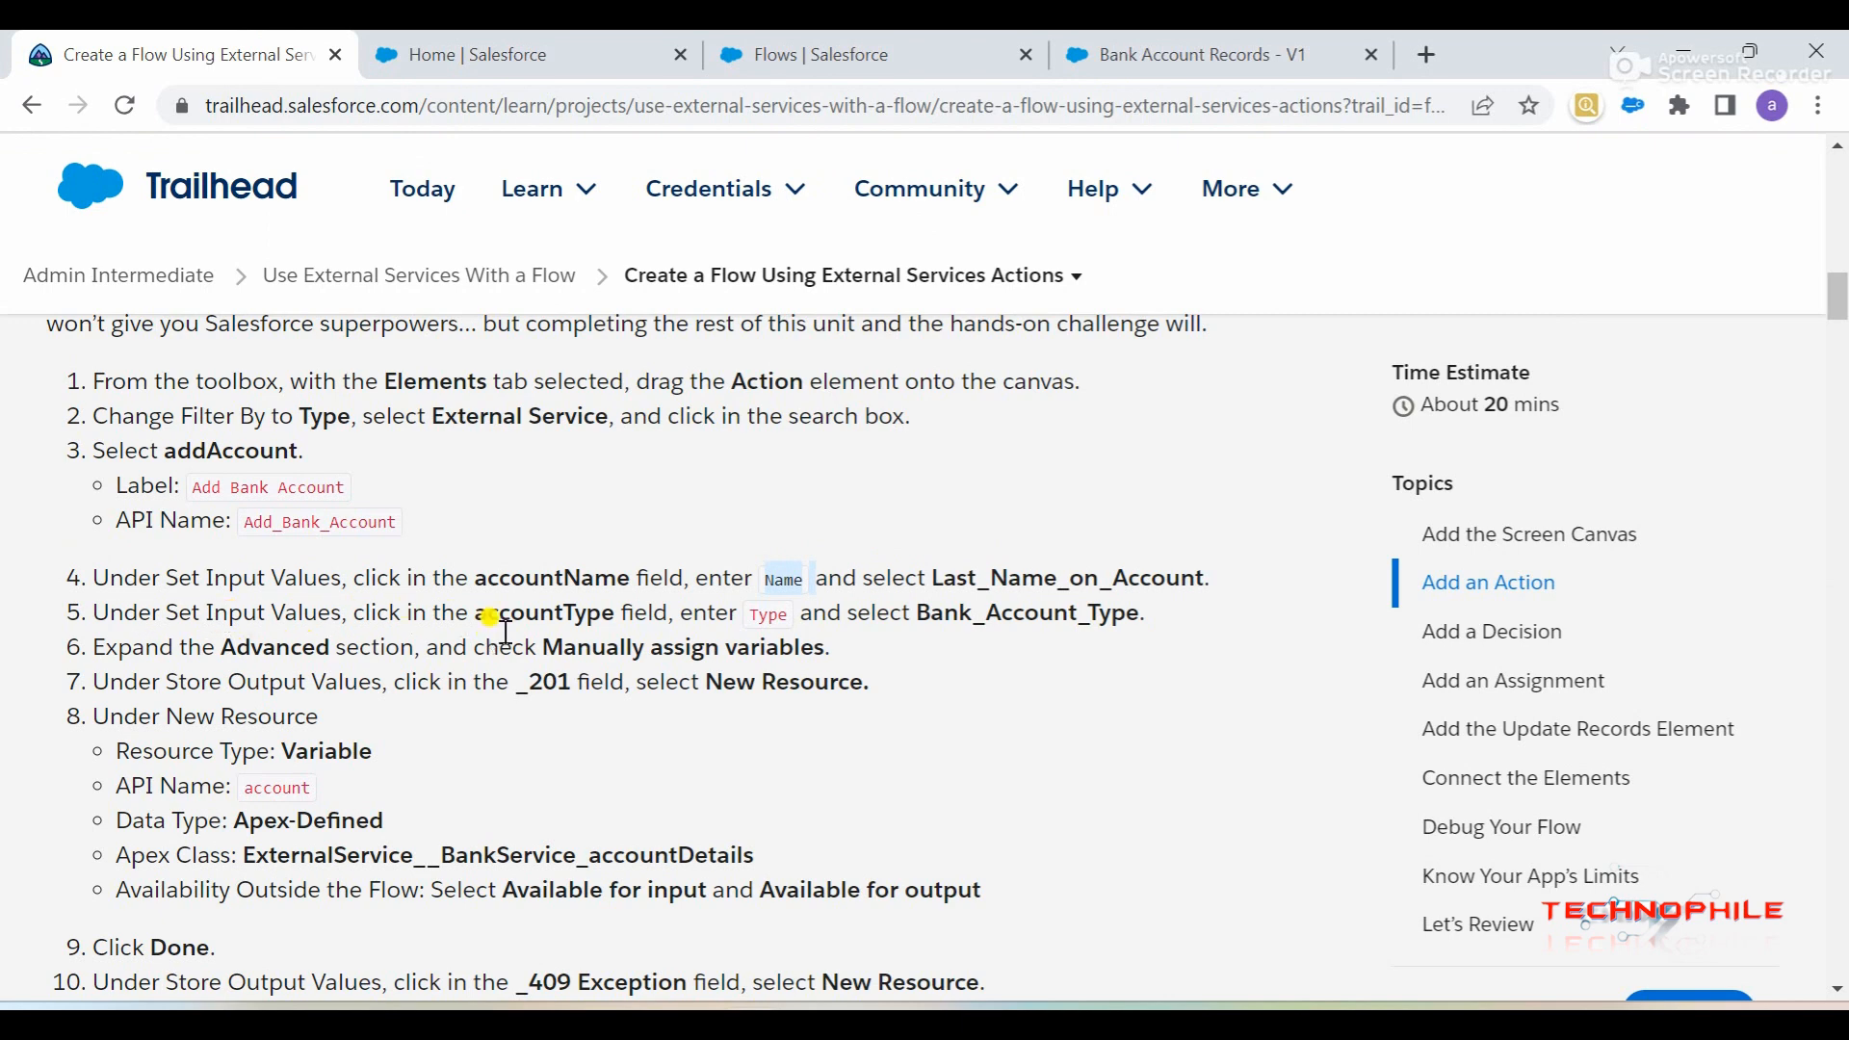
left_click(1185, 53)
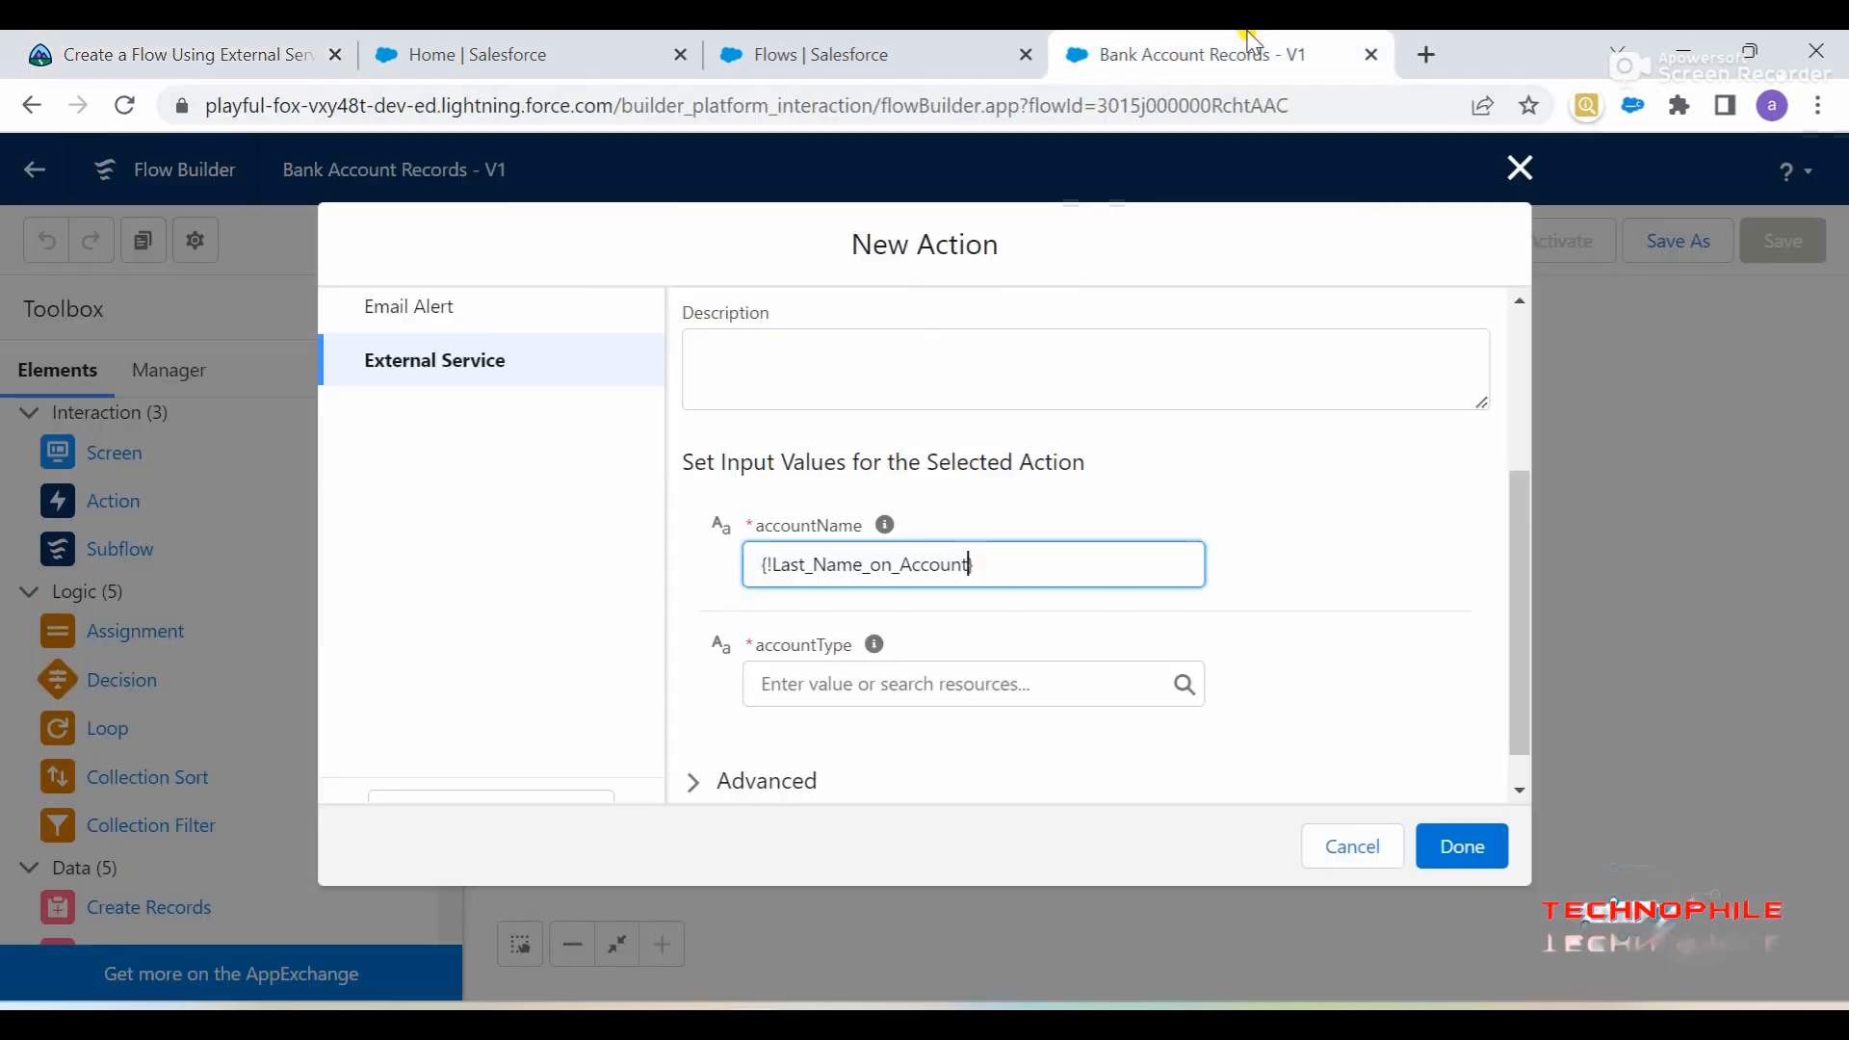
left_click(915, 680)
type("type")
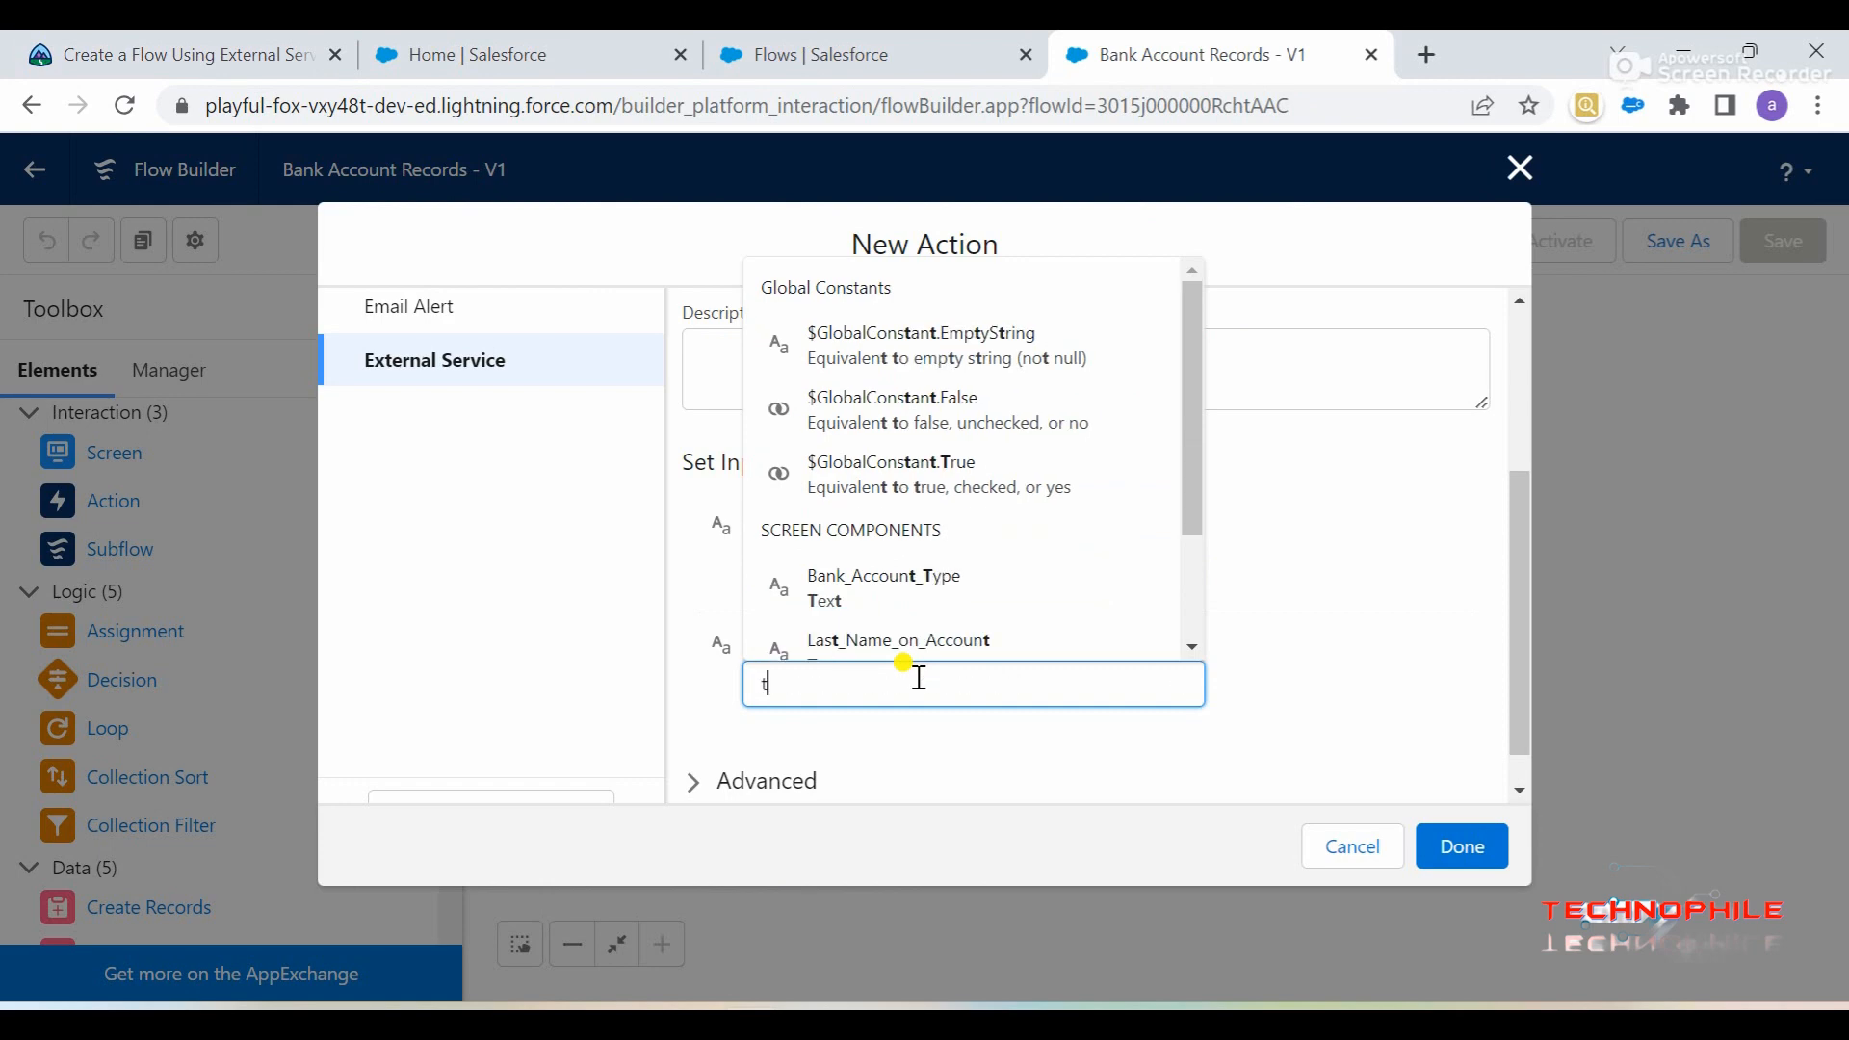
left_click(876, 624)
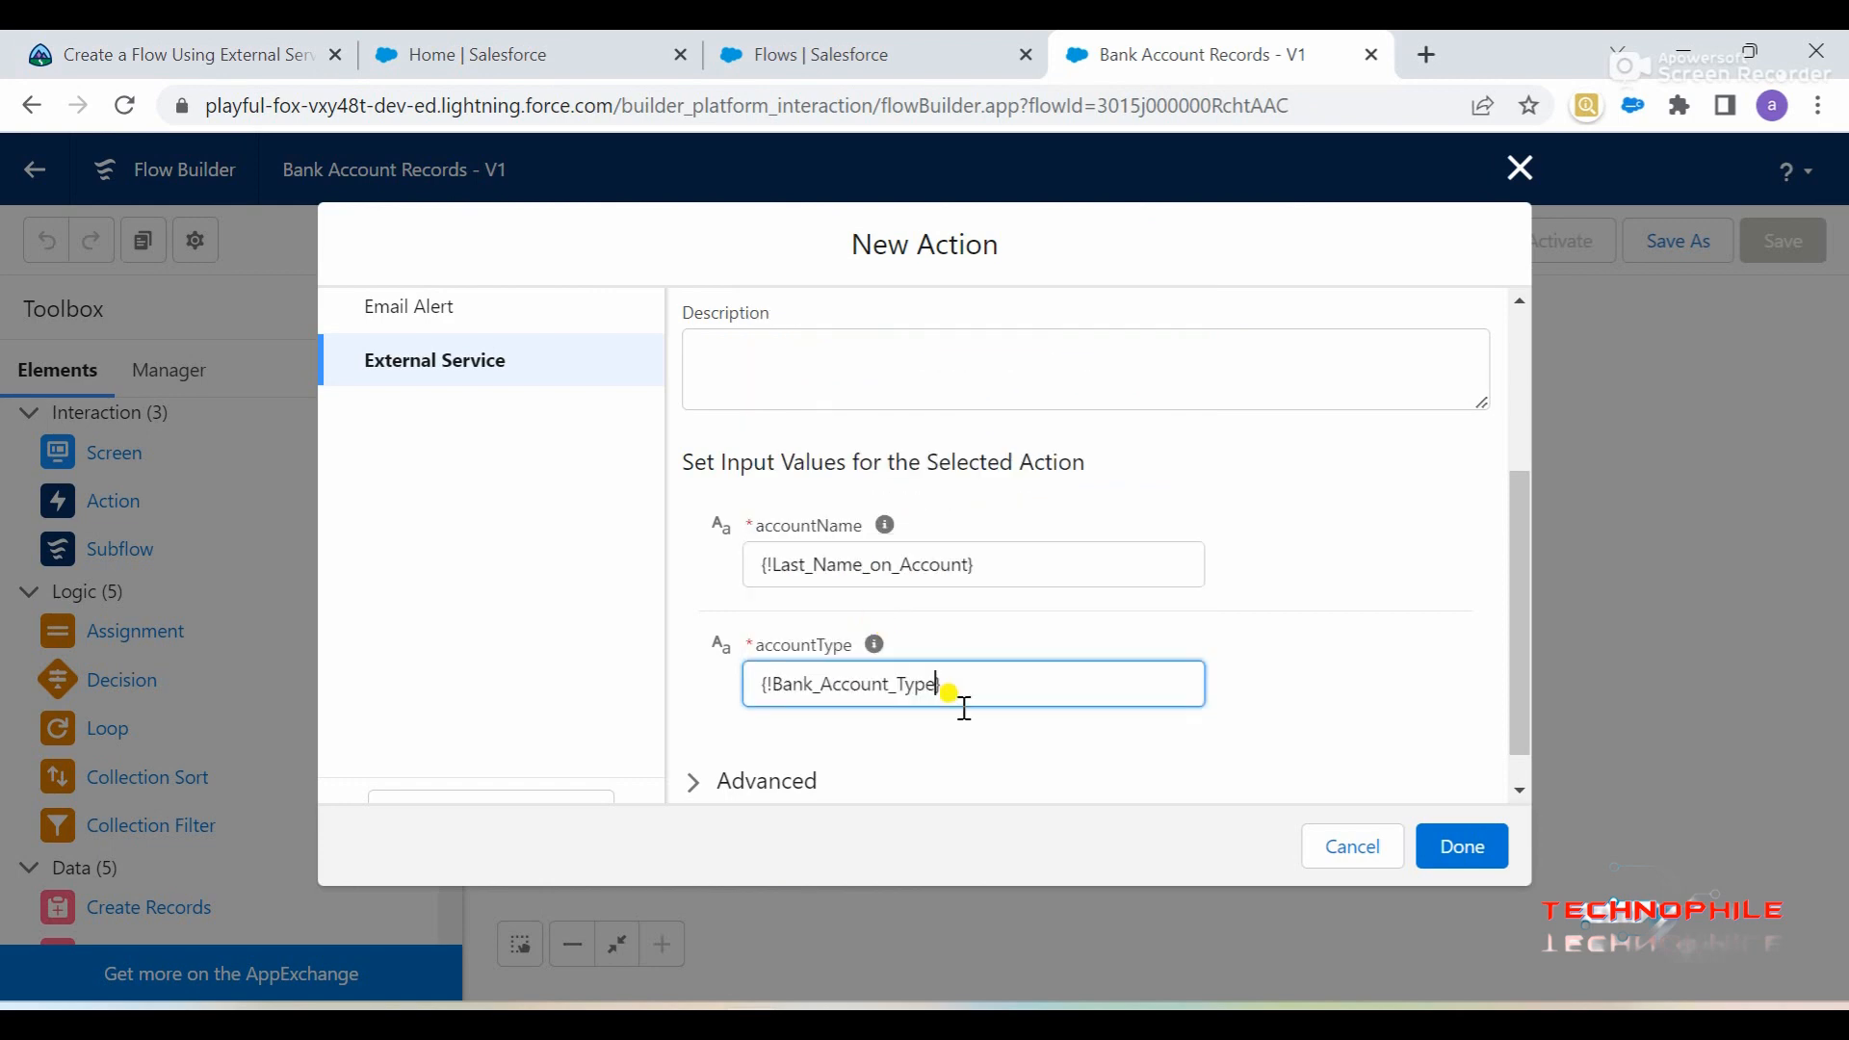
- Expand the action's Advanced settings, check the Trailhead instructions and enable Manually assign variables
left_click(961, 776)
scroll(968, 756, "down", 2)
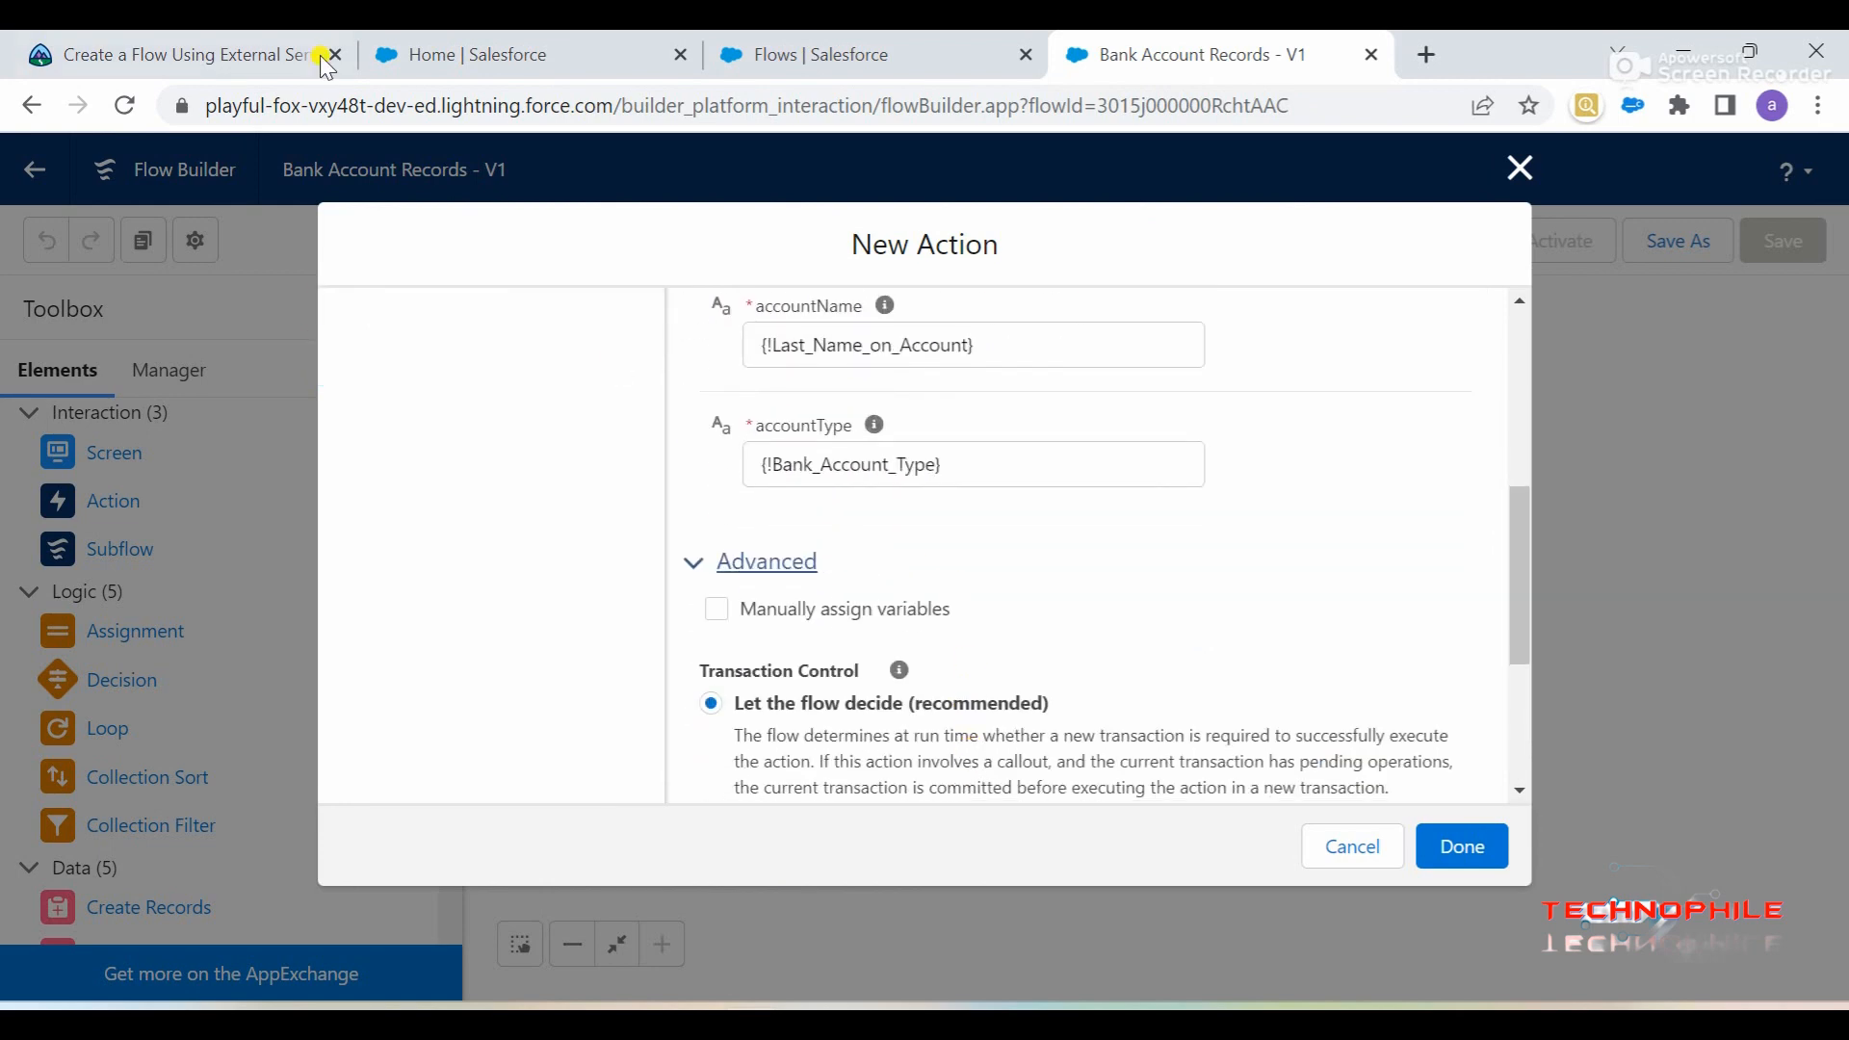
left_click(152, 40)
scroll(339, 670, "down", 1)
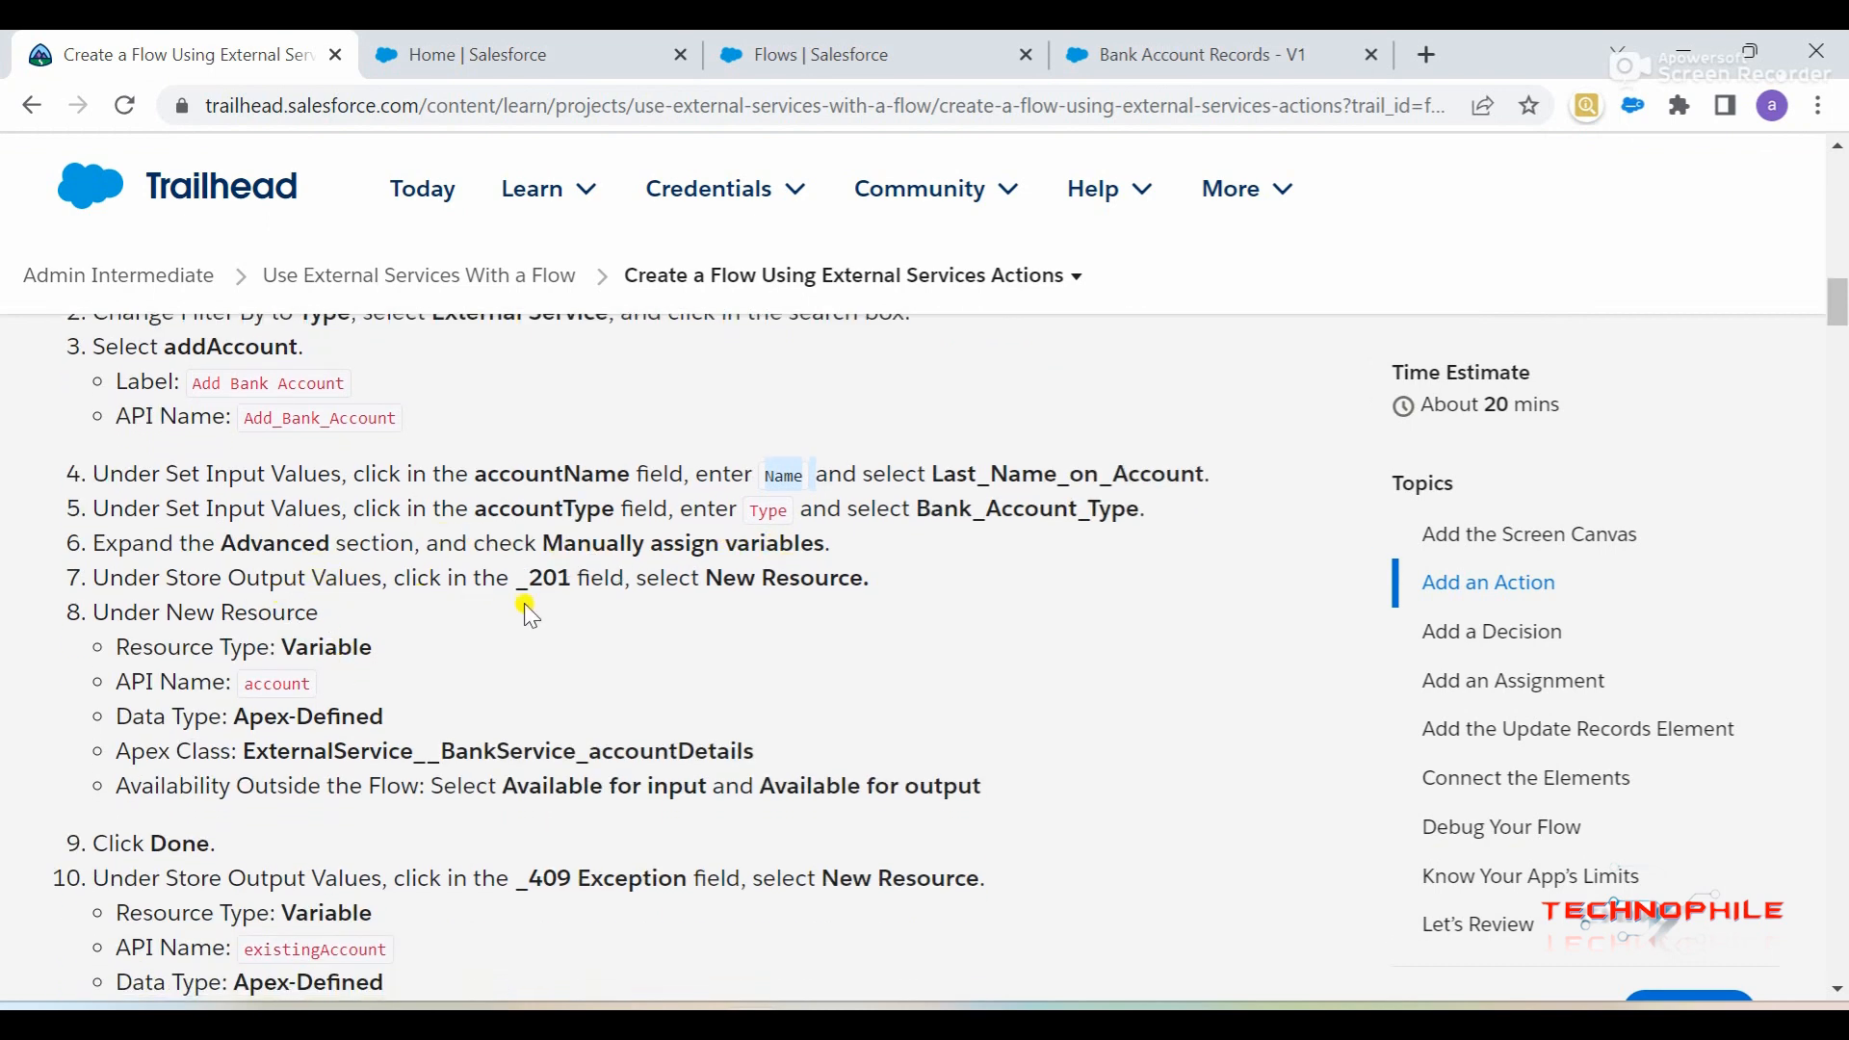
scroll(768, 600, "down", 1)
left_click(1264, 48)
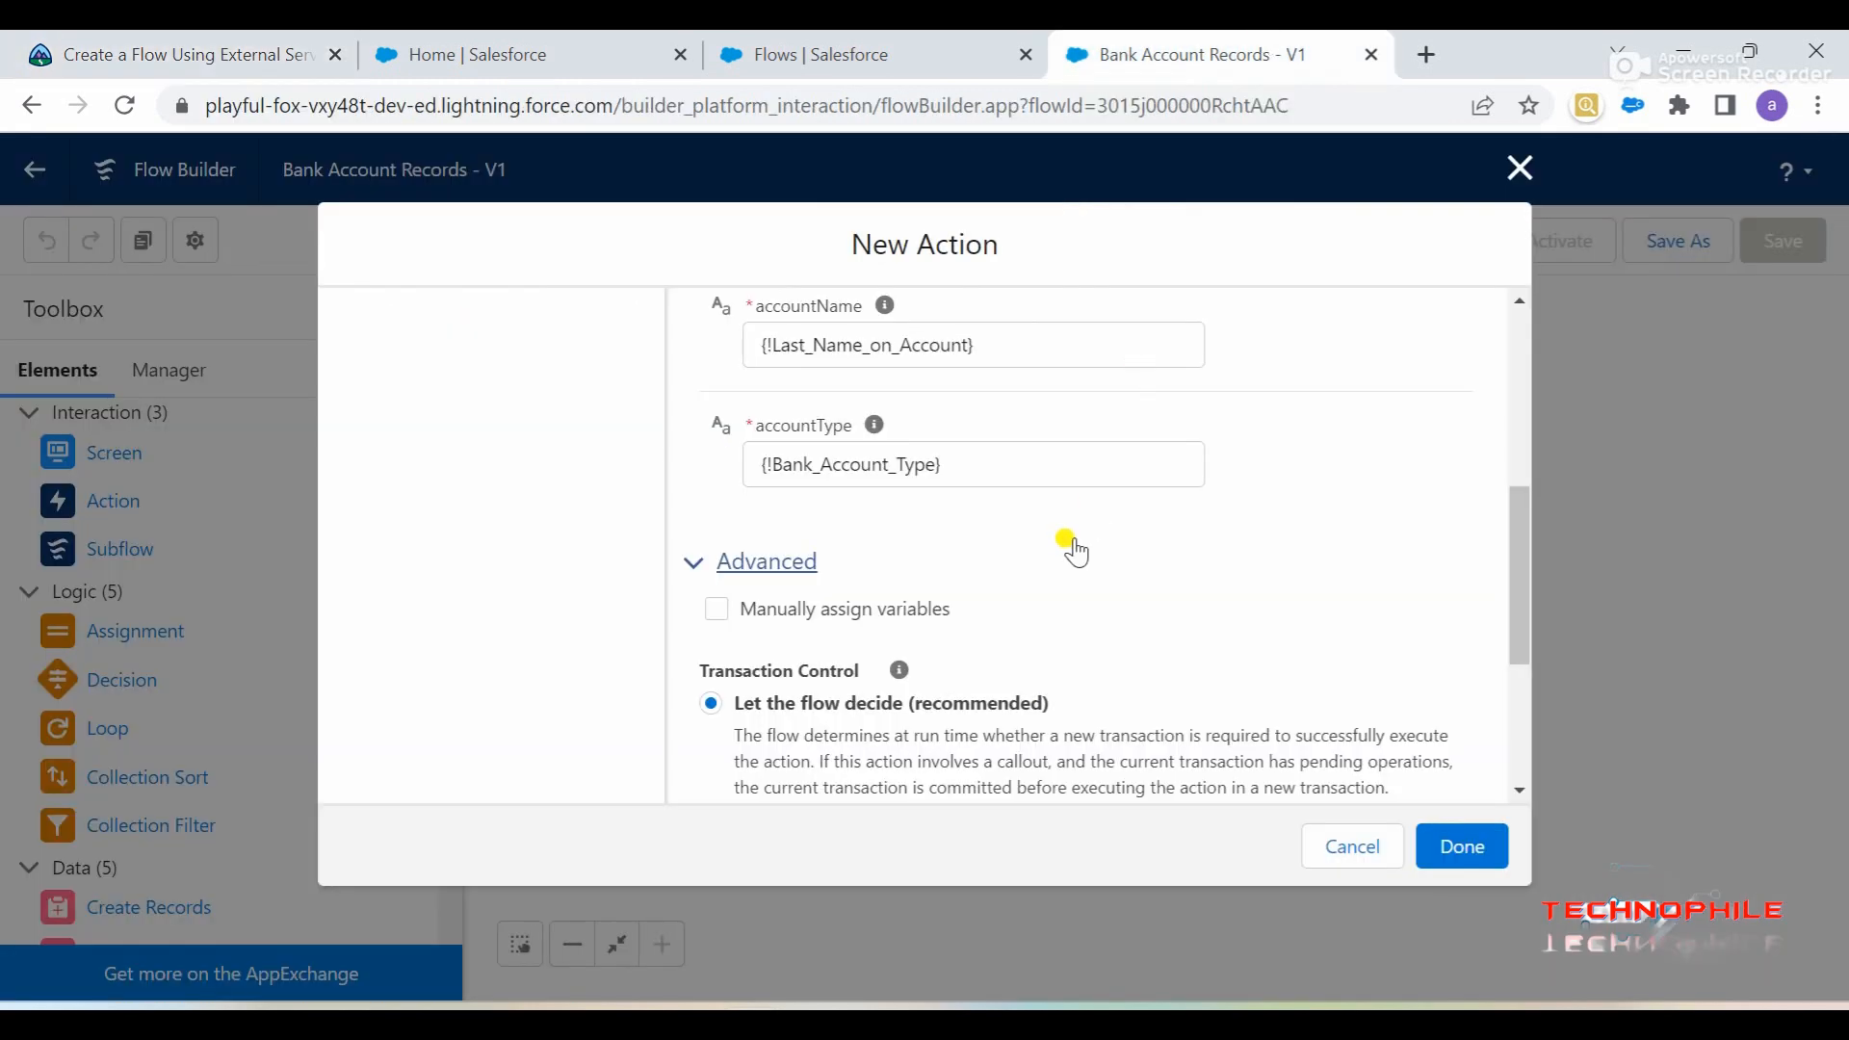
scroll(1071, 547, "down", 1)
left_click(715, 511)
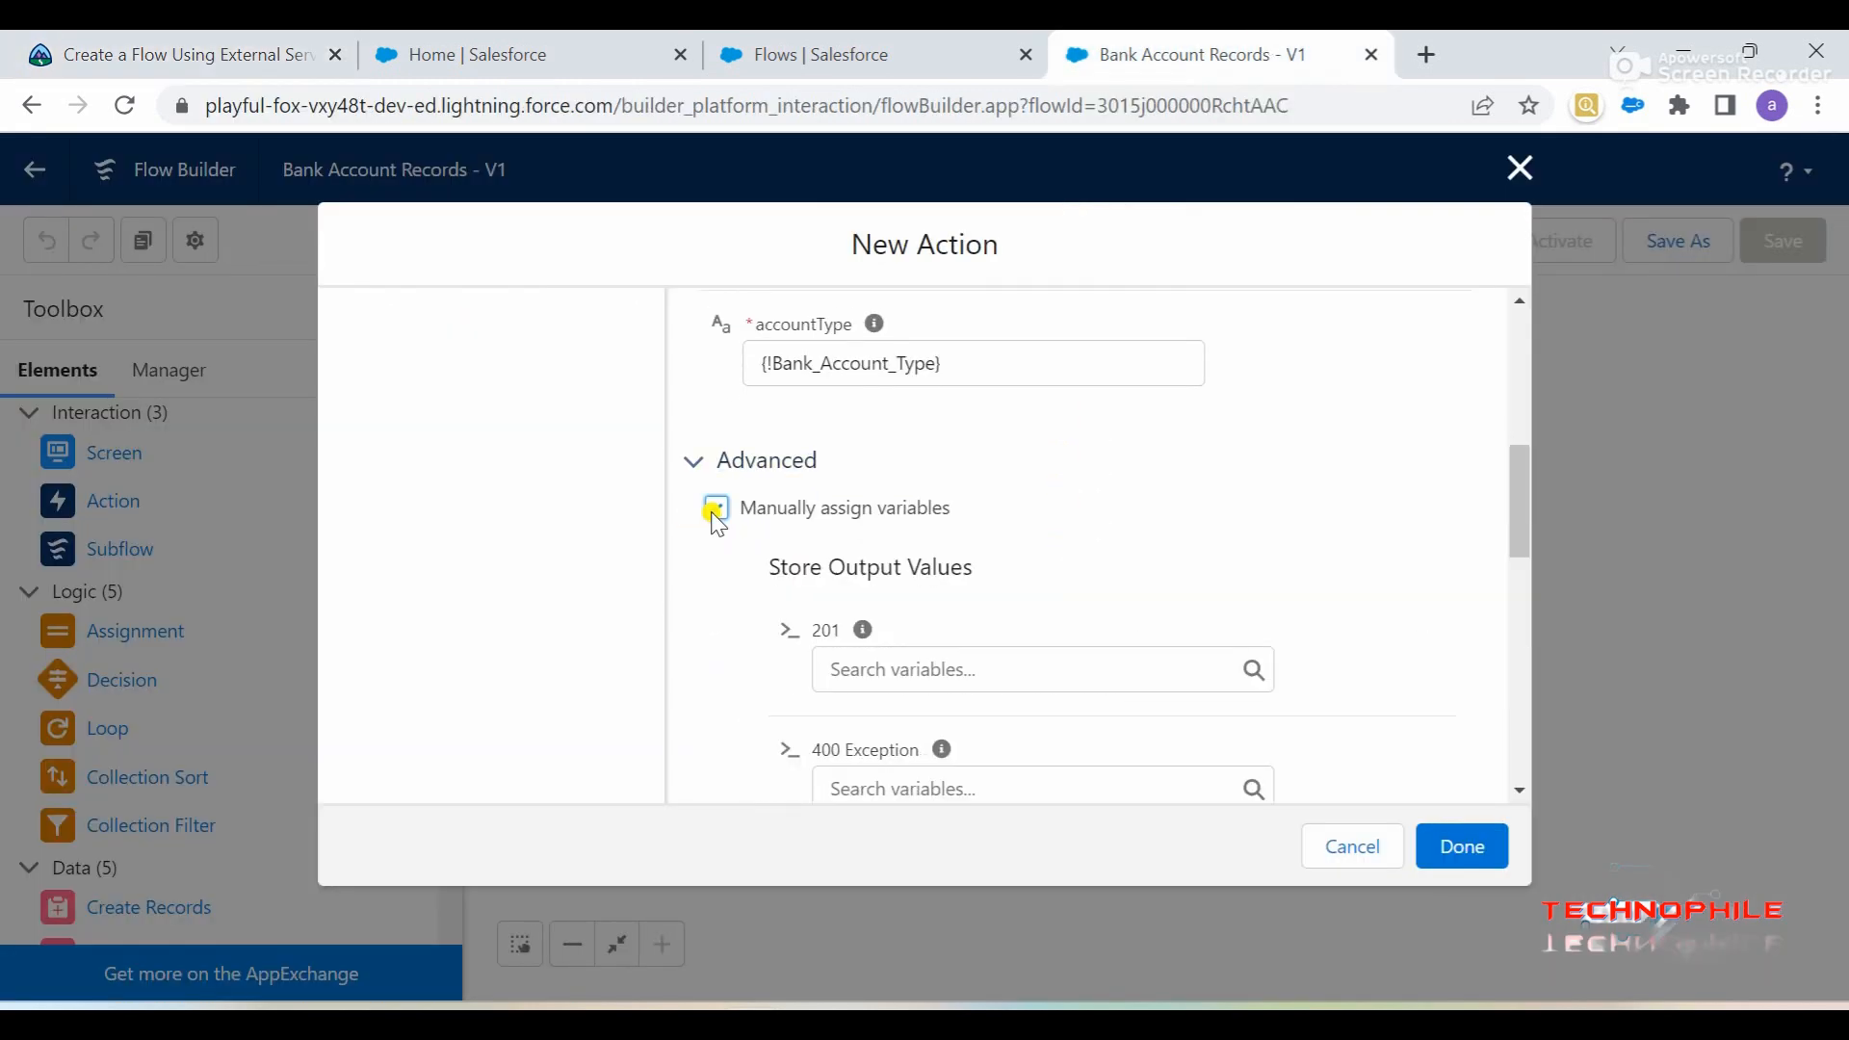
- Check the 201 output instruction in Trailhead and start a new resource of type Variable for the 201 output
scroll(929, 582, "down", 1)
left_click(190, 43)
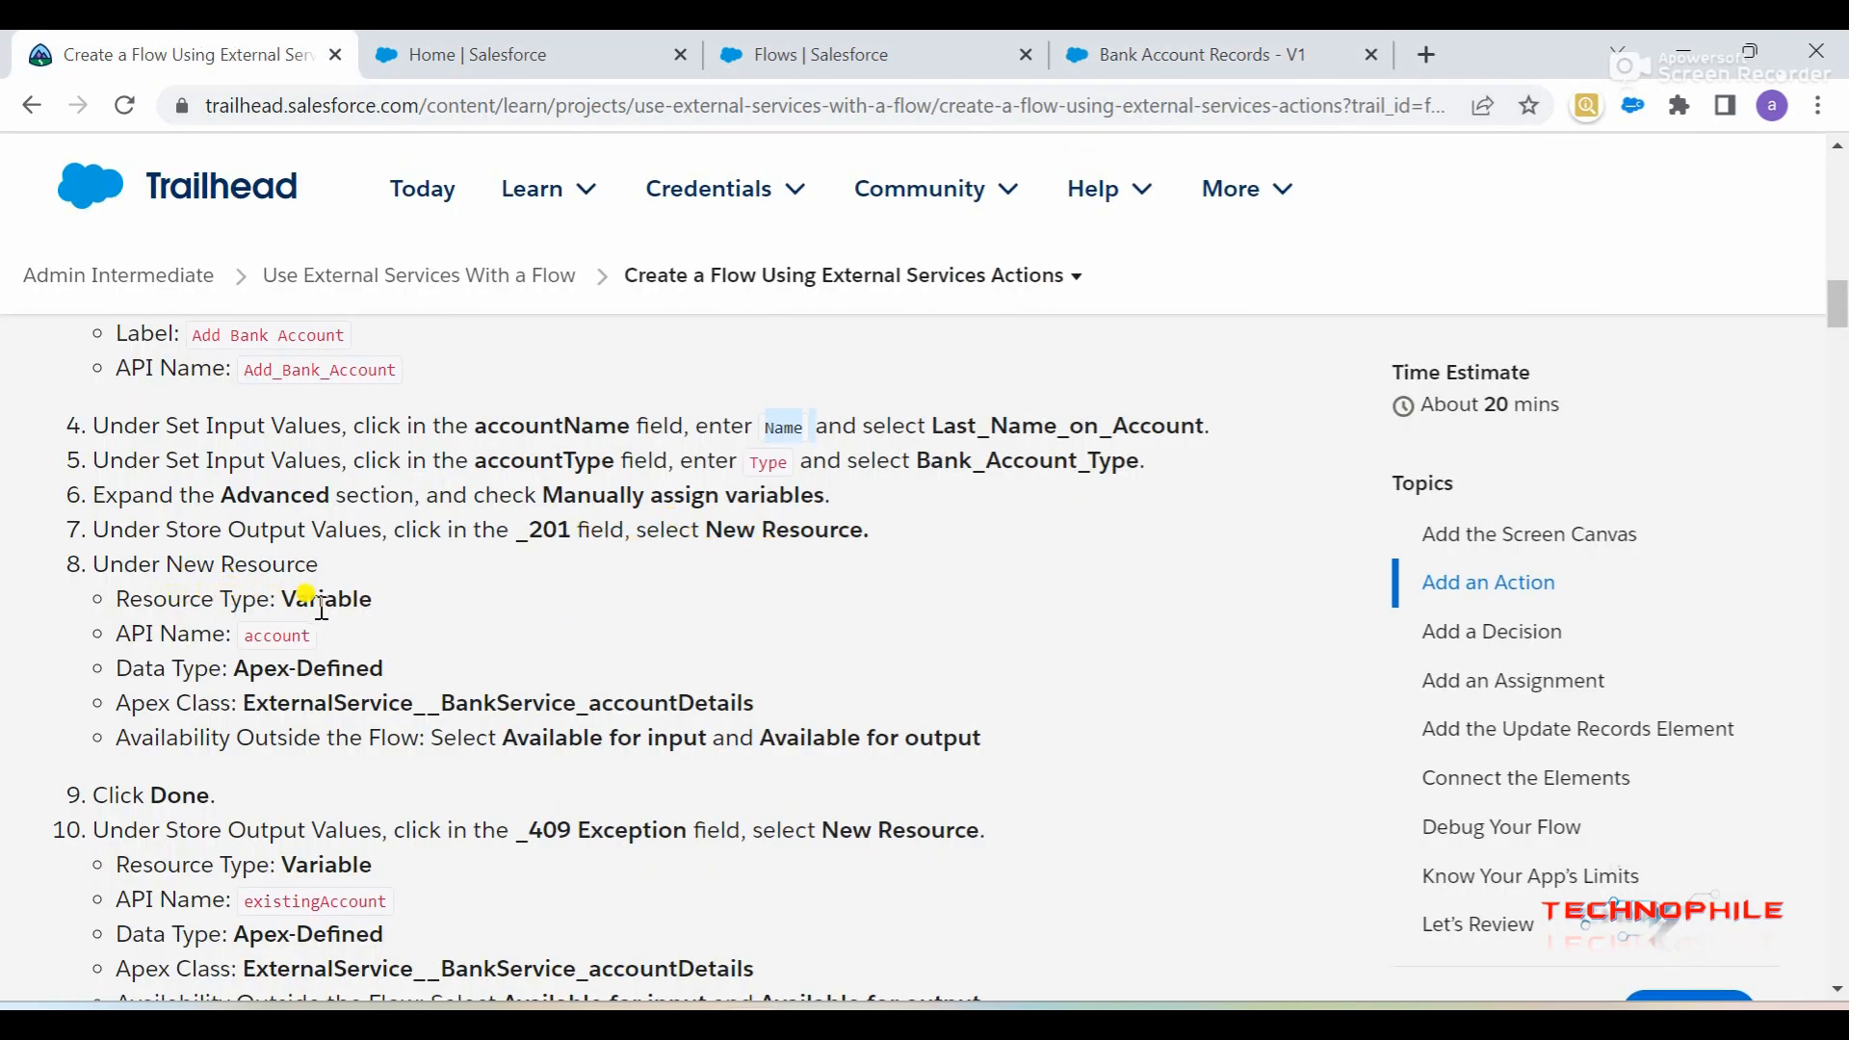
left_click(1122, 55)
left_click(976, 529)
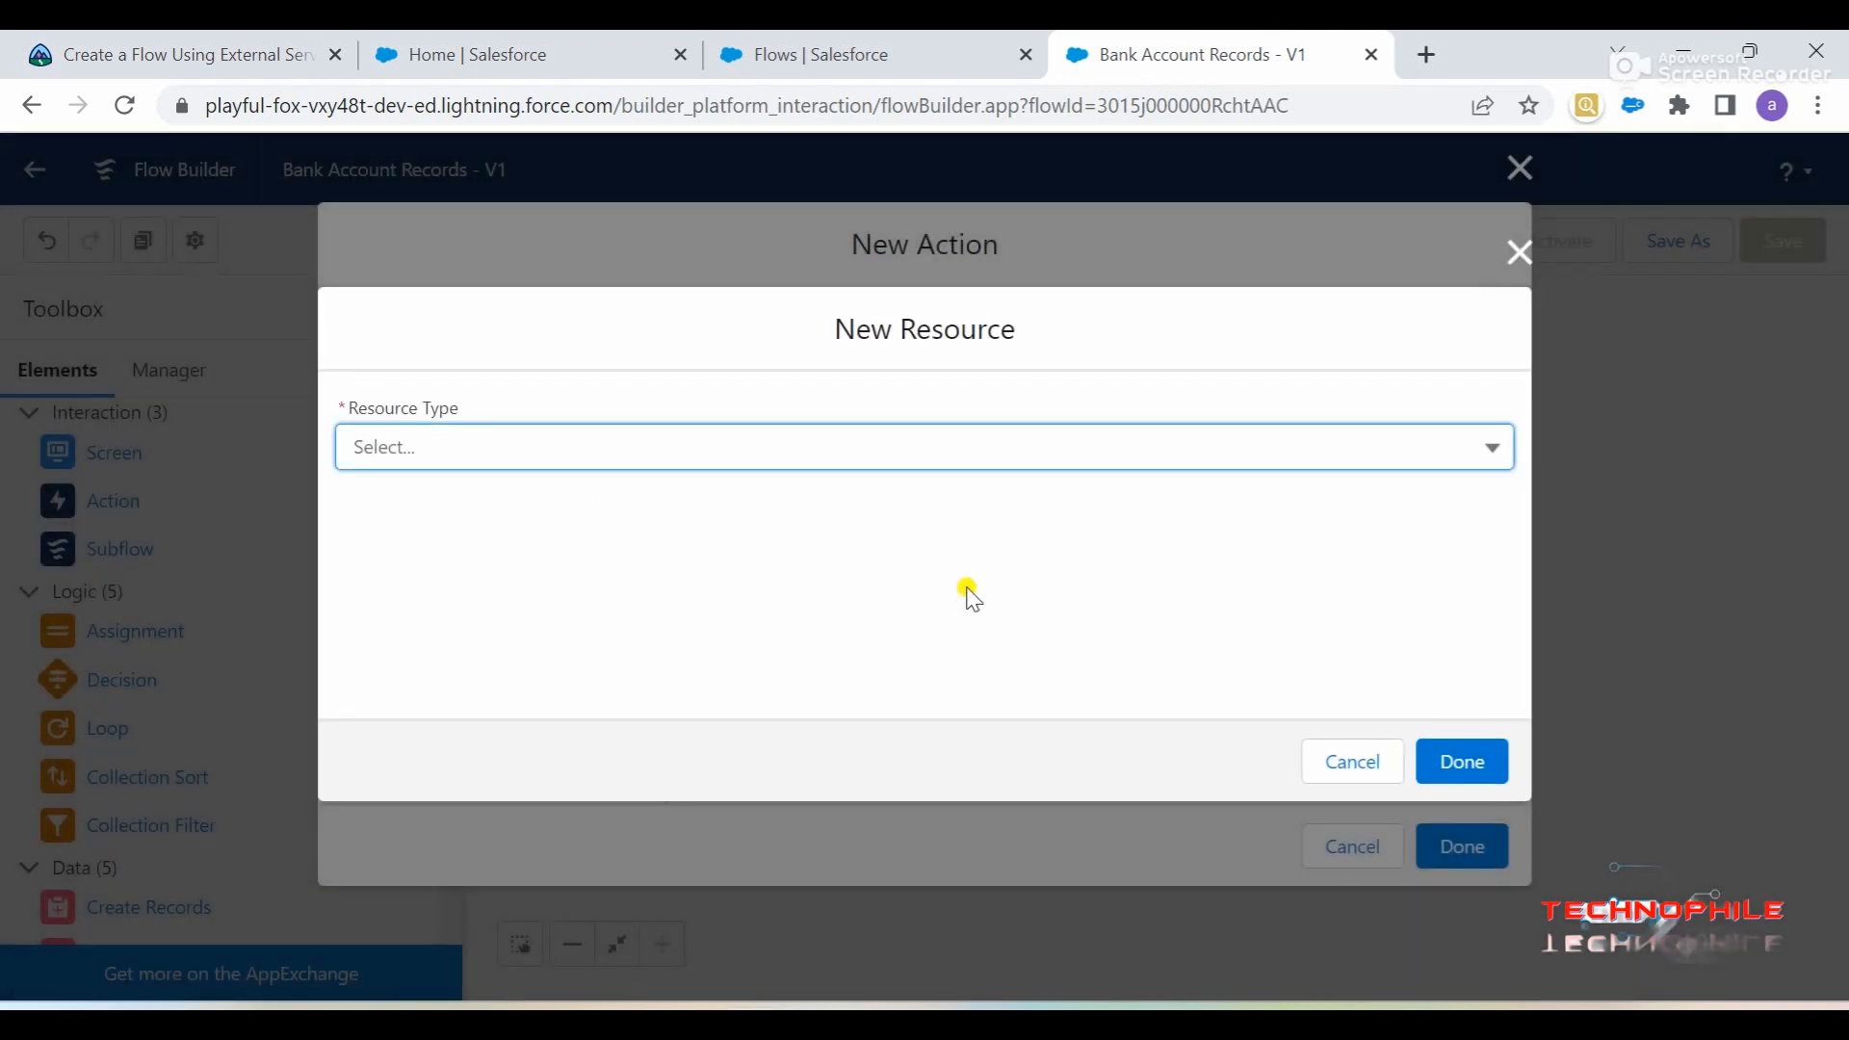
left_click(558, 445)
left_click(558, 506)
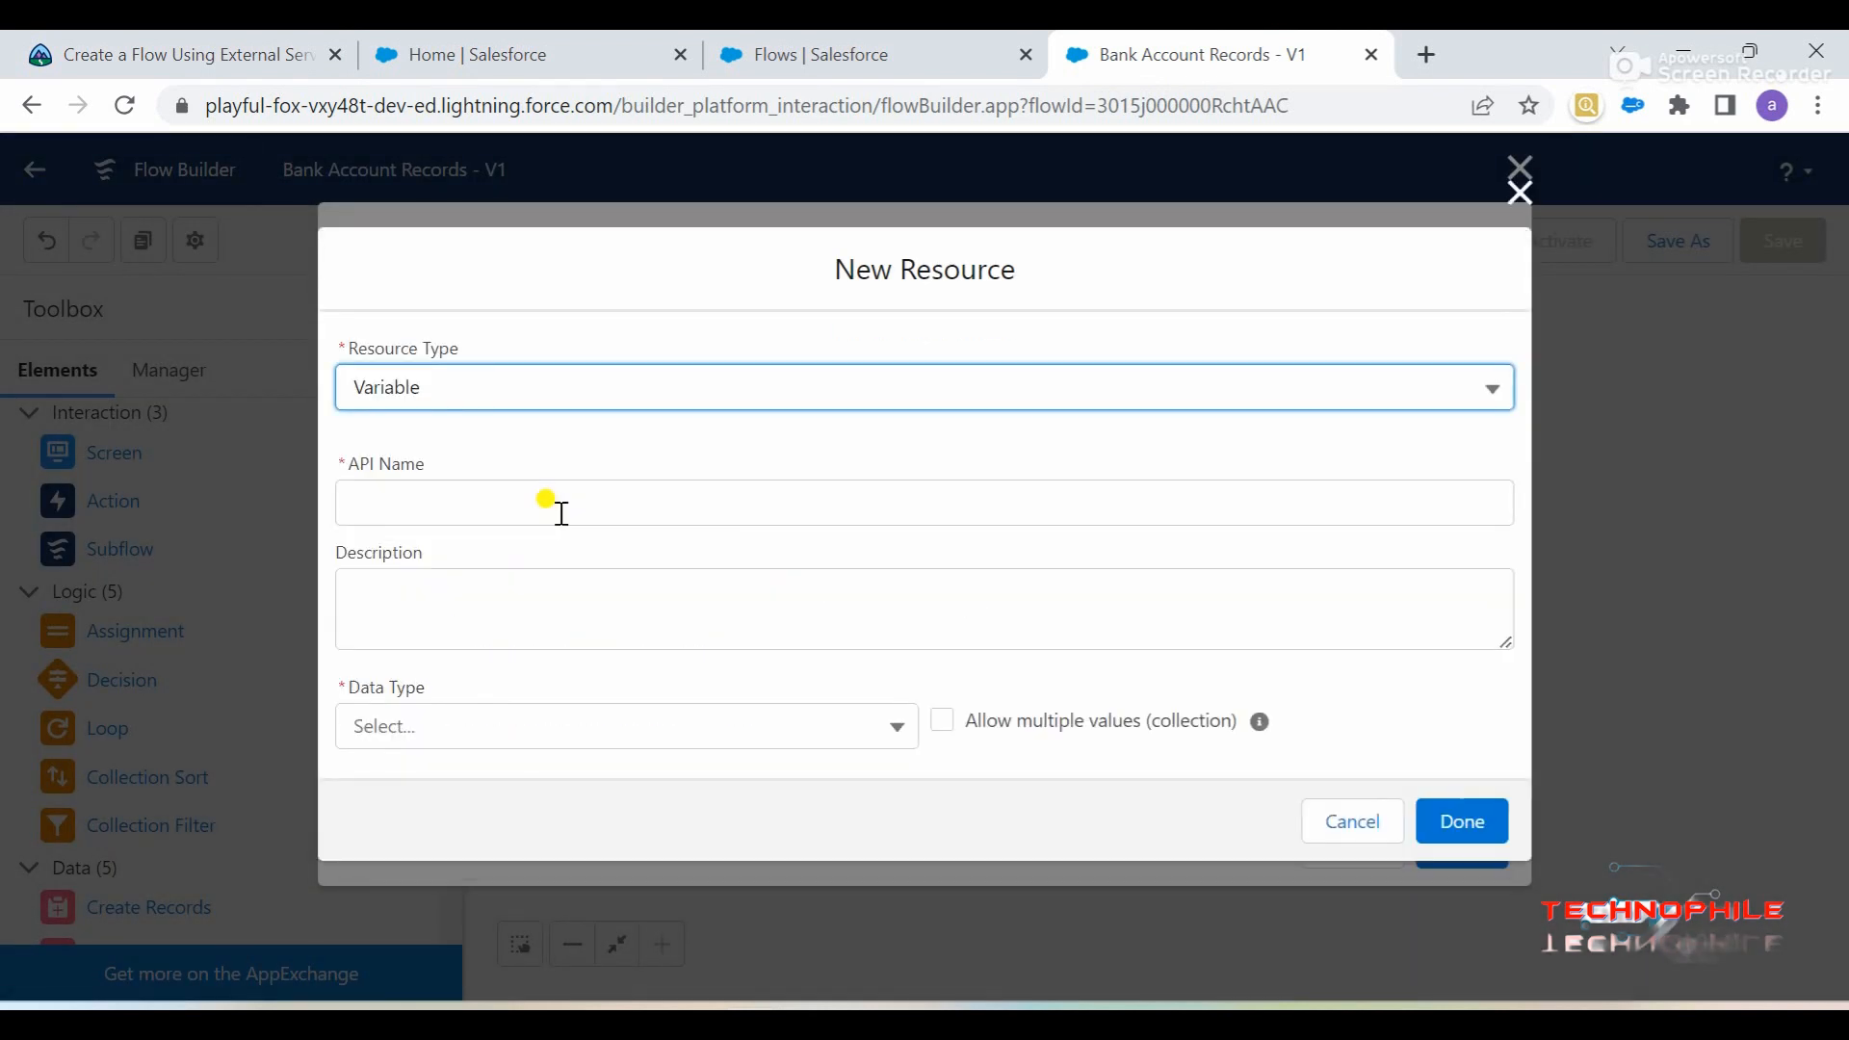
- Copy the API name "account" from the Trailhead instructions and enter it as the new variable's API name
left_click(279, 54)
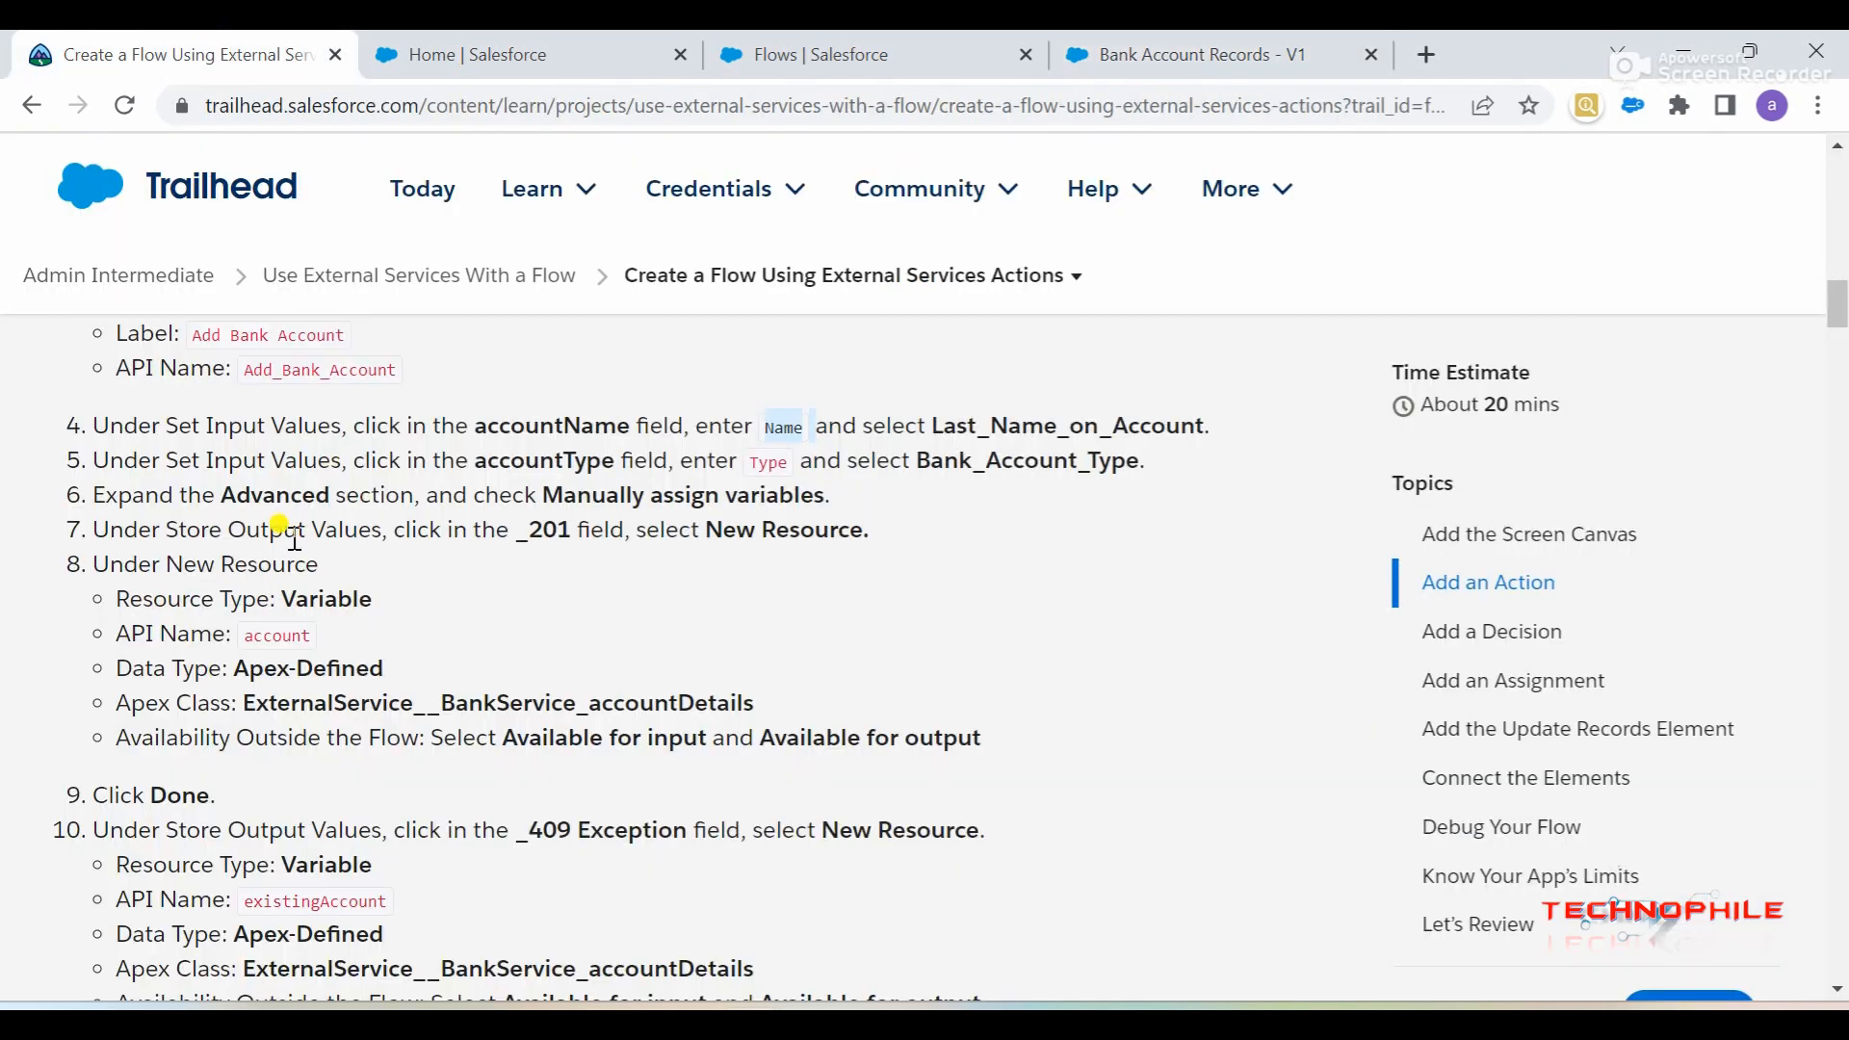
double_click(284, 634)
key("ctrl+c")
left_click(1252, 54)
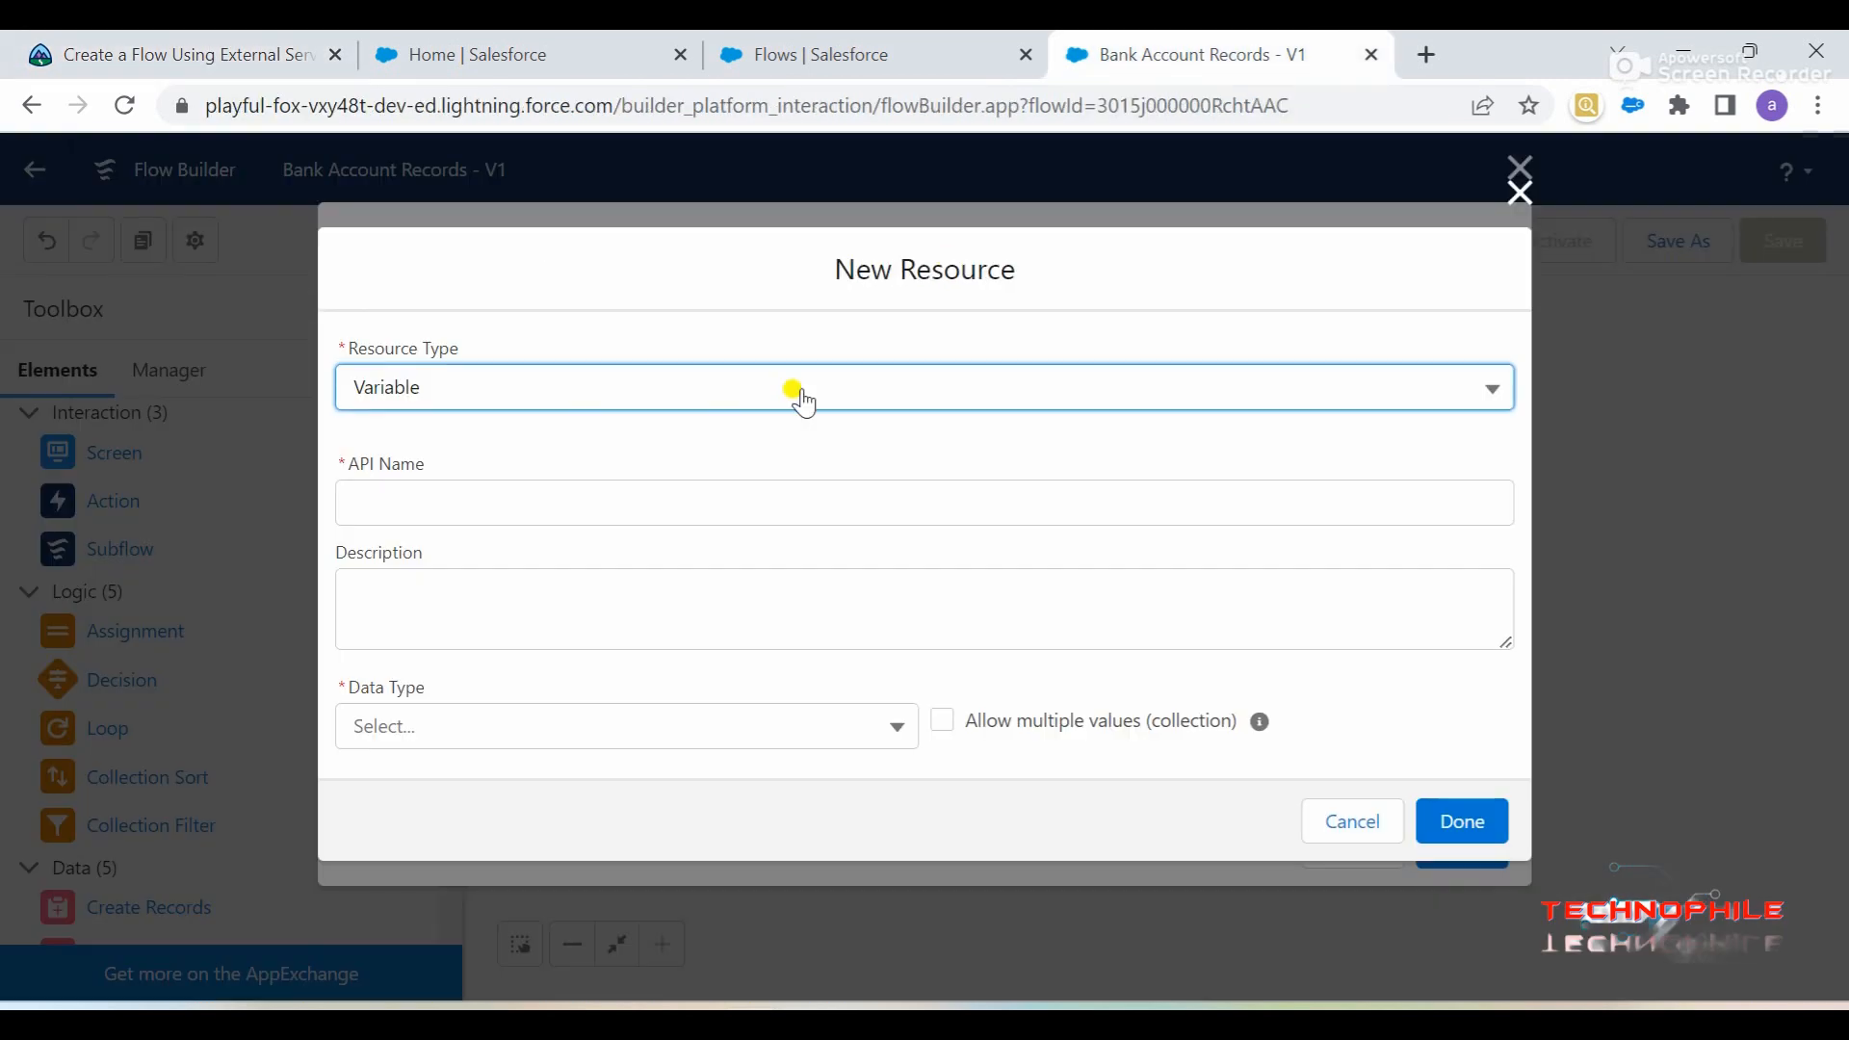
left_click(608, 490)
key("ctrl+v")
left_click(605, 556)
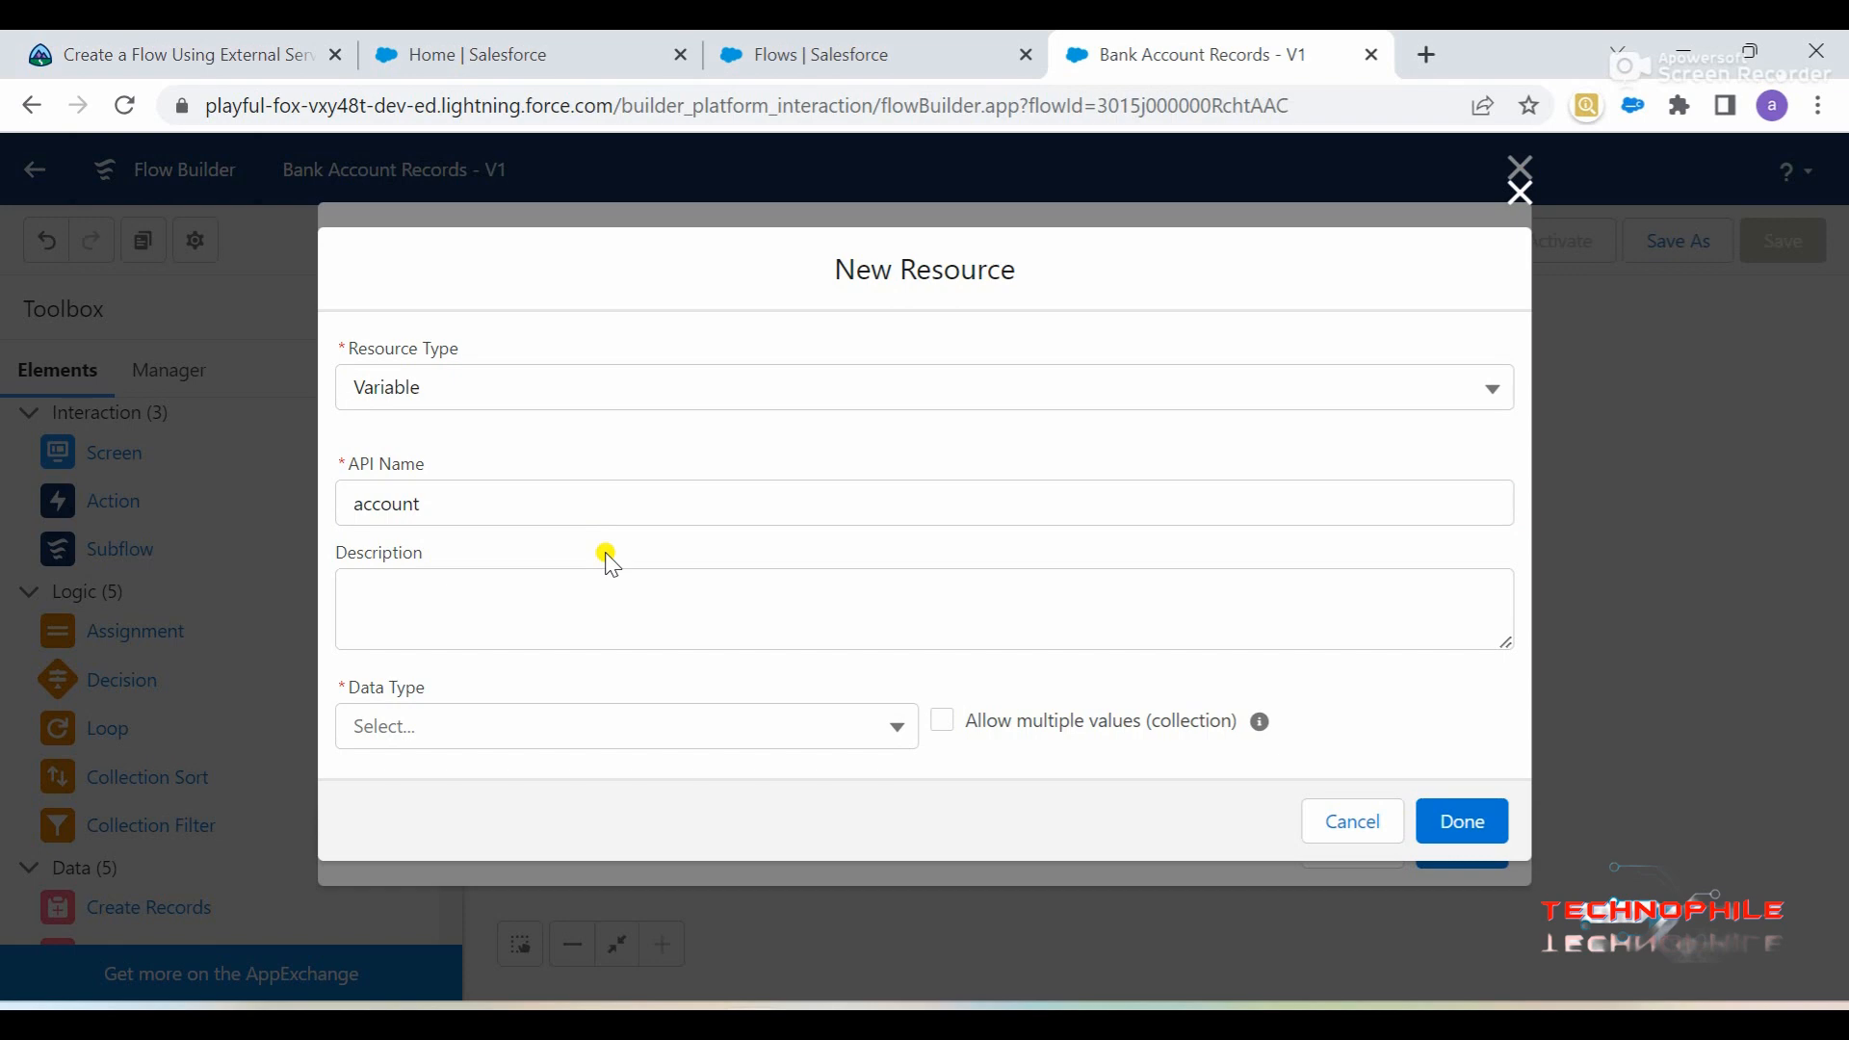
- Set the account variable's data type to Apex-Defined
left_click(599, 752)
key("a")
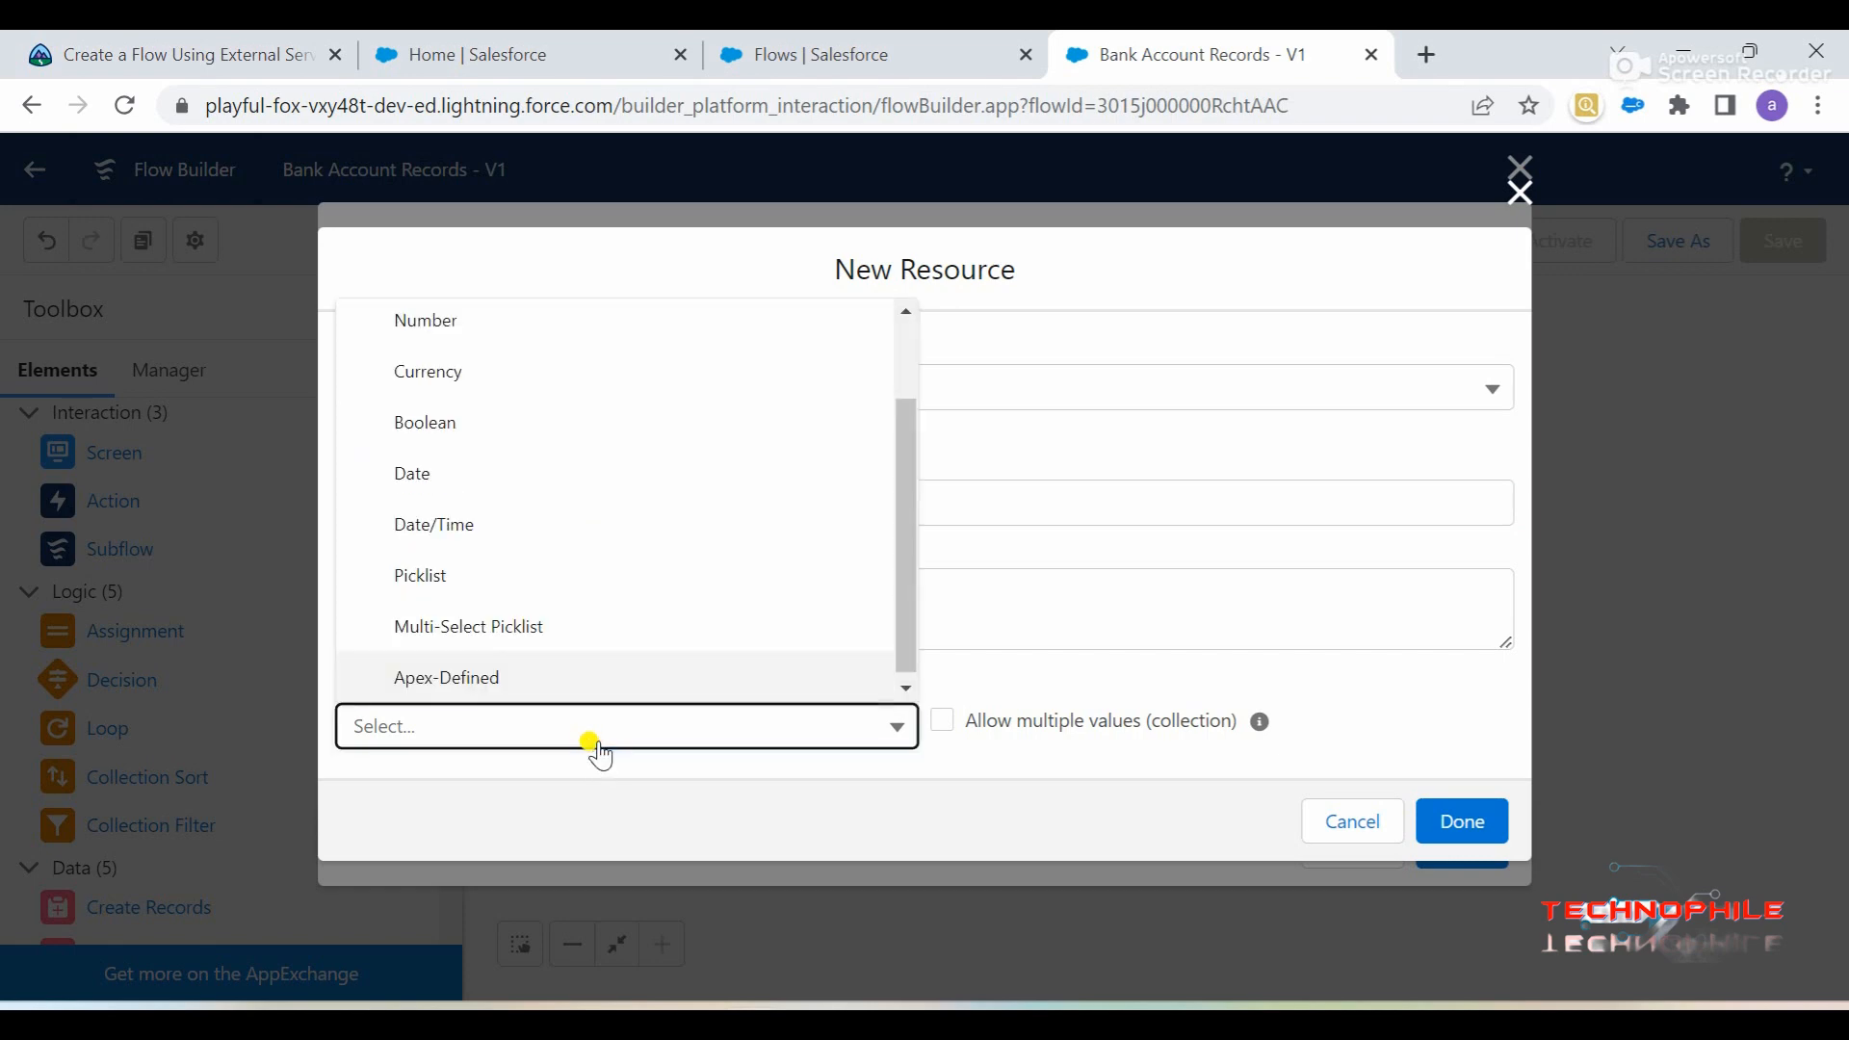
left_click(507, 679)
scroll(713, 693, "down", 2)
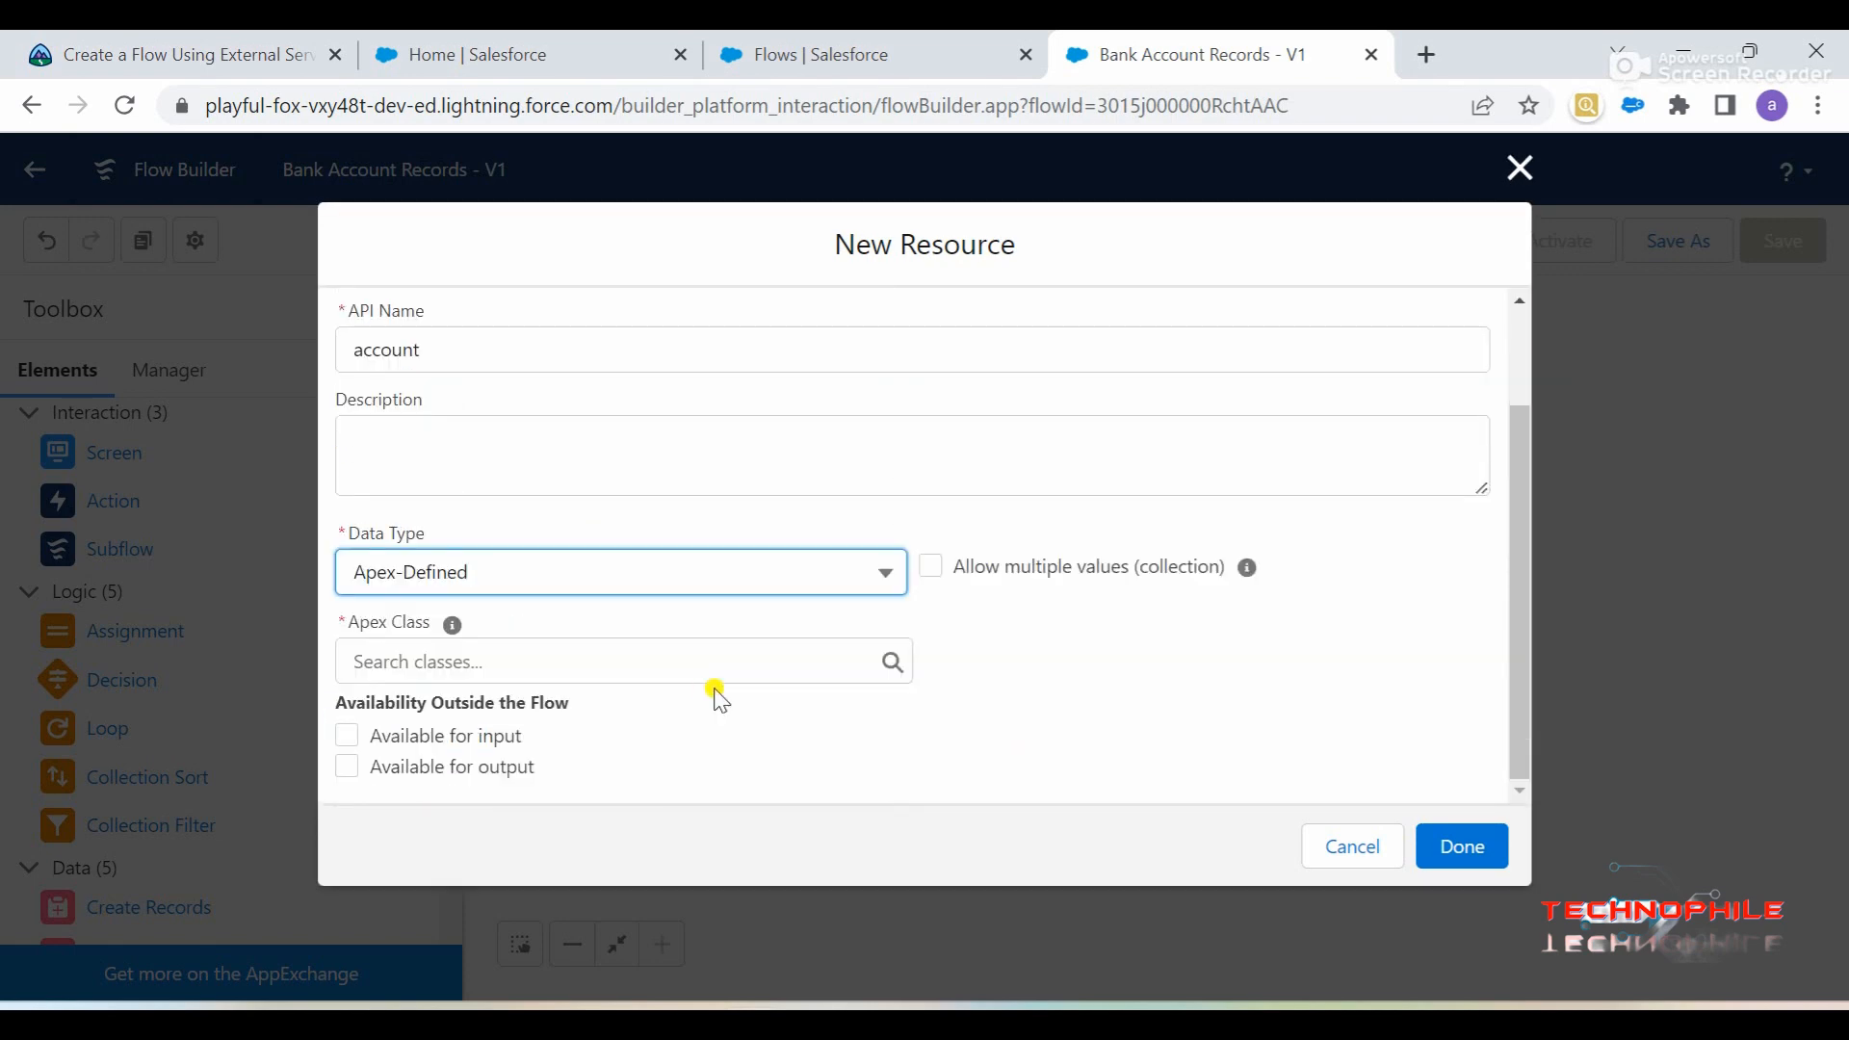
- Copy the Apex class name from Trailhead and set the account variable's Apex class to ExternalService__BankService_accountDetails
left_click(125, 42)
scroll(347, 668, "down", 1)
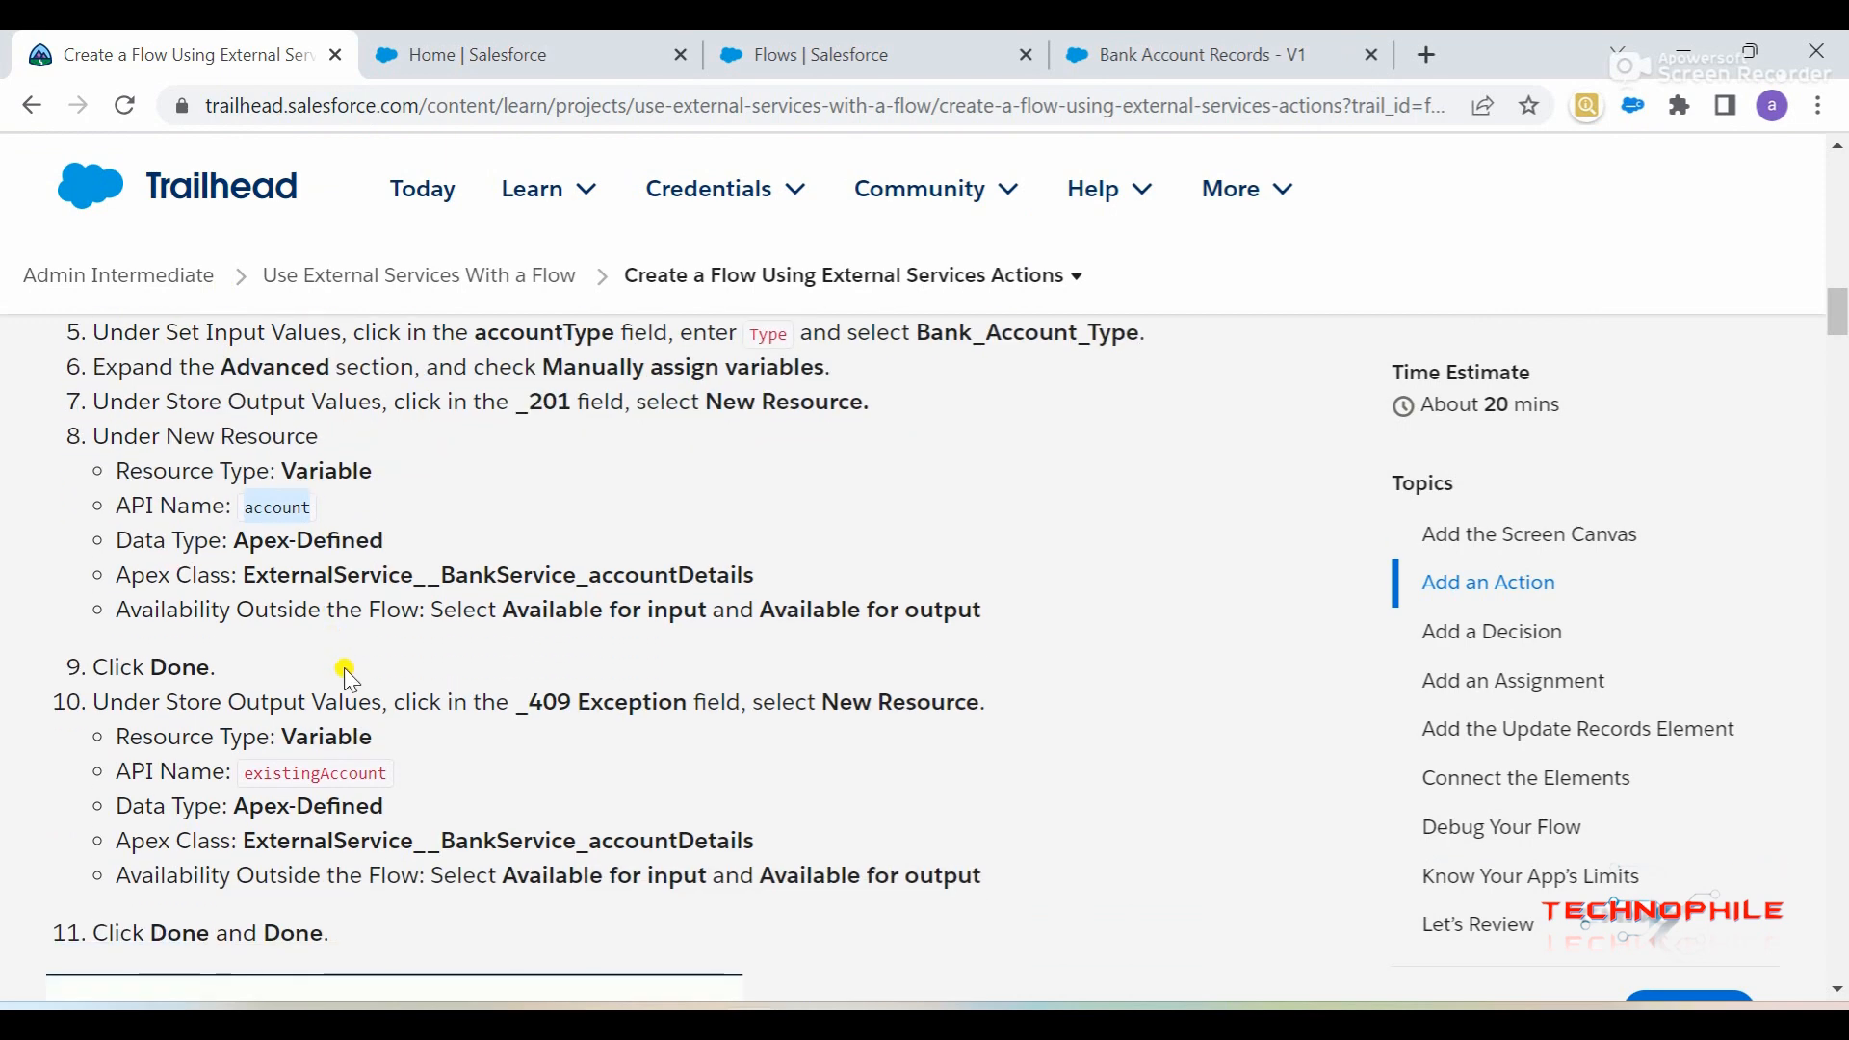
left_click_drag(243, 575, 766, 580)
key("ctrl+c")
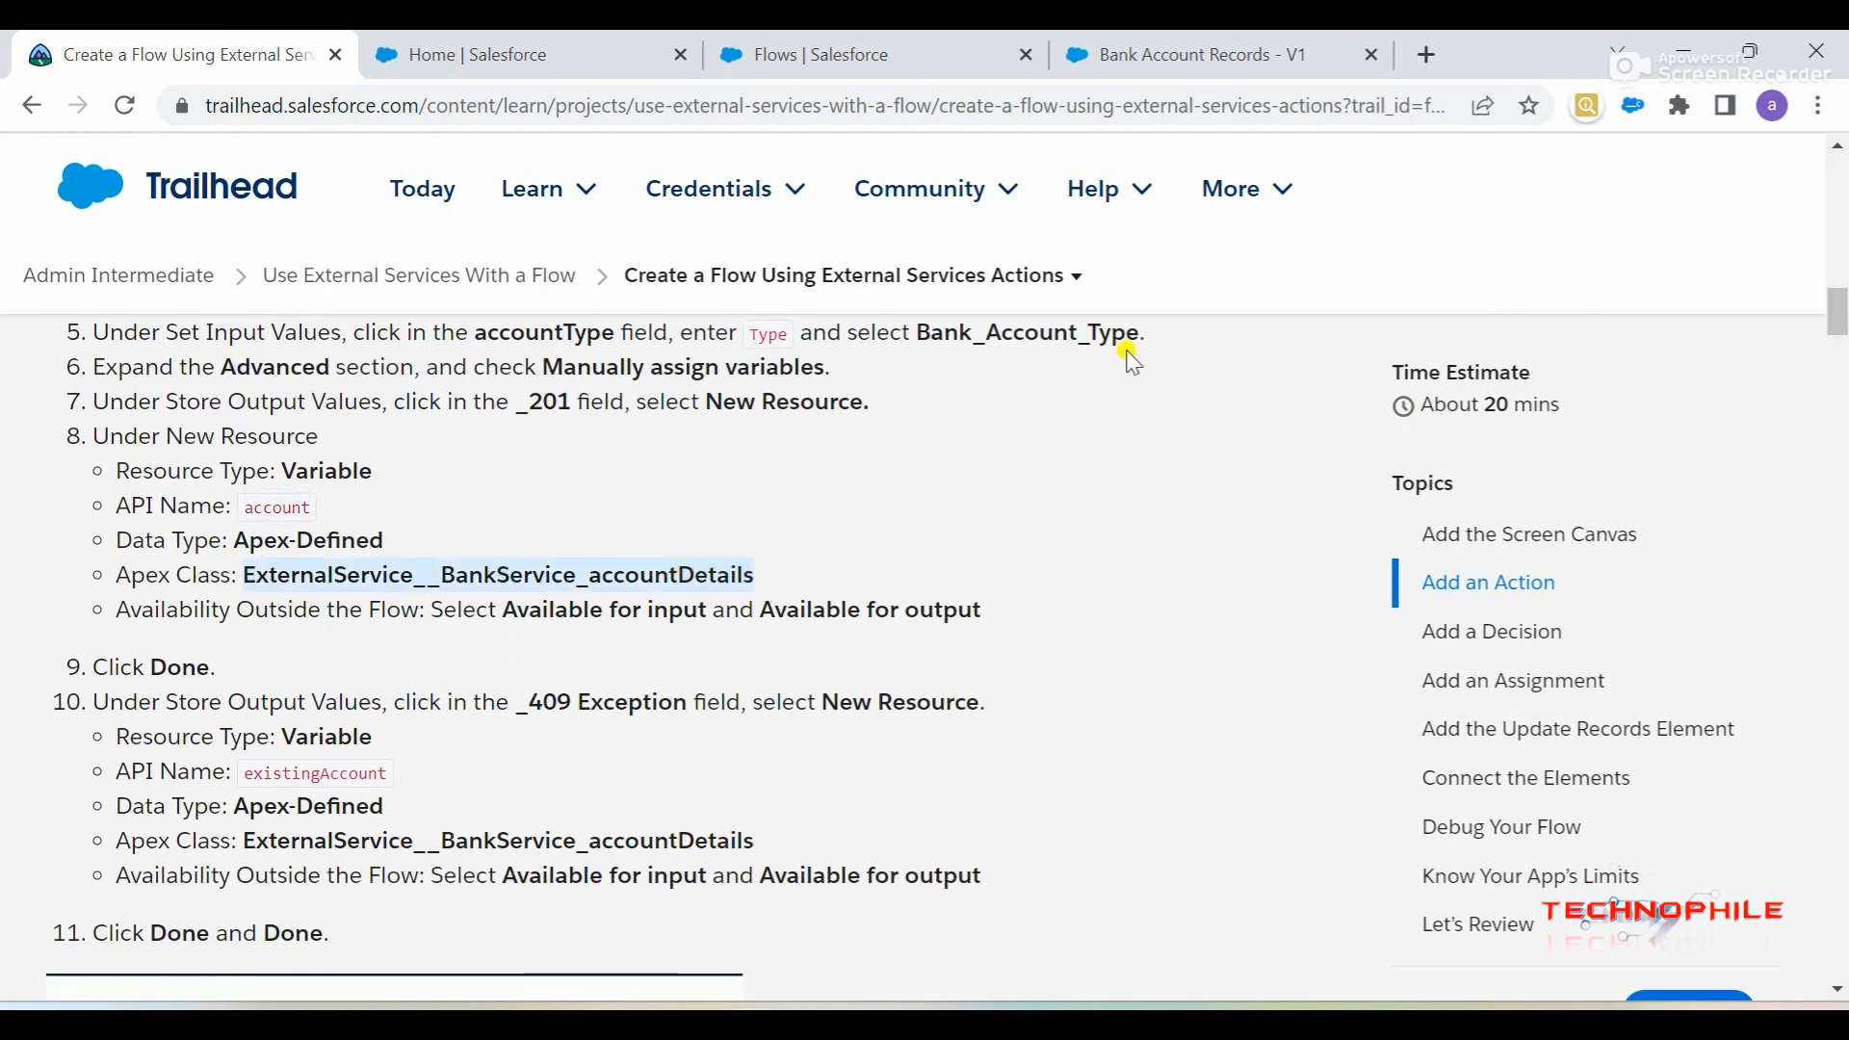
left_click(1221, 50)
left_click(613, 663)
key("ctrl+v")
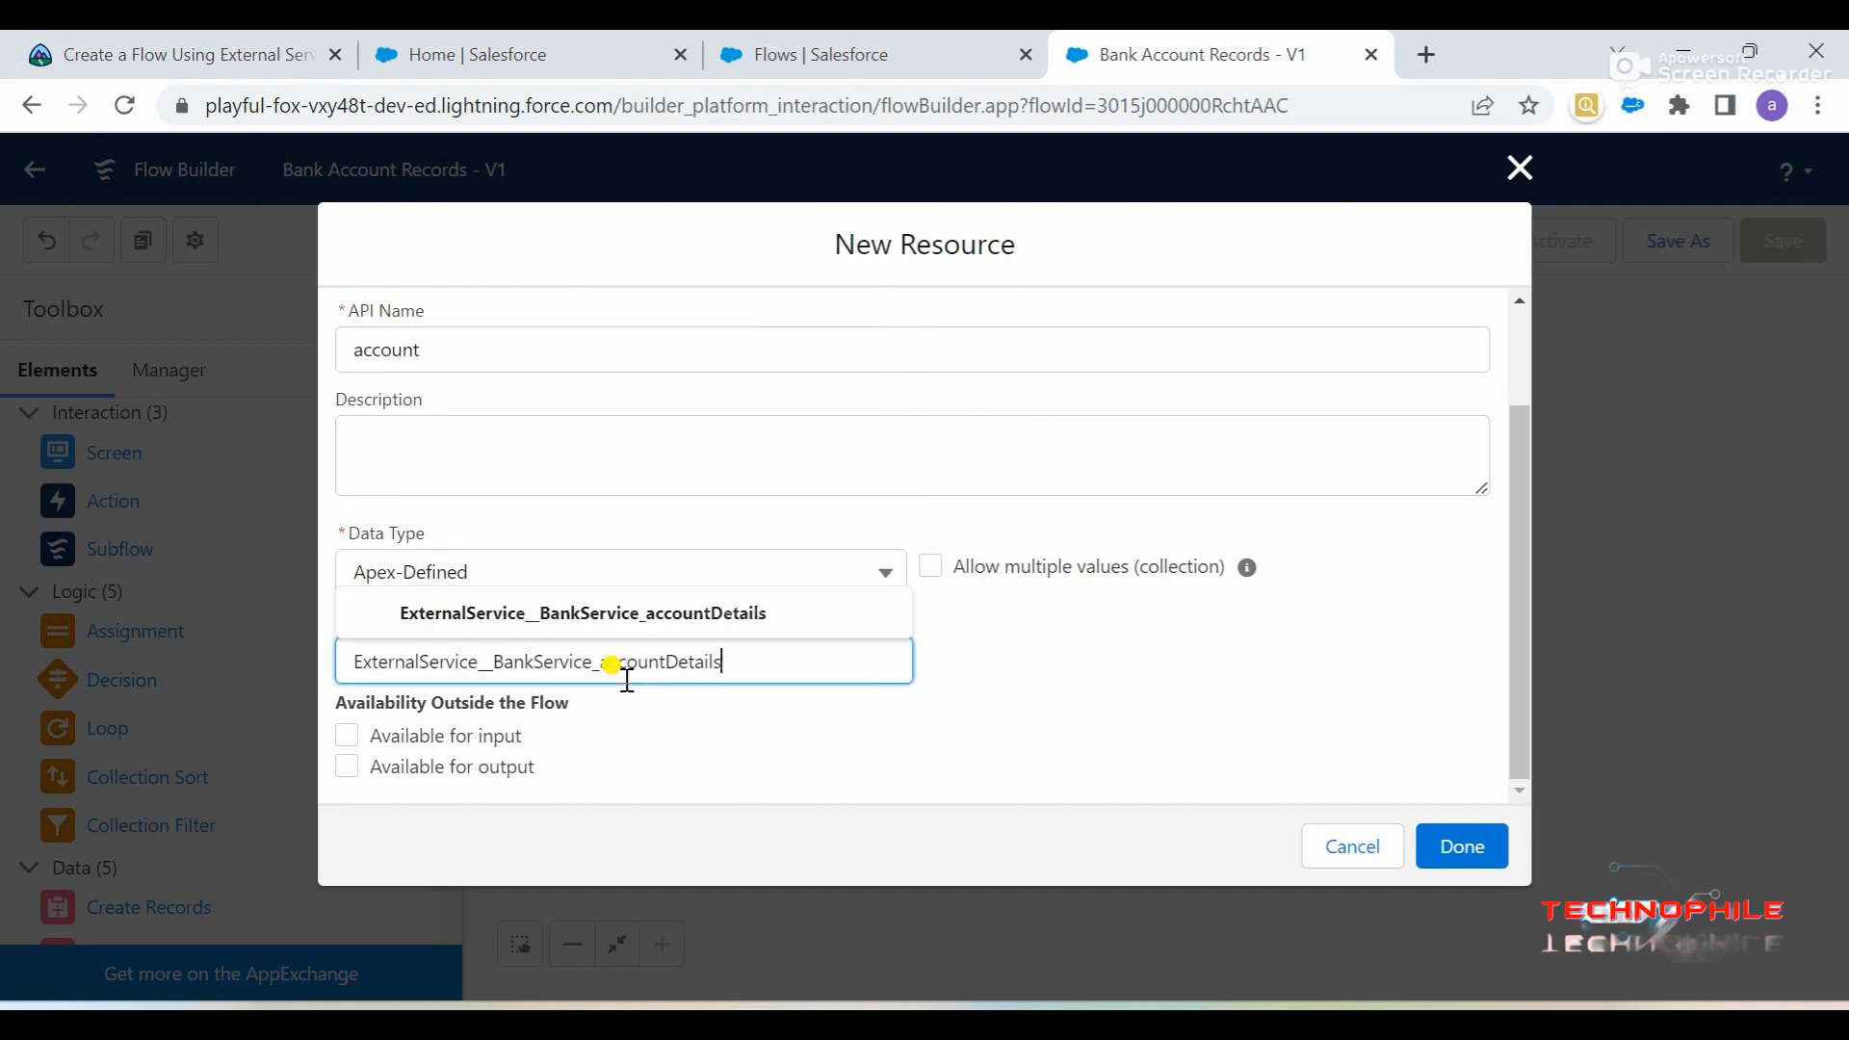
left_click(725, 616)
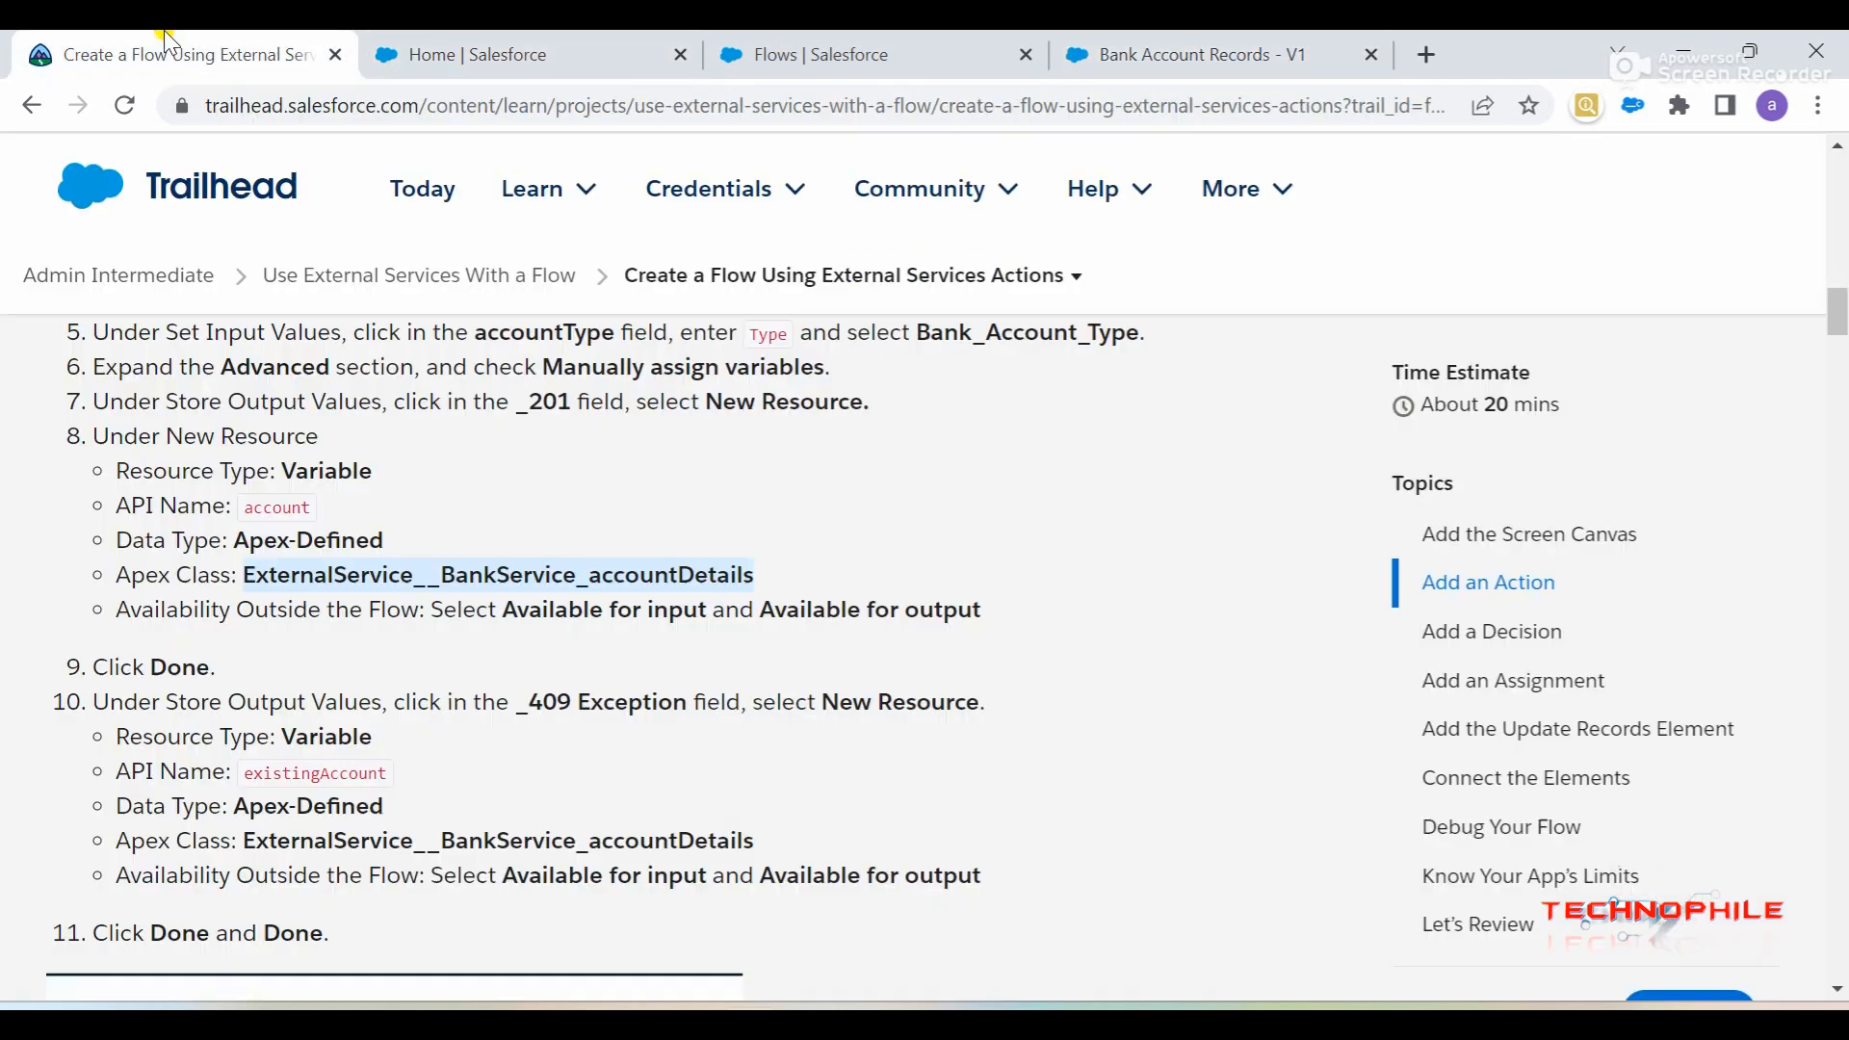
- Make the account variable available for input and output as Trailhead instructs, and finish creating the resource
left_click(193, 54)
left_click(1149, 43)
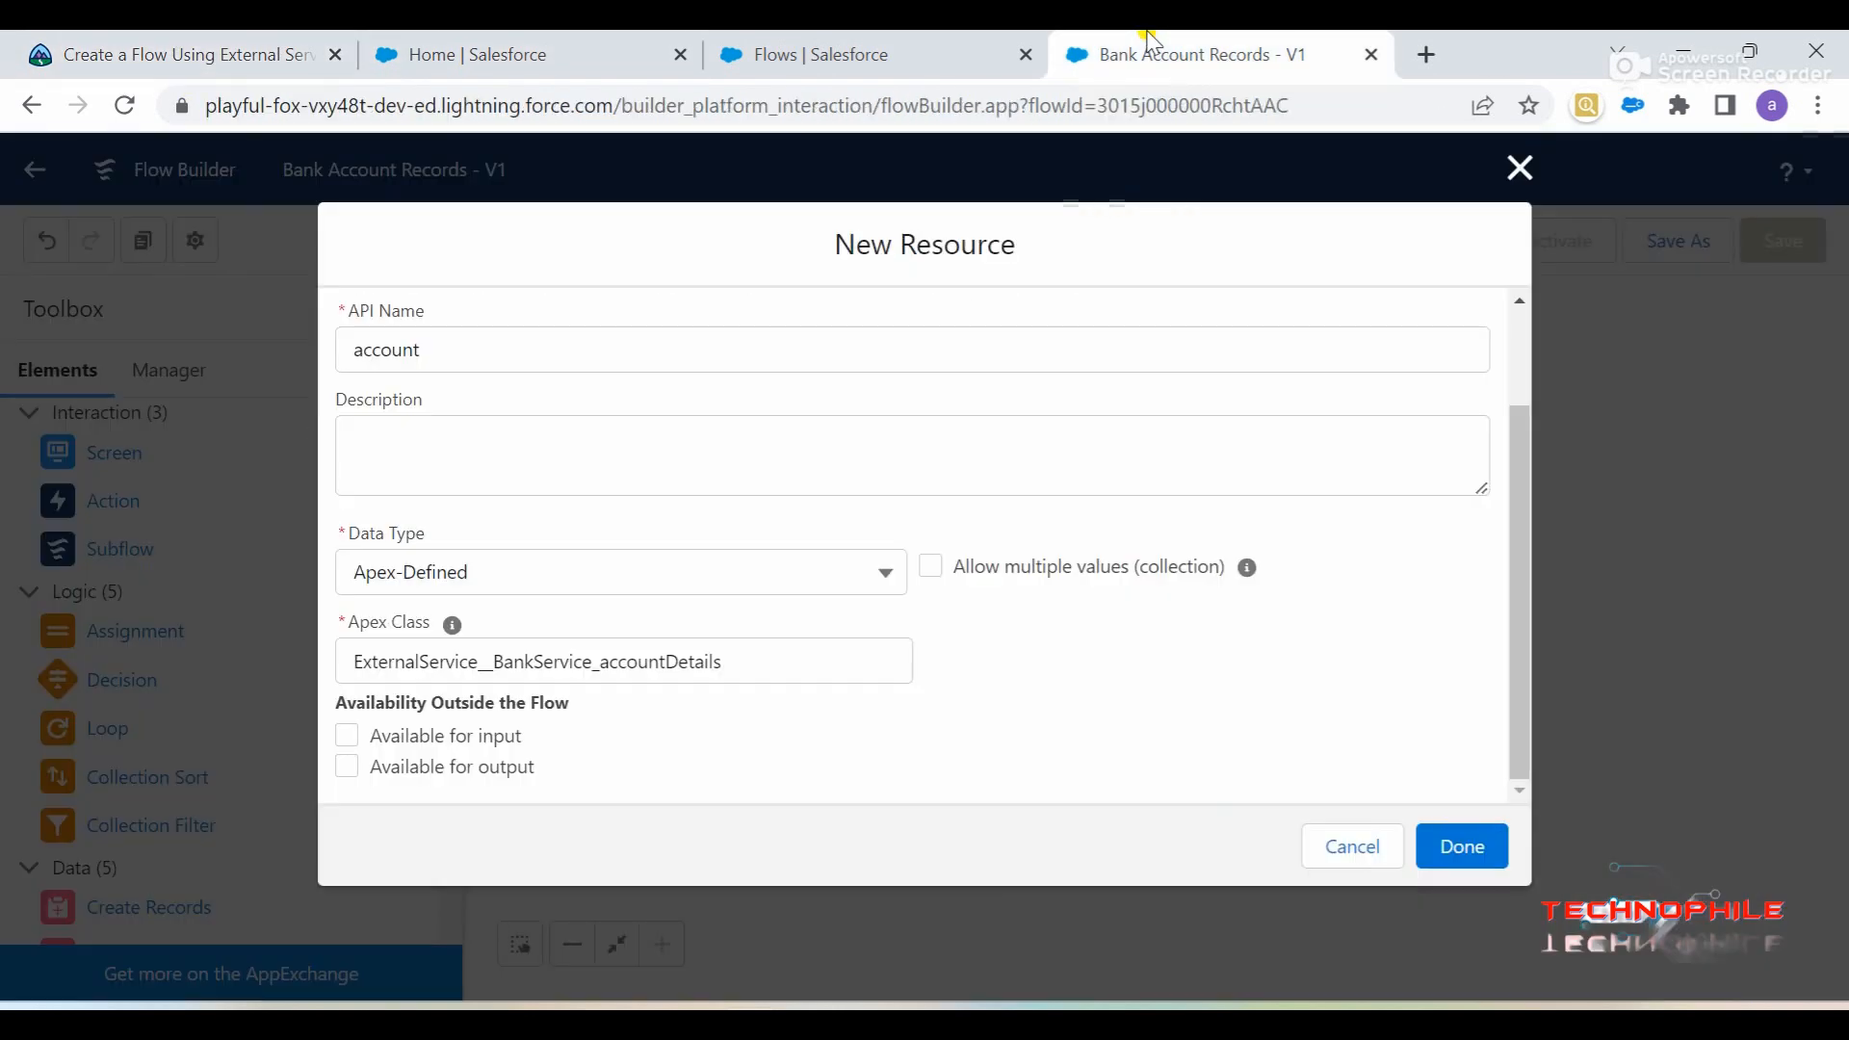
left_click(349, 736)
left_click(346, 768)
left_click(207, 48)
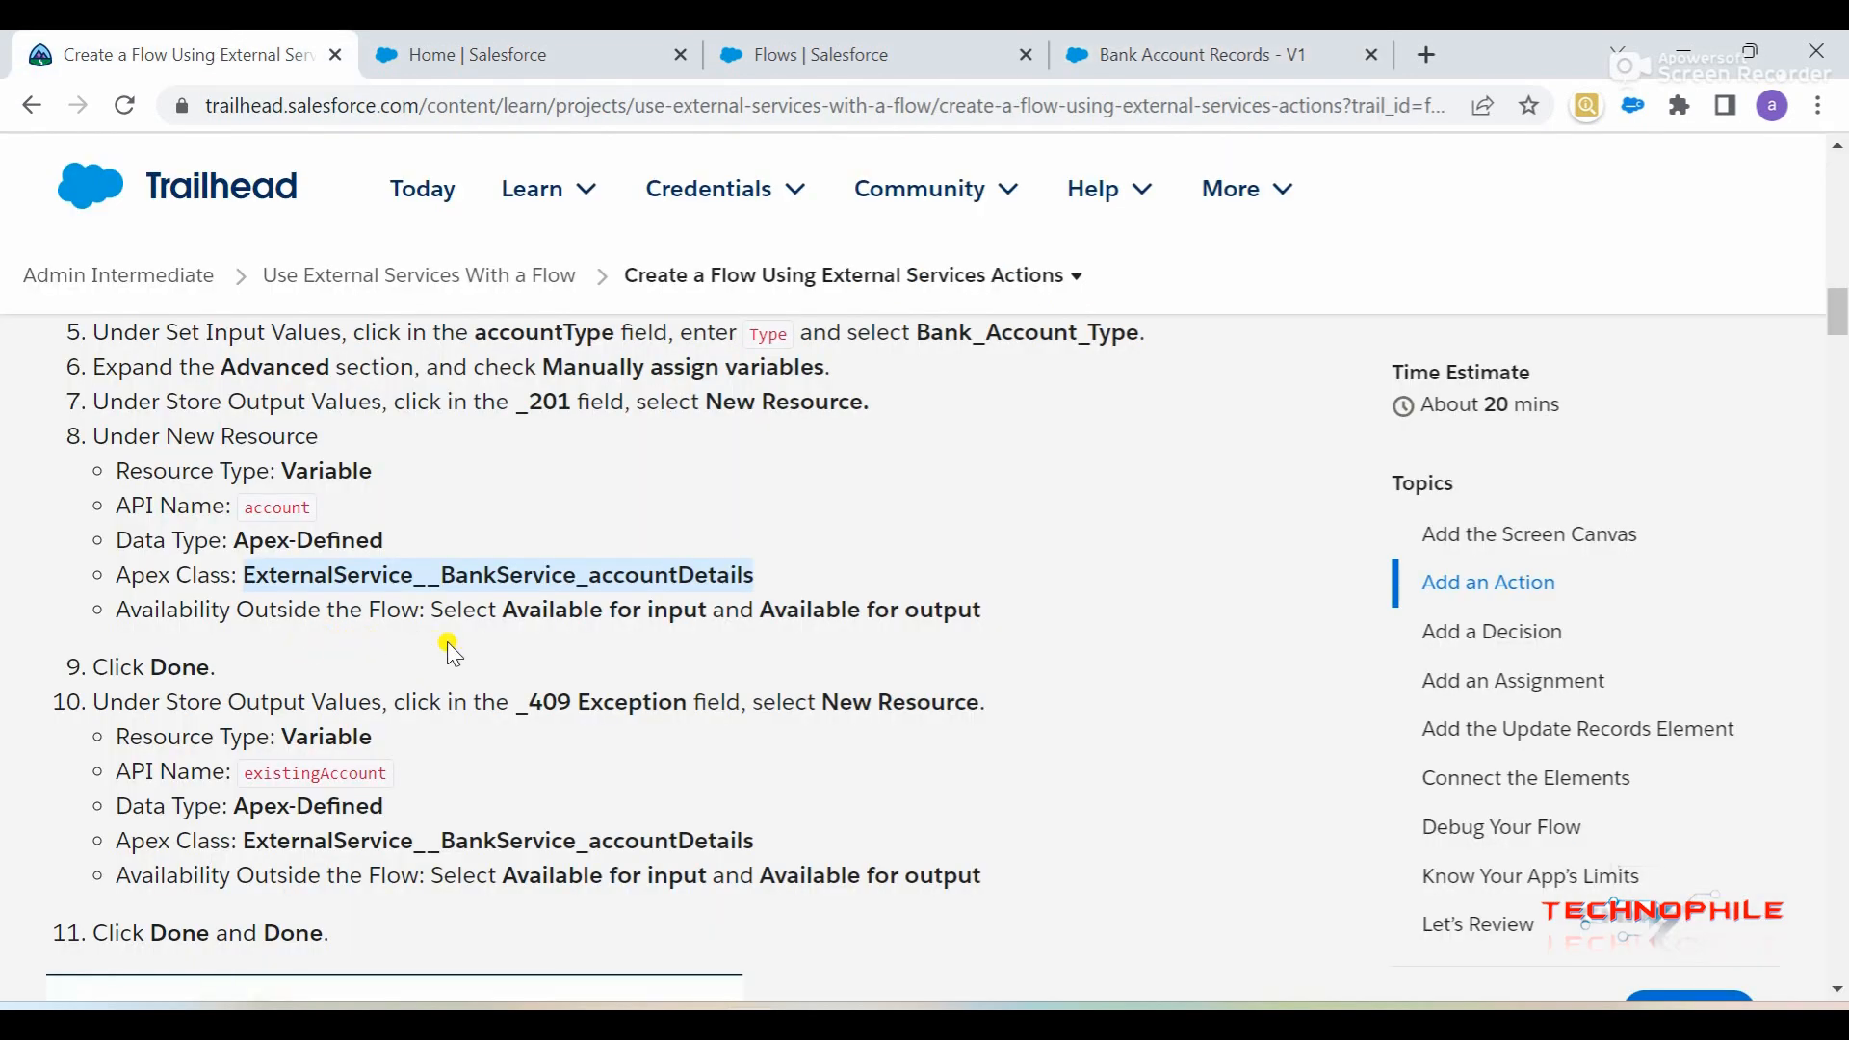
scroll(447, 641, "down", 2)
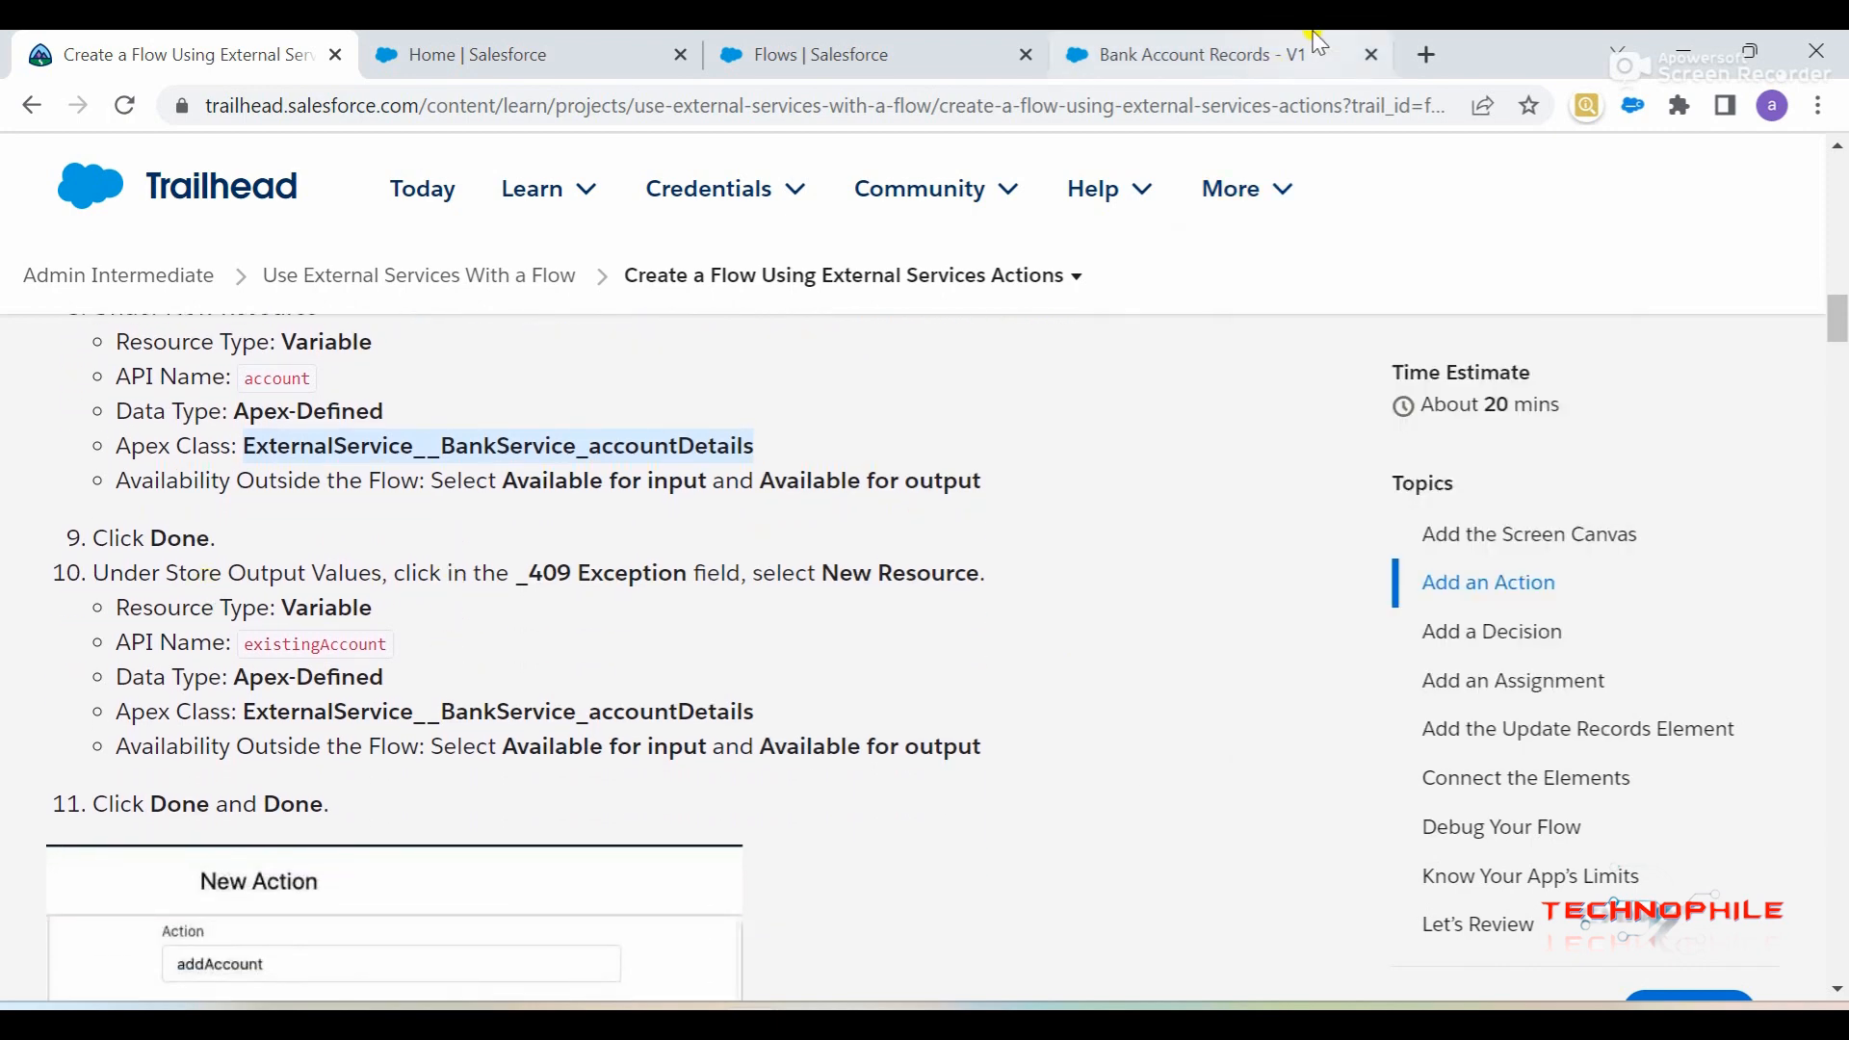
left_click(1317, 42)
left_click(1454, 846)
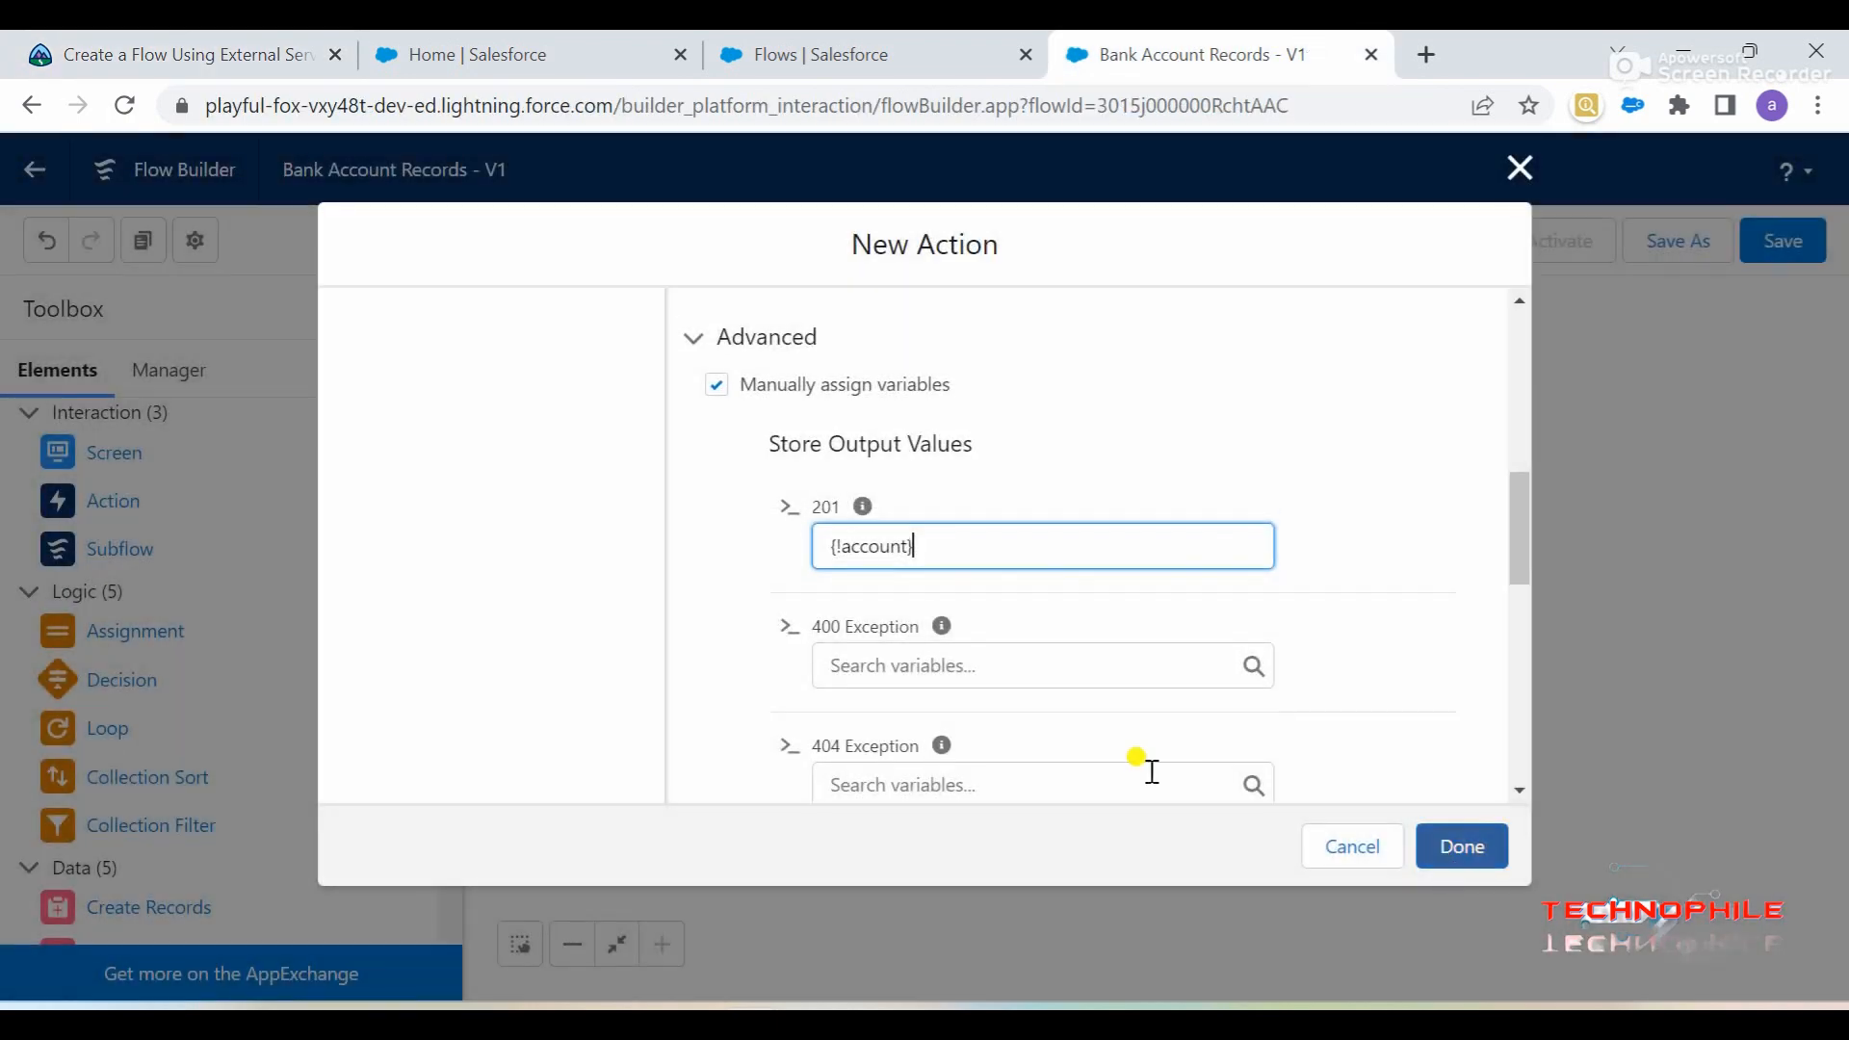
- Look up the 409 Exception instructions in Trailhead and copy the API name "existingAccount"
scroll(896, 578, "down", 1)
left_click(246, 43)
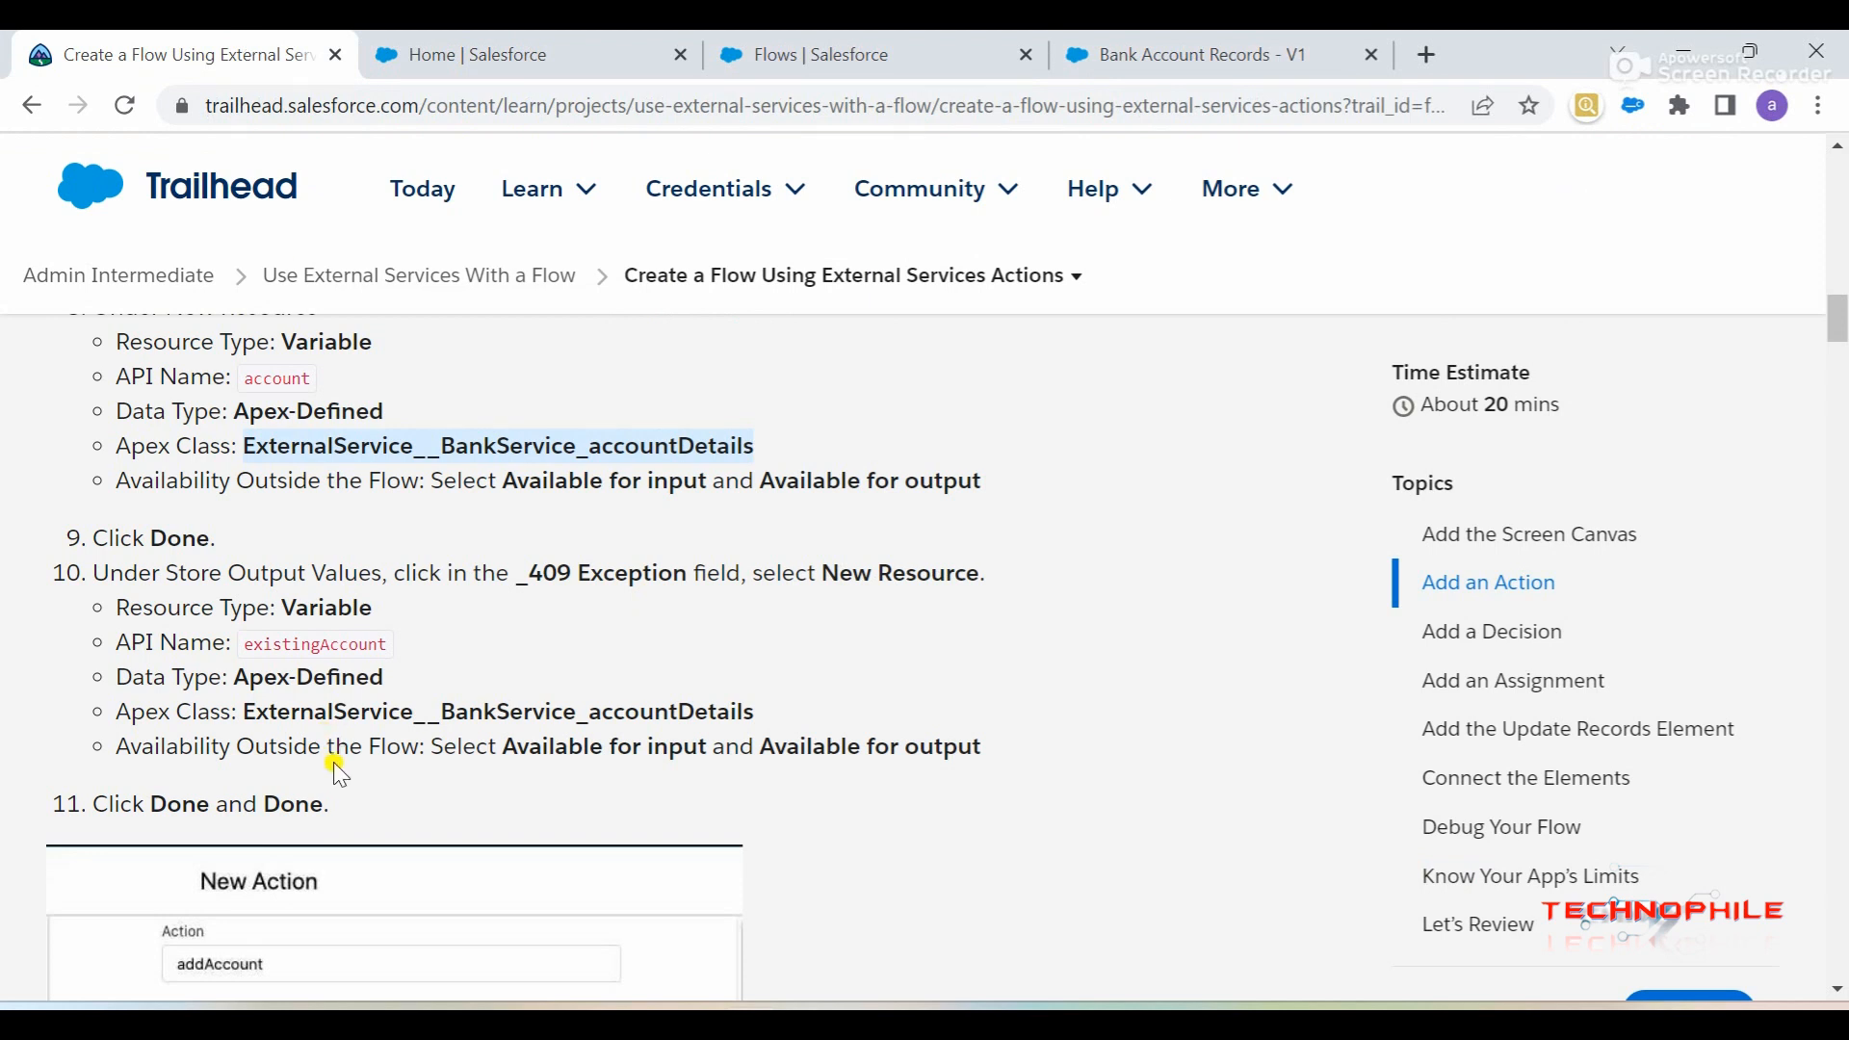
scroll(331, 765, "down", 2)
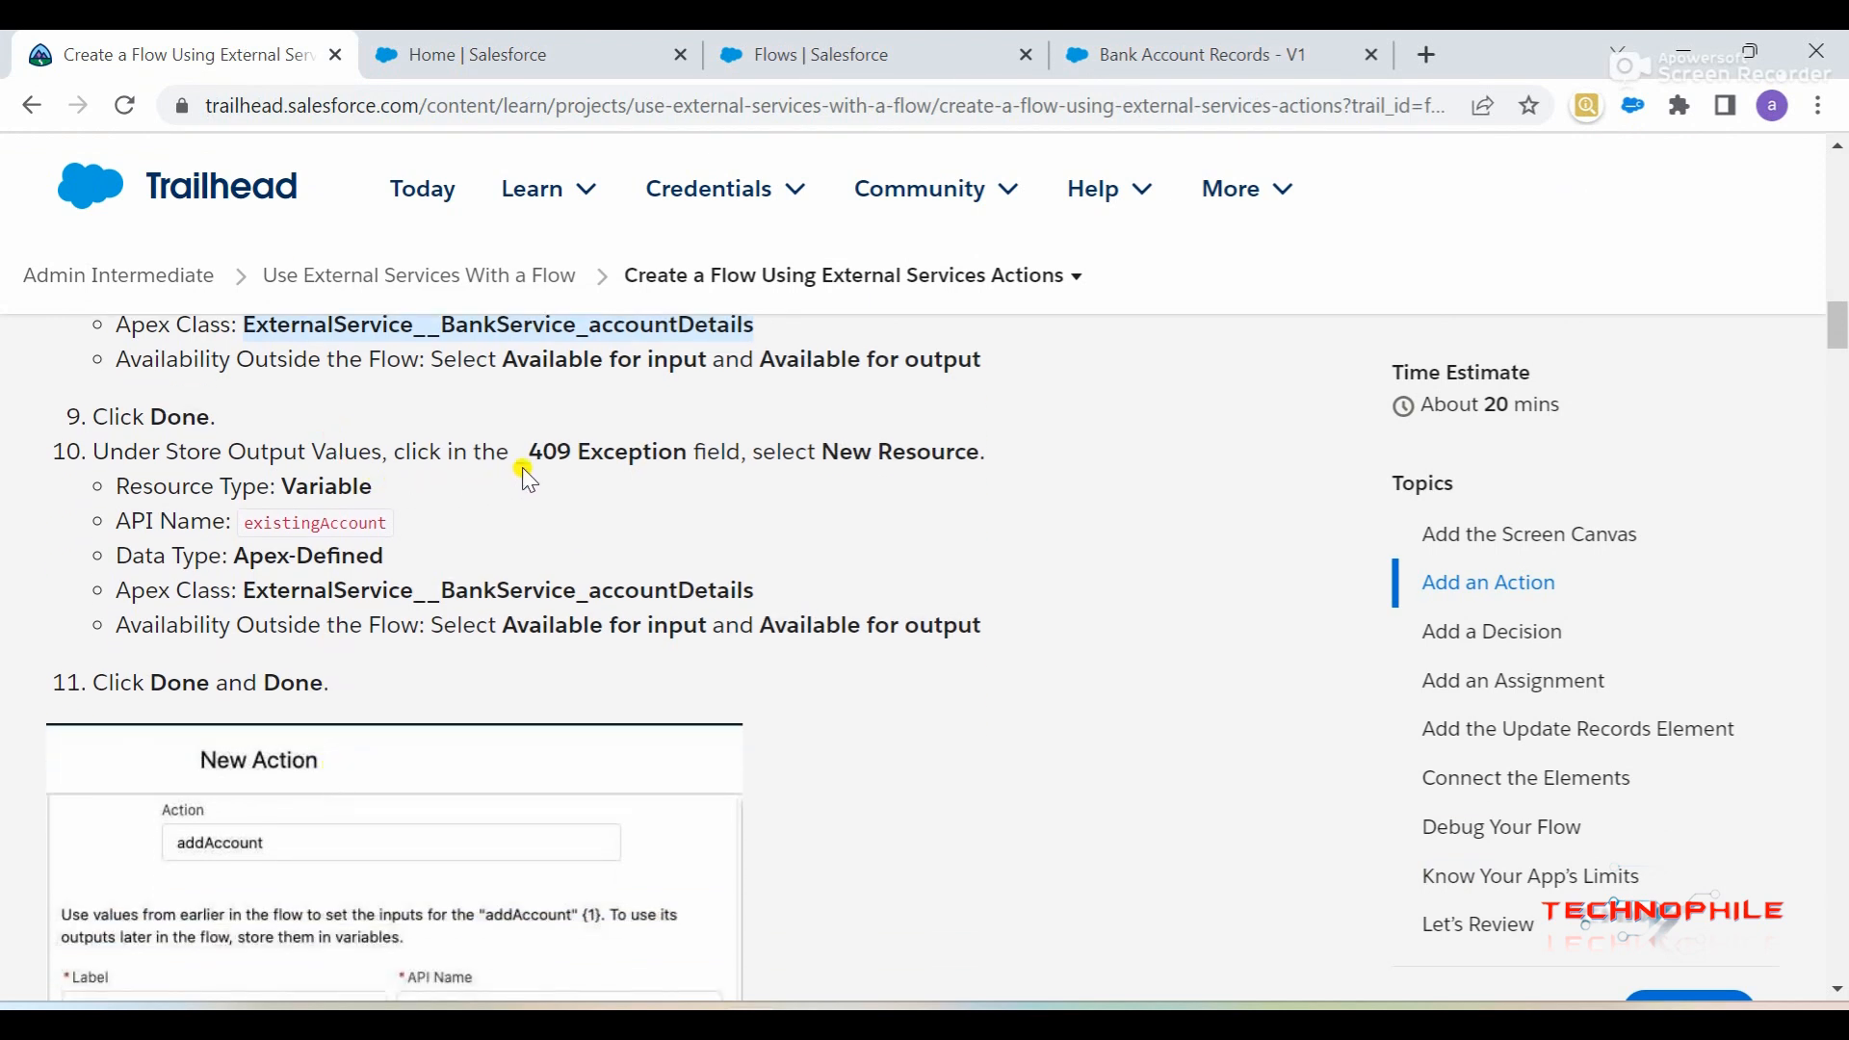
double_click(310, 523)
key("ctrl+c")
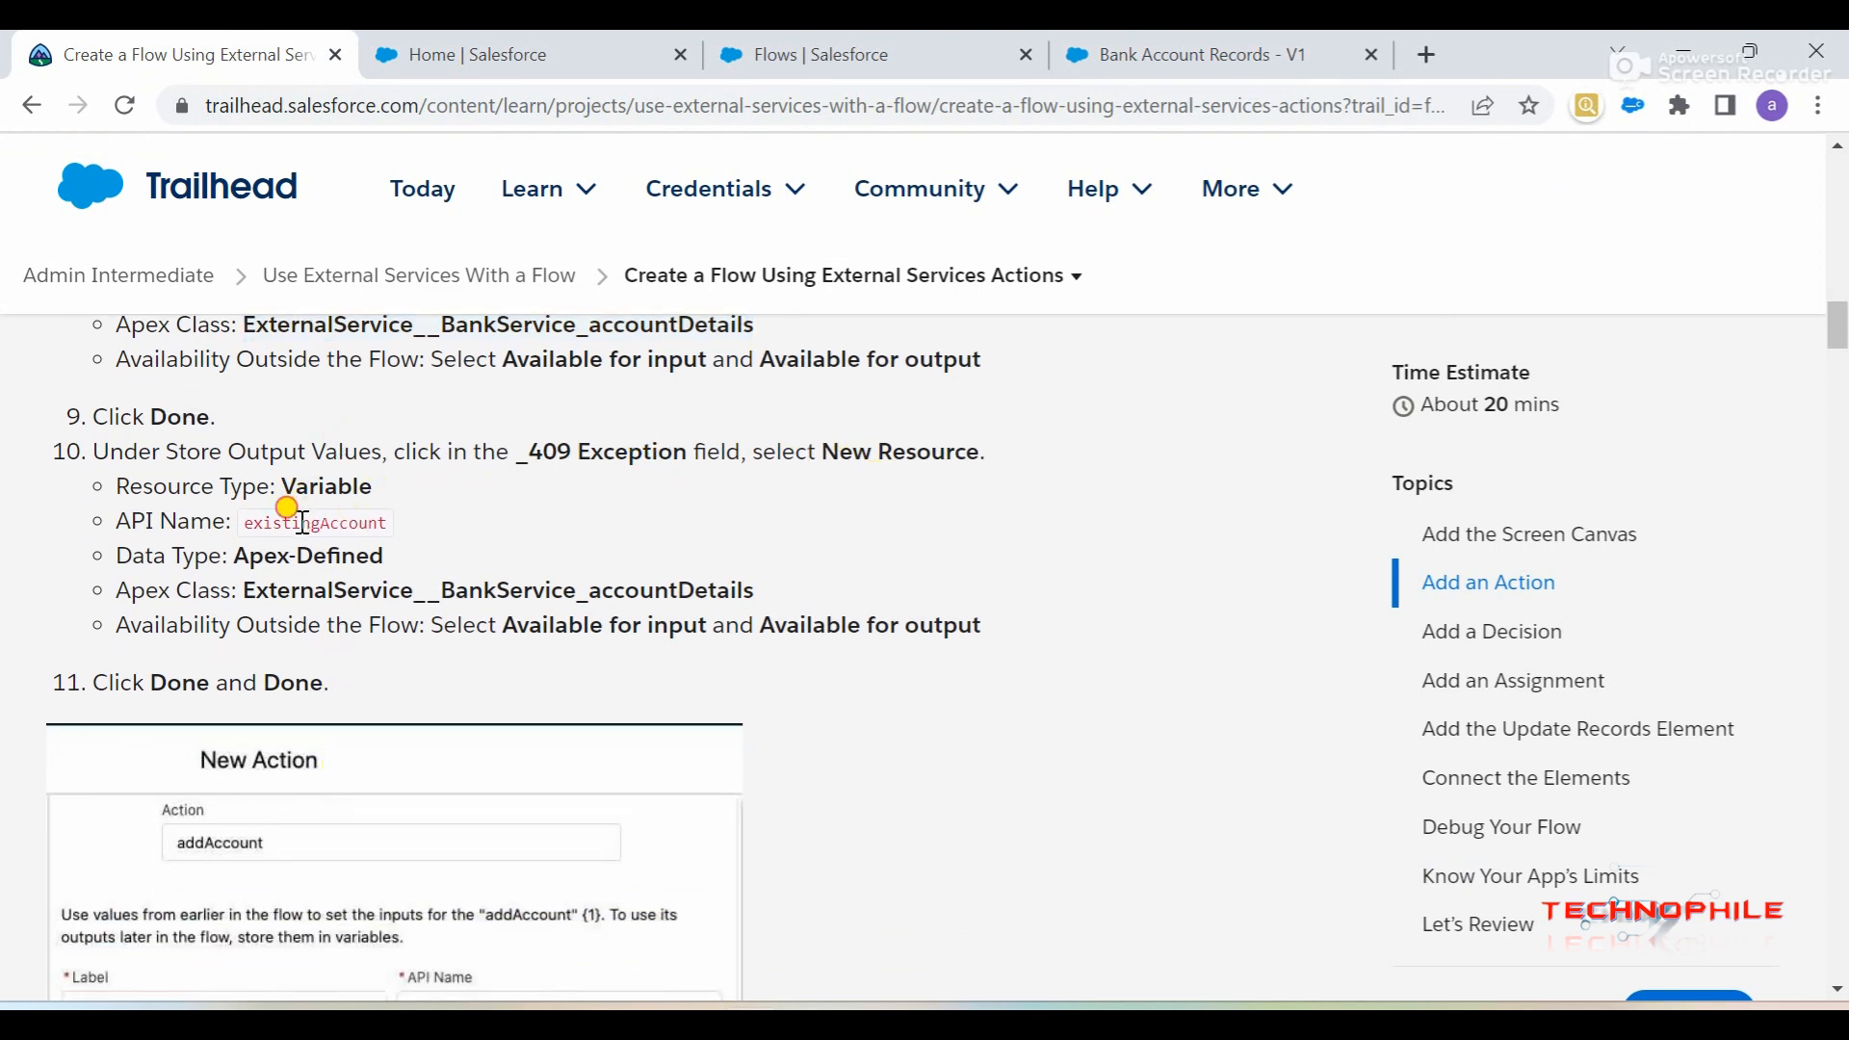
- Start a new Variable resource for the 409 Exception output and give it the copied API name existingAccount
left_click(1136, 44)
scroll(1001, 645, "down", 3)
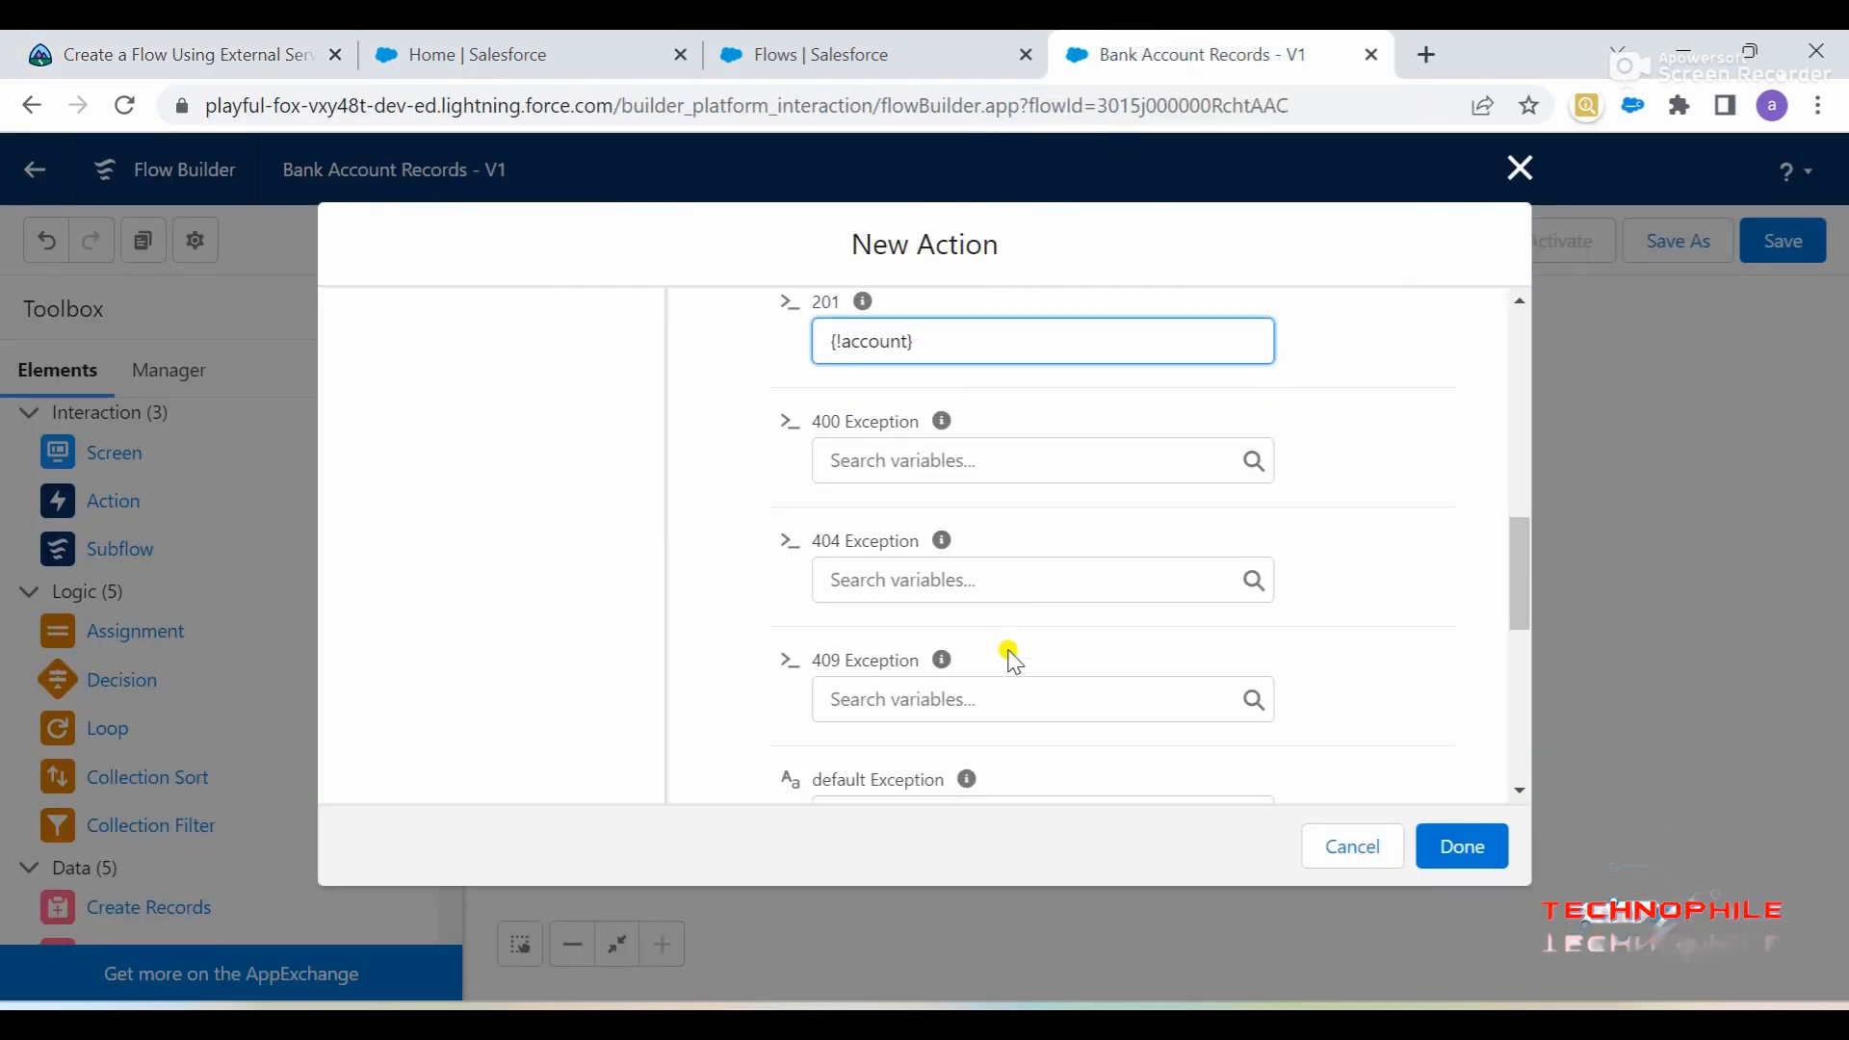
left_click(937, 590)
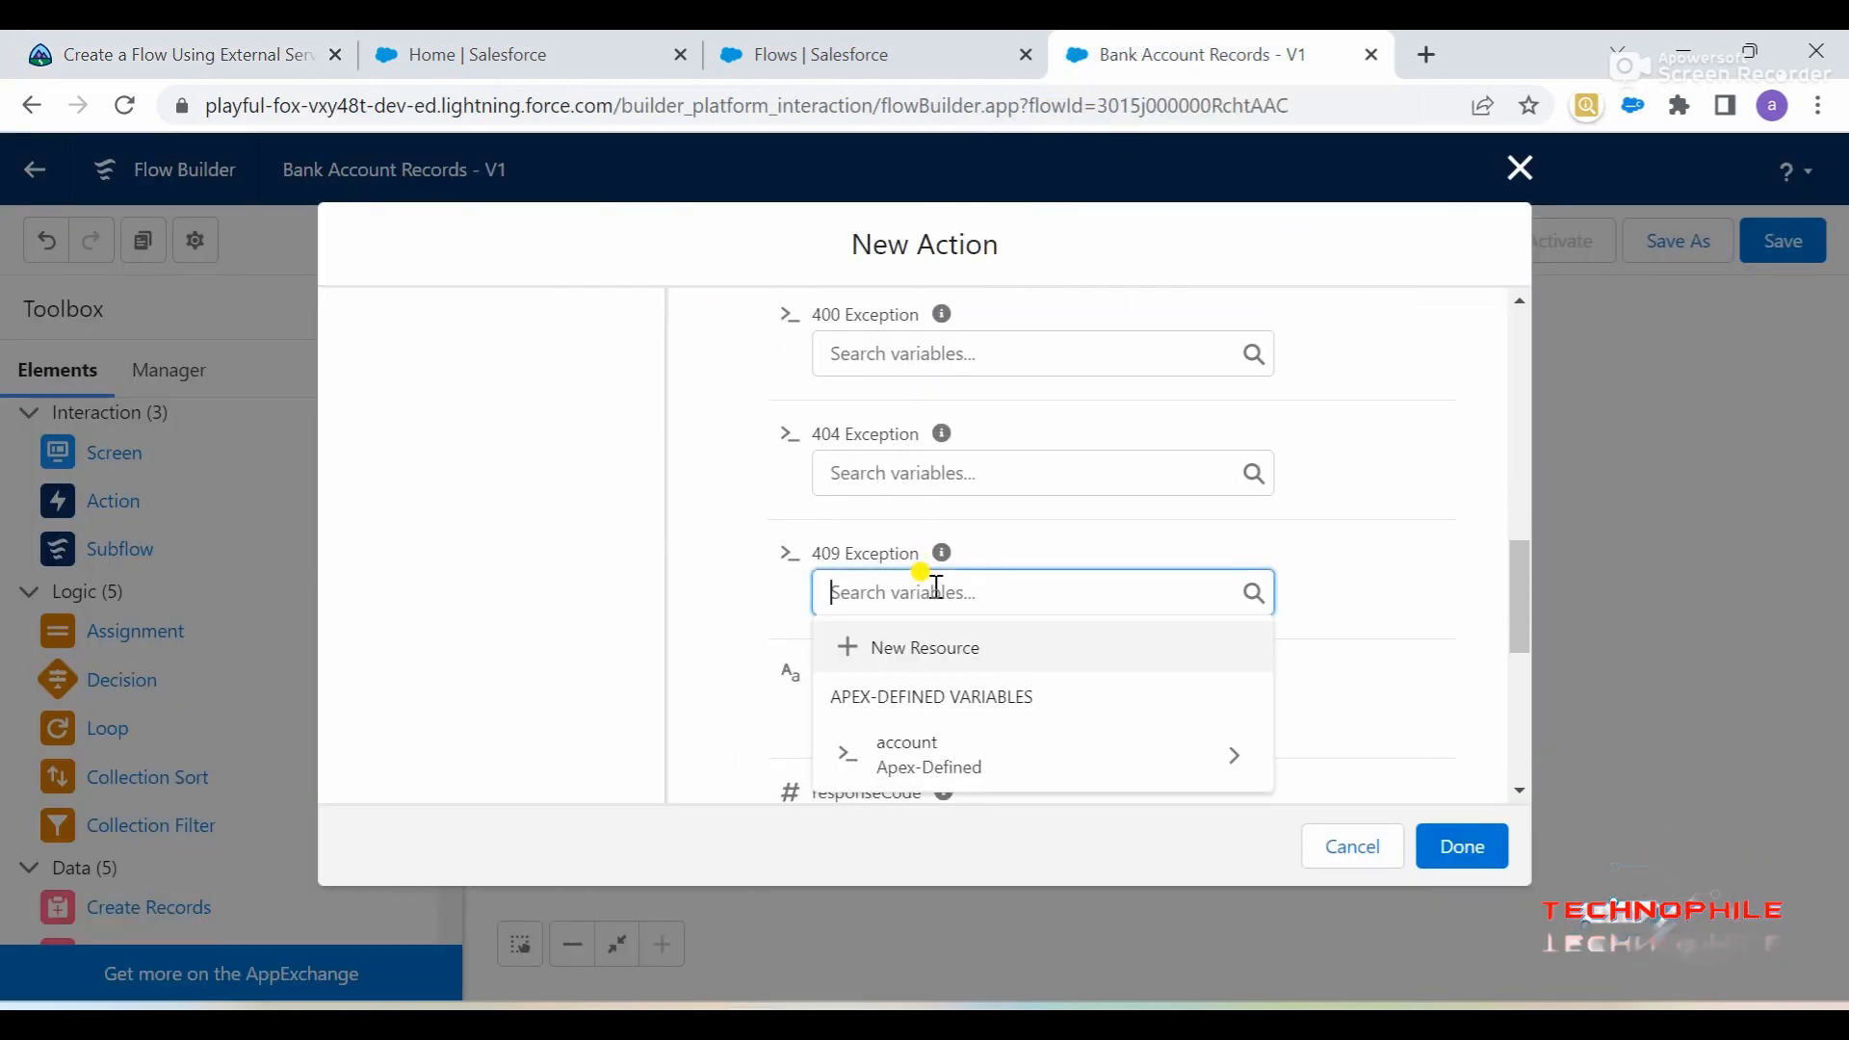
left_click(936, 663)
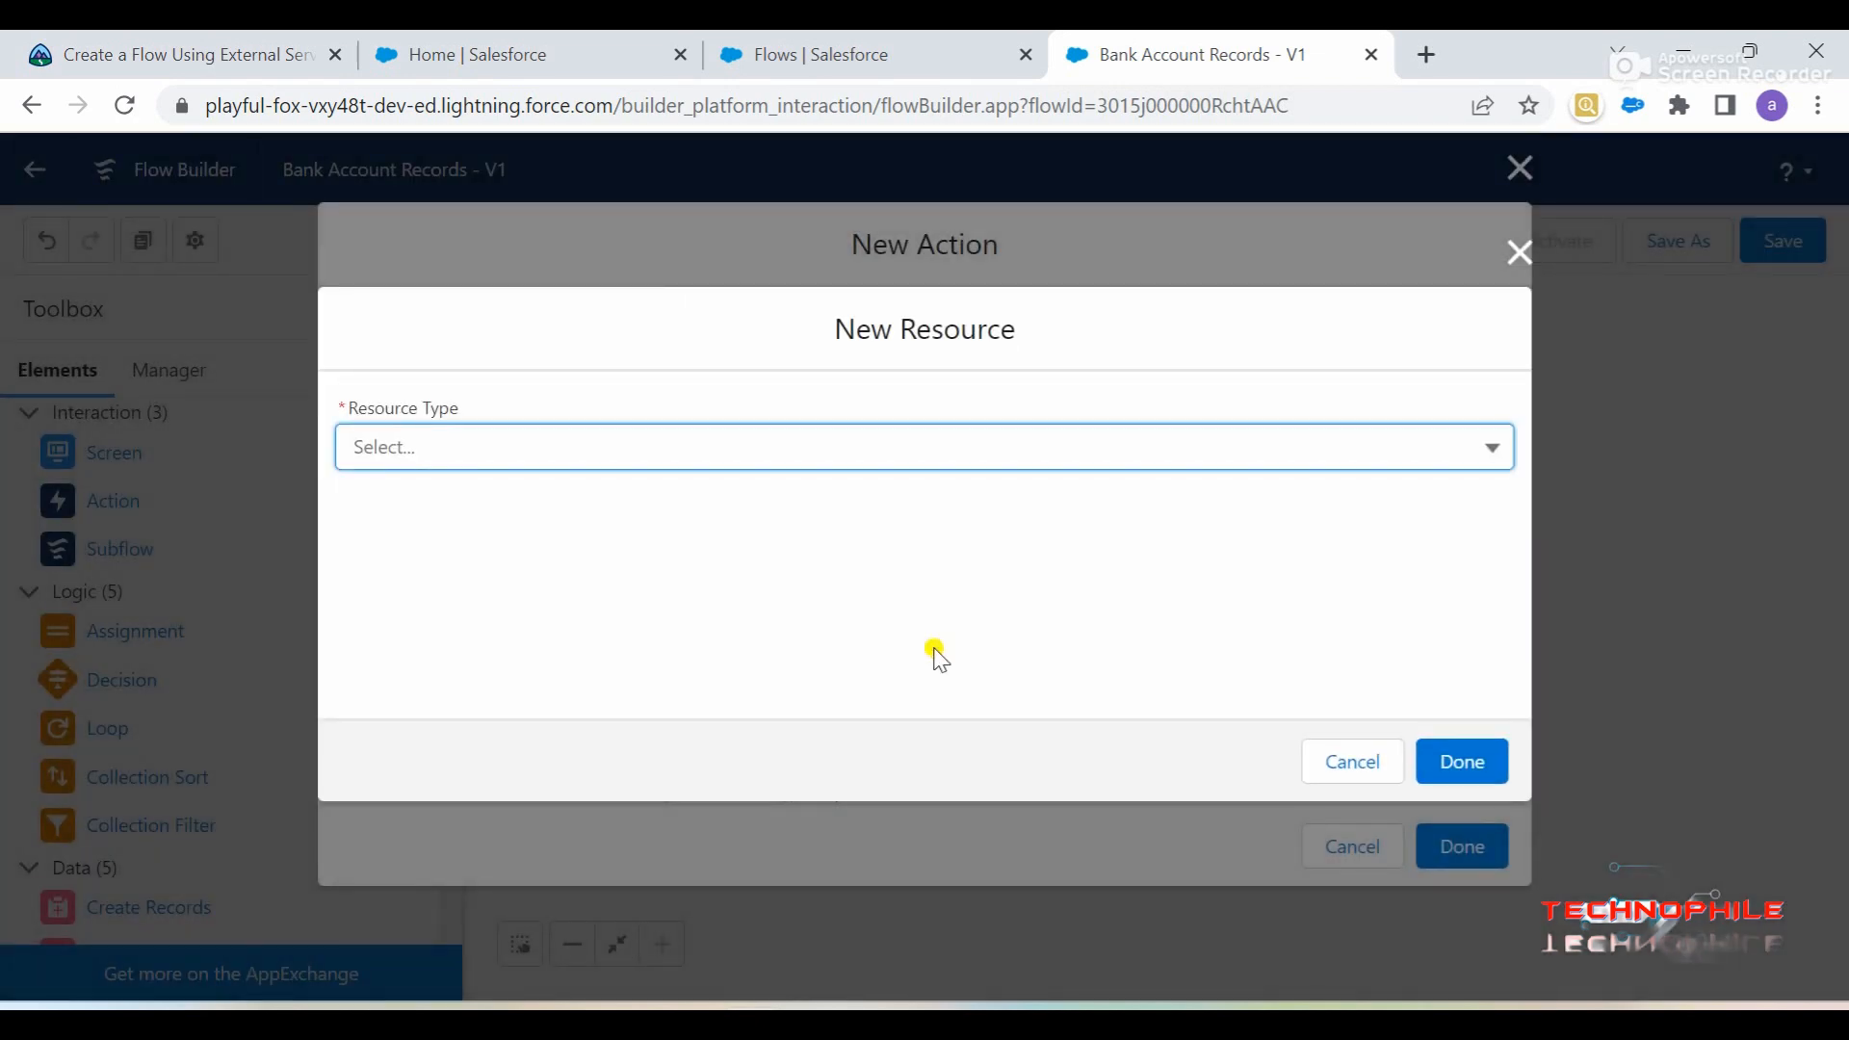
left_click(248, 43)
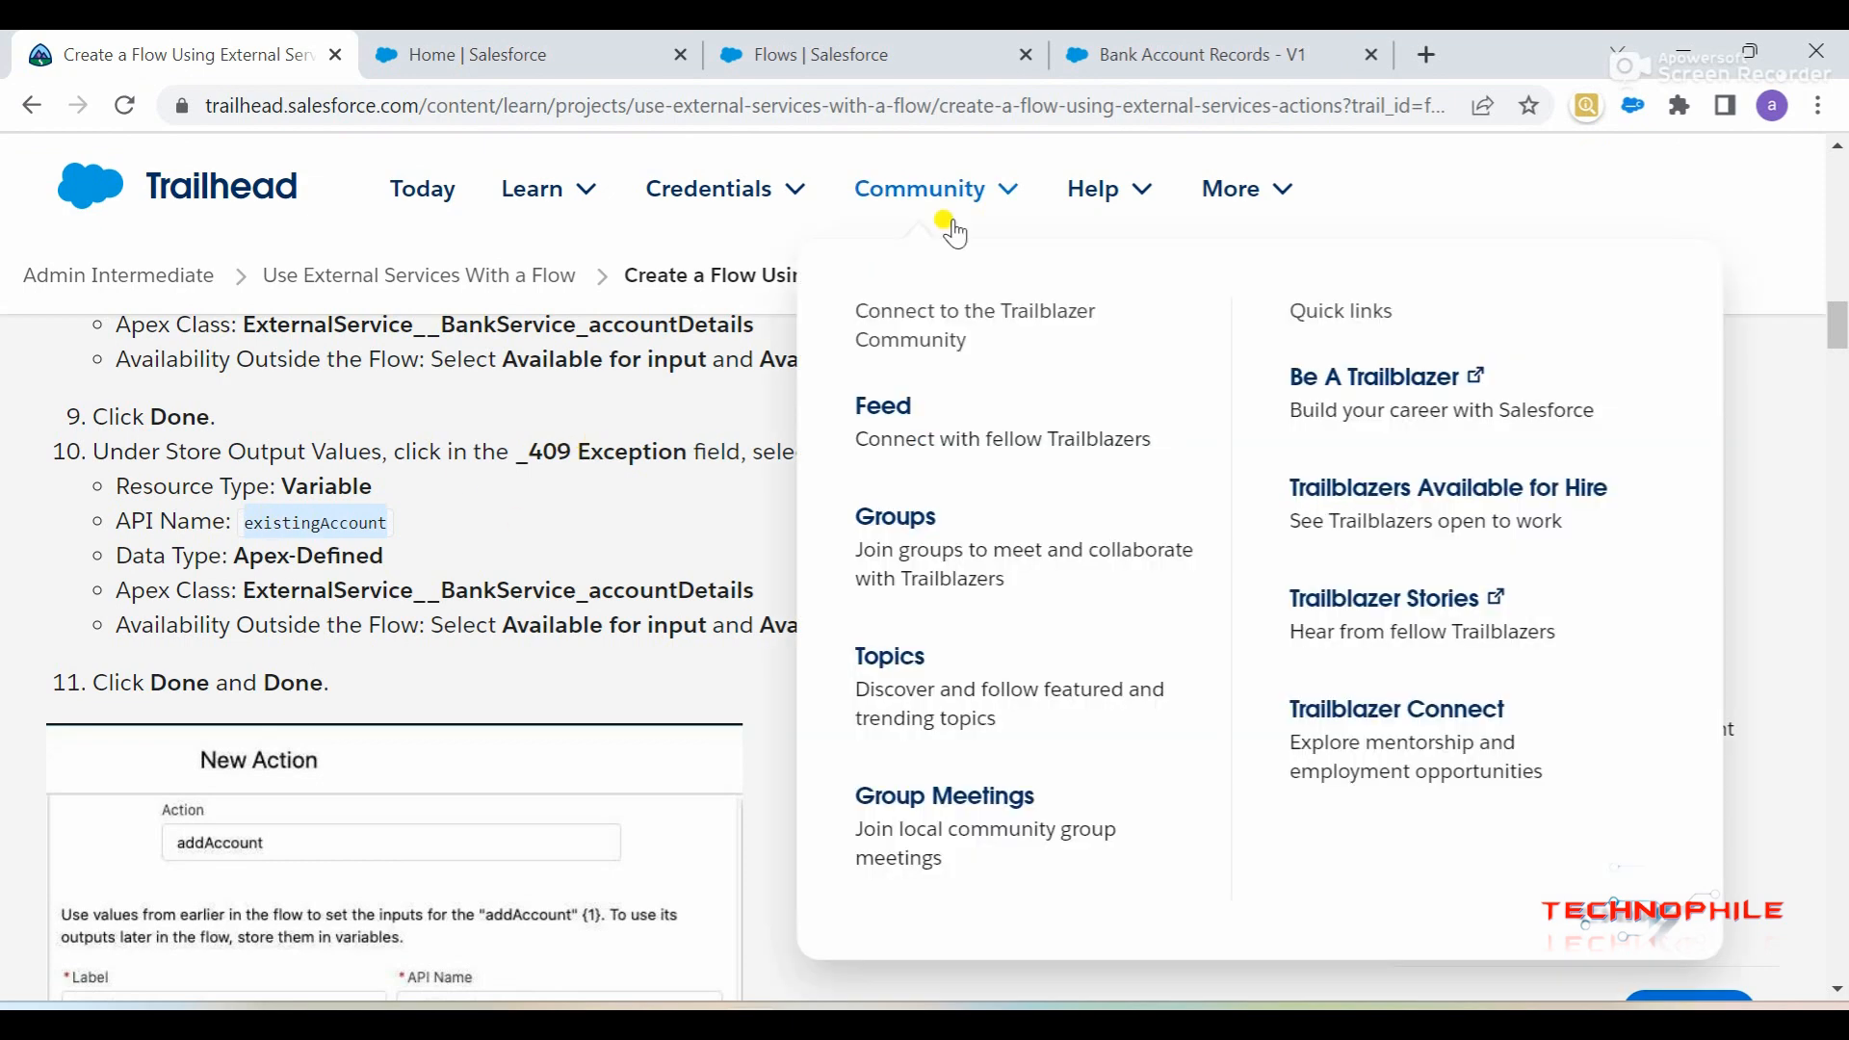
left_click(1286, 48)
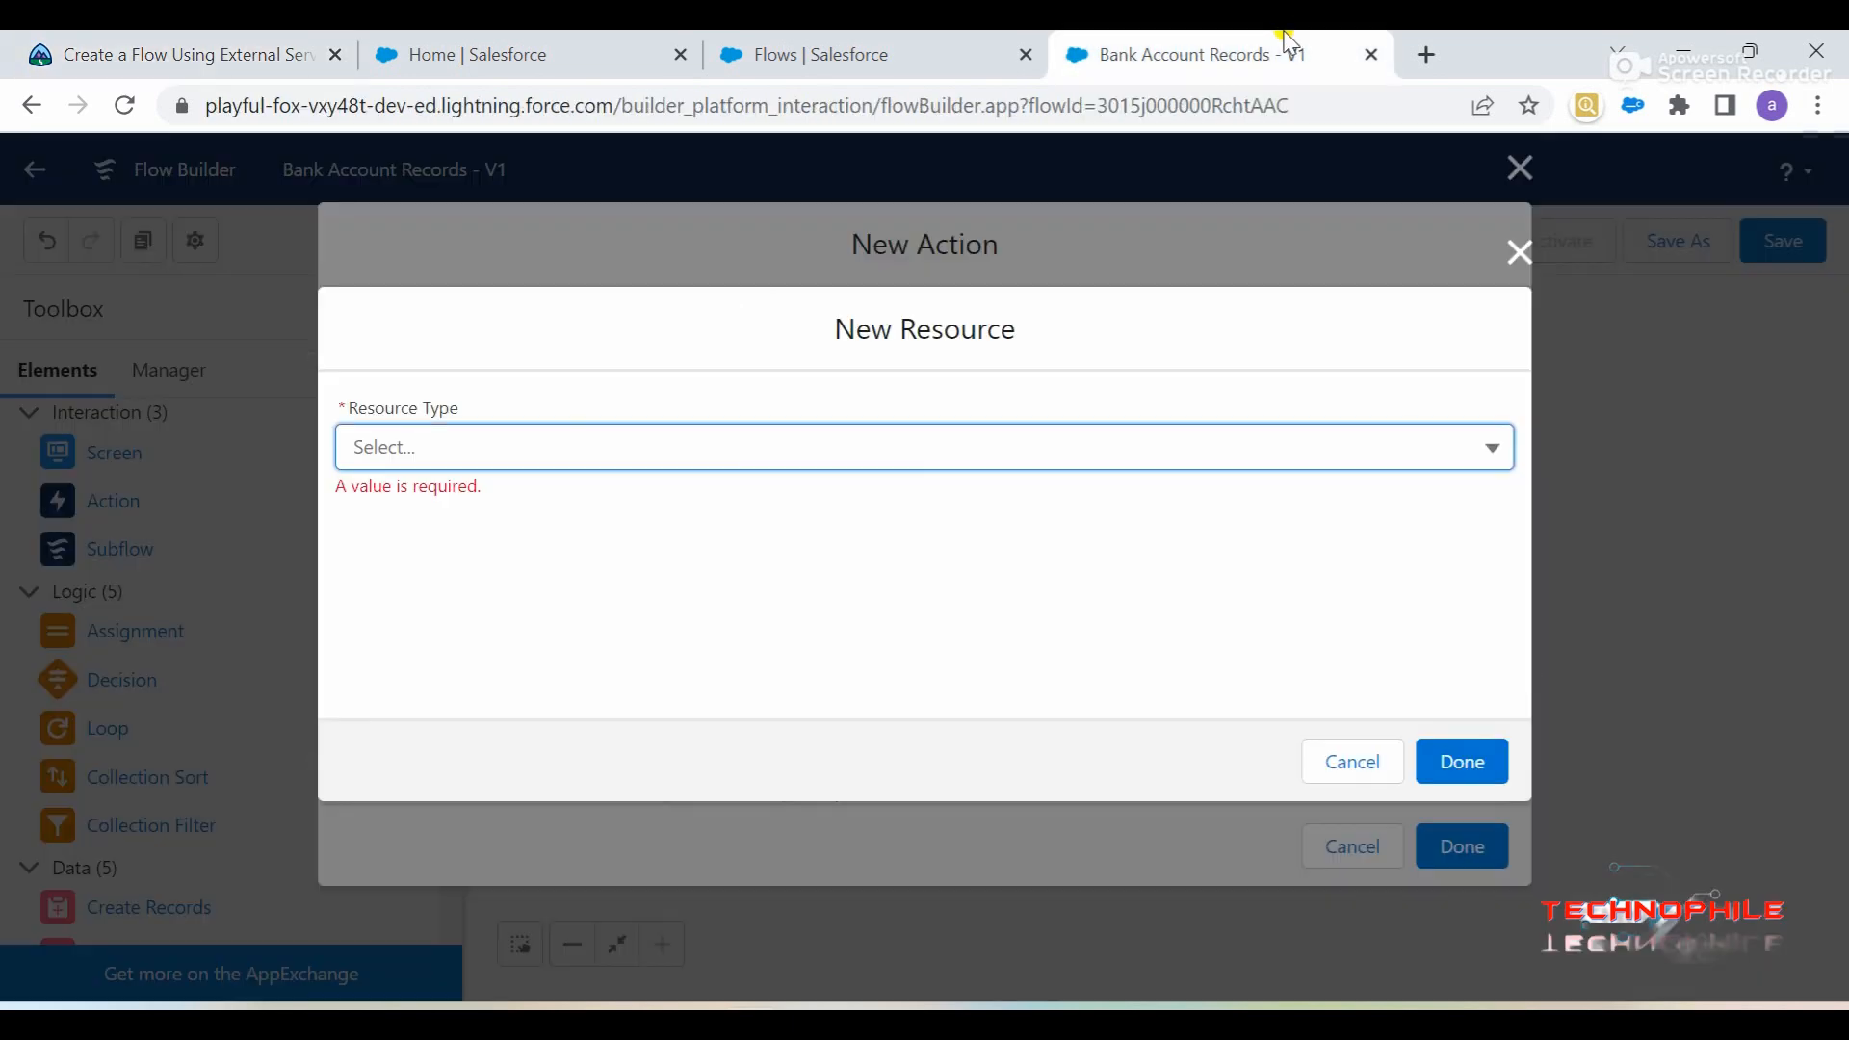
left_click(647, 445)
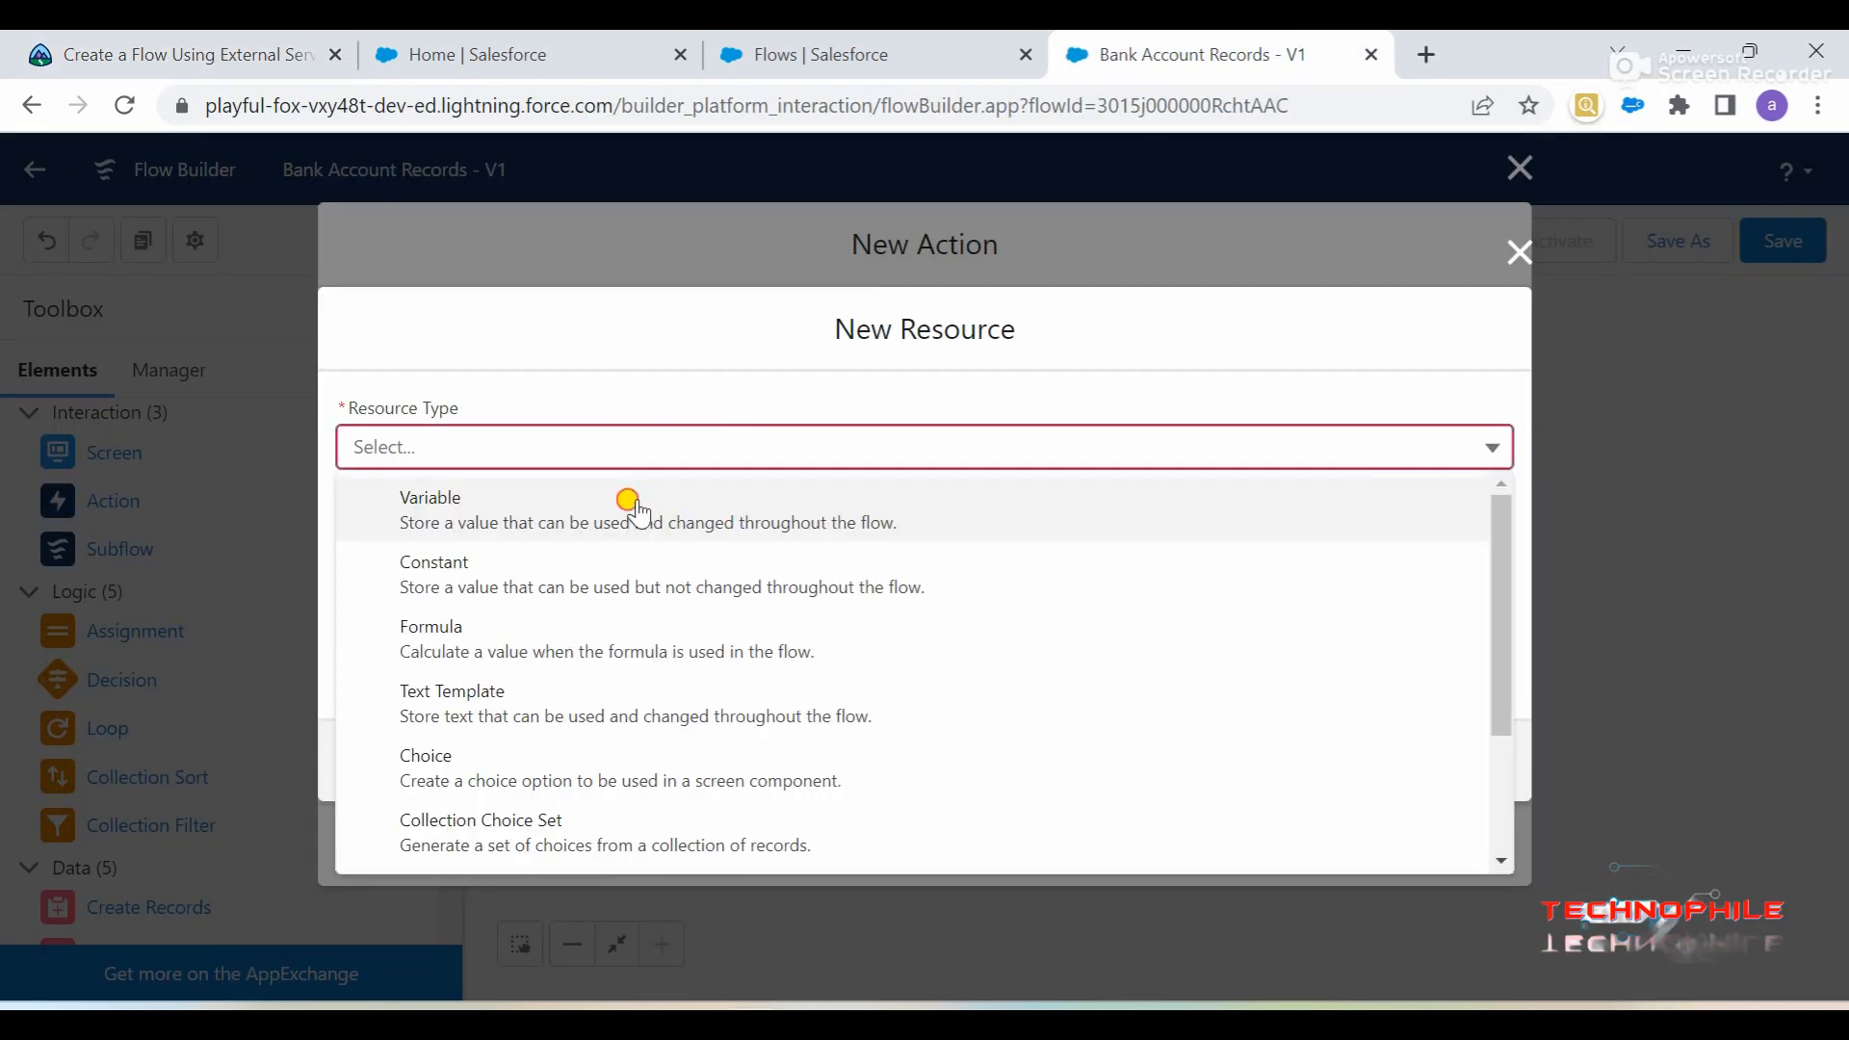
left_click(637, 501)
left_click(621, 510)
key("ctrl+v")
left_click(734, 454)
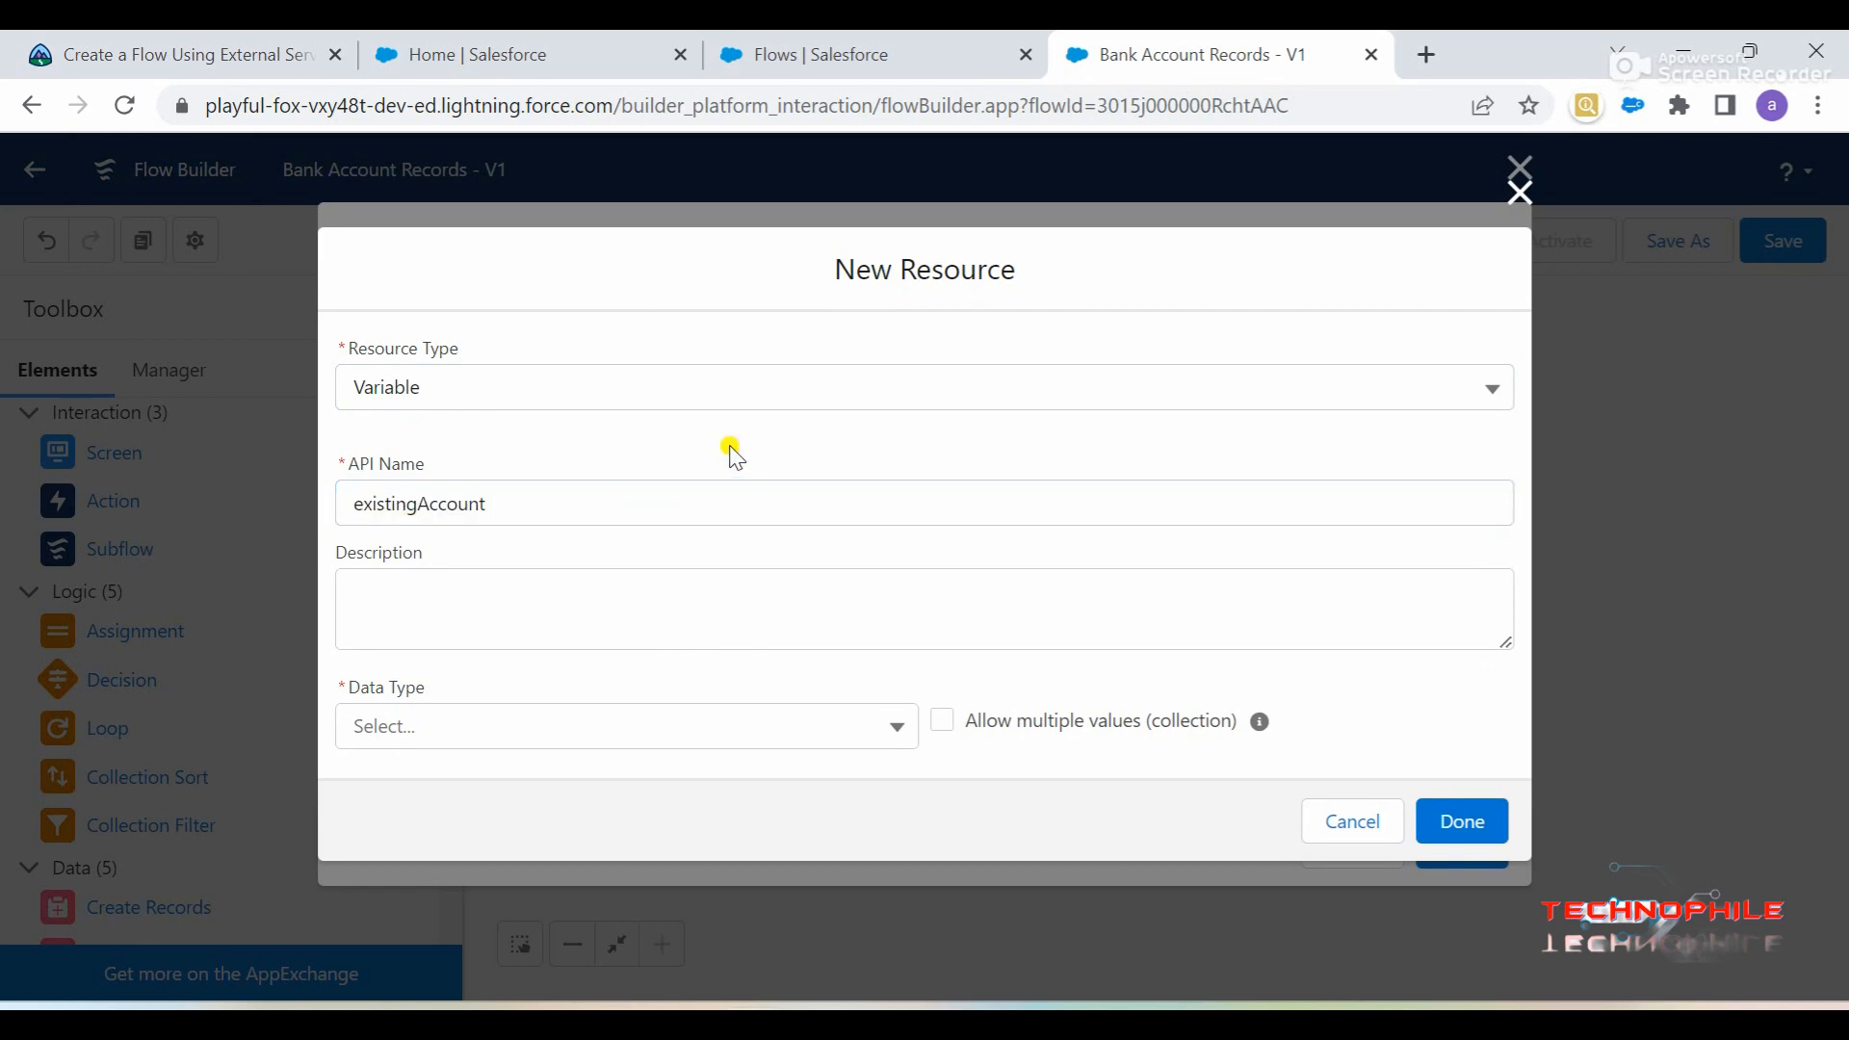
- Copy the Apex class name ExternalService__BankService_accountDetails from the 409 Exception instructions in Trailhead and return to the new resource
left_click(362, 66)
left_click(226, 32)
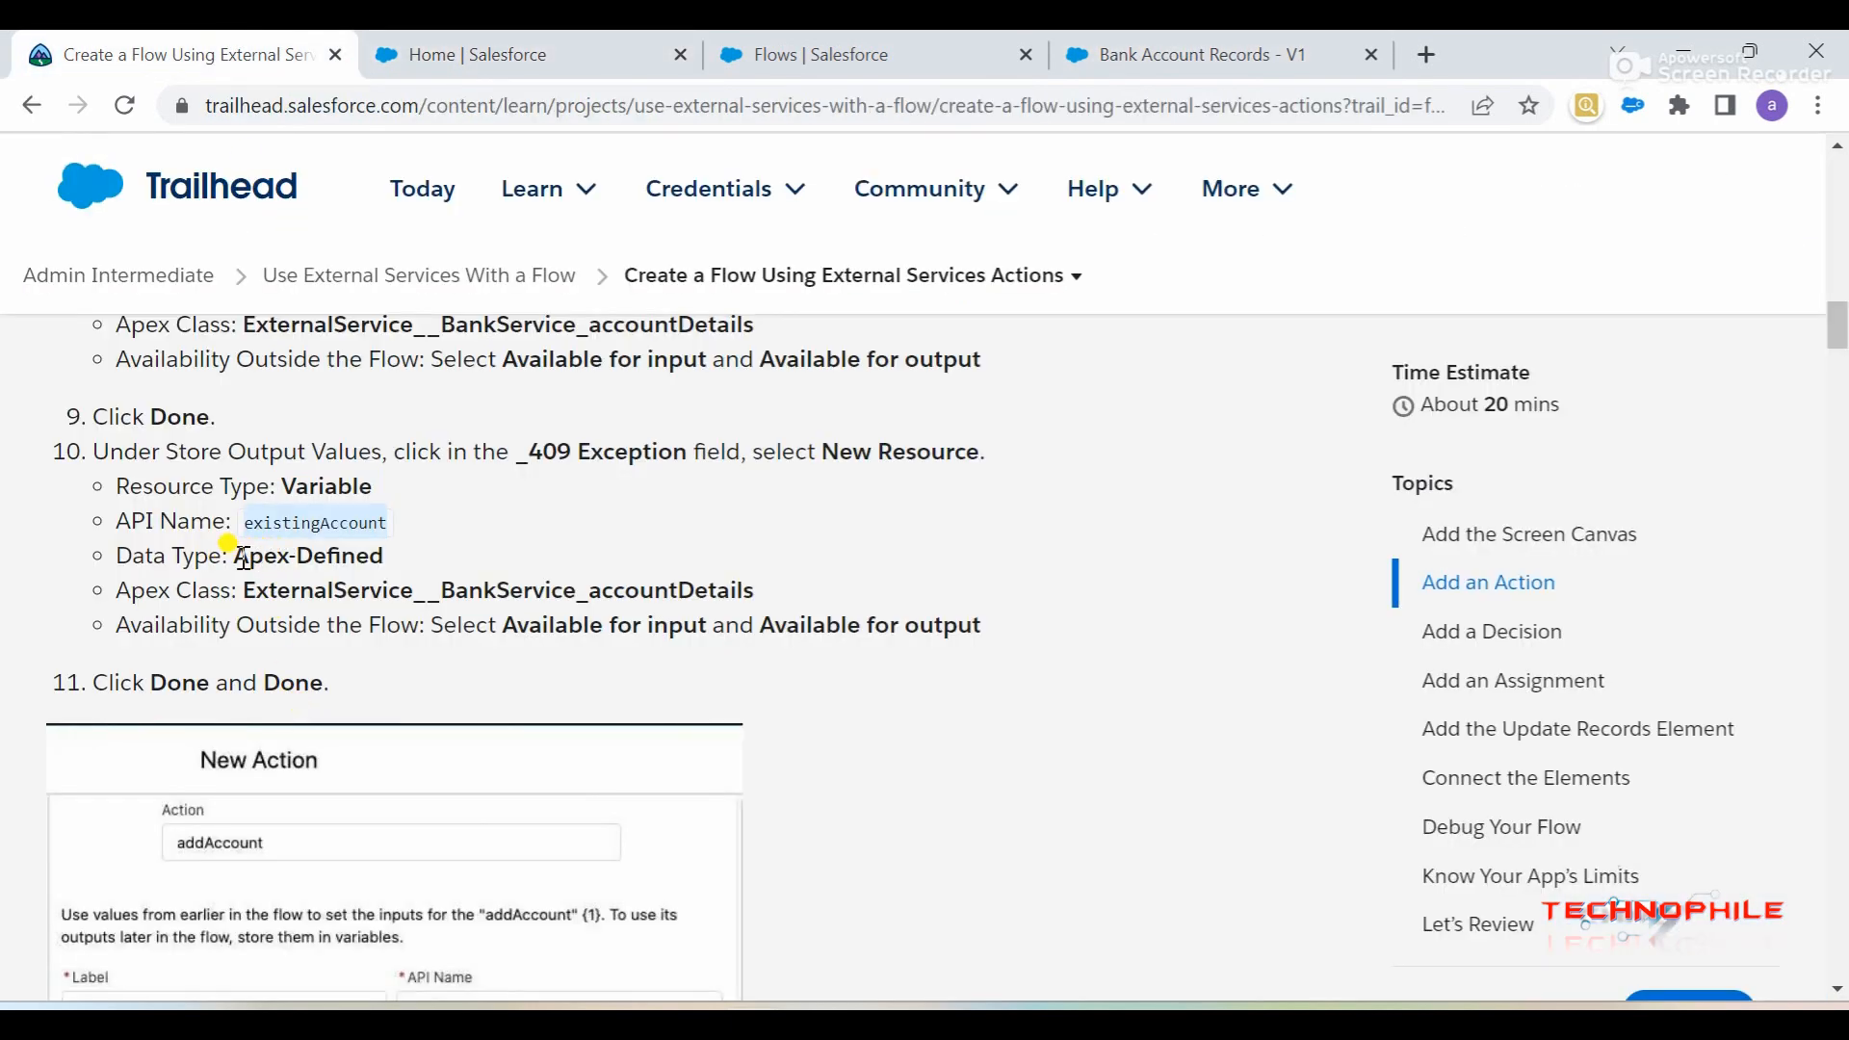
left_click_drag(244, 590, 755, 591)
key("ctrl+c")
left_click(1230, 41)
- Set the existingAccount variable's data type to Apex-Defined and its Apex class to ExternalService__BankService_accountDetails
left_click(607, 729)
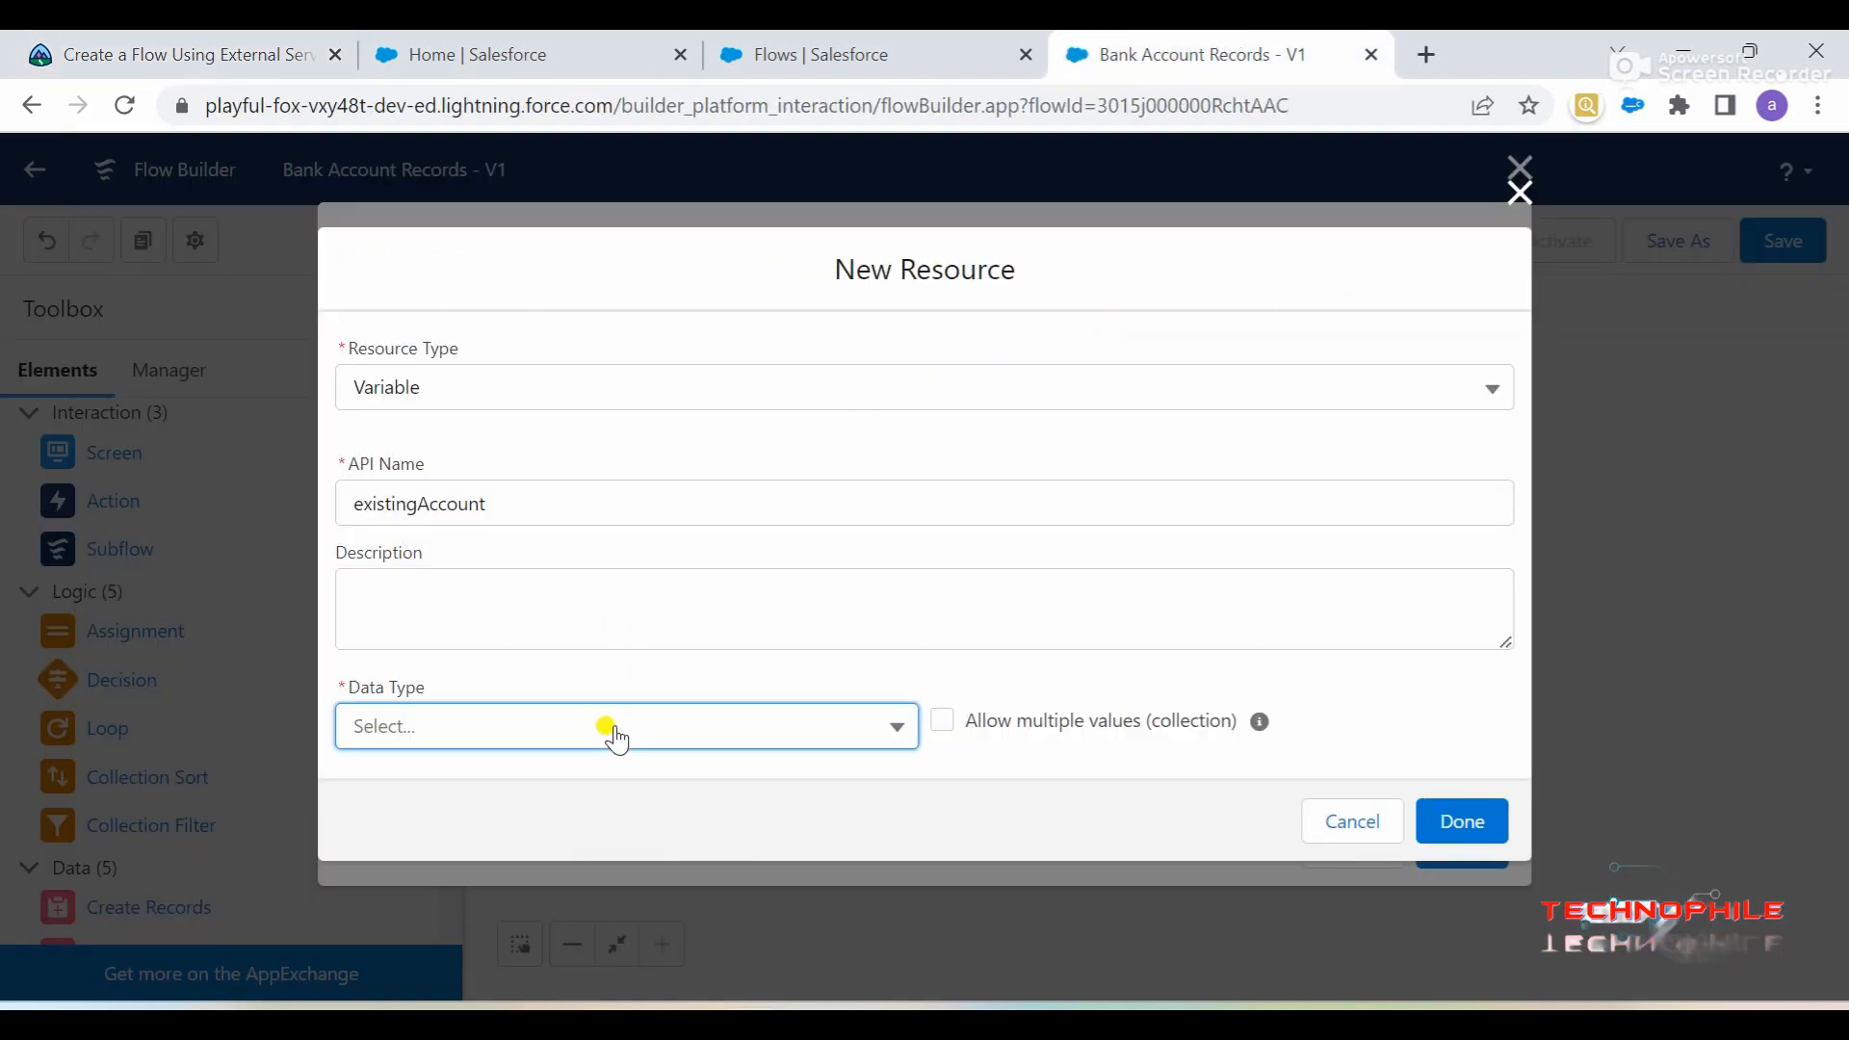
scroll(614, 732, "down", 3)
left_click(549, 674)
scroll(807, 717, "down", 1)
scroll(808, 718, "down", 1)
left_click(714, 657)
key("ctrl+v")
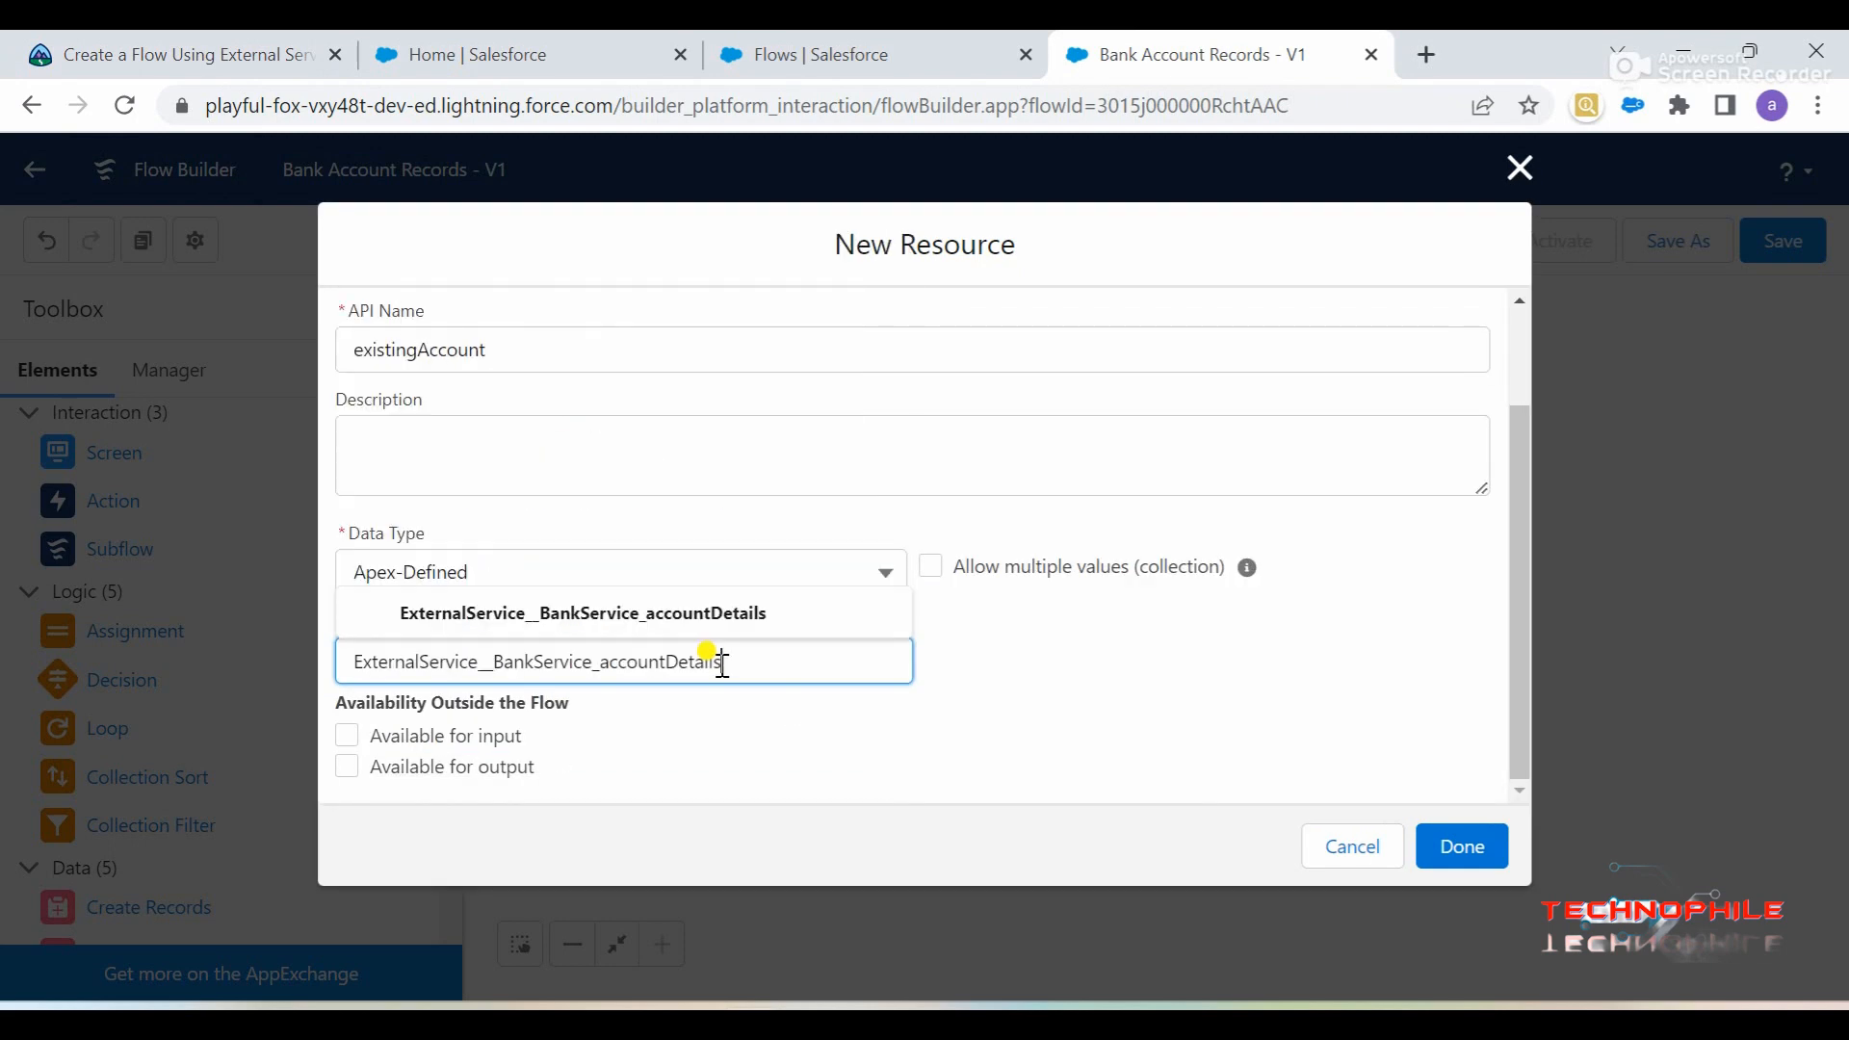
left_click(694, 616)
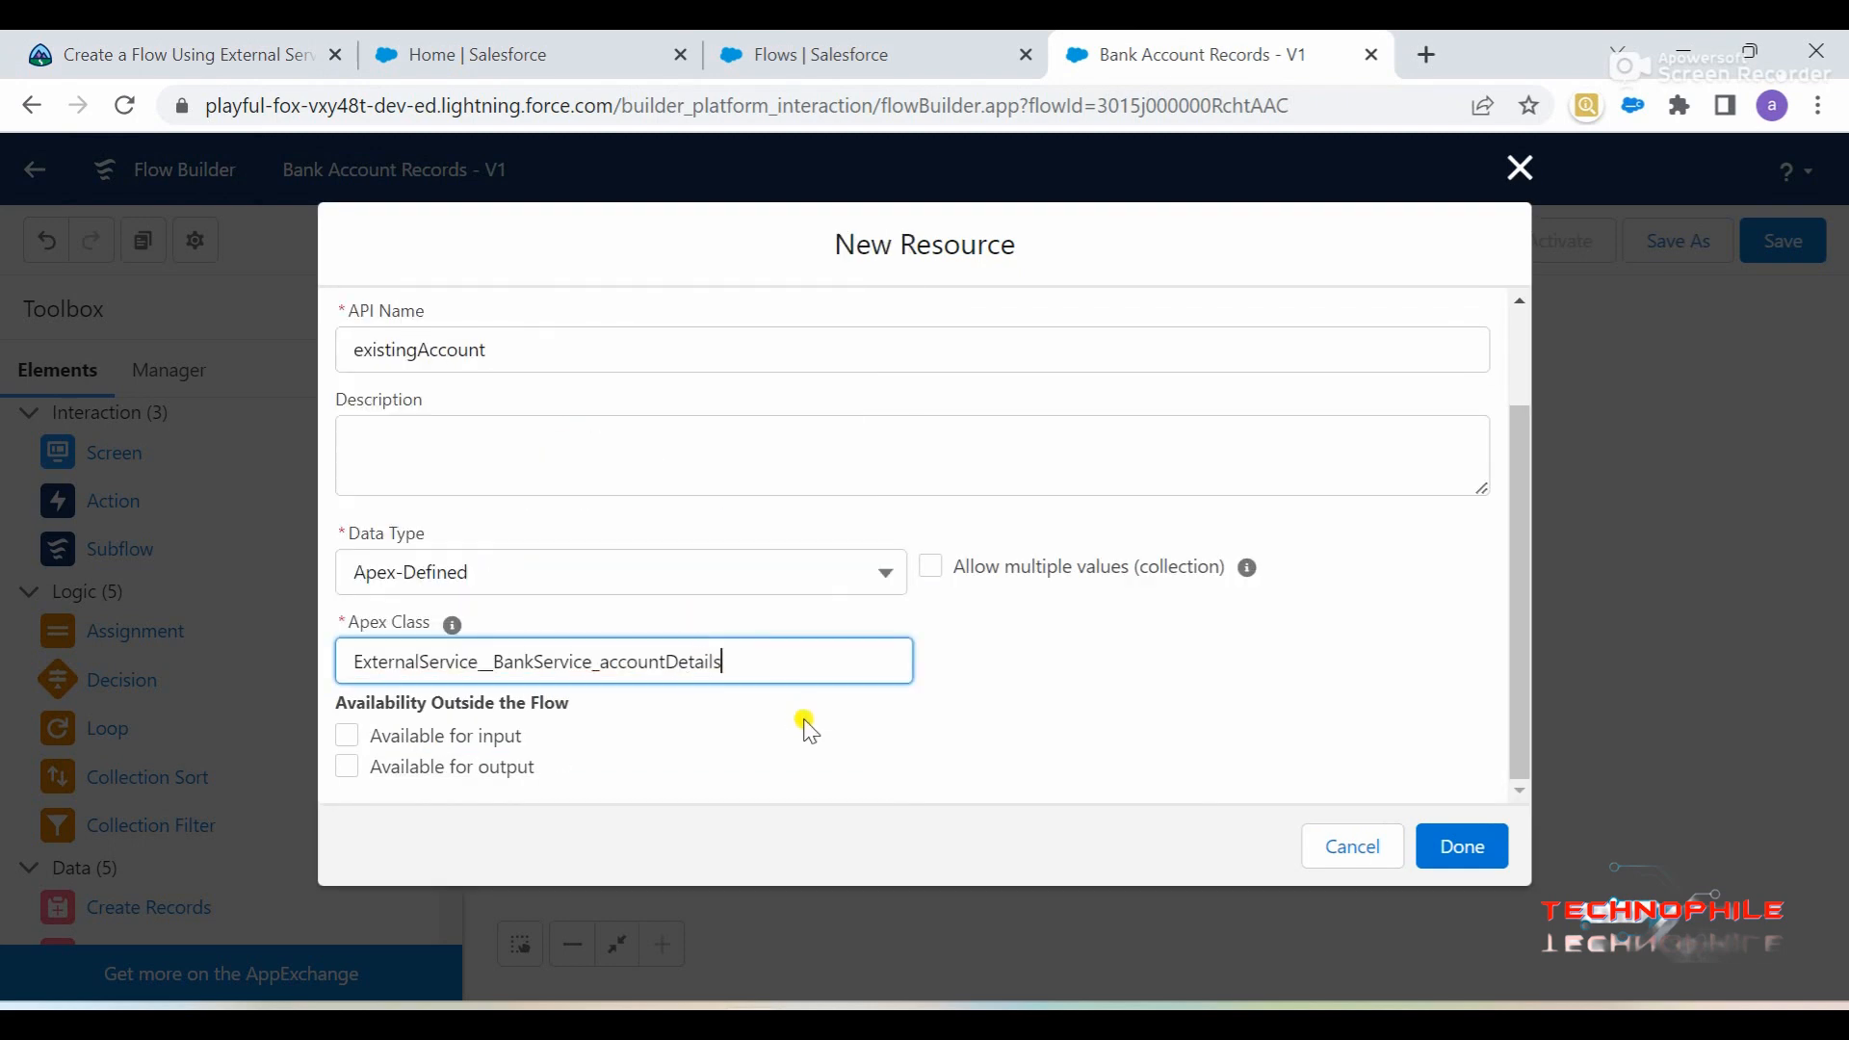
- Review the remaining Trailhead instructions, make existingAccount available for input and output, and finish creating the resource
left_click(196, 40)
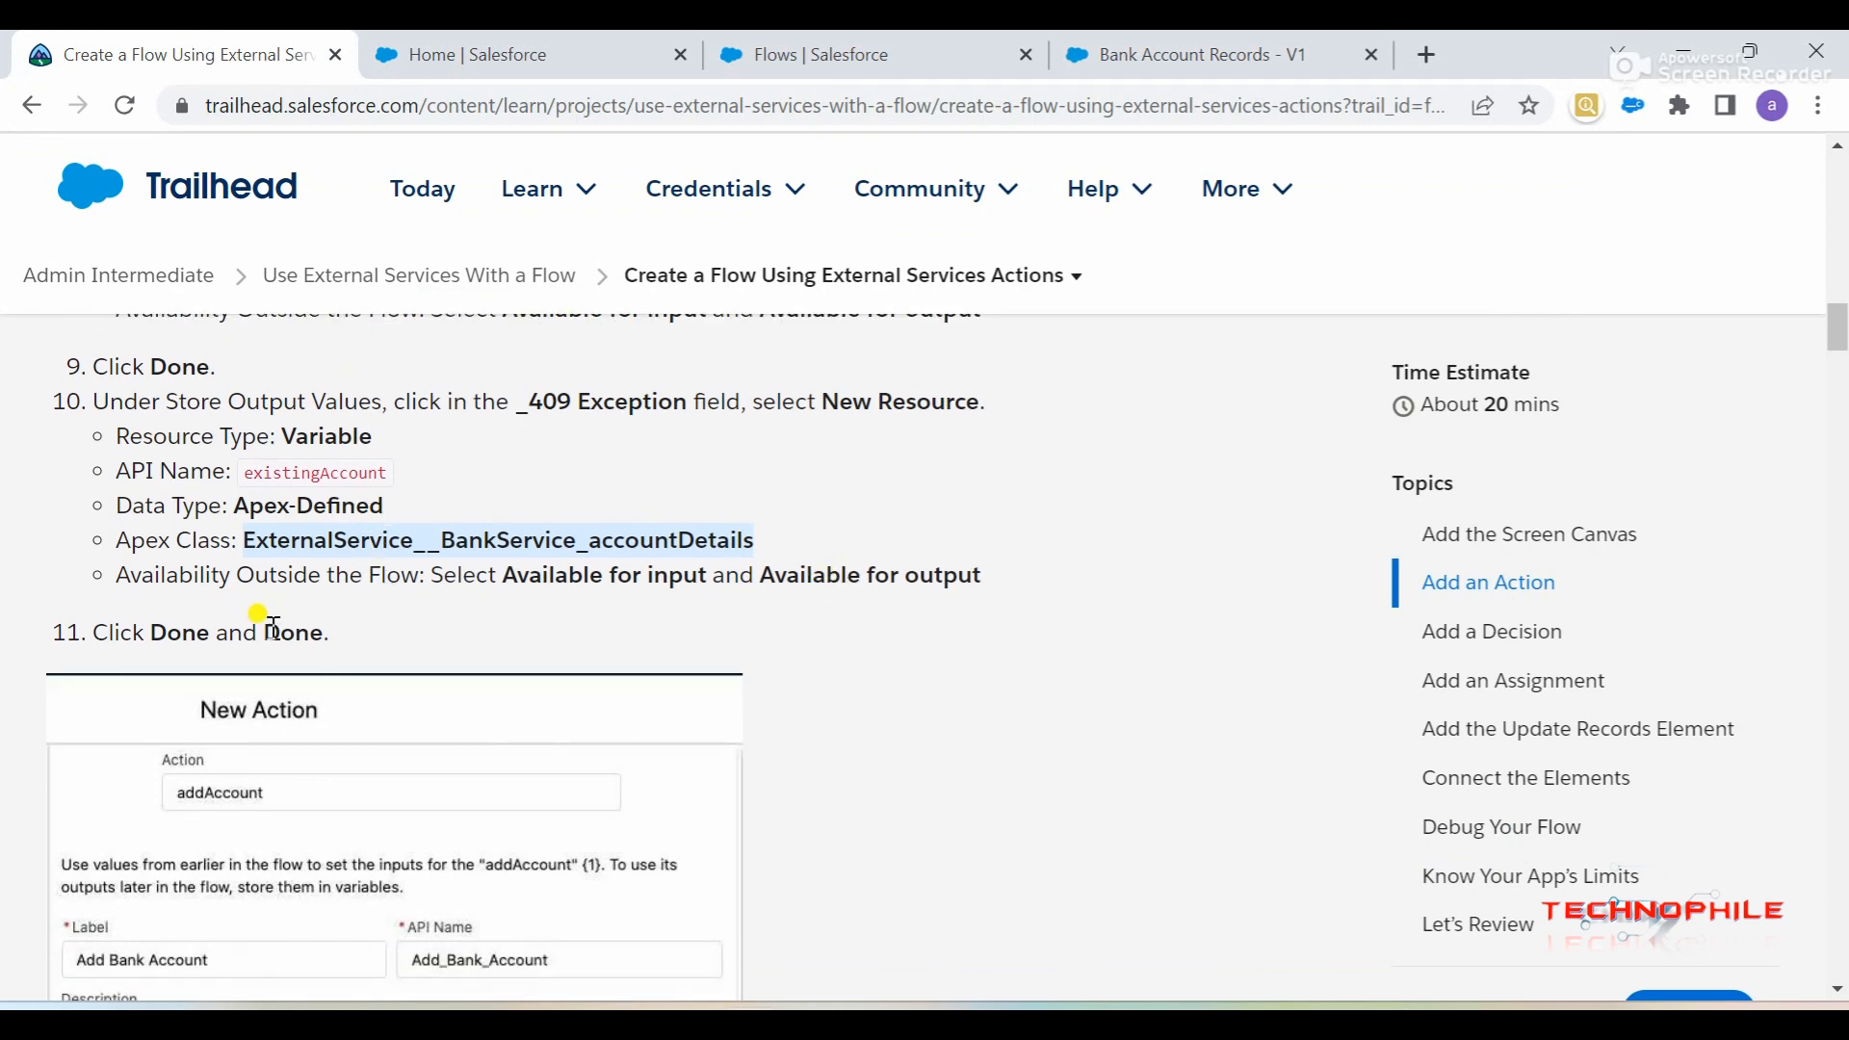
scroll(695, 551, "down", 2)
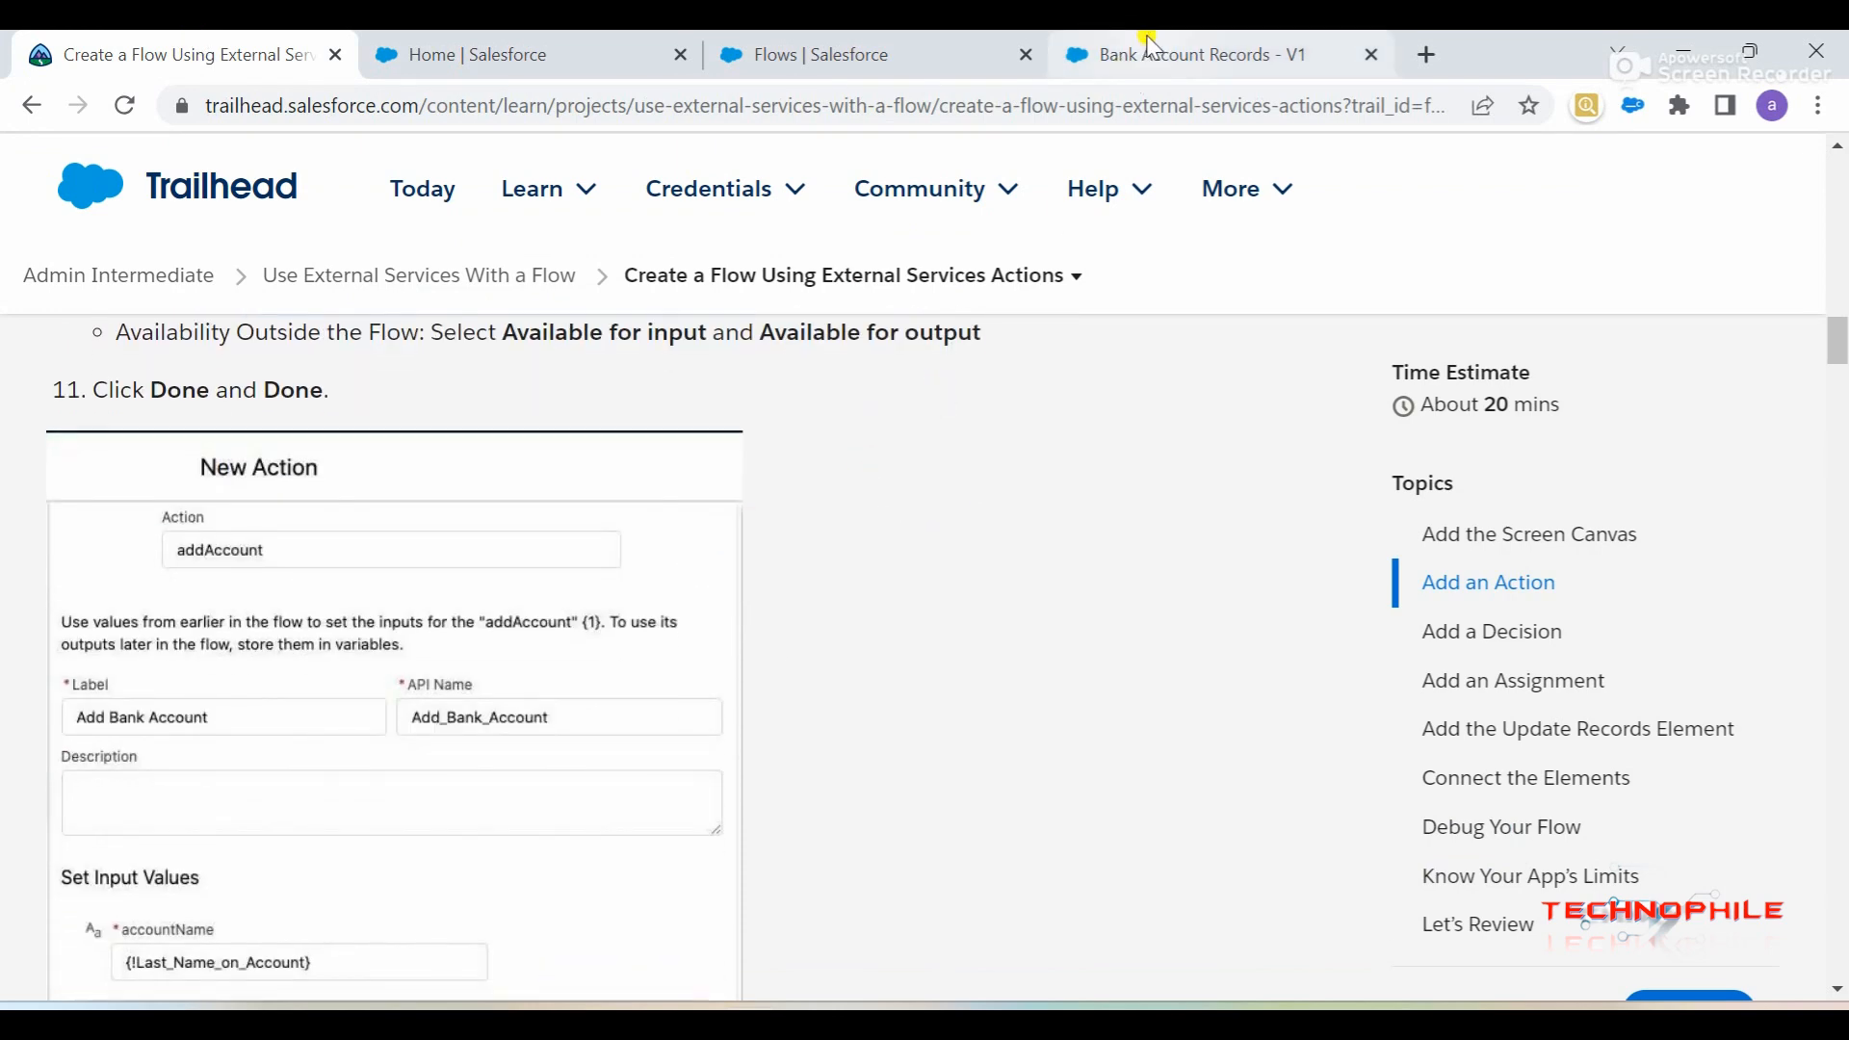
scroll(830, 577, "down", 2)
scroll(961, 525, "down", 2)
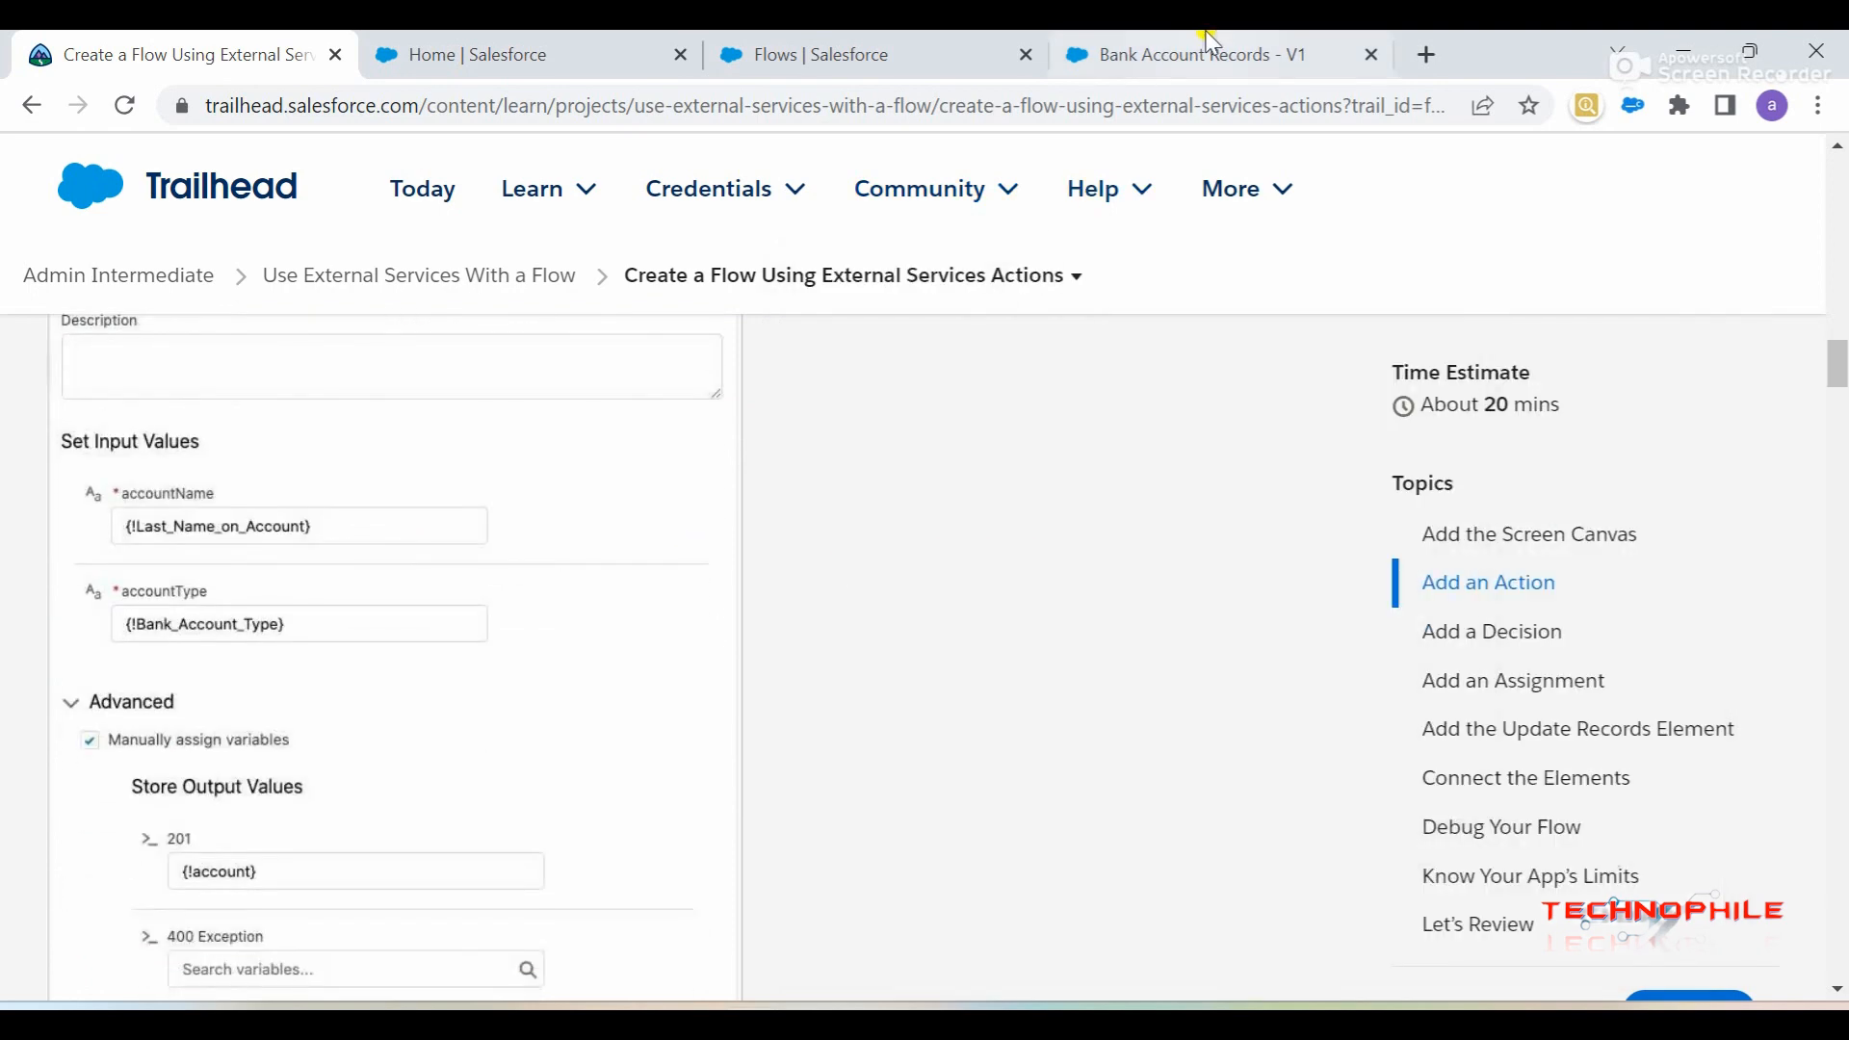
left_click(1195, 54)
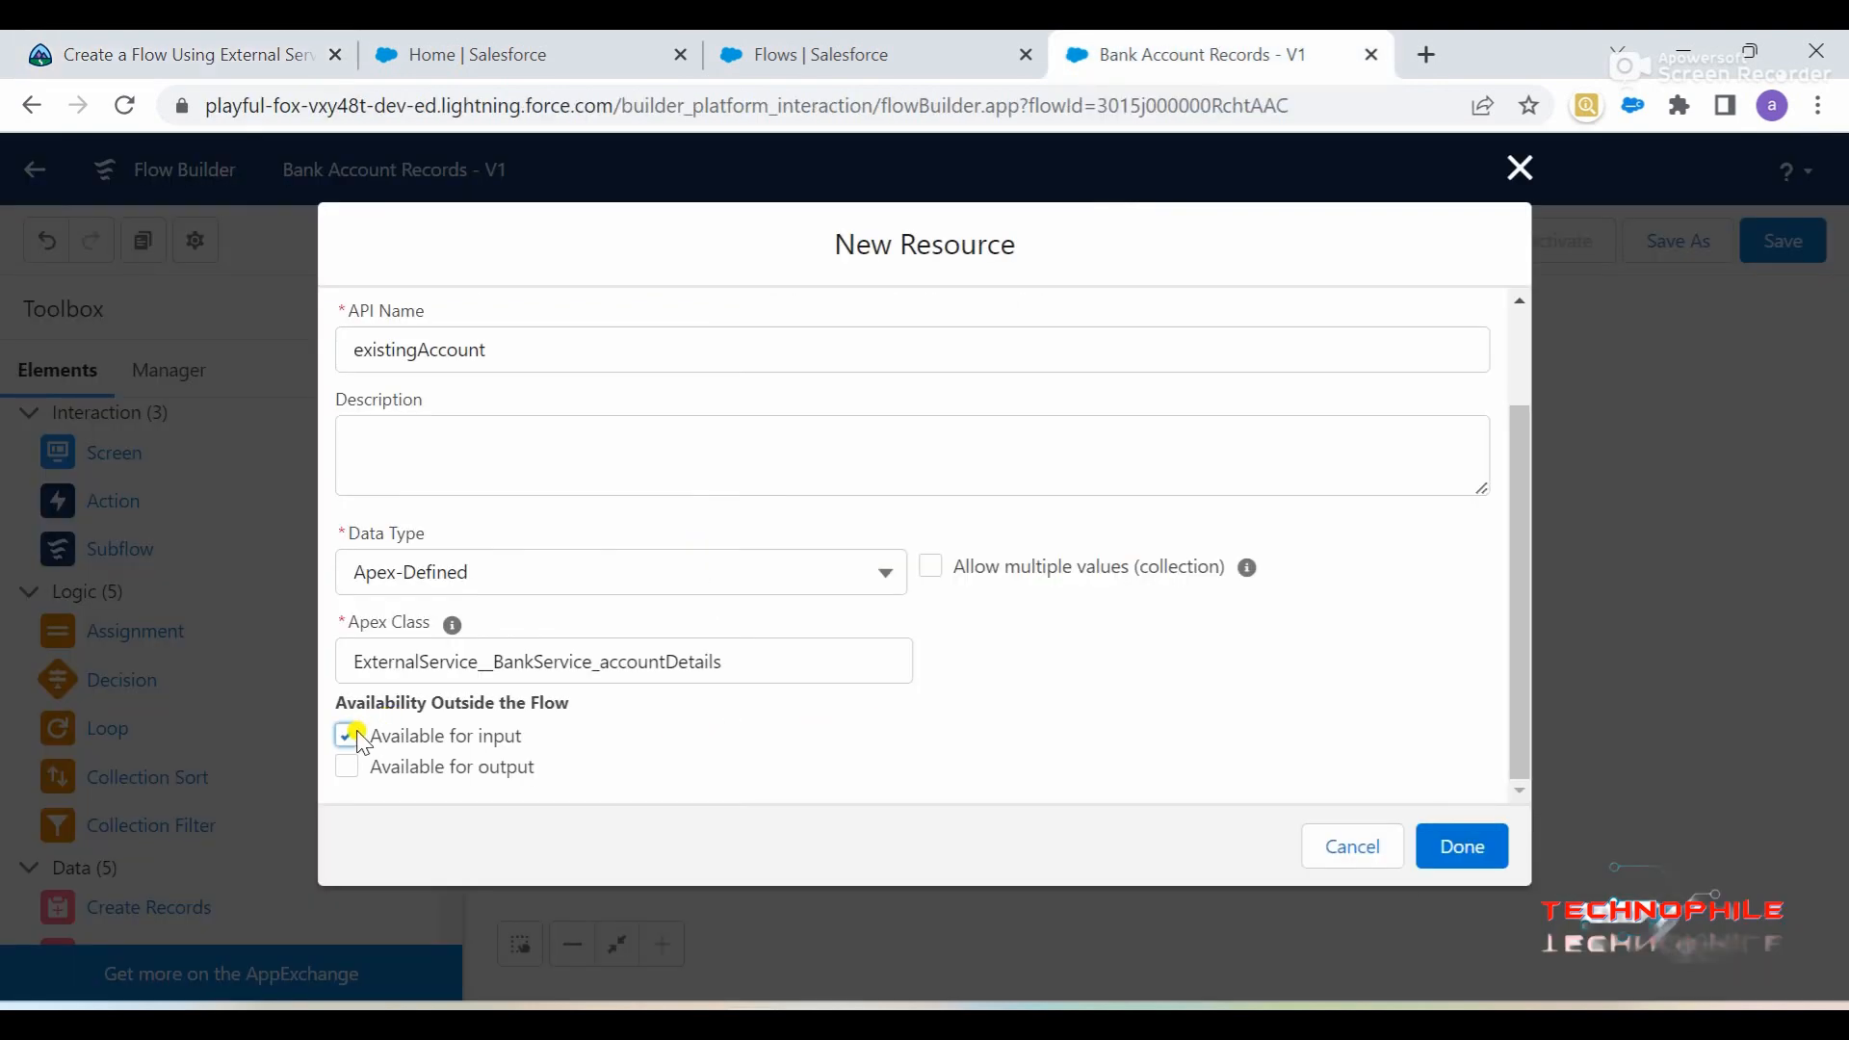
left_click(348, 768)
left_click(1460, 846)
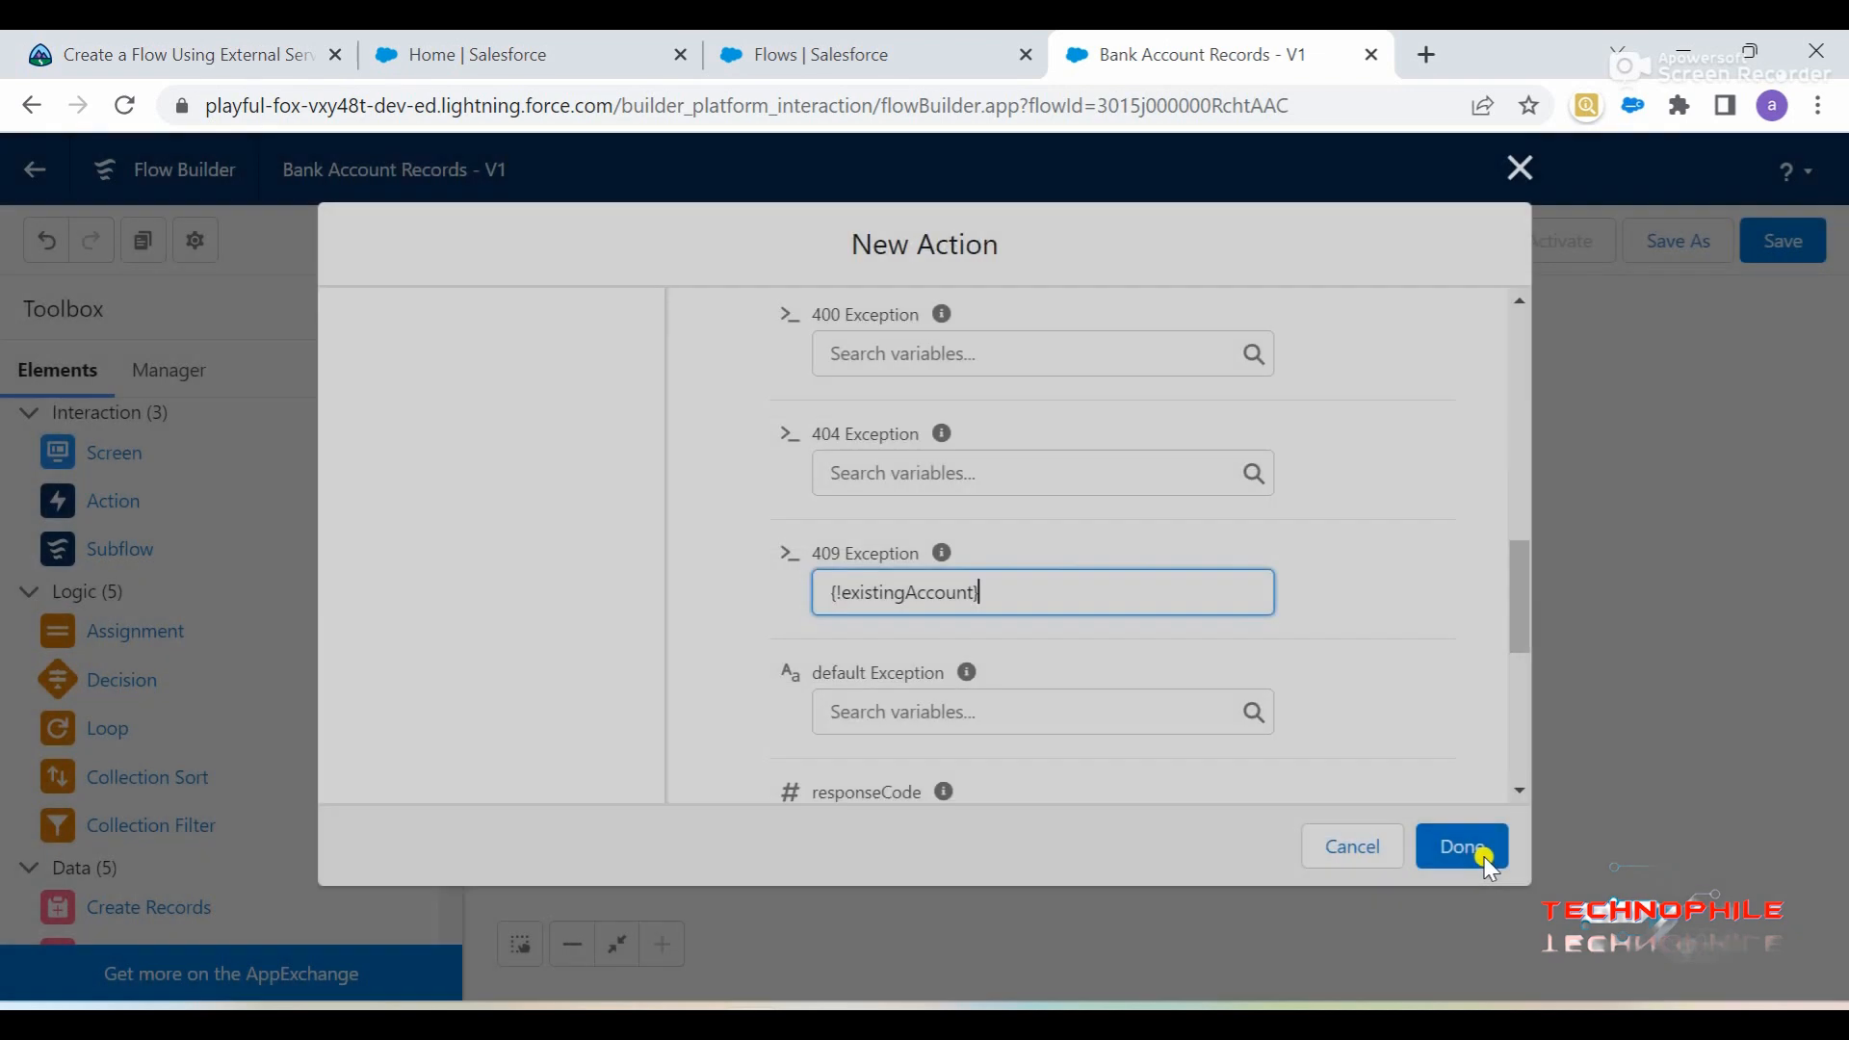
- Check the remaining output values of the Add Bank Account action and finish creating the action
scroll(1354, 660, "down", 2)
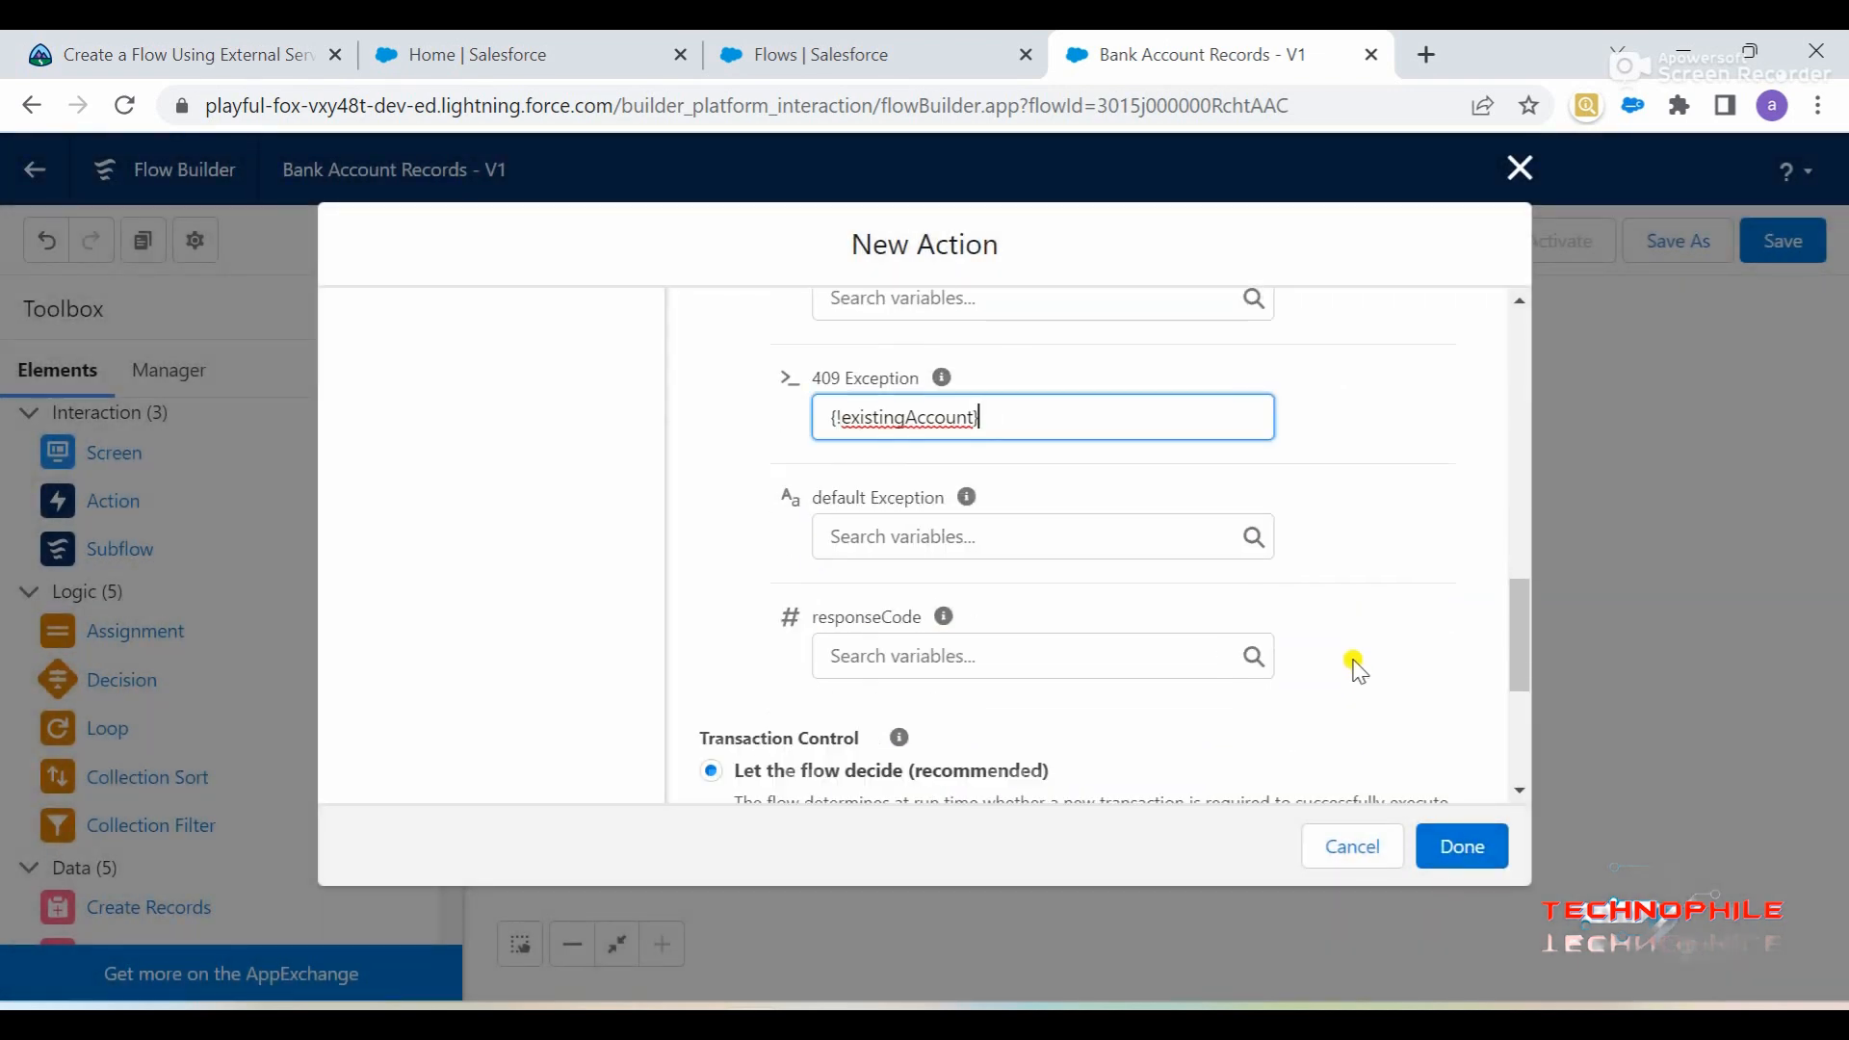
scroll(1391, 752, "down", 1)
scroll(1387, 710, "up", 5)
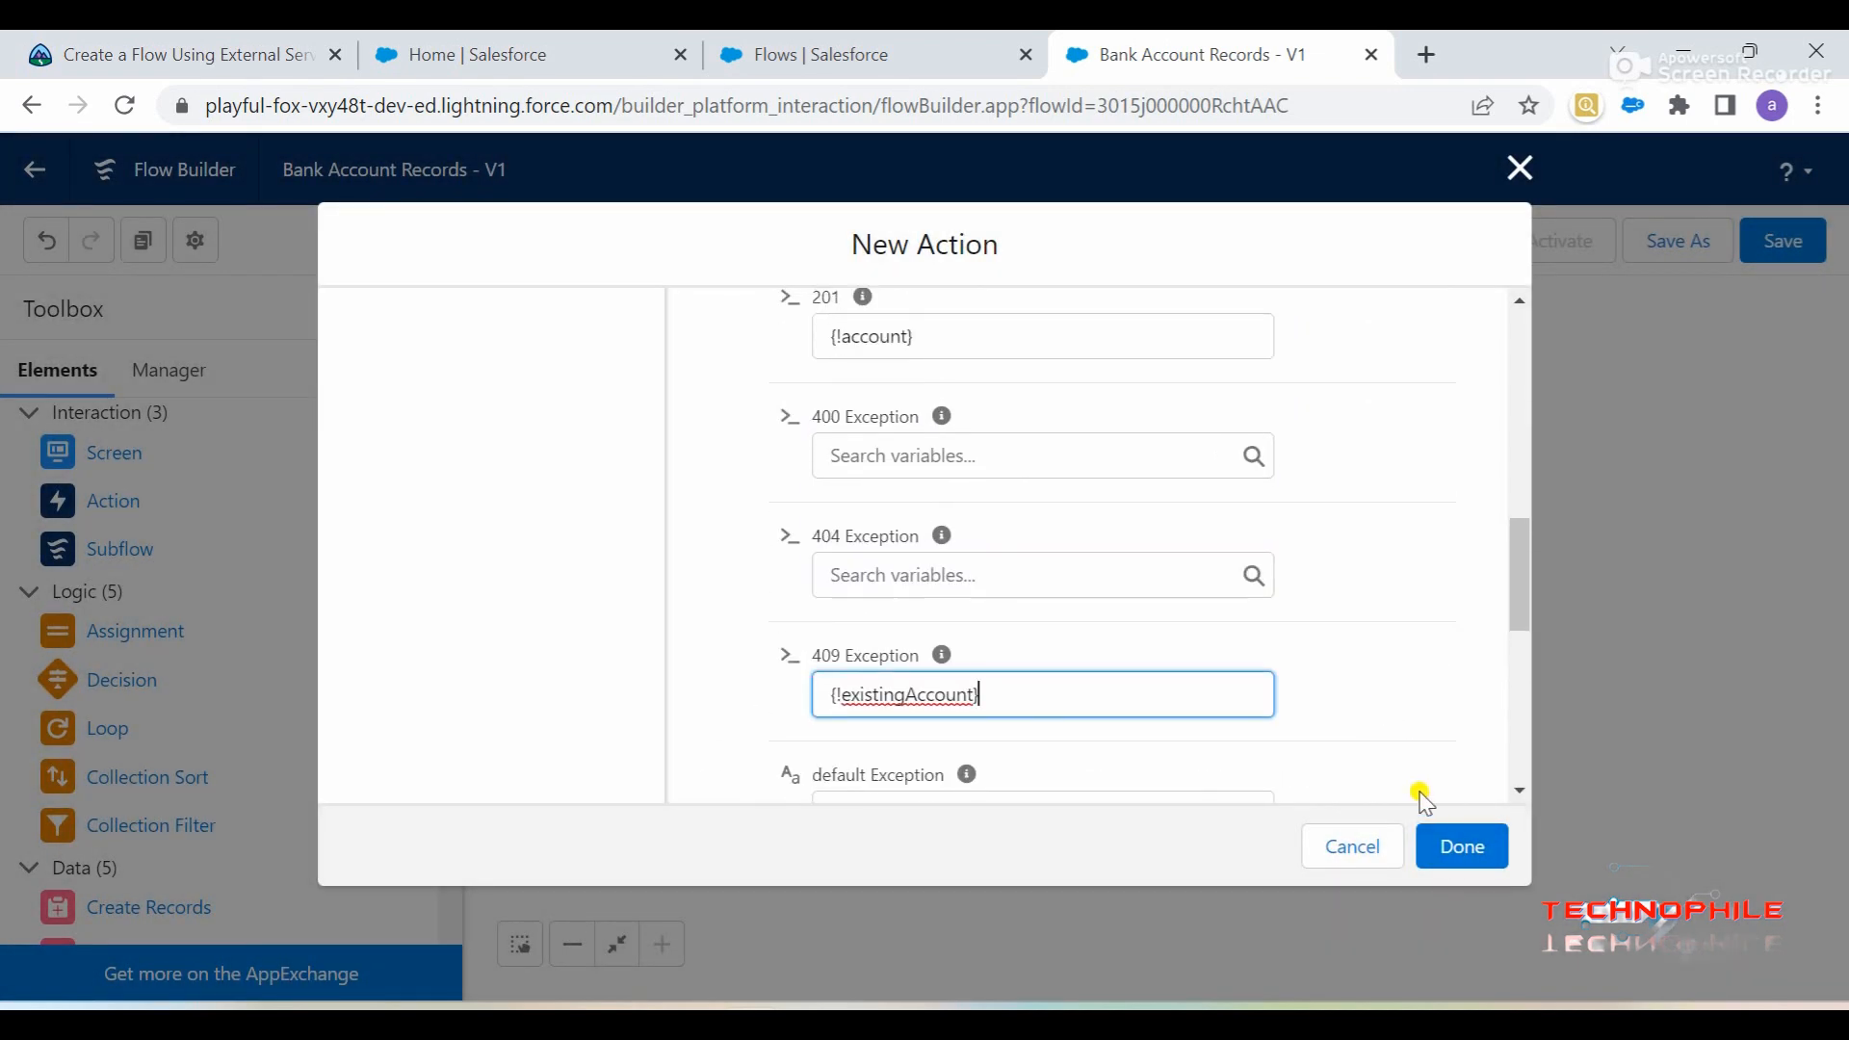
left_click(1460, 845)
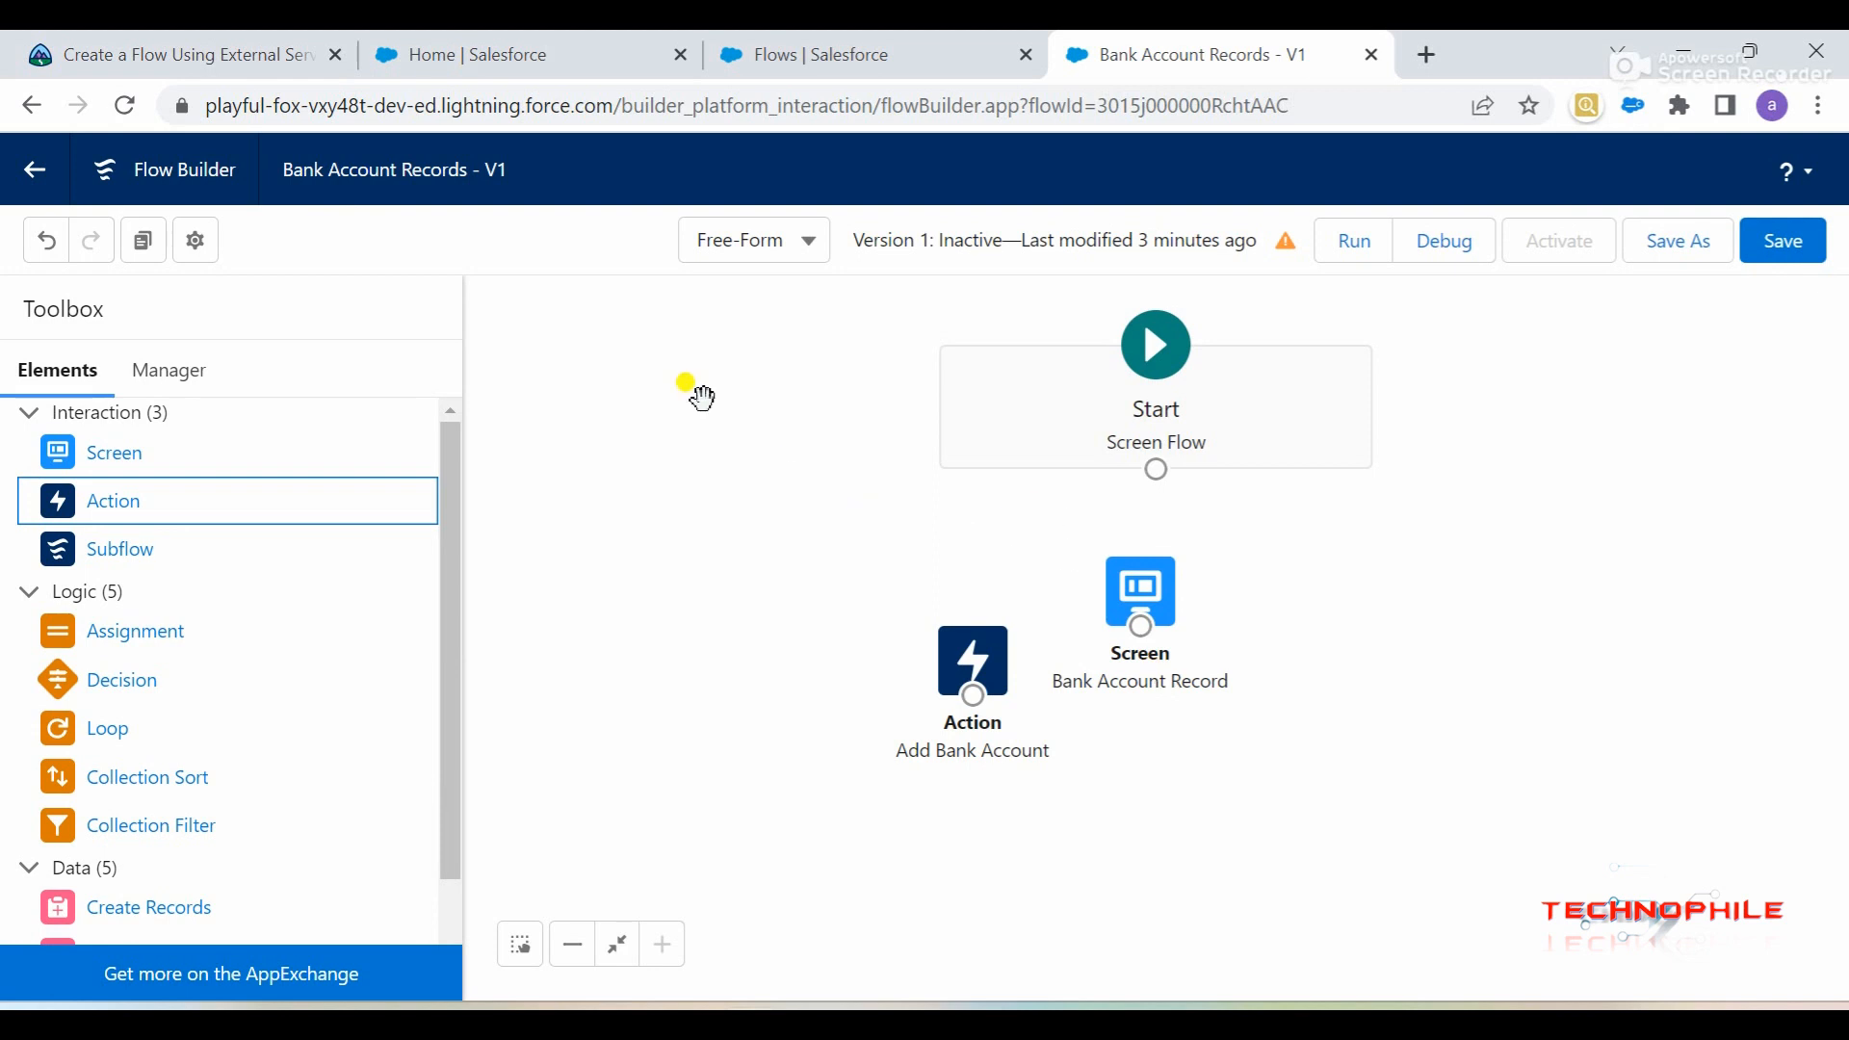
- Compare the action with the Trailhead example and read the Add a Decision instructions
left_click(345, 43)
scroll(483, 692, "down", 4)
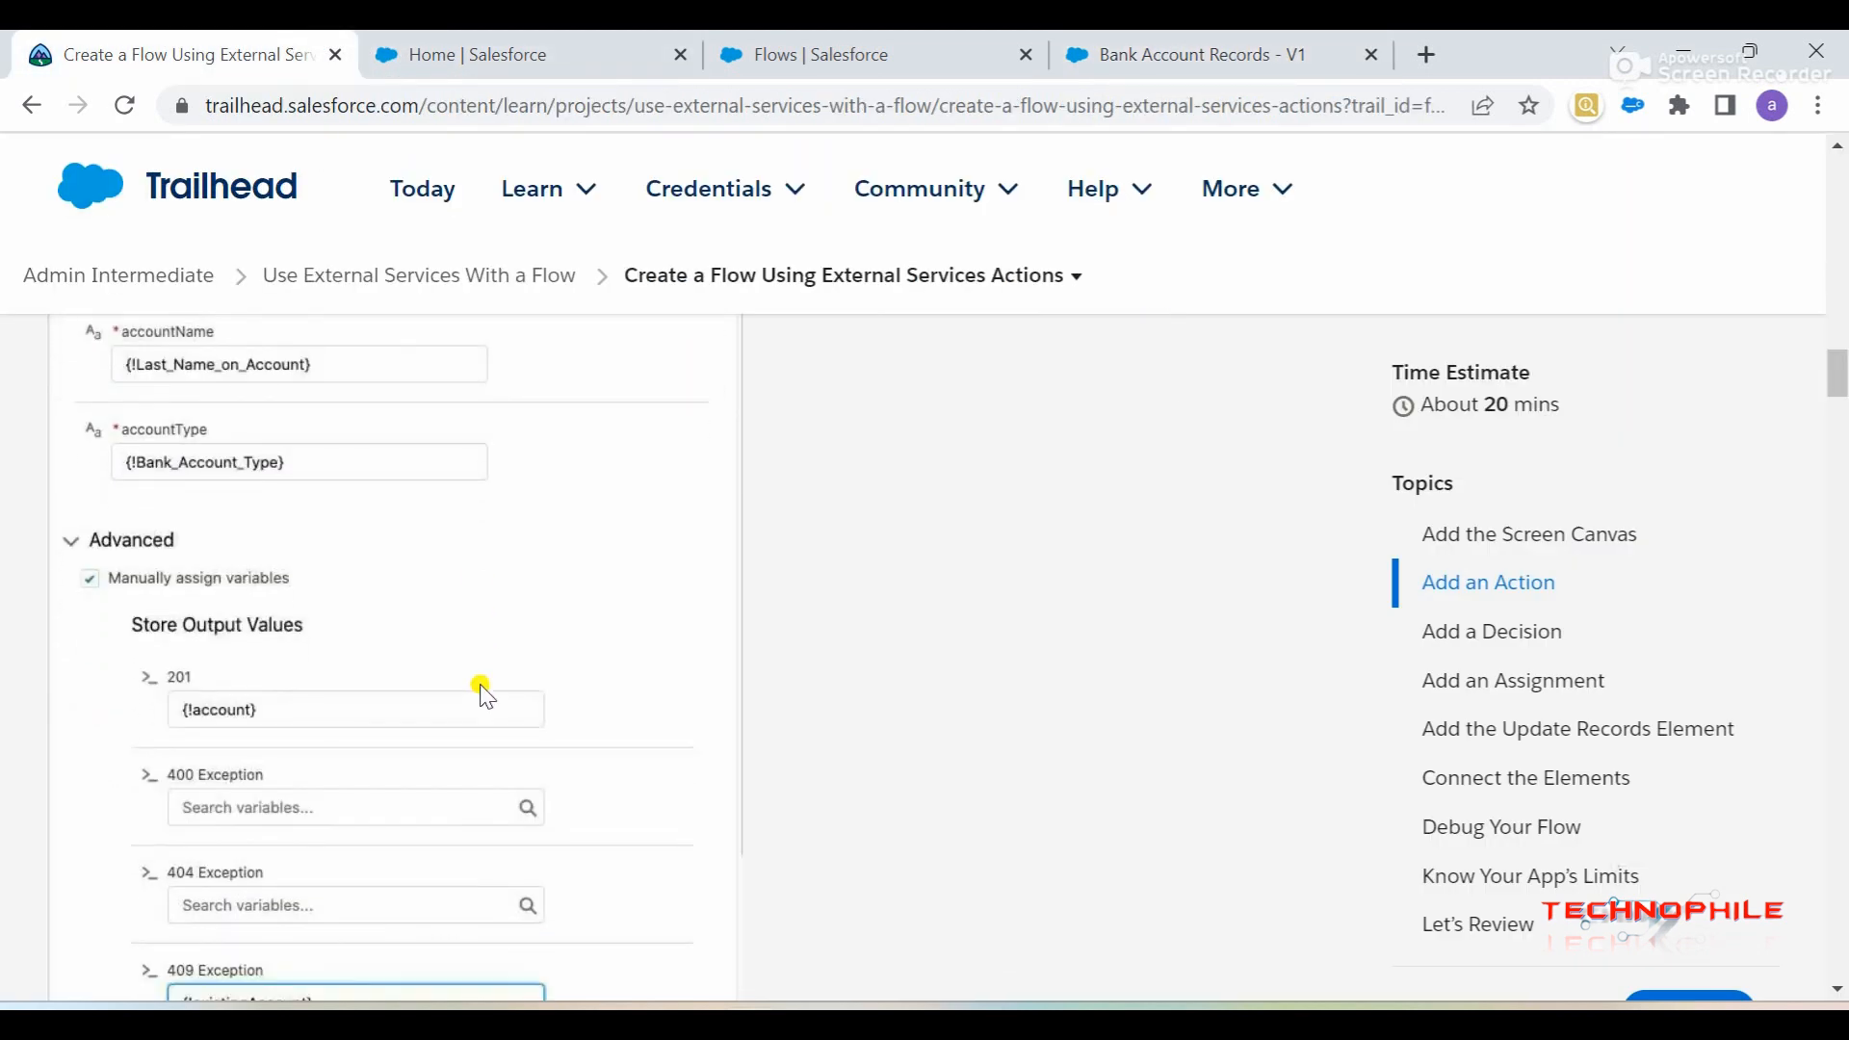
scroll(482, 692, "up", 2)
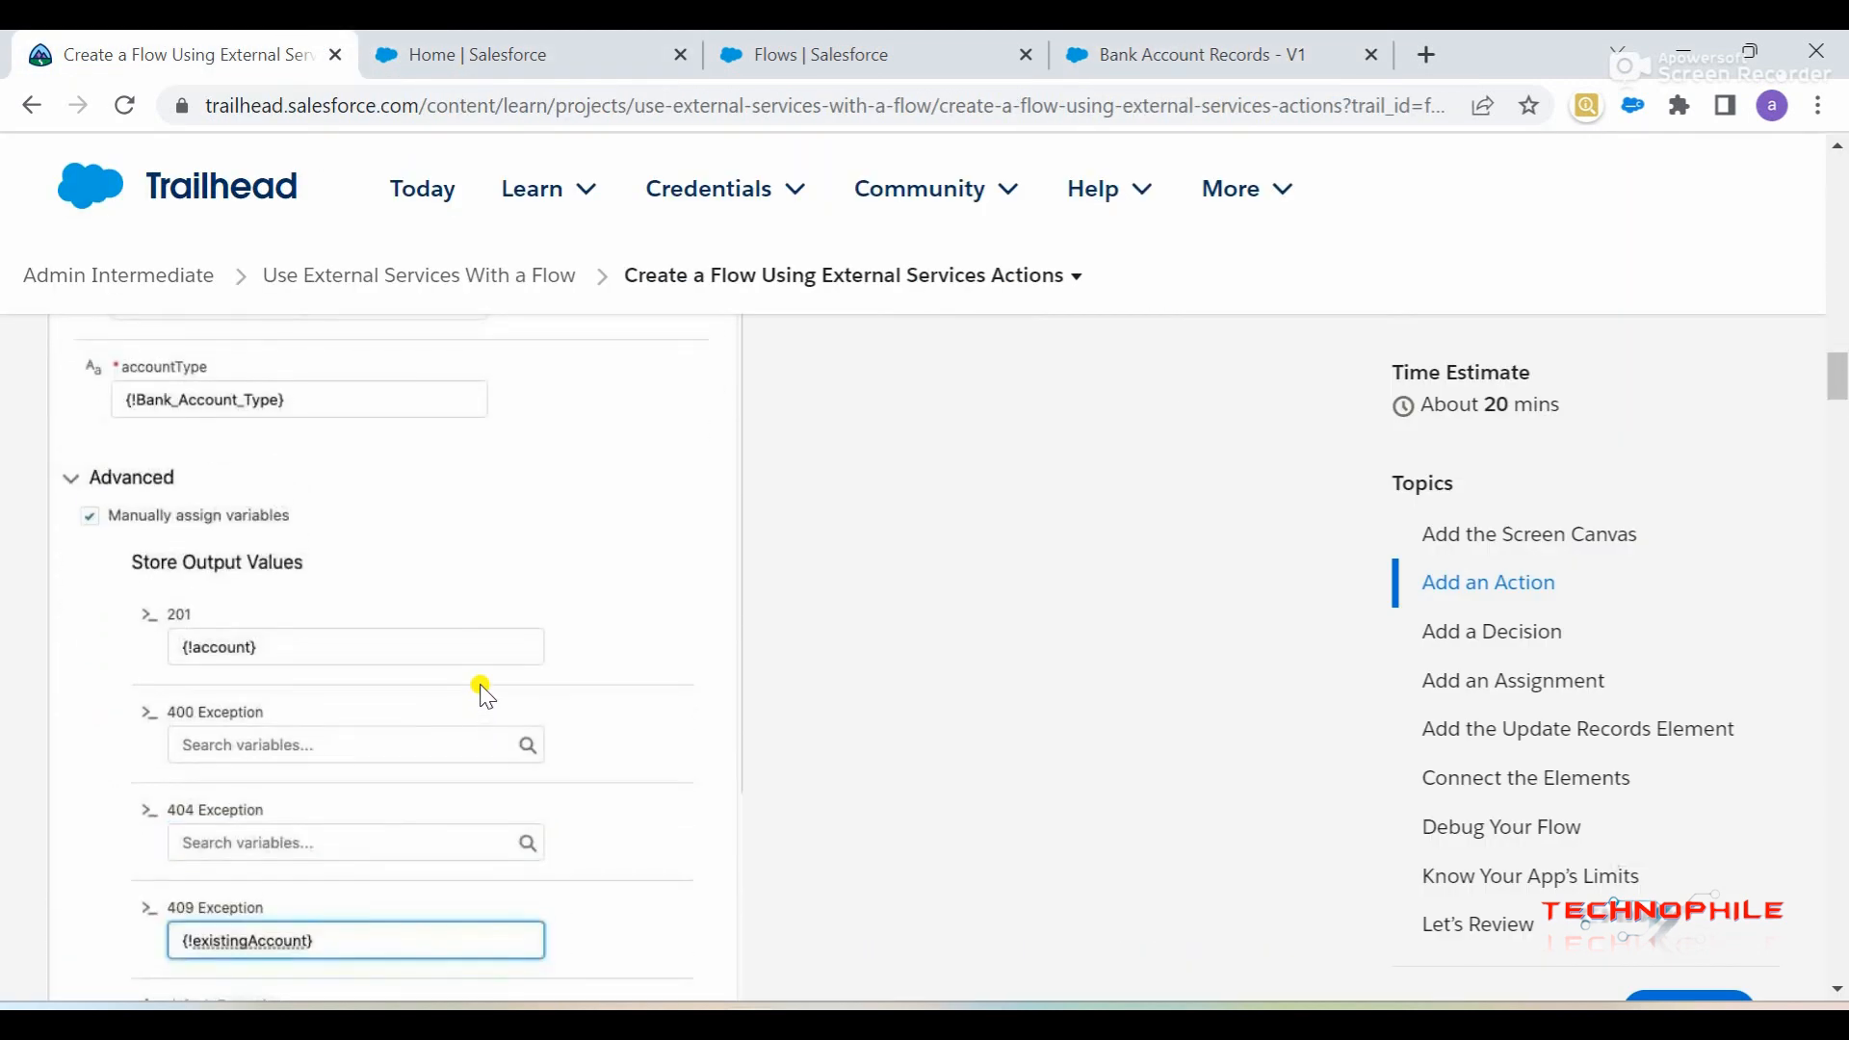
scroll(483, 691, "down", 3)
scroll(483, 692, "down", 5)
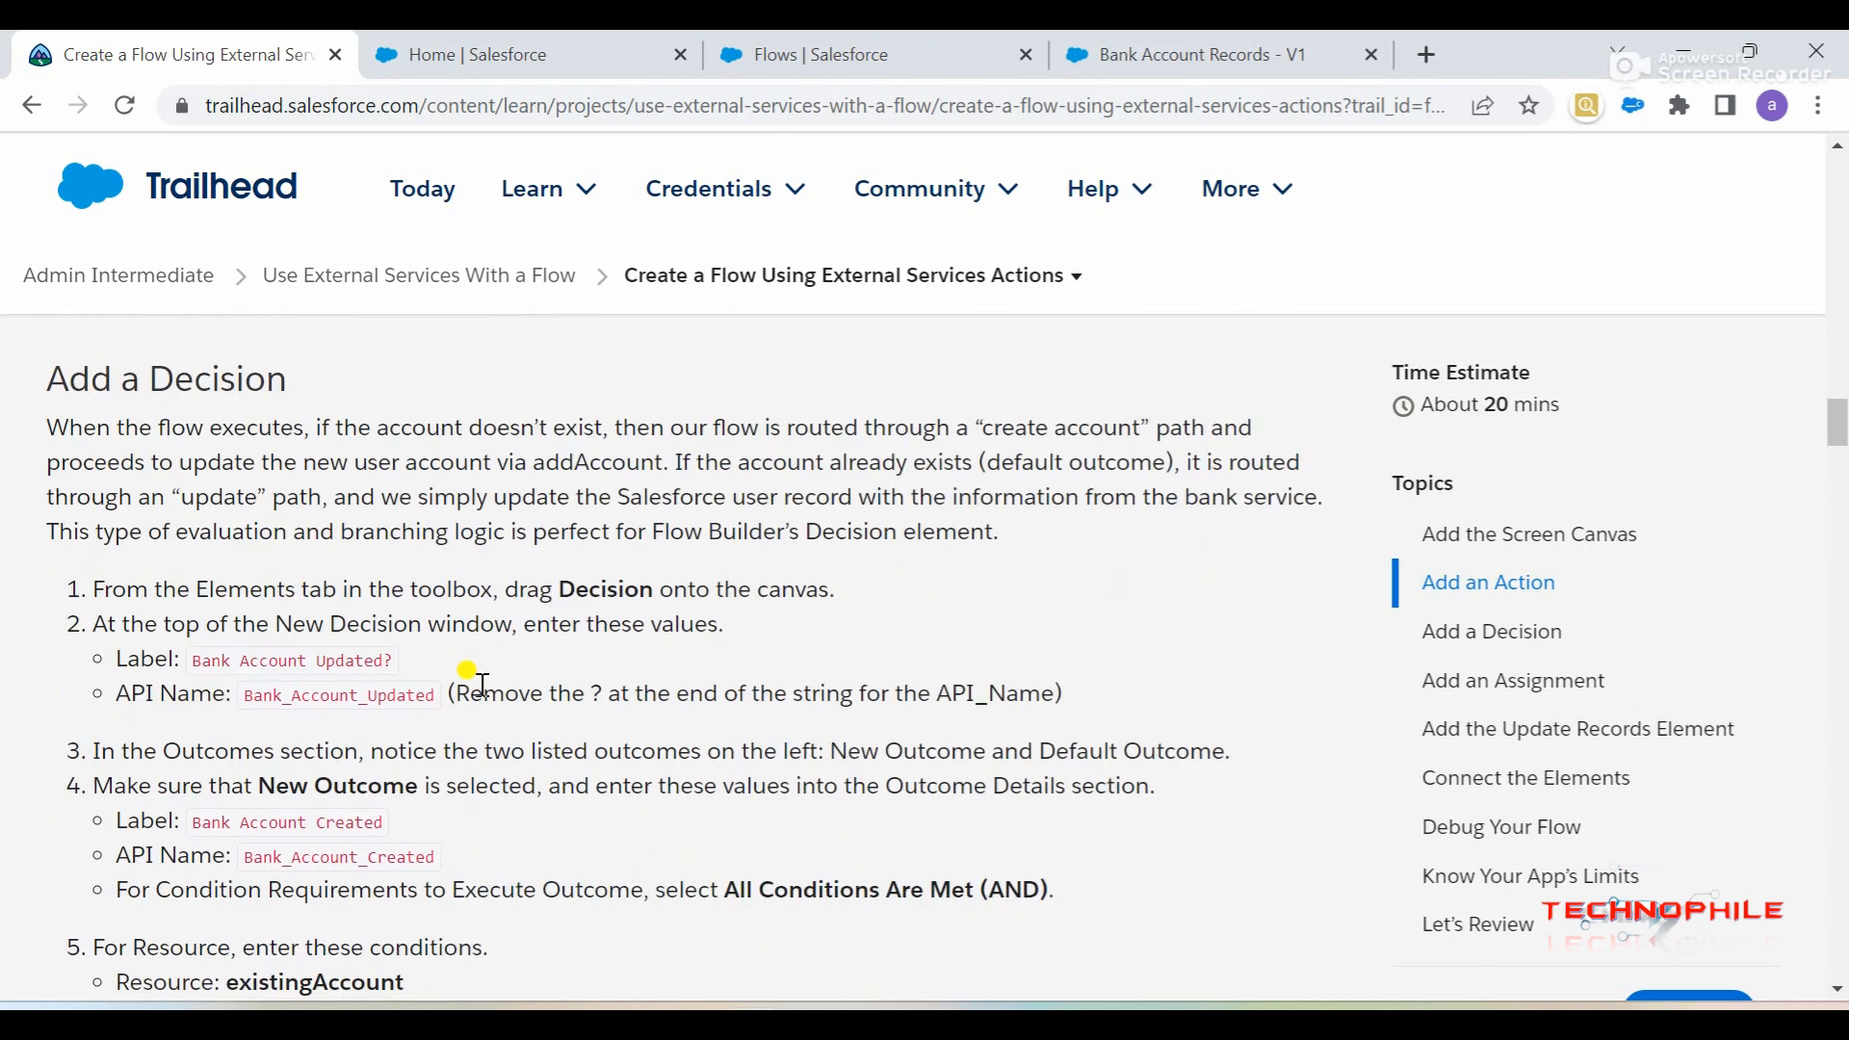
left_click(1199, 54)
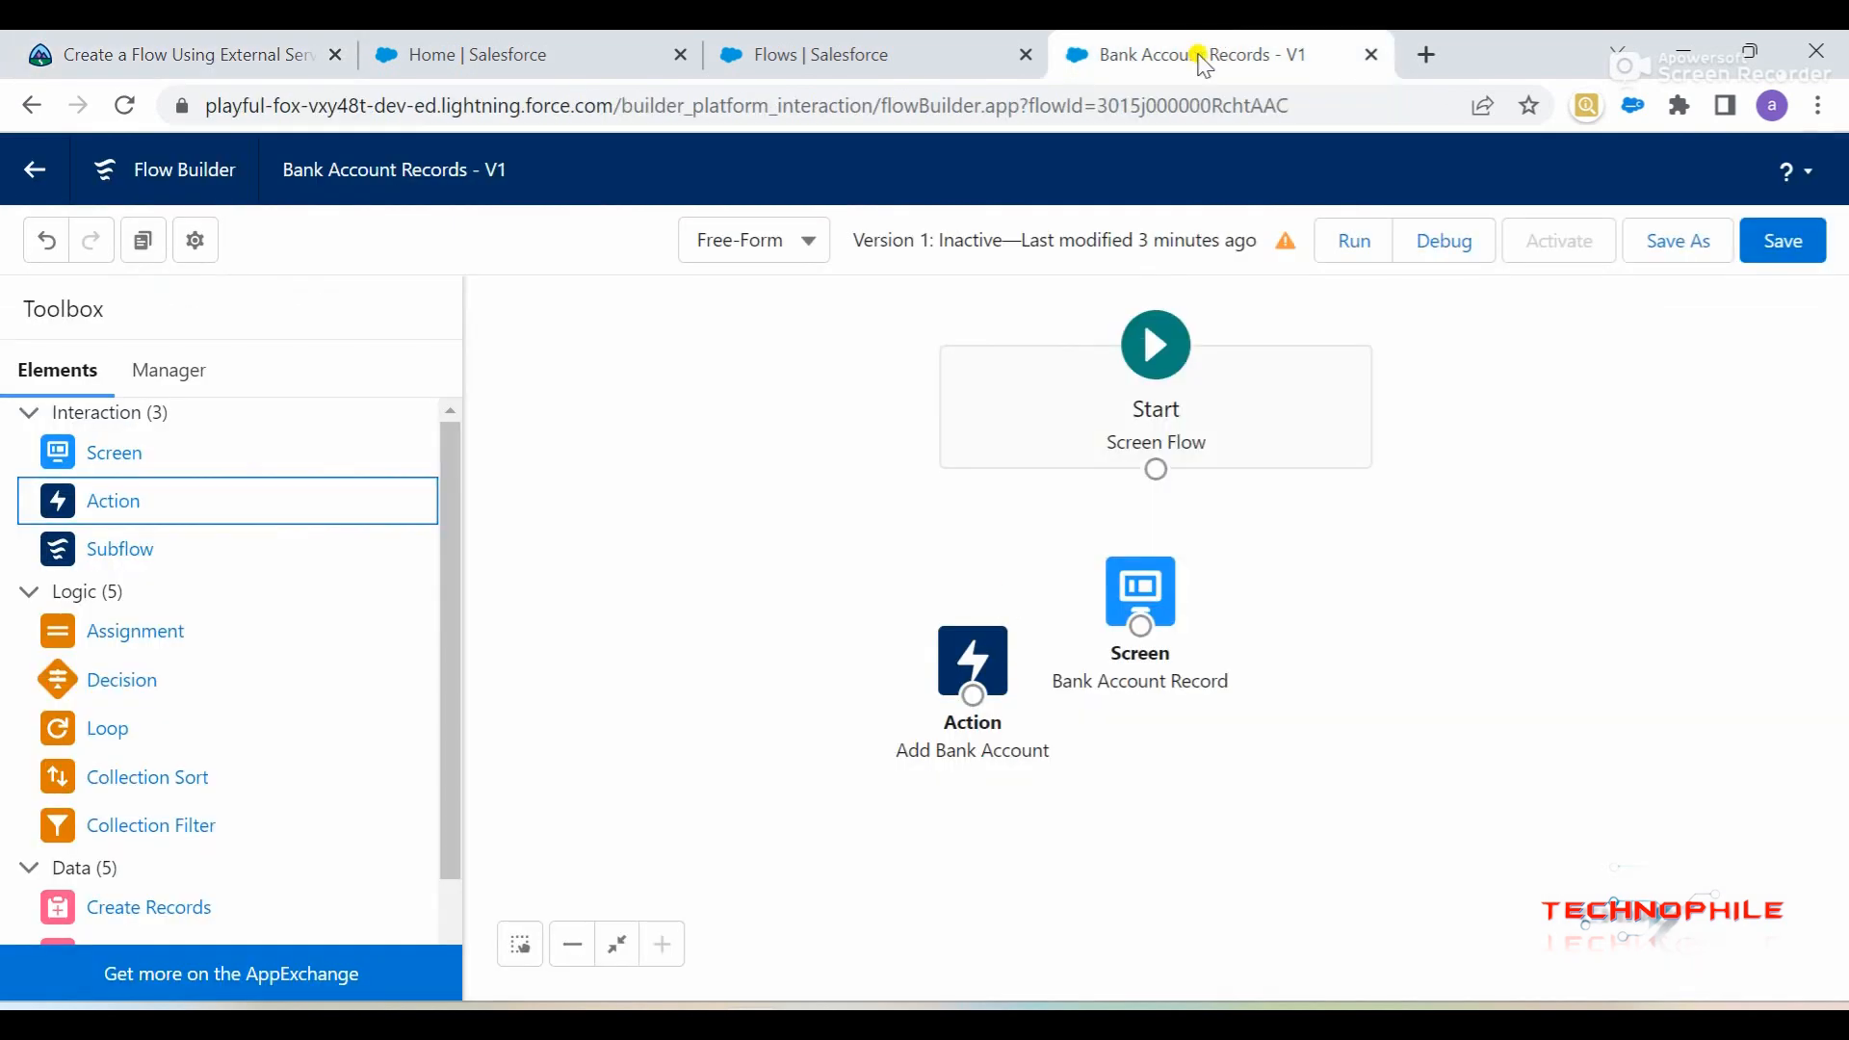
left_click(256, 33)
scroll(330, 603, "up", 4)
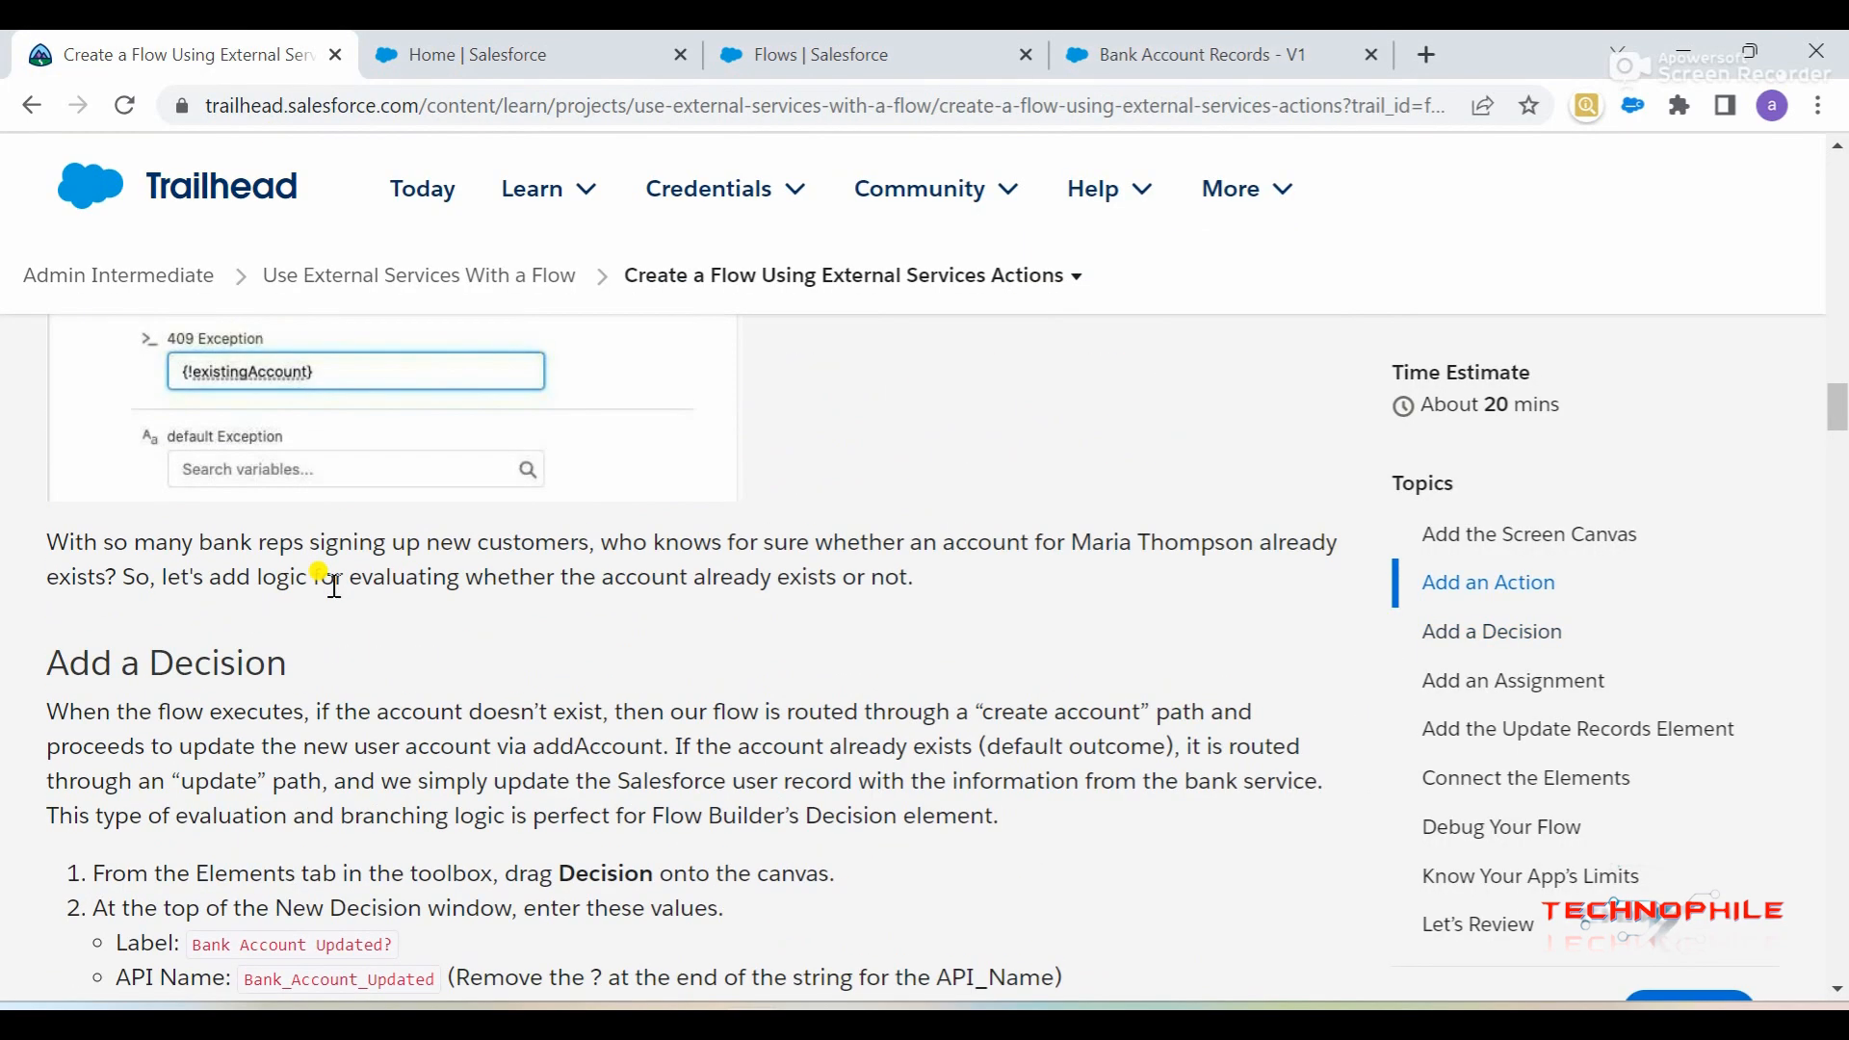
scroll(362, 760, "down", 2)
scroll(348, 780, "down", 1)
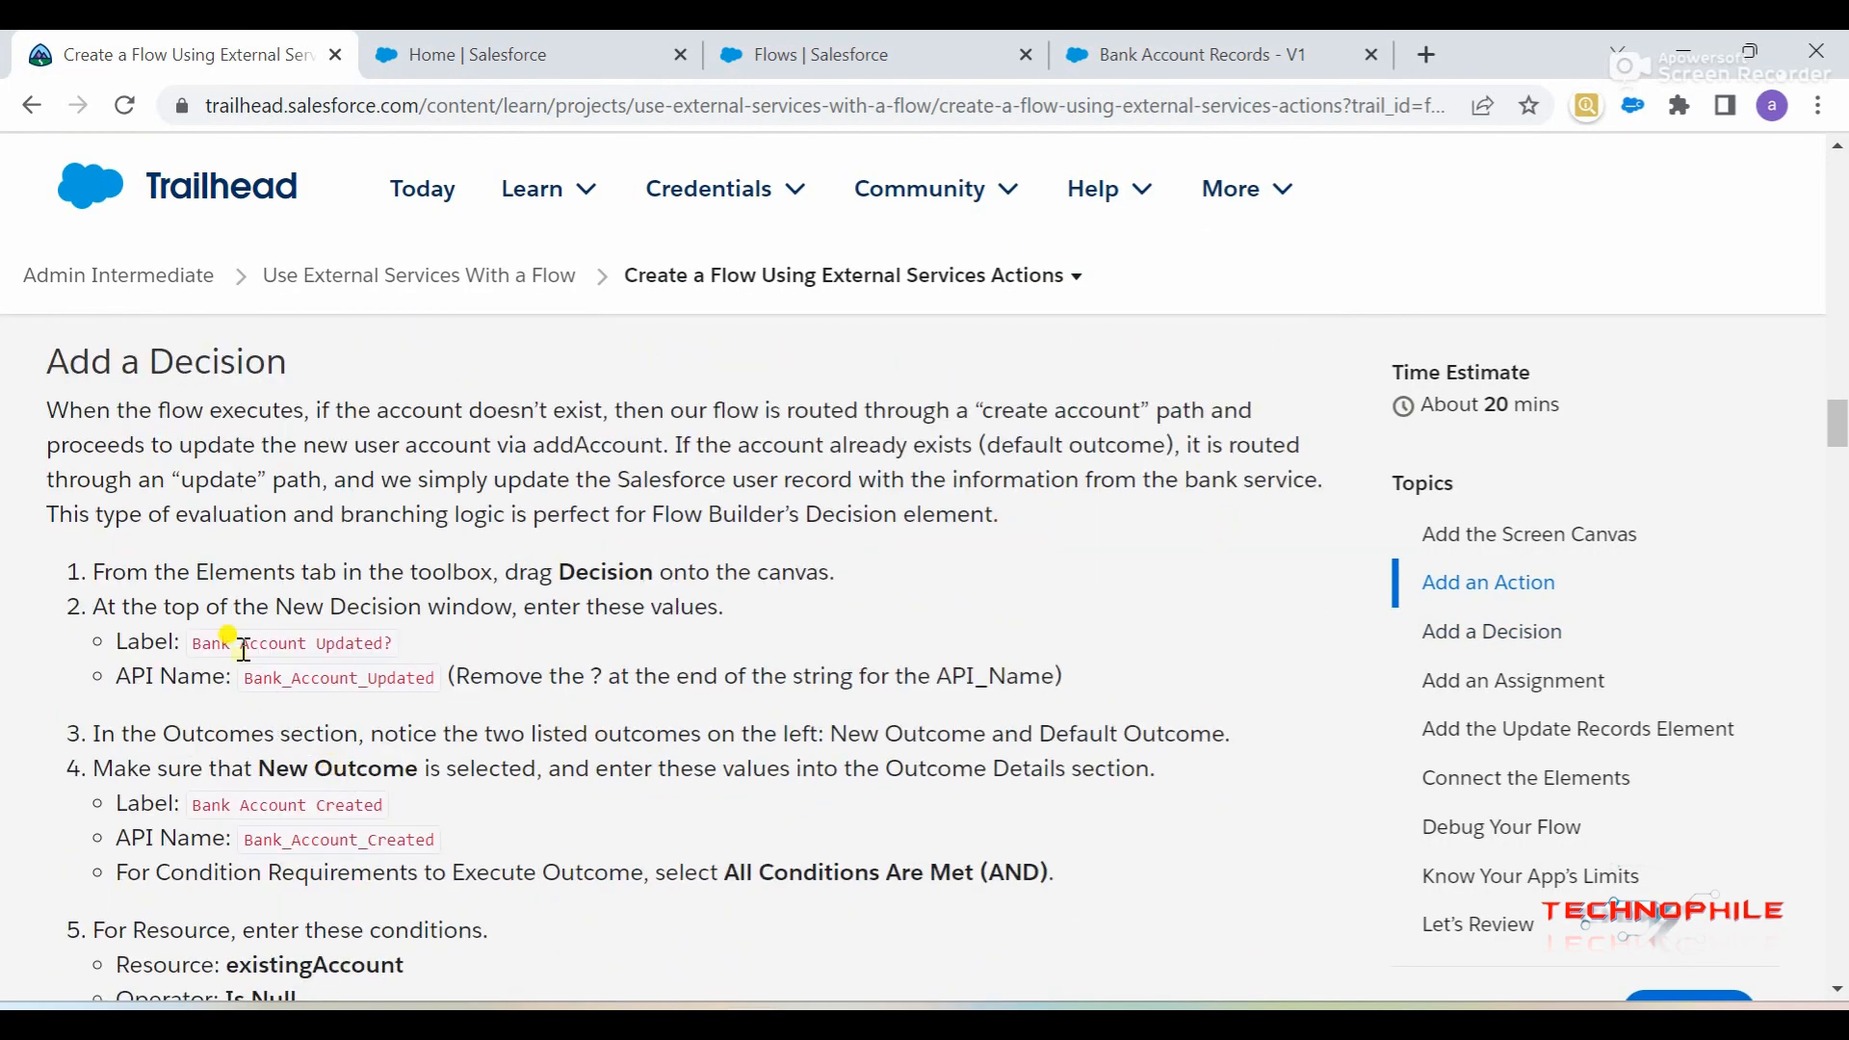
- Copy the decision label from Trailhead, add a Decision element to the flow canvas, and label it "Bank Account Updated?"
left_click_drag(198, 643, 395, 643)
key("ctrl+c")
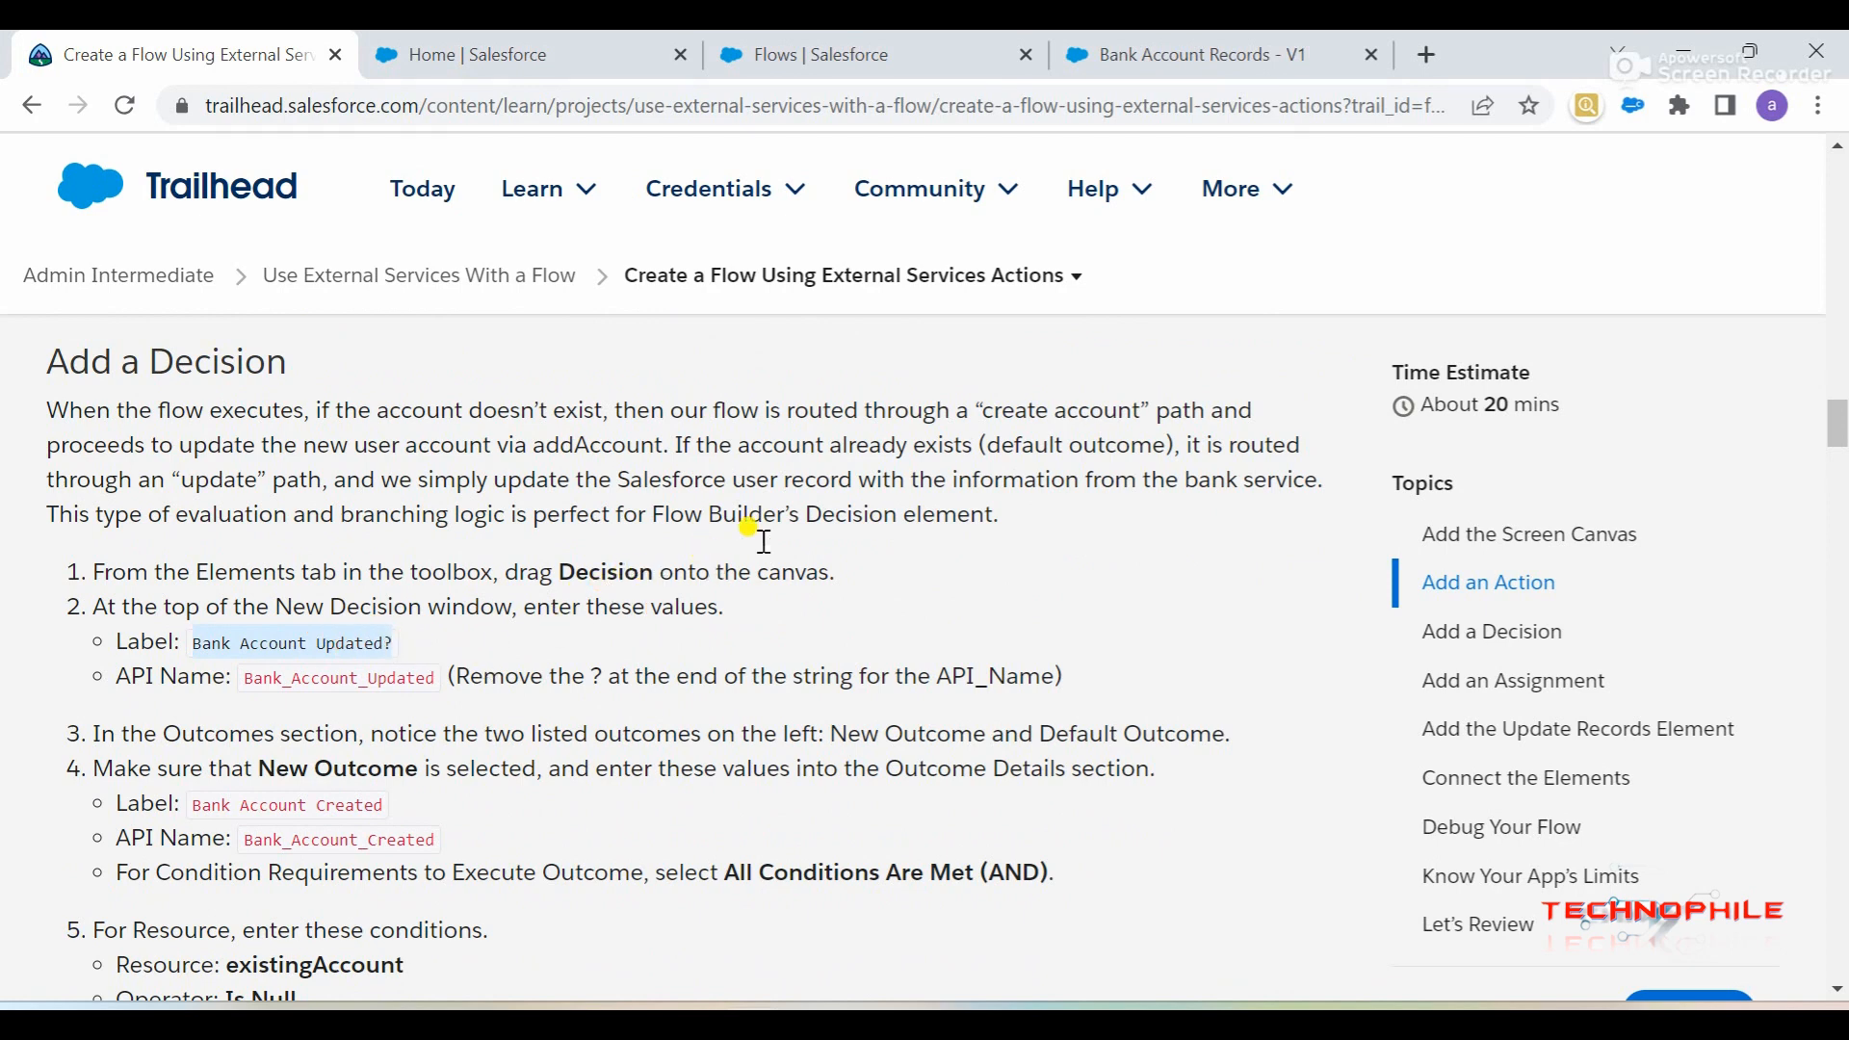
left_click(1194, 54)
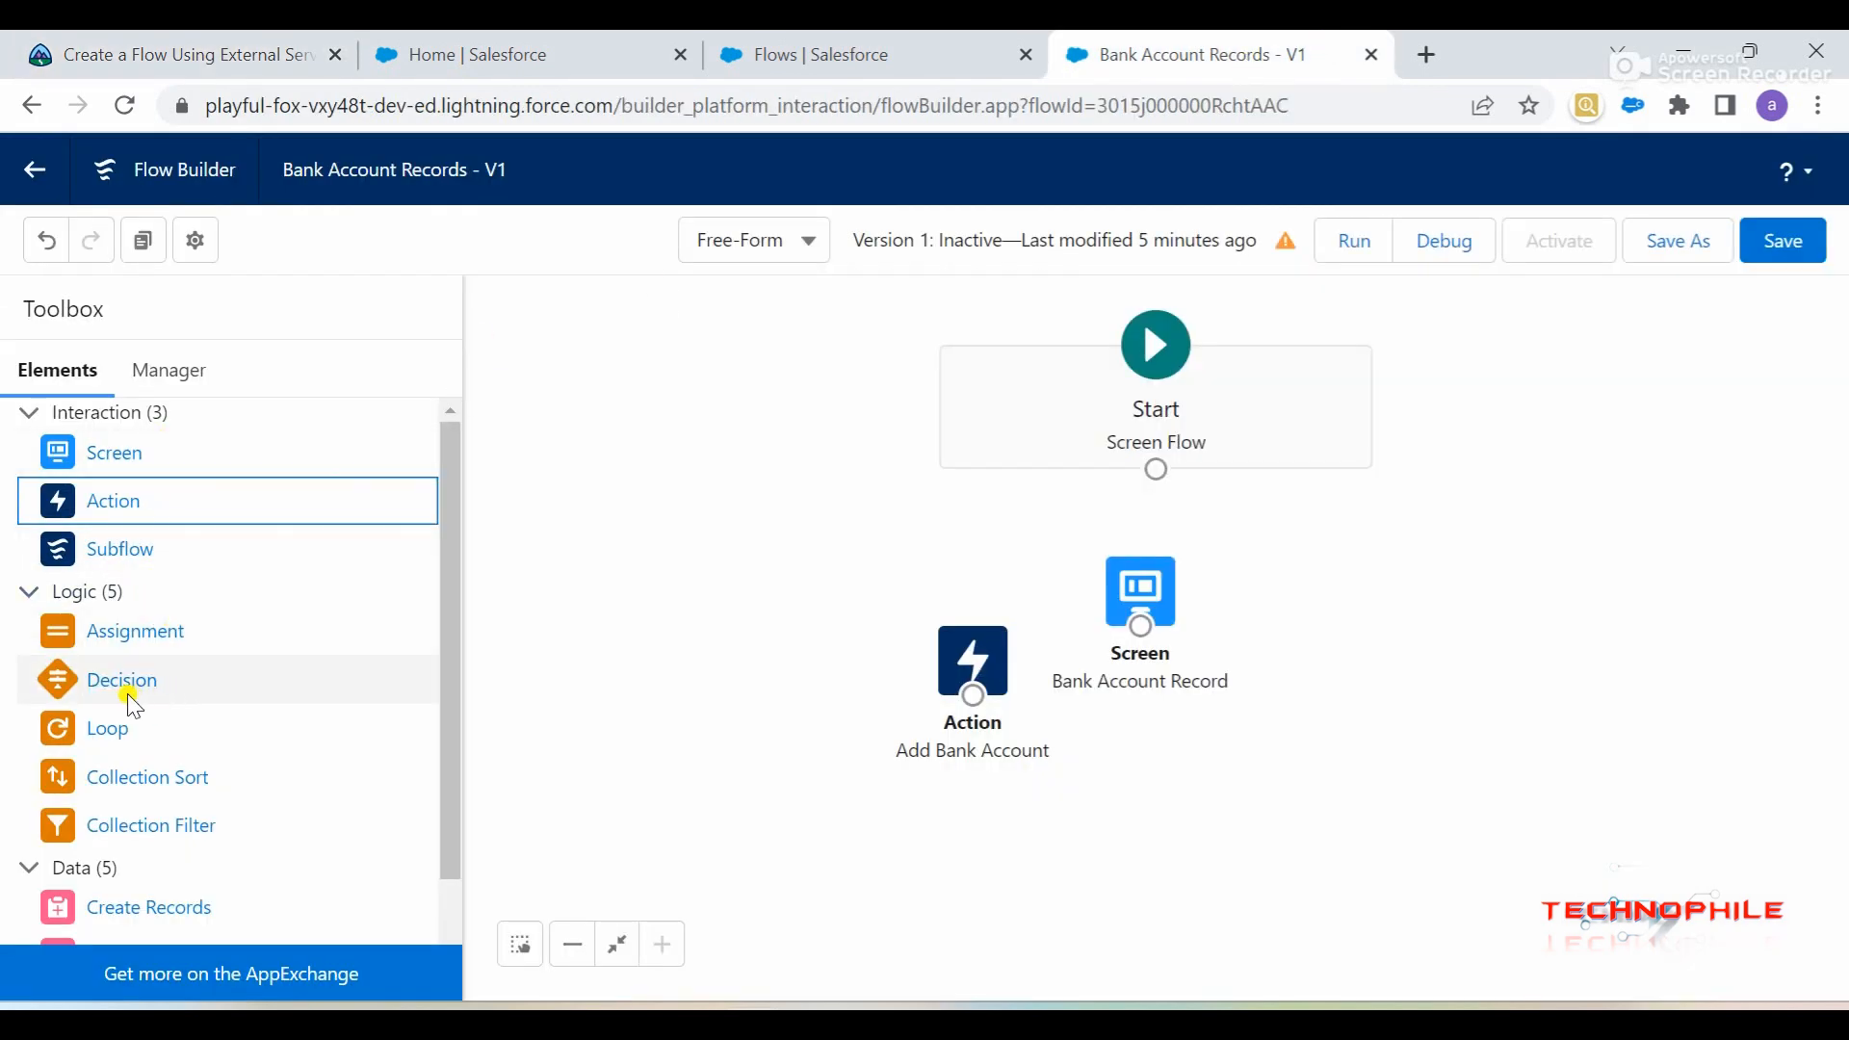
left_click_drag(125, 707, 930, 573)
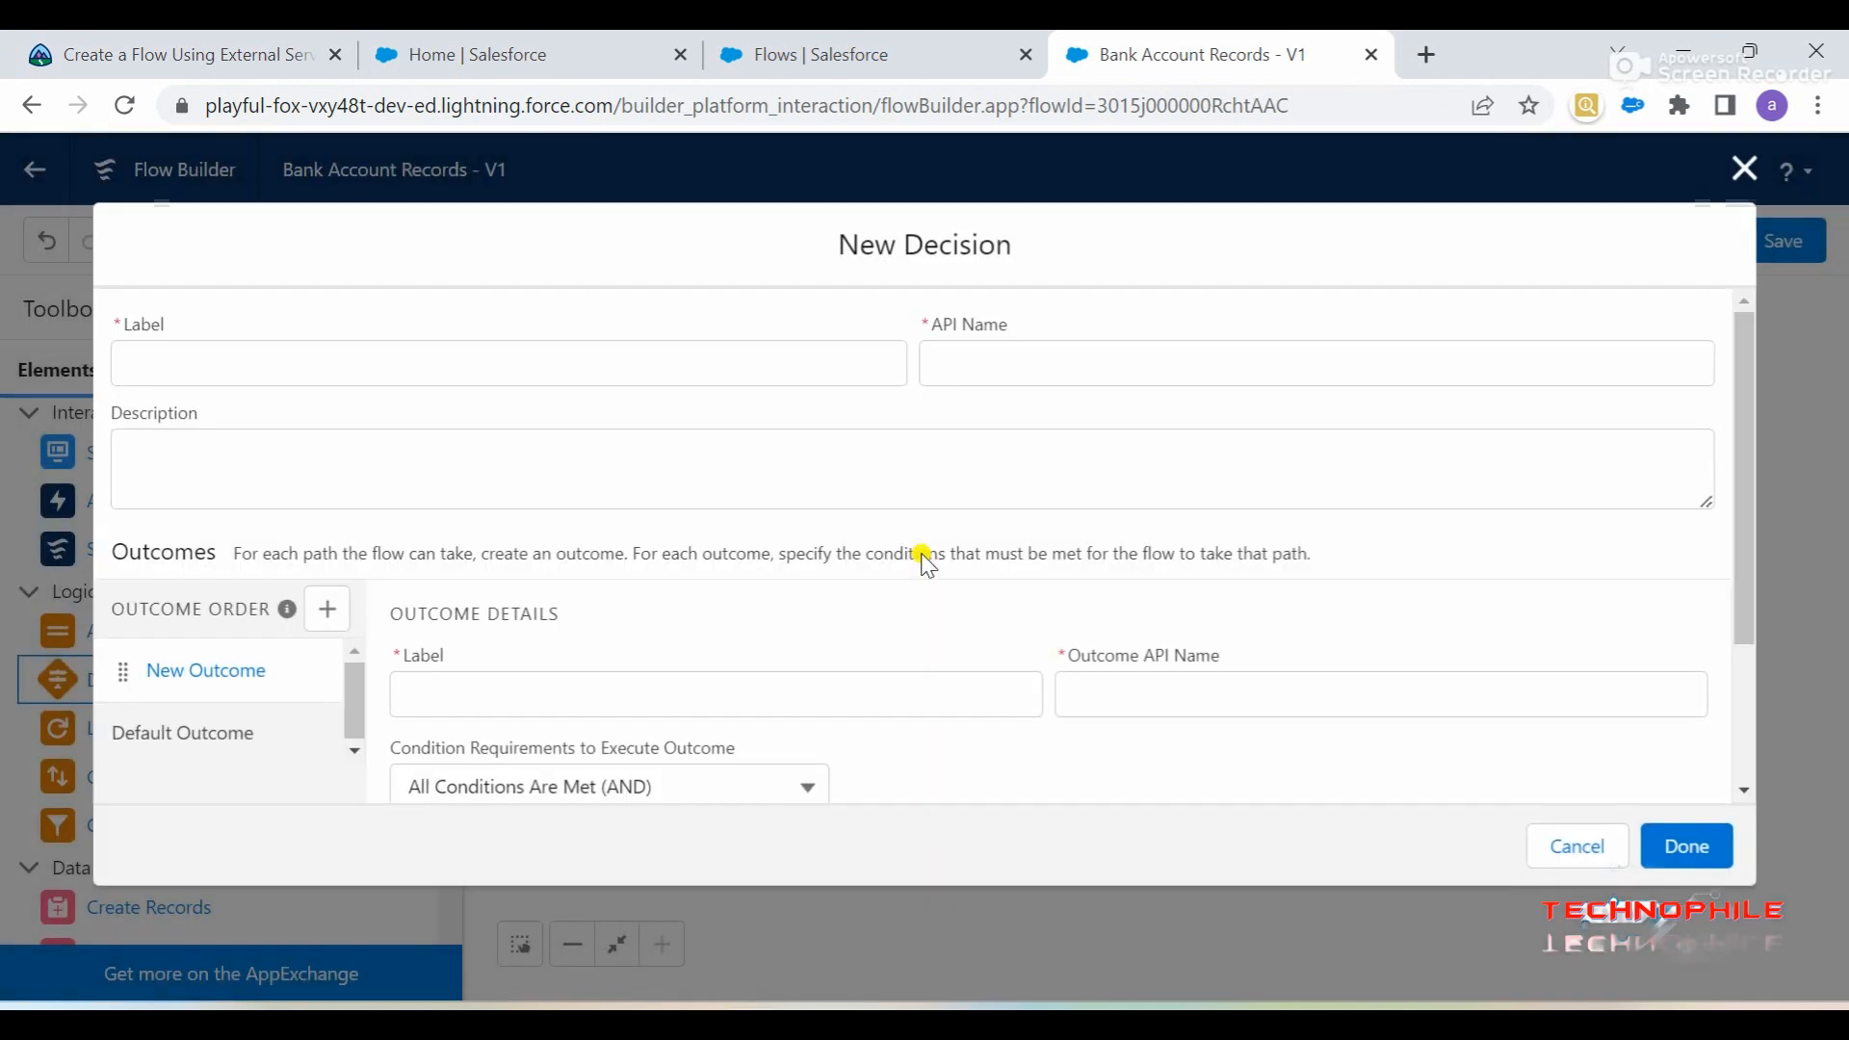
key("ctrl+v")
left_click(566, 409)
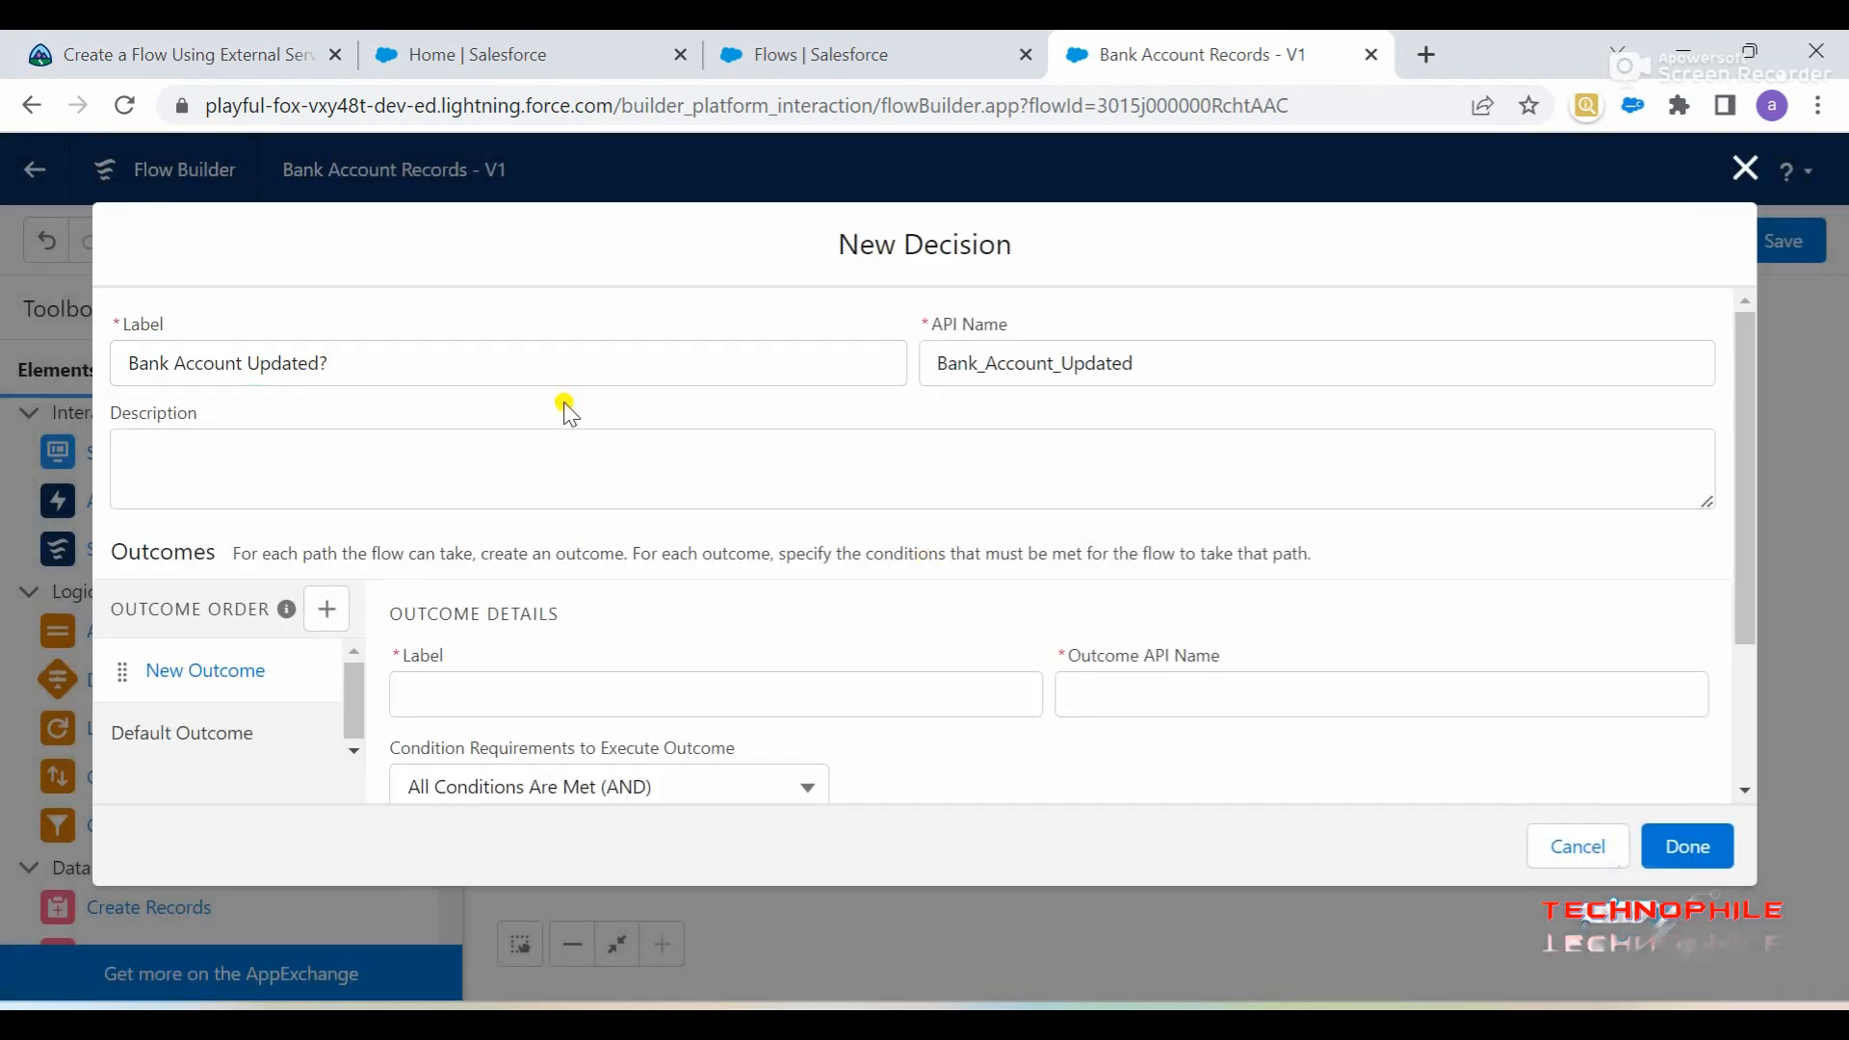
- Copy the new outcome's label from Trailhead and label the decision's first outcome "Bank Account Created"
scroll(553, 453, "down", 2)
left_click(183, 54)
scroll(352, 804, "down", 3)
left_click_drag(194, 581, 381, 584)
key("ctrl+c")
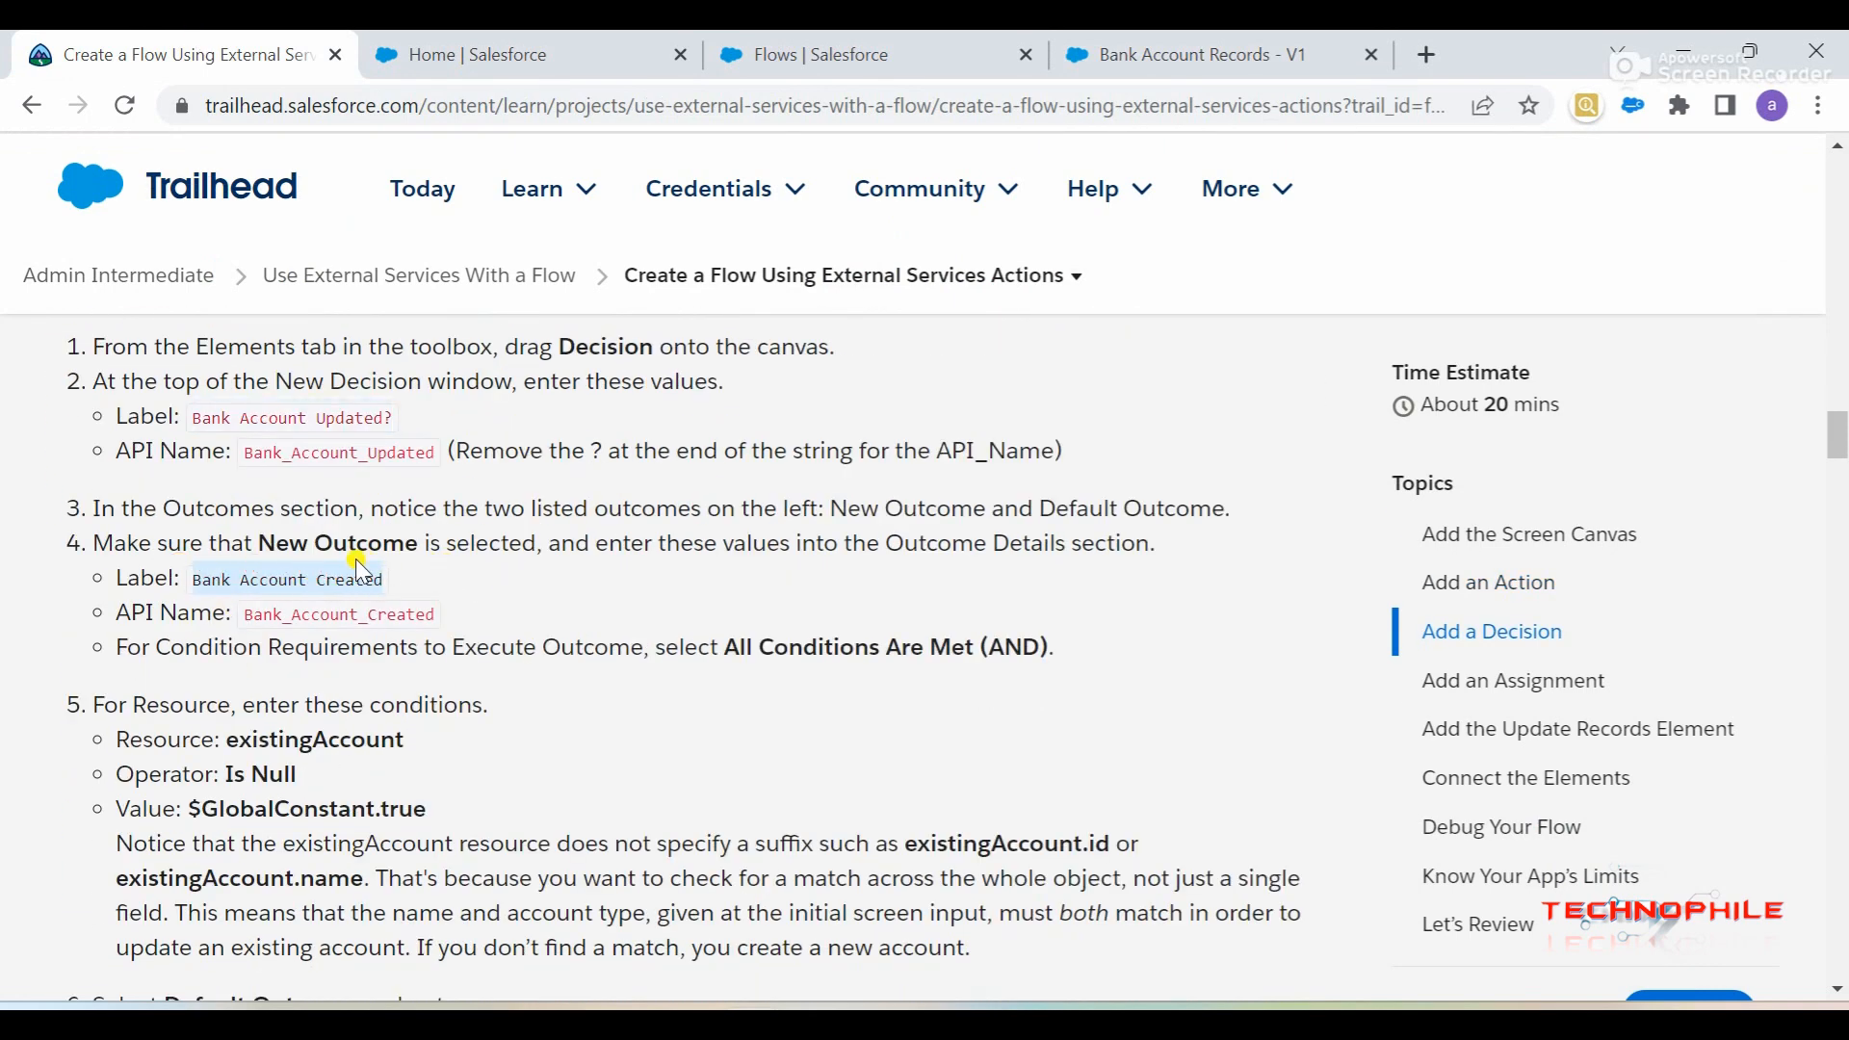
left_click(1194, 54)
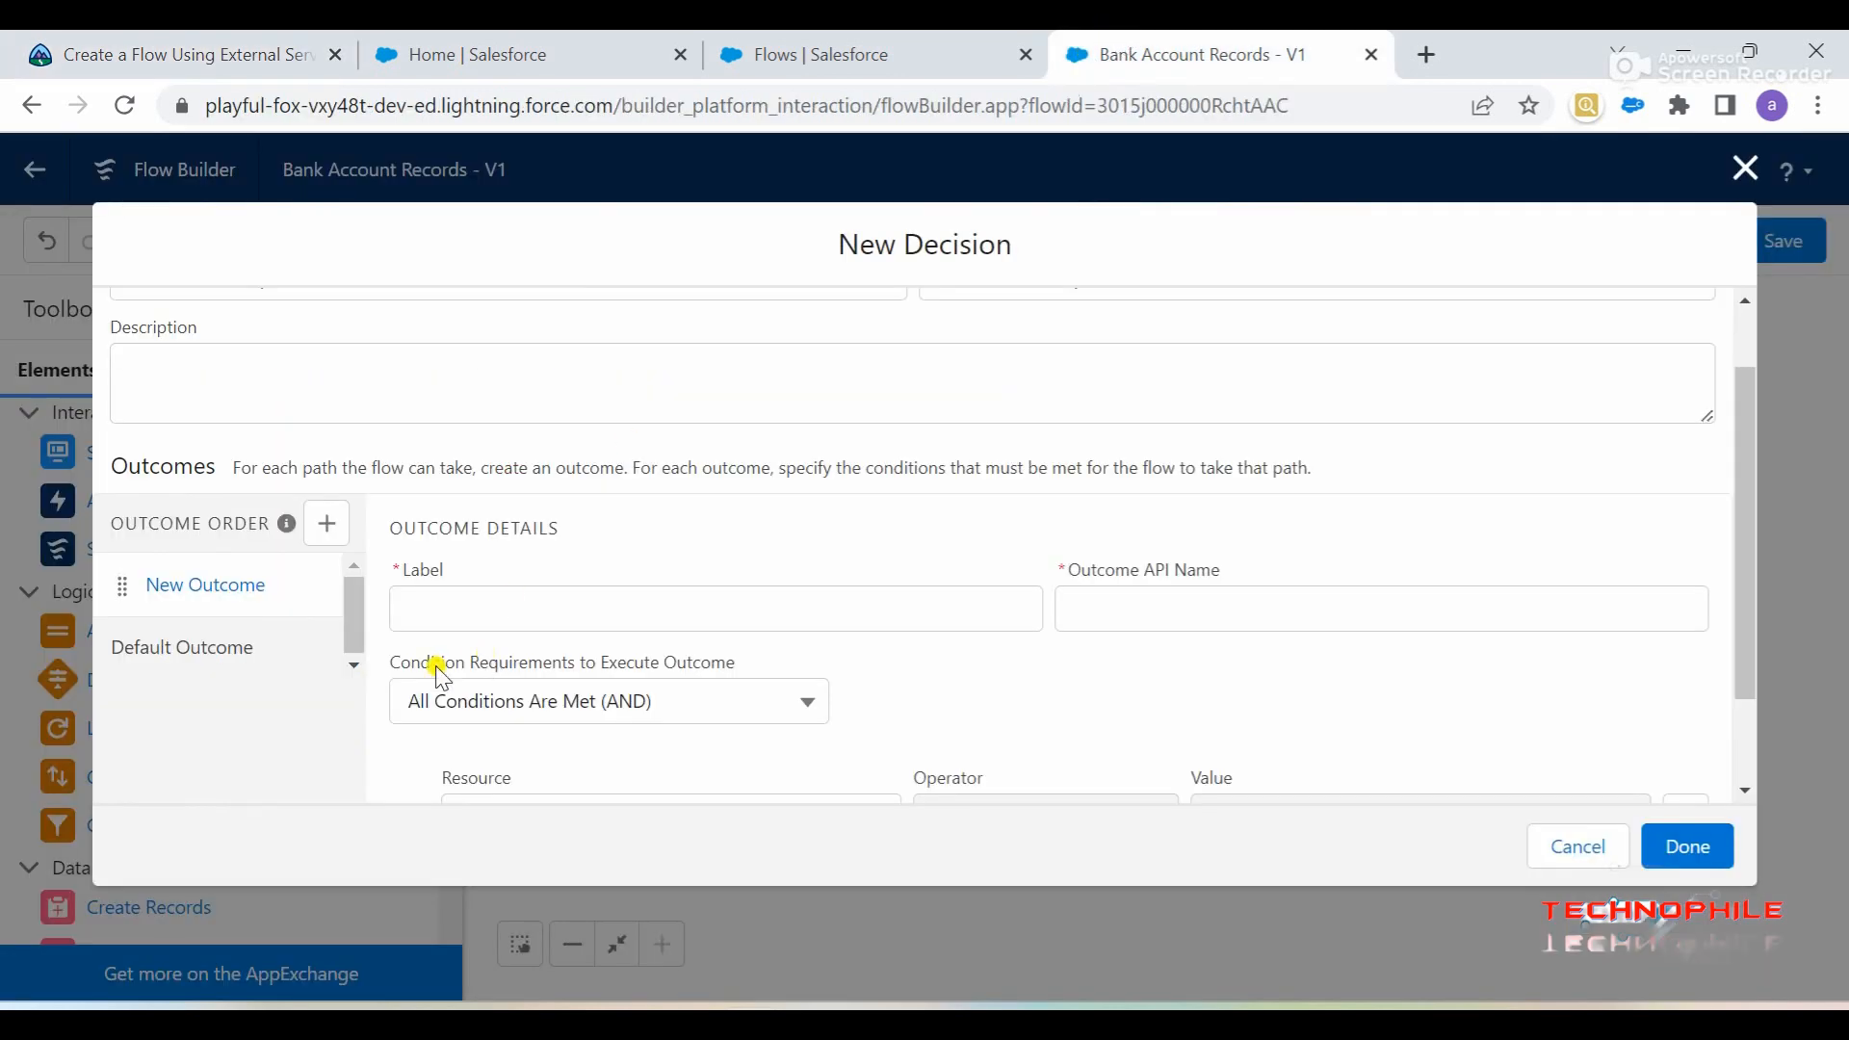
left_click(487, 609)
key("ctrl+v")
left_click(653, 571)
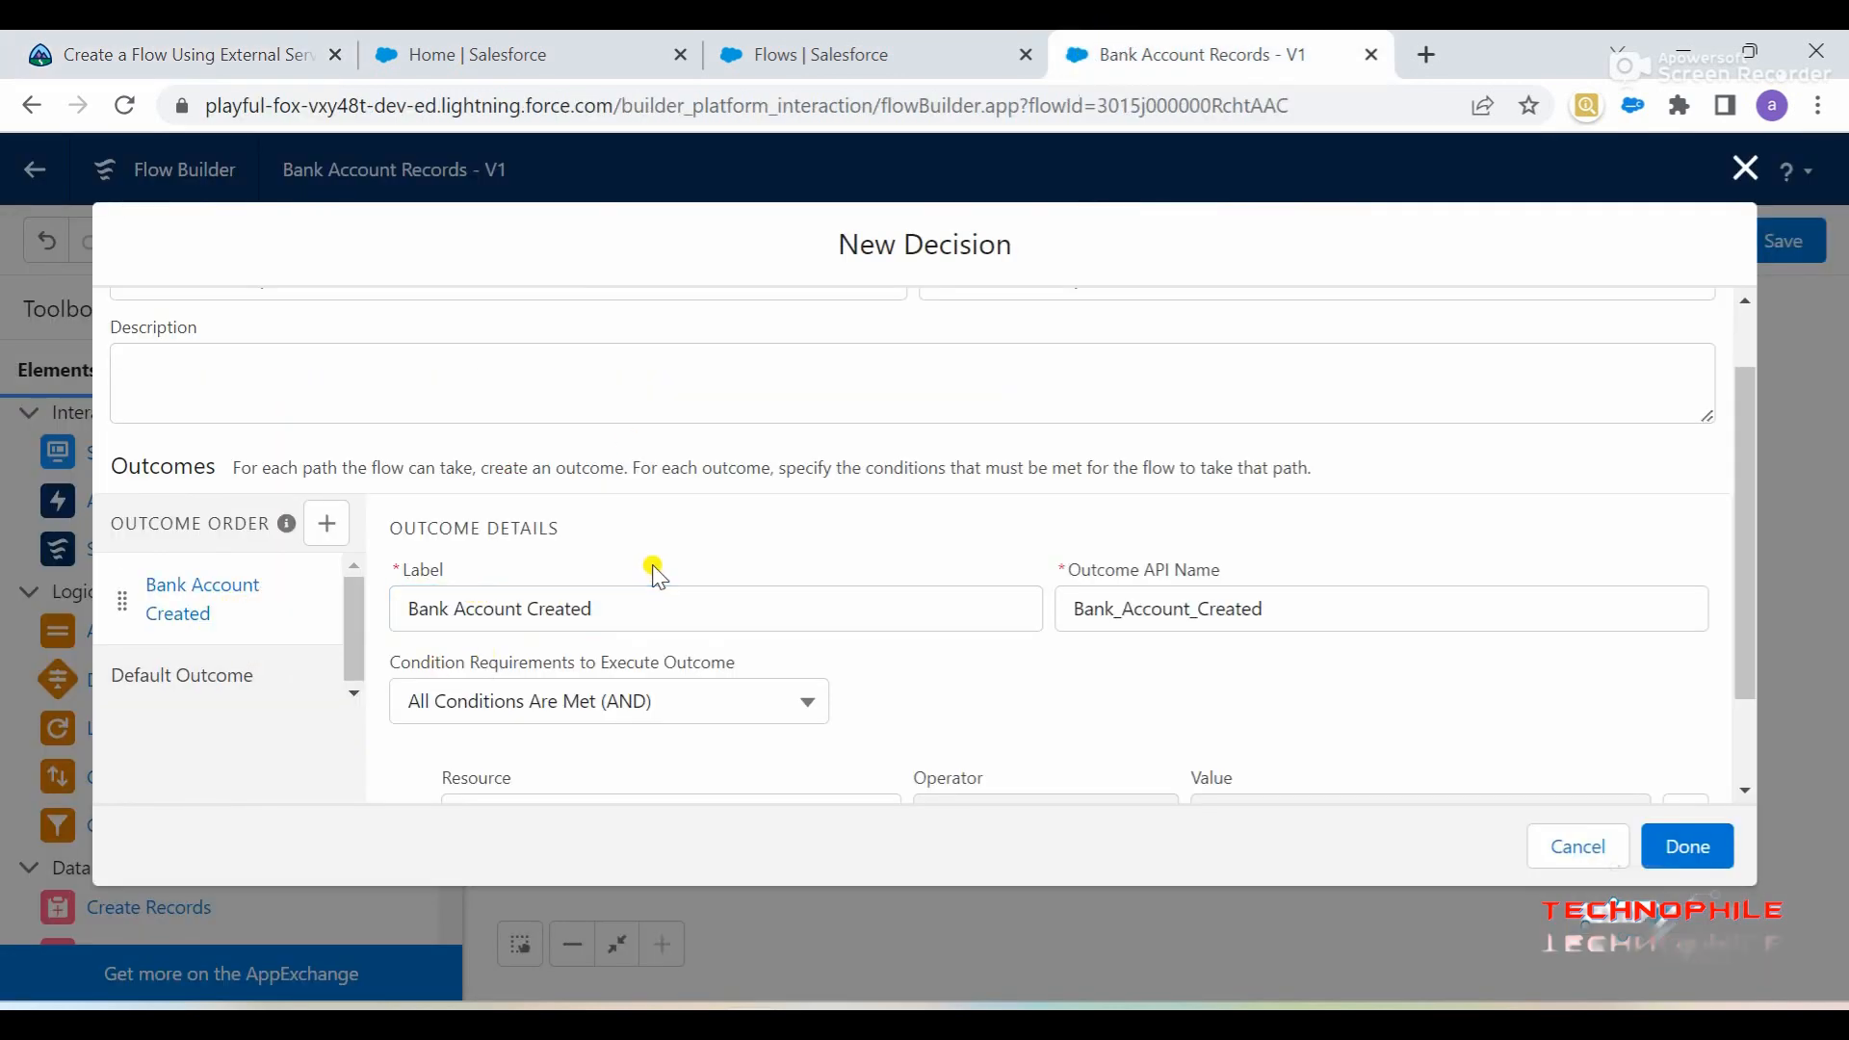
- Copy the resource name from Trailhead and set the Bank Account Created outcome's condition resource to existingAccount
left_click(210, 34)
scroll(439, 711, "down", 1)
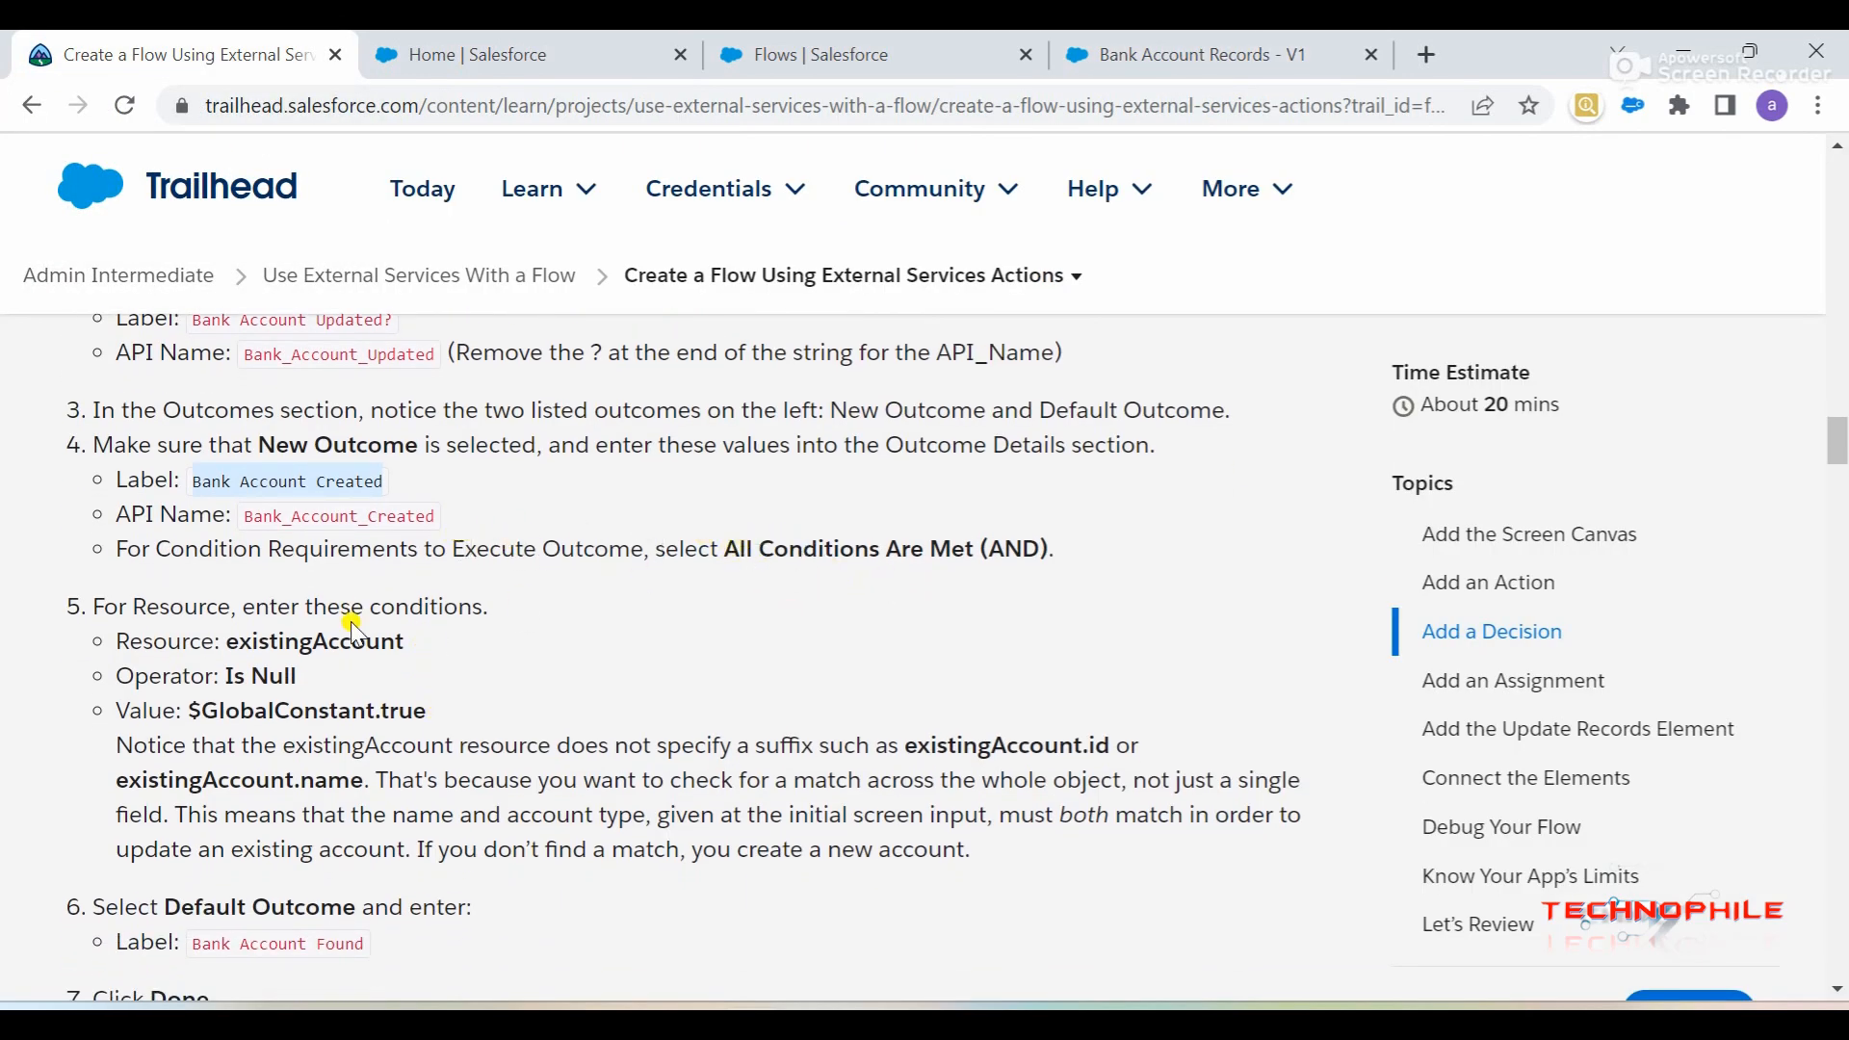
double_click(286, 635)
key("ctrl+c")
left_click(1089, 58)
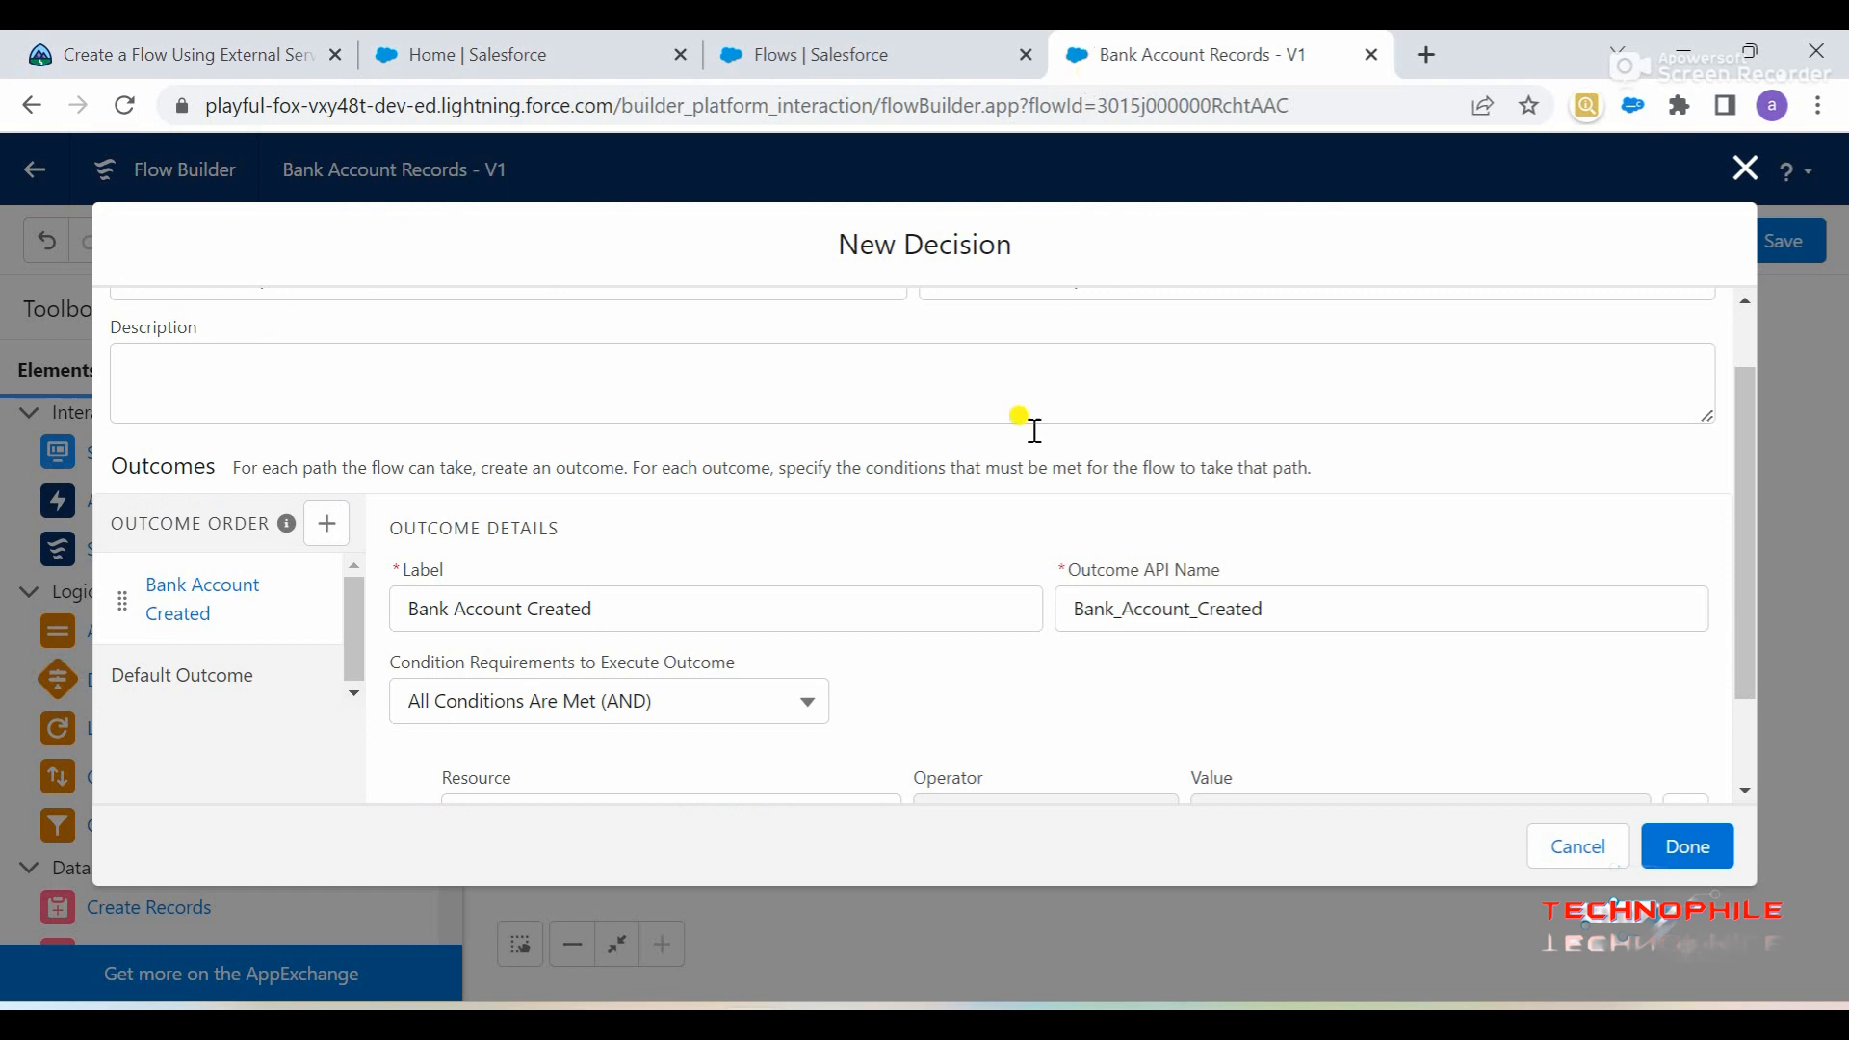
scroll(685, 651, "down", 1)
left_click(602, 694)
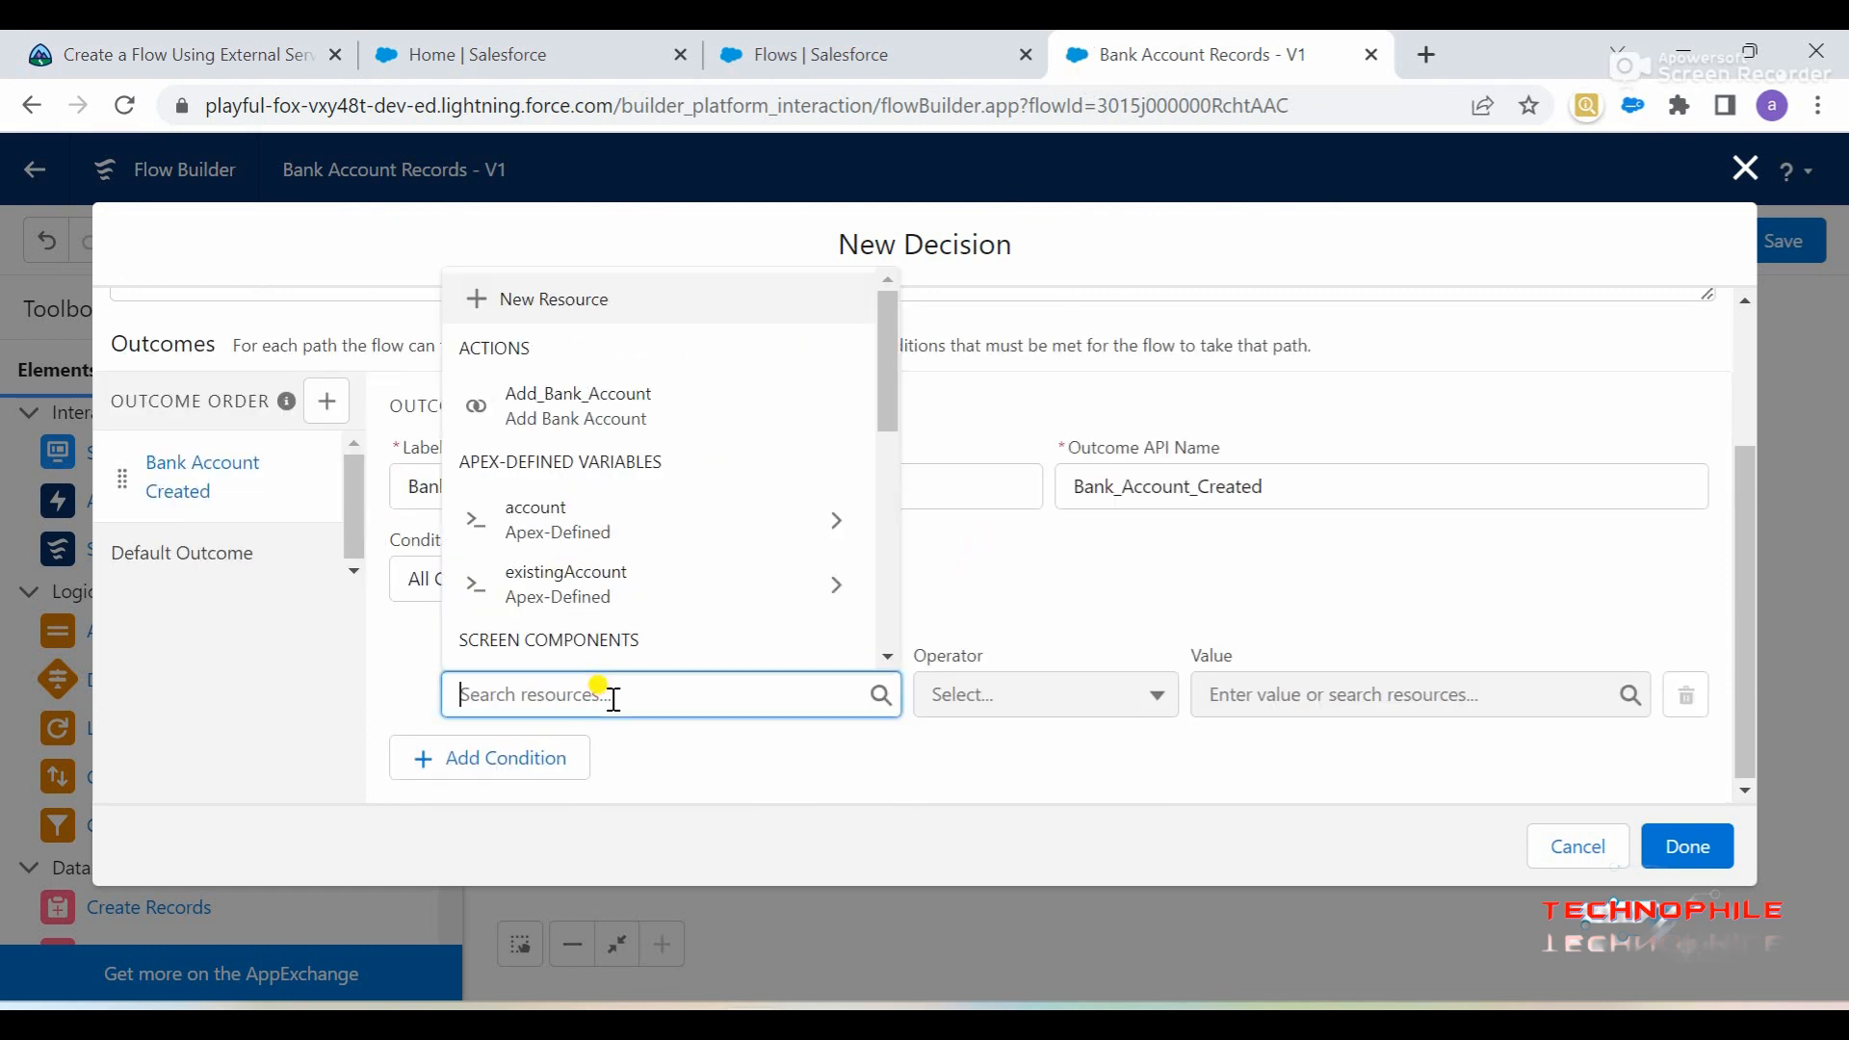
key("ctrl+v")
left_click(598, 636)
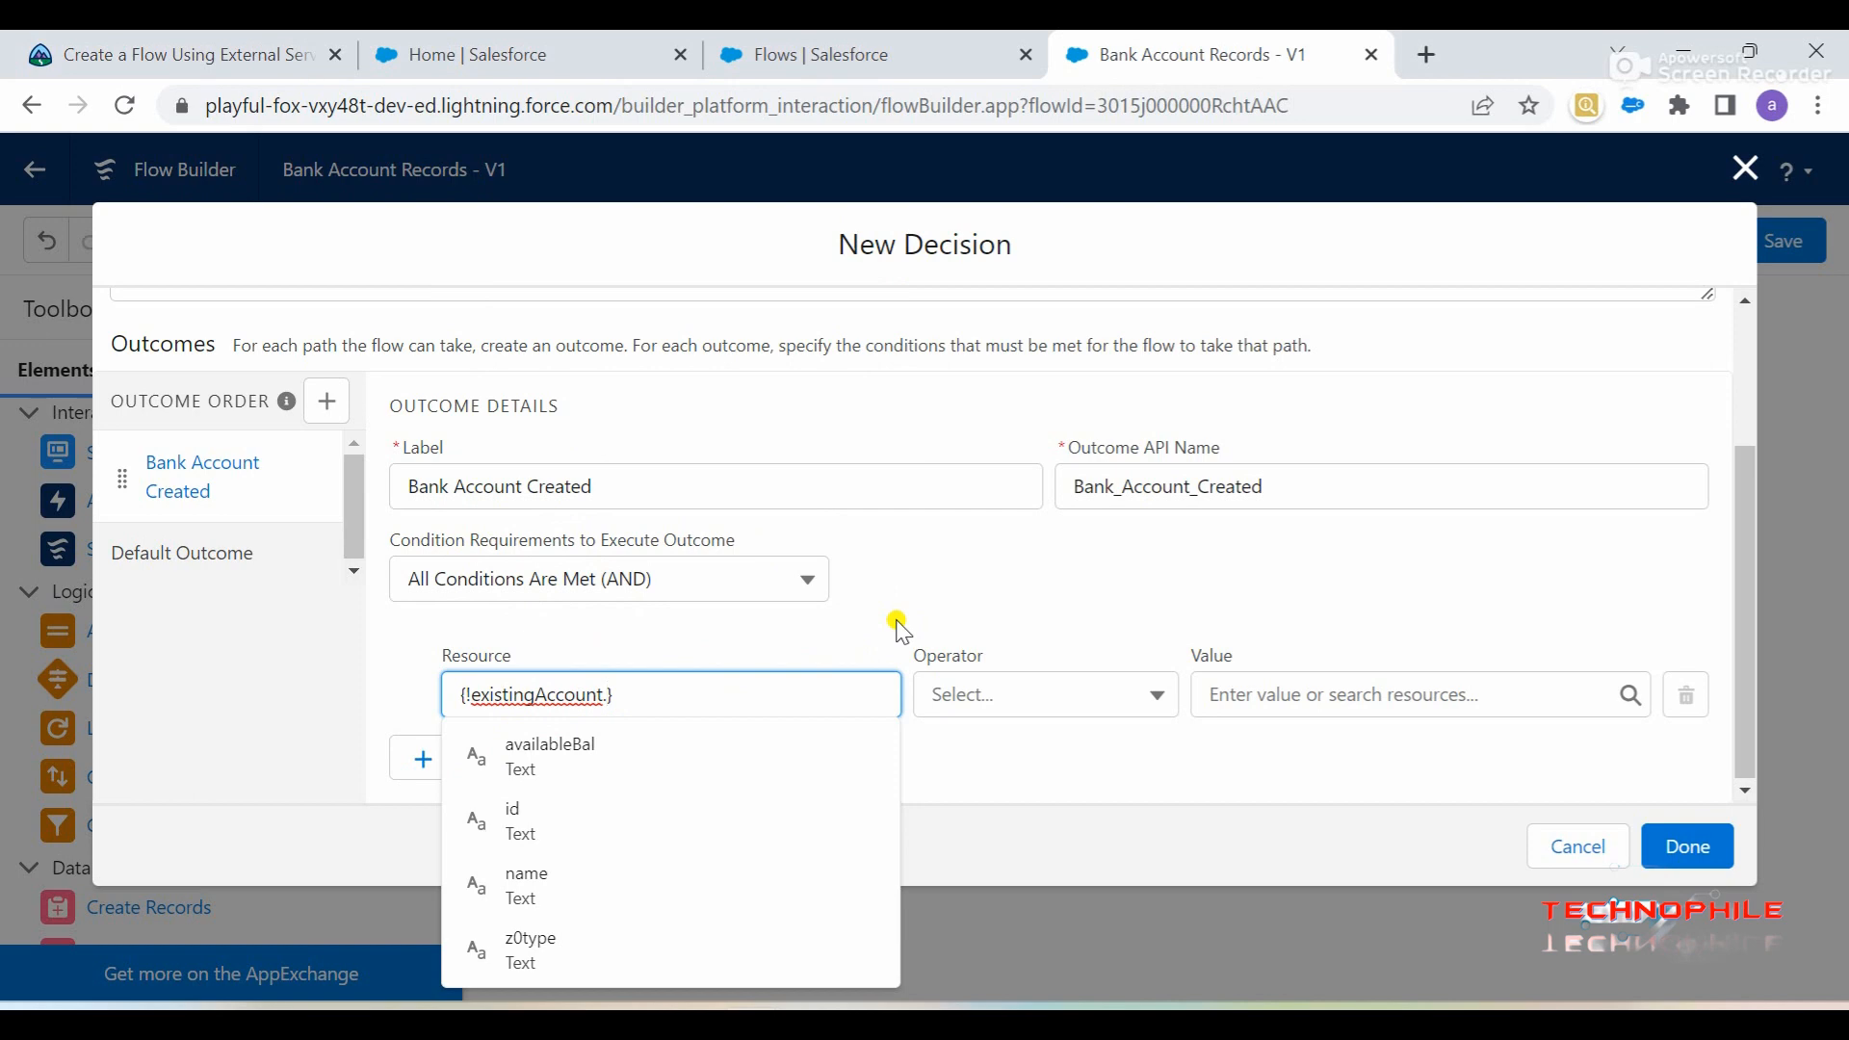
- Check the required operator in Trailhead and set the existingAccount condition's operator to Is Null
left_click(205, 39)
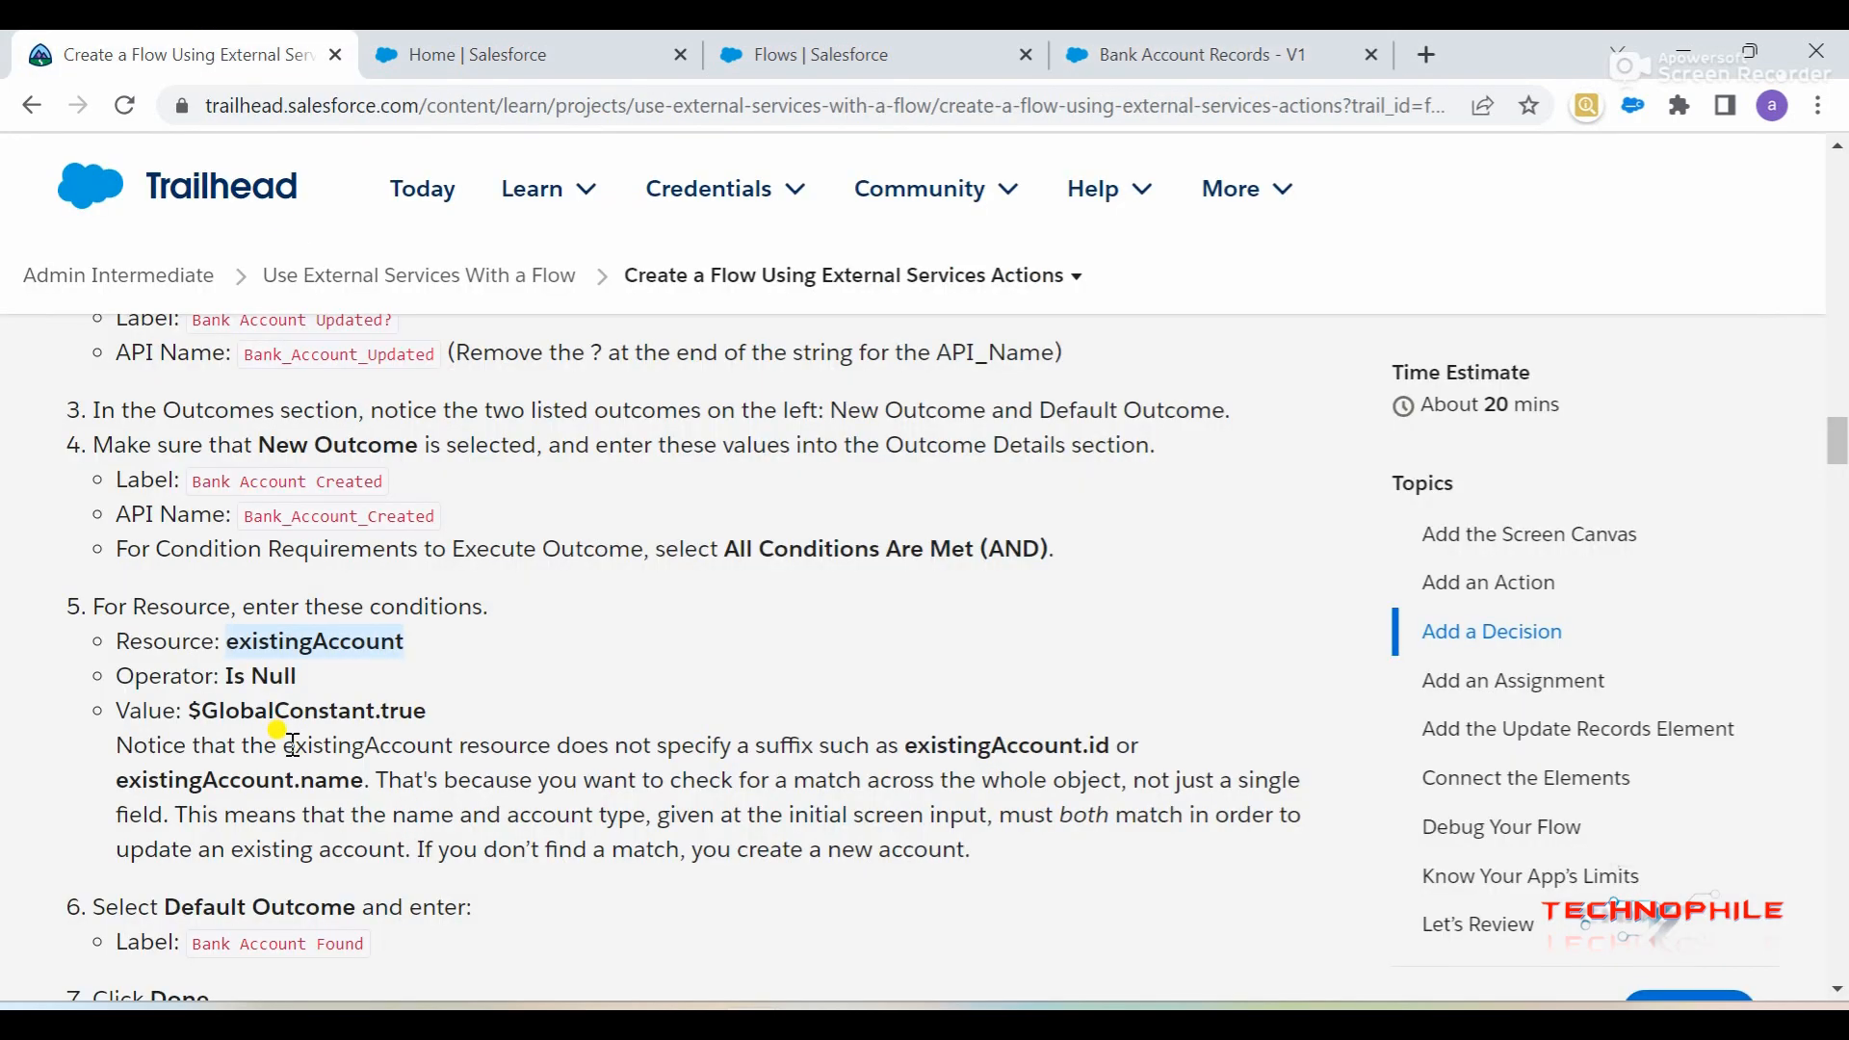
left_click(1184, 54)
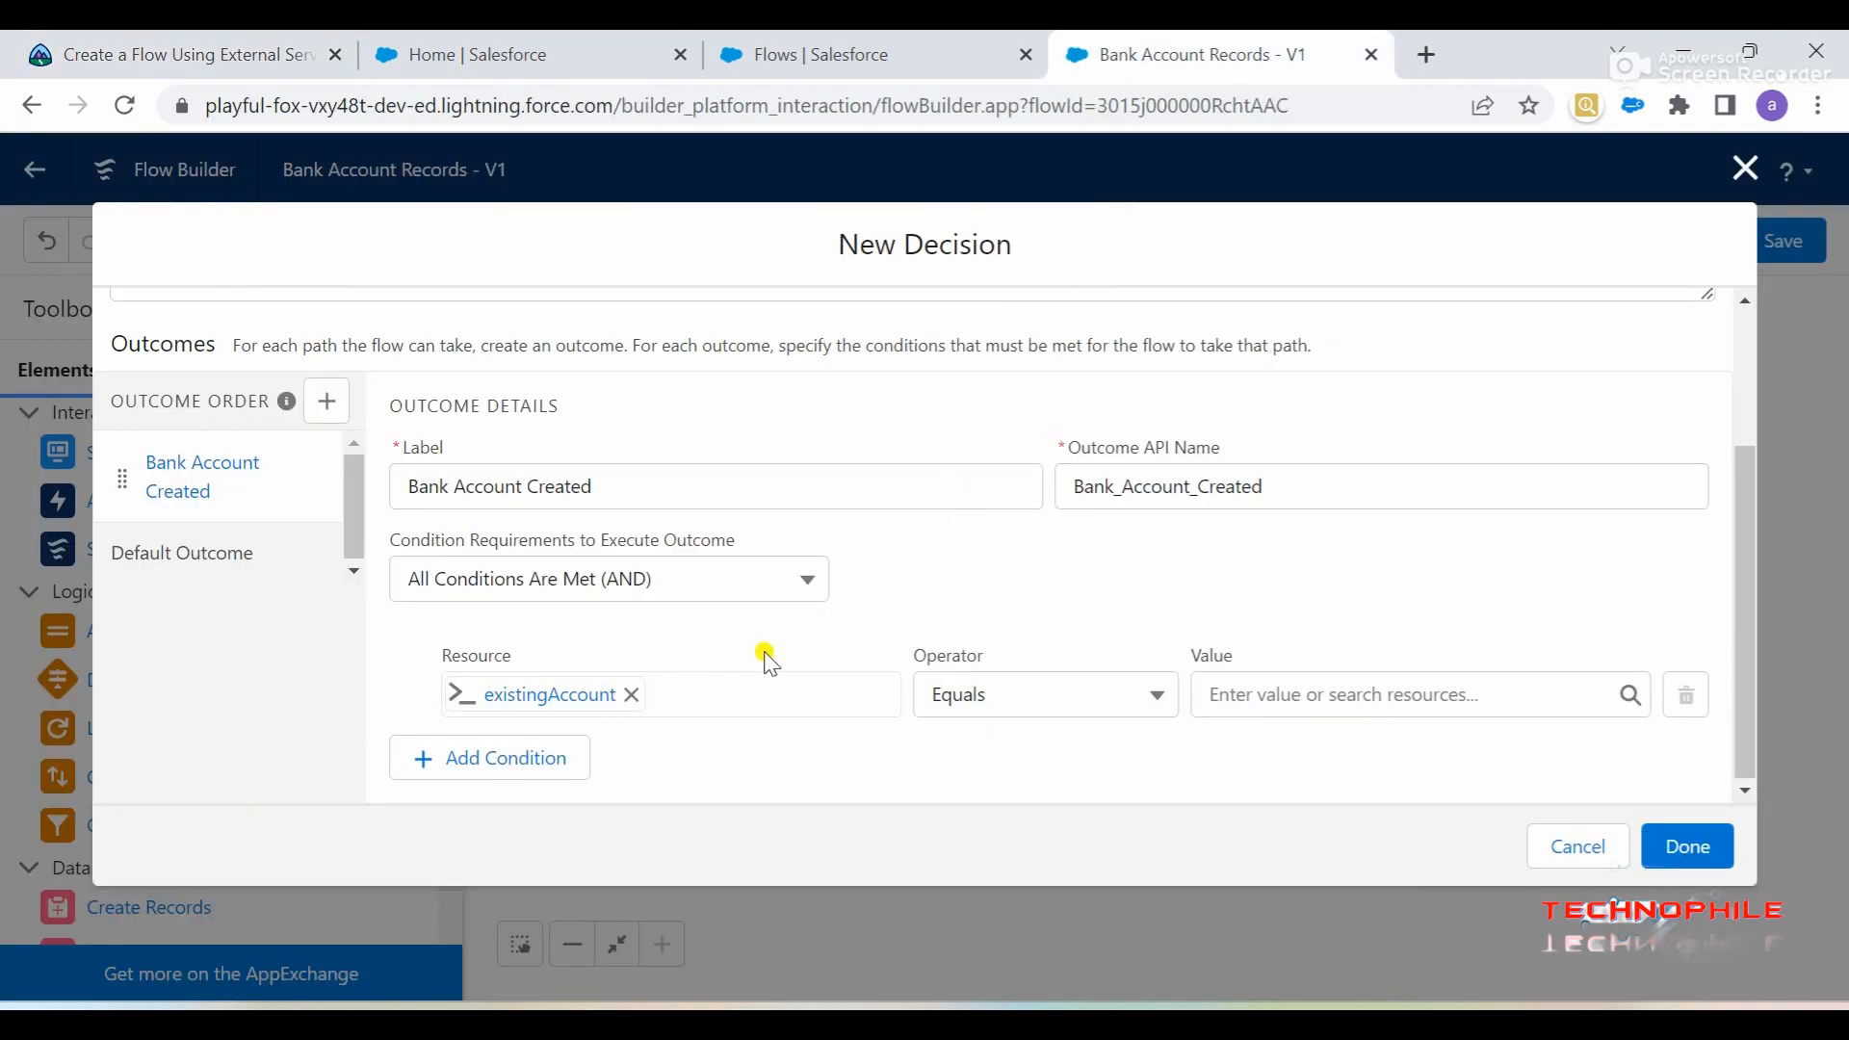
left_click(1011, 697)
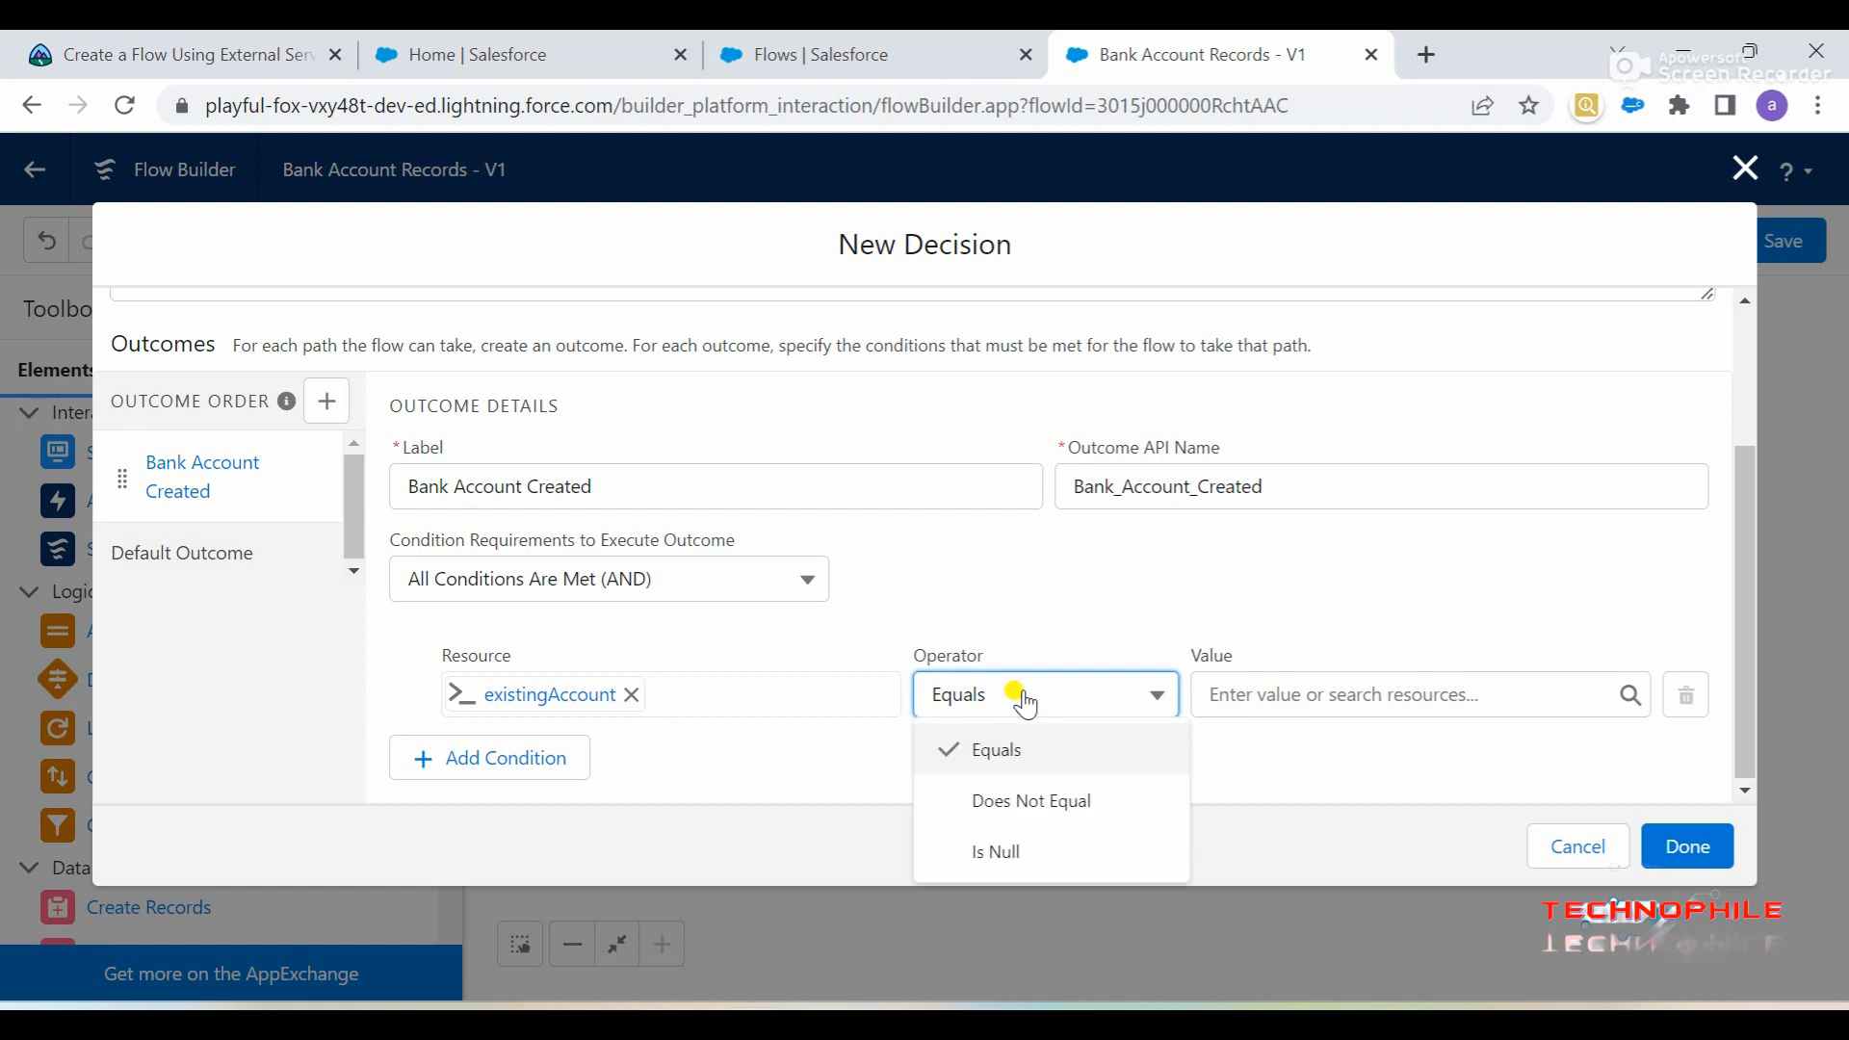
left_click(1043, 854)
- Copy the condition value from Trailhead and set the existingAccount condition's value to {!$GlobalConstant.True}
left_click(224, 48)
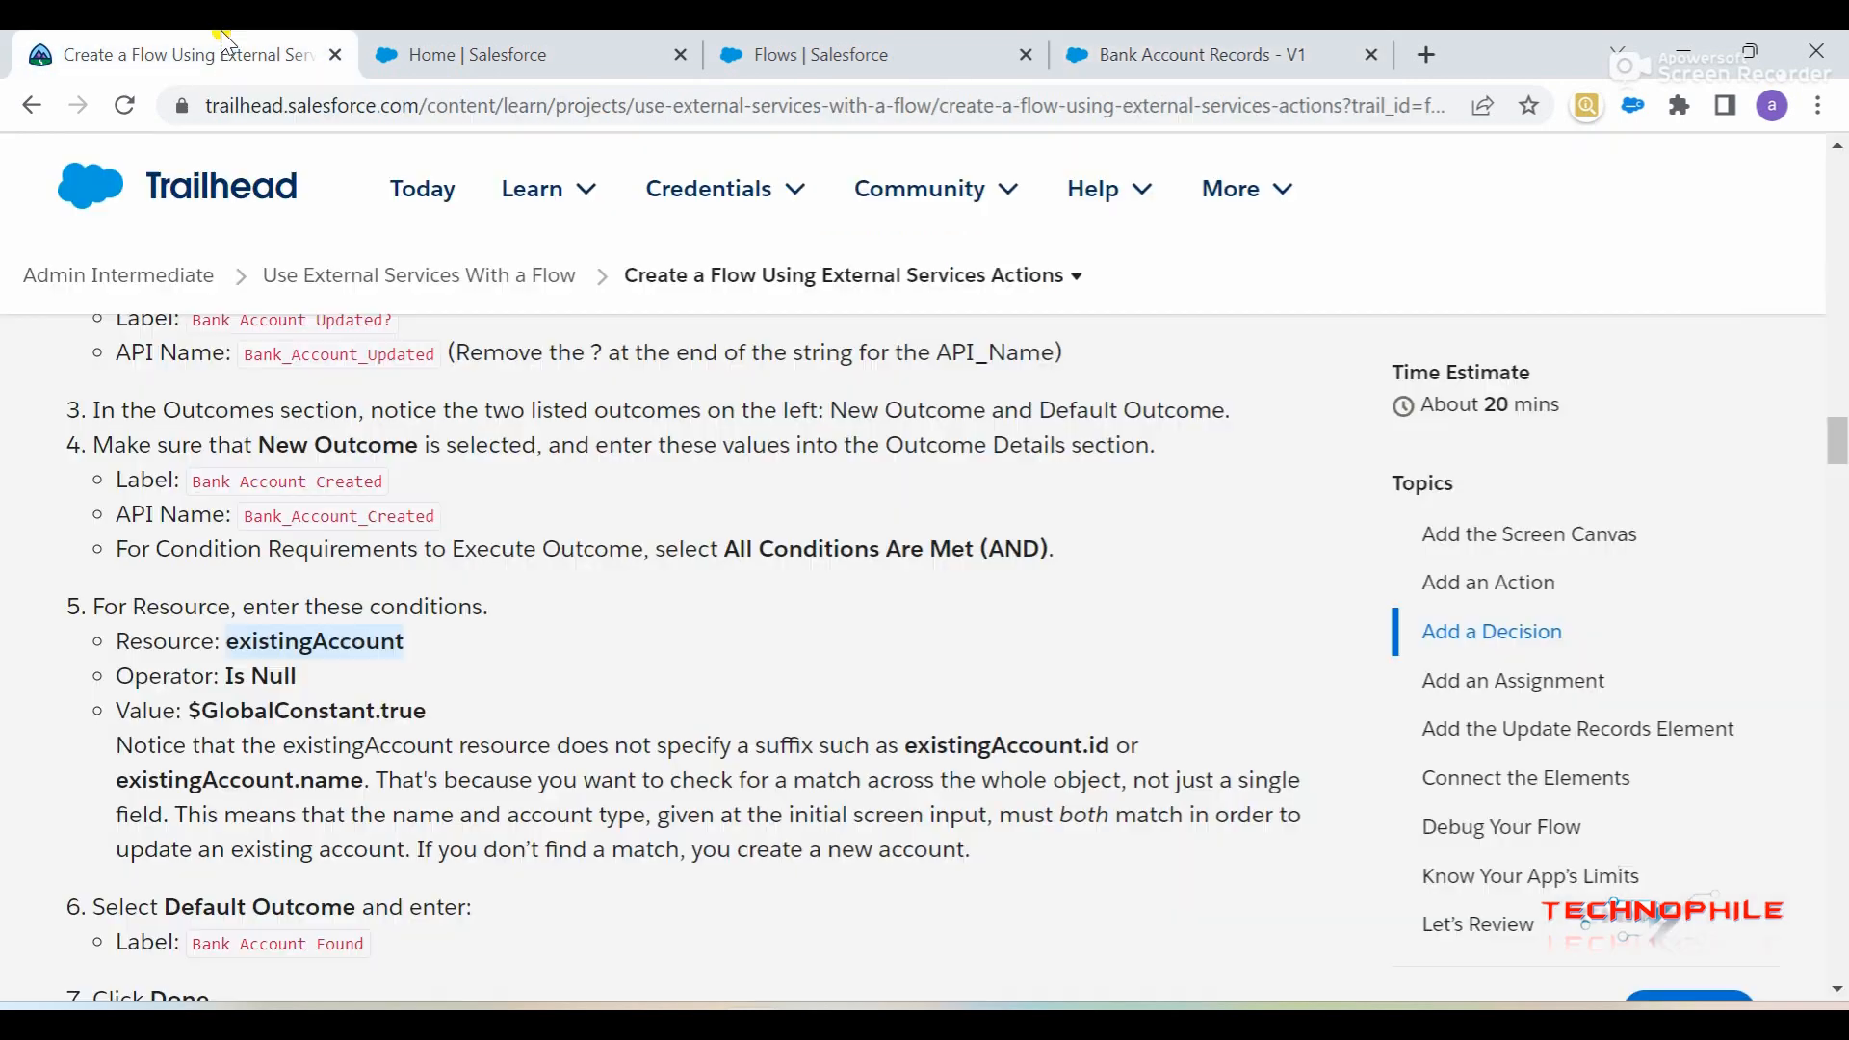
left_click_drag(190, 713, 424, 711)
key("ctrl+c")
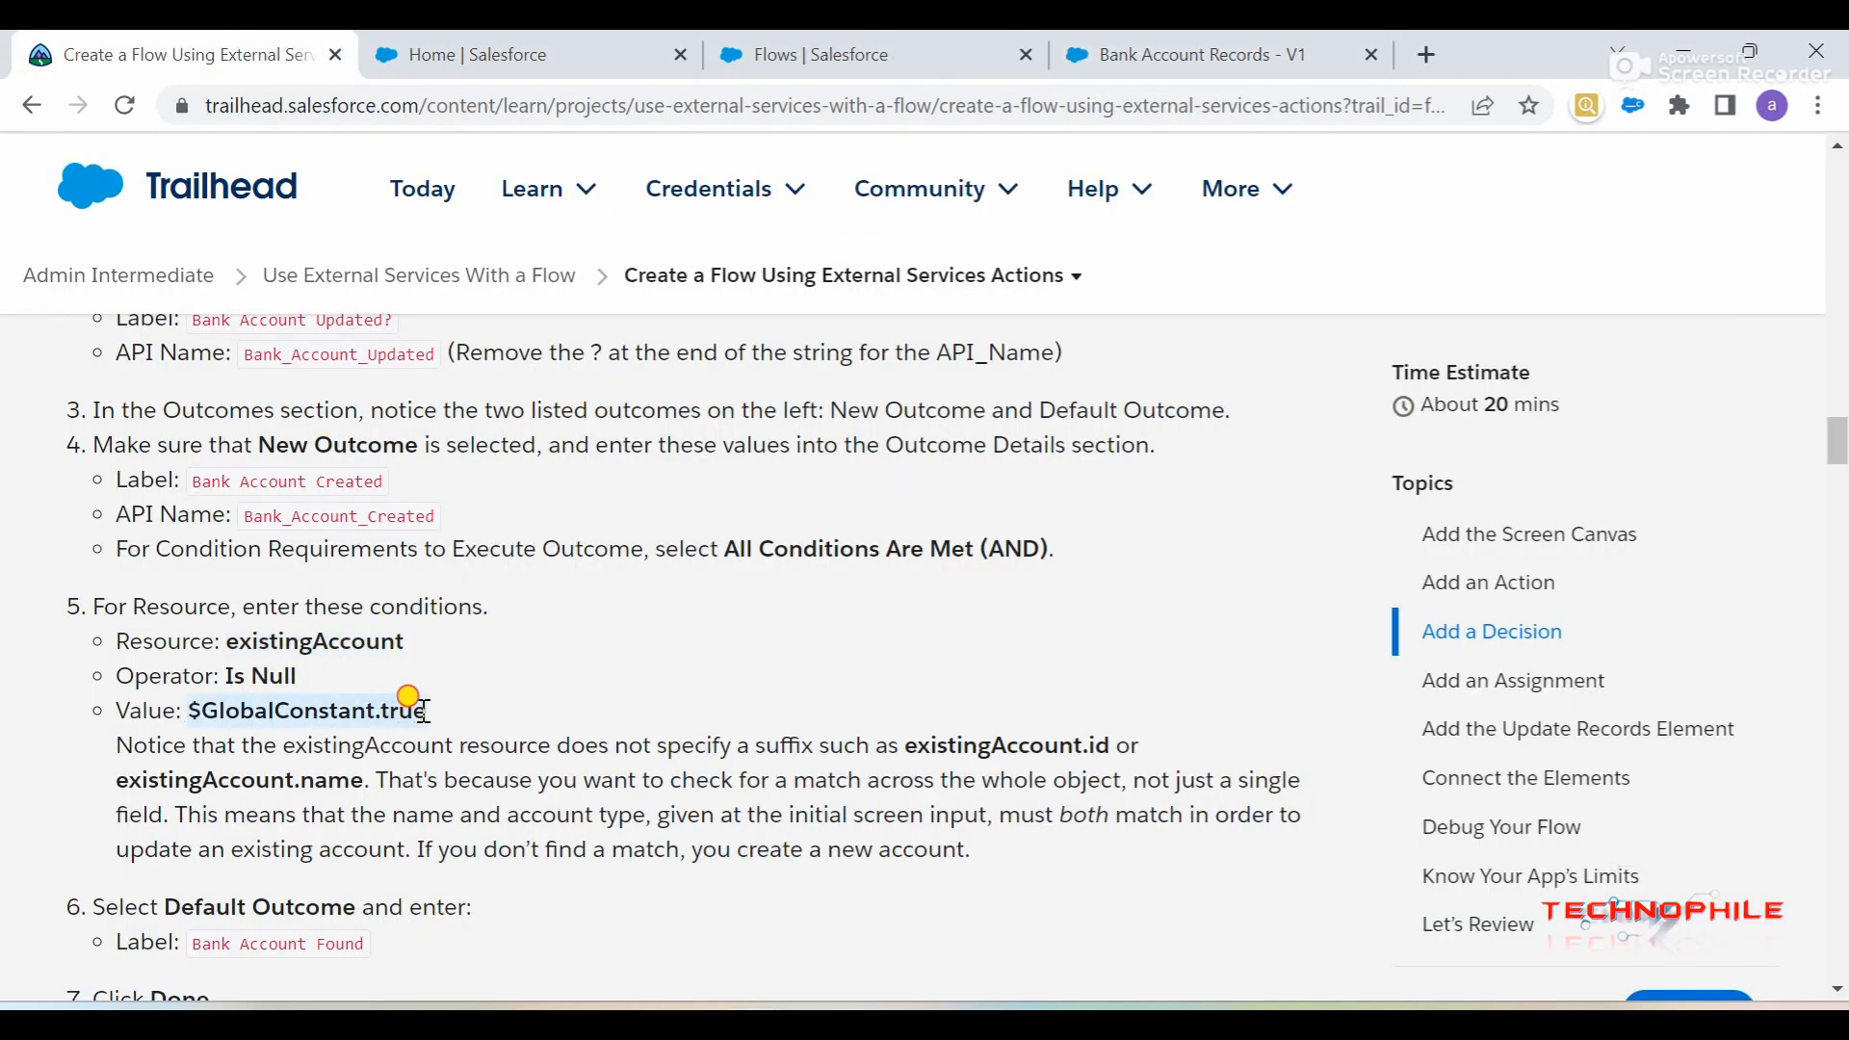
key("ctrl+shift+Tab")
left_click(1271, 696)
key("ctrl+v")
left_click(1272, 624)
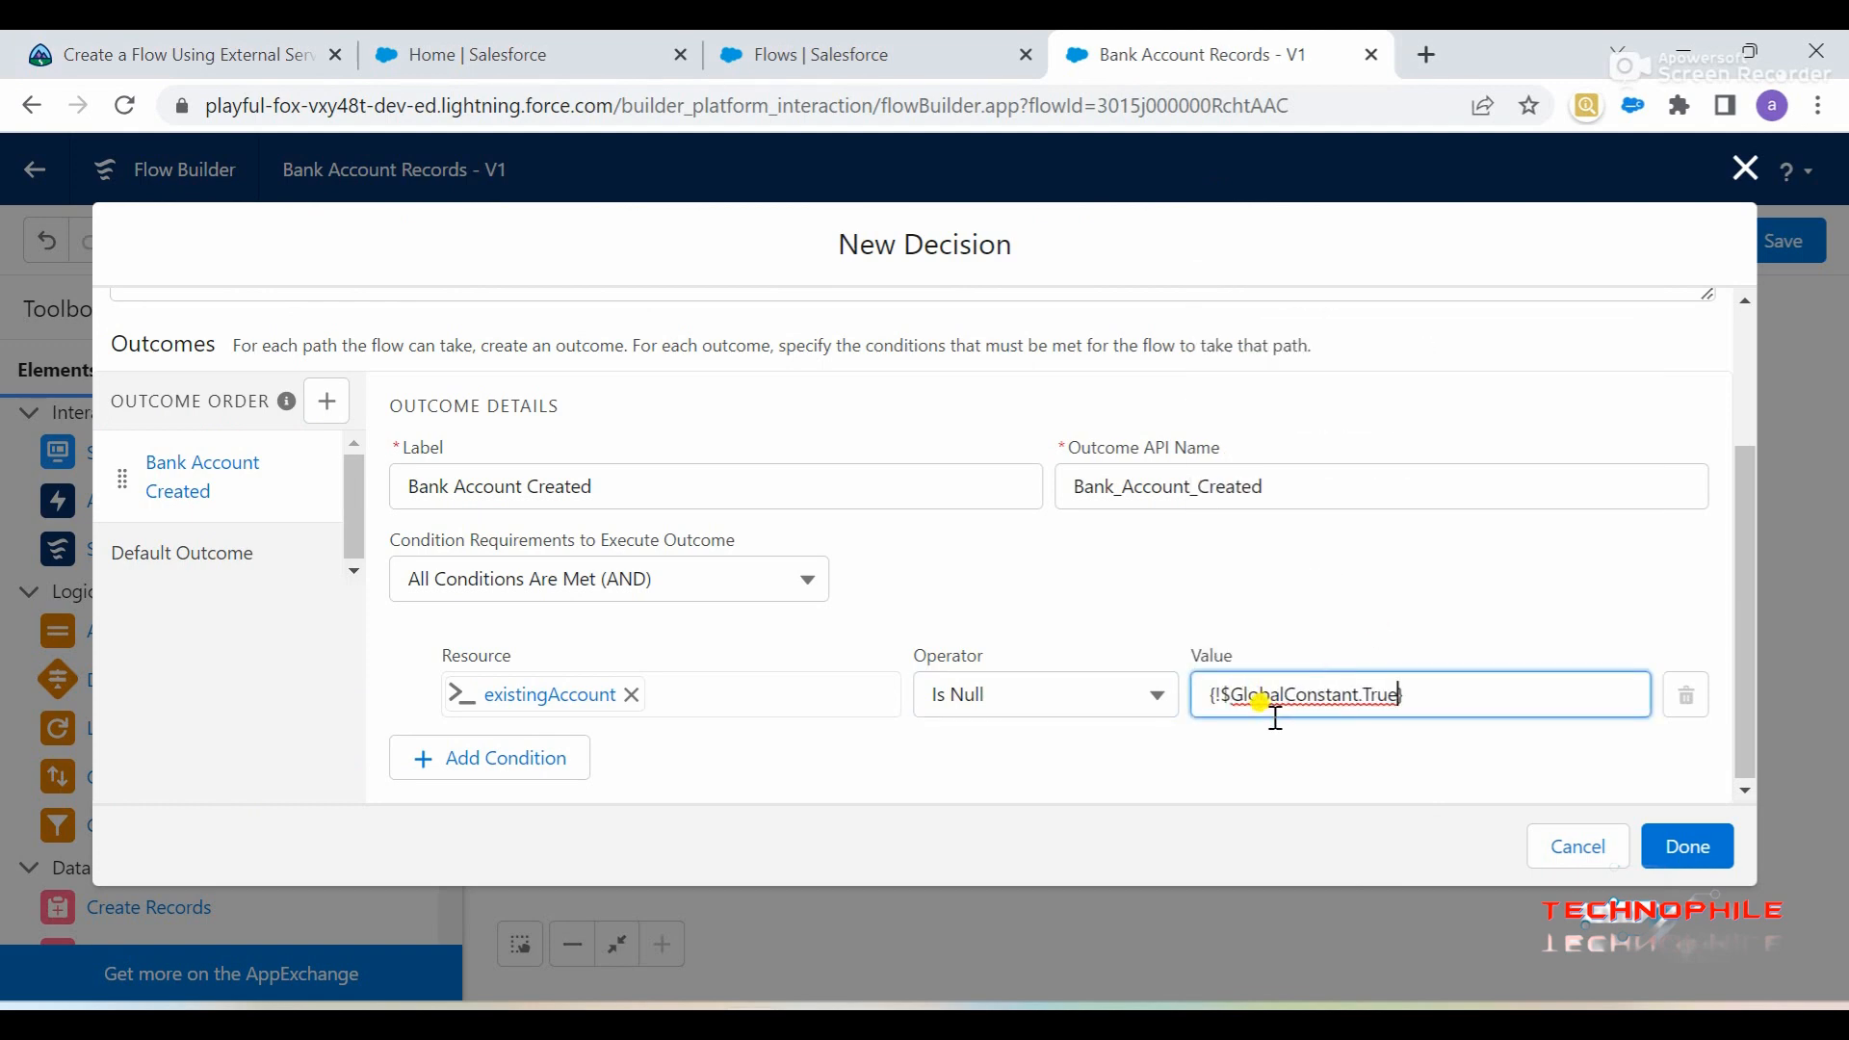
- Copy the default outcome's label from Trailhead, label the default outcome "Bank Account Found", and finish the decision
left_click(190, 40)
scroll(212, 741, "down", 2)
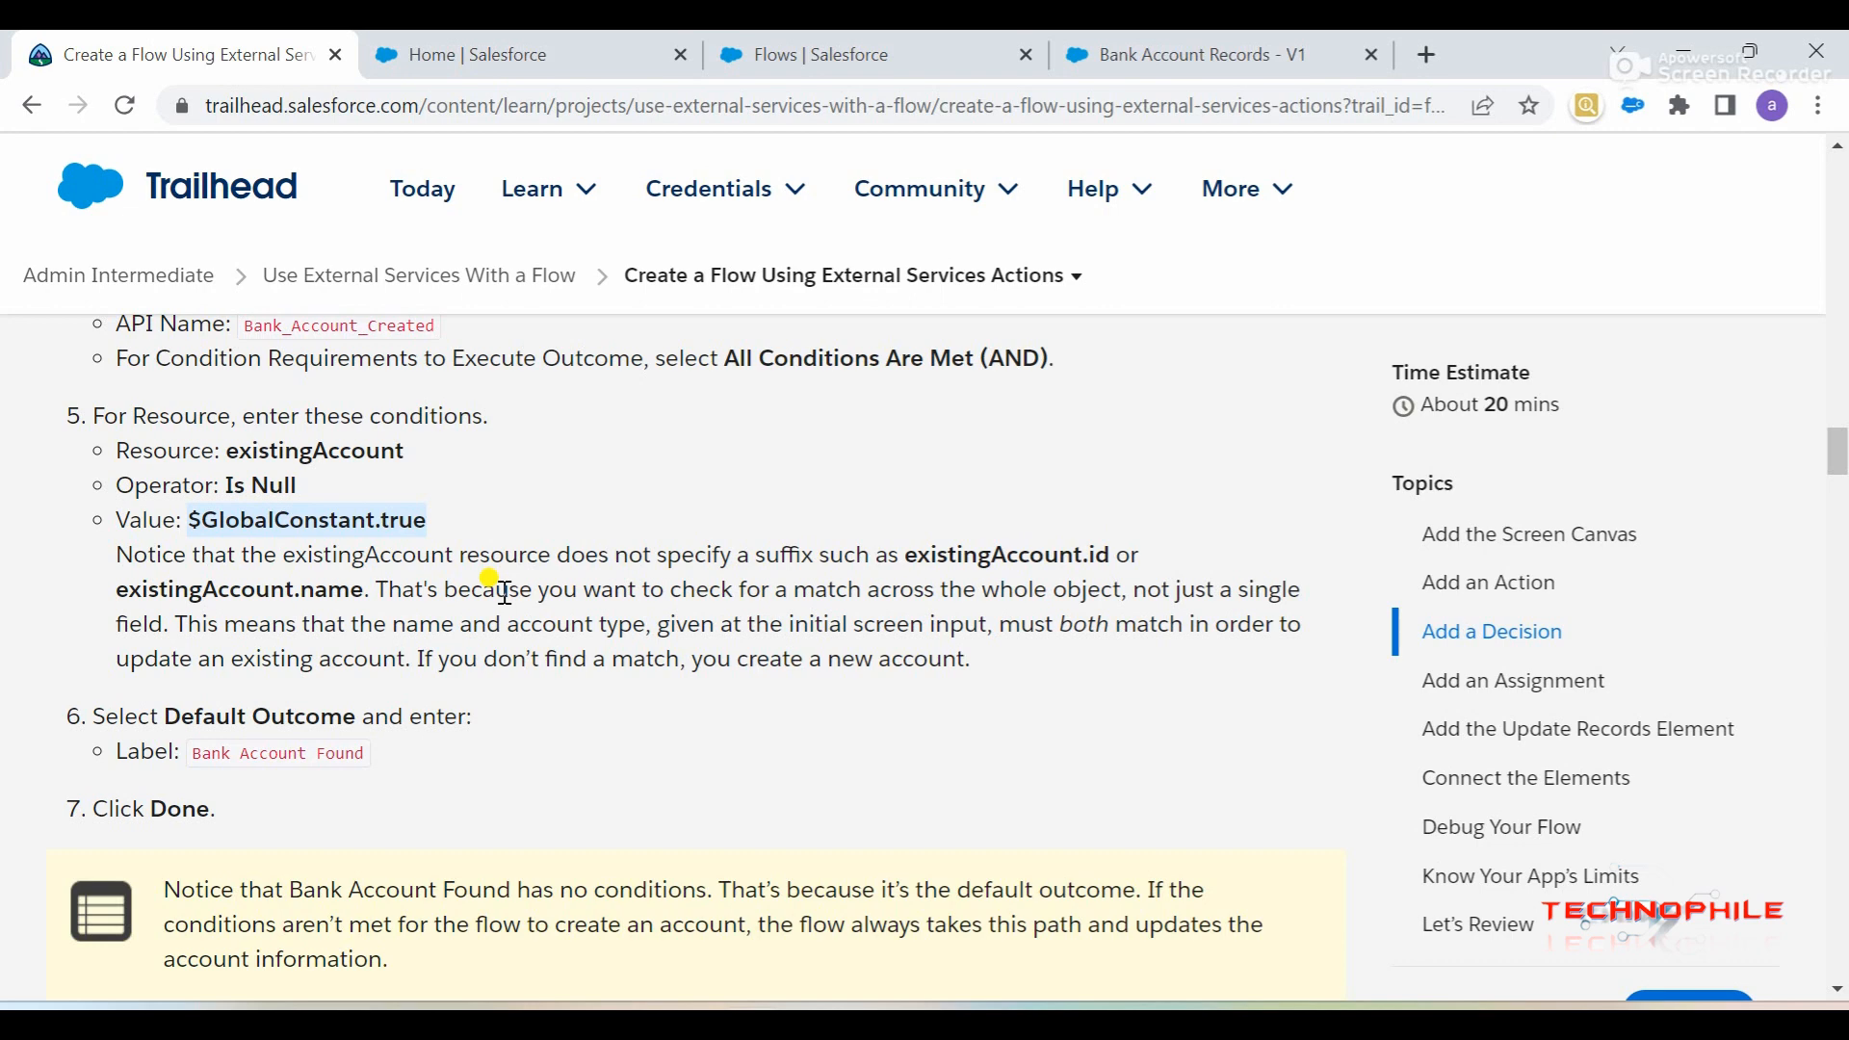
scroll(505, 591, "down", 1)
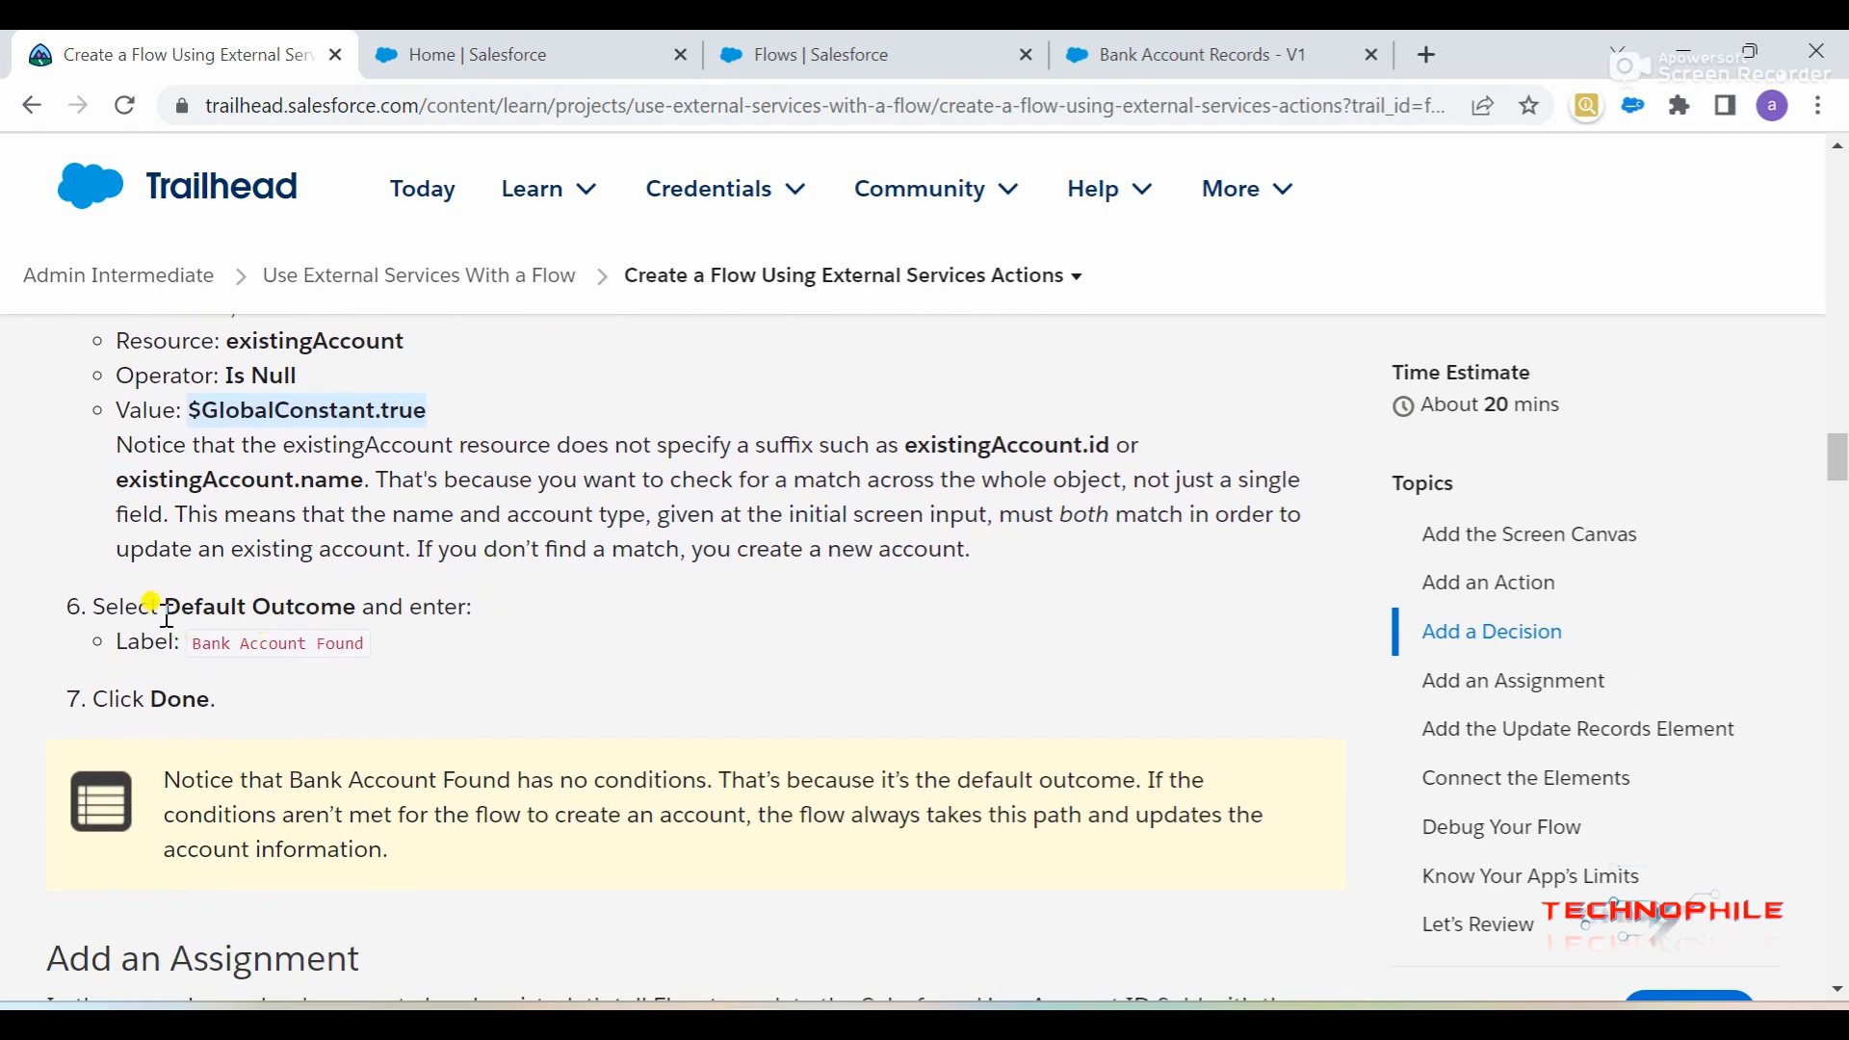
left_click_drag(193, 643, 418, 650)
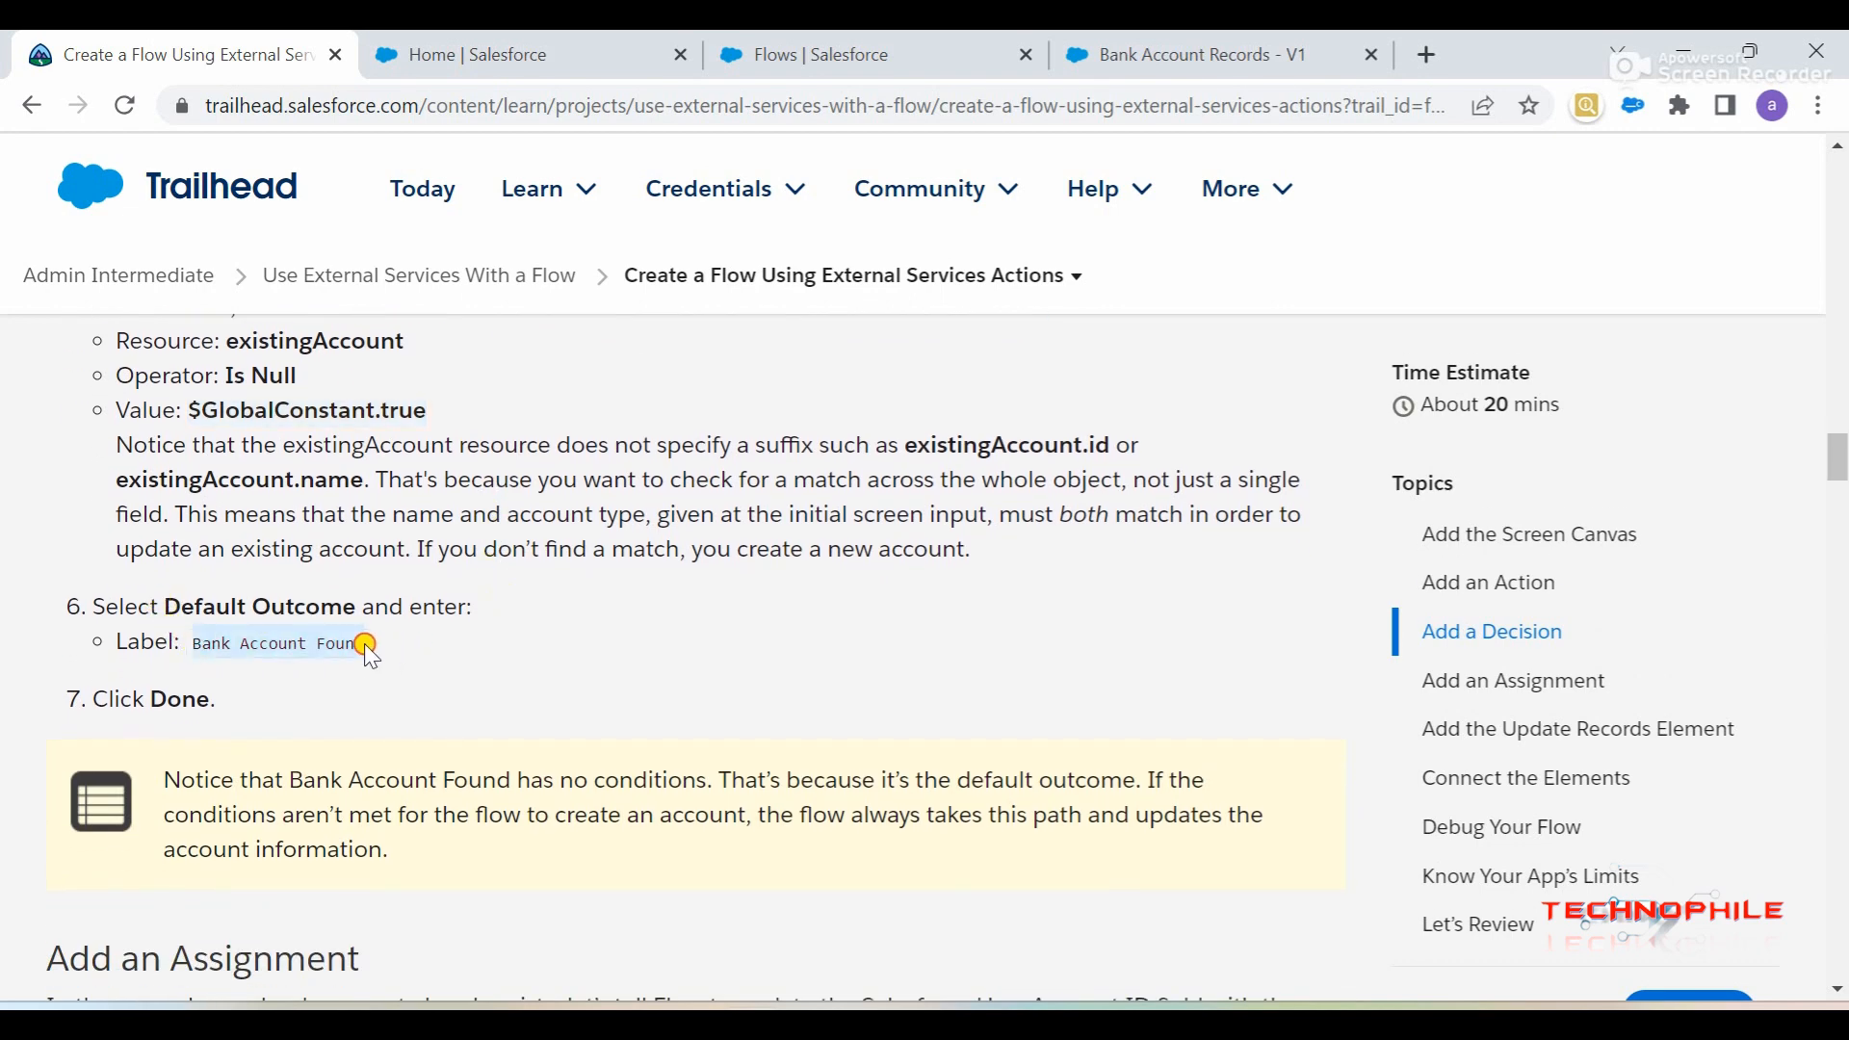
left_click(1195, 54)
left_click(231, 549)
triple_click(542, 491)
key("ctrl+v")
left_click(698, 605)
left_click(1681, 852)
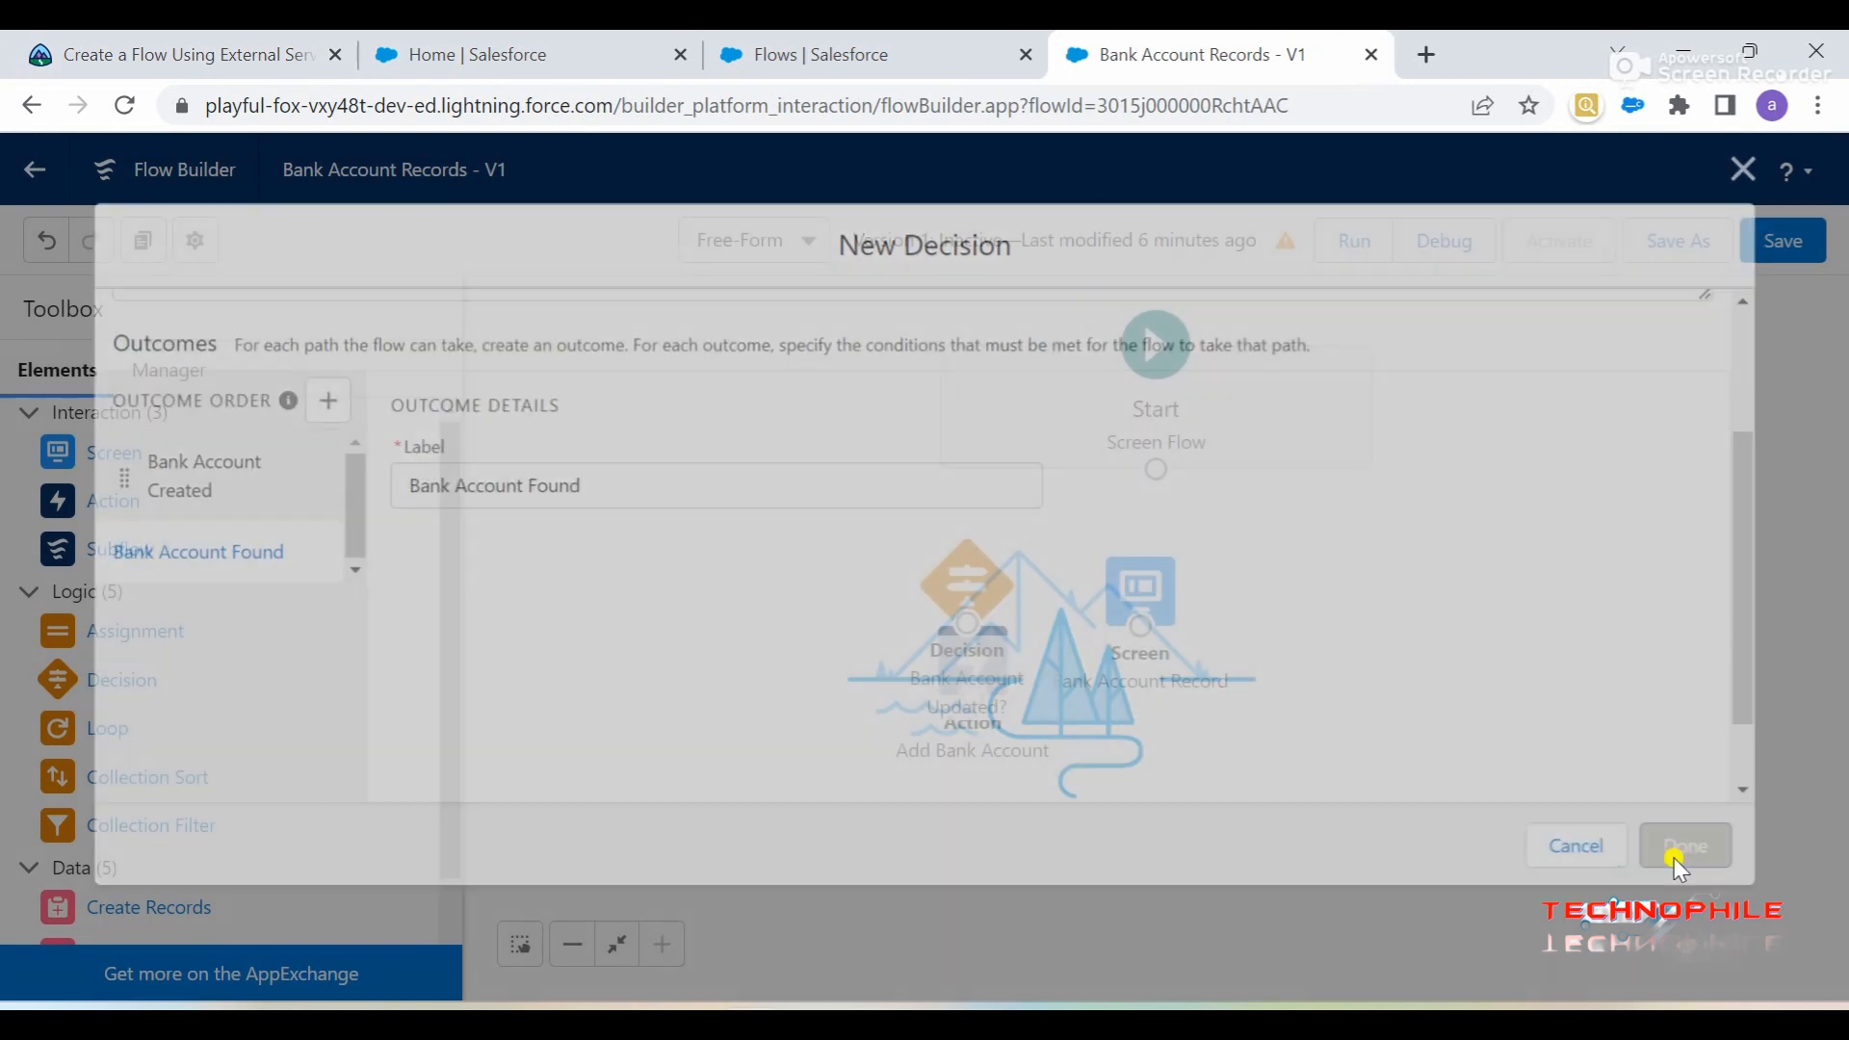
- Arrange the Screen, Add Bank Account action and Decision elements in a spaced row, in that order, below the Start element
left_click_drag(948, 708, 1376, 626)
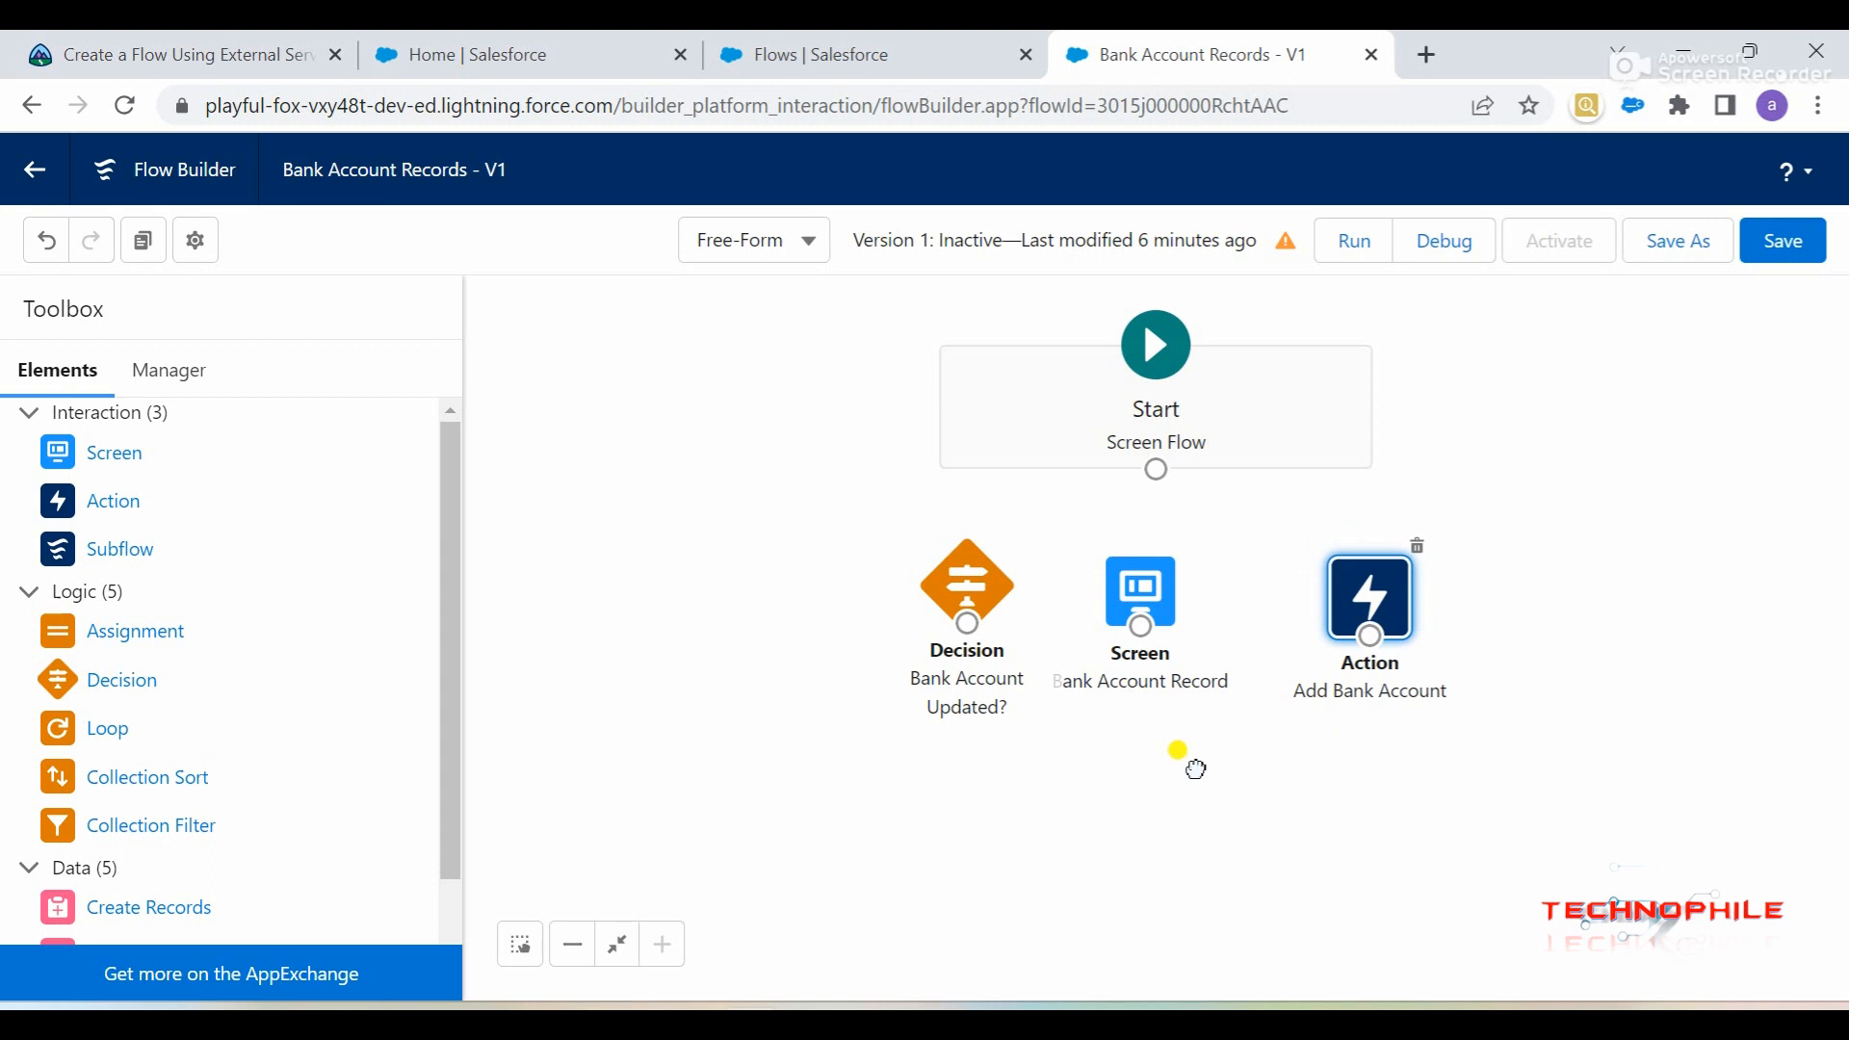
left_click(1190, 751)
left_click_drag(971, 620, 1579, 619)
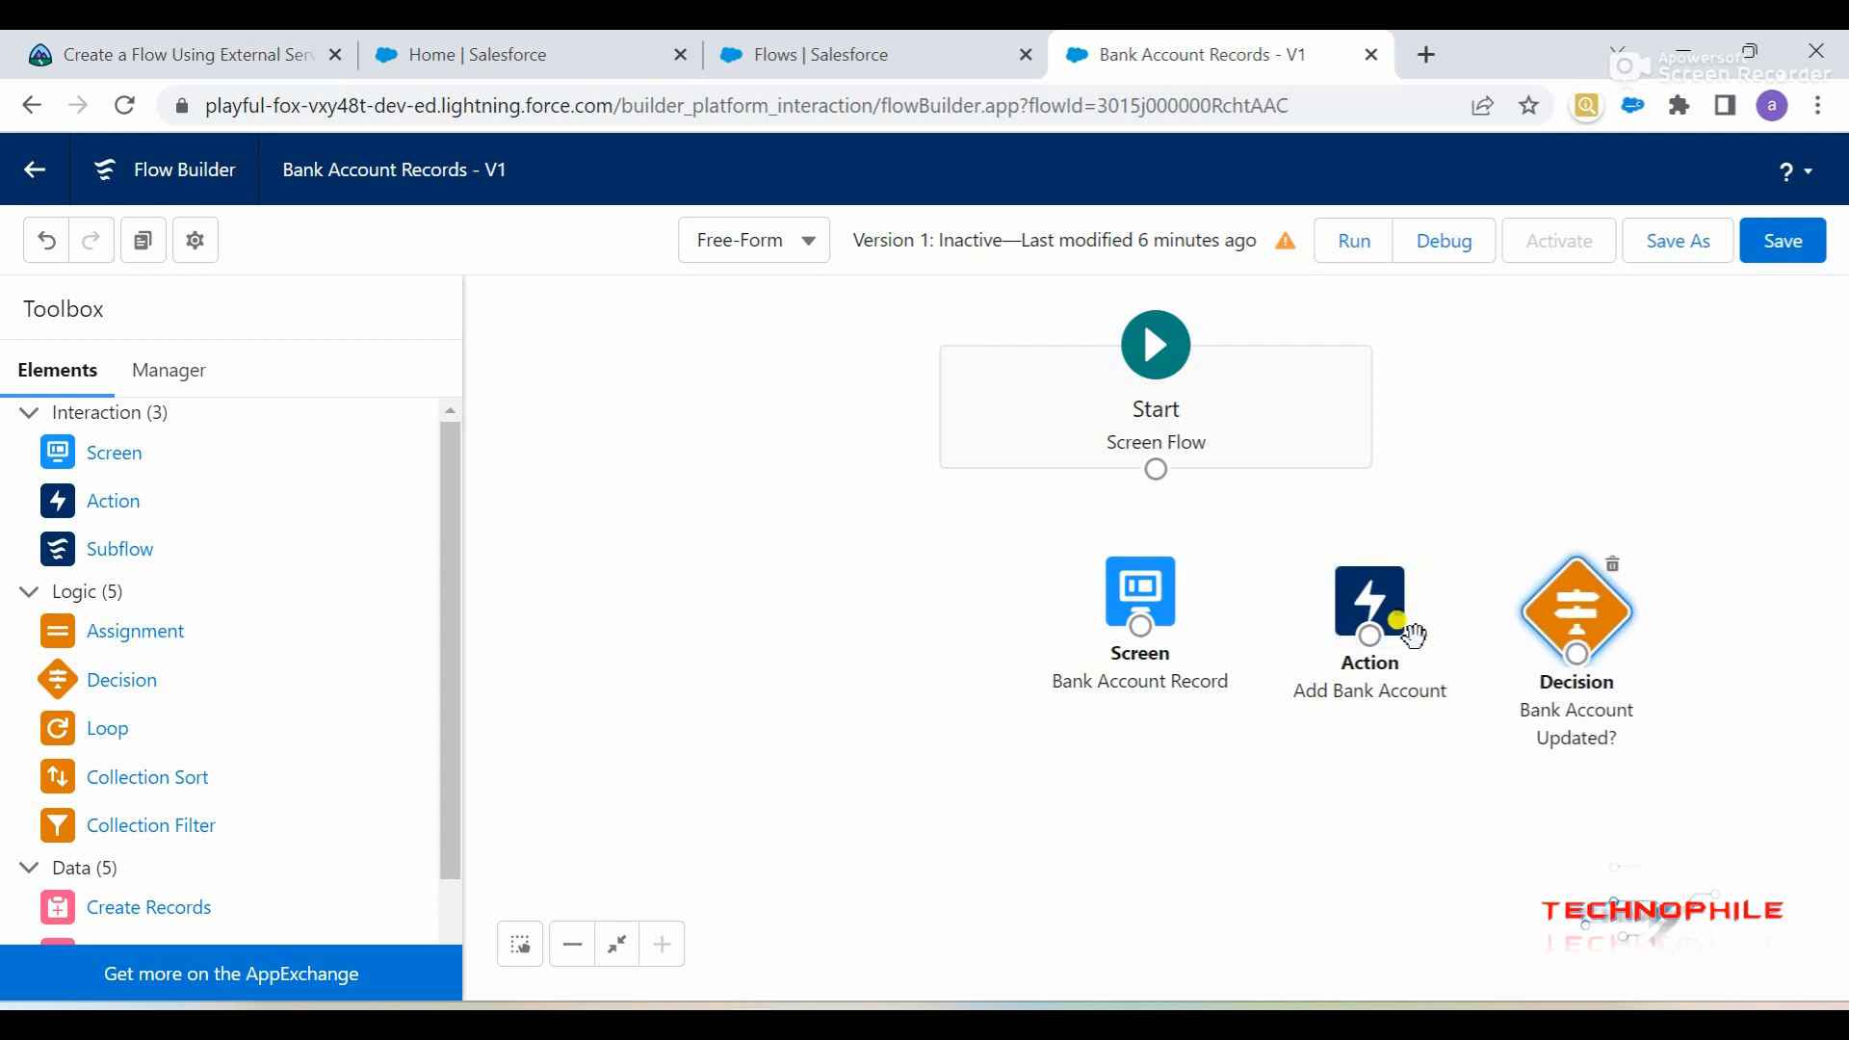
left_click(1378, 618)
left_click_drag(1175, 605, 993, 597)
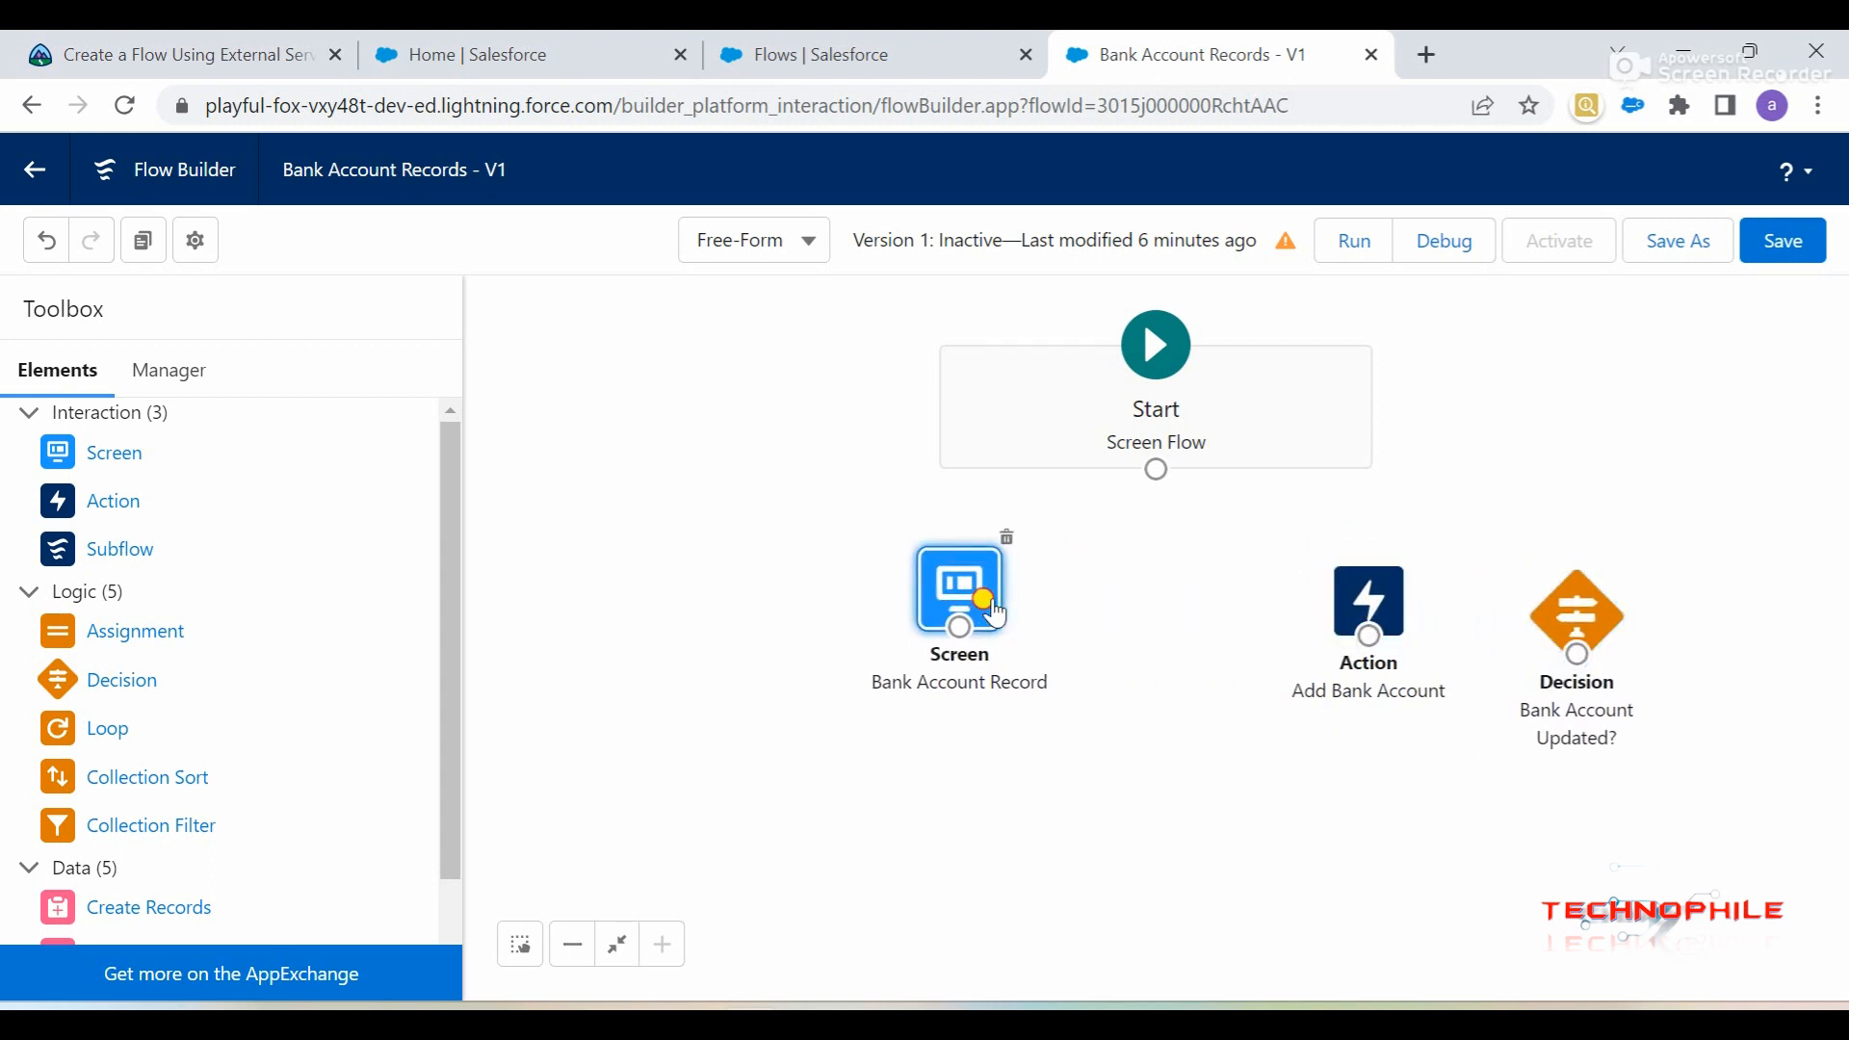
left_click_drag(1362, 608, 1120, 602)
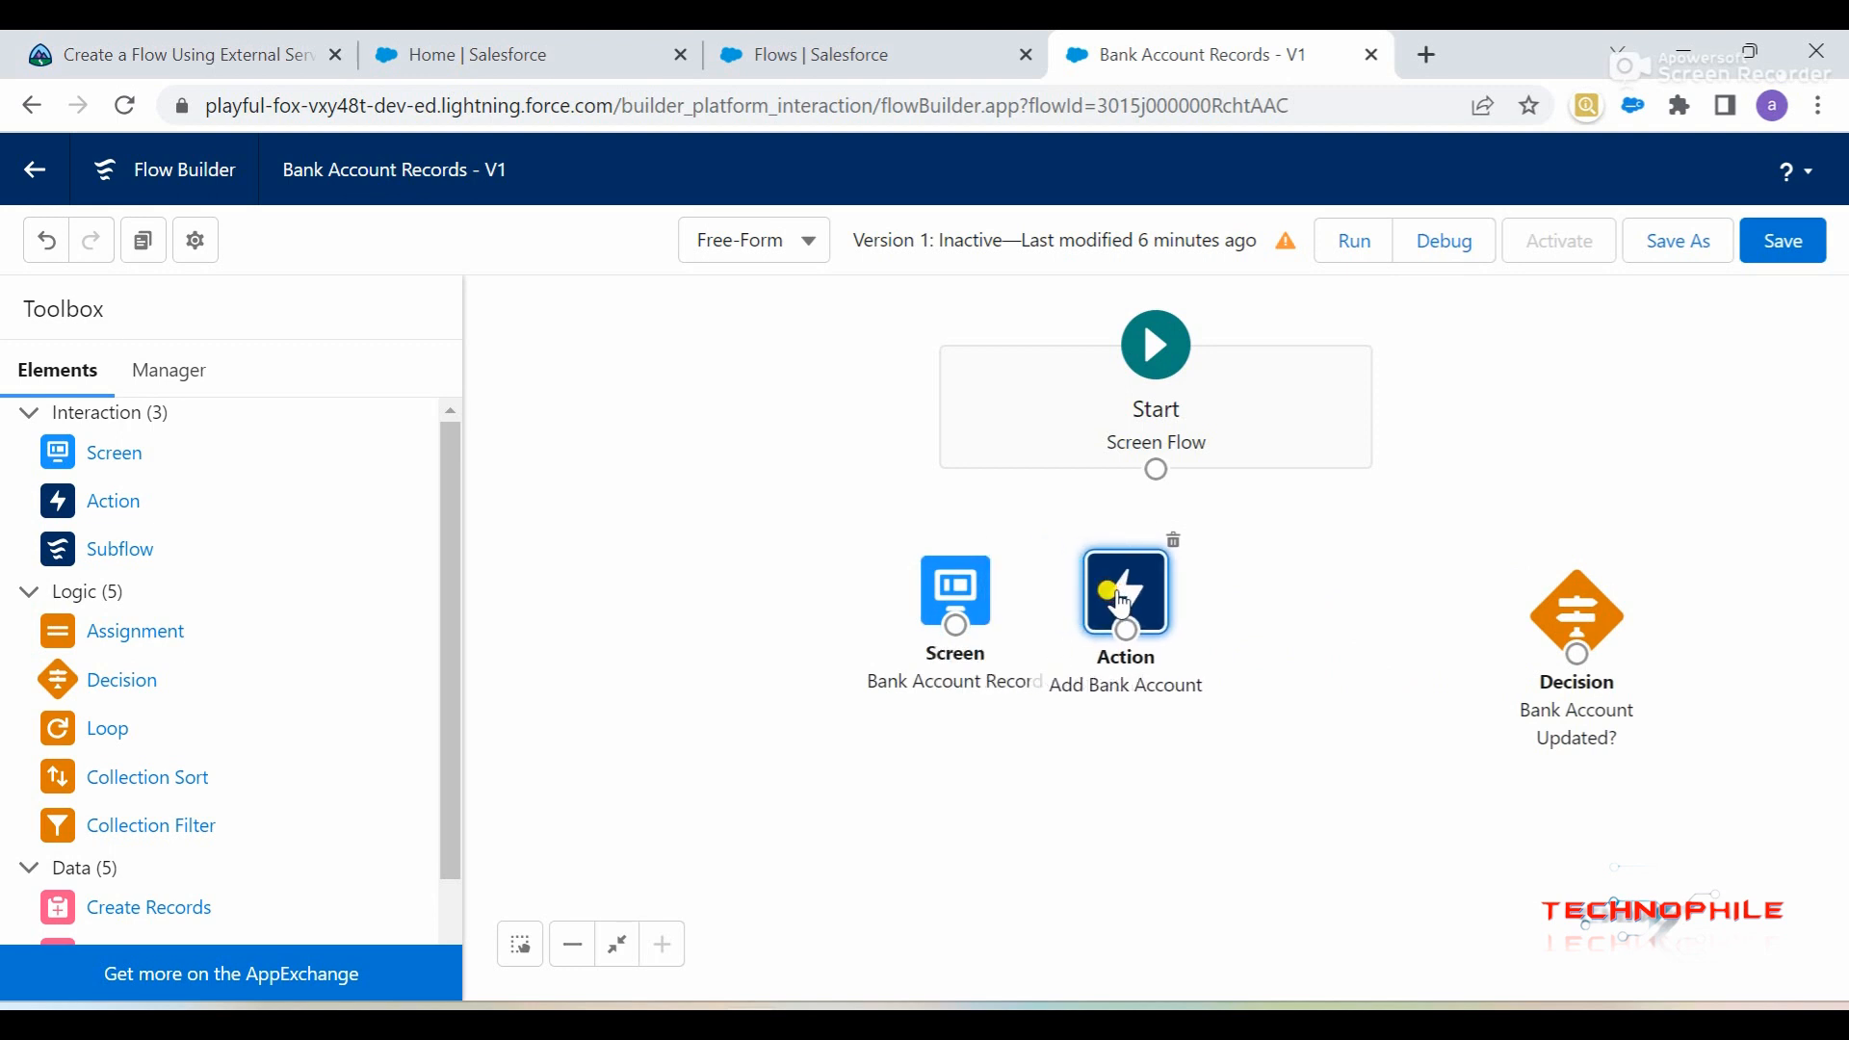
left_click_drag(1626, 616, 1710, 589)
left_click_drag(1583, 602, 1497, 587)
left_click_drag(1120, 585, 1213, 590)
left_click(1238, 766)
- Copy the assignment label from Trailhead and add an Assignment element labelled "Assign Existing Bank Account ID" below the Add Bank Account action
left_click(204, 39)
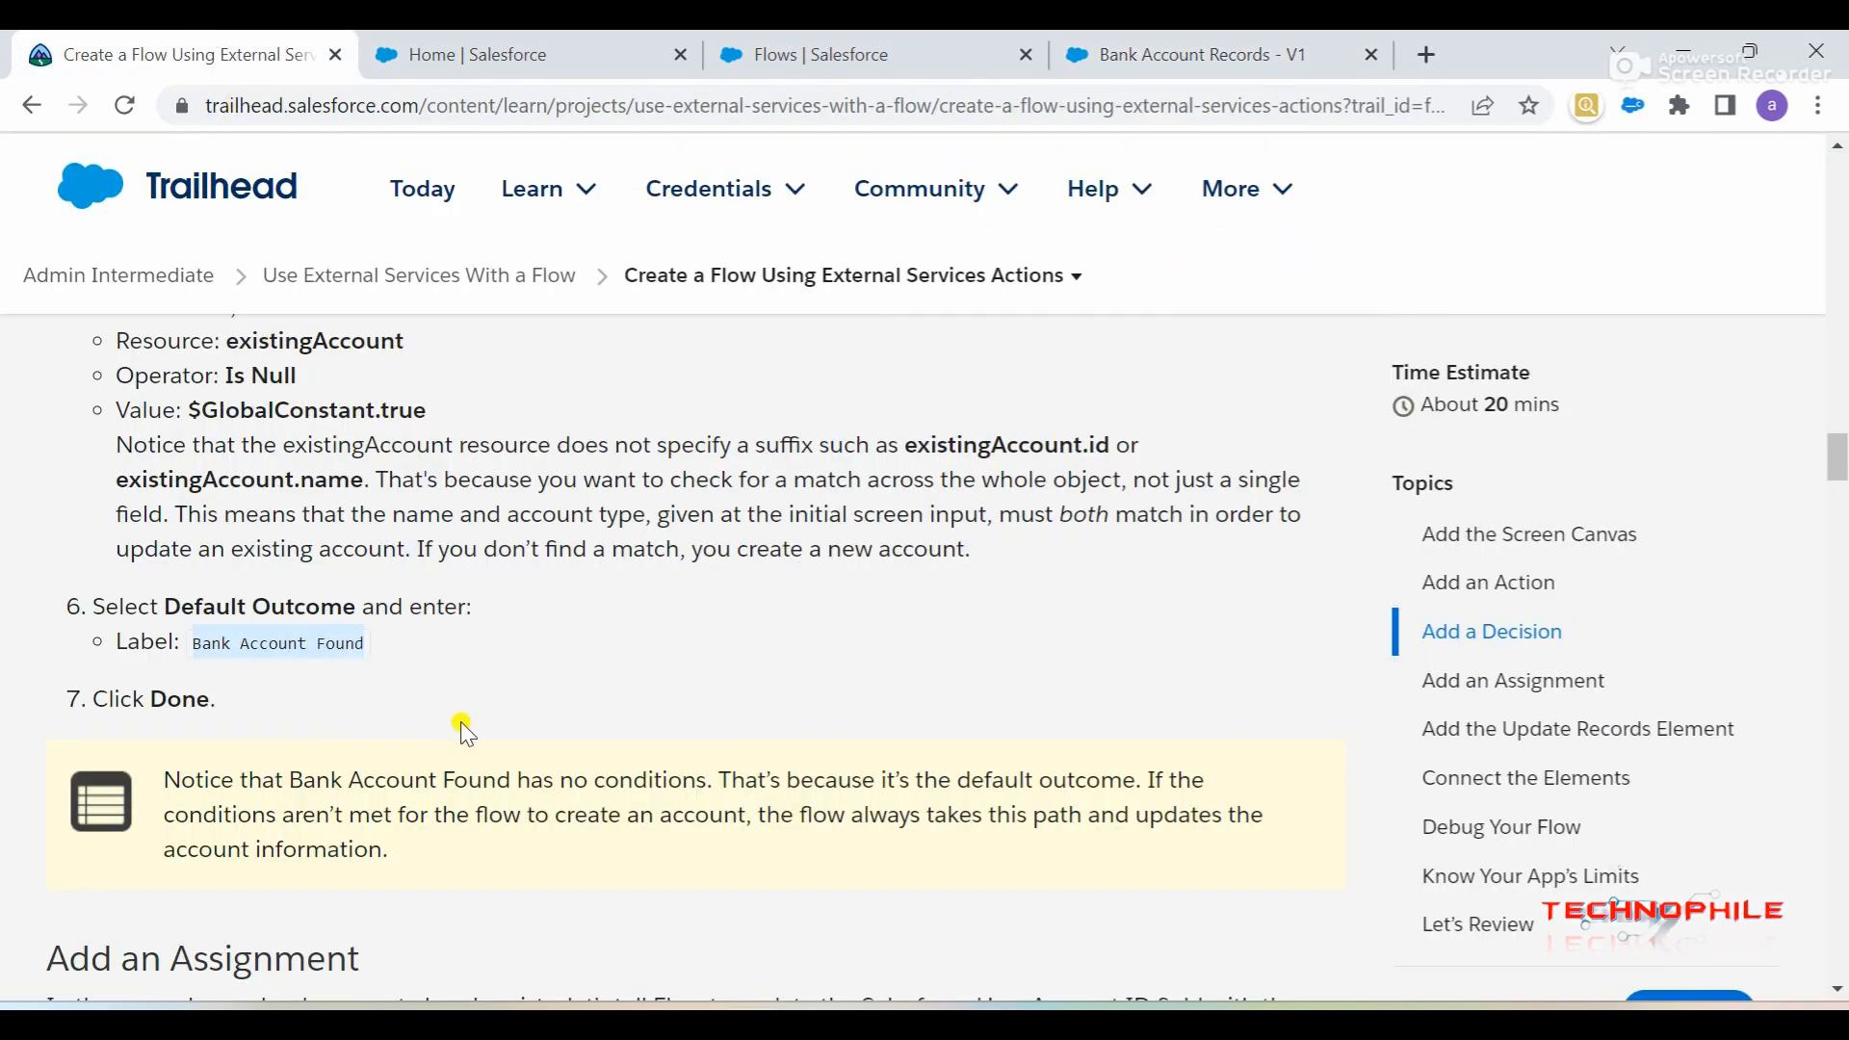
scroll(466, 734, "down", 6)
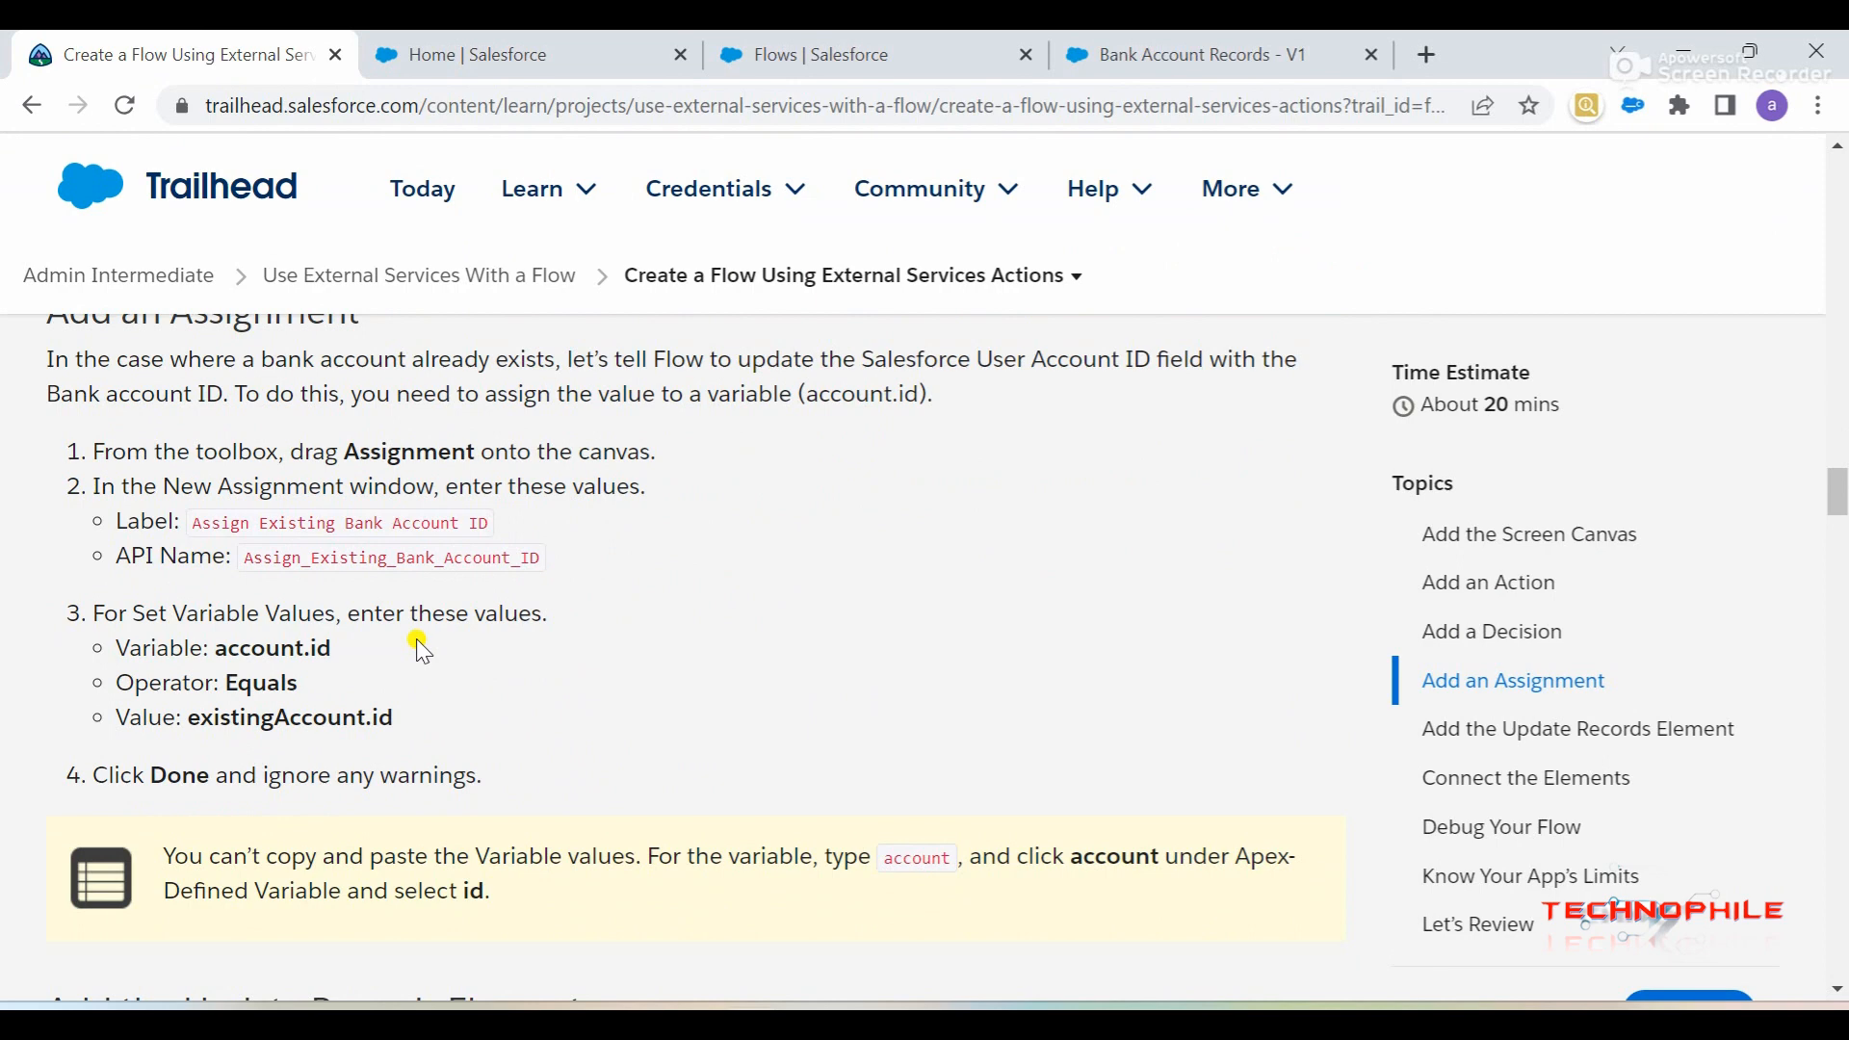
scroll(578, 539, "up", 1)
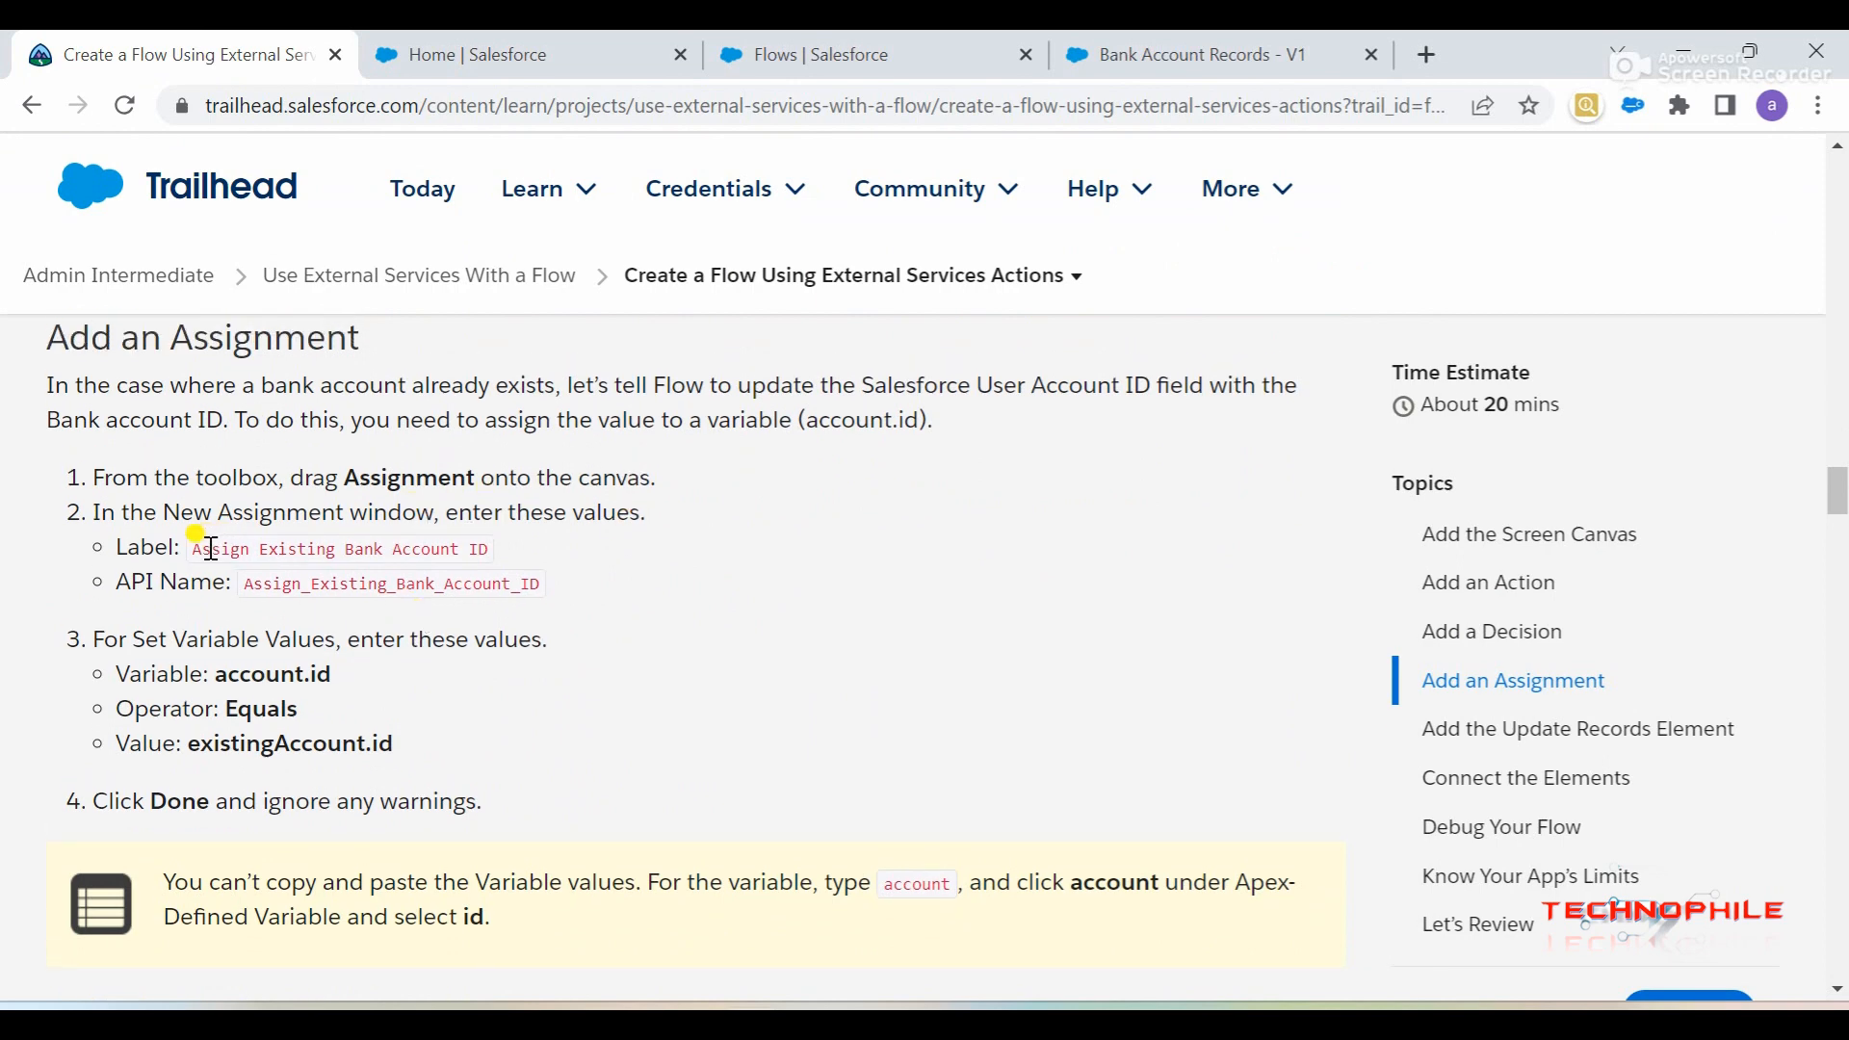
left_click_drag(195, 548, 500, 551)
key("ctrl+c")
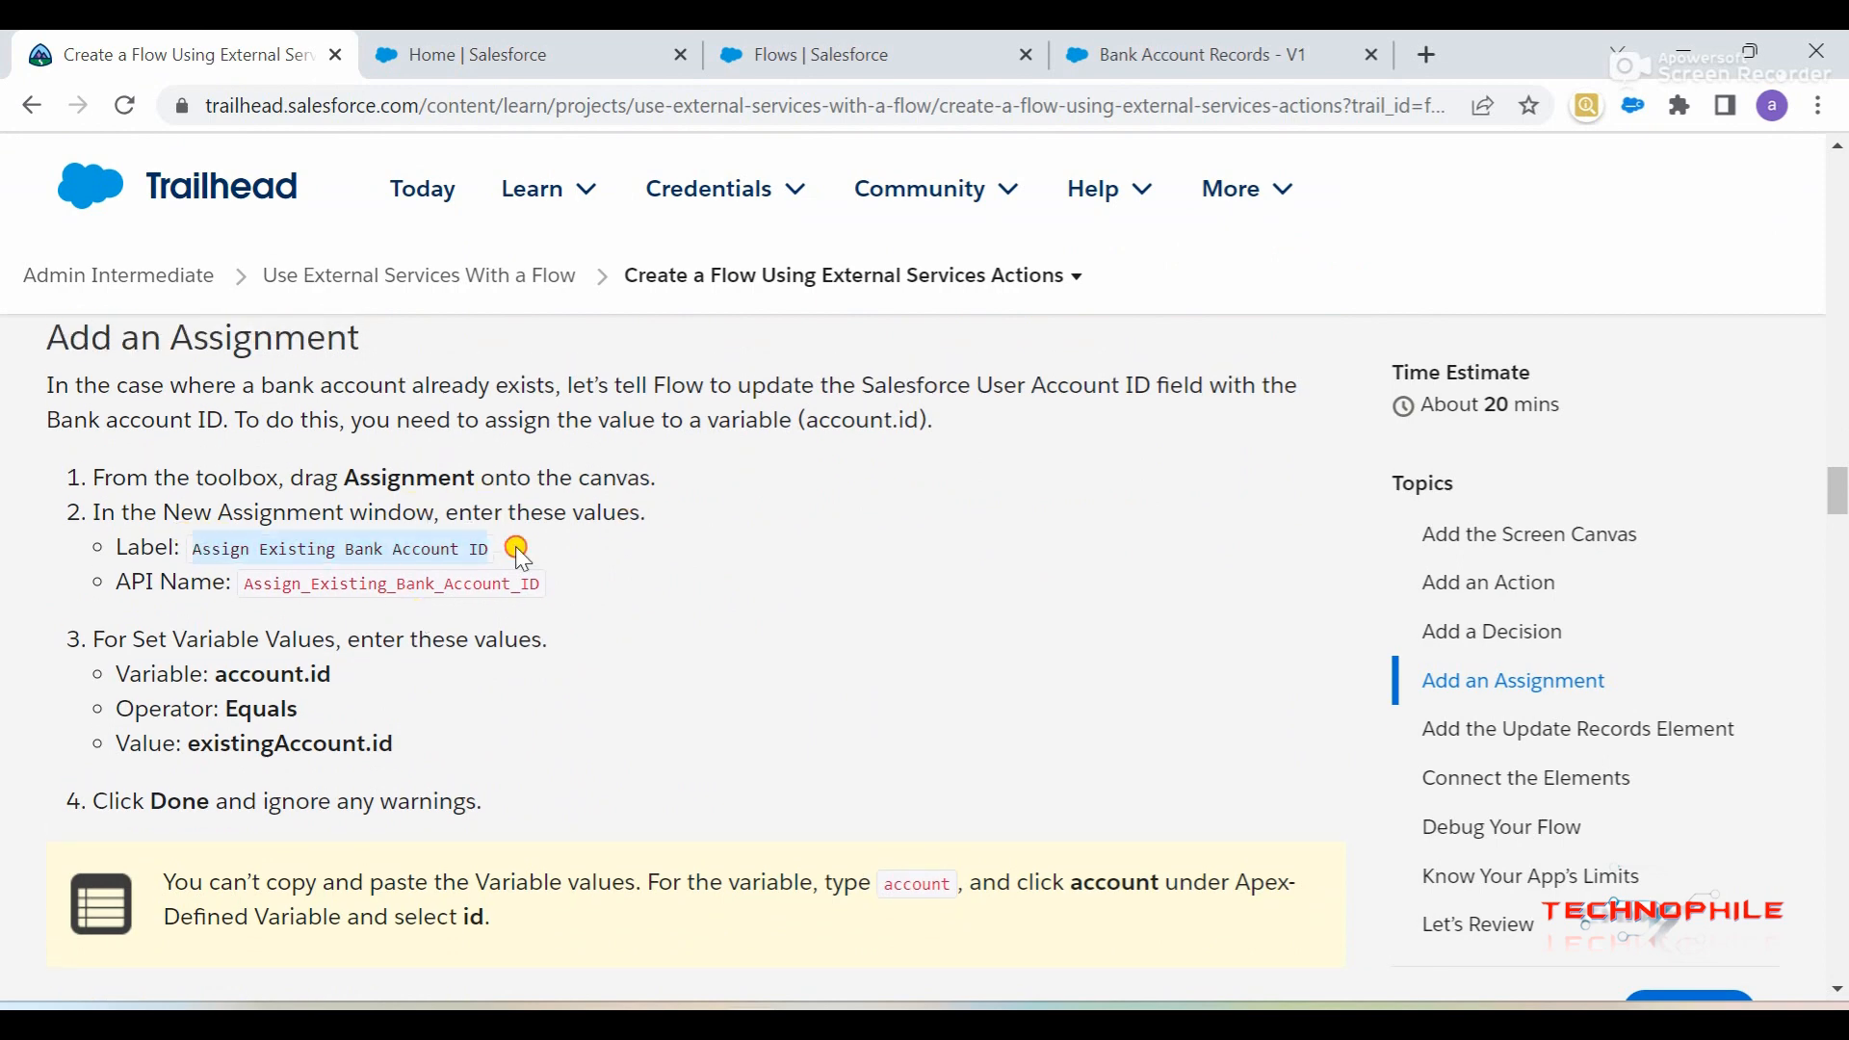
left_click(1194, 54)
left_click_drag(145, 641, 1123, 809)
left_click(689, 364)
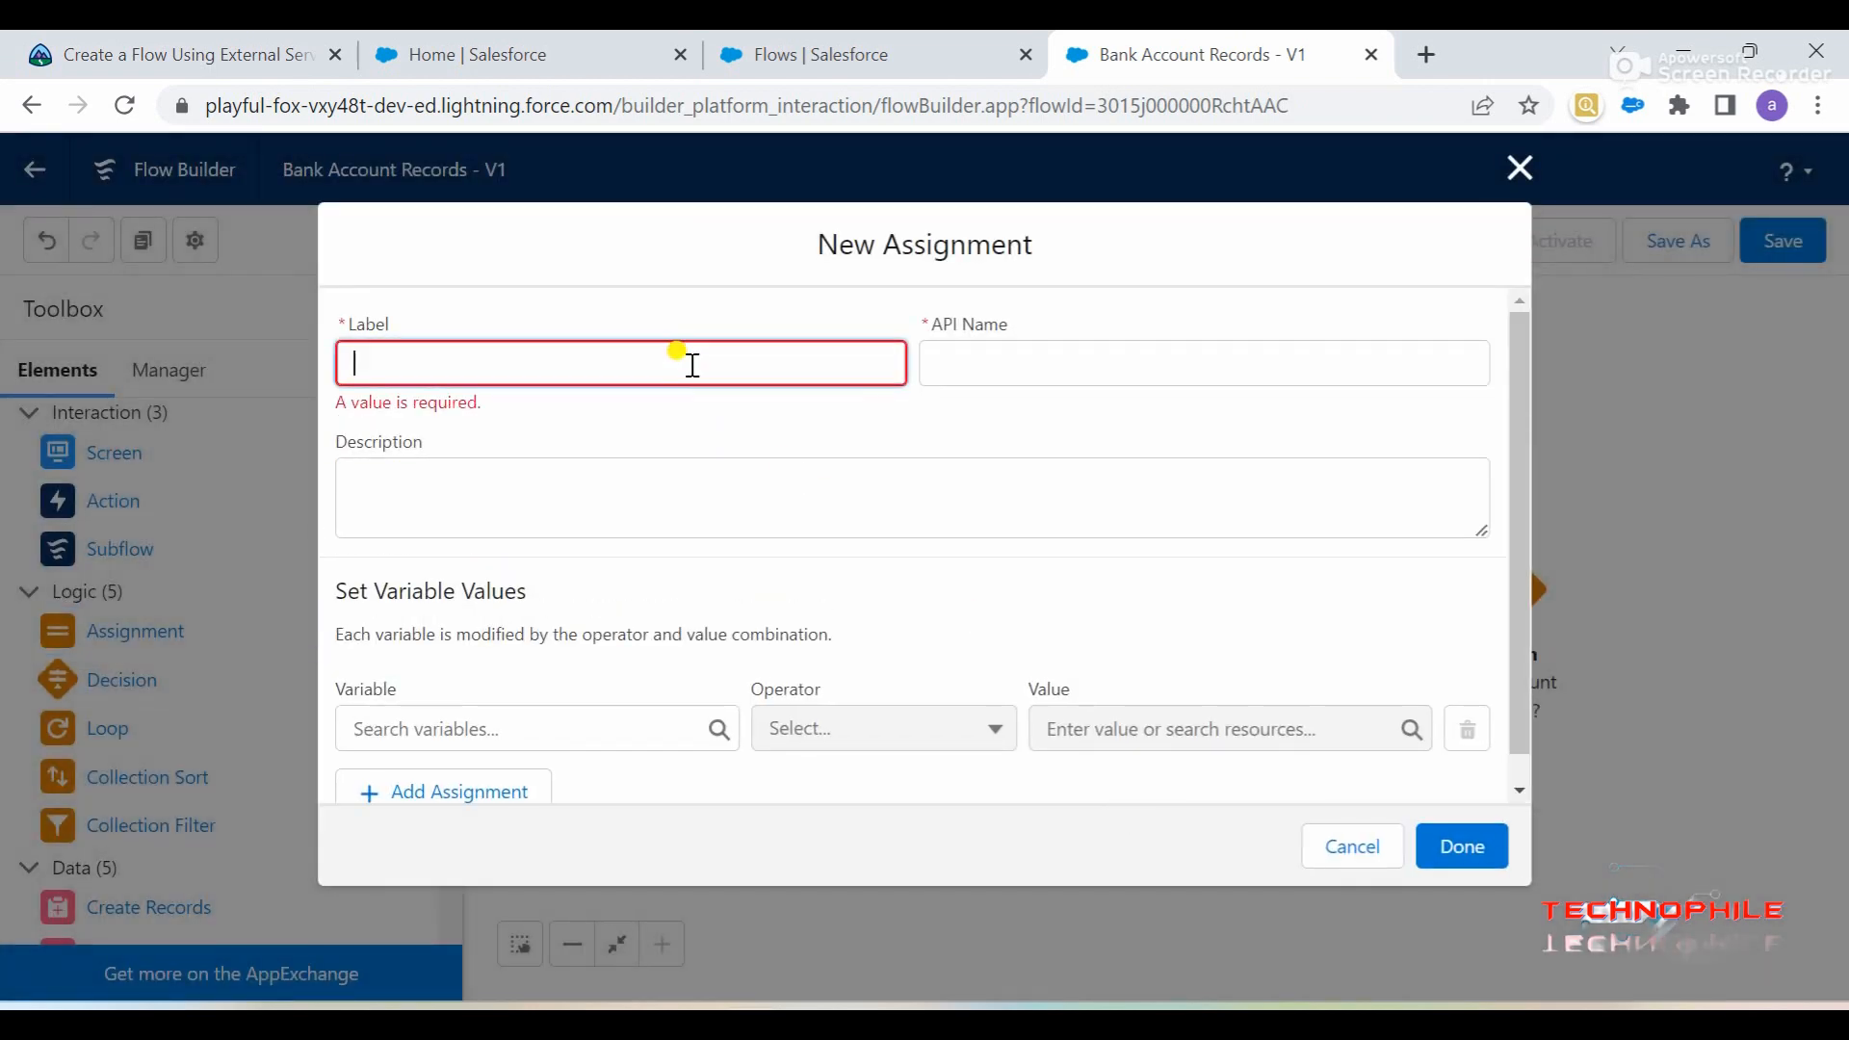
key("ctrl+v")
left_click(819, 417)
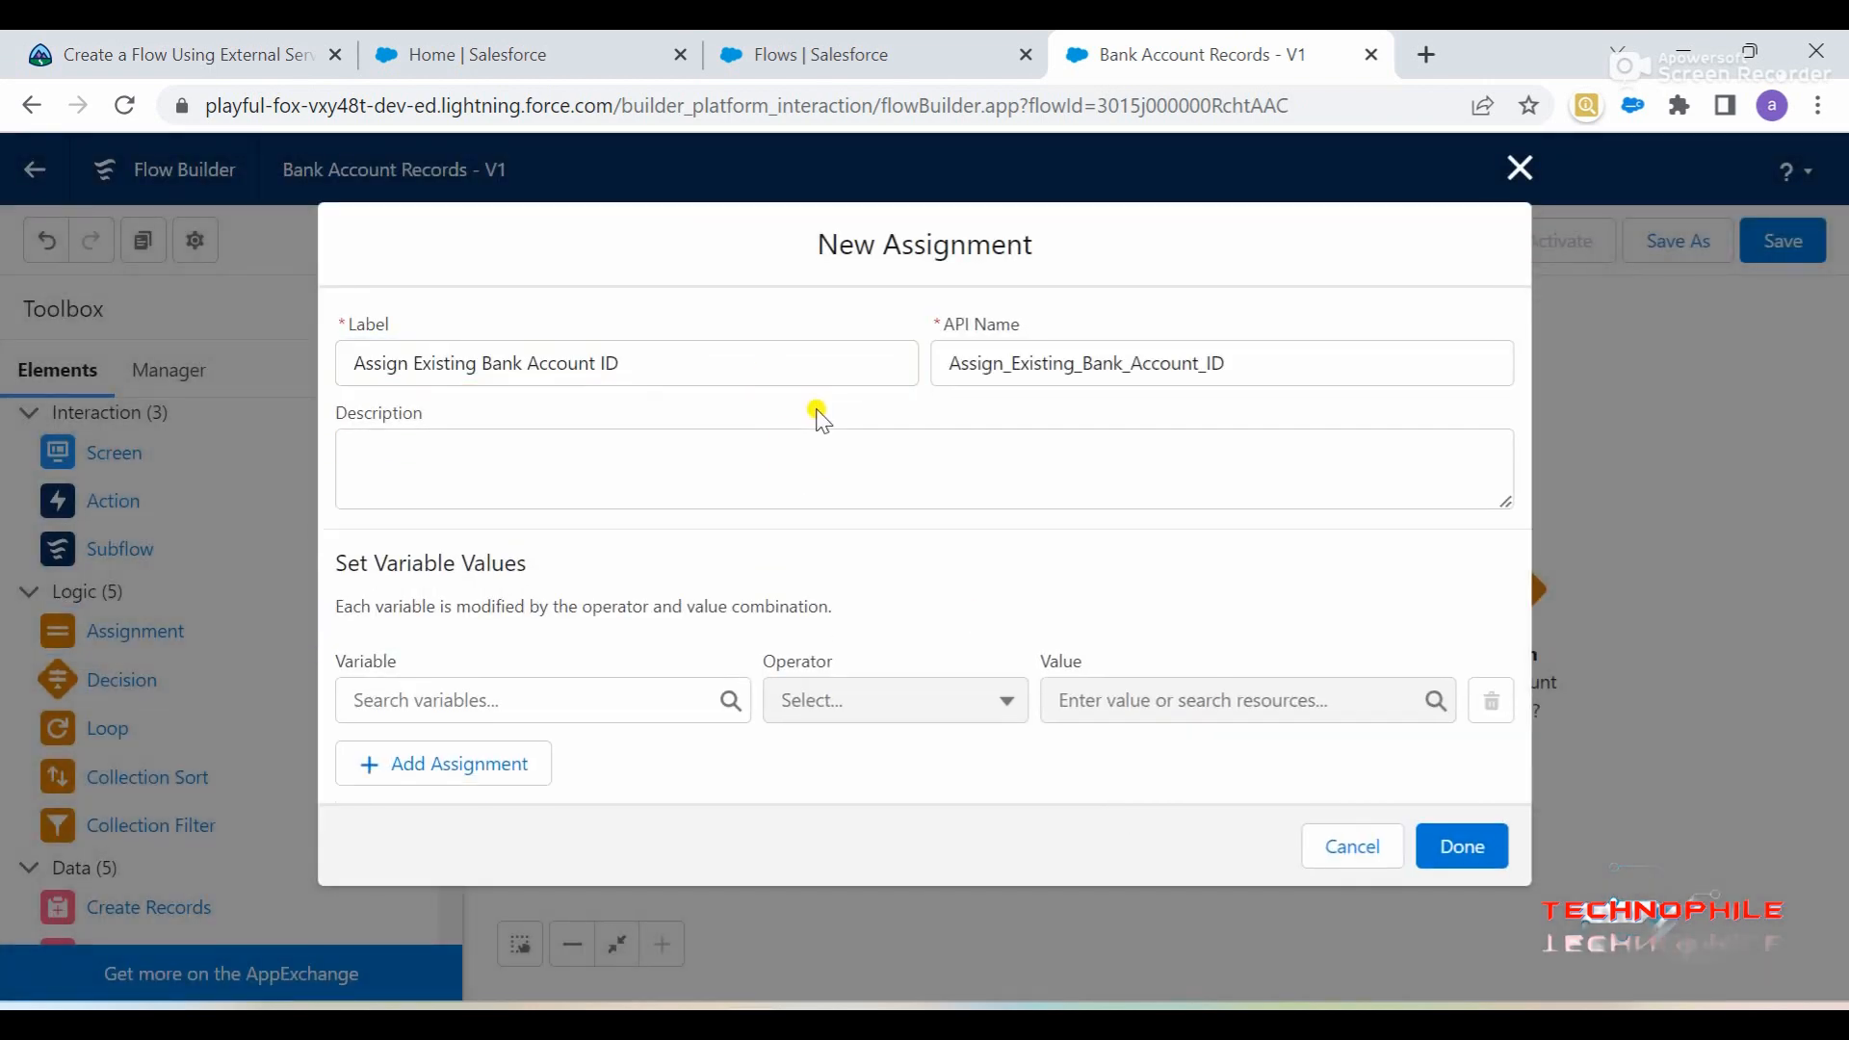
- Copy the variable name from Trailhead and set the assignment's variable to the id field of the Apex-defined account variable, {!account.id}
left_click(258, 35)
scroll(359, 599, "down", 1)
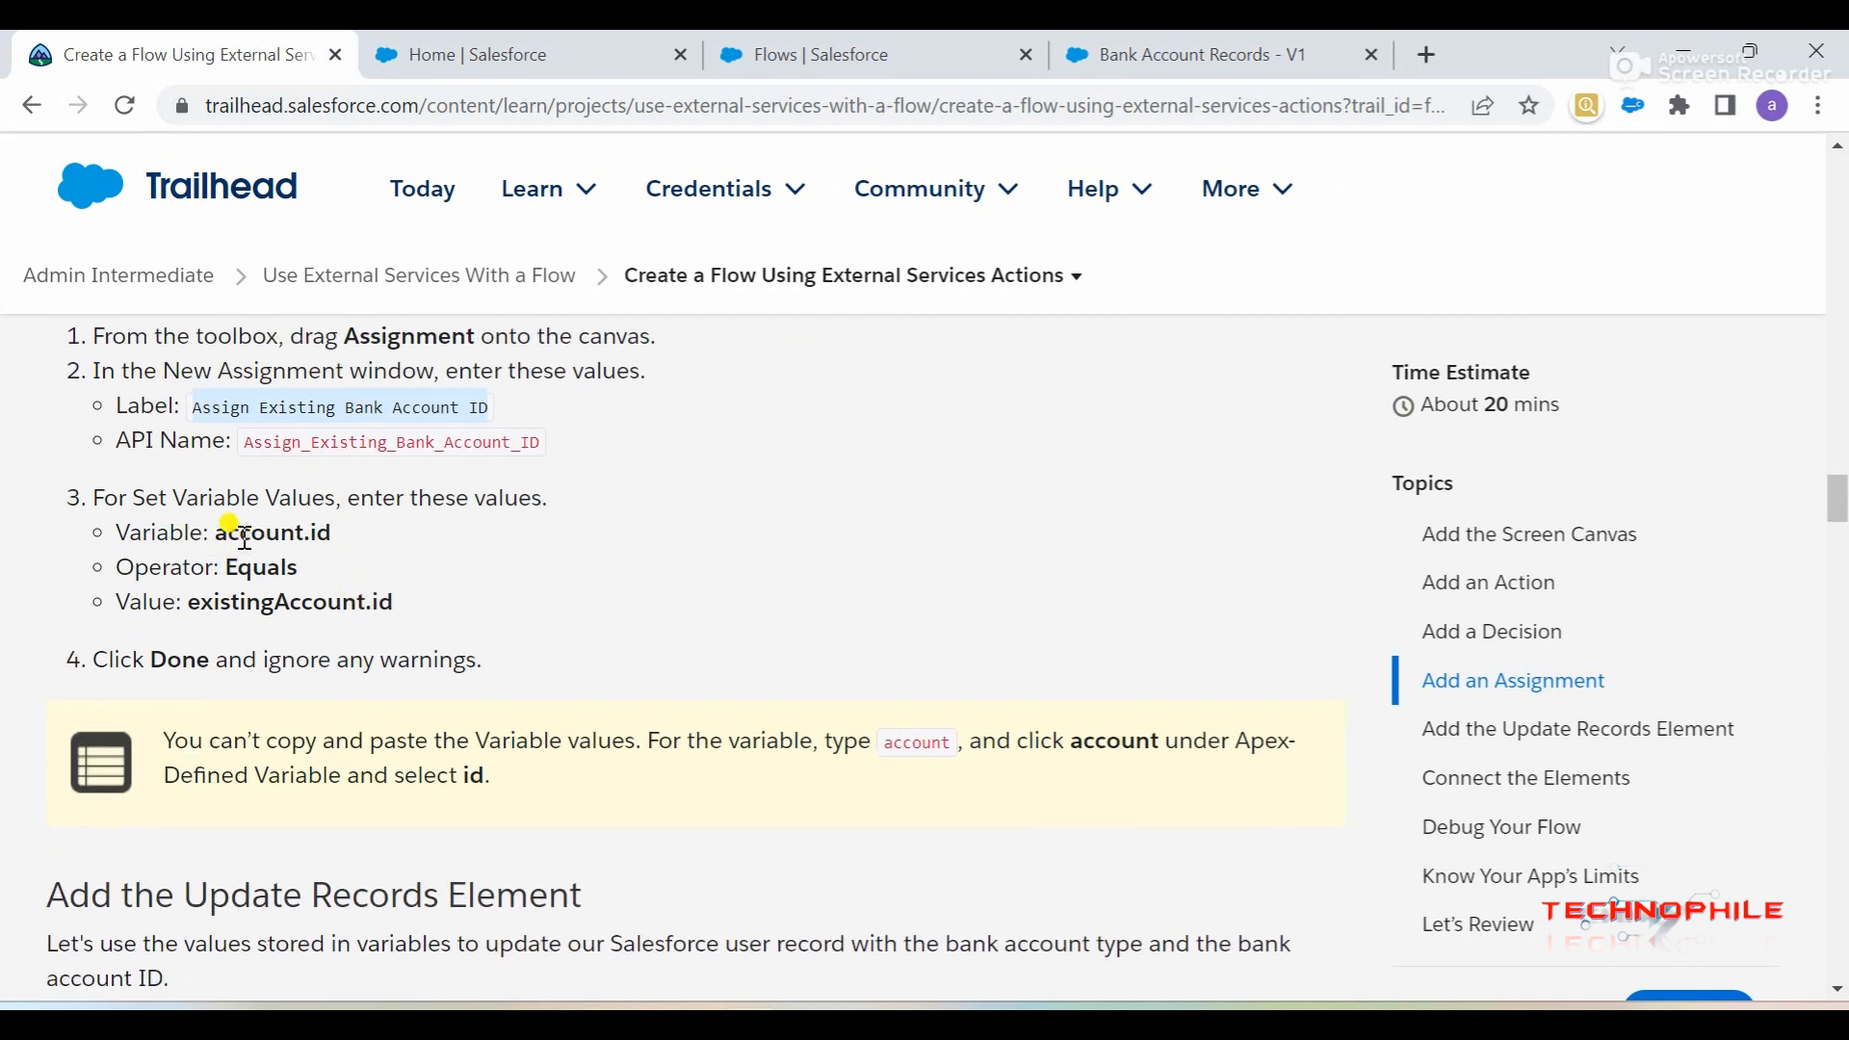
left_click_drag(218, 532, 357, 544)
key("ctrl+c")
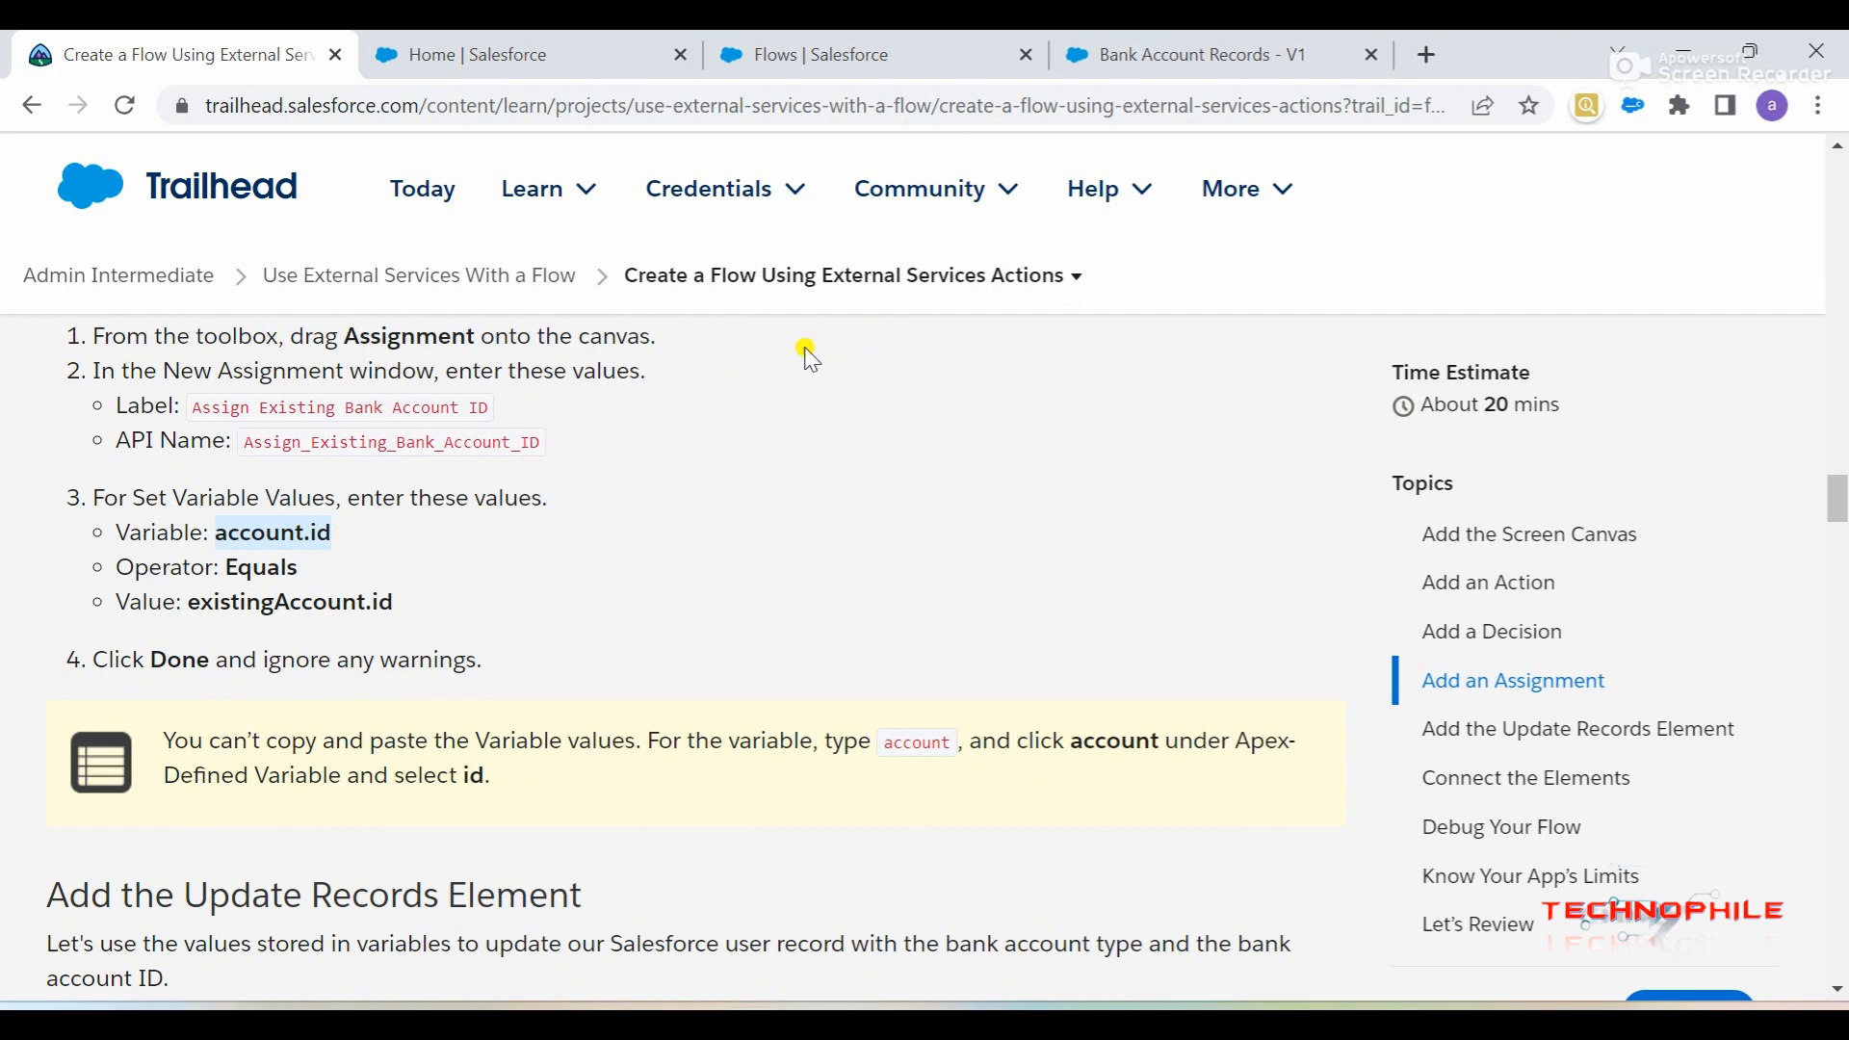
left_click(1085, 65)
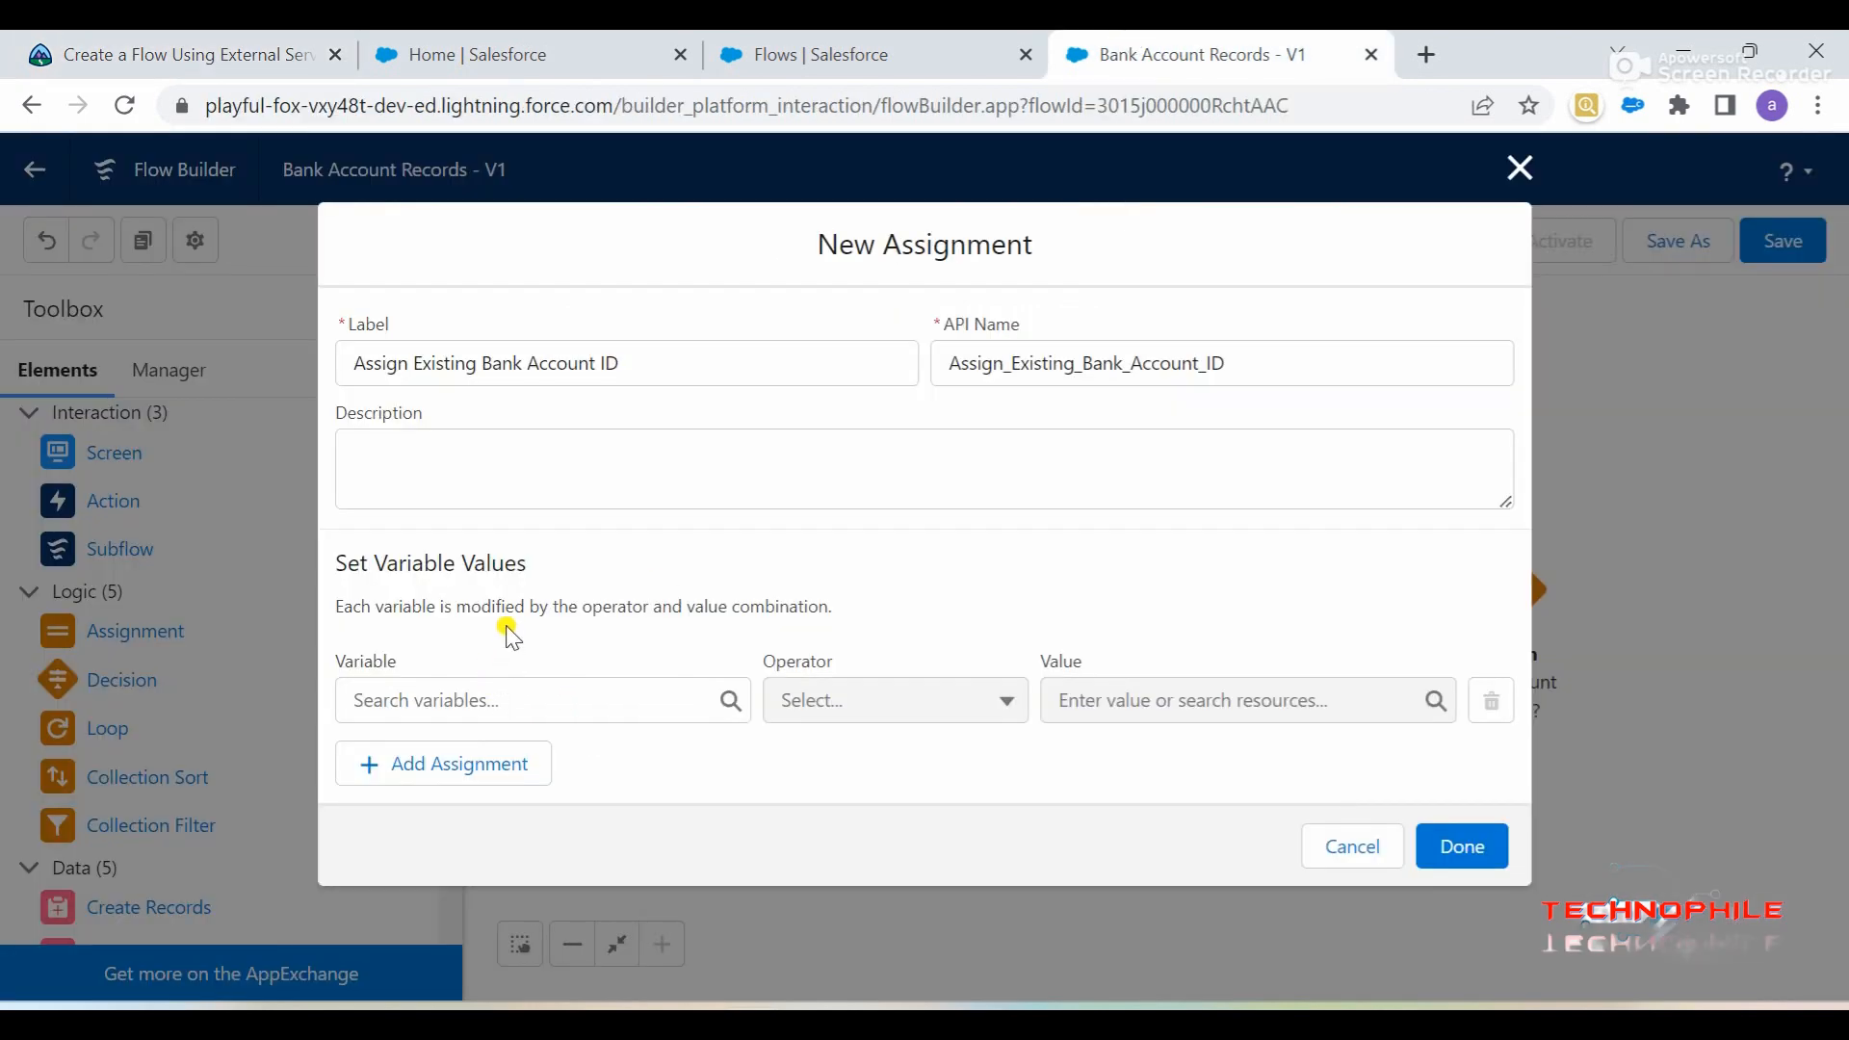
left_click(504, 692)
key("ctrl+v")
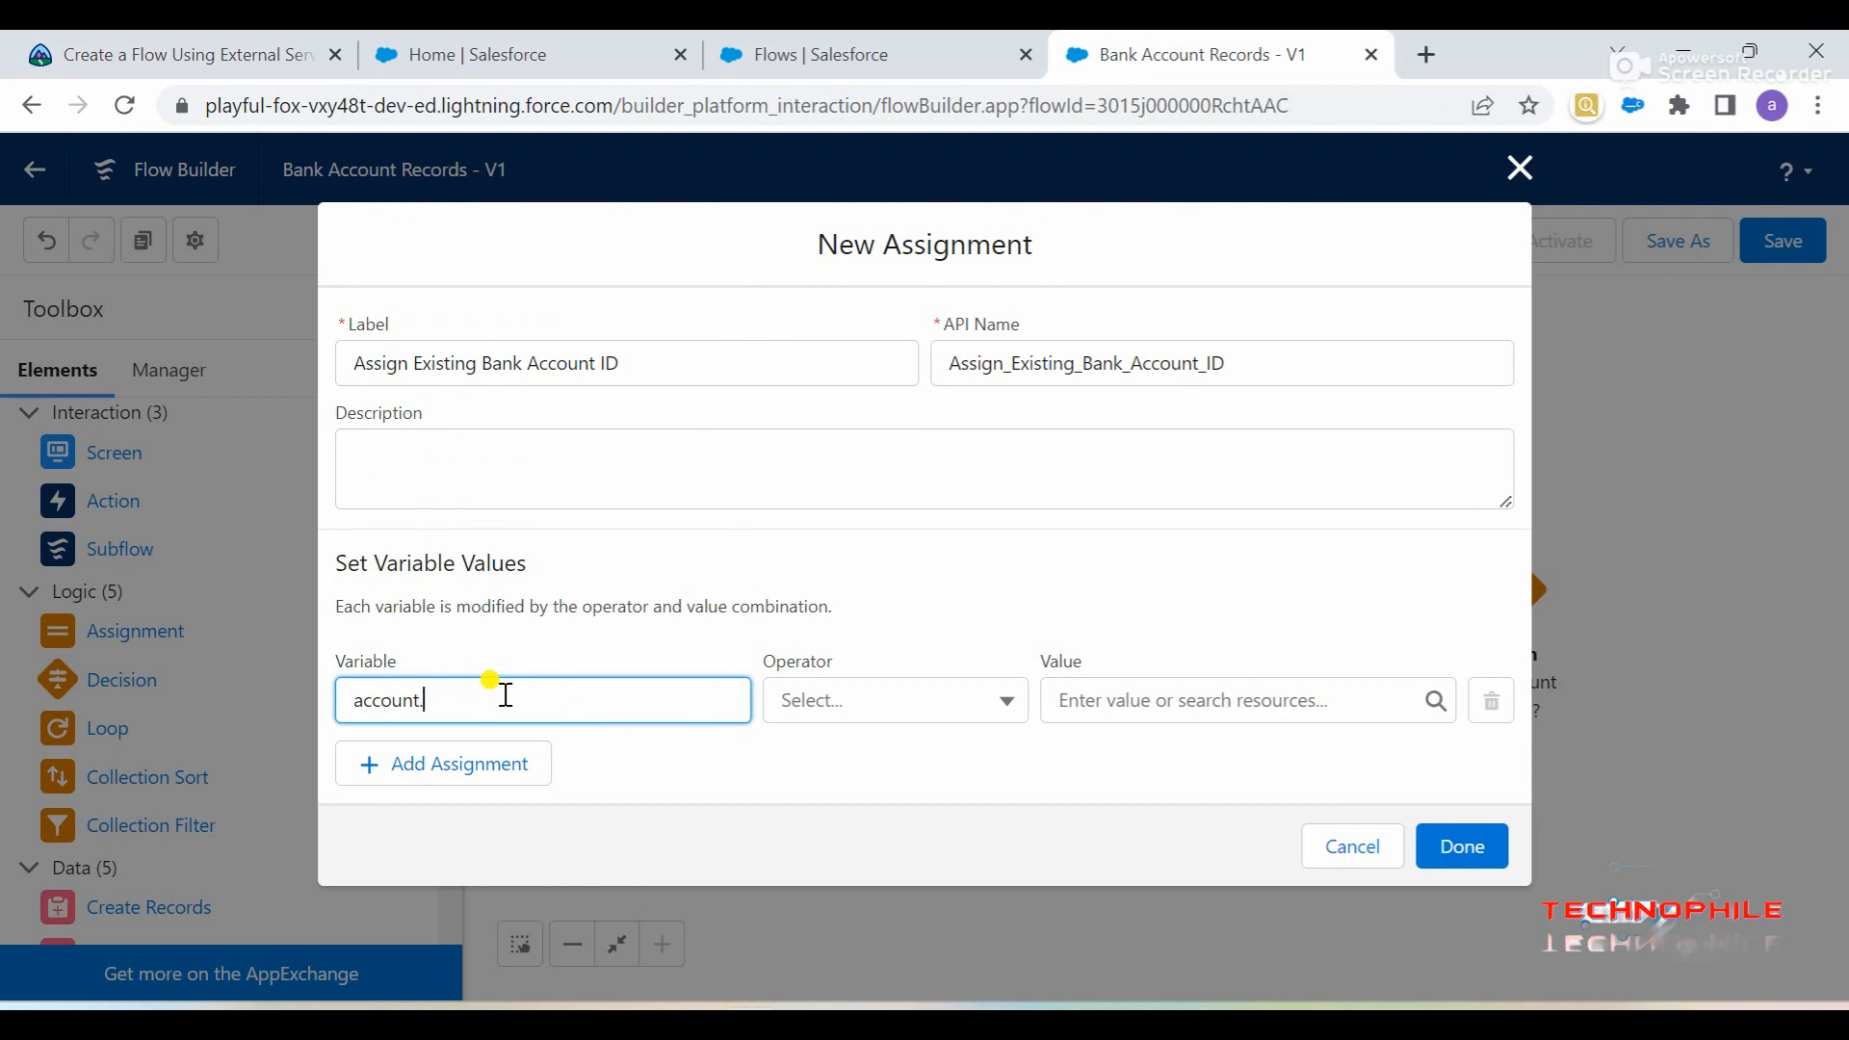
key("BackSpace")
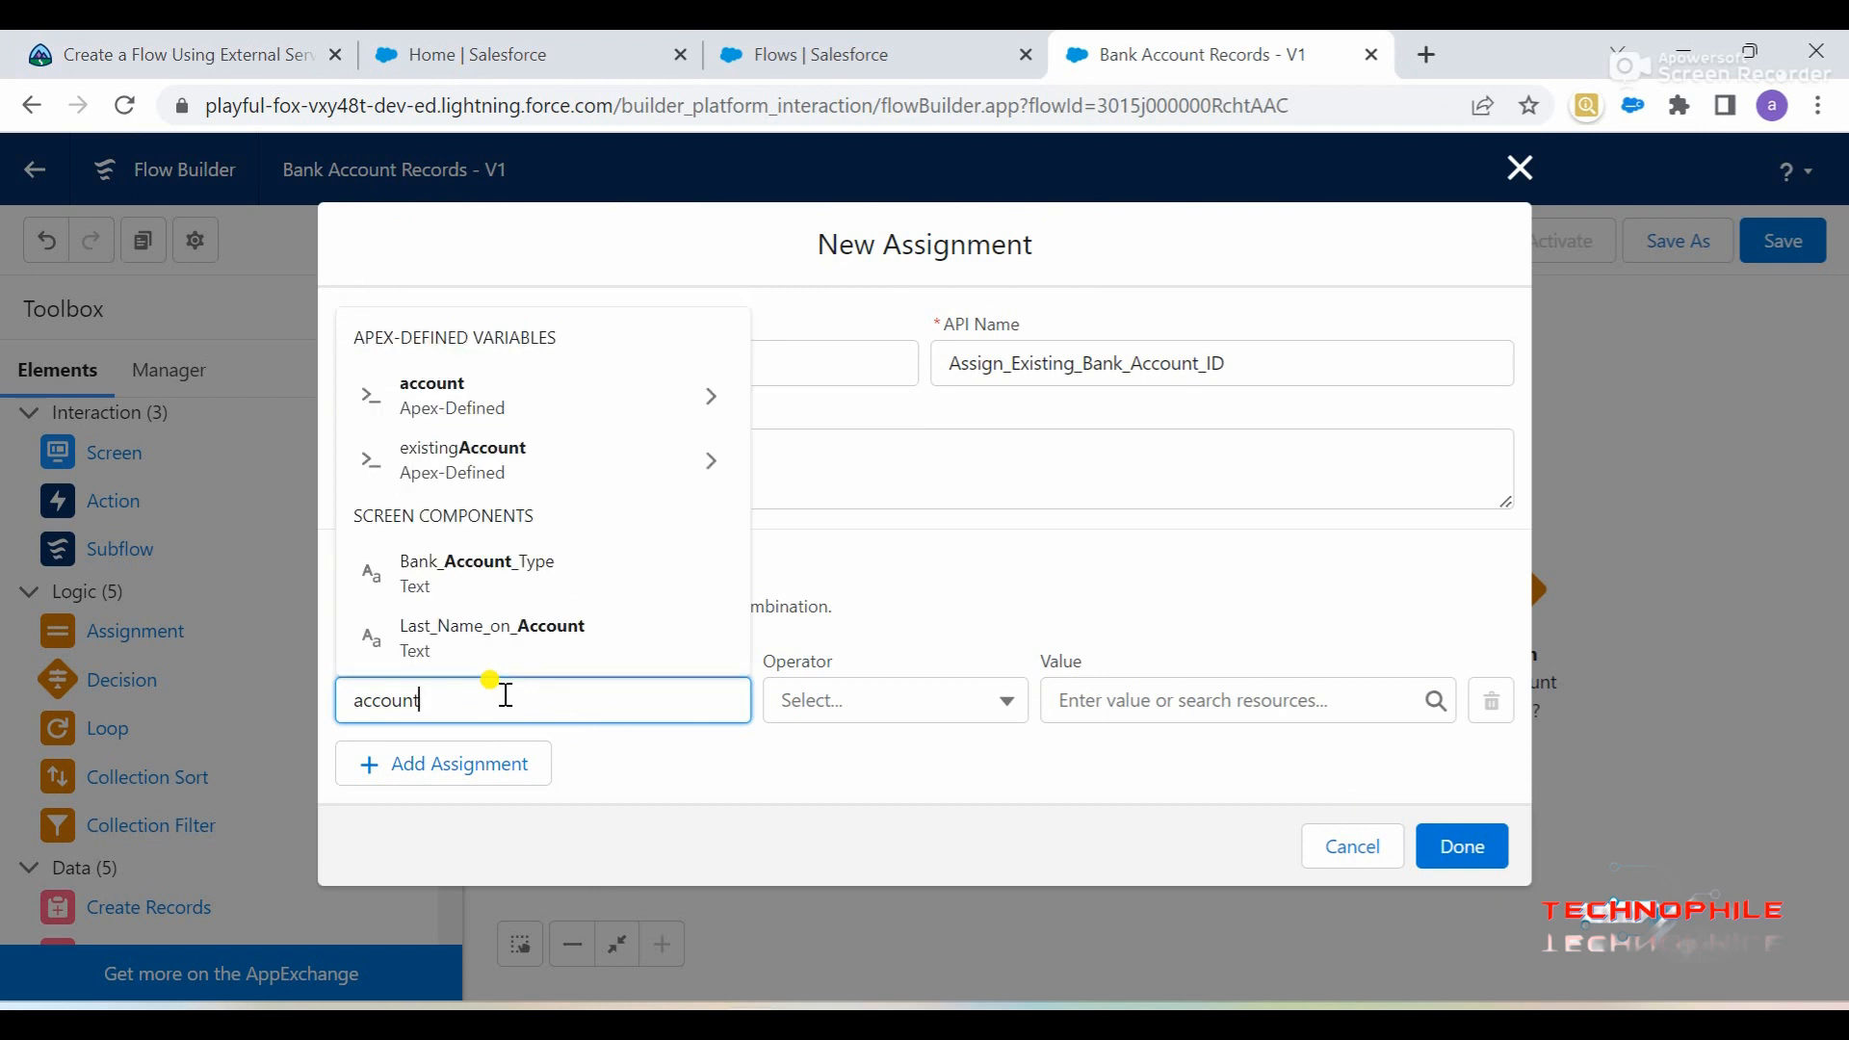
left_click(472, 393)
left_click(470, 825)
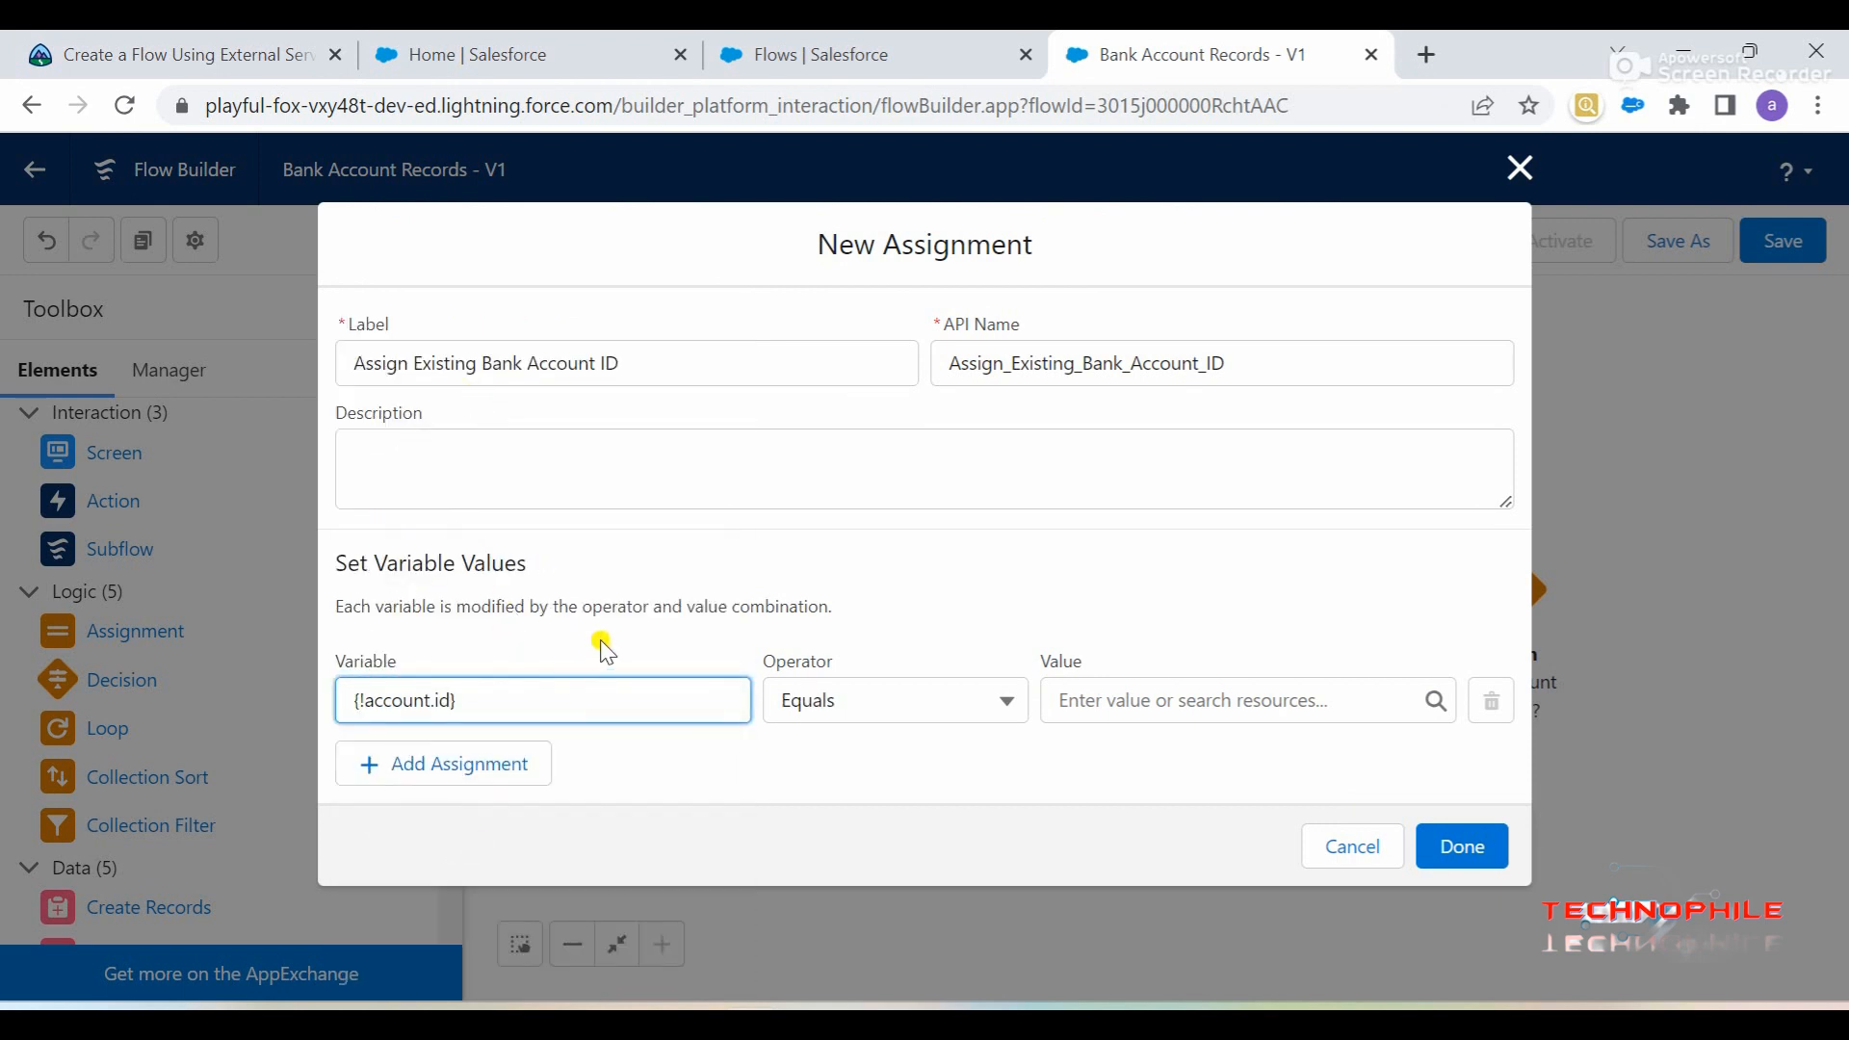
- Copy the value reference from Trailhead, set account.id to Equals existingAccount > id, and finish the assignment
left_click(246, 33)
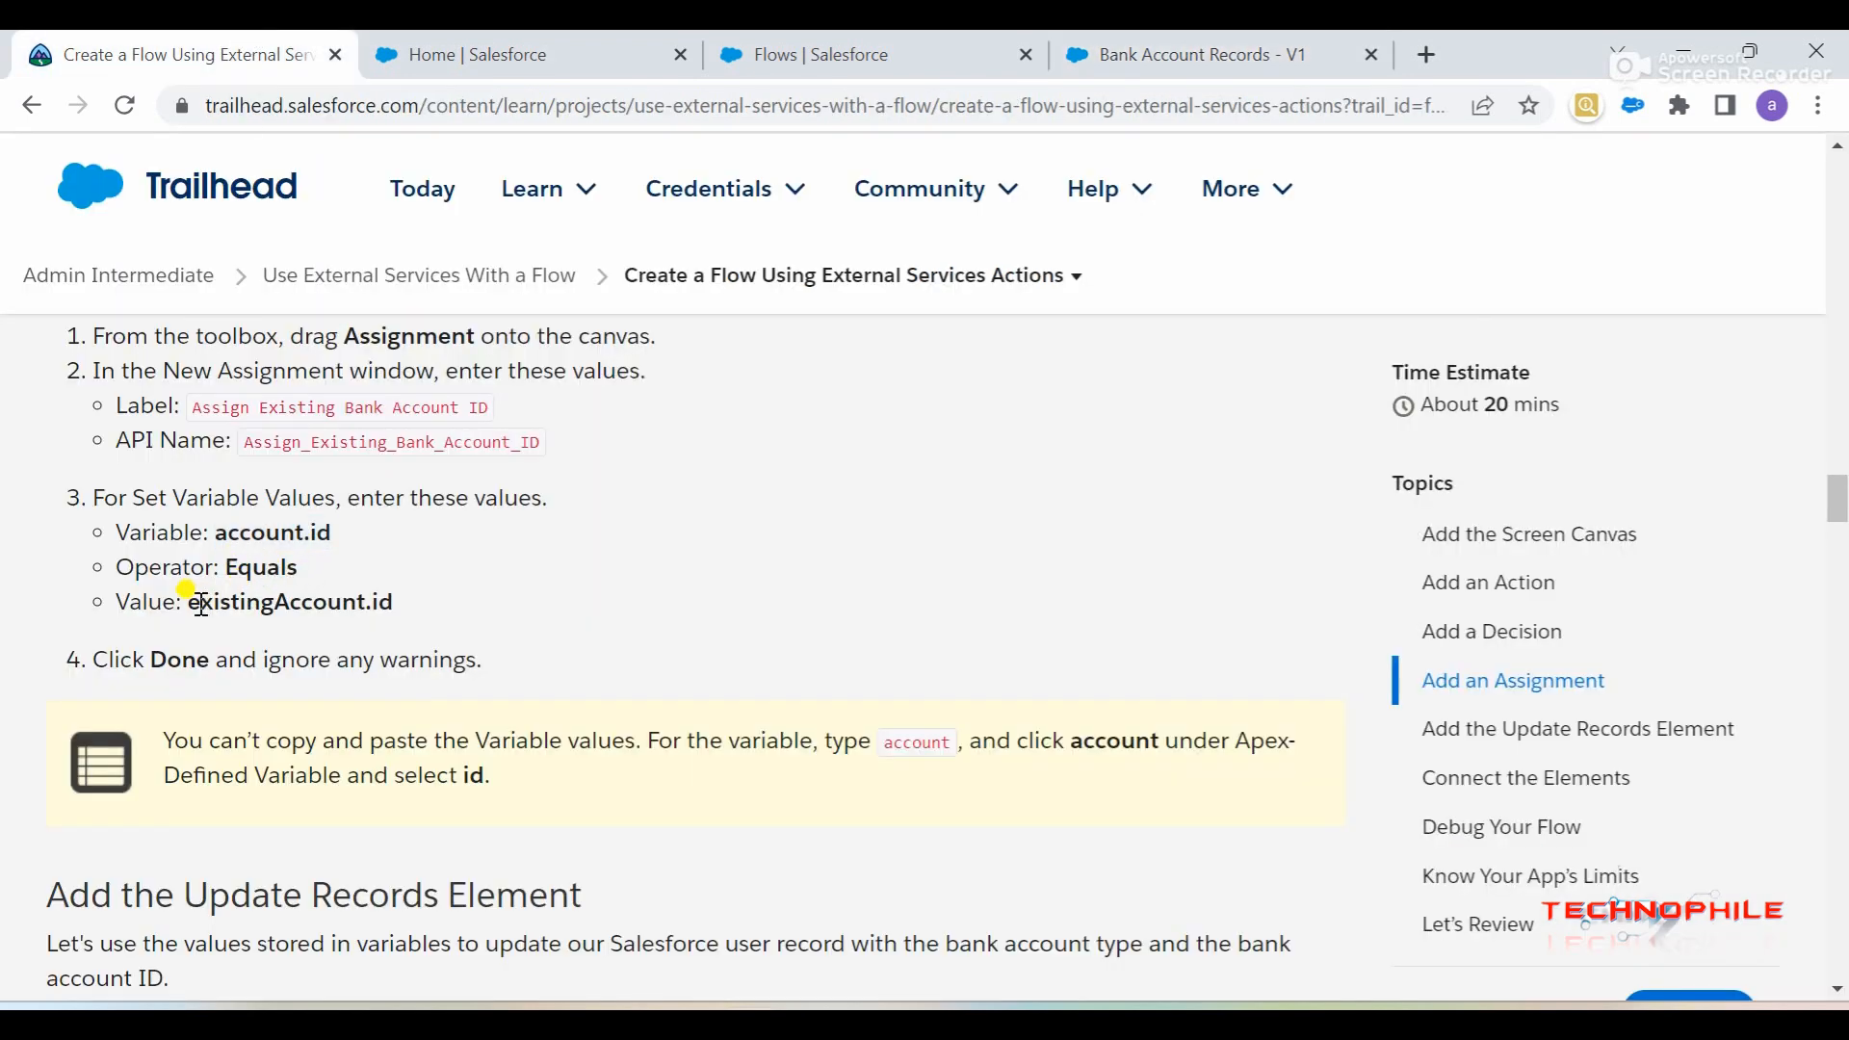
left_click_drag(189, 603, 430, 599)
key("ctrl+c")
left_click(1194, 54)
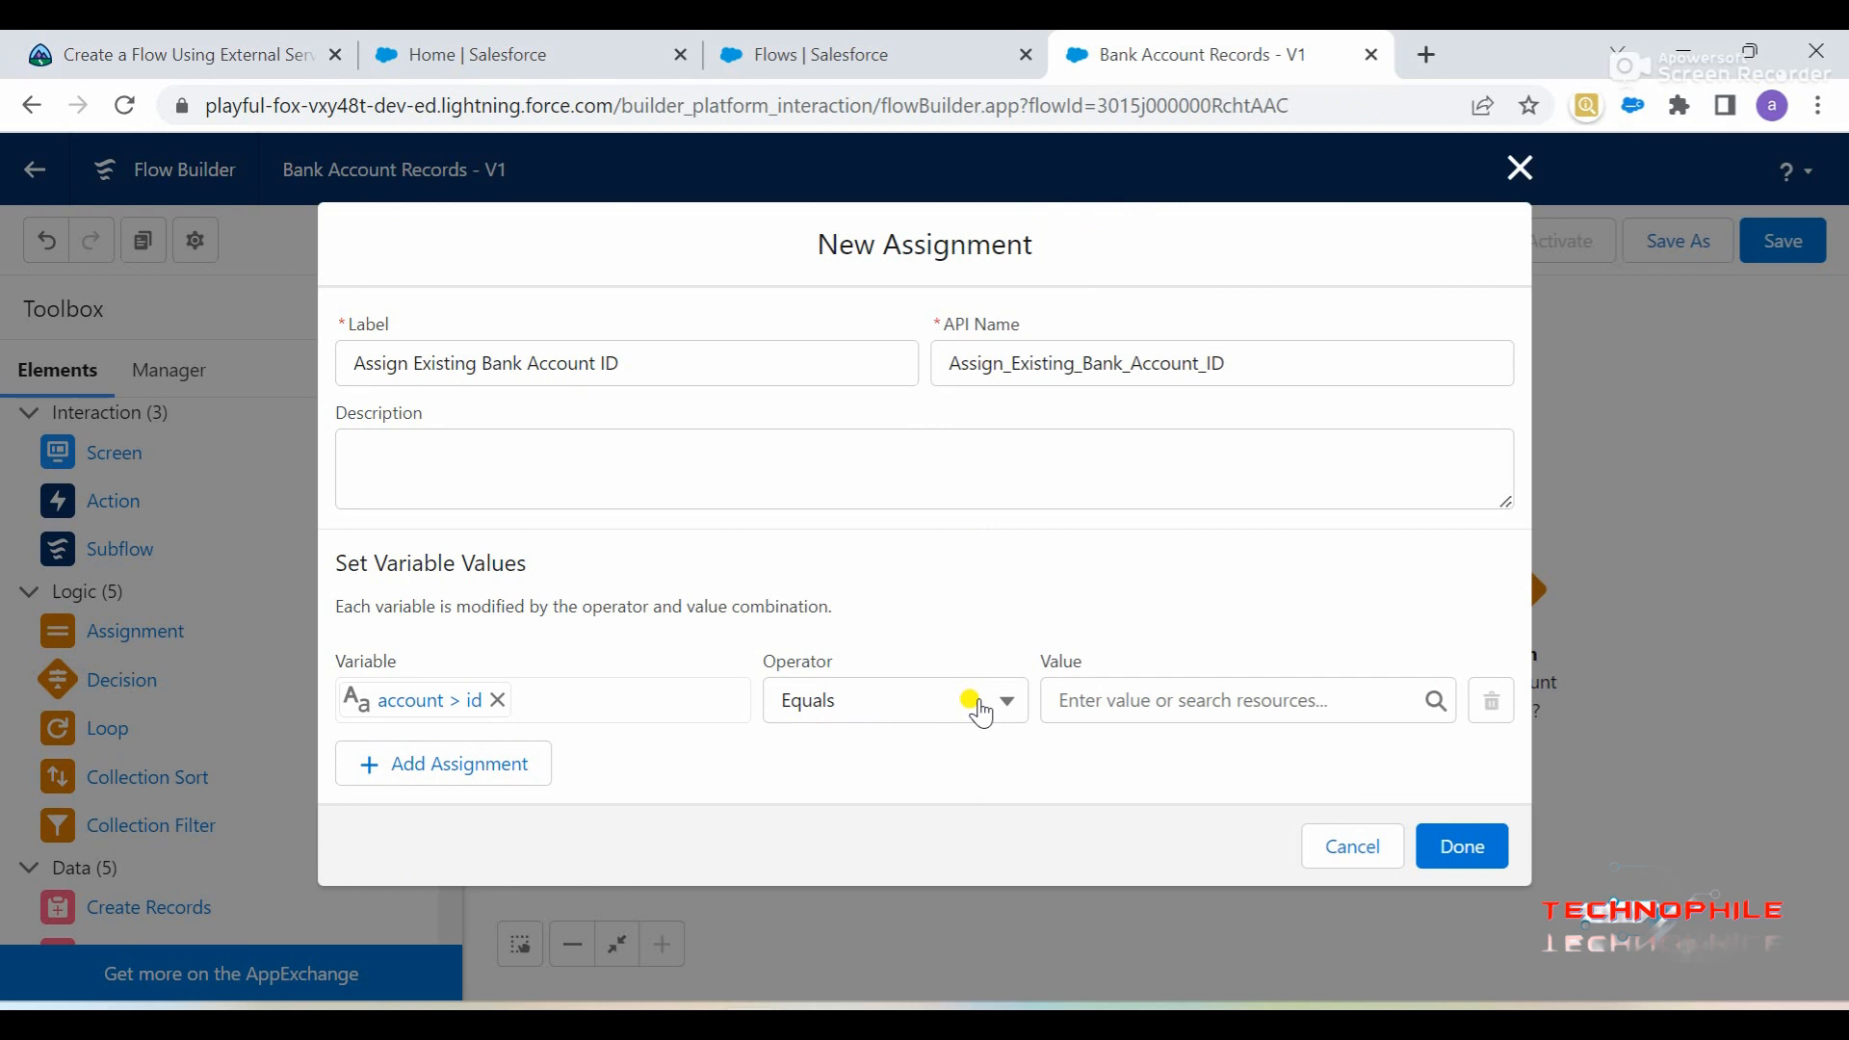
left_click(899, 708)
left_click(1122, 702)
key("ctrl+v")
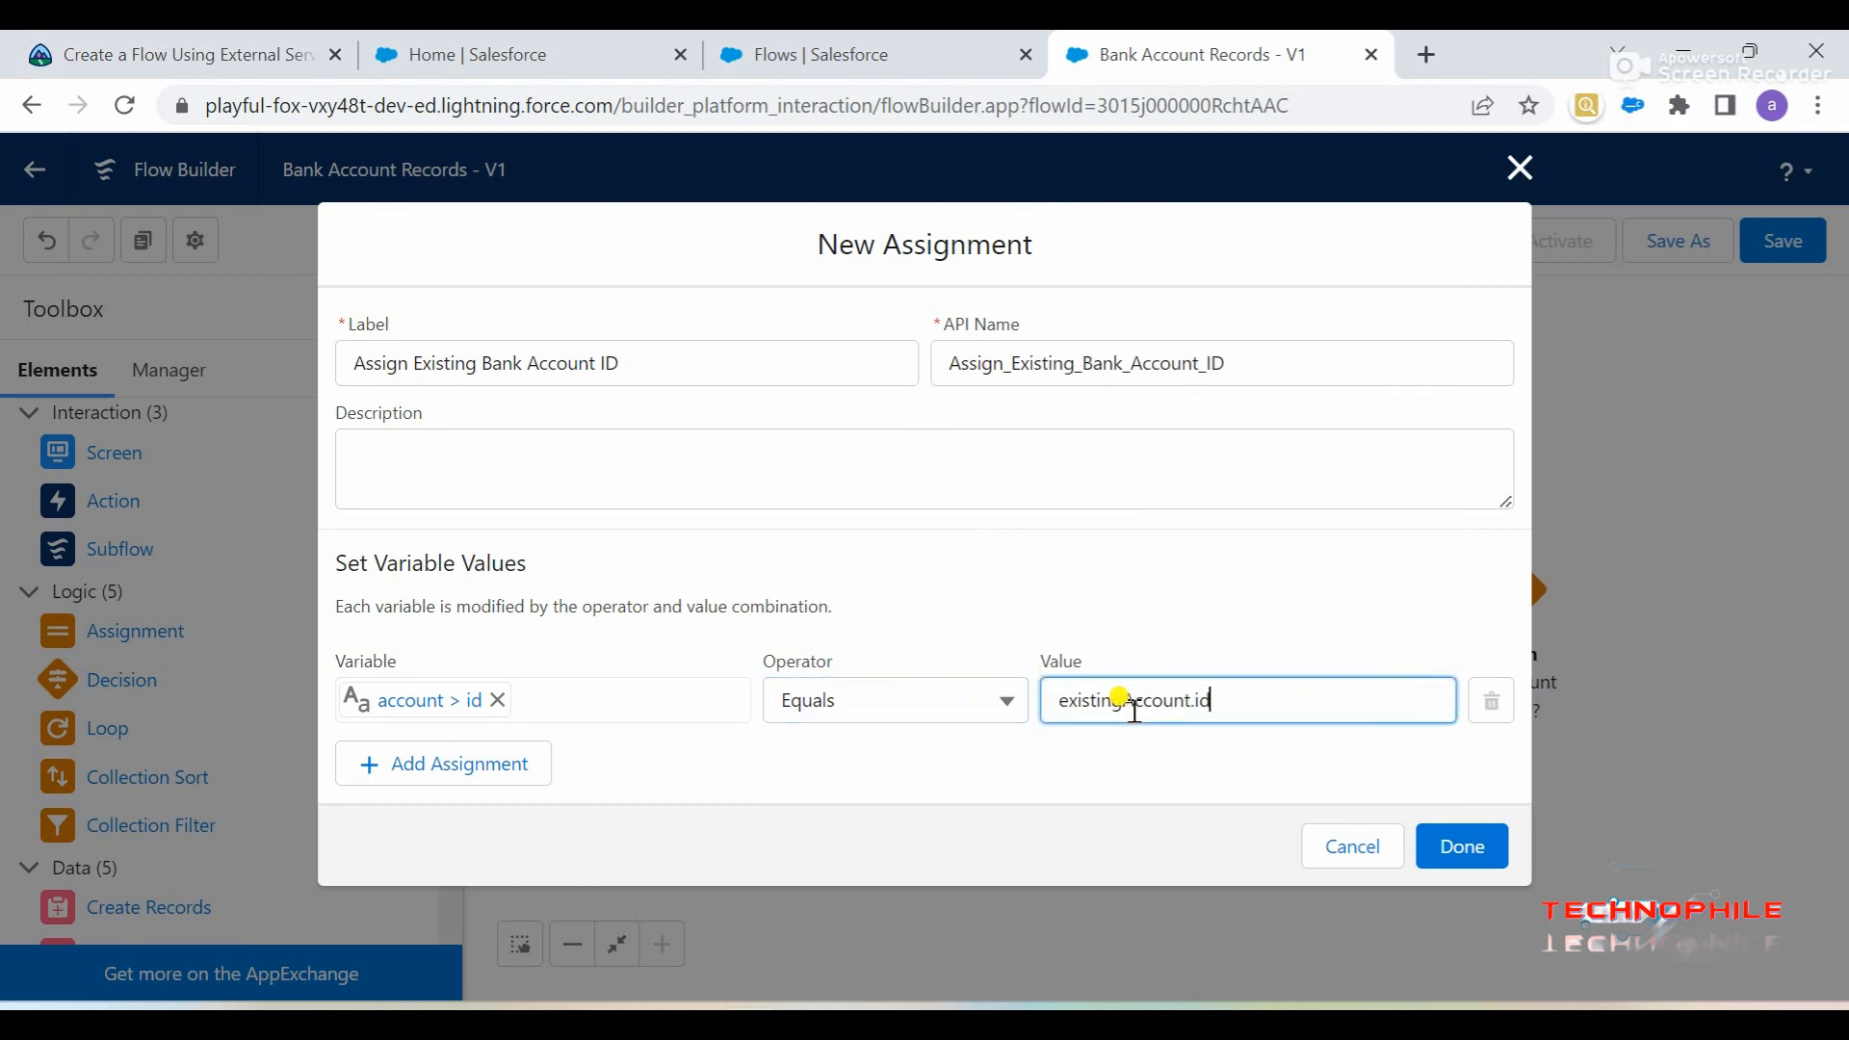
key("BackSpace")
key("BackSpace")
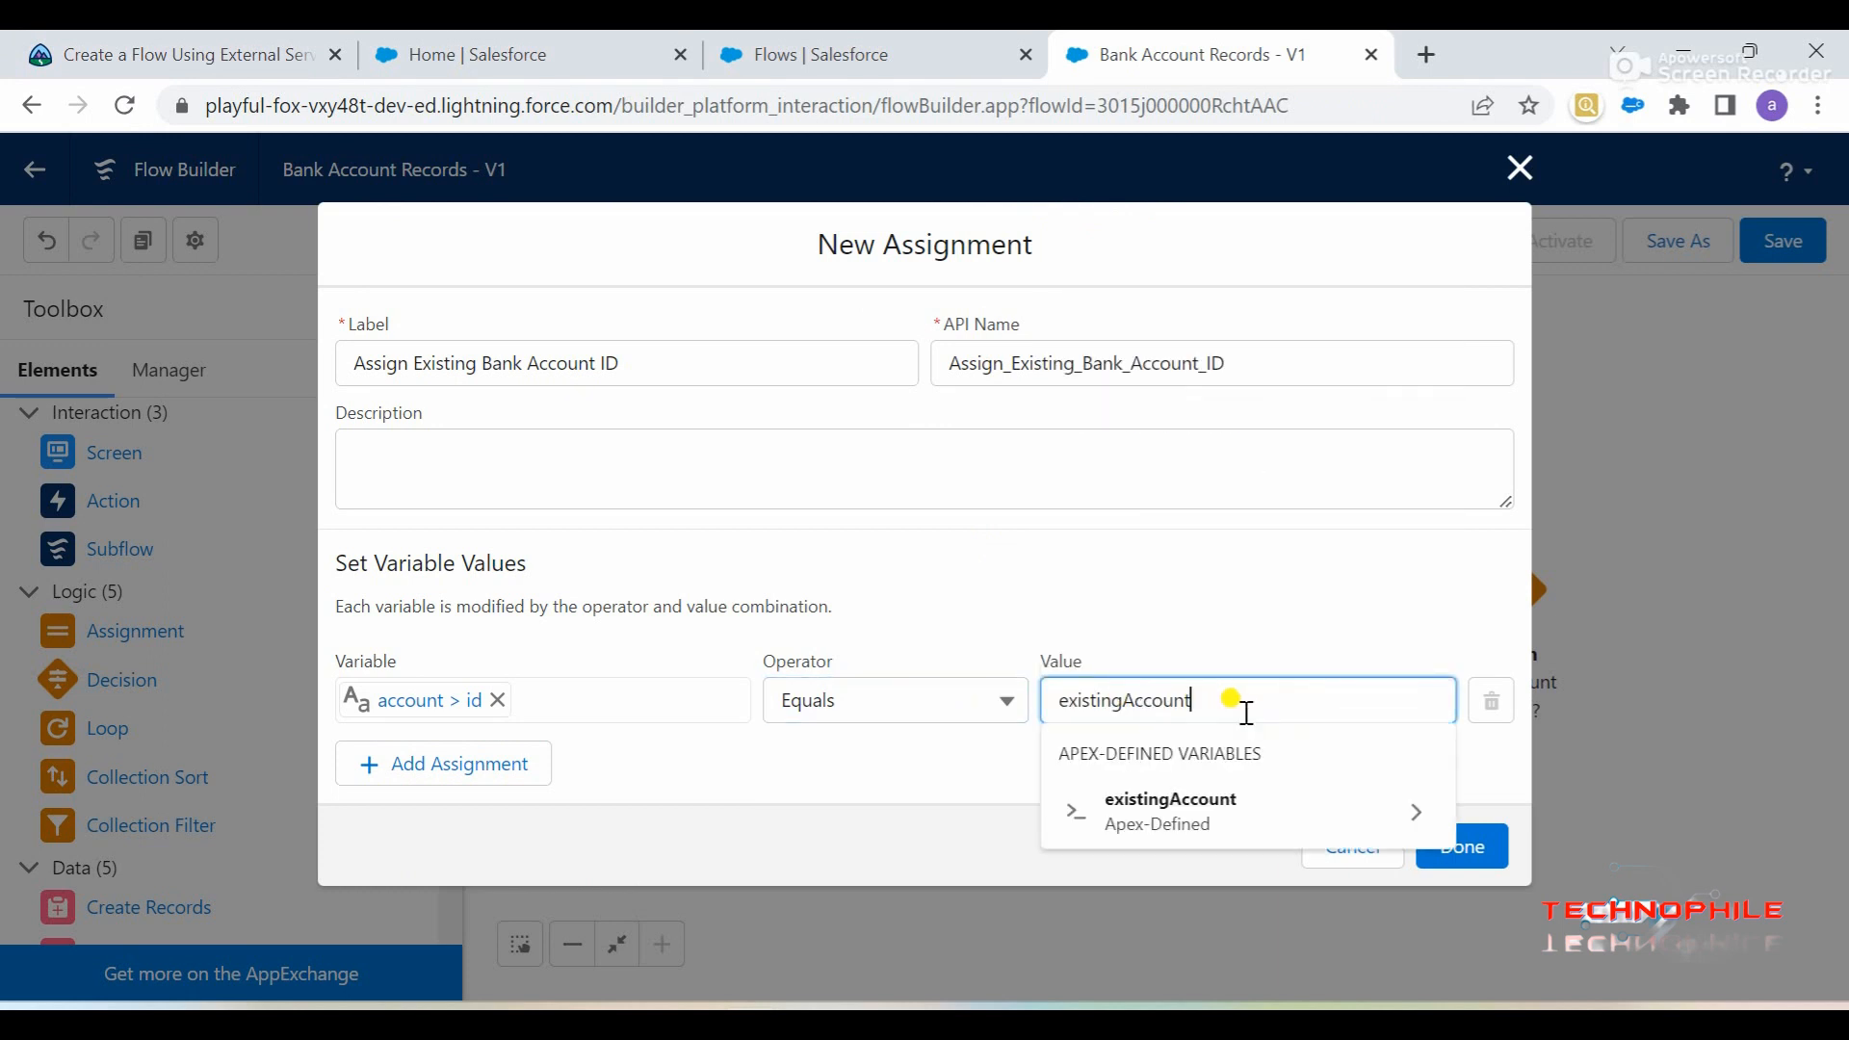
left_click(1223, 819)
left_click(1151, 841)
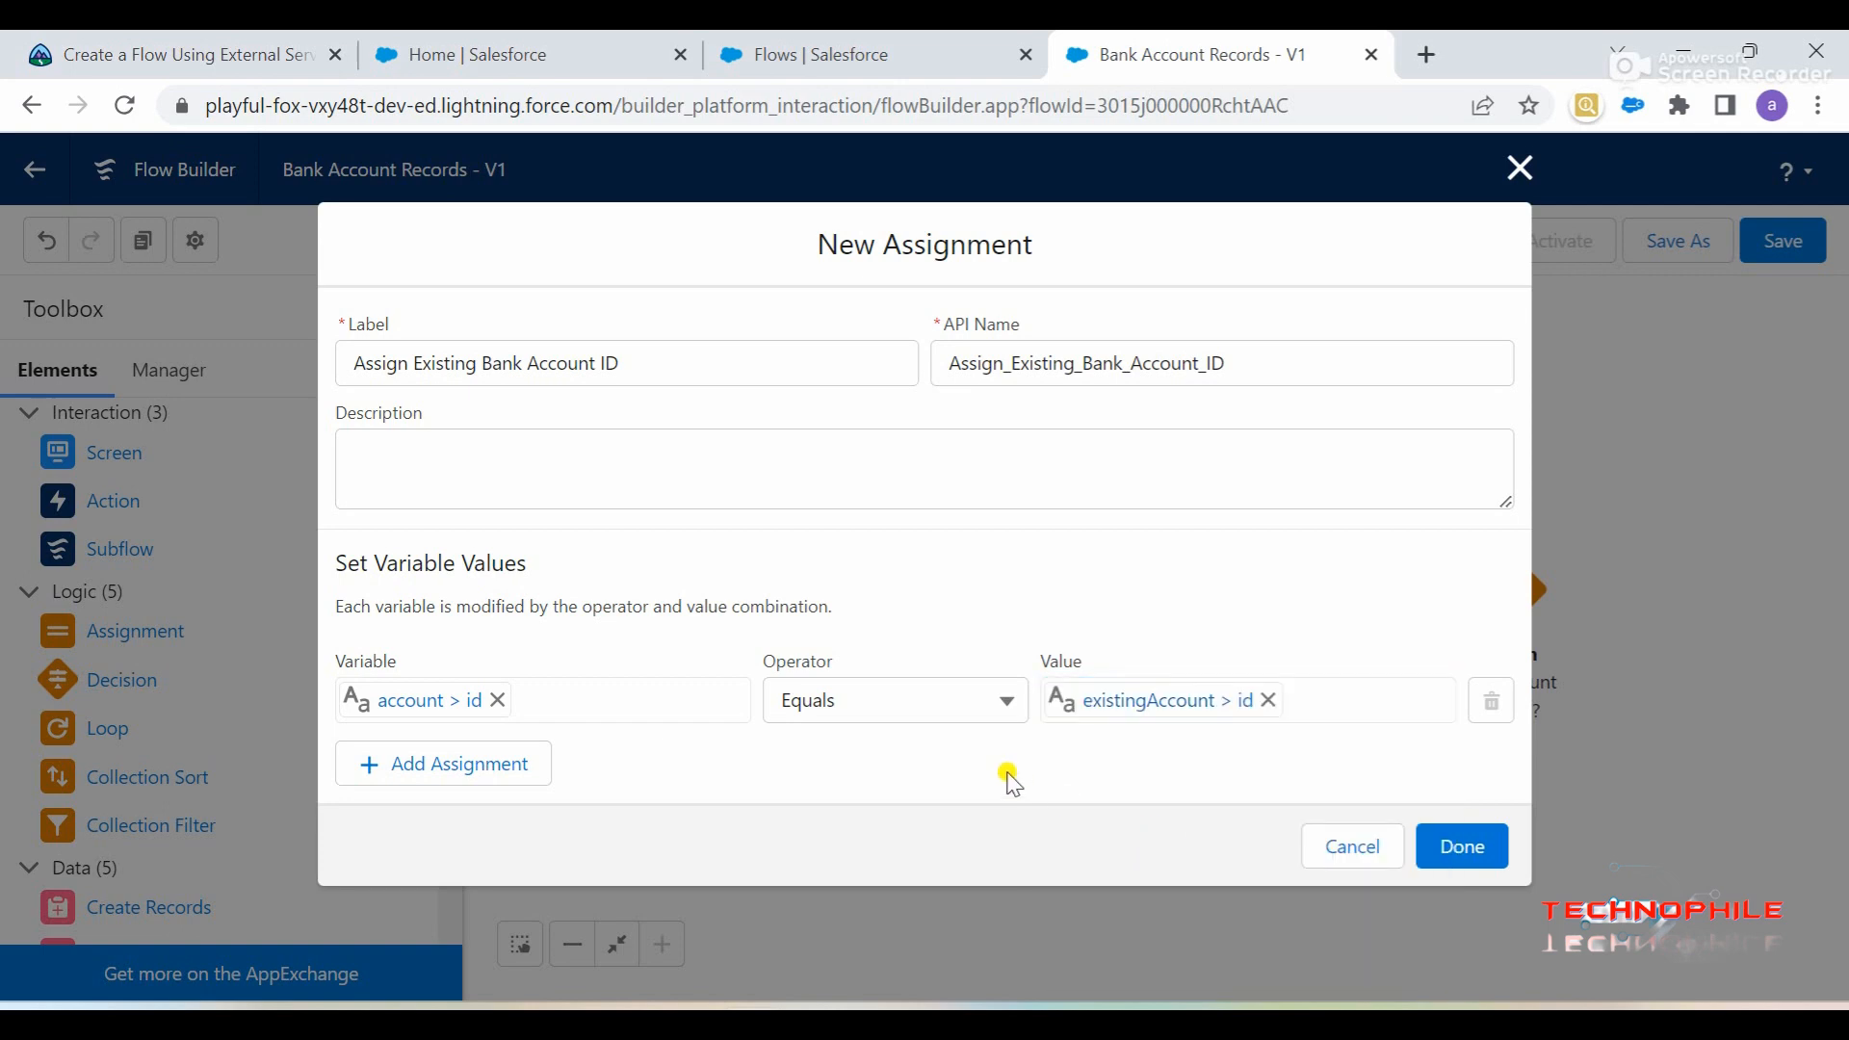
left_click(1460, 847)
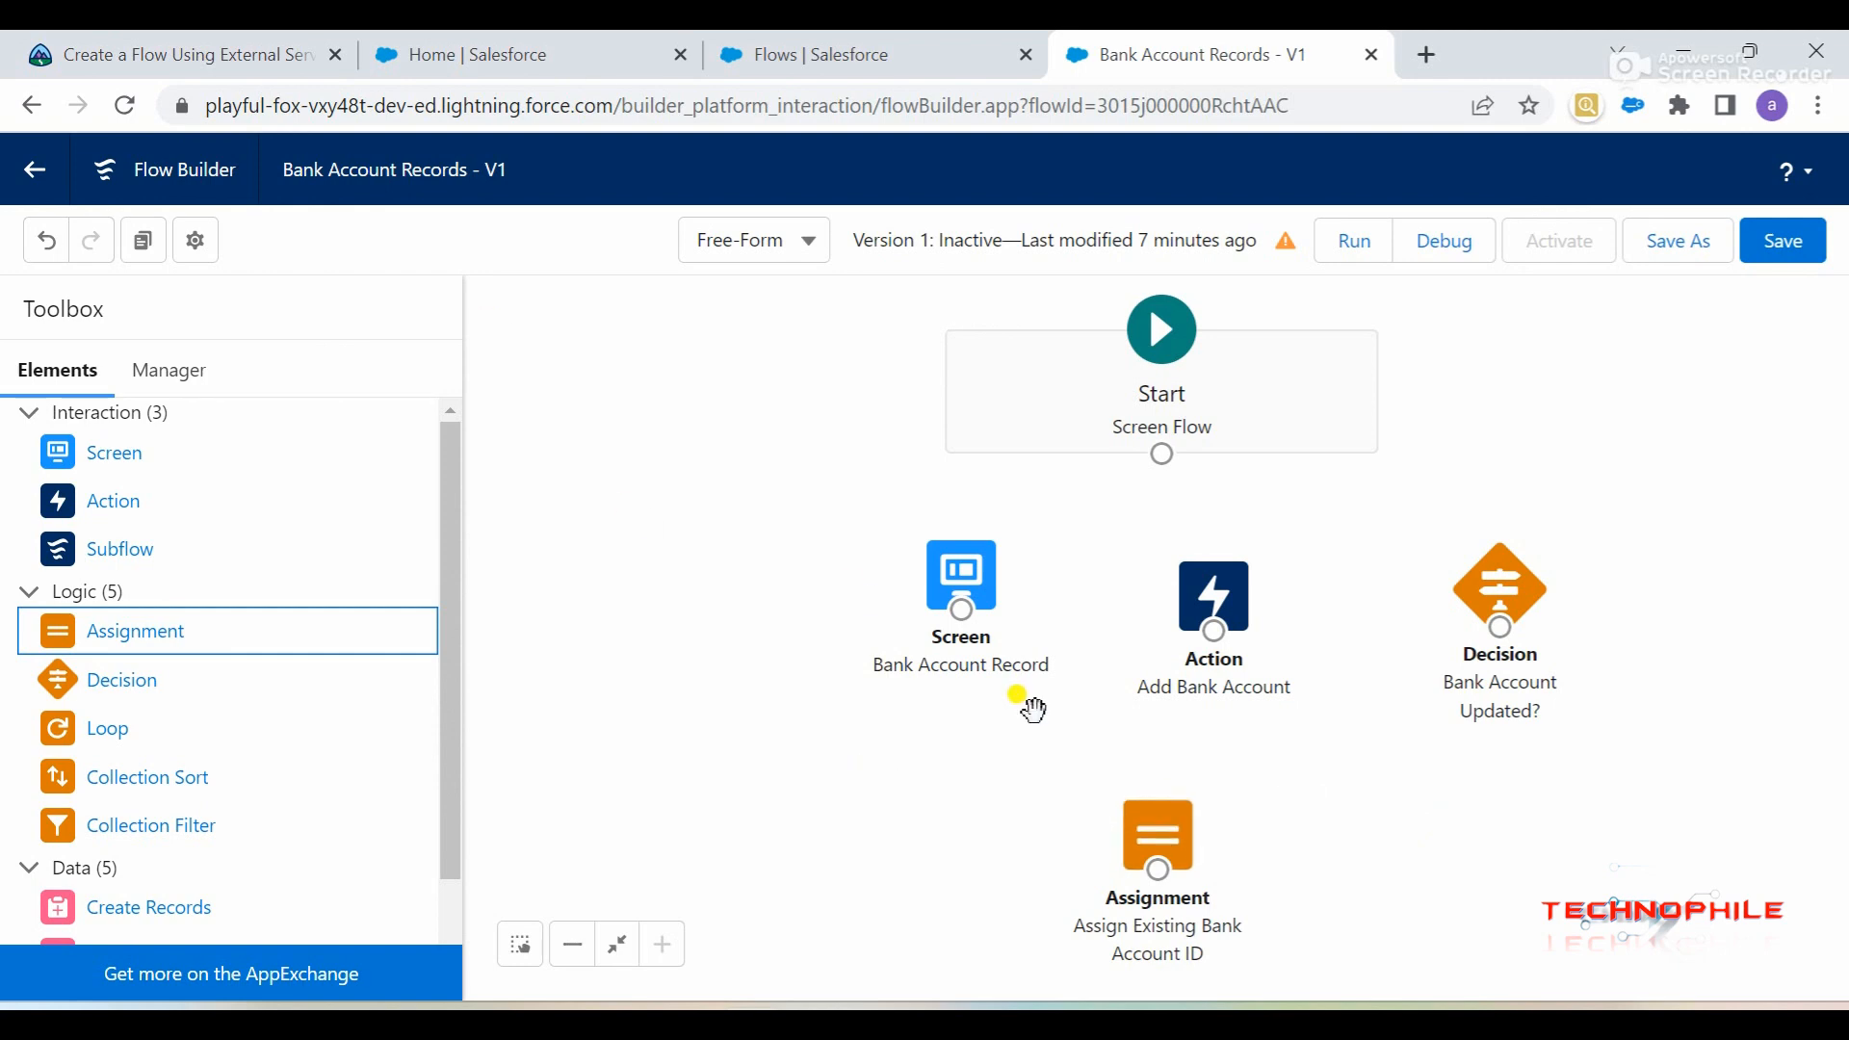
- Copy the next element's label from Trailhead and add an Update Records element labelled "Update Salesforce User Record" to the canvas
left_click(224, 46)
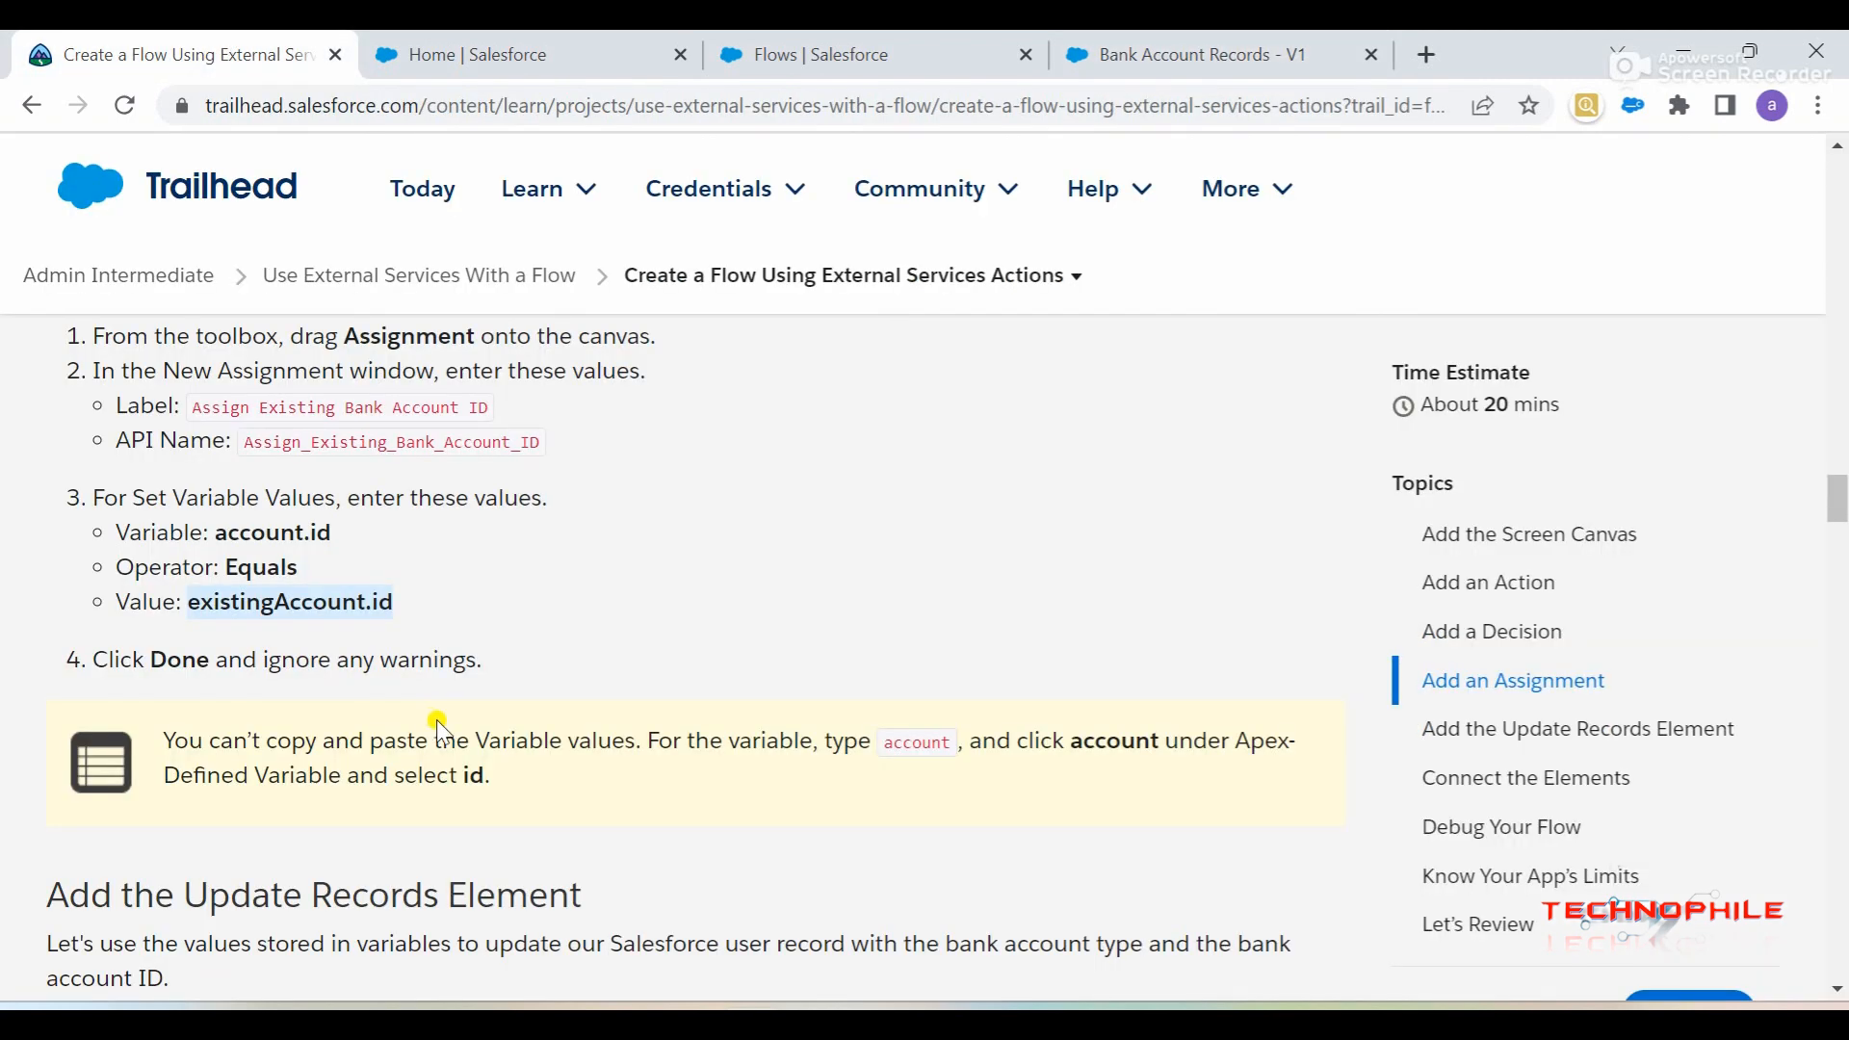
scroll(432, 718, "down", 6)
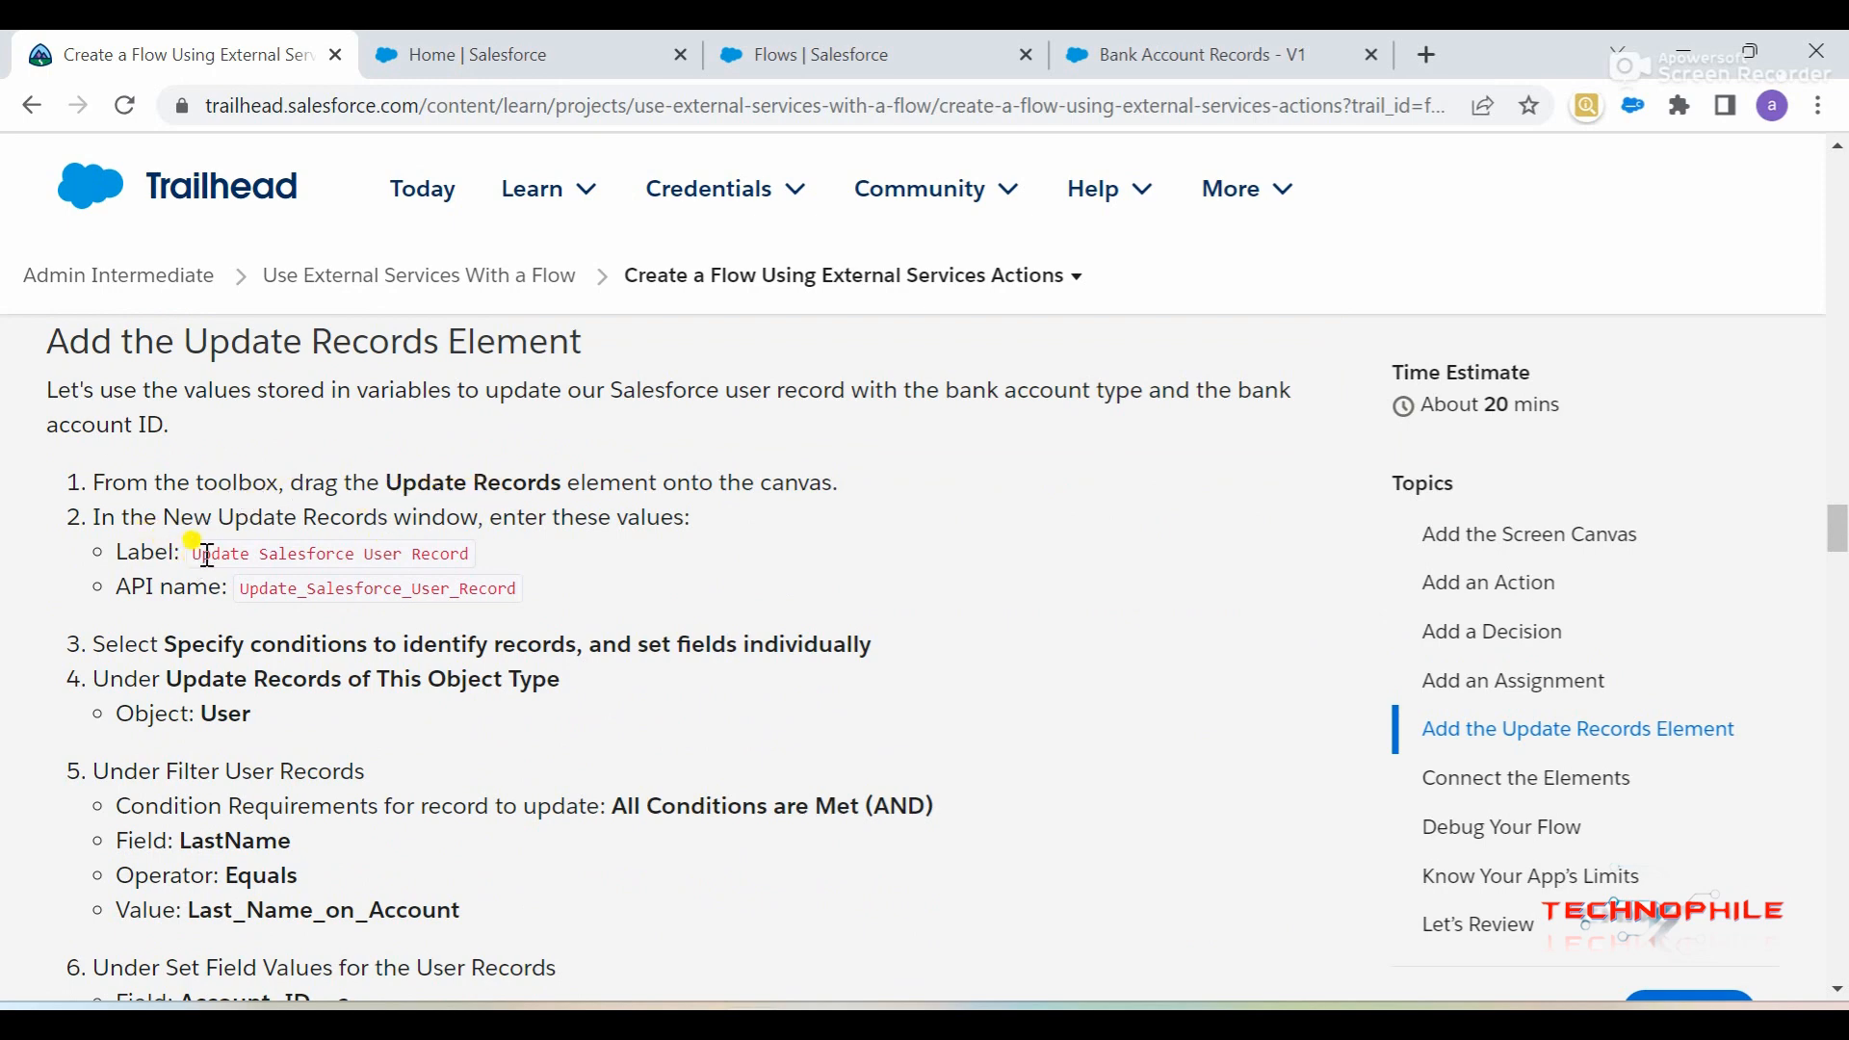
left_click_drag(212, 556, 470, 558)
key("ctrl+c")
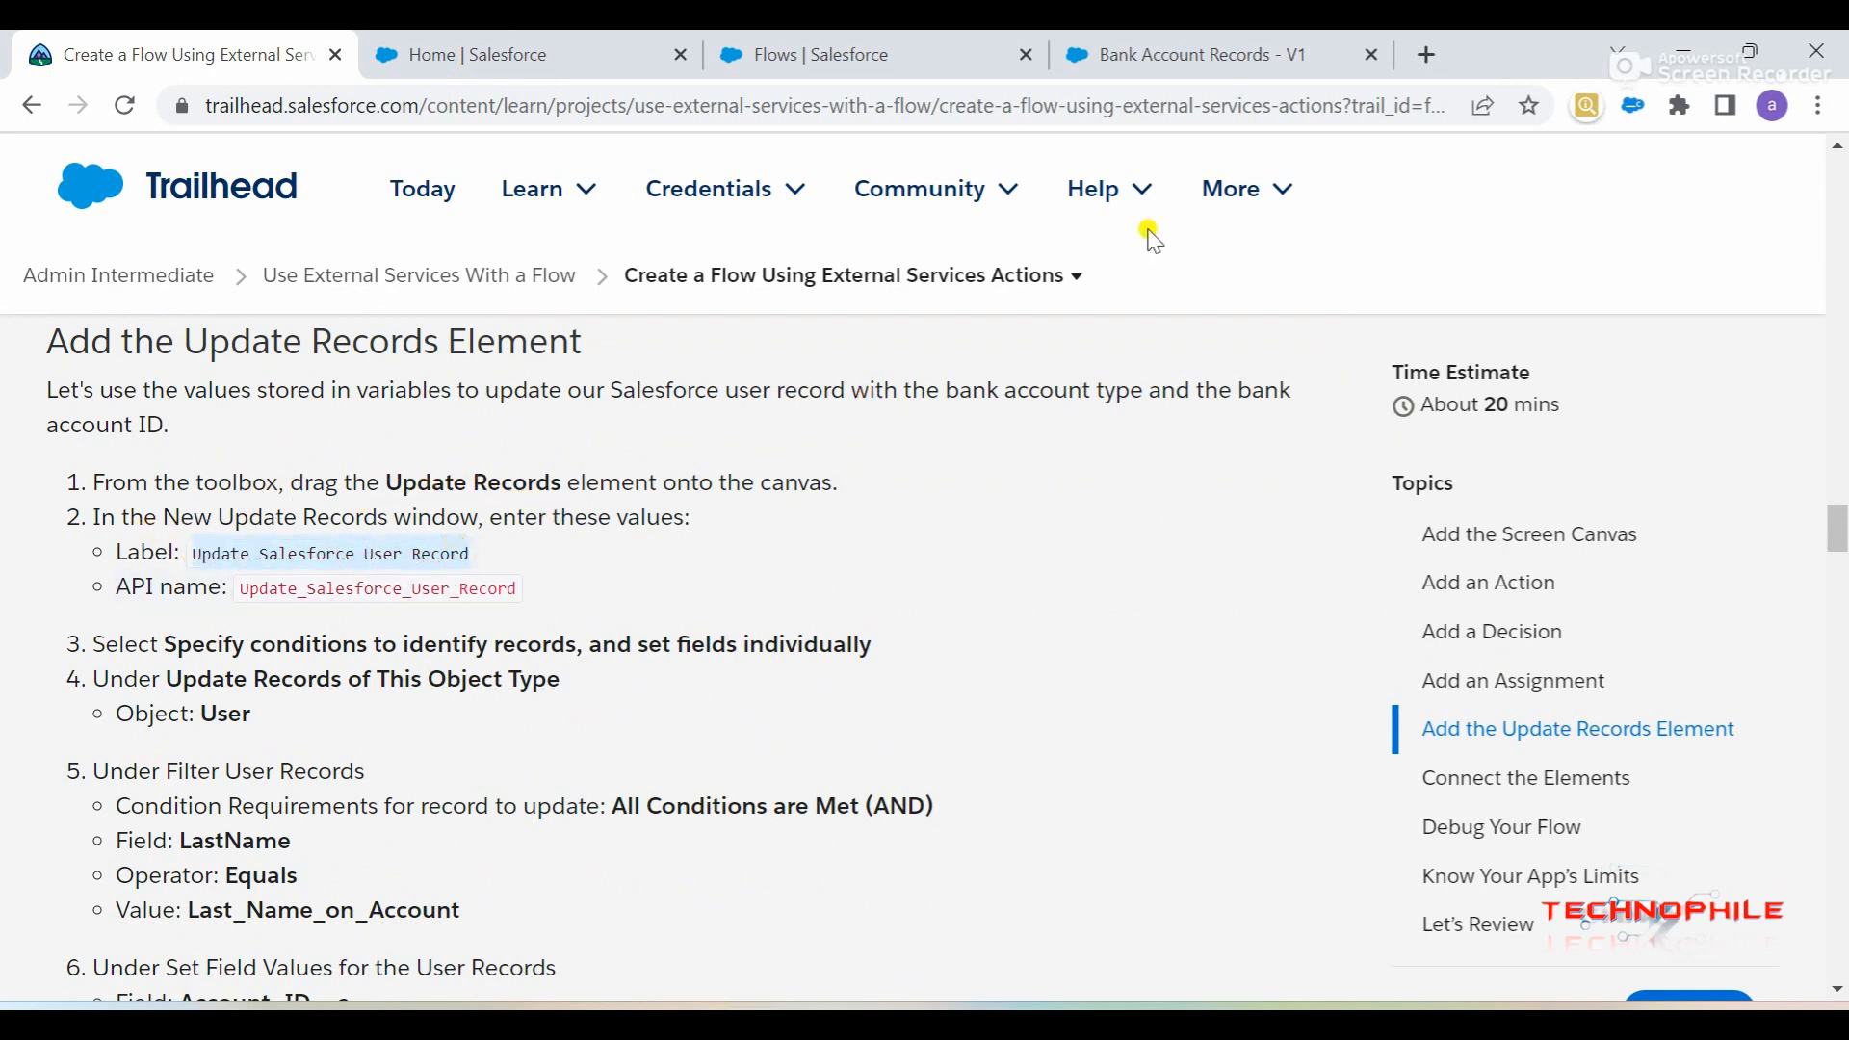
left_click(1191, 43)
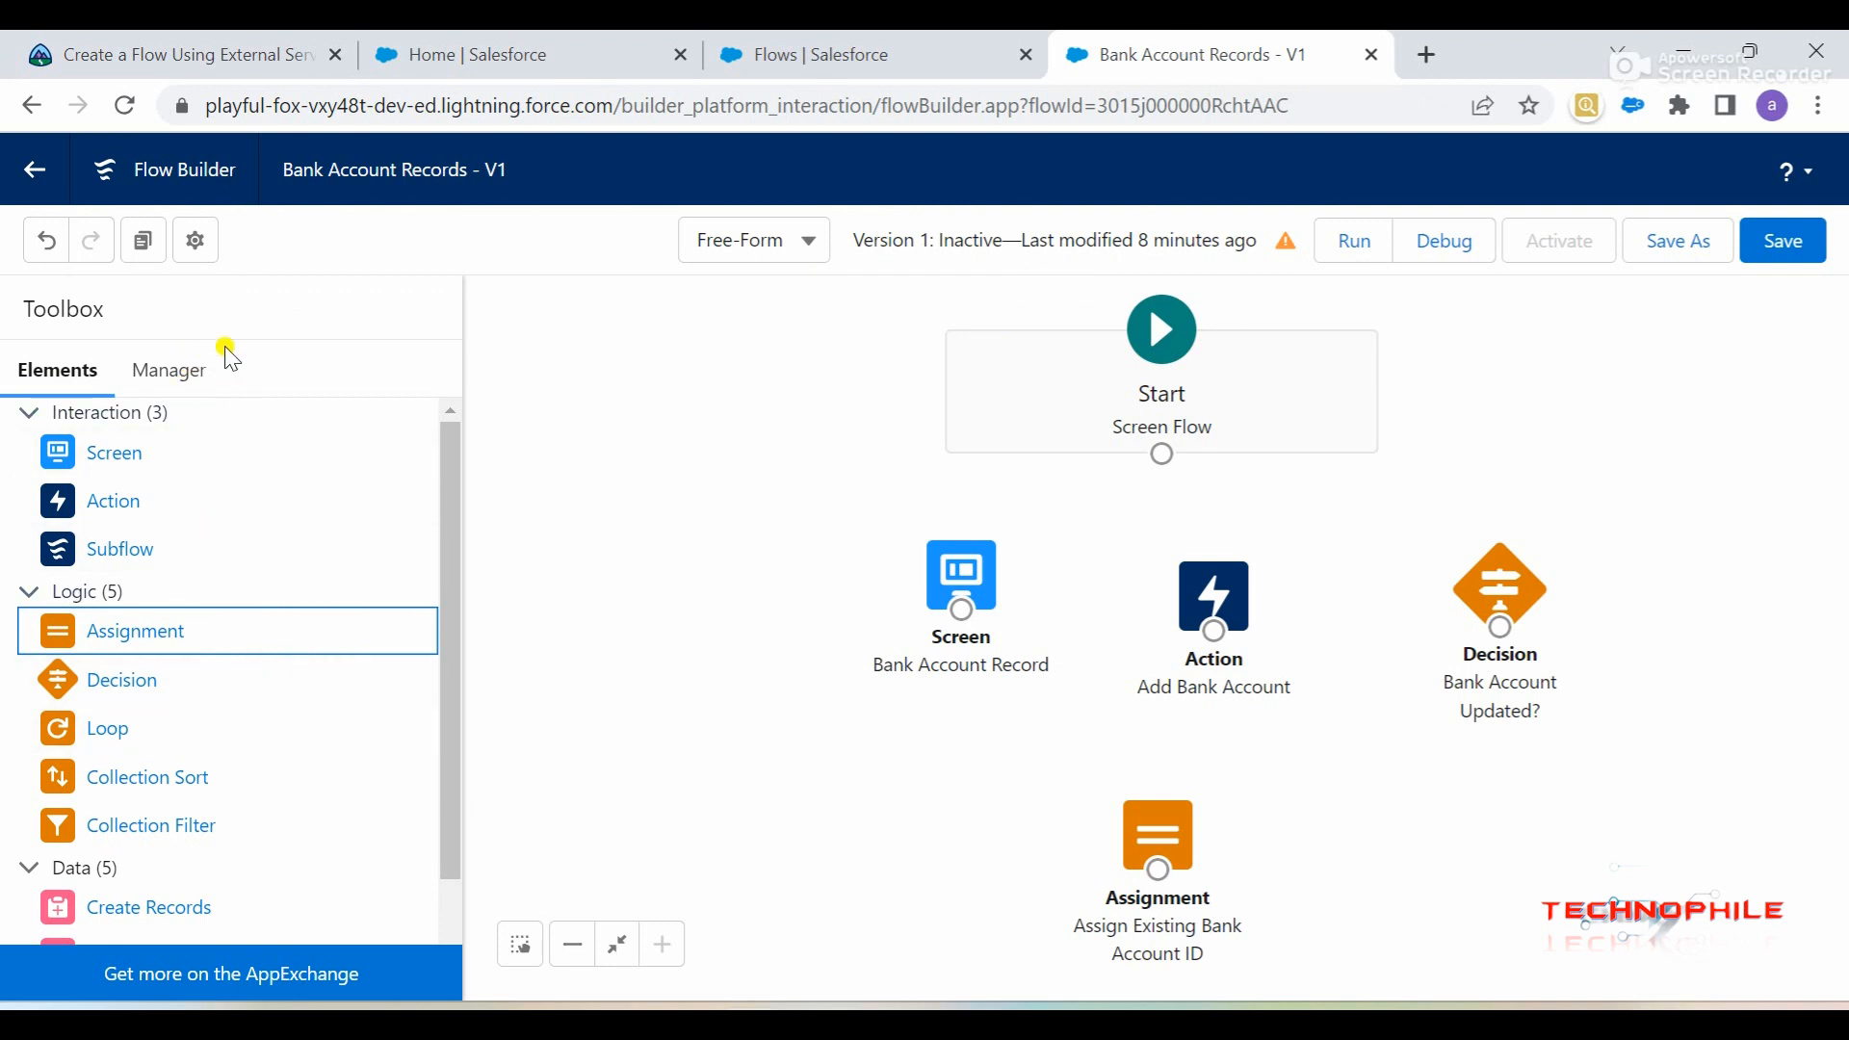
scroll(293, 616, "down", 2)
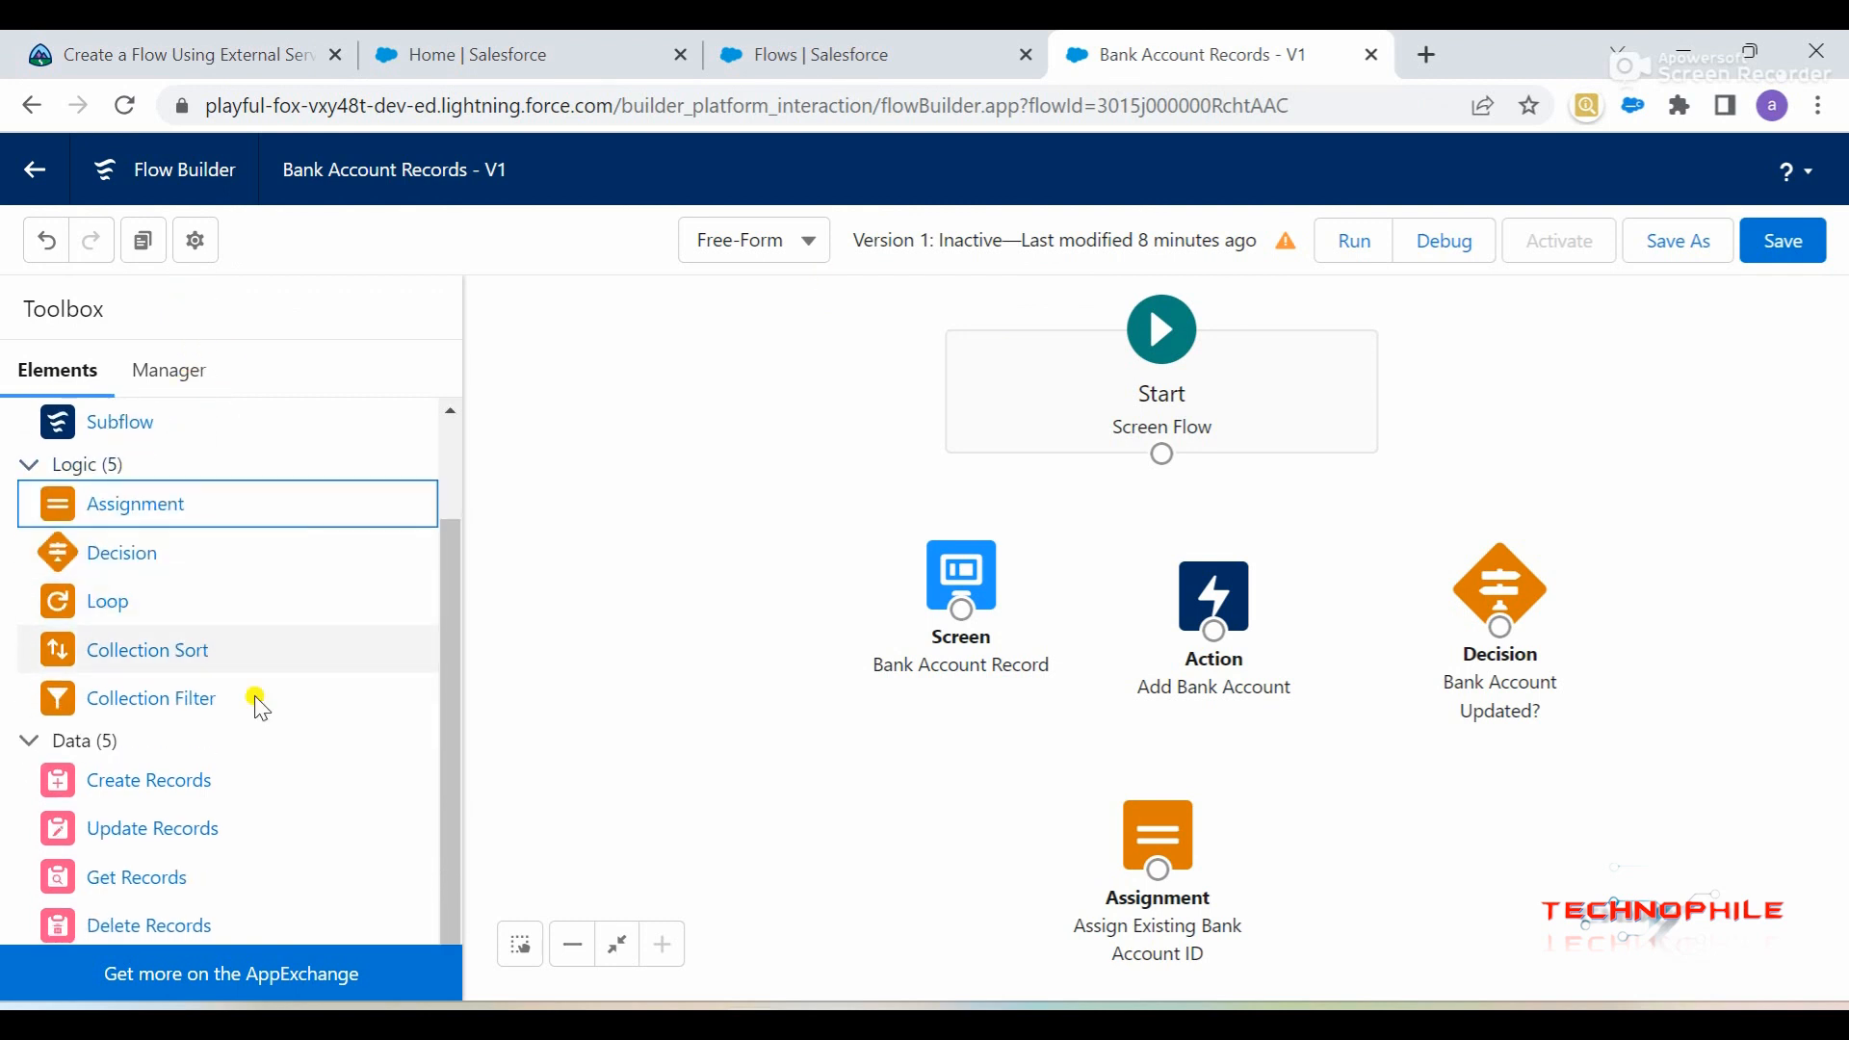
left_click_drag(154, 833, 727, 730)
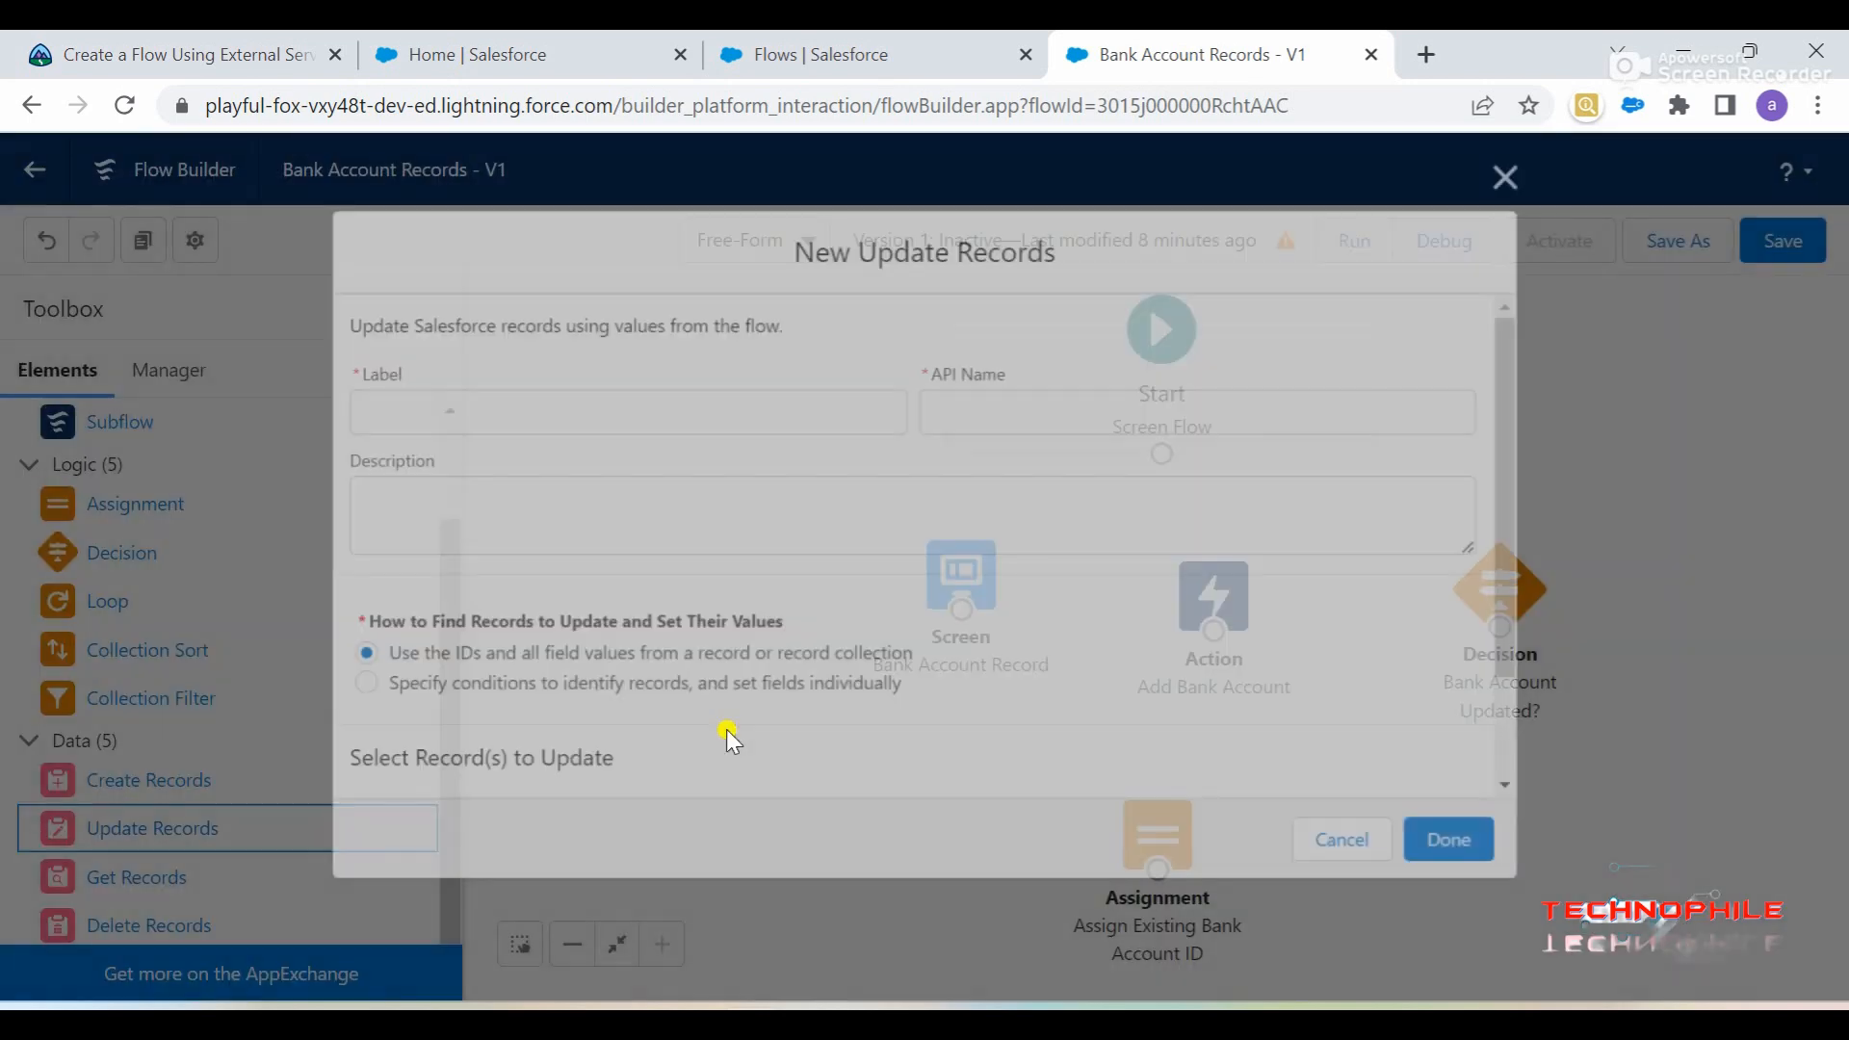
key("ctrl+v")
left_click(792, 472)
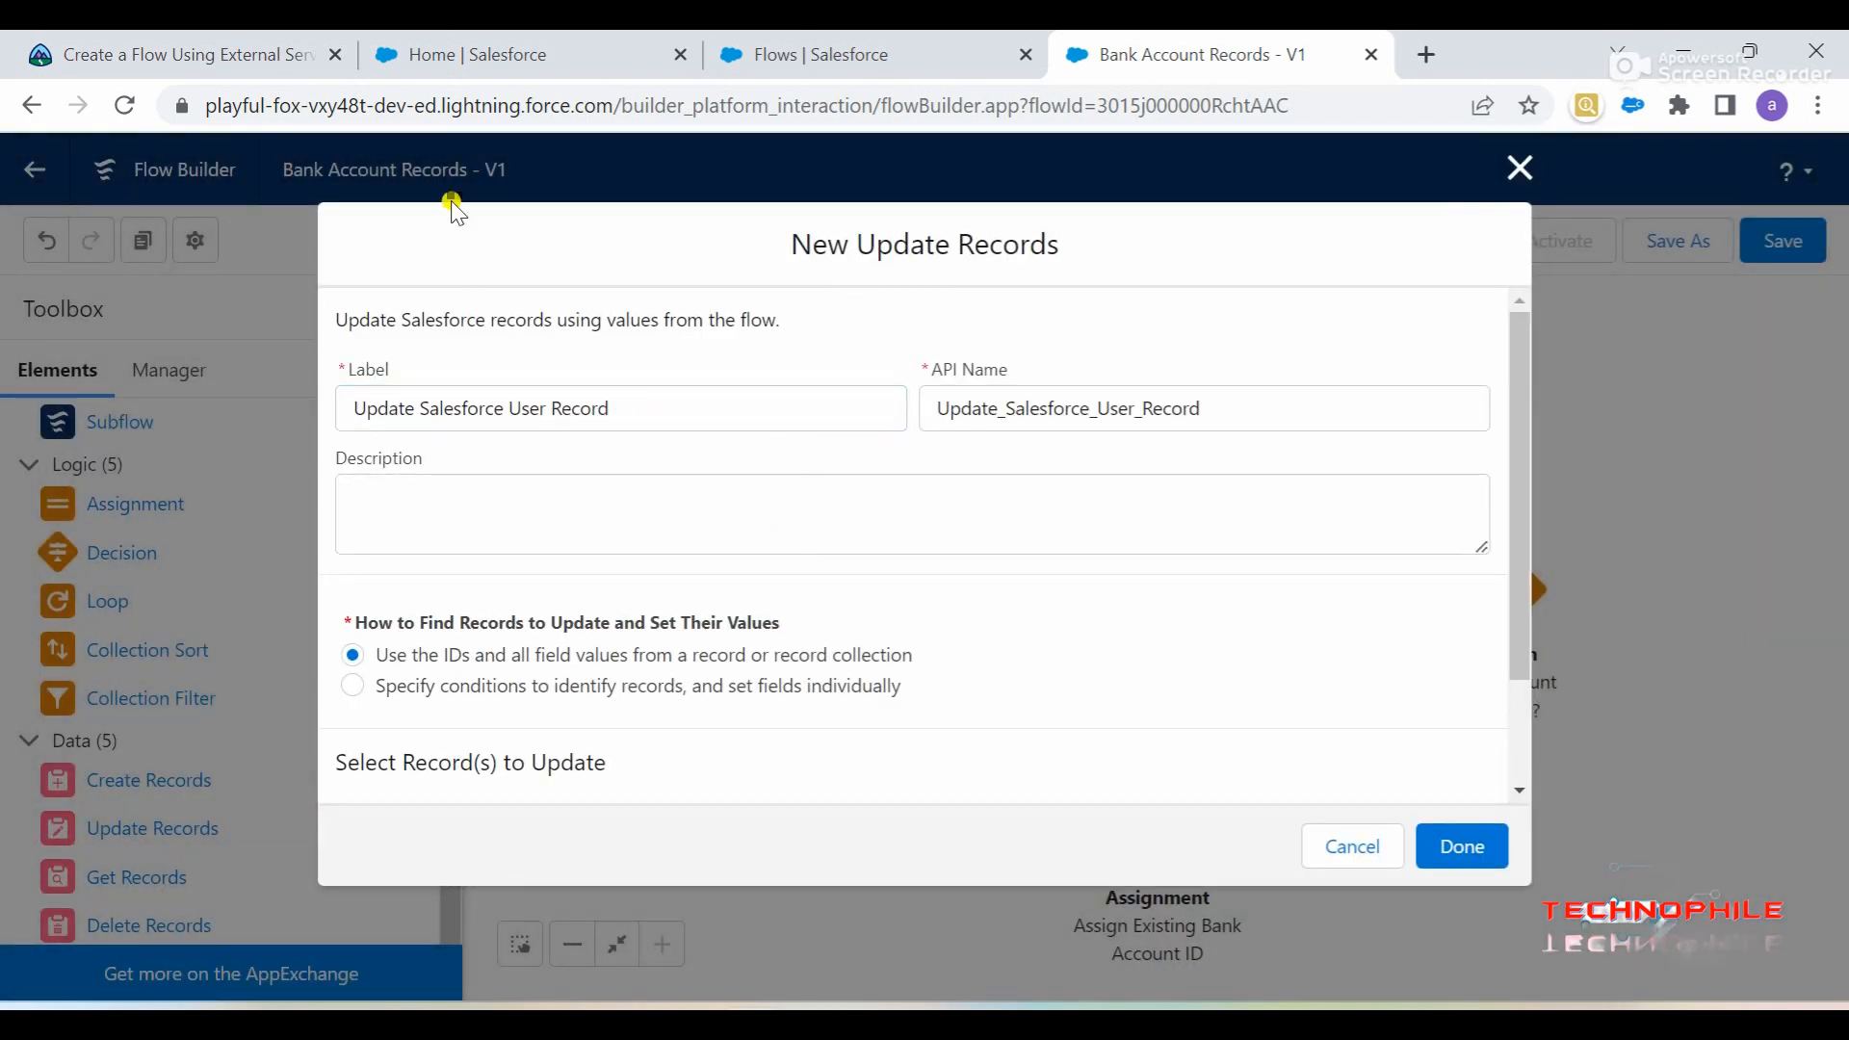
- Check the record selection method in Trailhead and choose "Specify conditions to identify records, and set fields individually" for the Update Records element
left_click(133, 38)
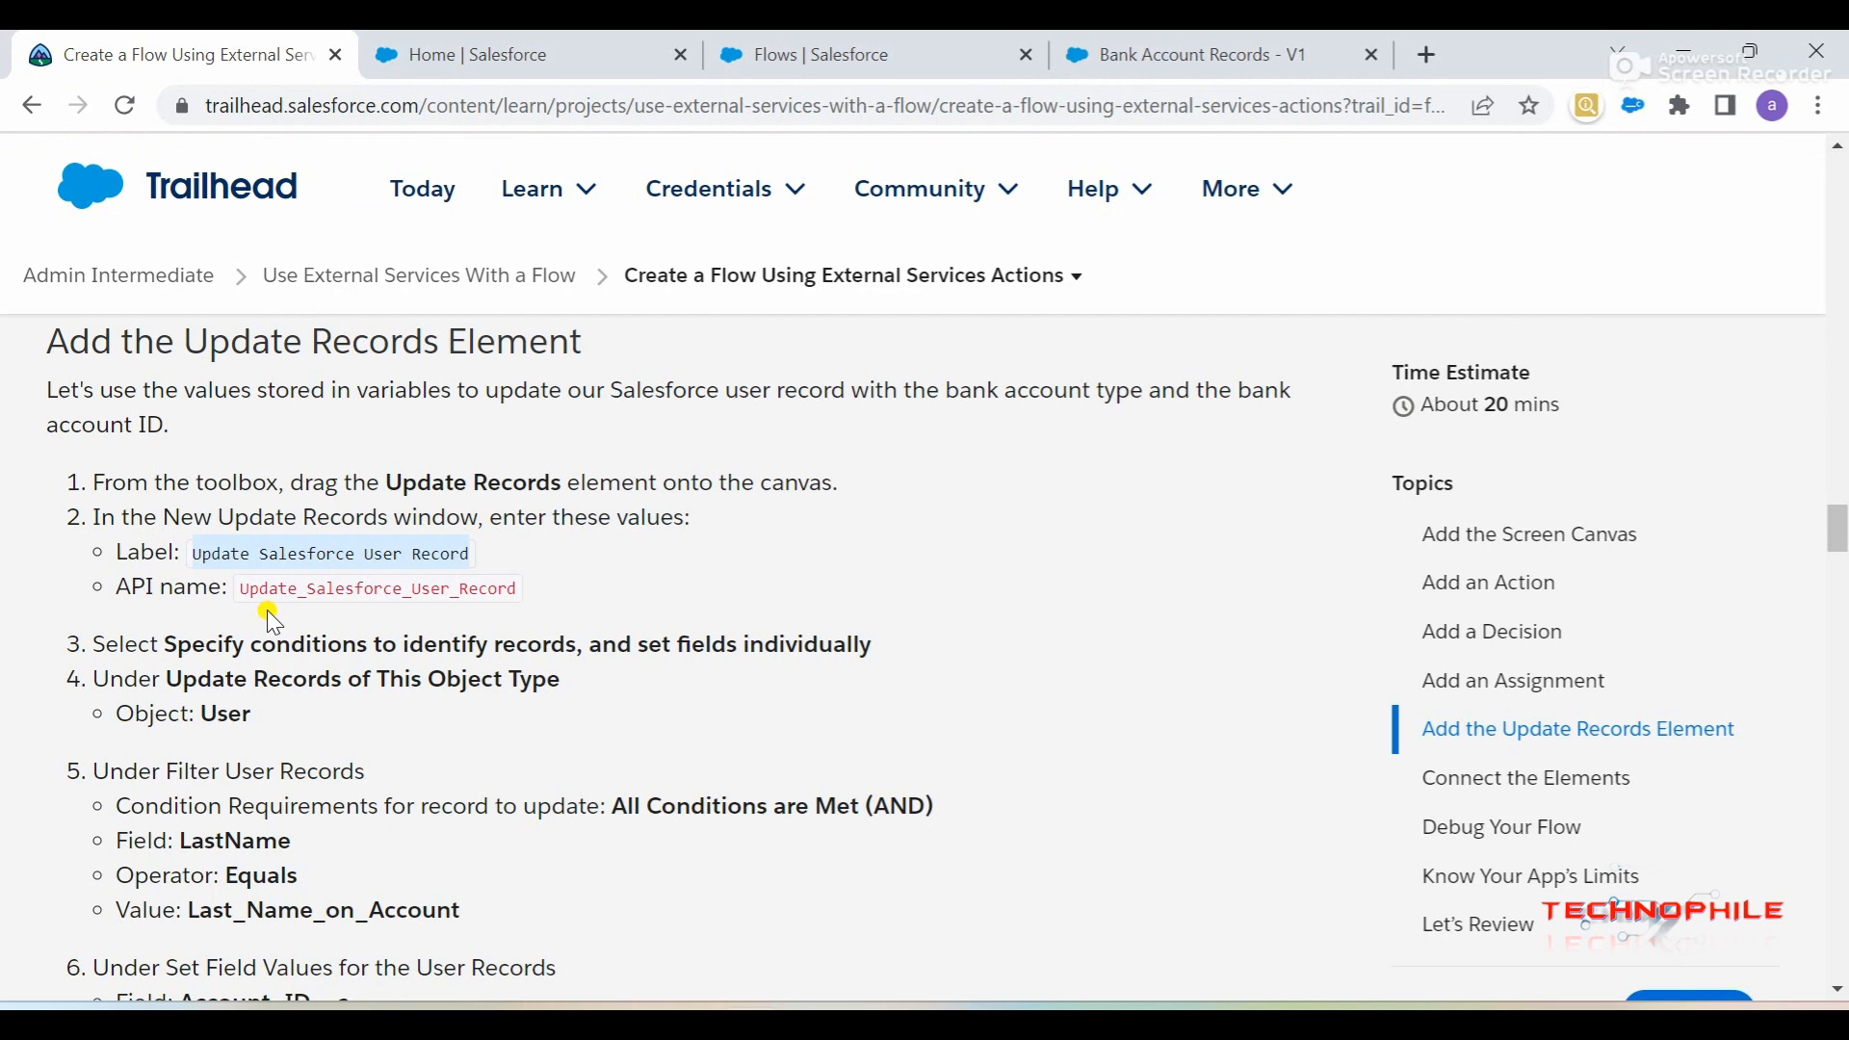
scroll(268, 609, "down", 1)
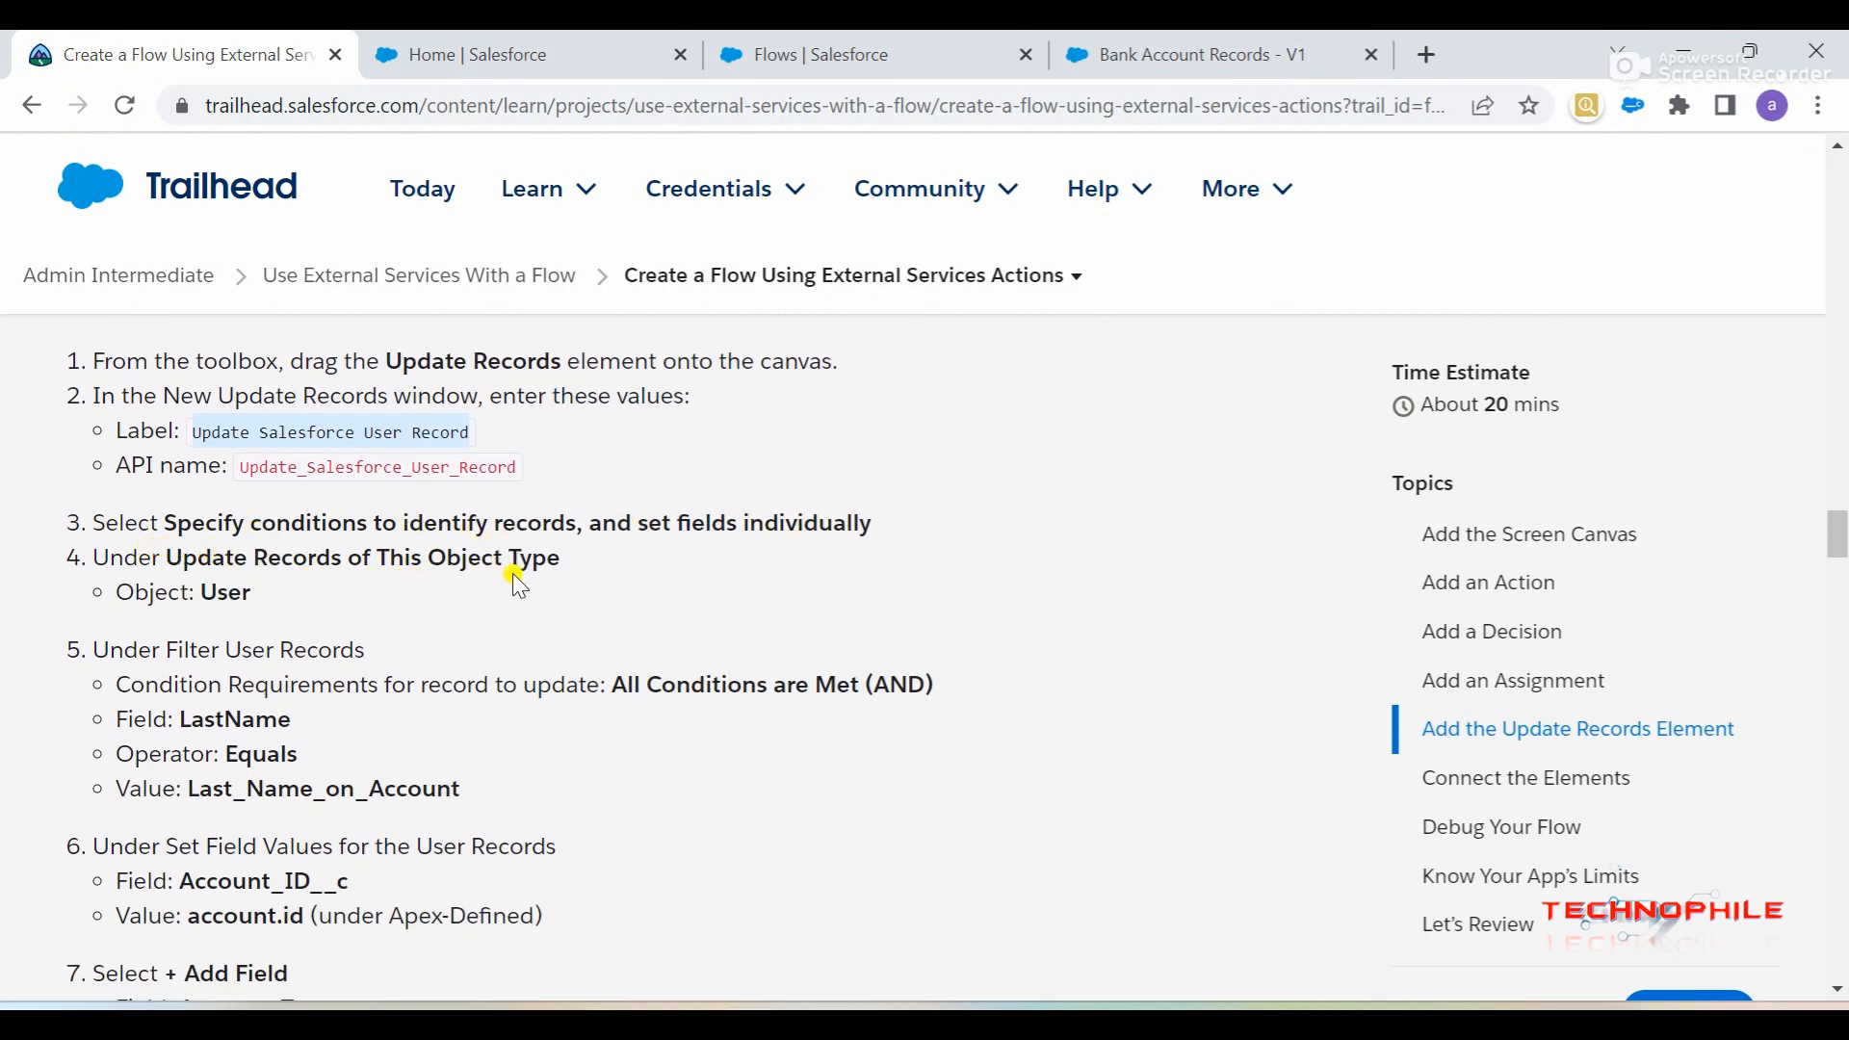
left_click(1193, 45)
scroll(534, 598, "down", 1)
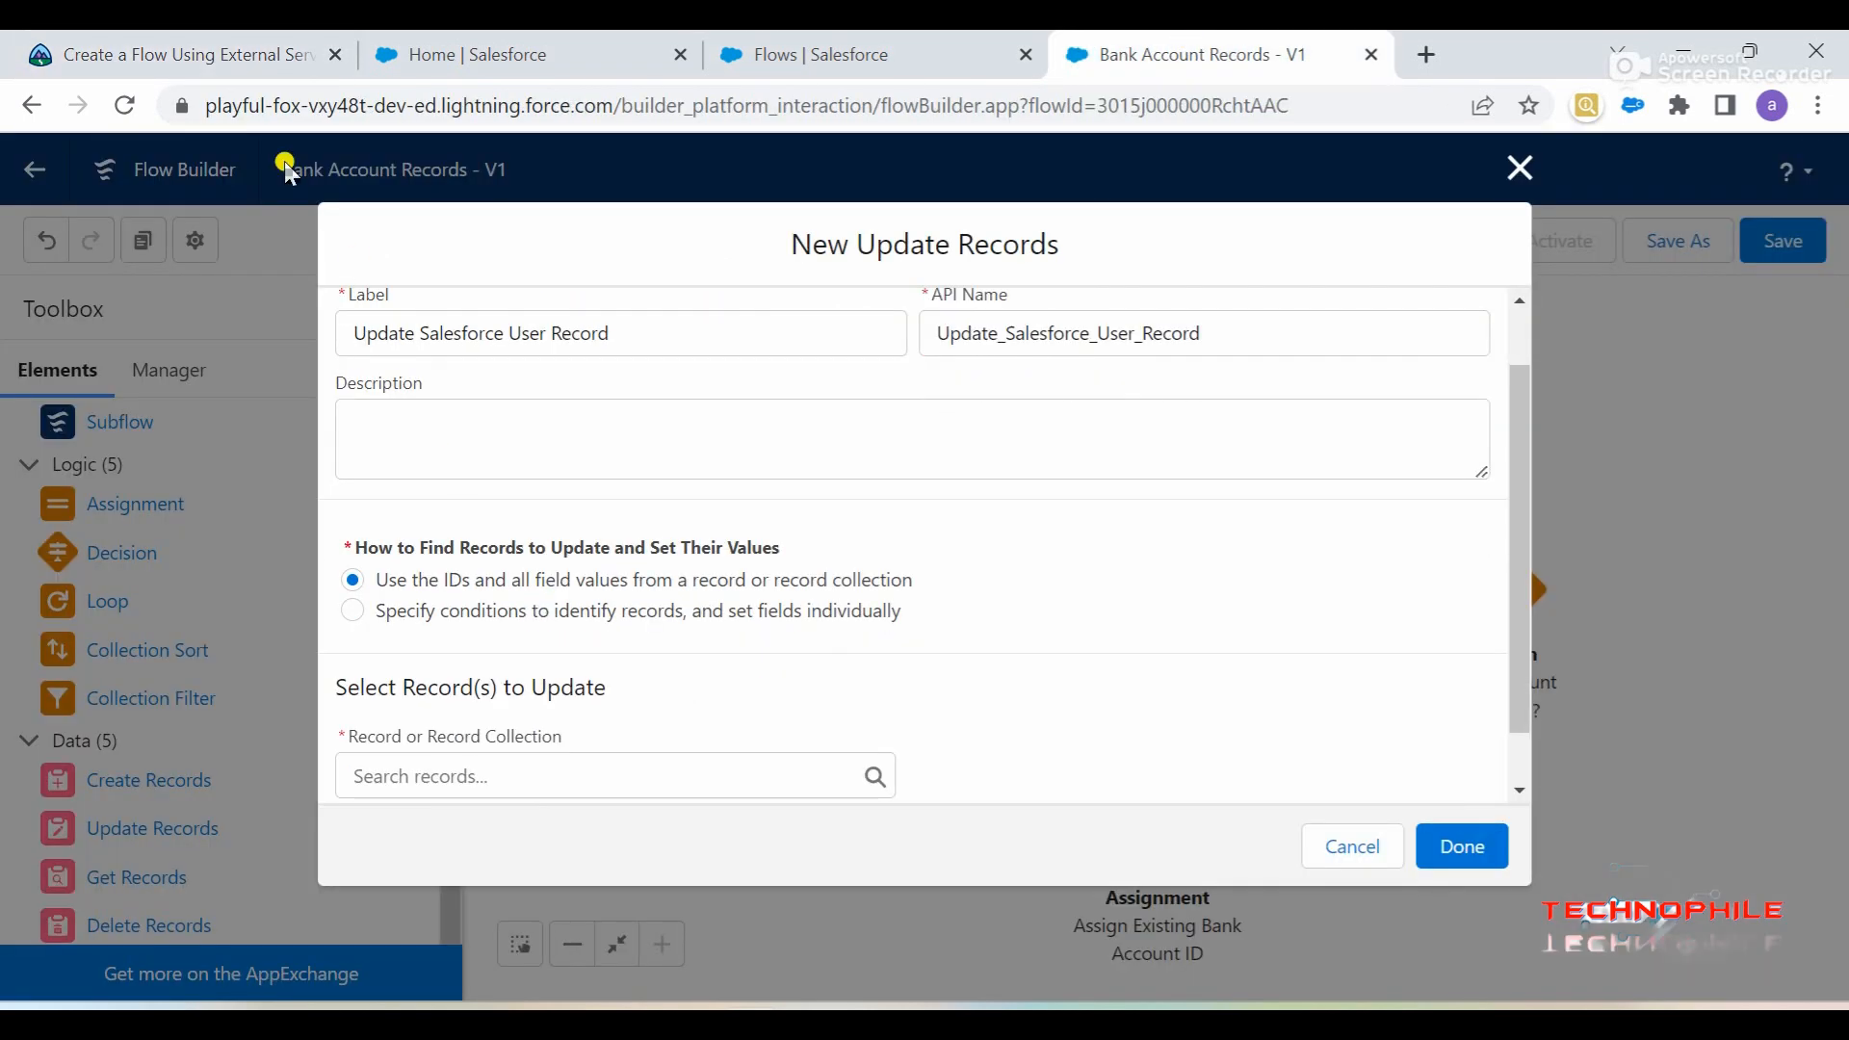
left_click(227, 48)
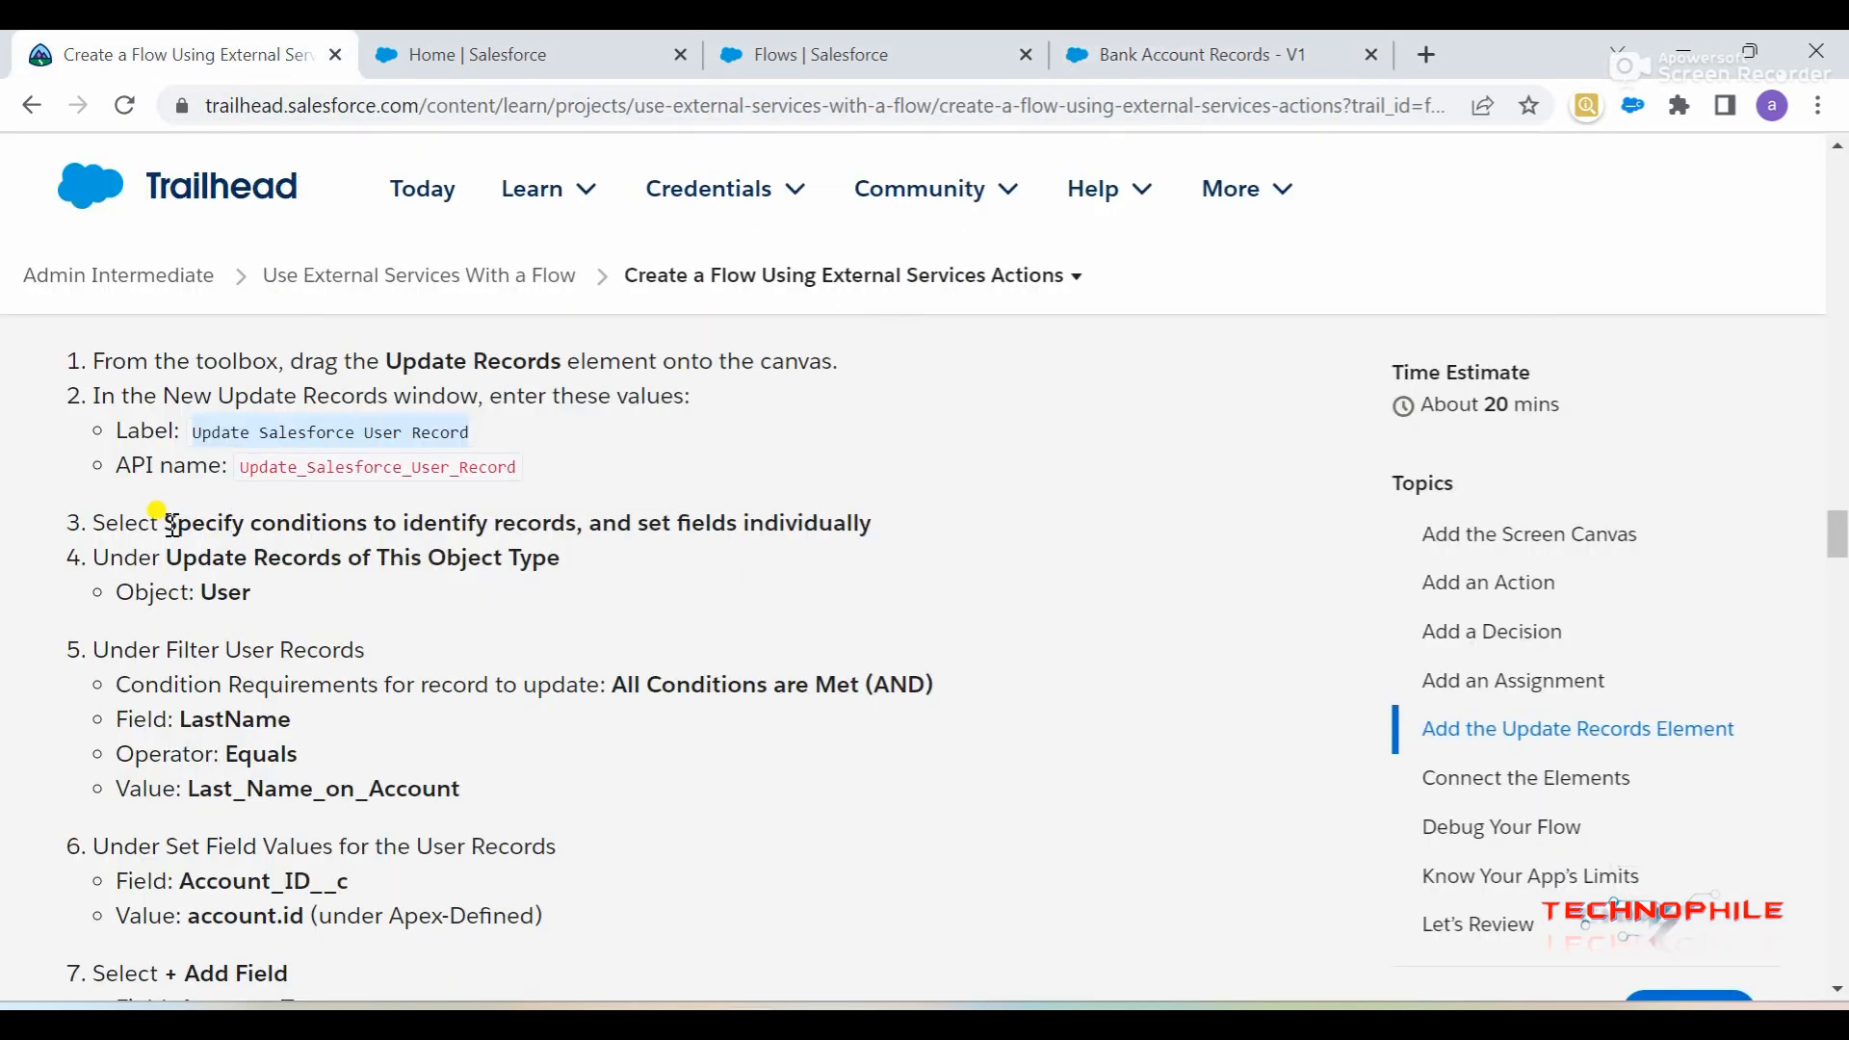
left_click_drag(172, 525, 884, 539)
key("ctrl+c")
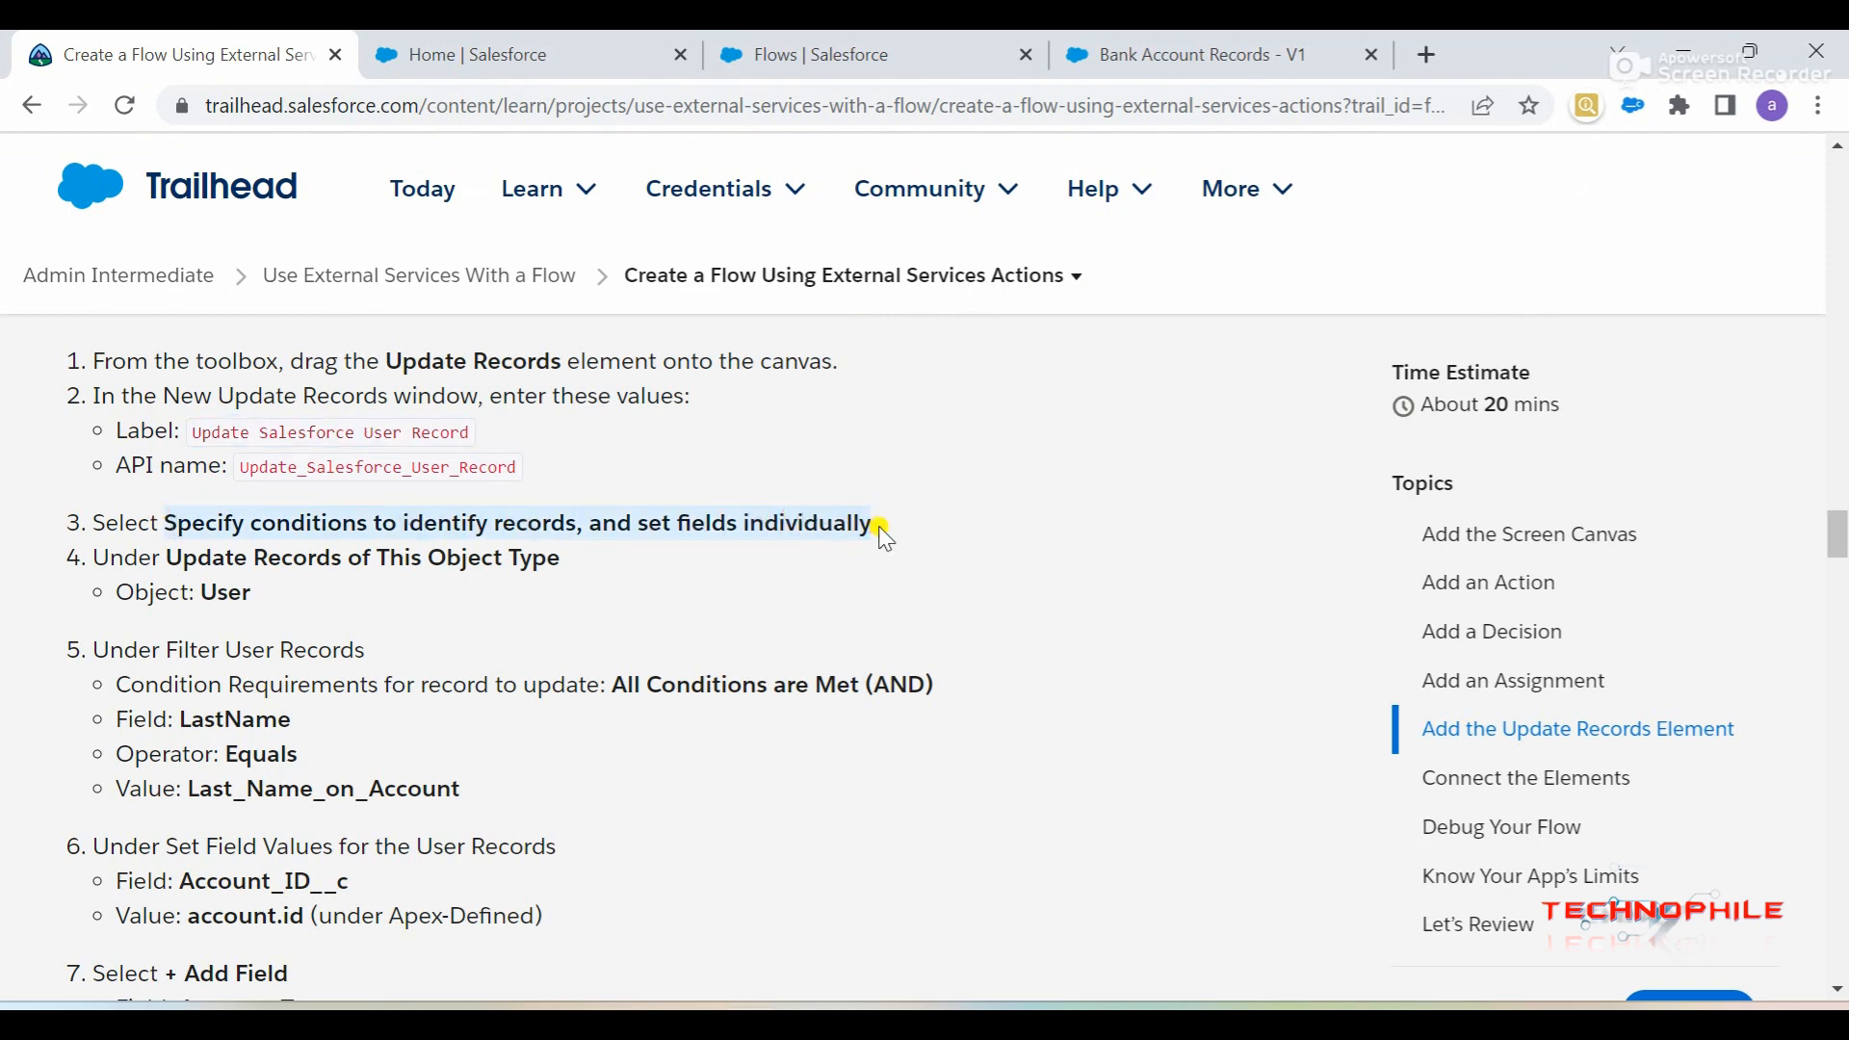
left_click(1215, 45)
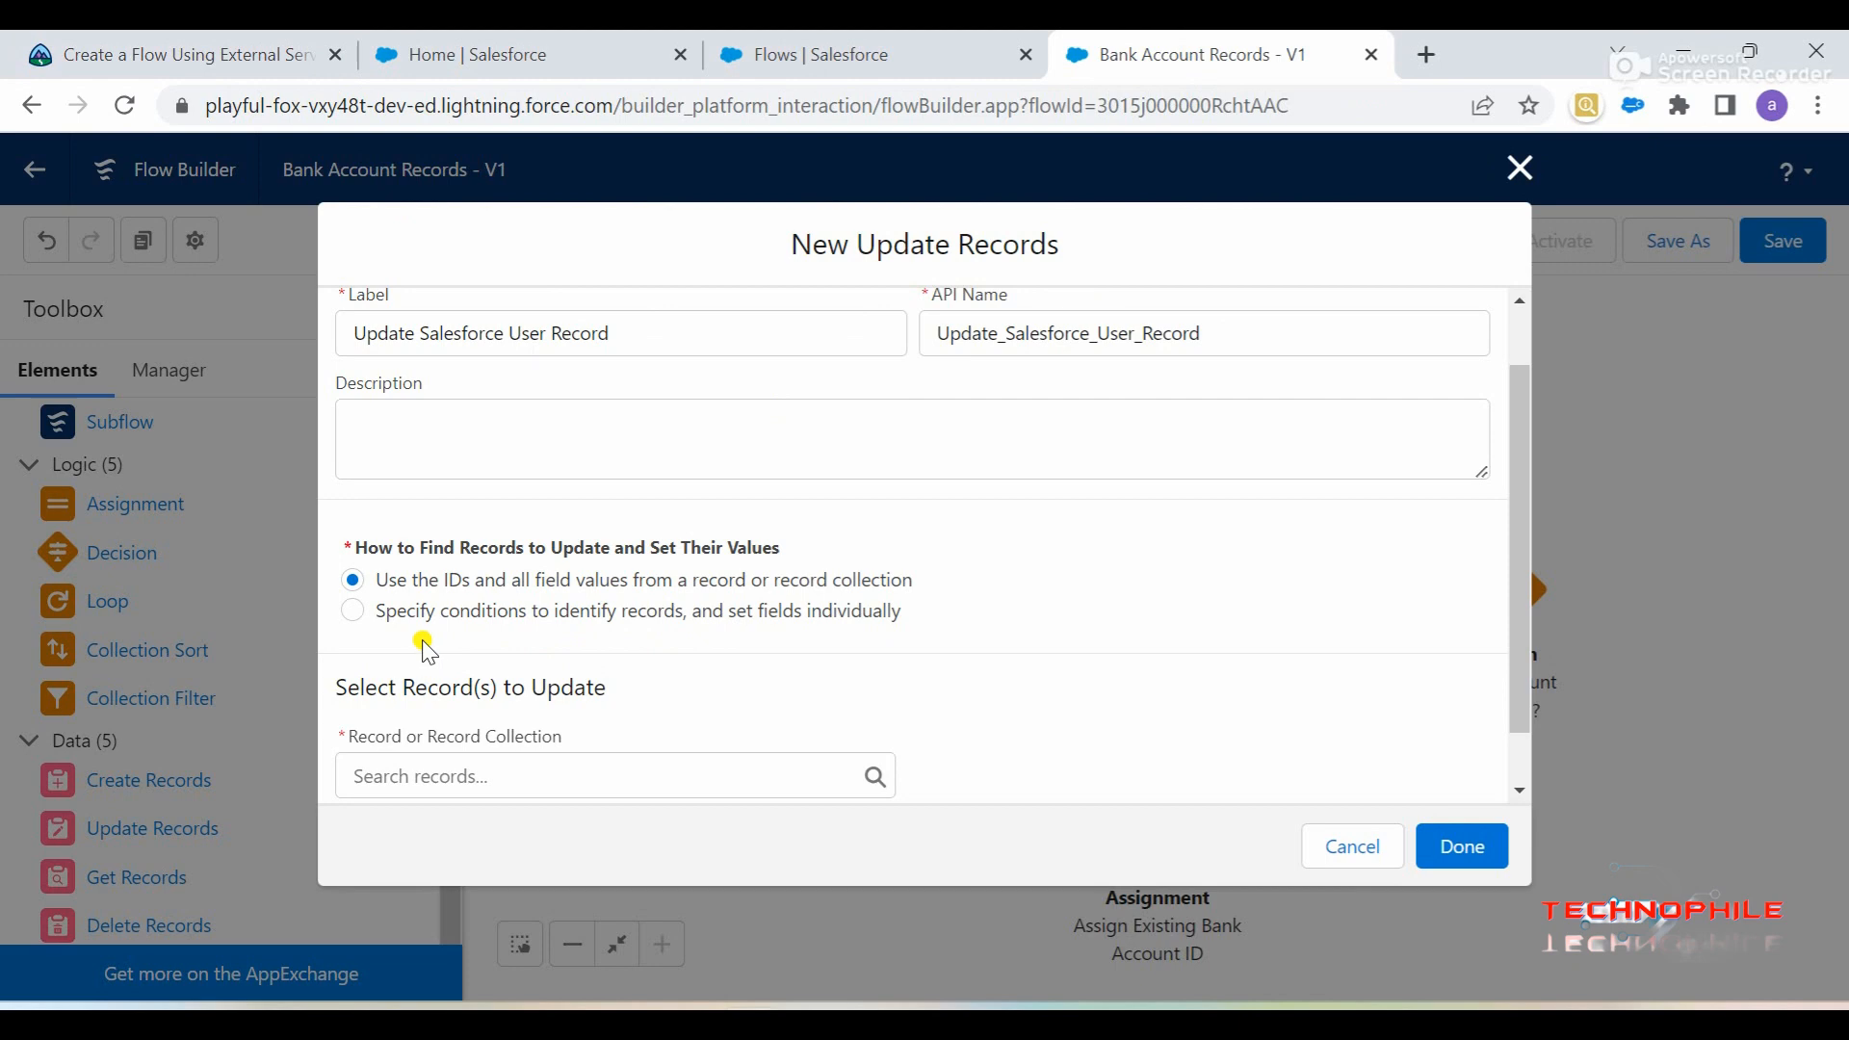
left_click(352, 611)
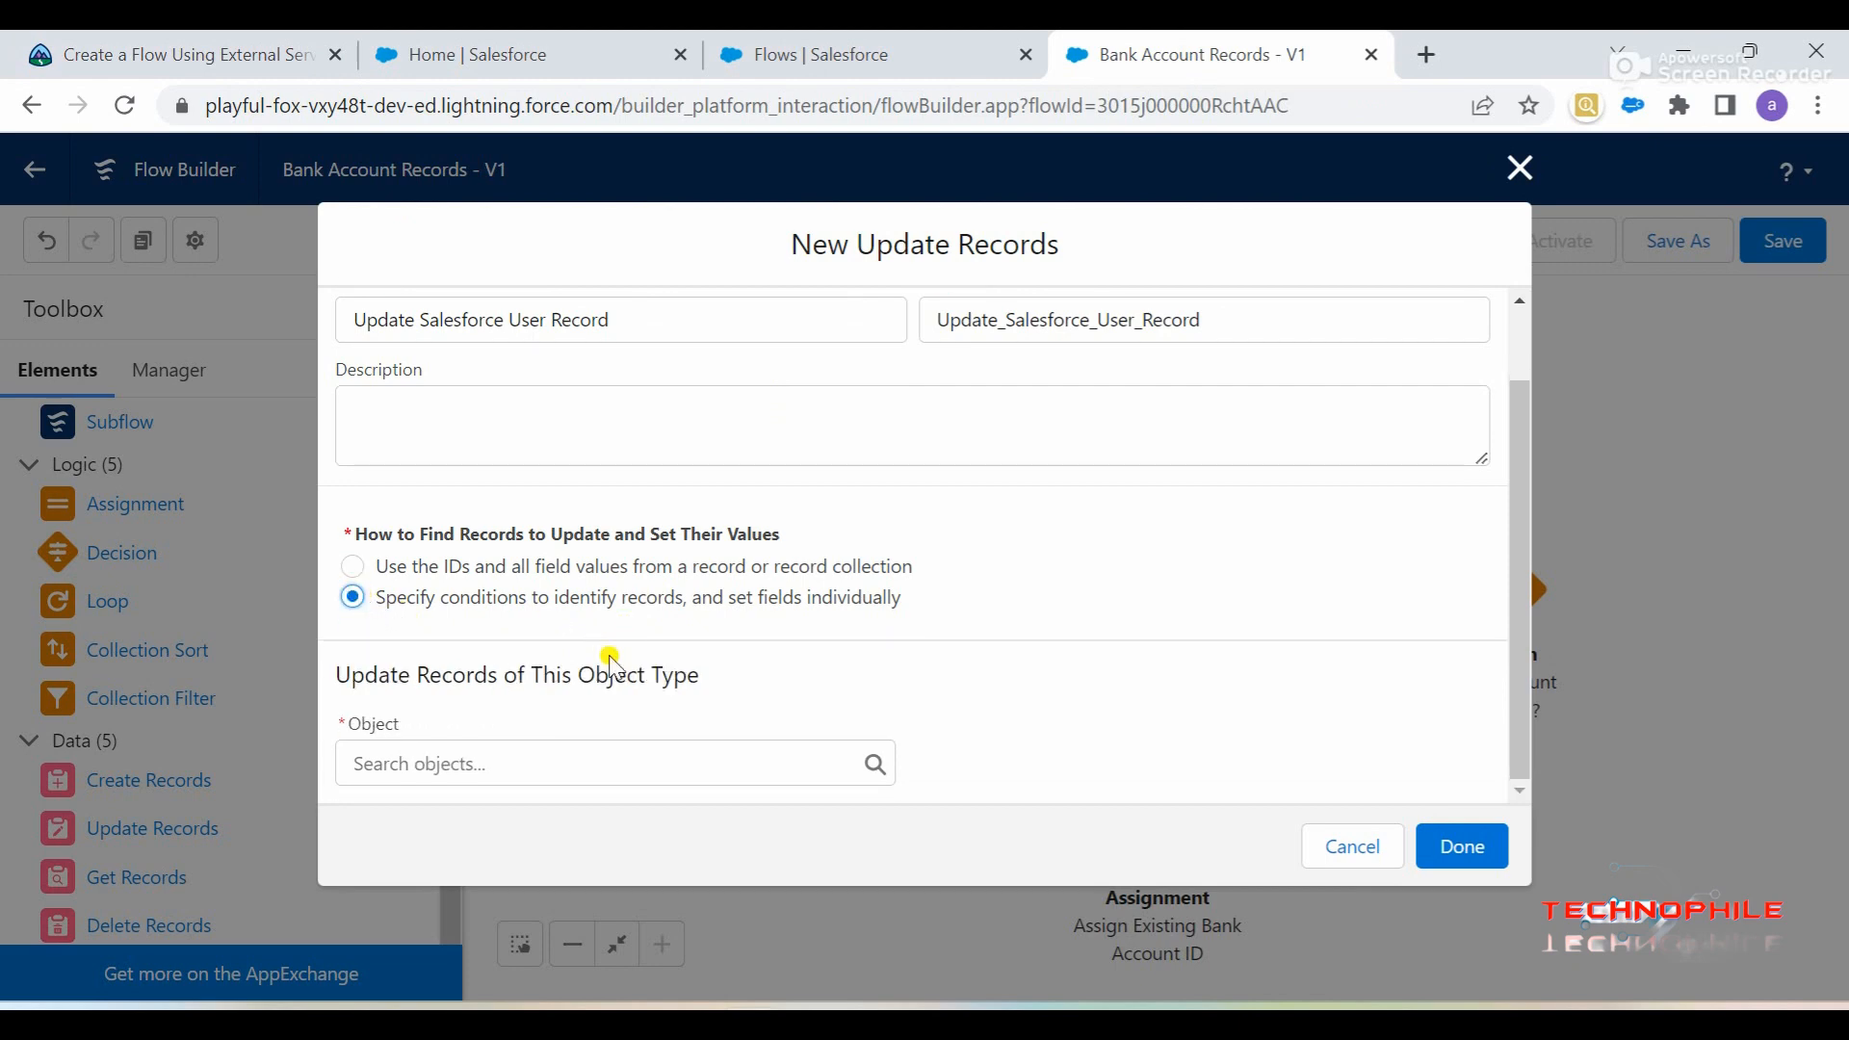
- Search the flow page for the copied Trailhead option text to check the selected record-finding method
left_click(178, 54)
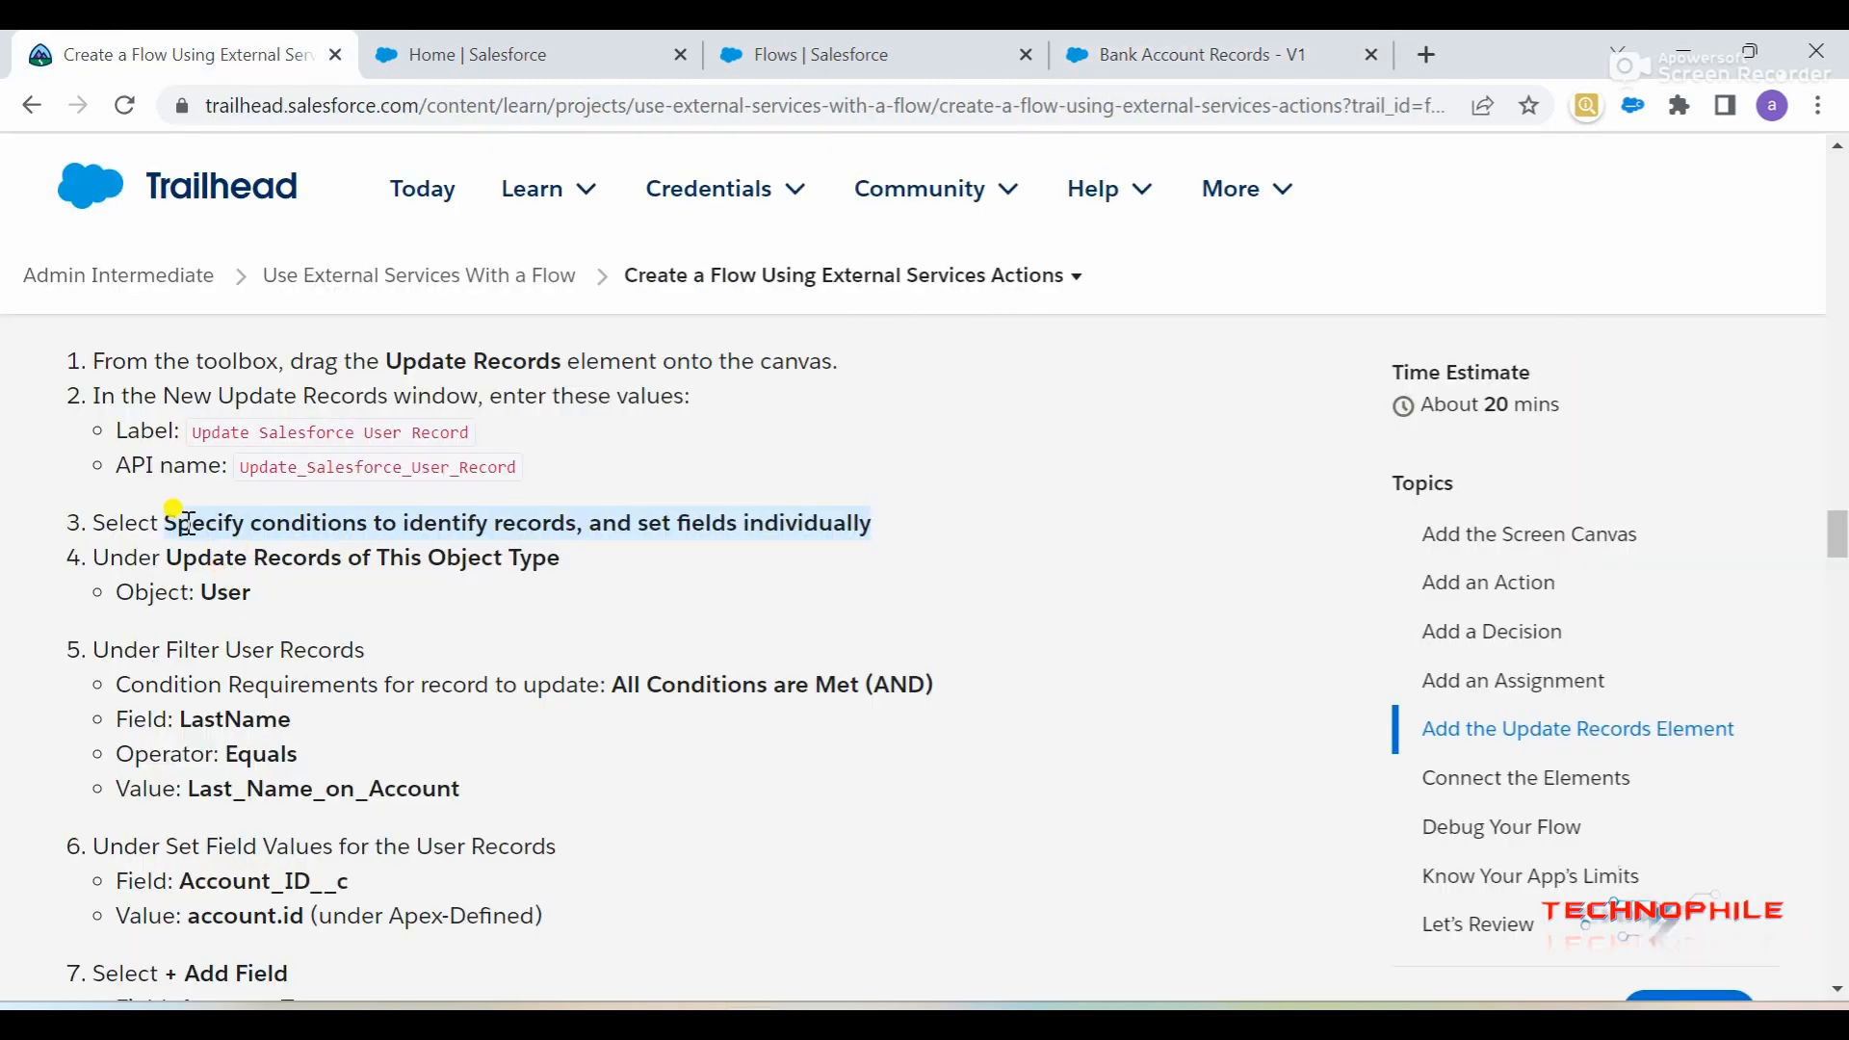
left_click(1150, 41)
key("ctrl+f")
key("ctrl+v")
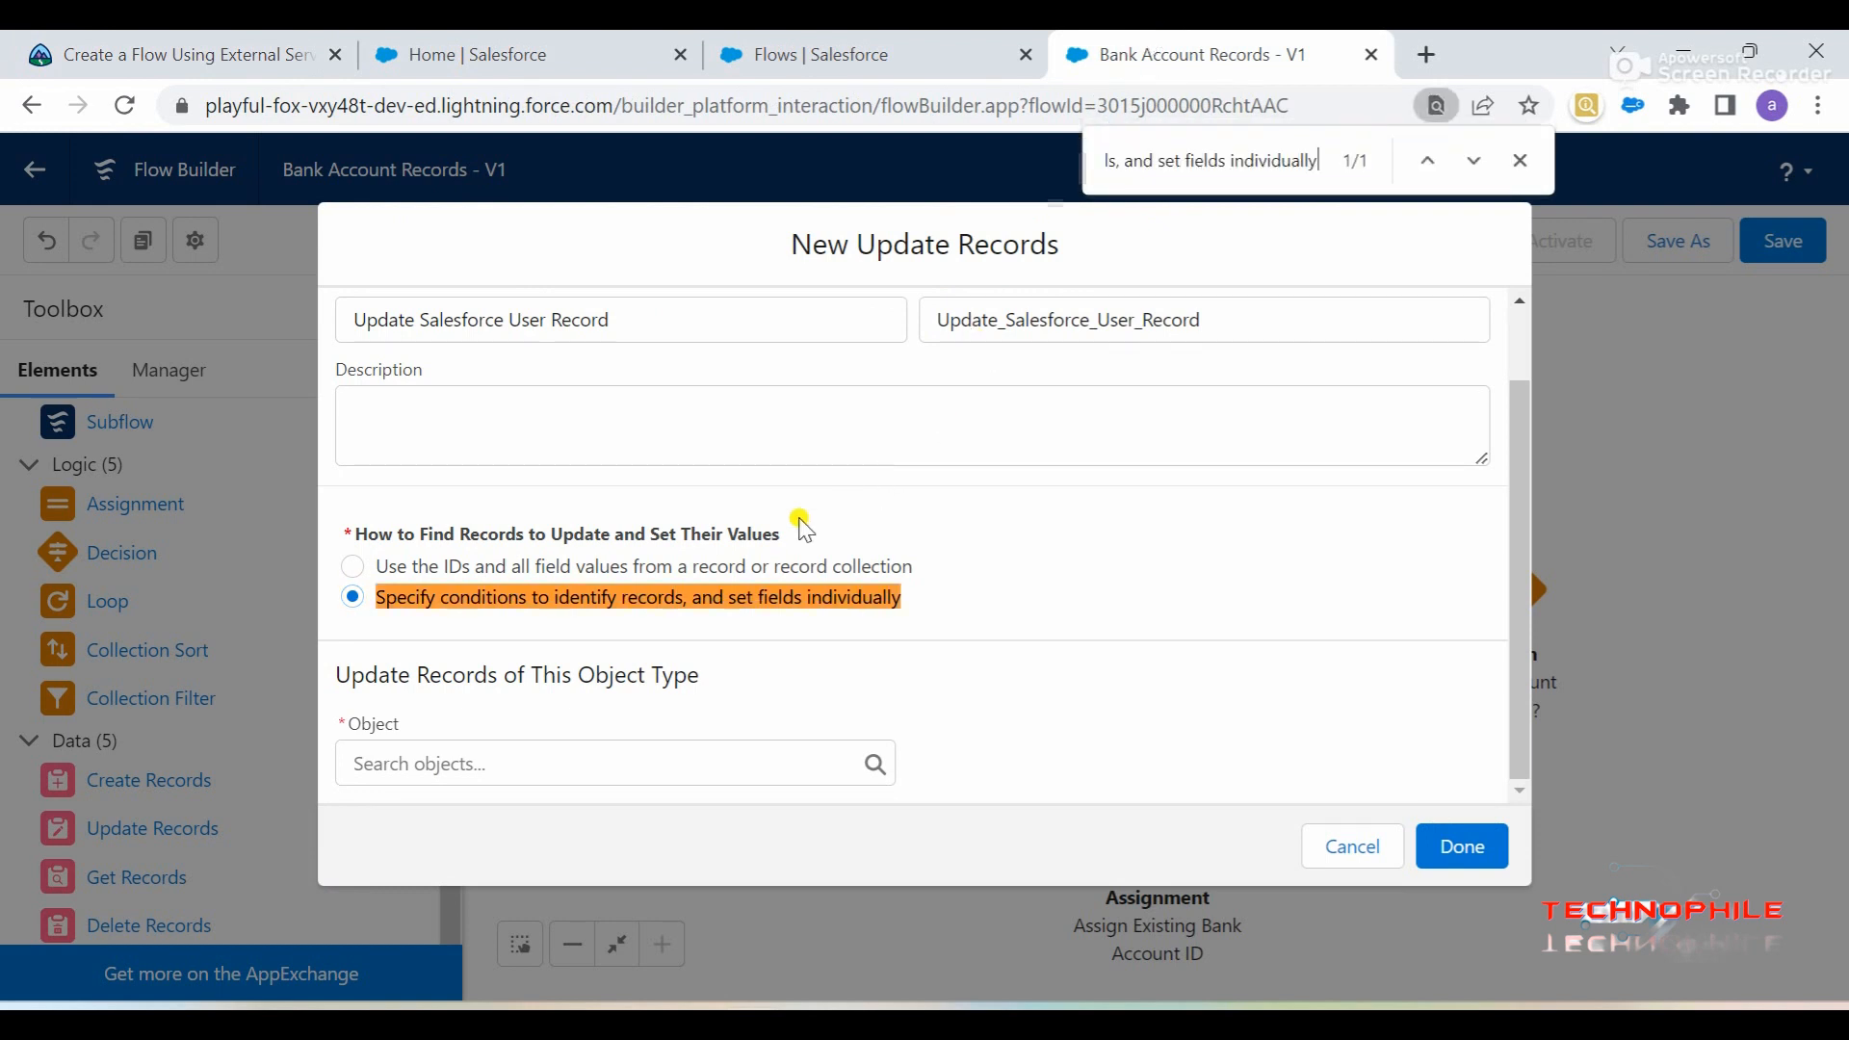
- Set the object of the Update Records element to User and close the page search
left_click(489, 761)
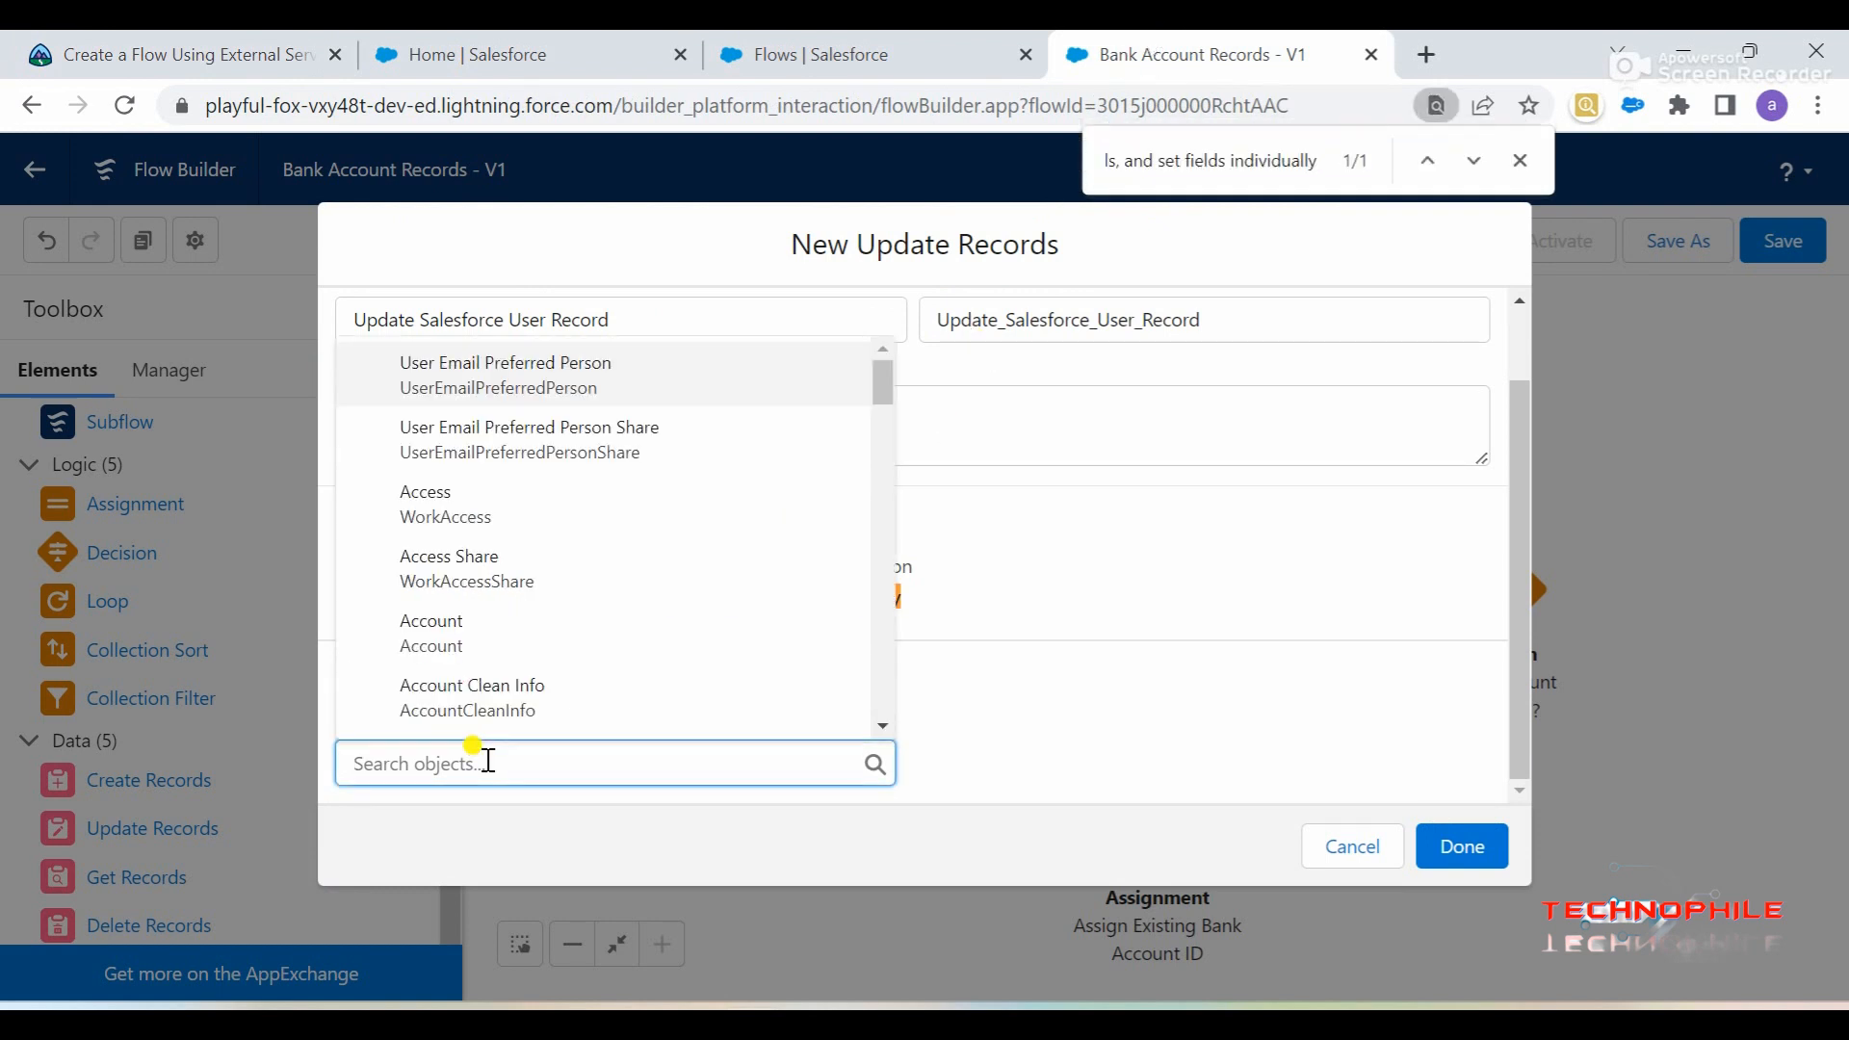
type("user")
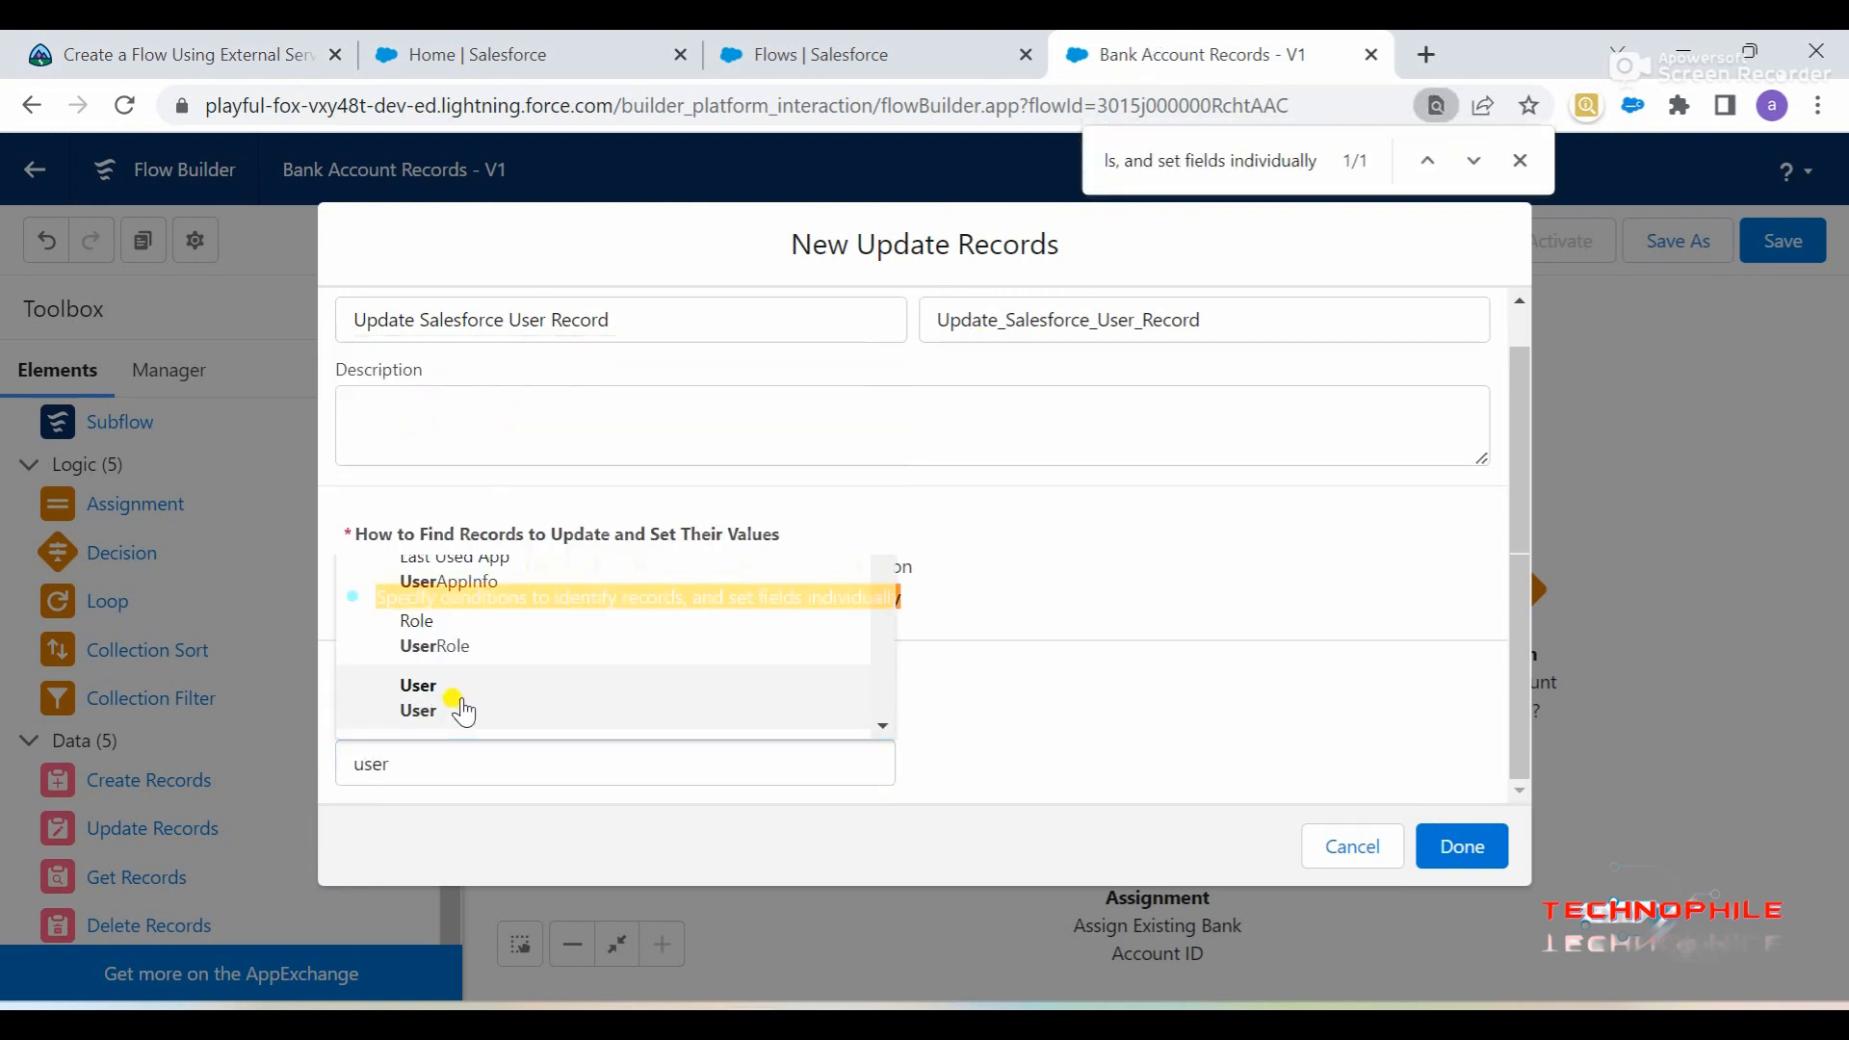
left_click(464, 712)
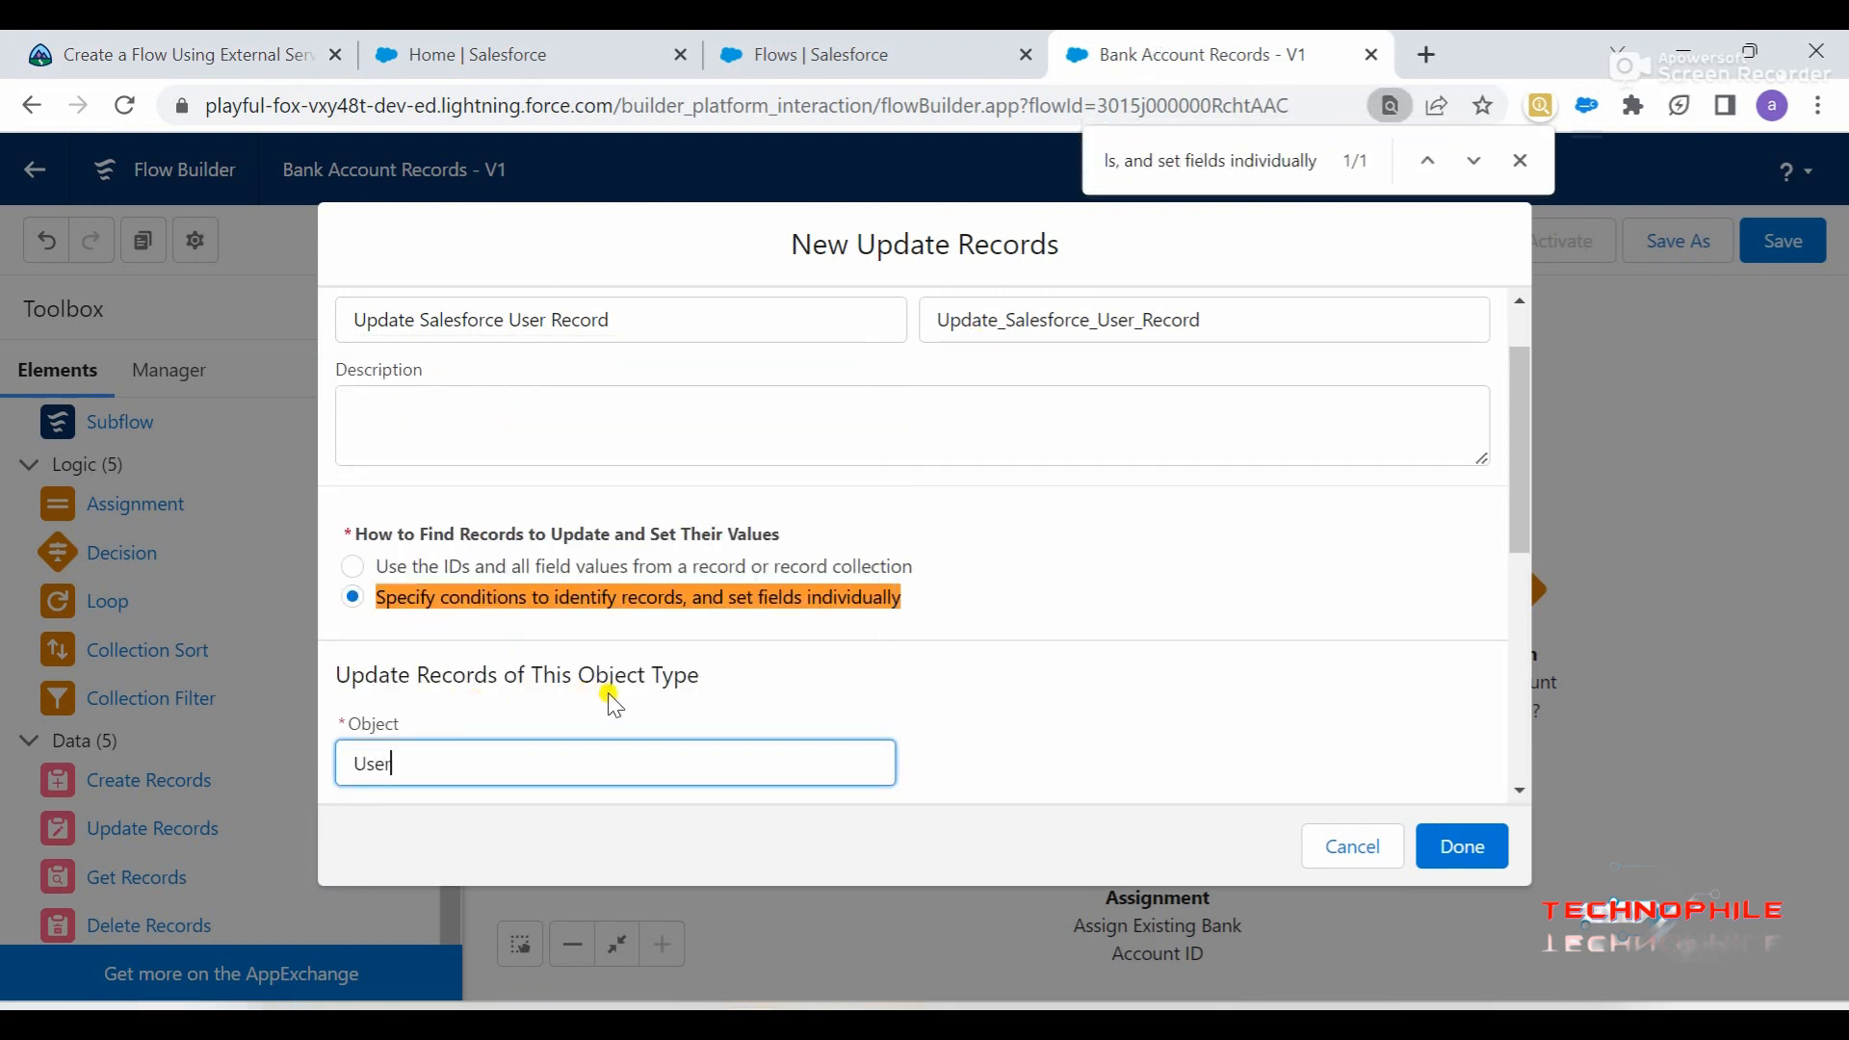
left_click(1520, 162)
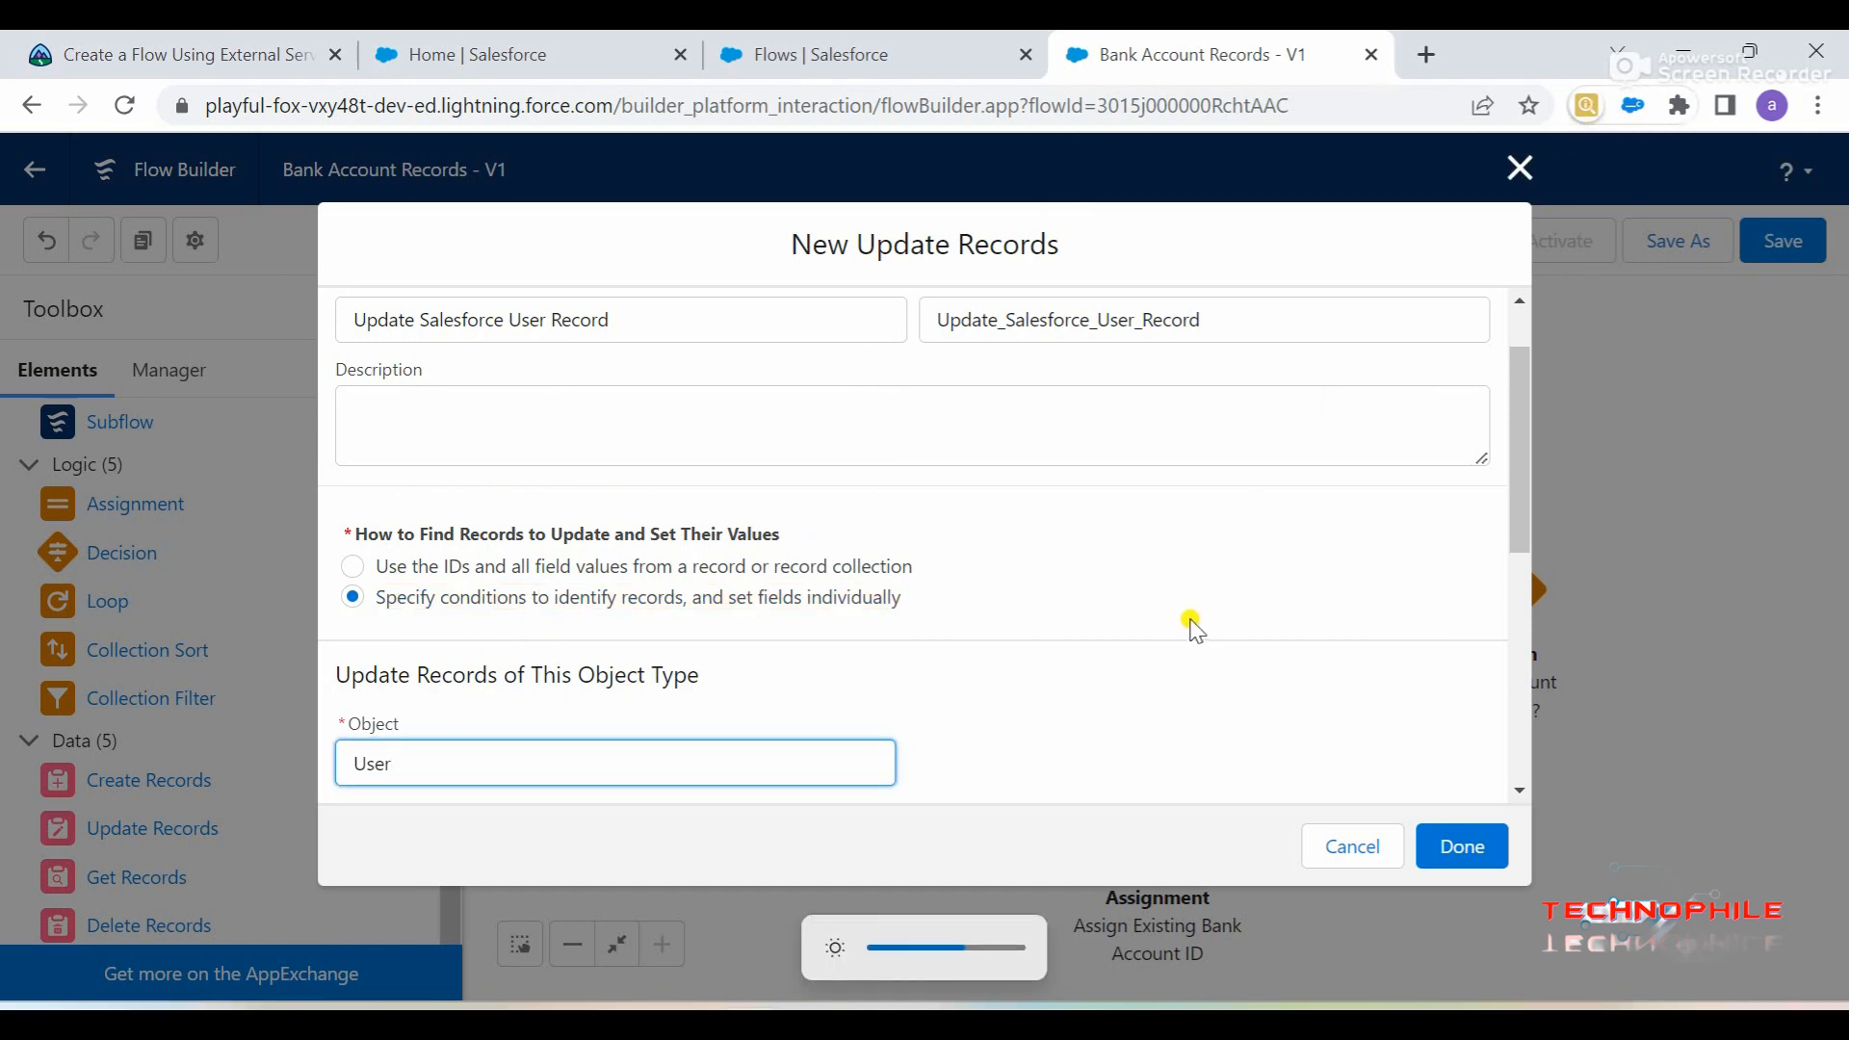
left_click(1092, 677)
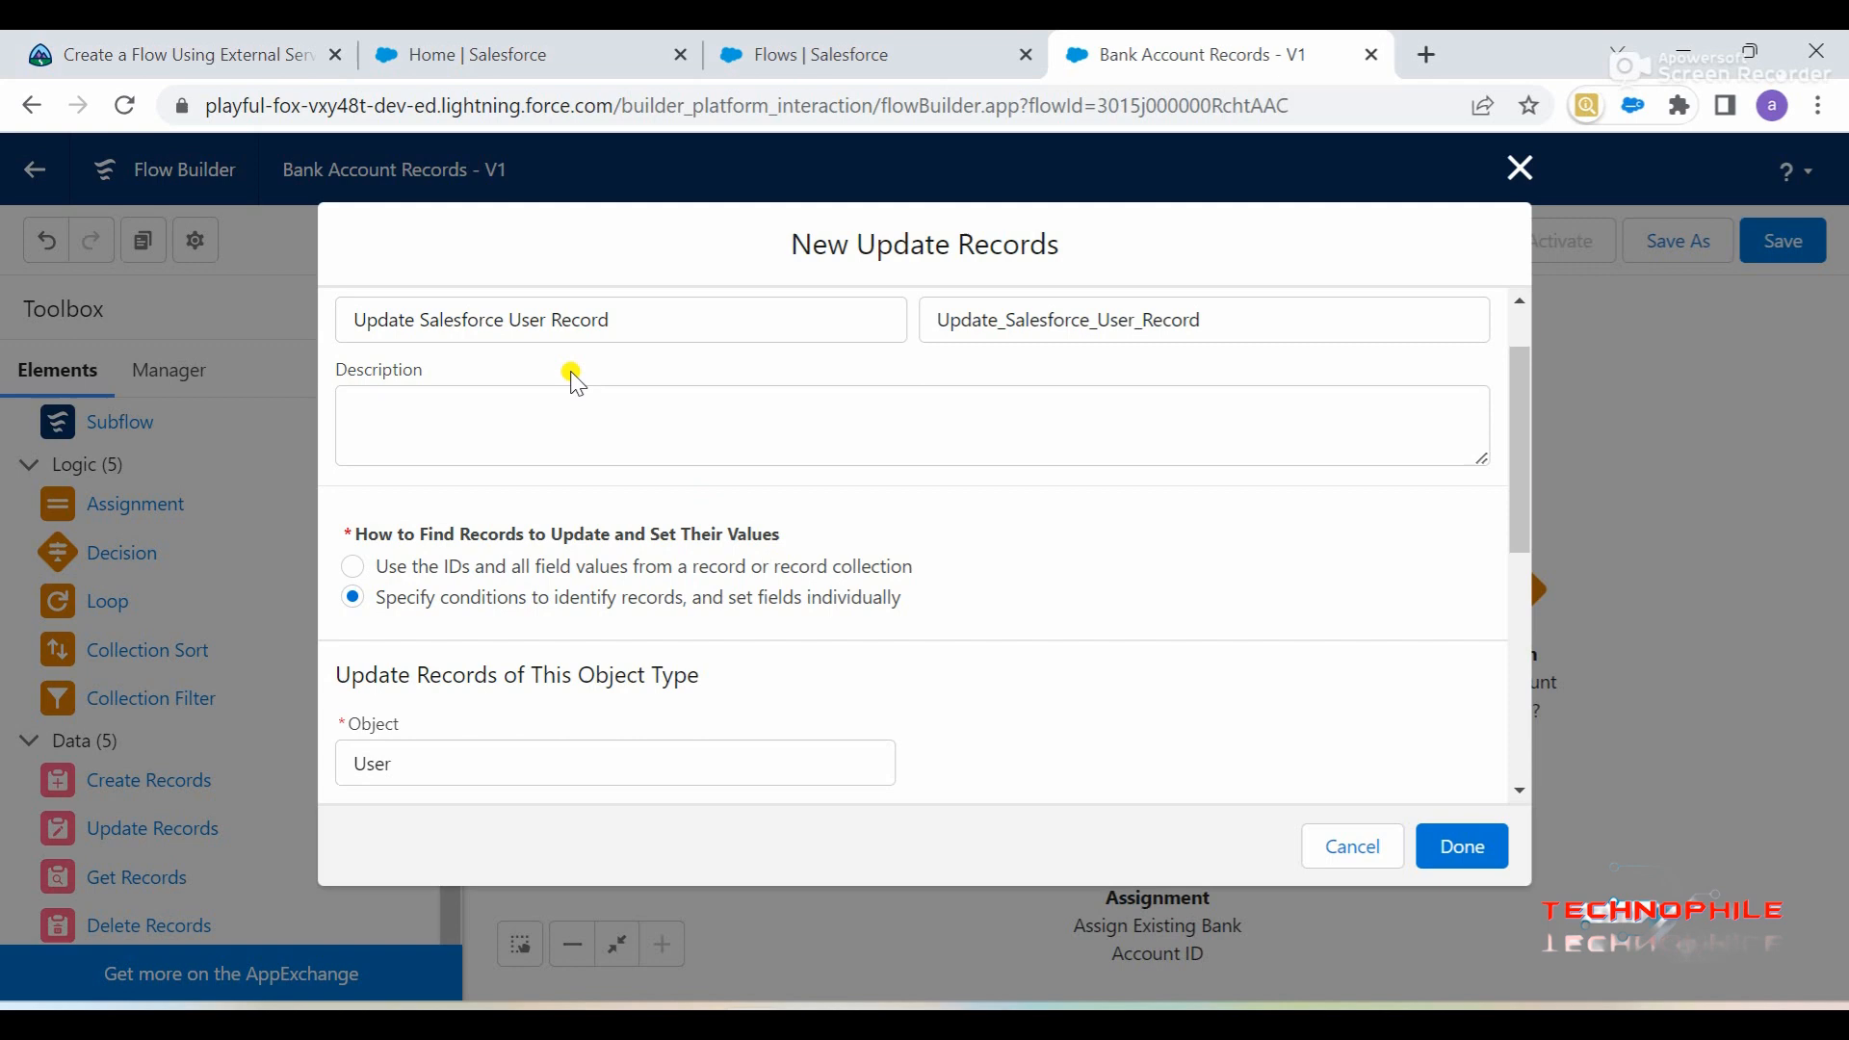
- Copy the filter field name from Trailhead and set the User record filter condition's field to LastName
left_click(220, 43)
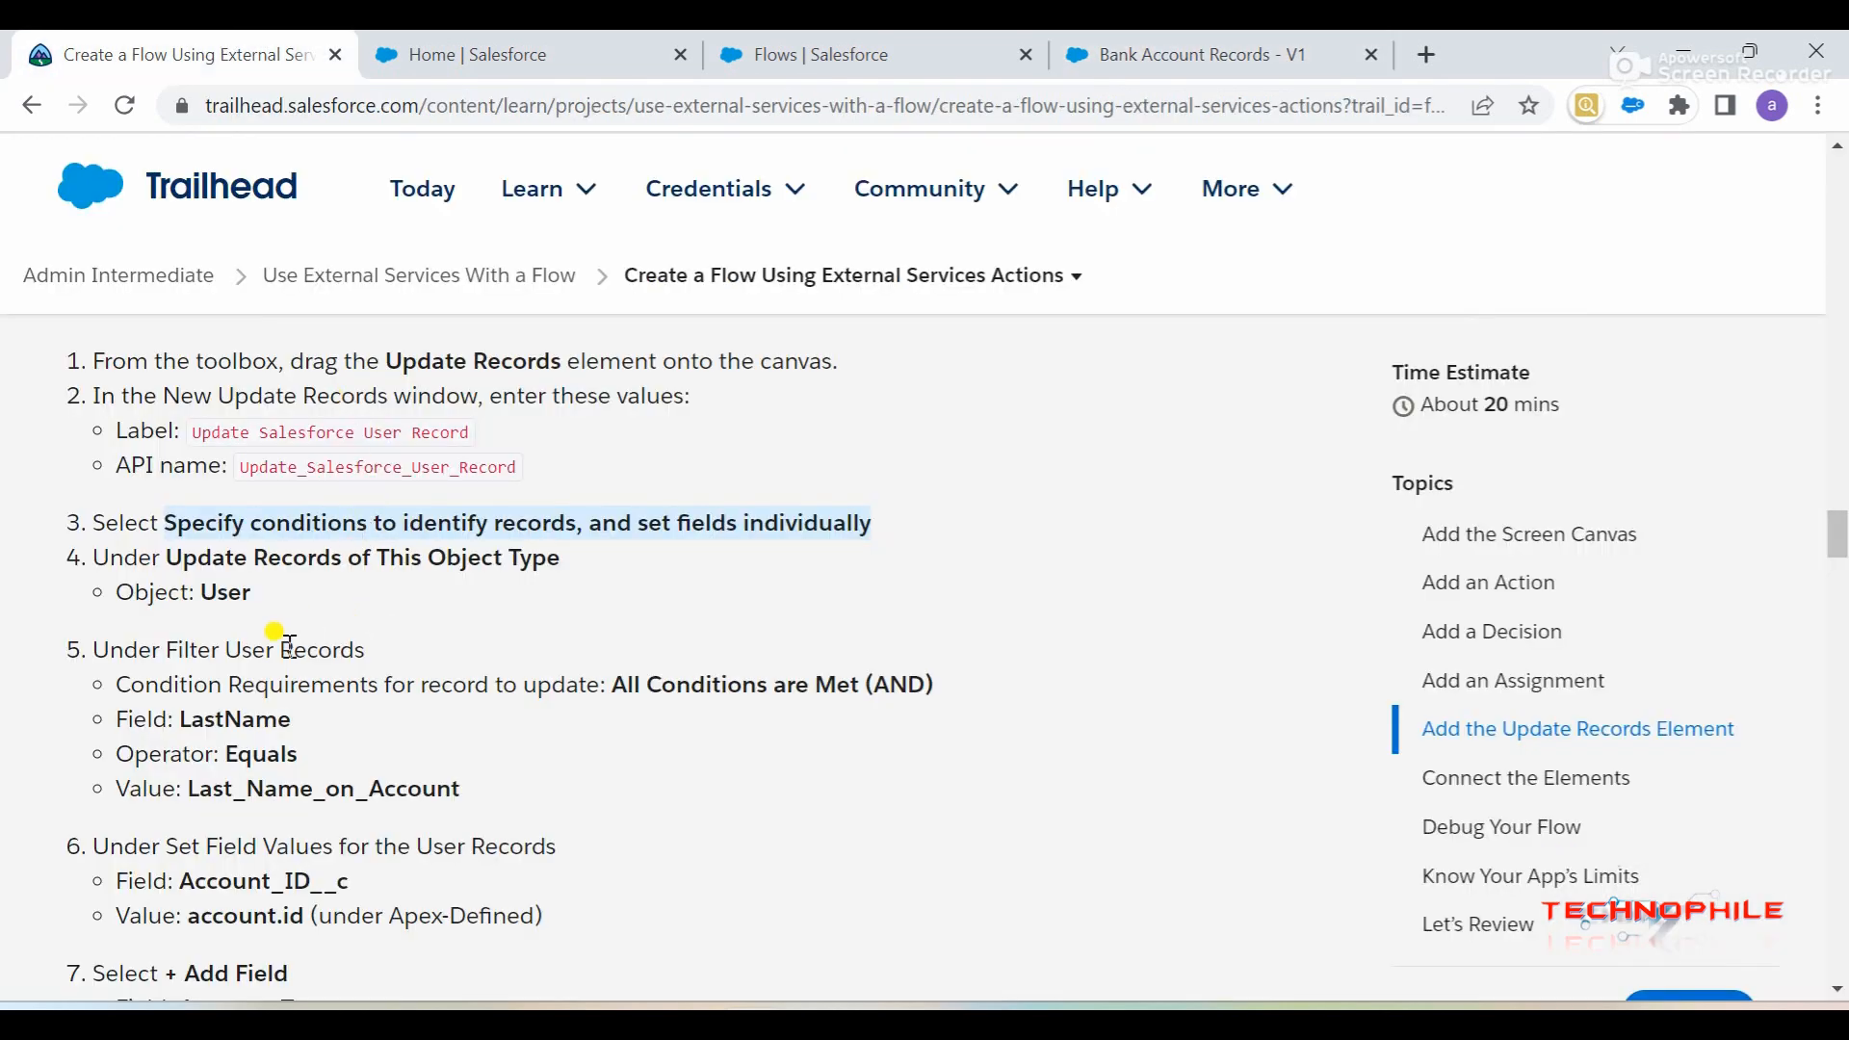
scroll(275, 631, "down", 1)
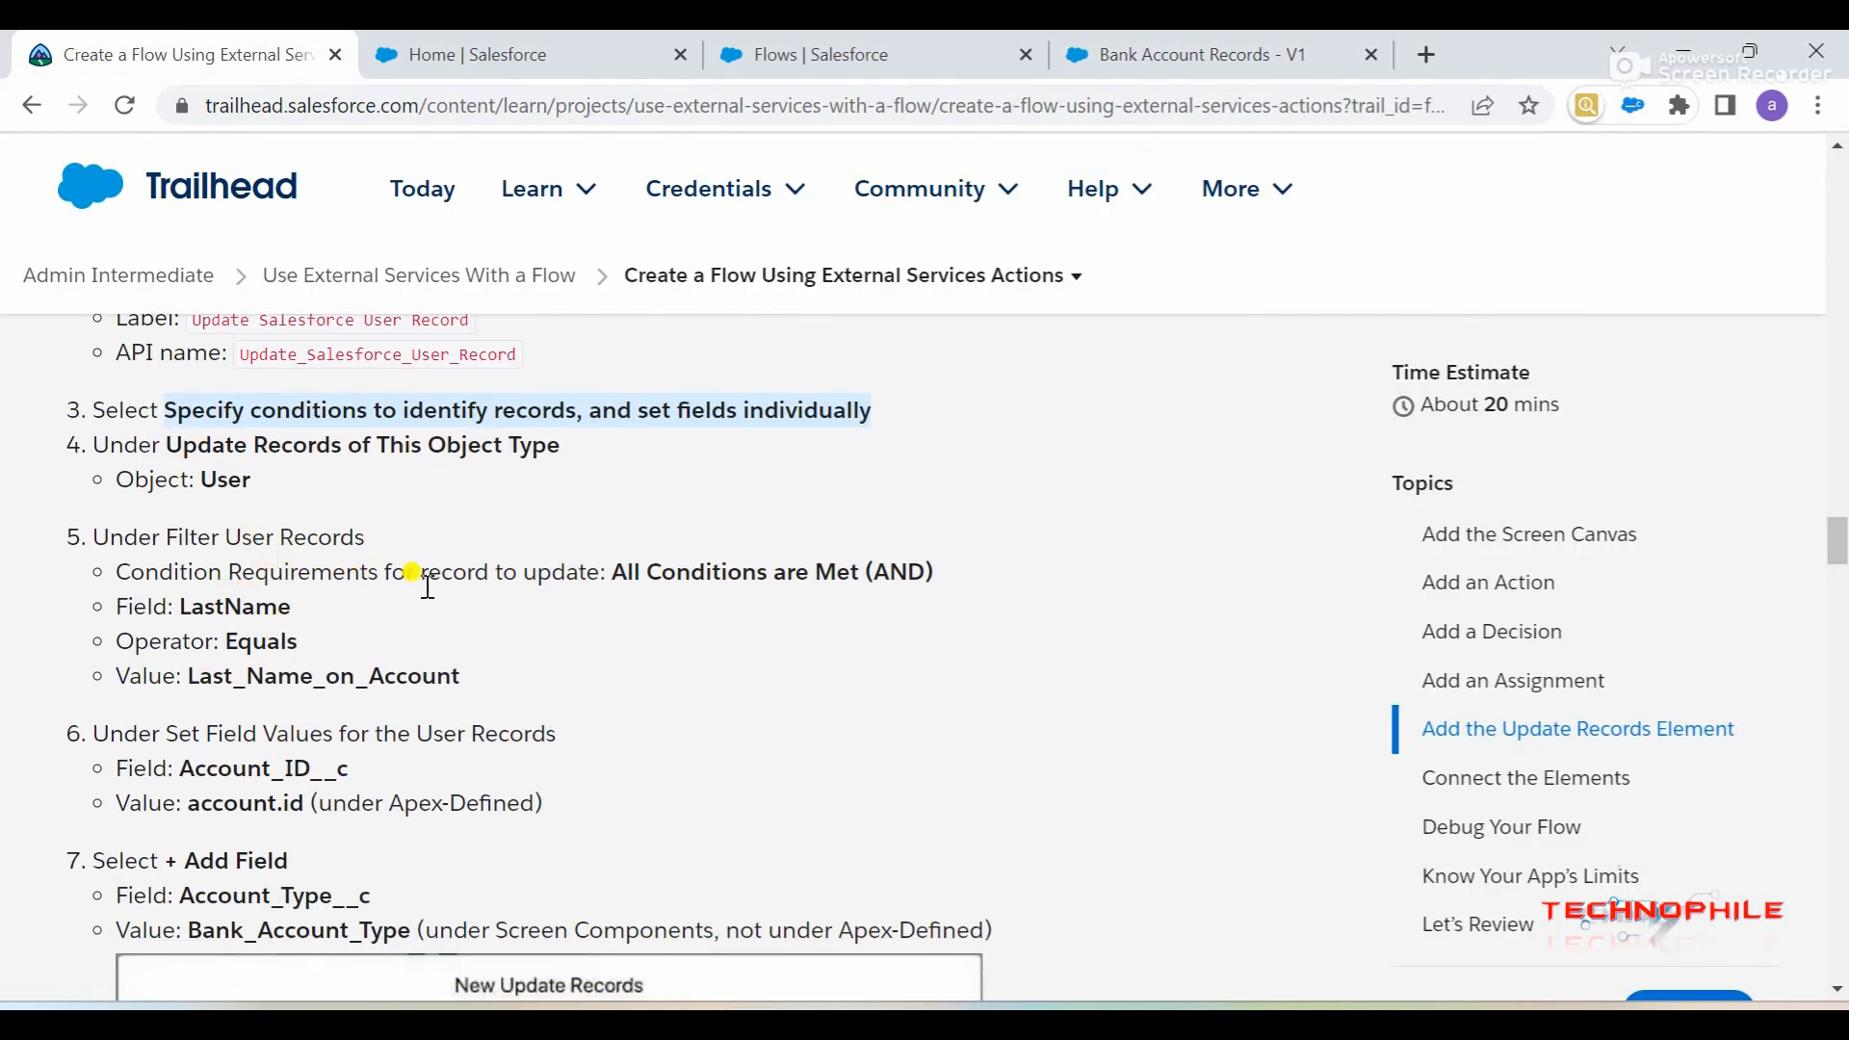
double_click(229, 608)
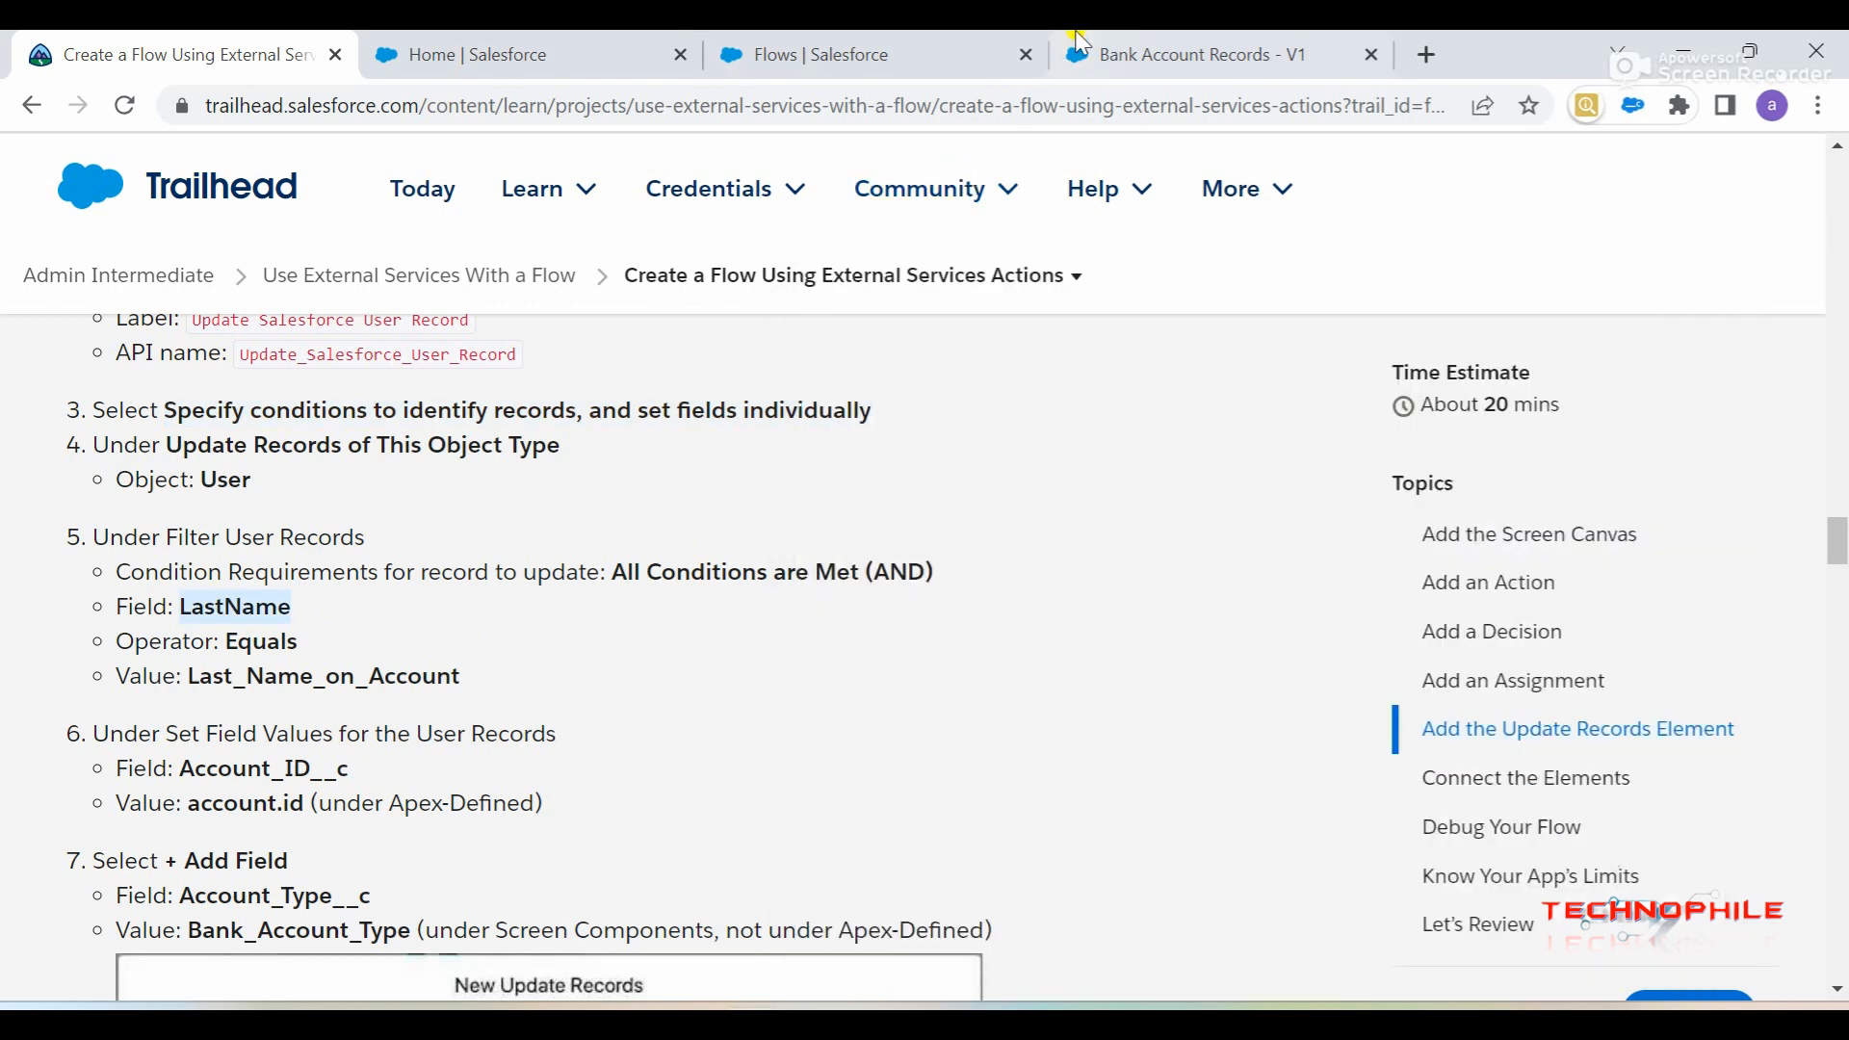
left_click(1103, 43)
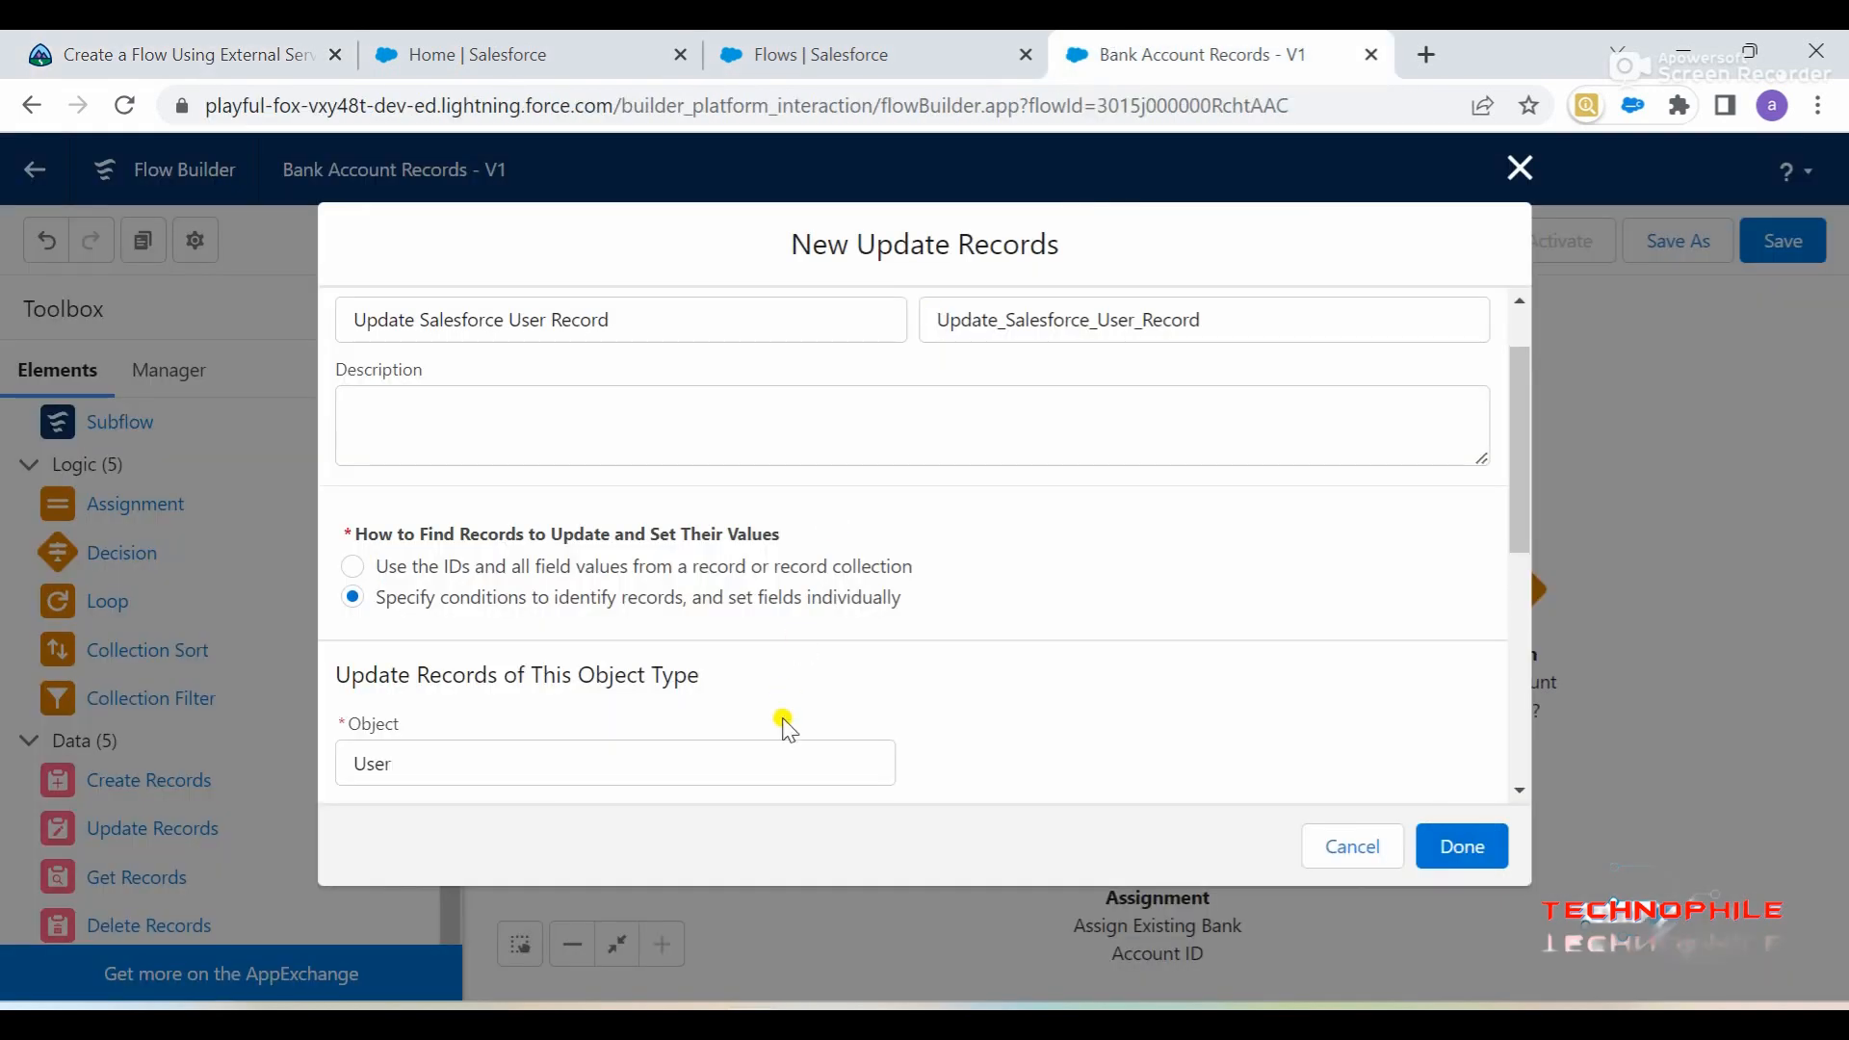
scroll(784, 725, "down", 3)
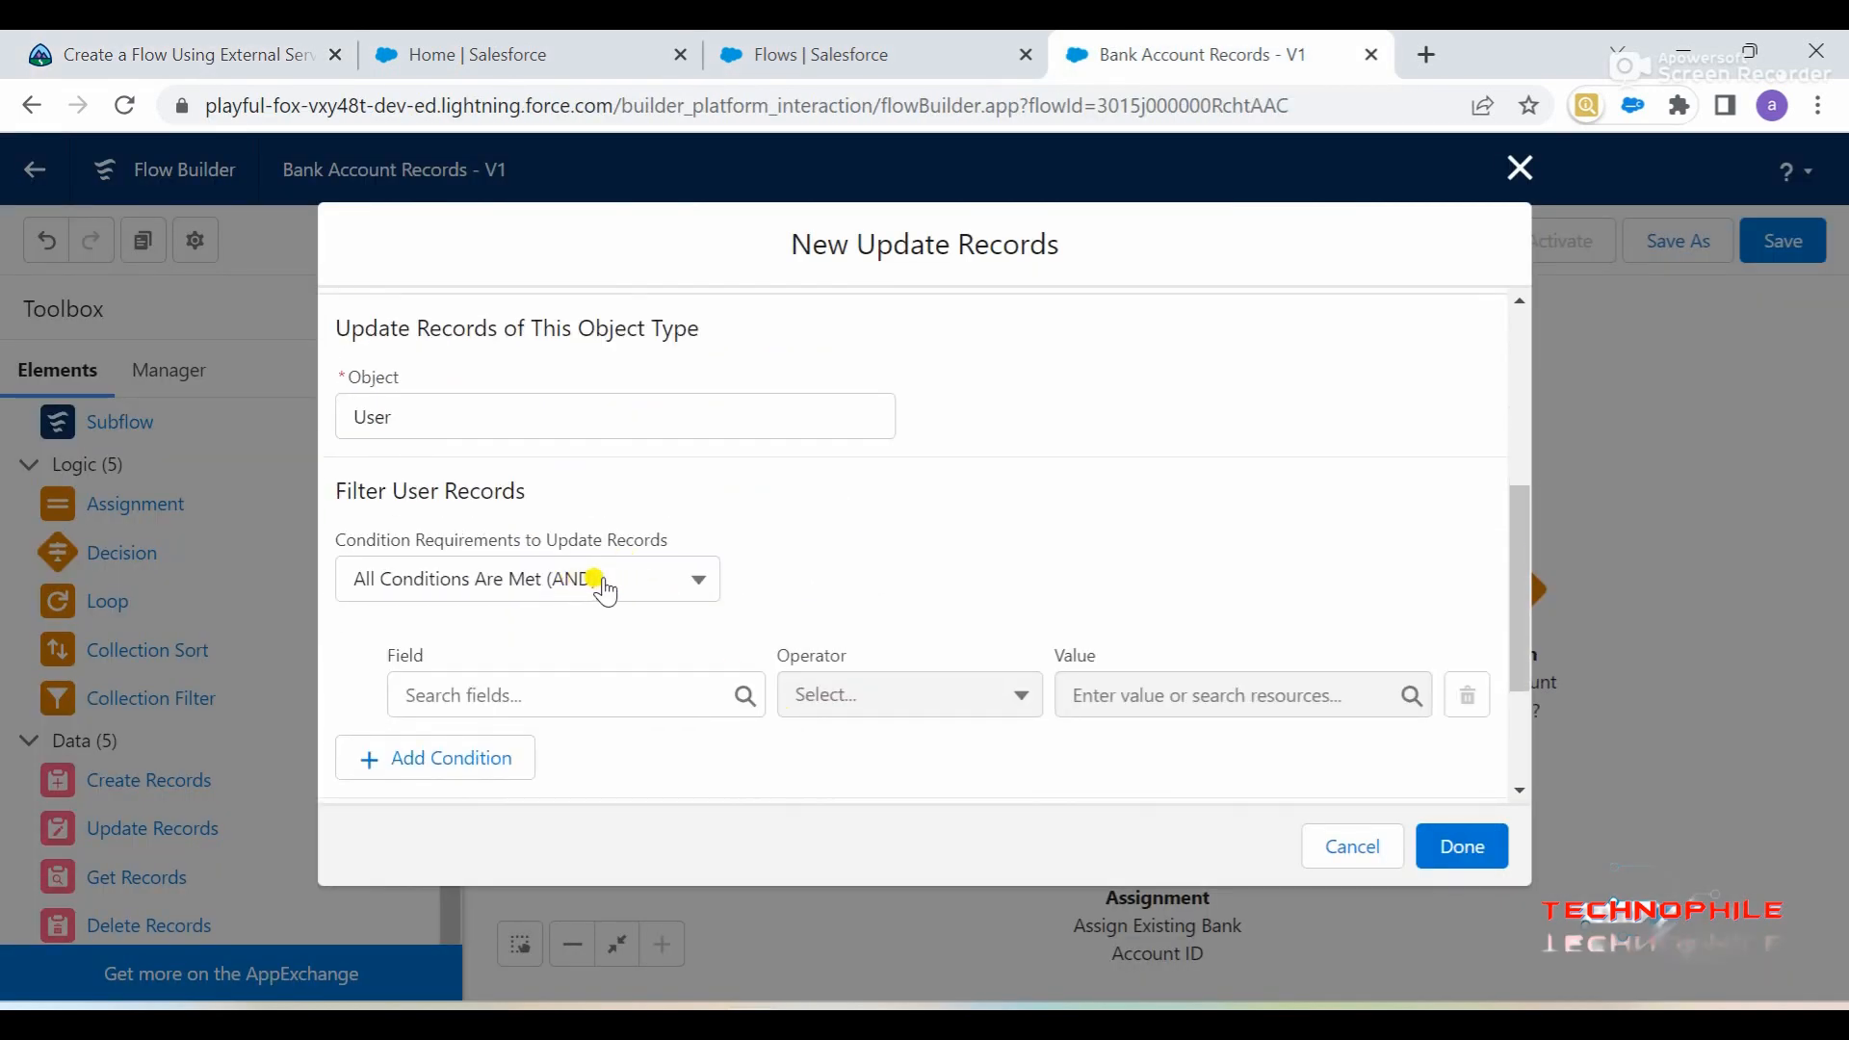
scroll(825, 512, "down", 1)
left_click(646, 575)
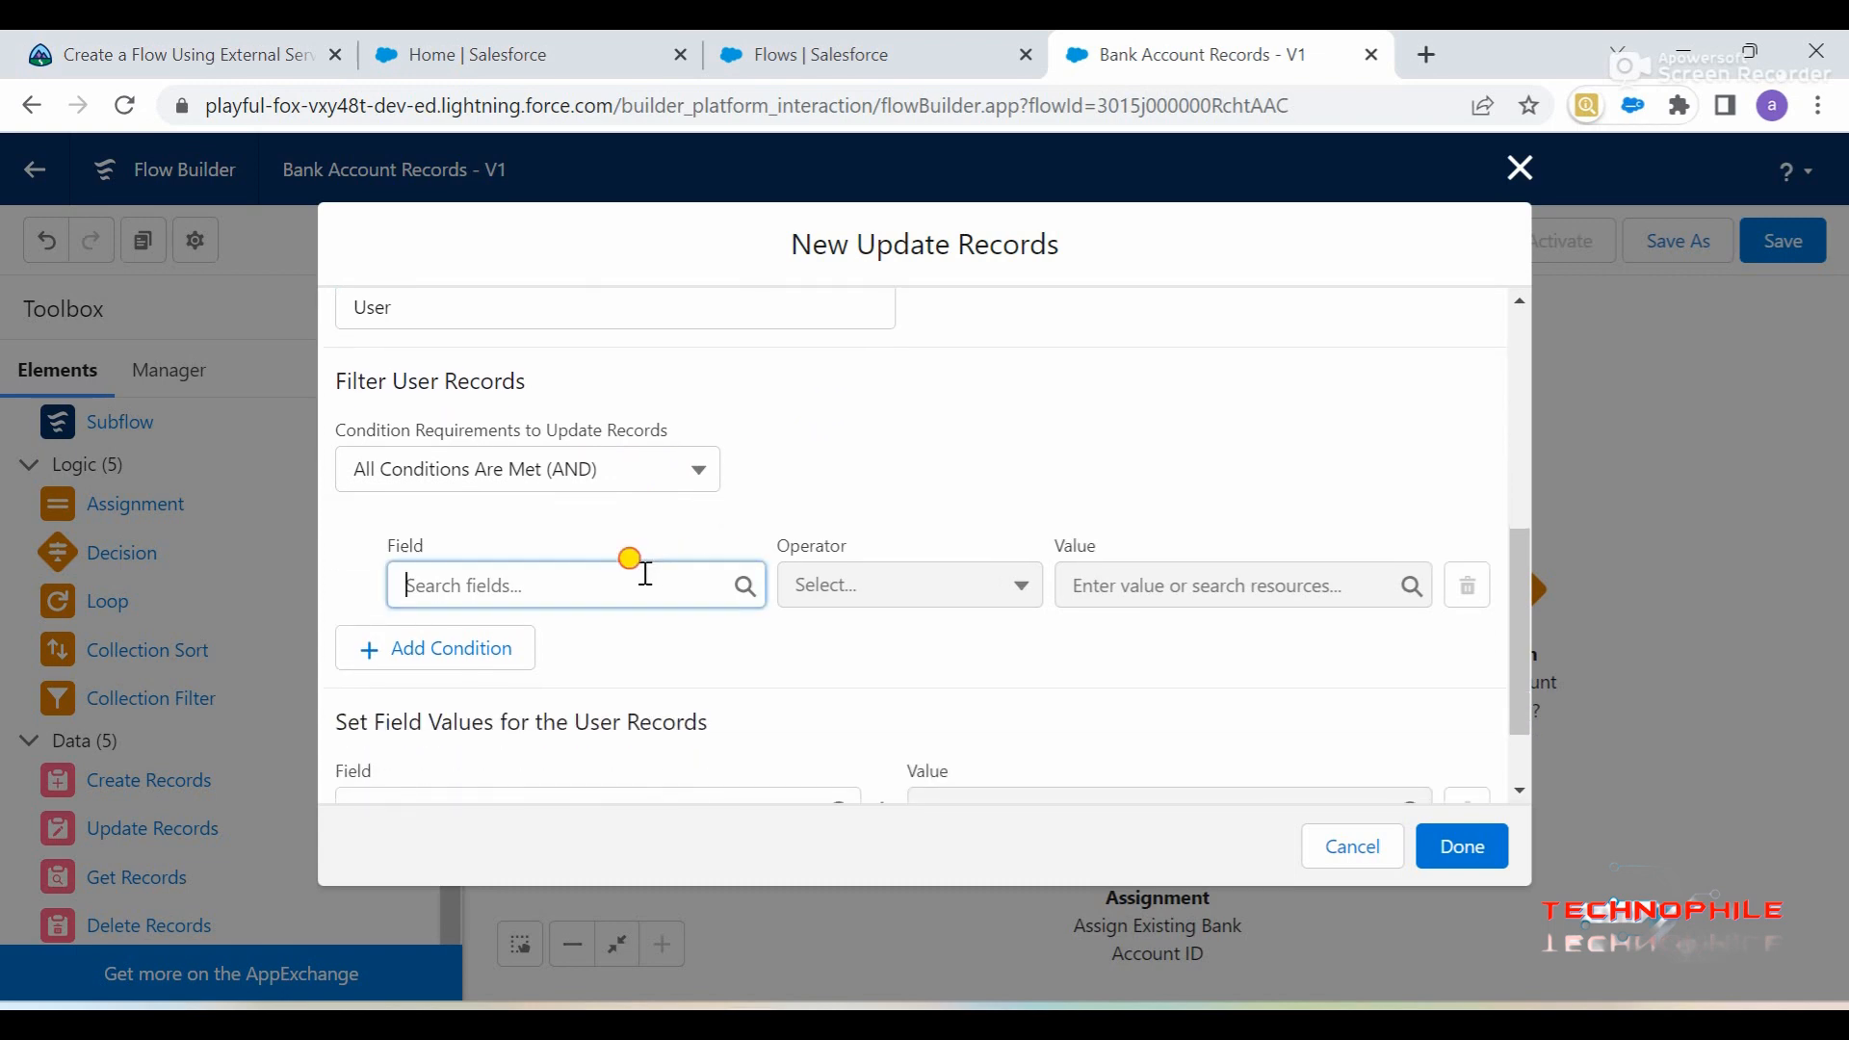
type("LastName")
left_click(545, 522)
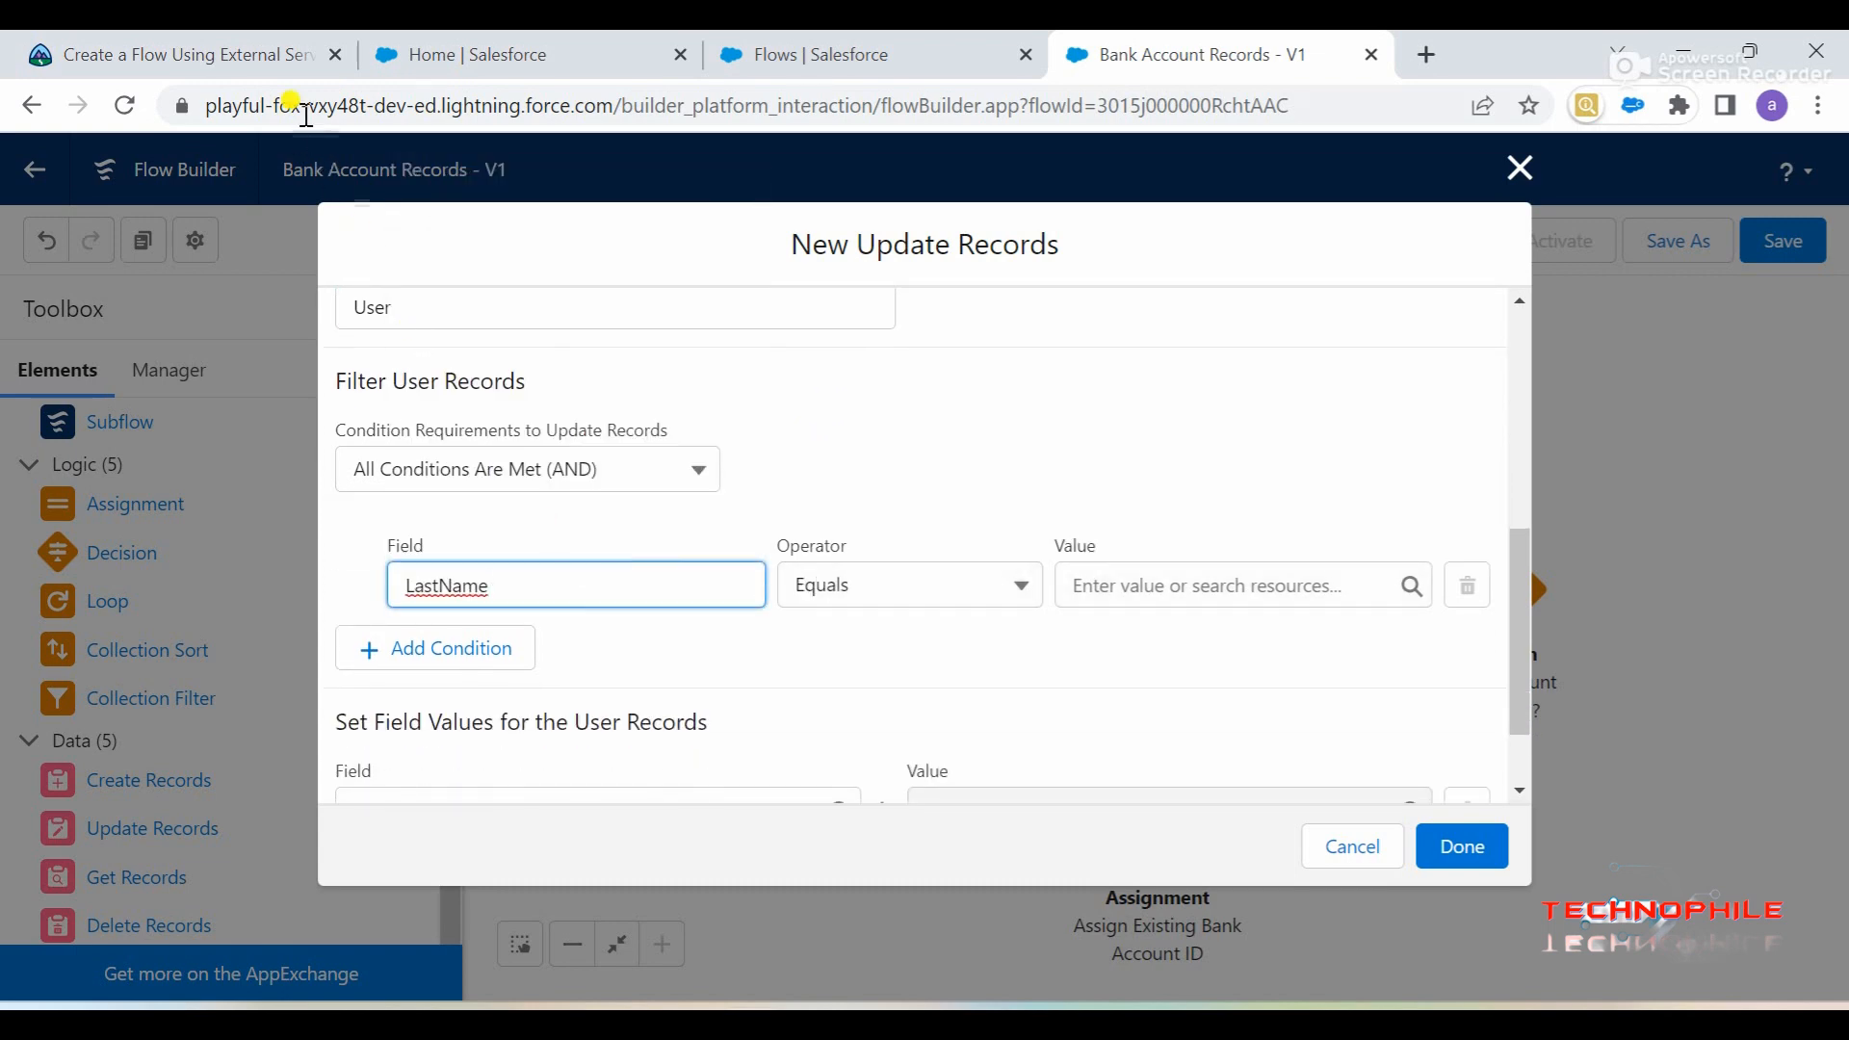
- Copy the filter value from Trailhead and set the LastName condition's value to the Last_Name_on_Account screen component
left_click(258, 38)
left_click_drag(179, 607, 310, 609)
left_click_drag(188, 676, 462, 708)
key("ctrl+c")
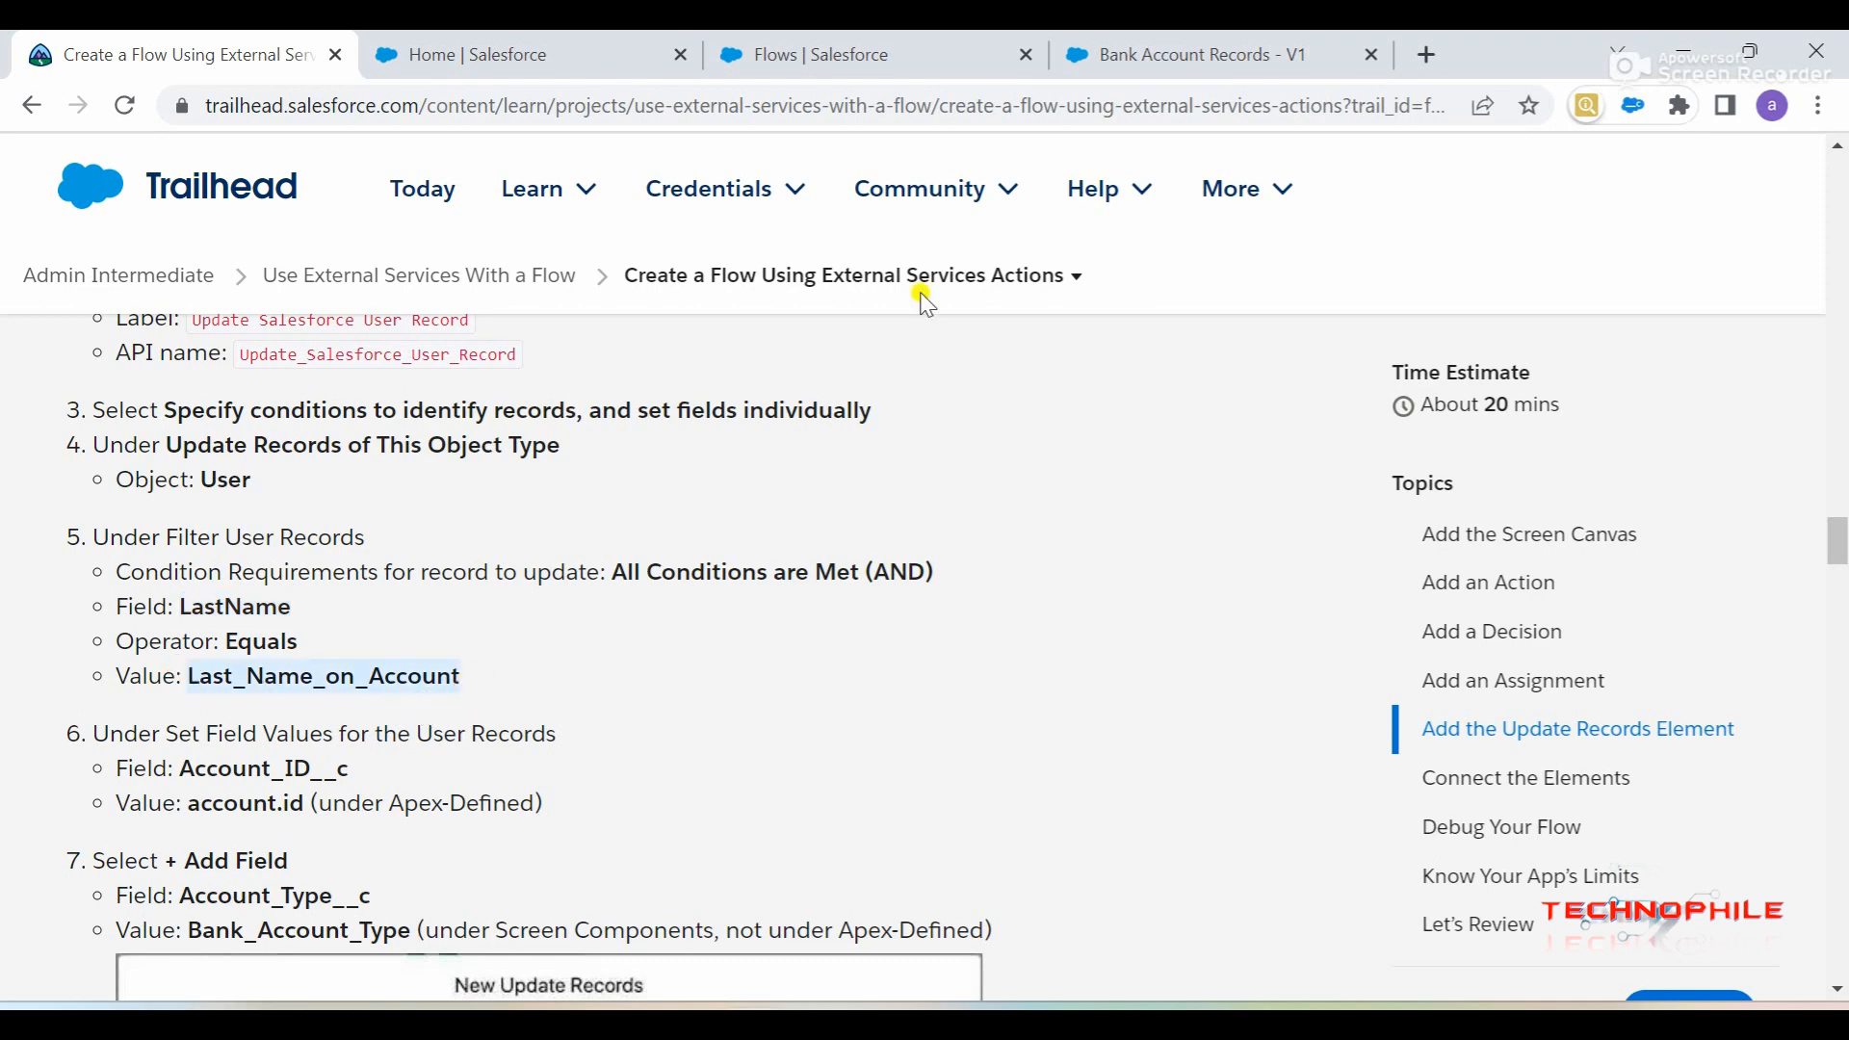
left_click(1083, 50)
left_click(1108, 586)
key("ctrl+v")
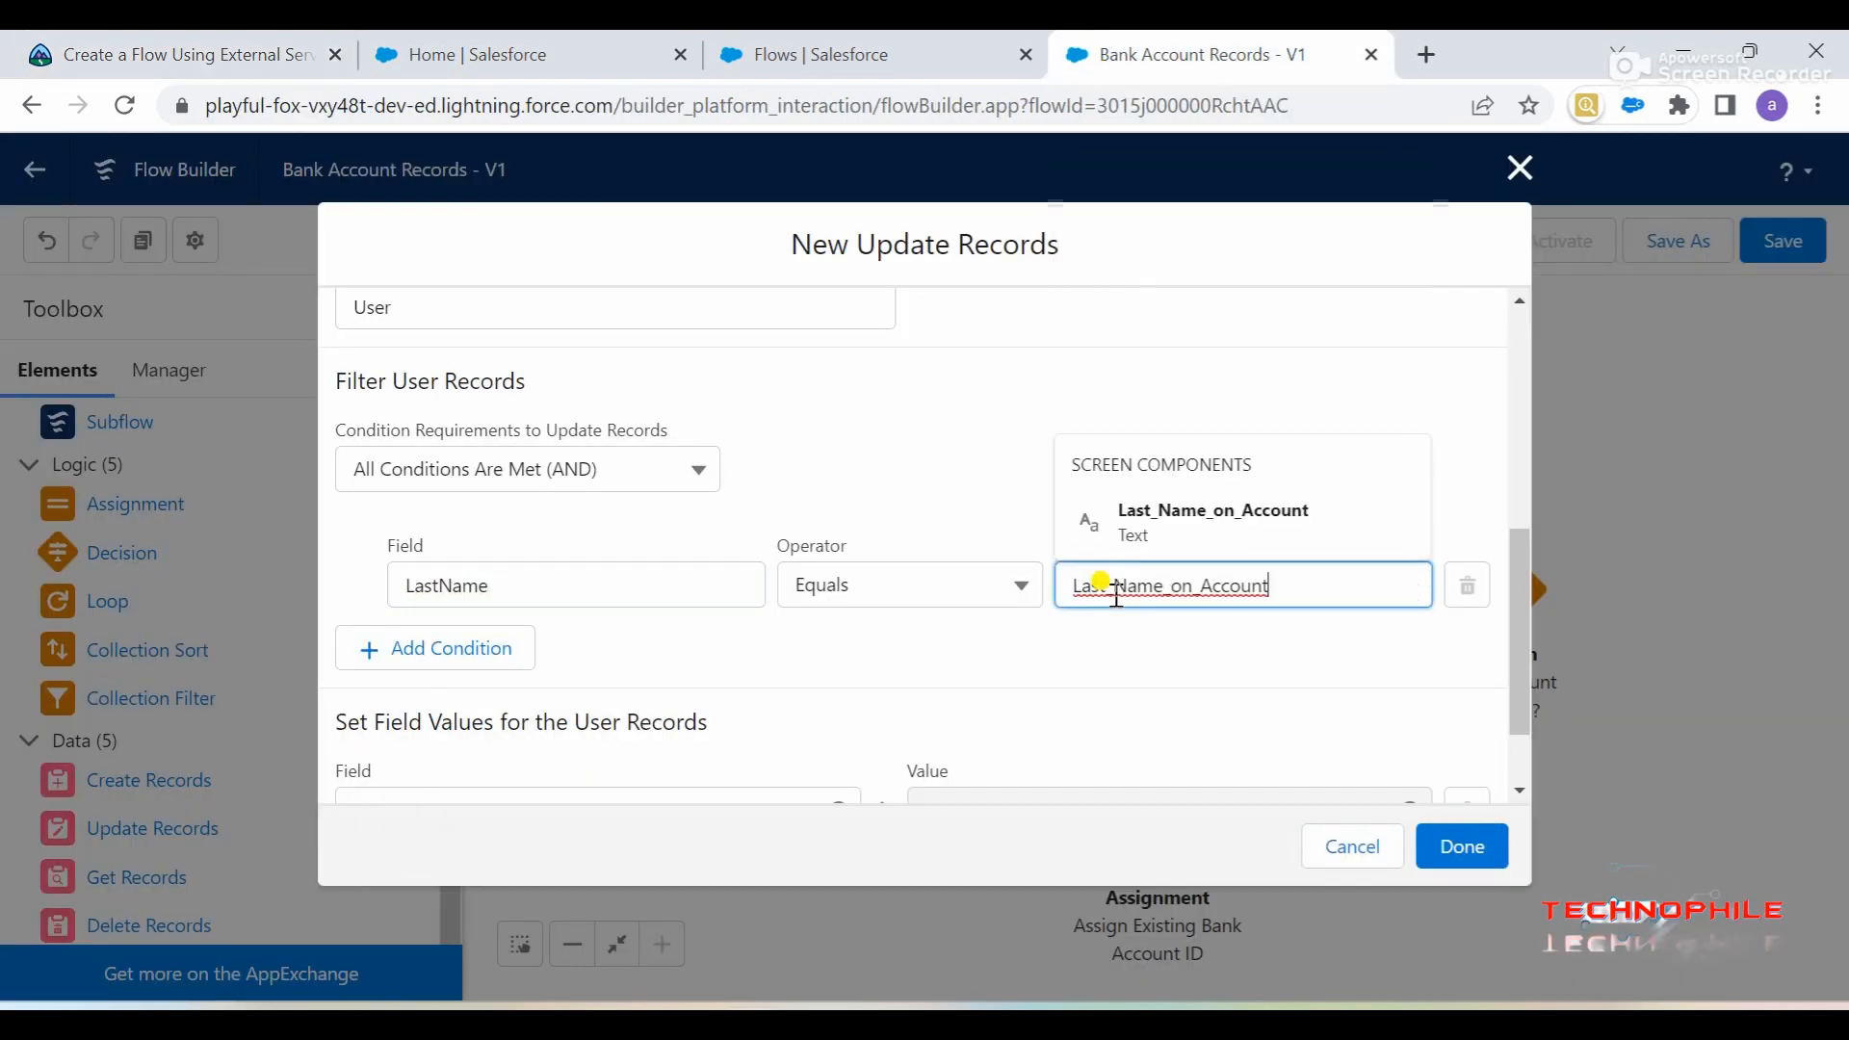
left_click(1190, 522)
- Copy the first field name to update from Trailhead and choose Account_ID__c under Set Field Values for the User Records
scroll(820, 650, "down", 1)
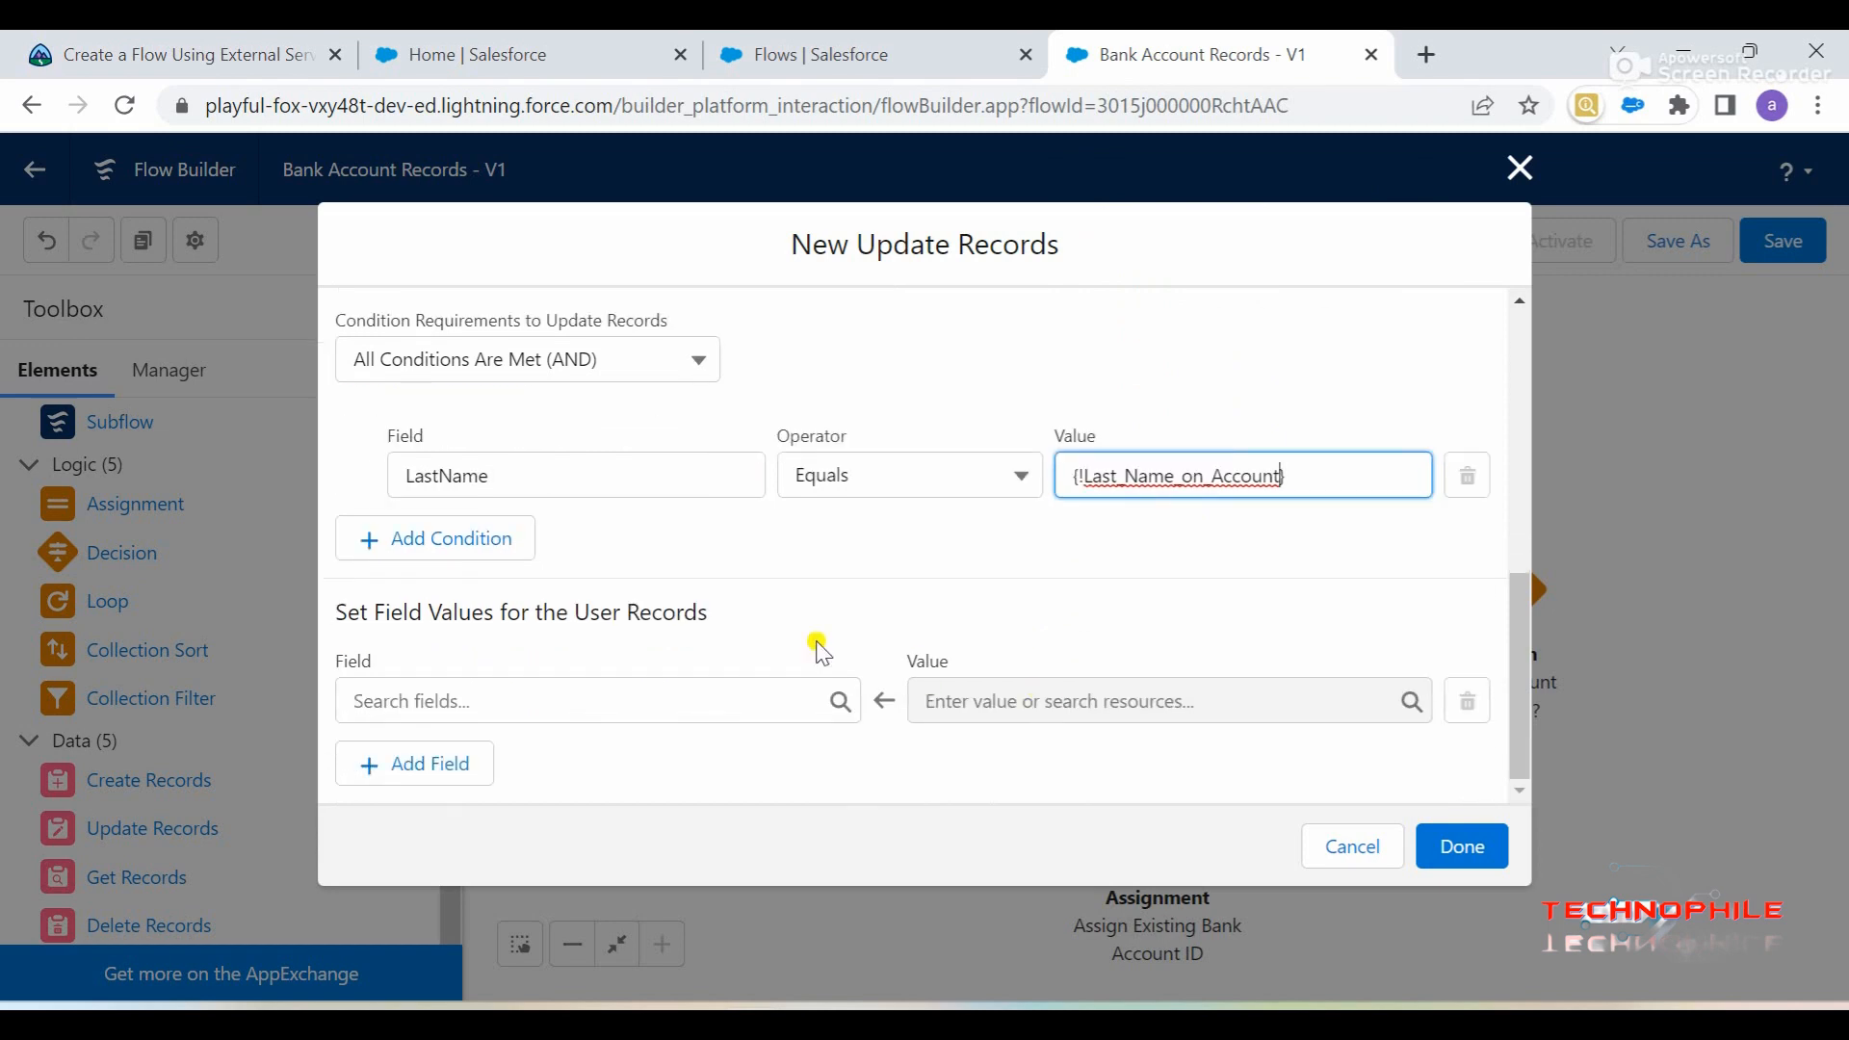
left_click(285, 35)
scroll(356, 664, "down", 2)
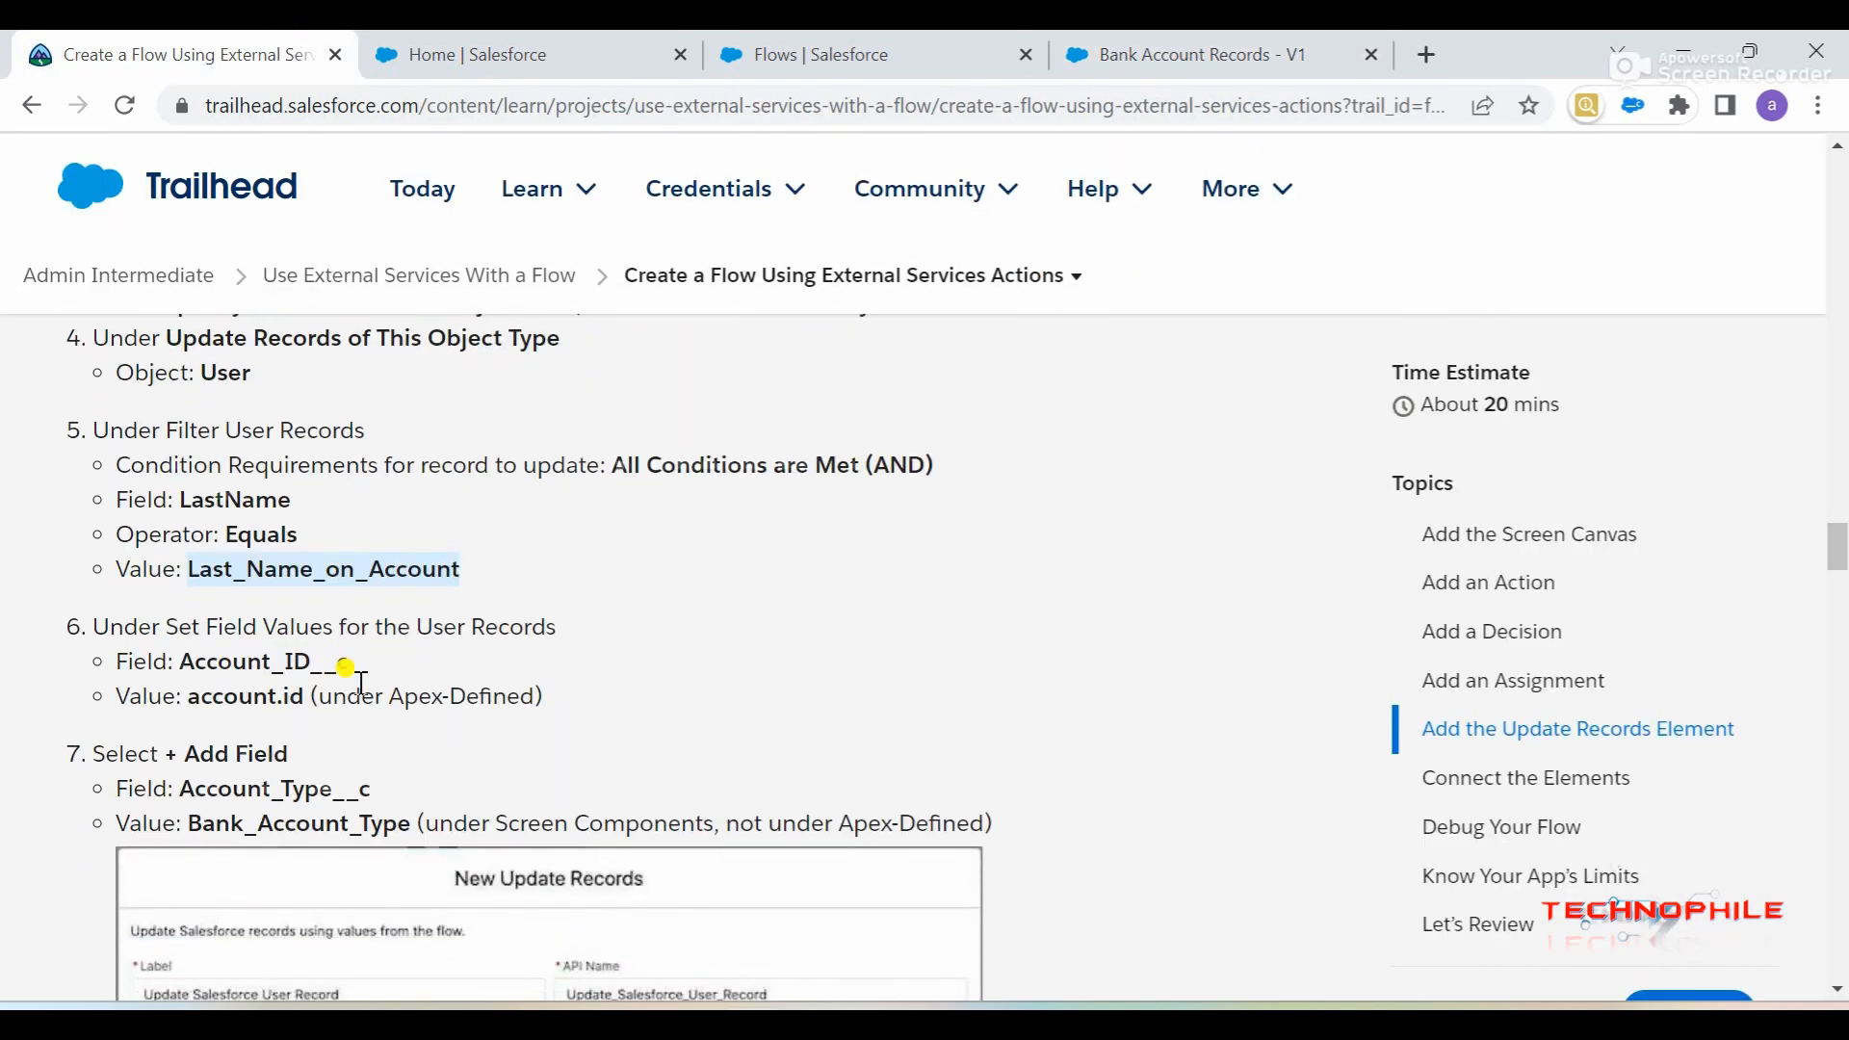
double_click(248, 621)
key("ctrl+c")
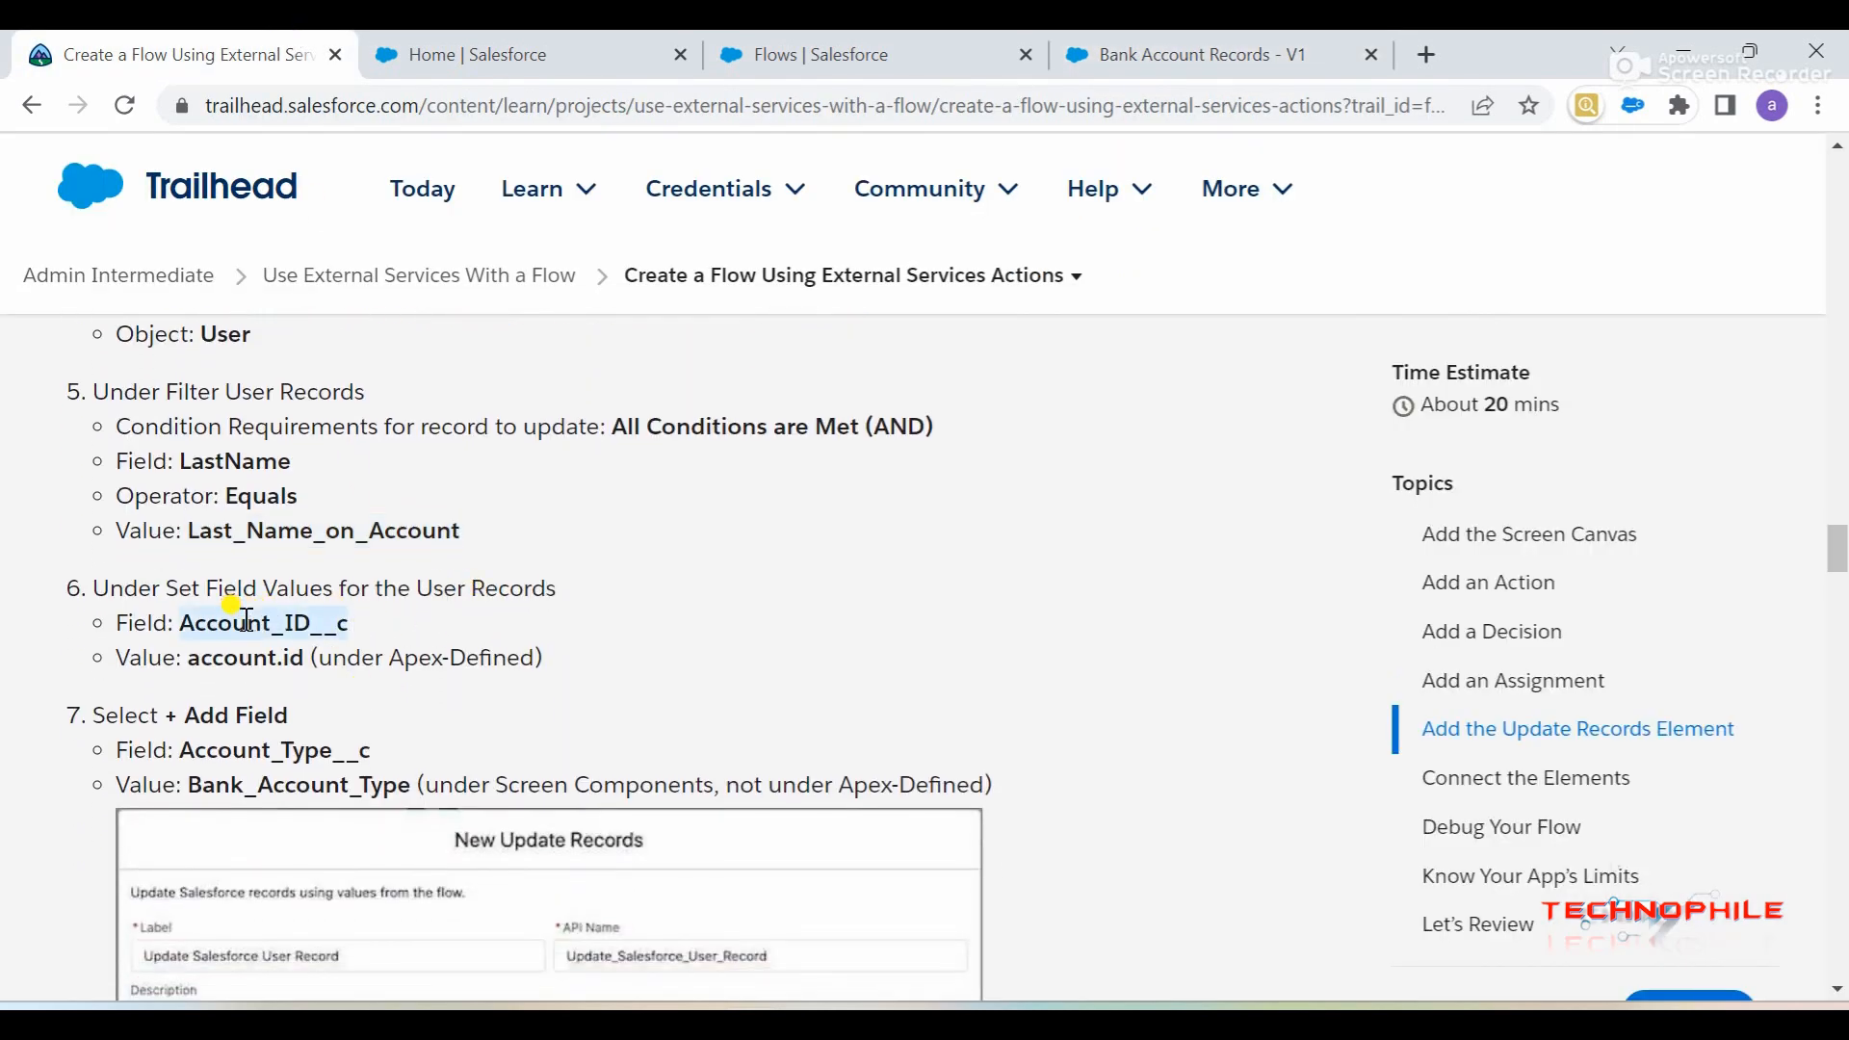
left_click(1085, 40)
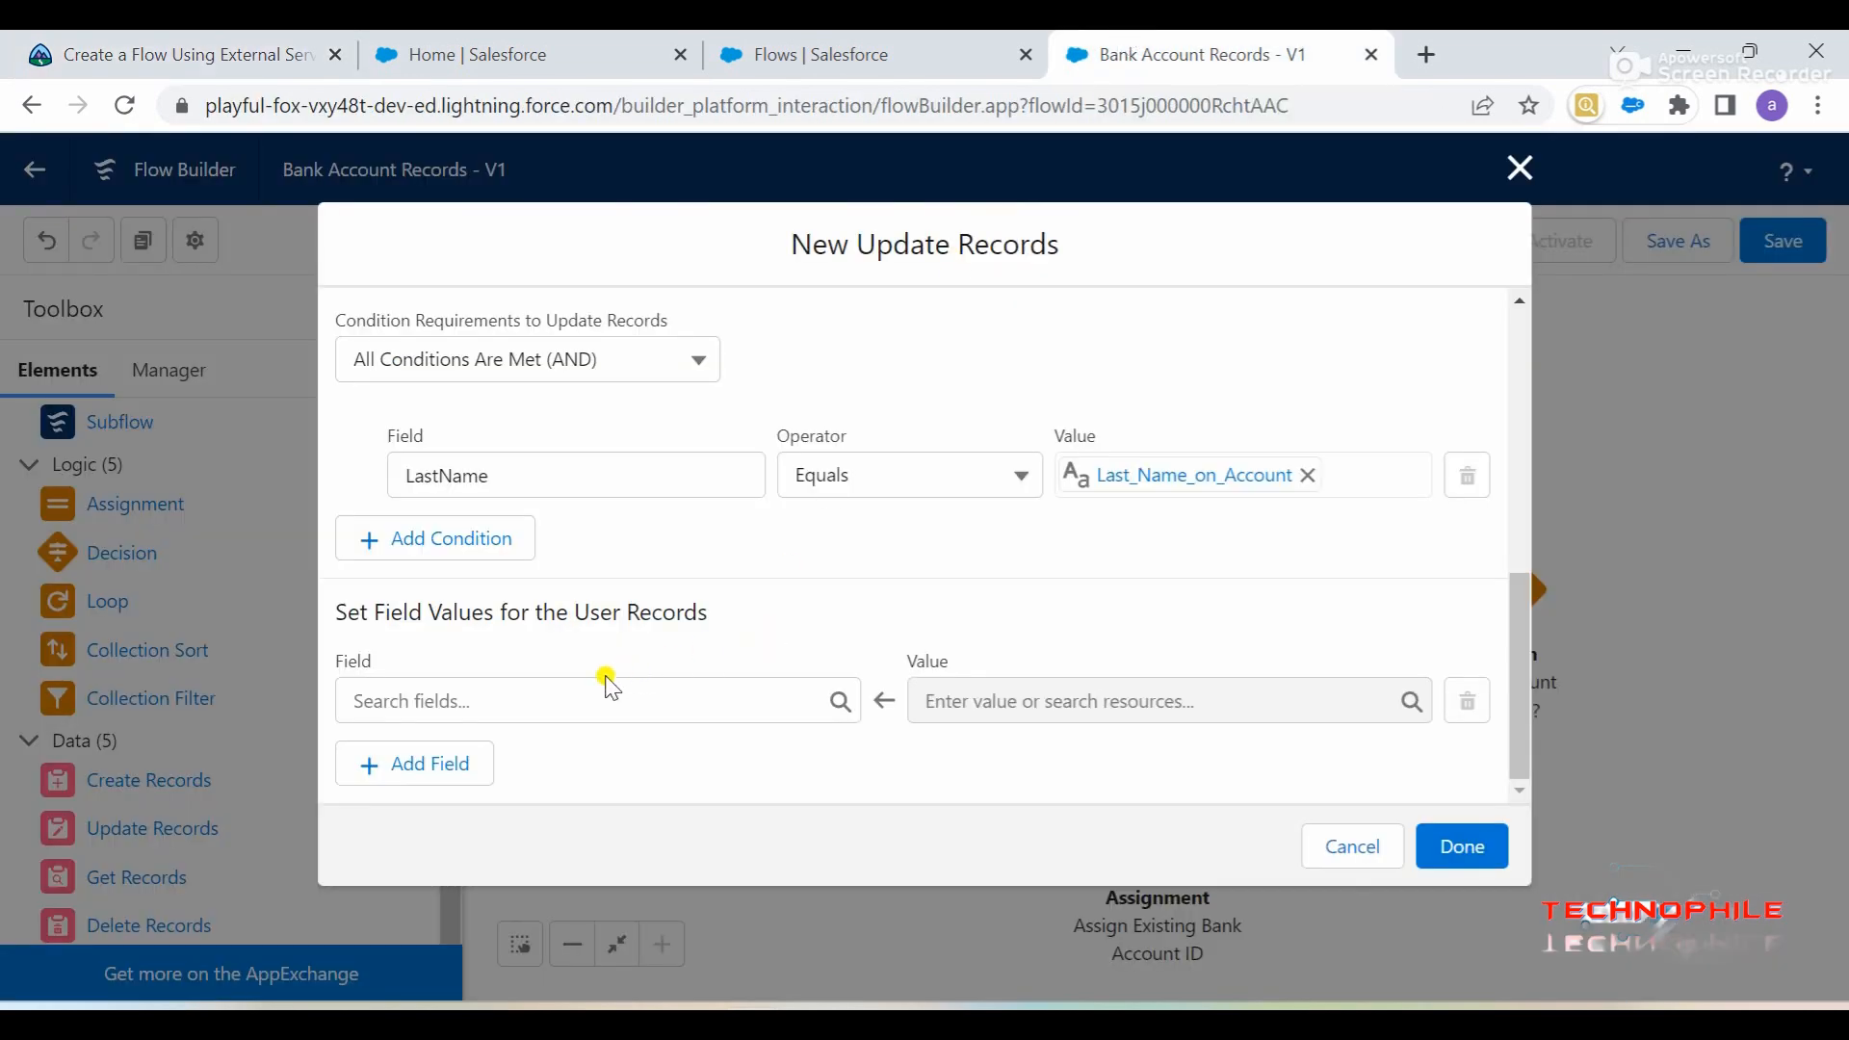
left_click(576, 701)
key("ctrl+v")
left_click(533, 642)
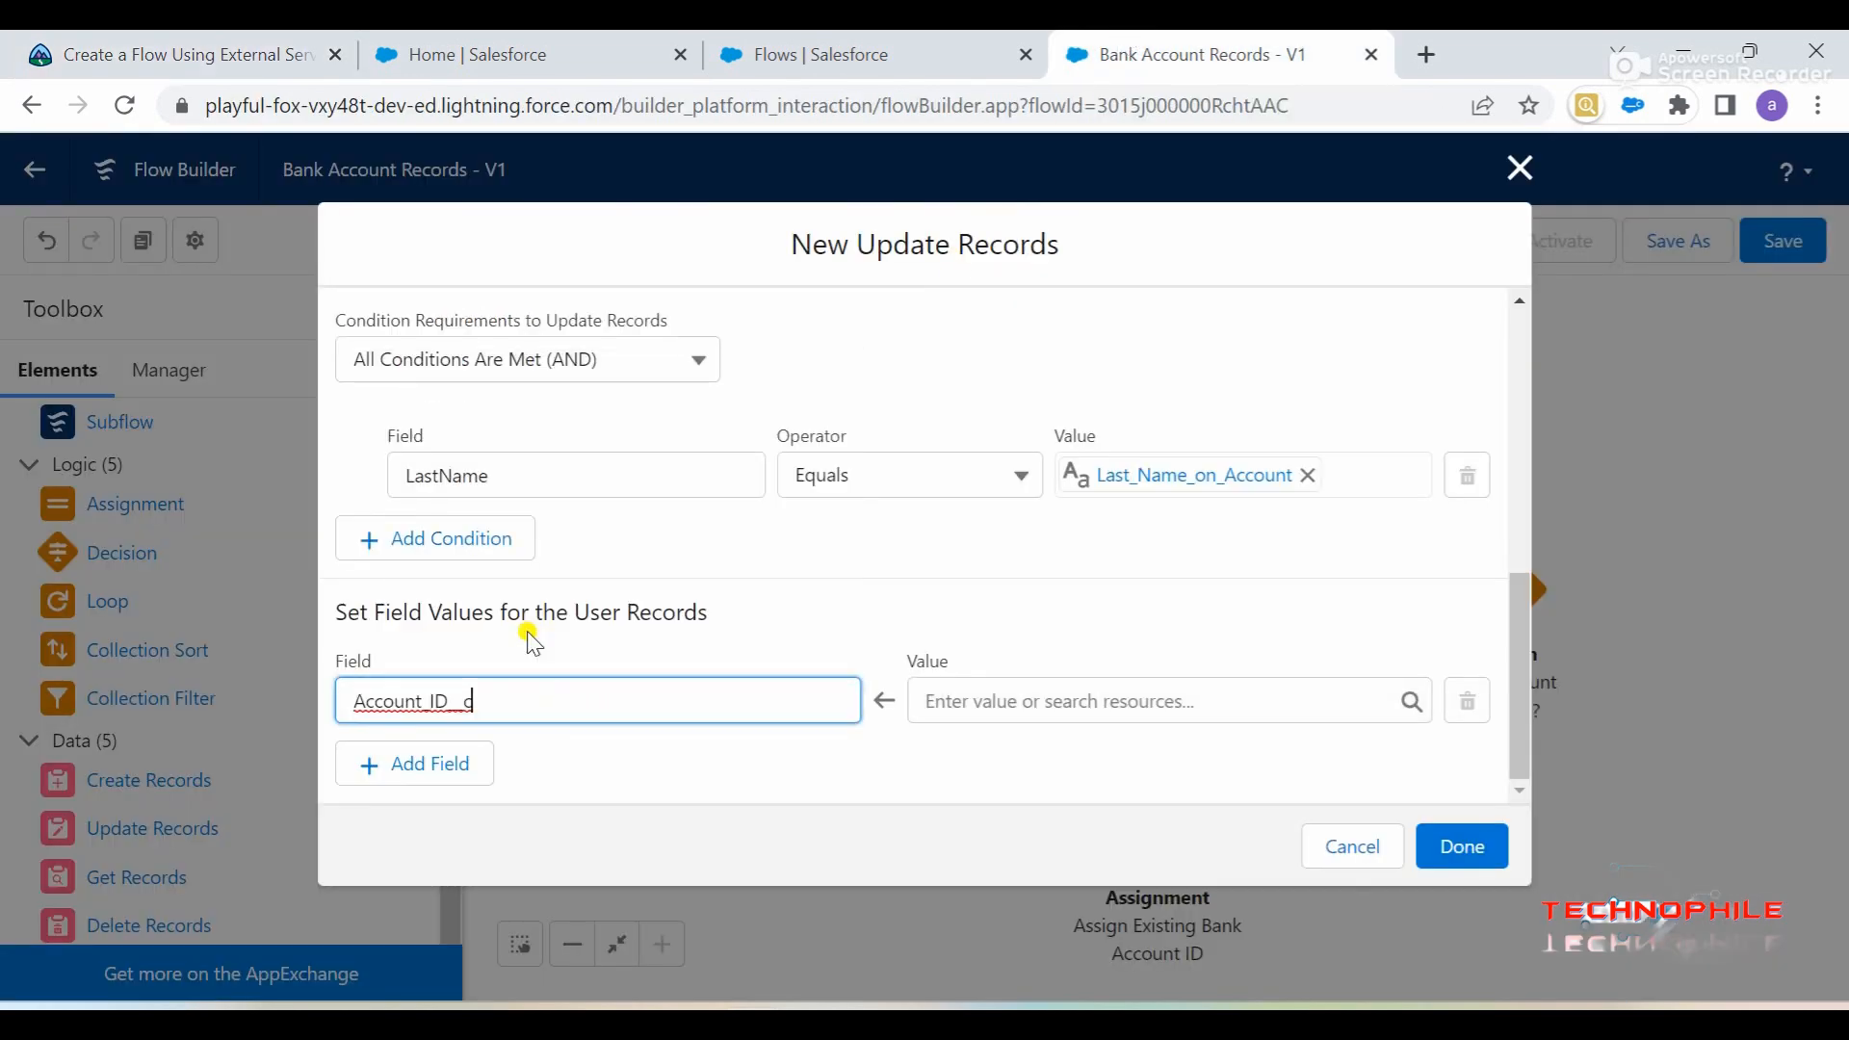
- Check the Account_ID__c value in Trailhead and set it to id of the Apex-defined account variable
left_click(268, 44)
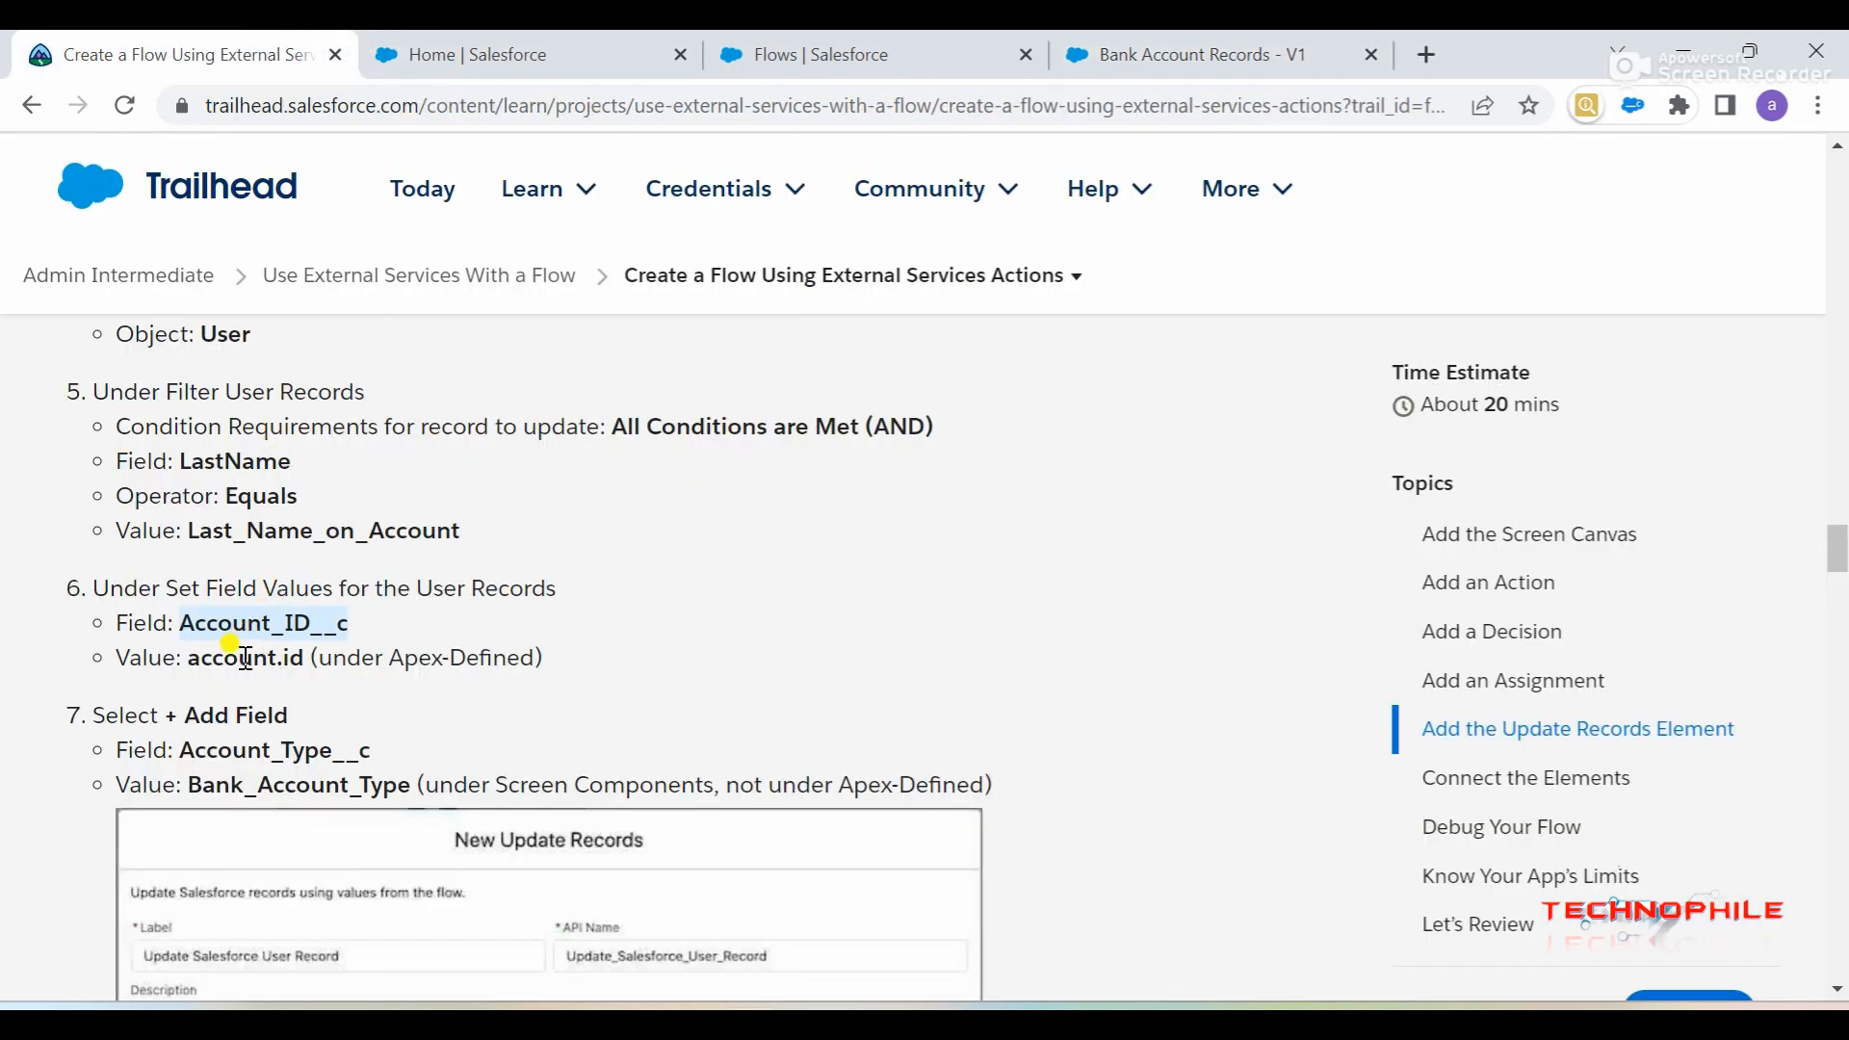
left_click_drag(190, 661, 295, 659)
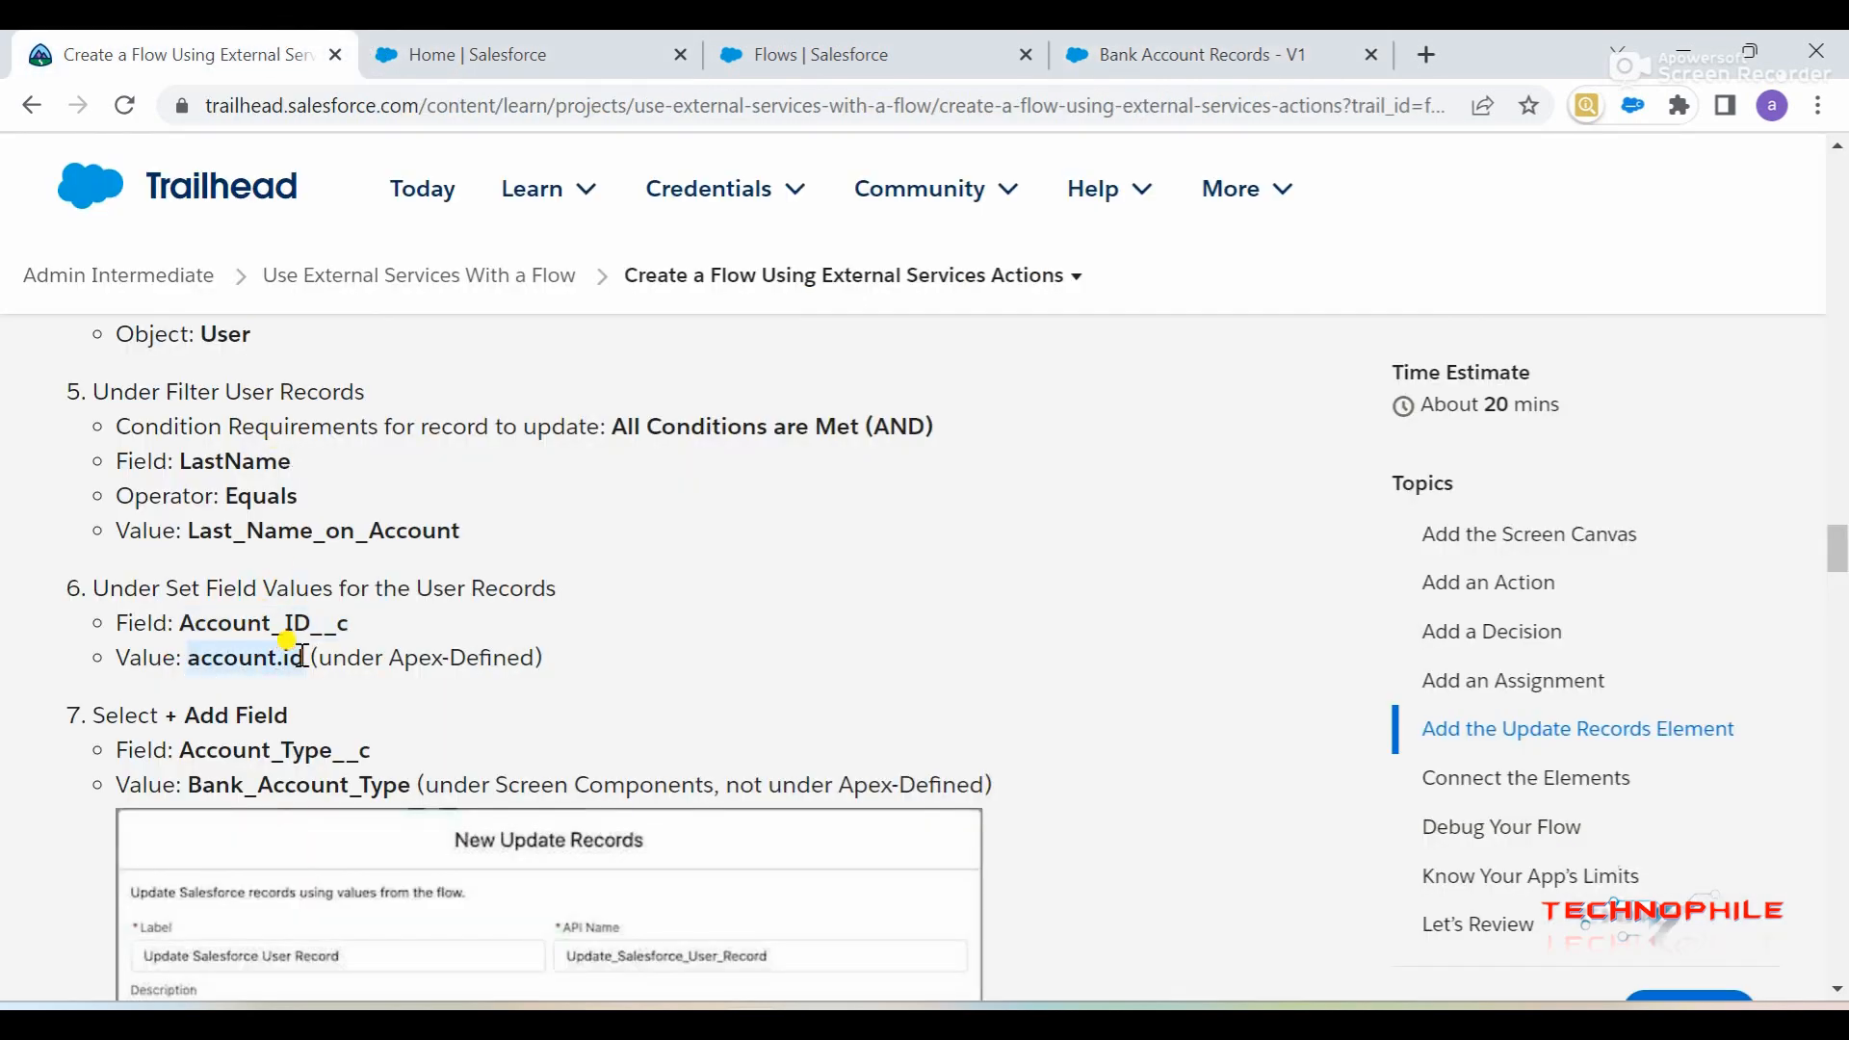
left_click(1065, 53)
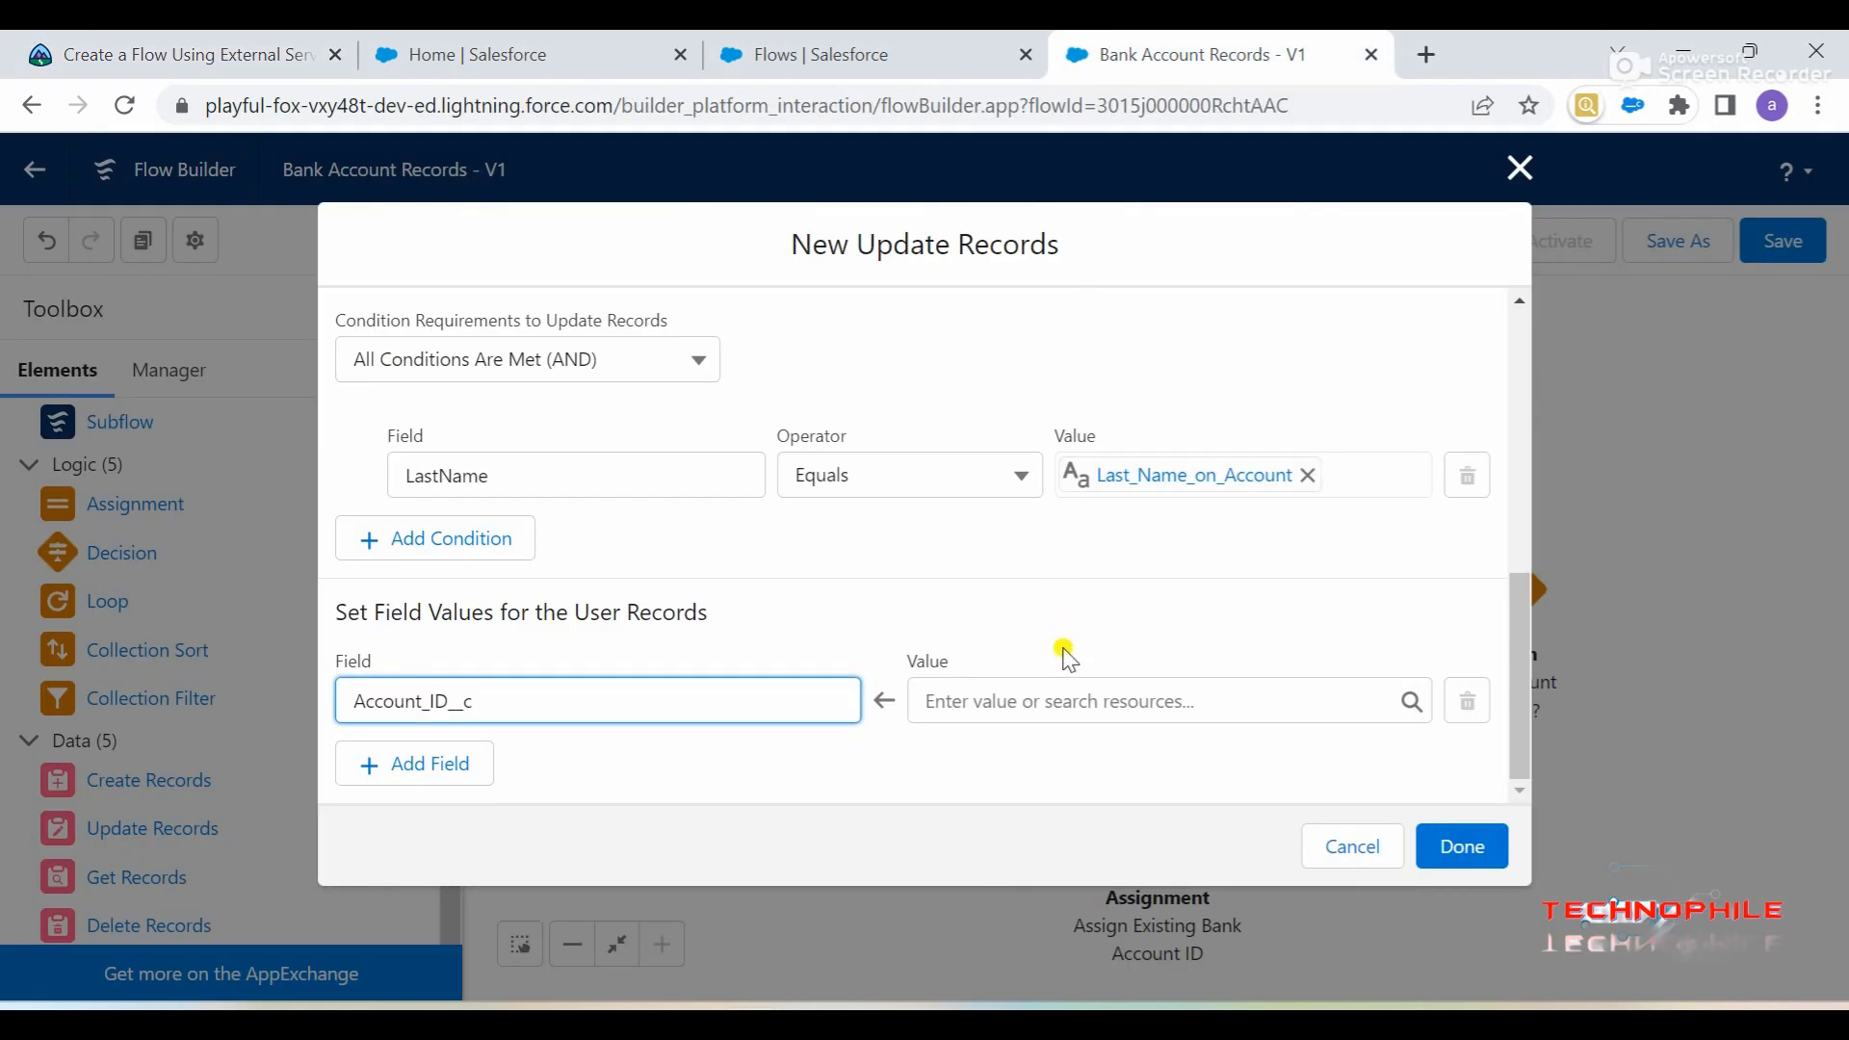
left_click(1064, 702)
type("account.id")
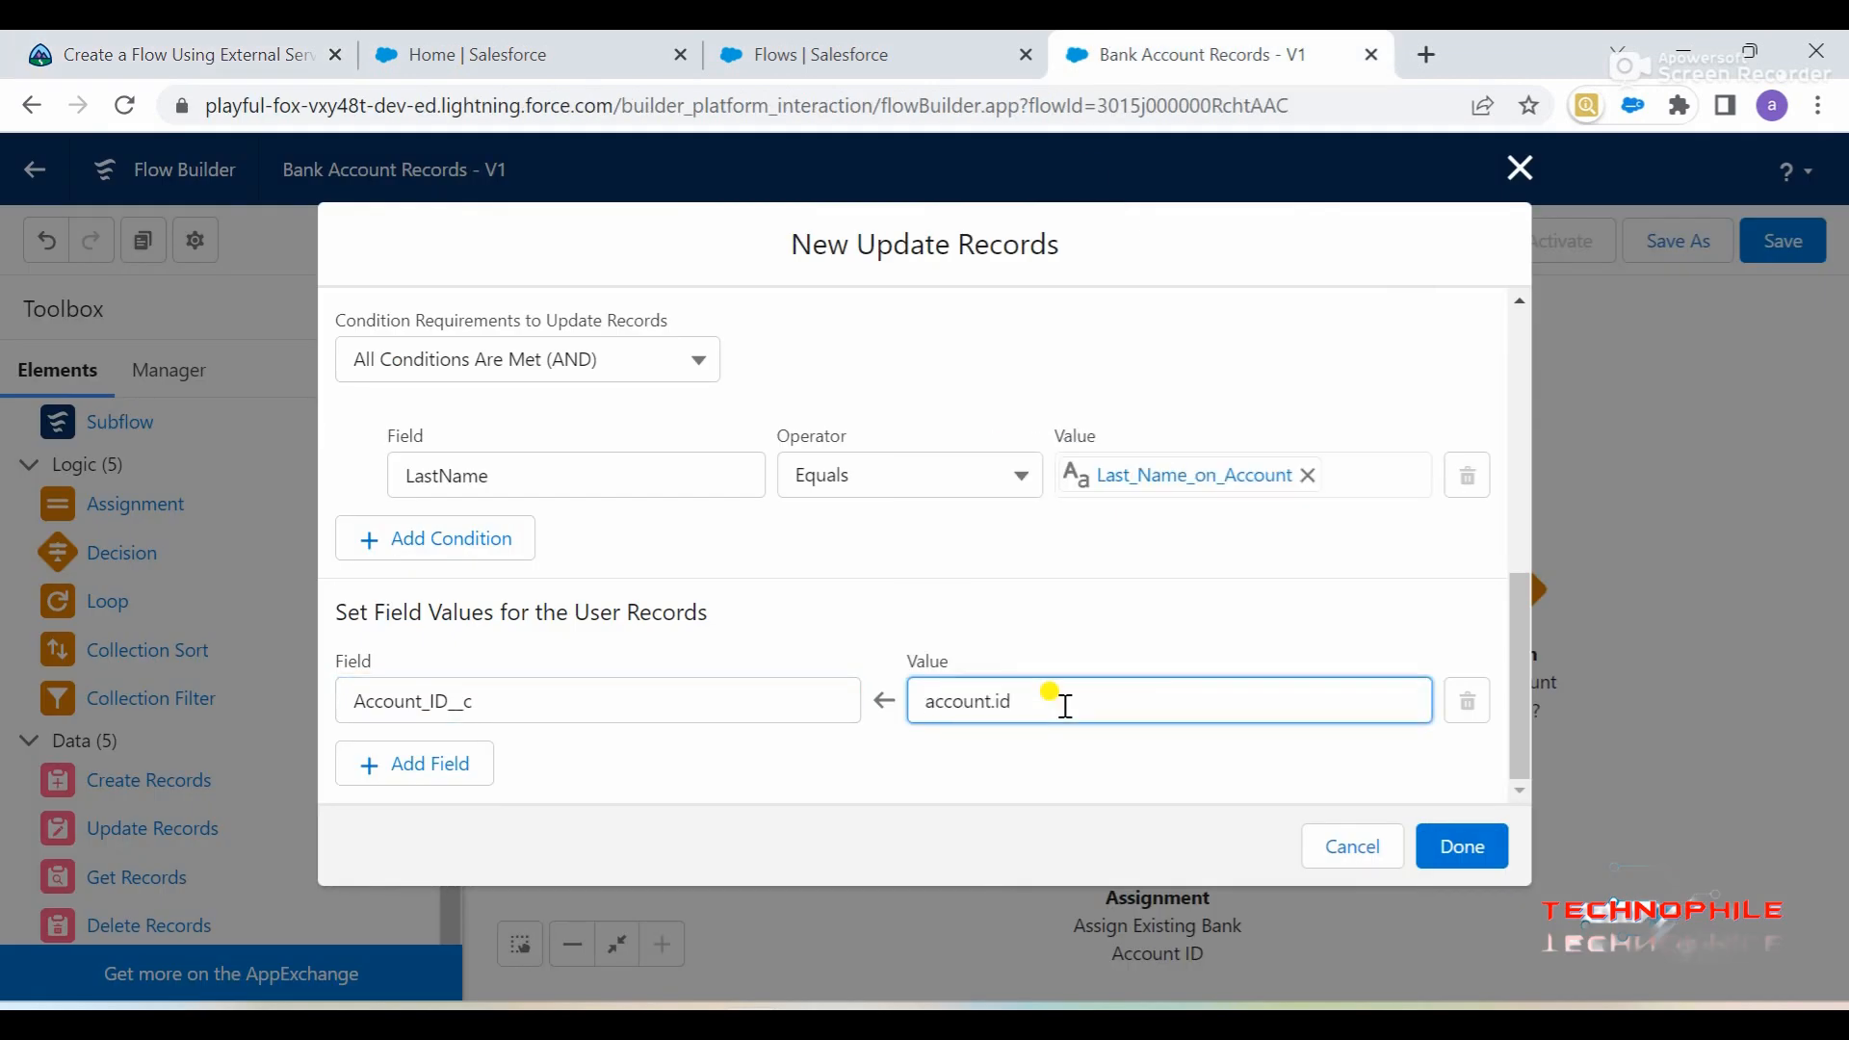
key("BackSpace")
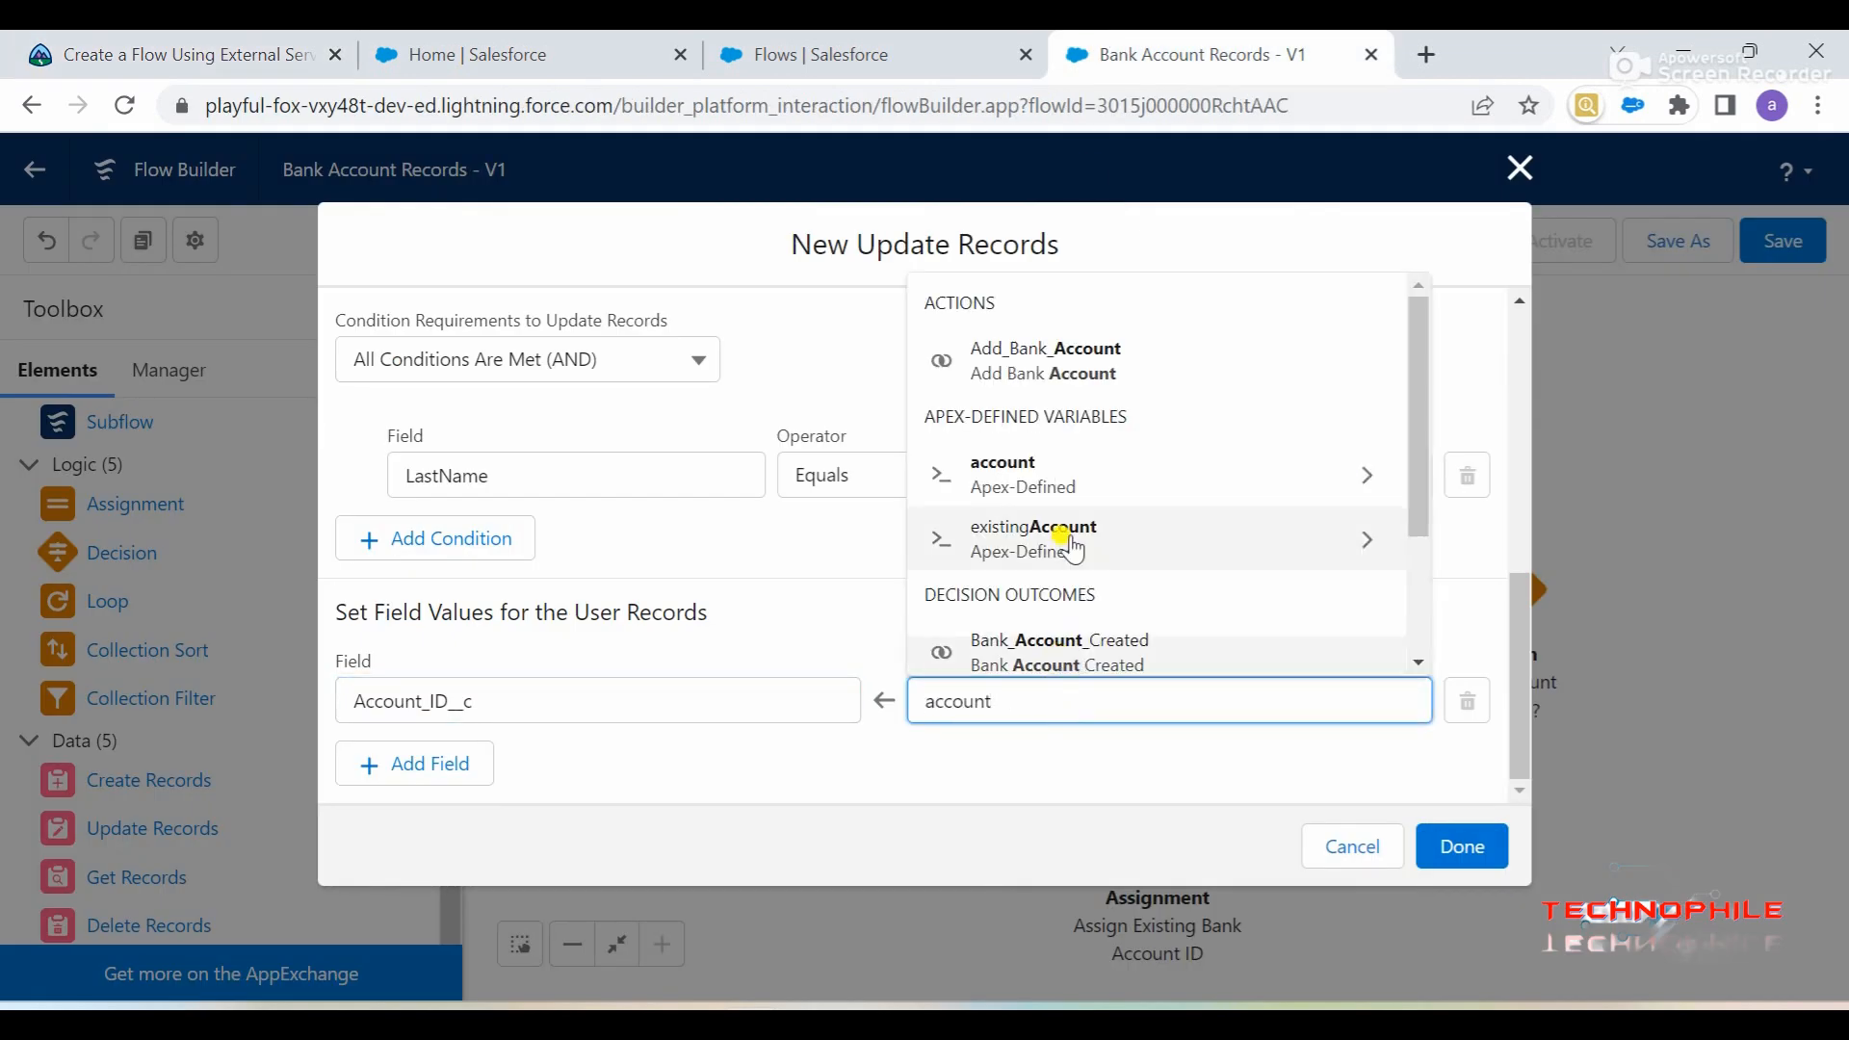
left_click(1066, 479)
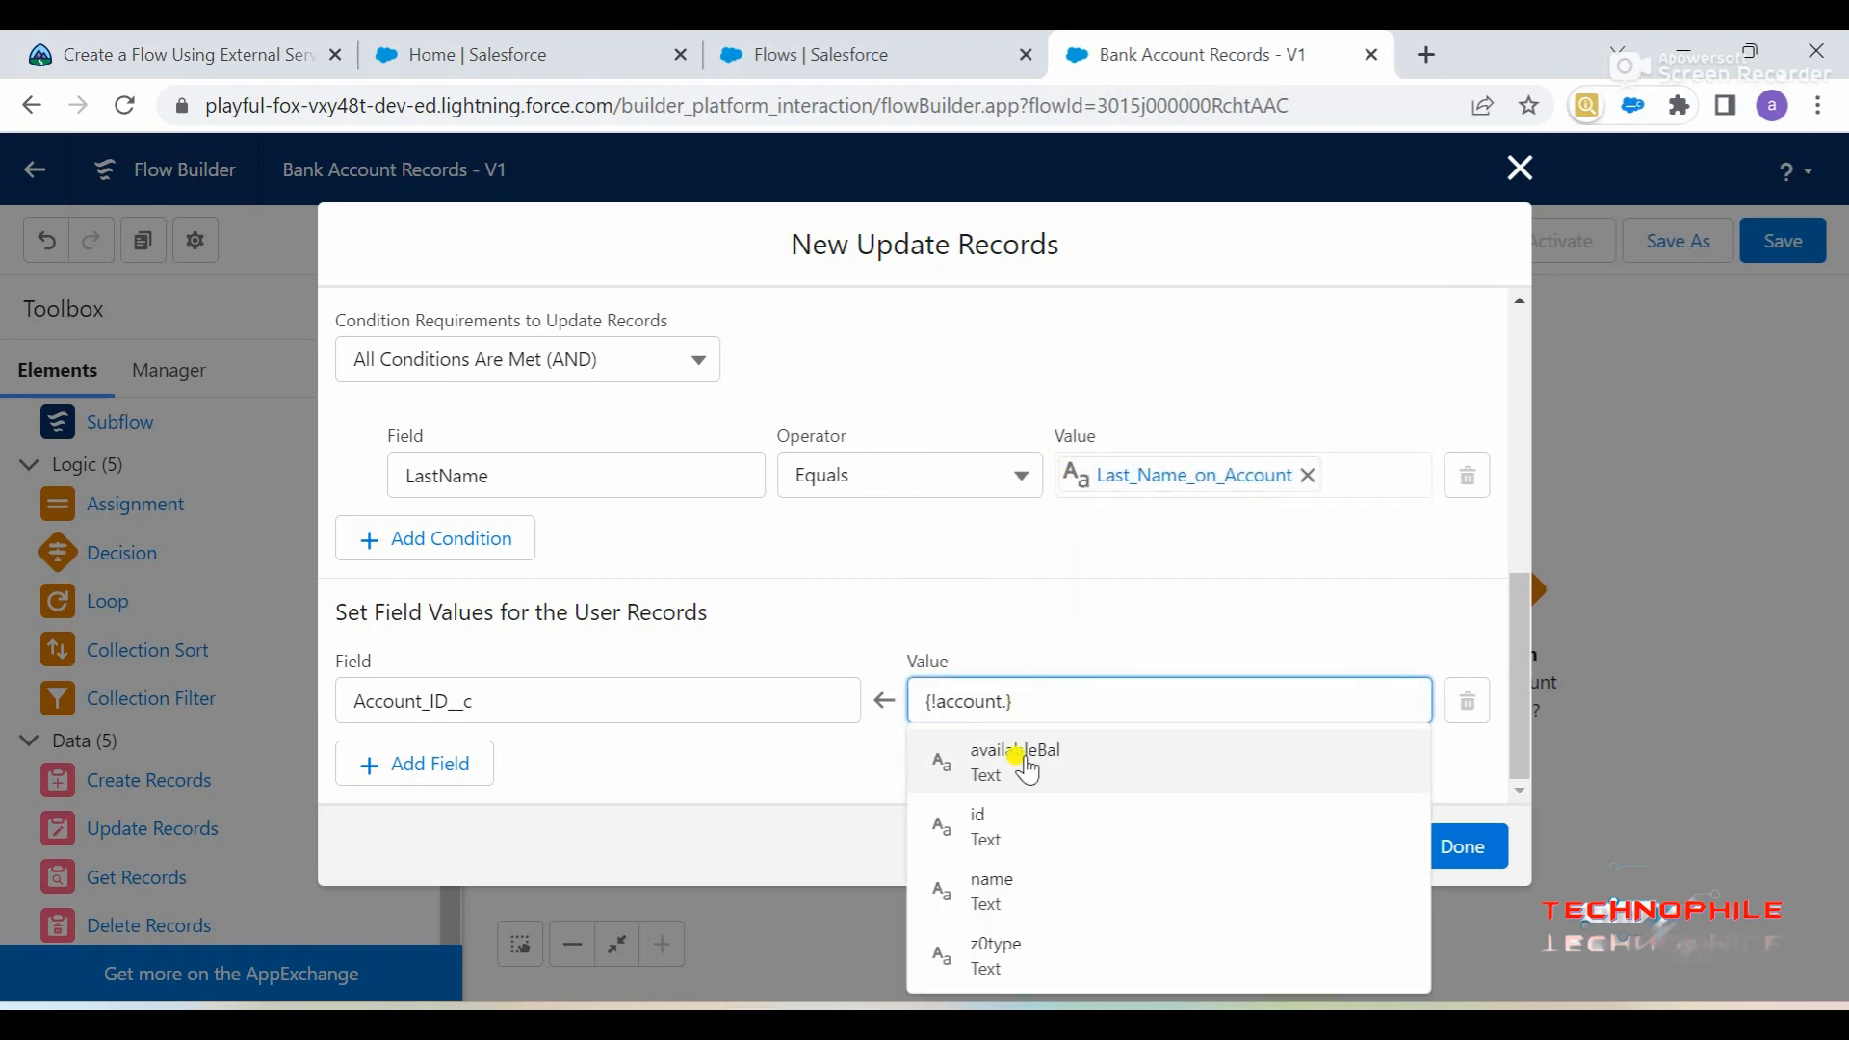
left_click(1011, 830)
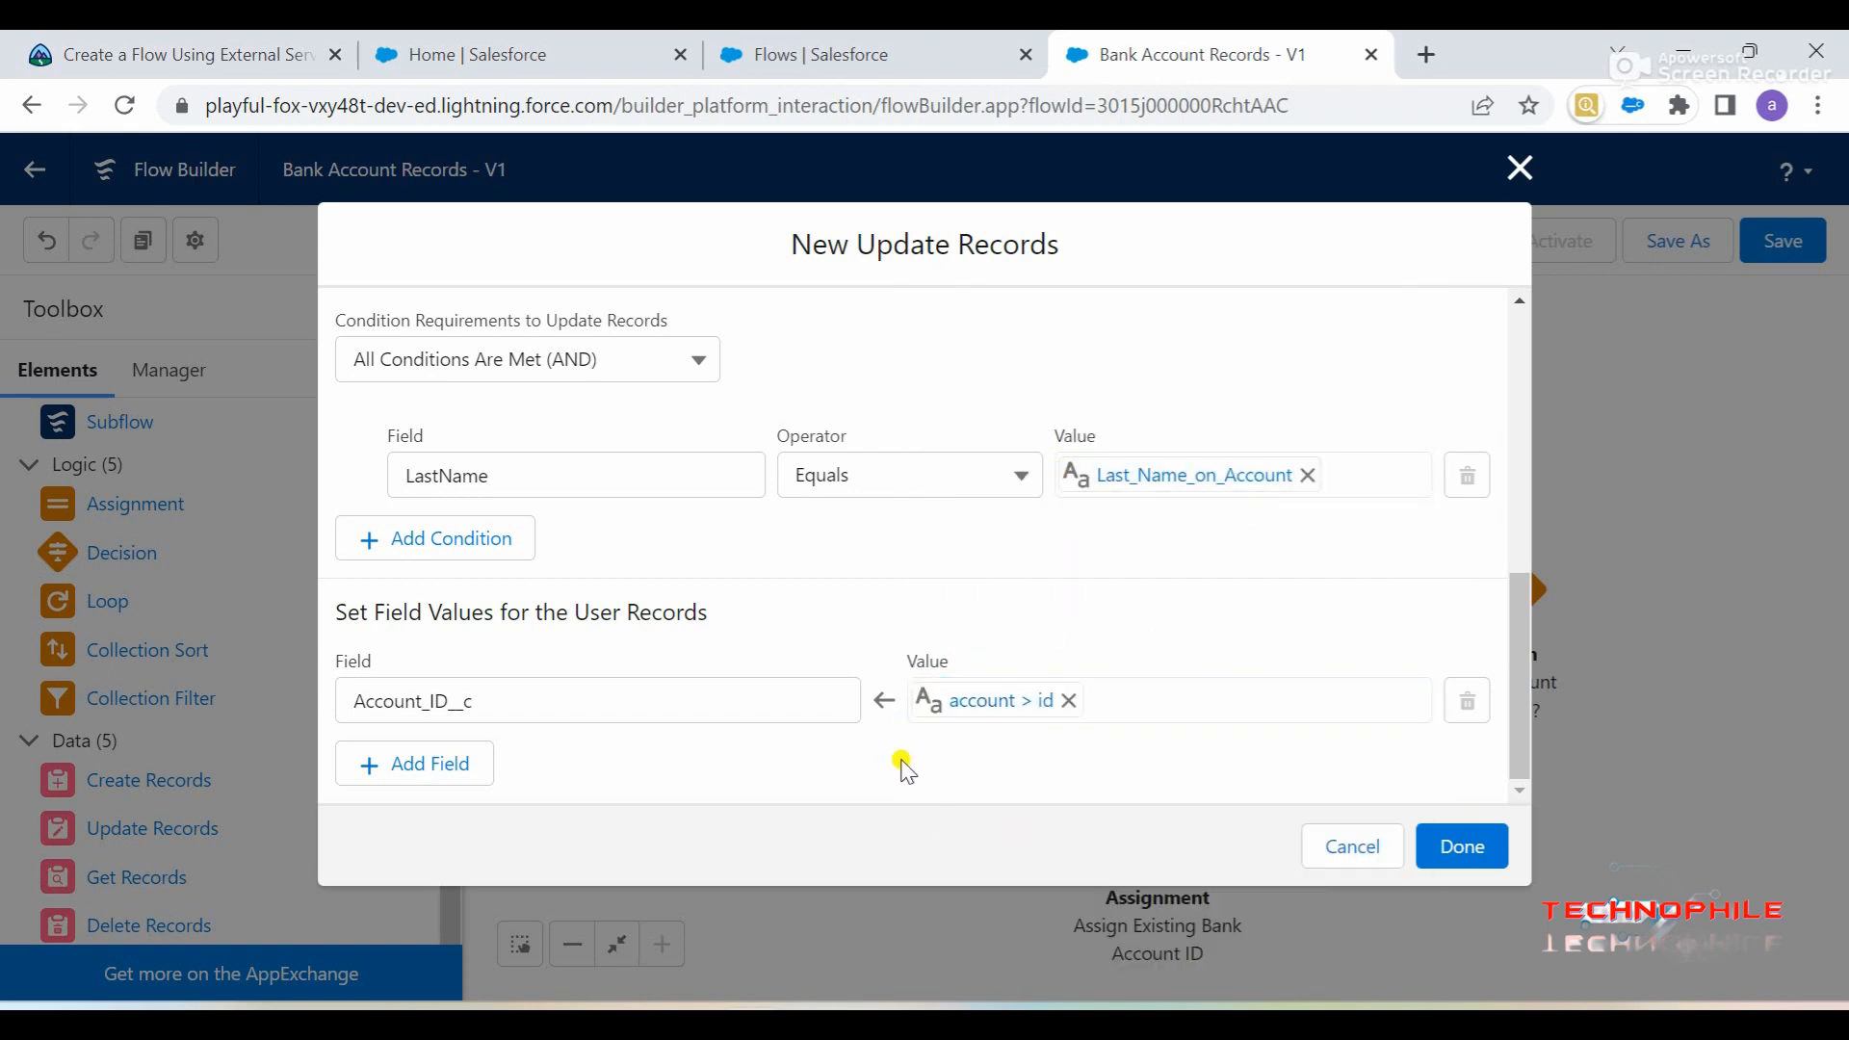
- Review the remaining Update Records instructions and example image in Trailhead, and copy the second field name, Account_Type__c
left_click(241, 43)
scroll(493, 715, "down", 5)
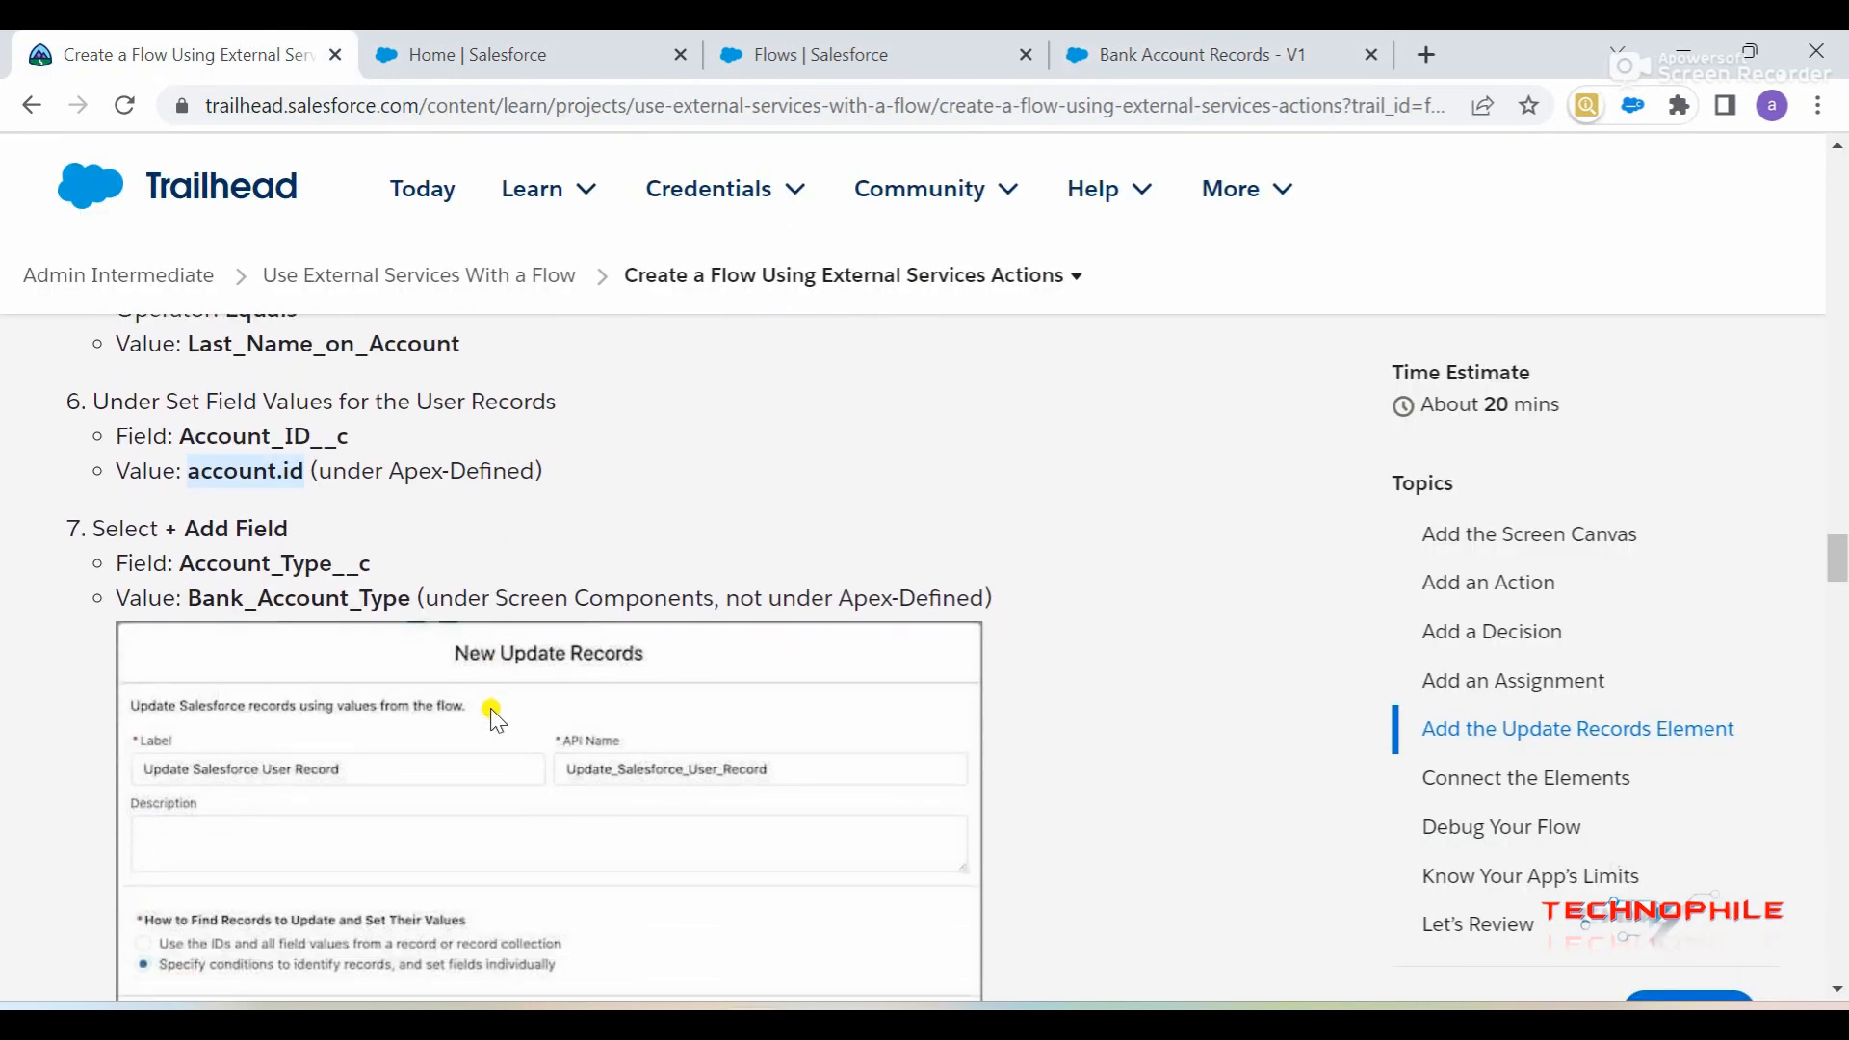
scroll(493, 715, "down", 3)
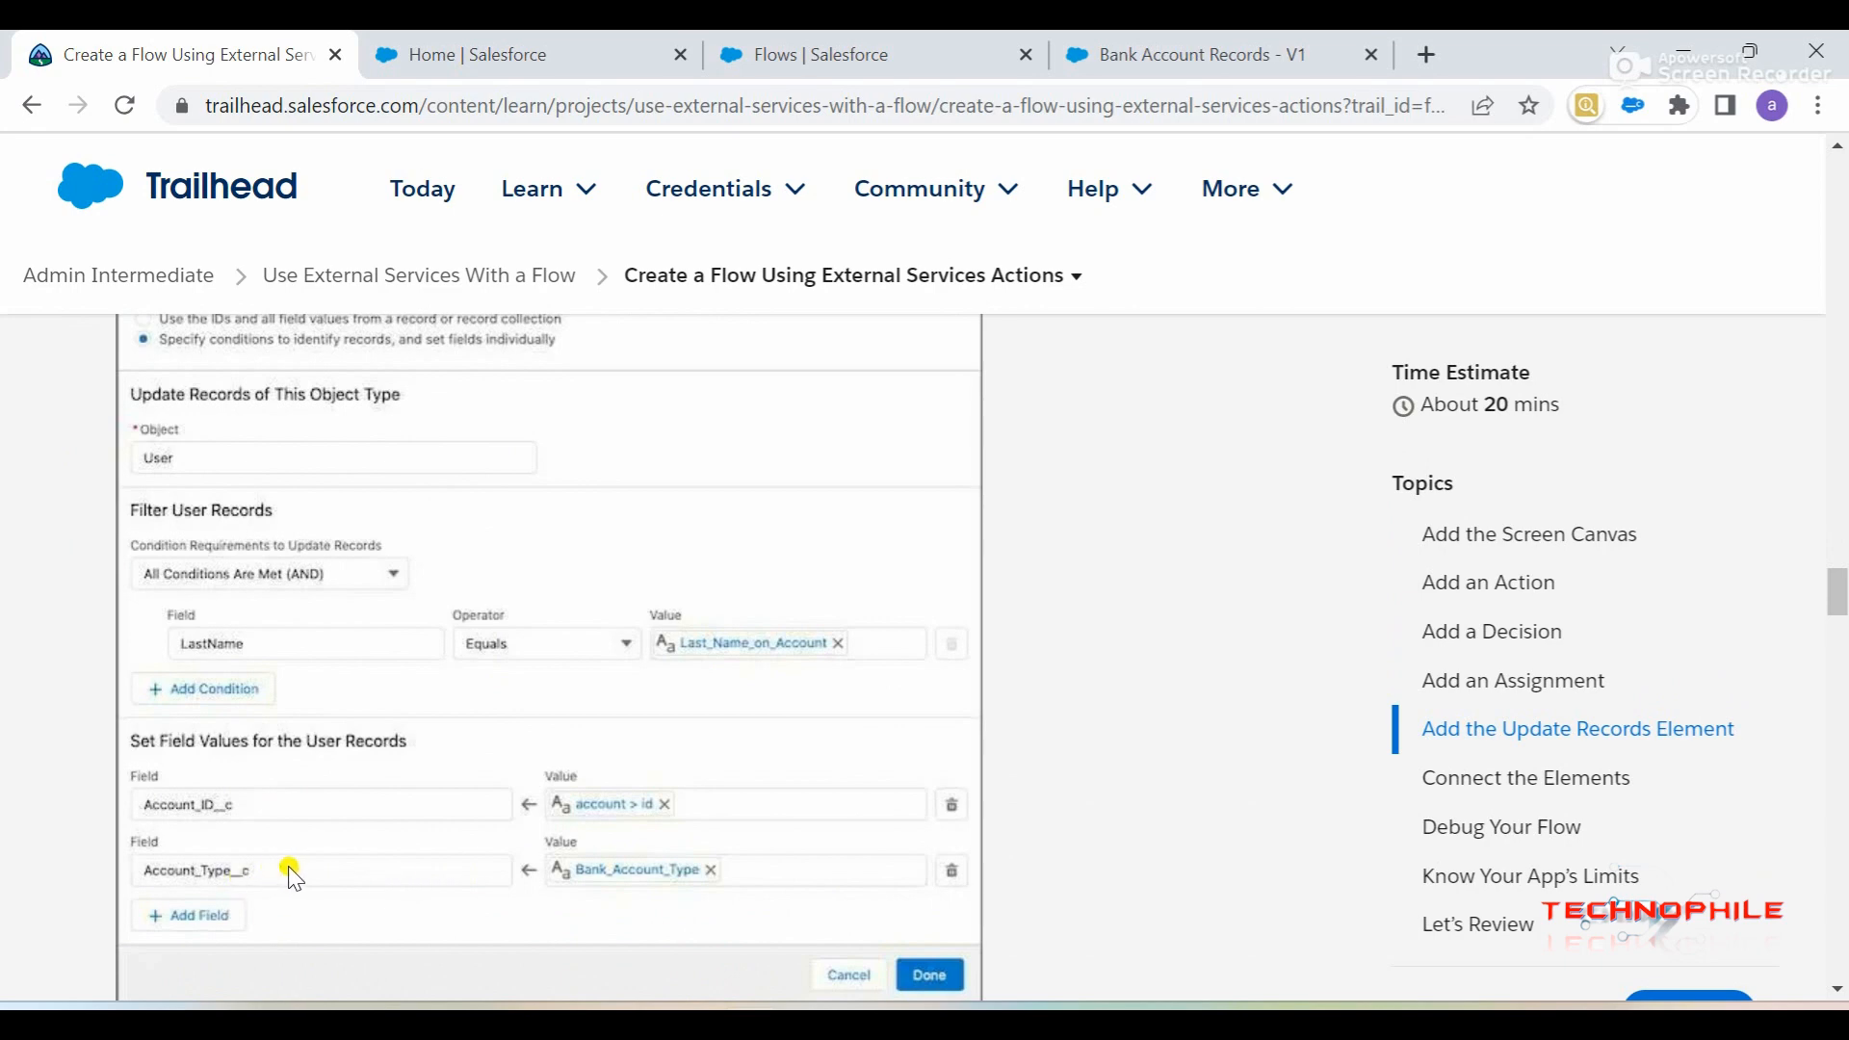
scroll(291, 871, "up", 5)
scroll(291, 865, "up", 4)
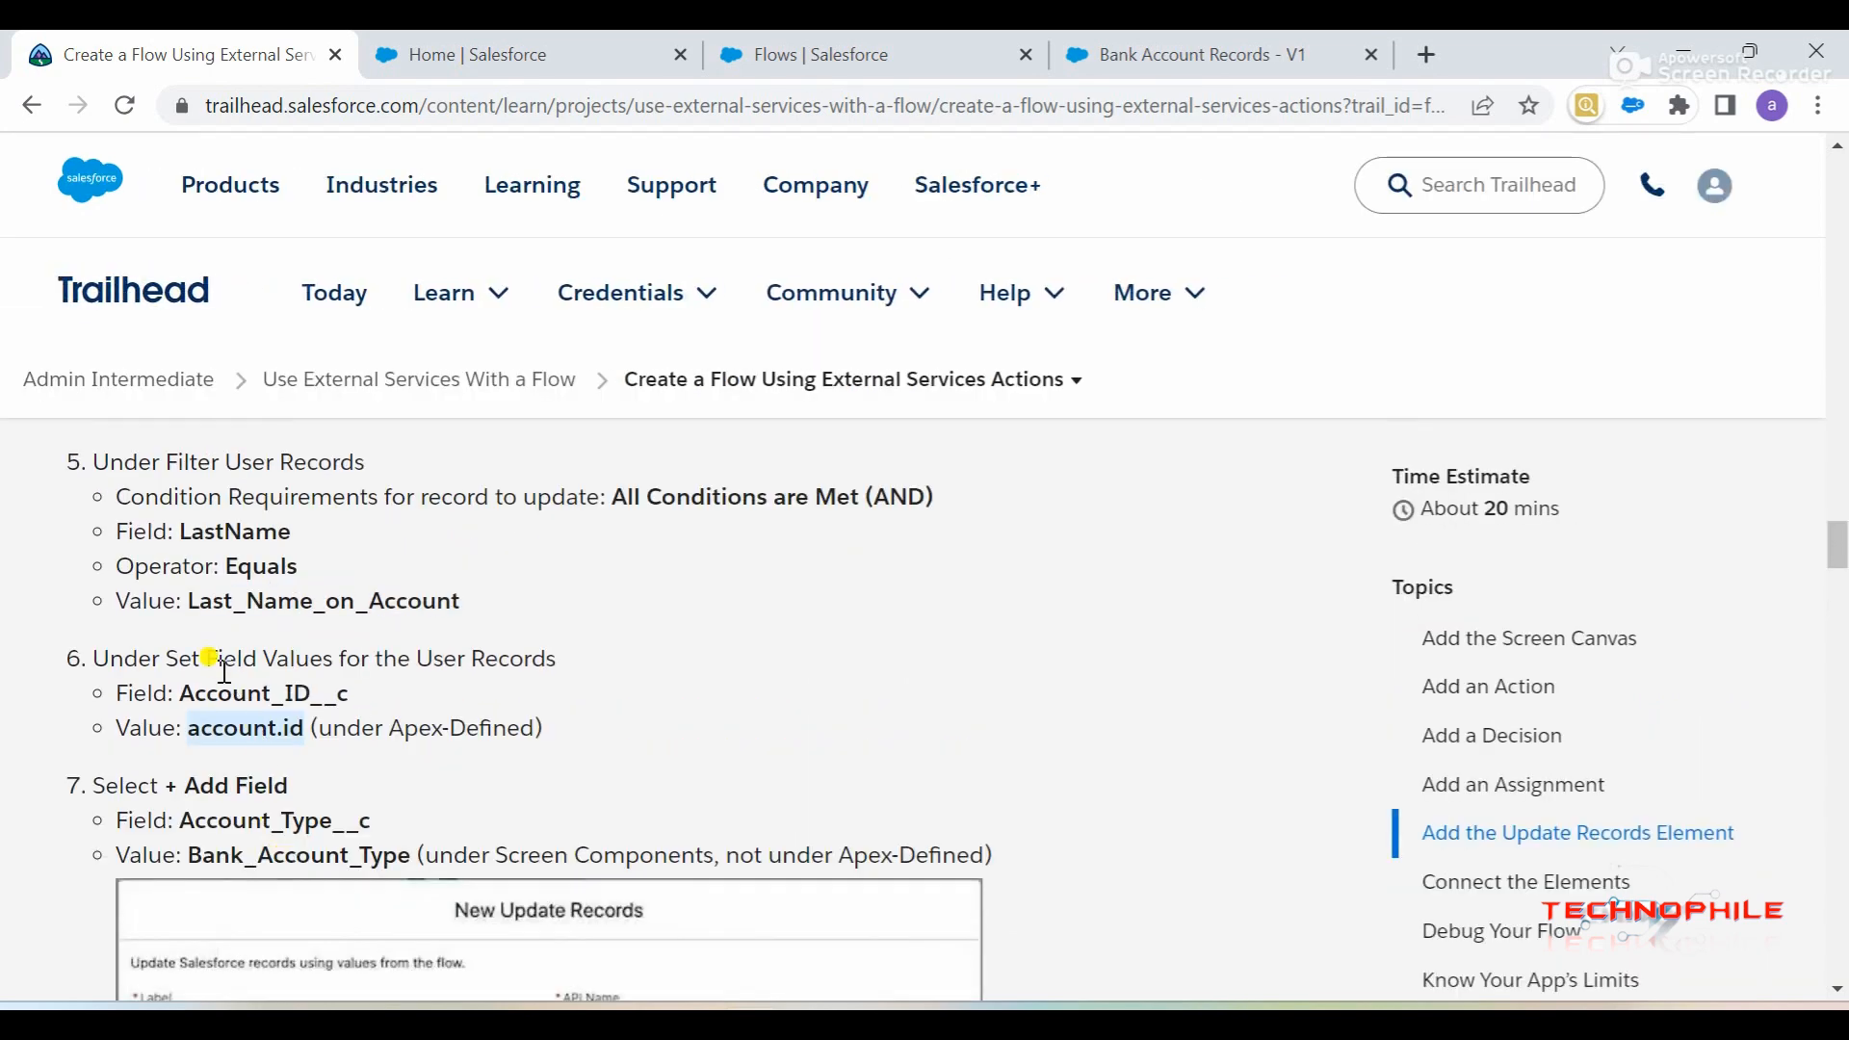
scroll(205, 739, "down", 2)
double_click(208, 639)
key("ctrl+c")
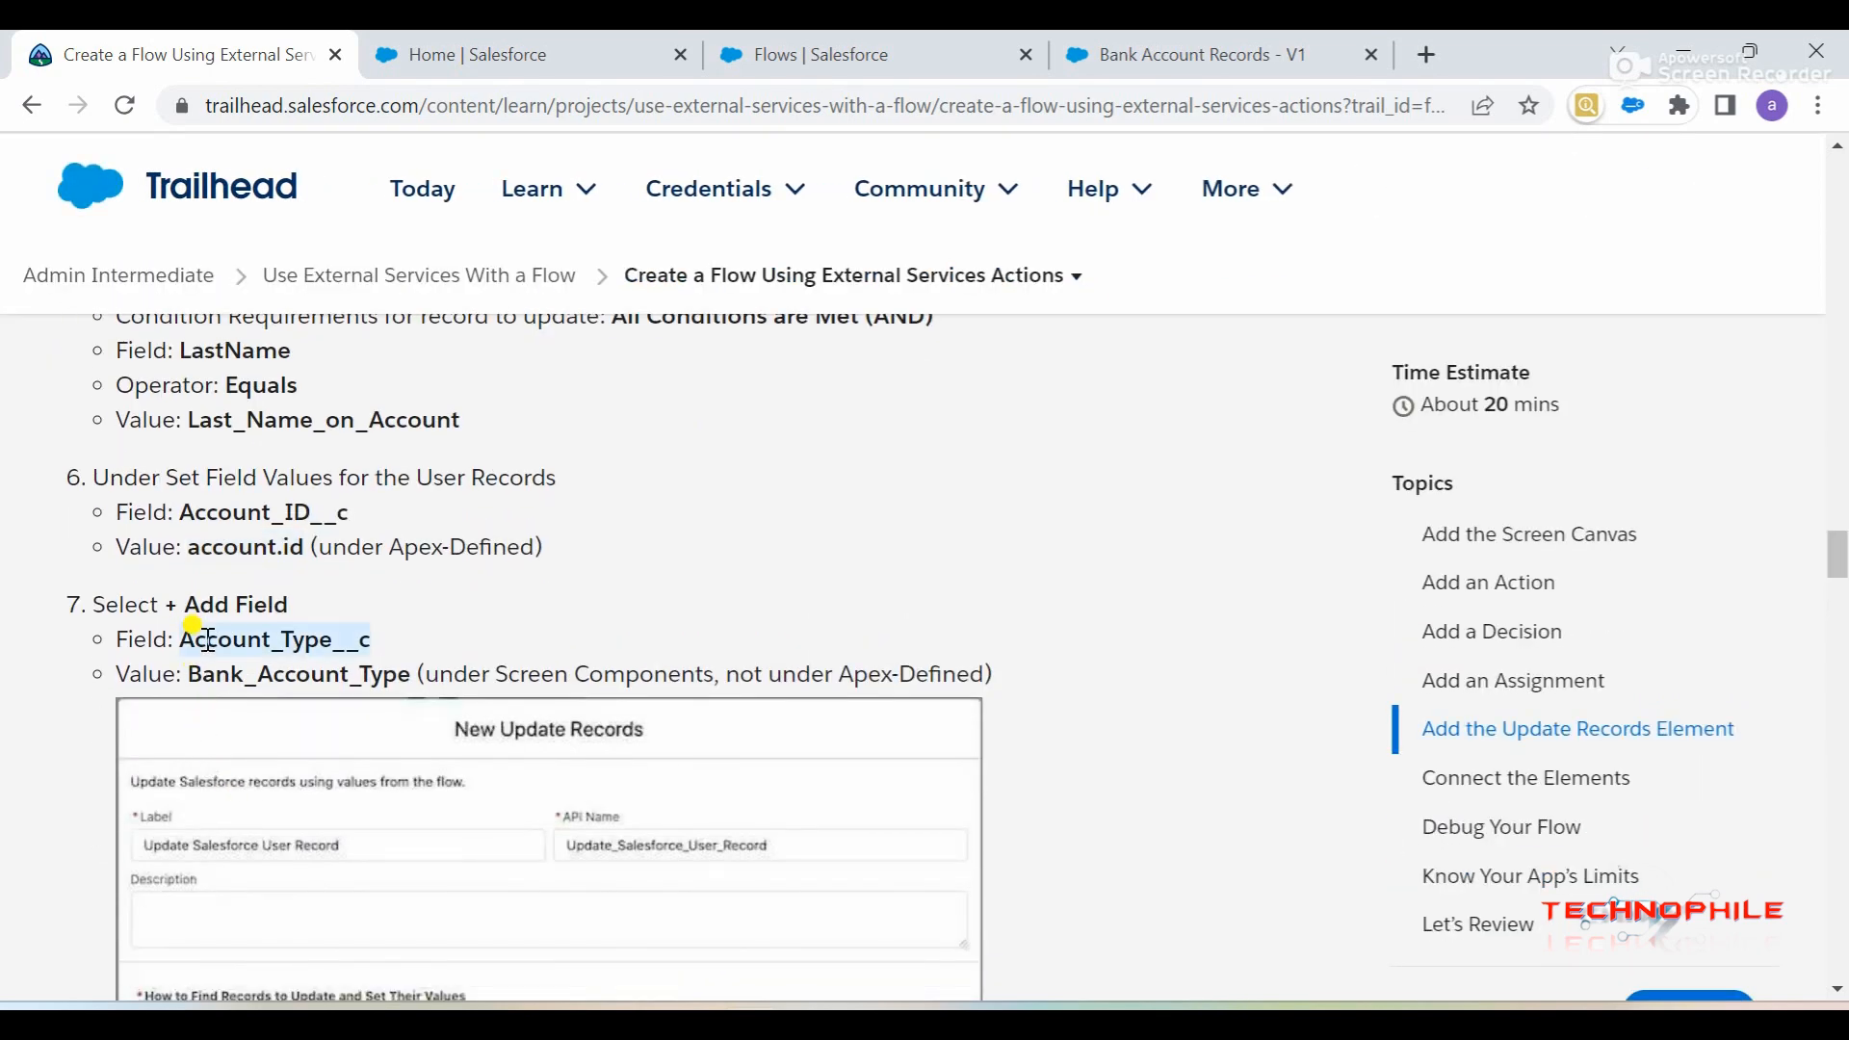
- Add a second field row to the User record values in the flow and set its field to Account_Type__c
left_click(1199, 48)
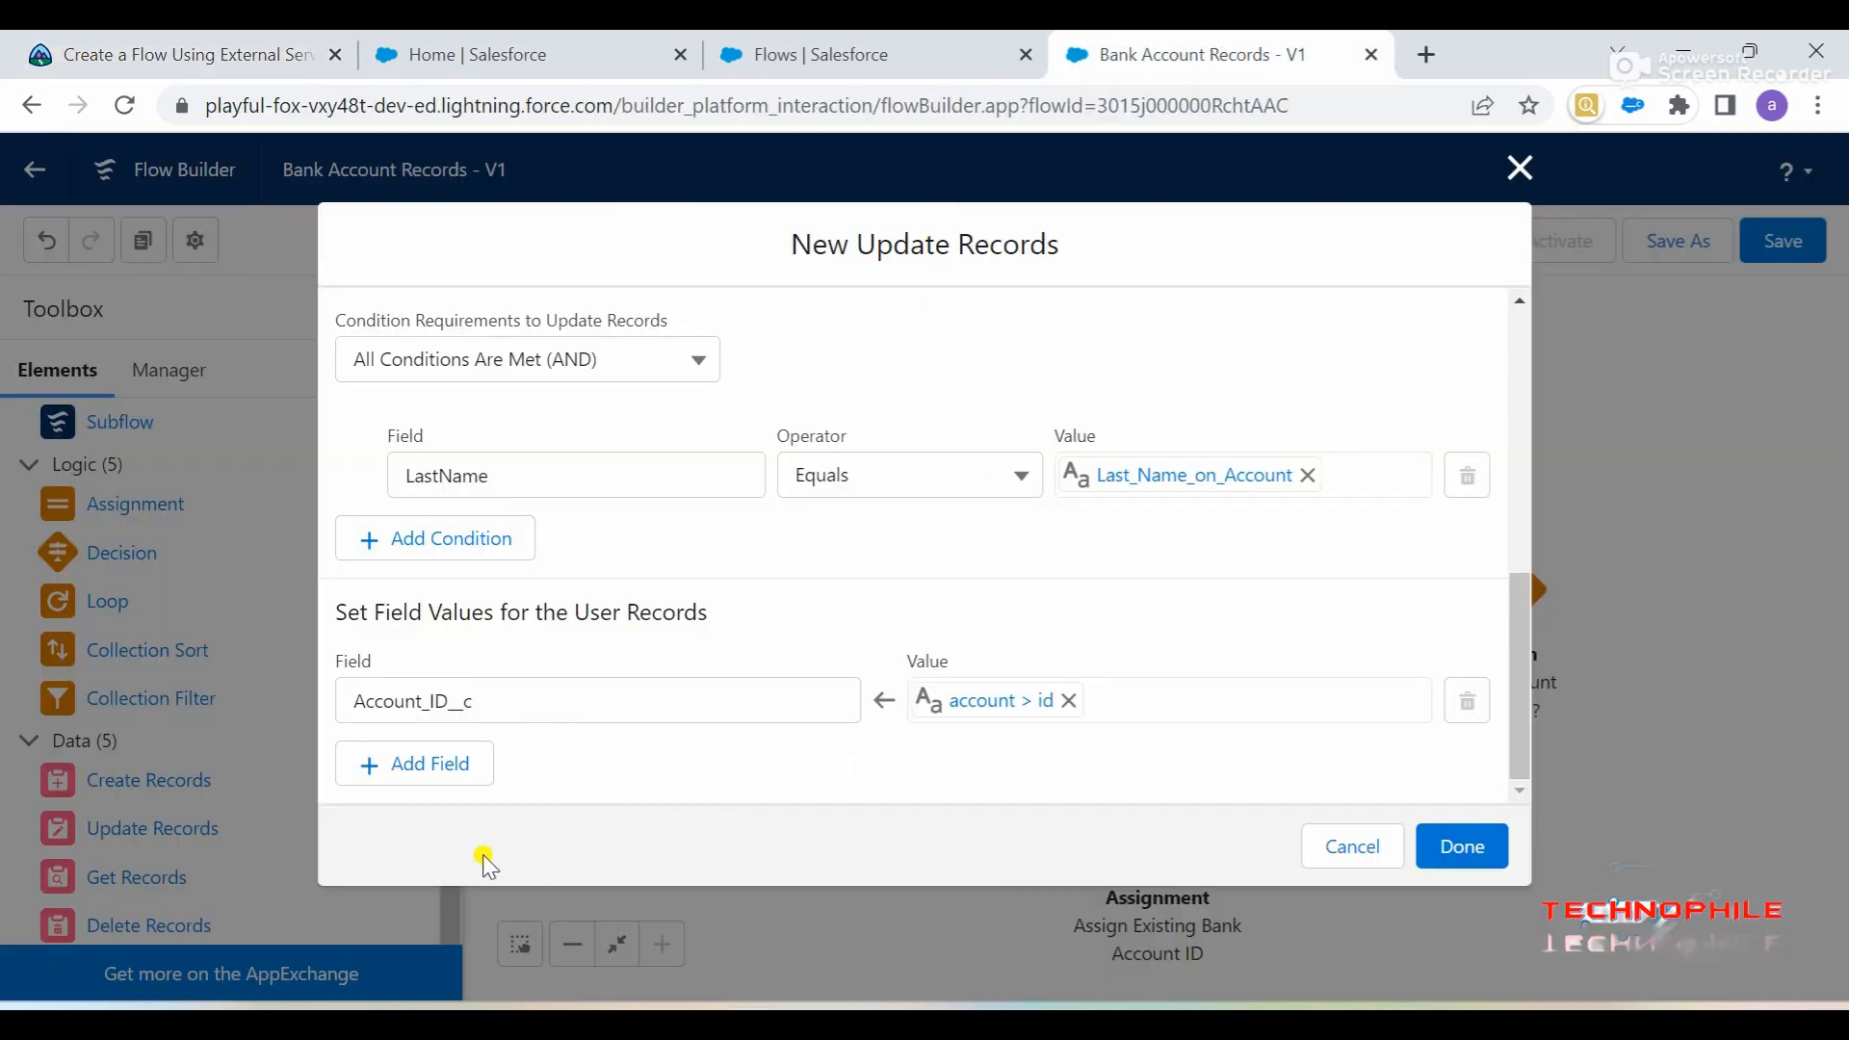
left_click(406, 766)
scroll(529, 768, "down", 1)
left_click(509, 700)
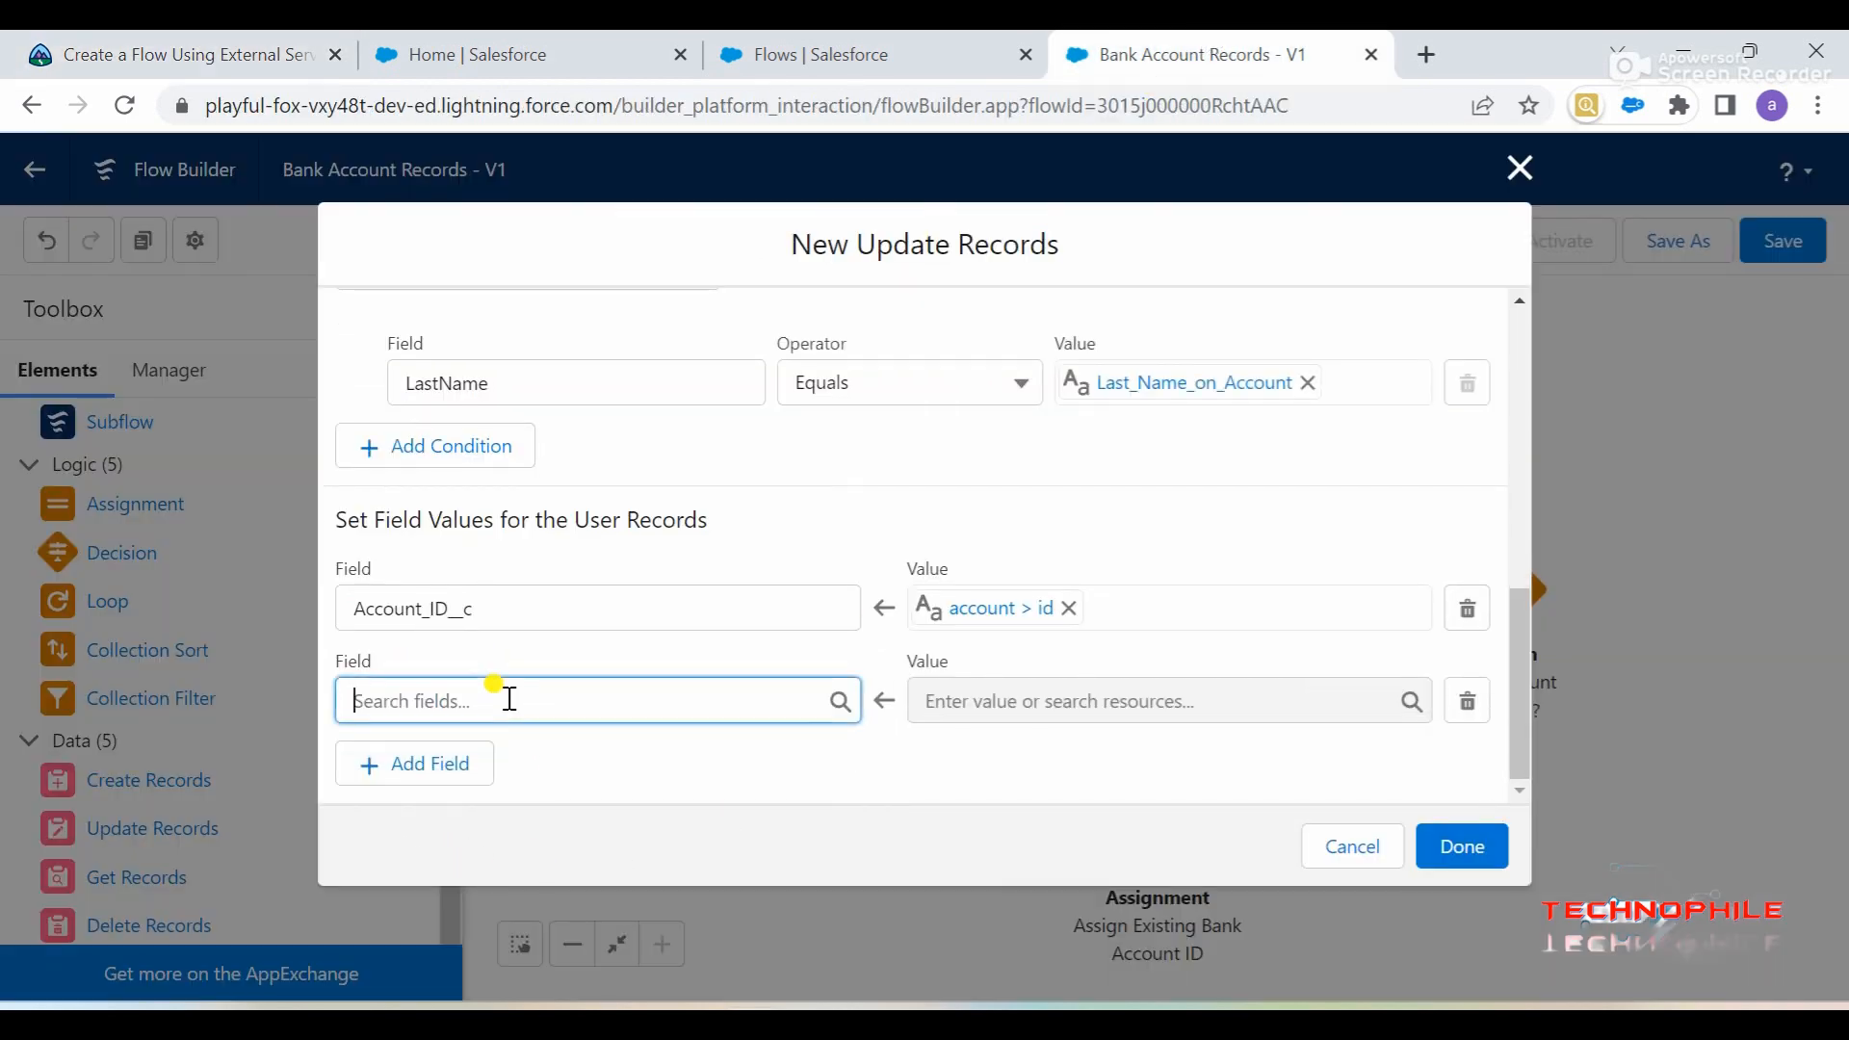
key("ctrl+v")
left_click(505, 640)
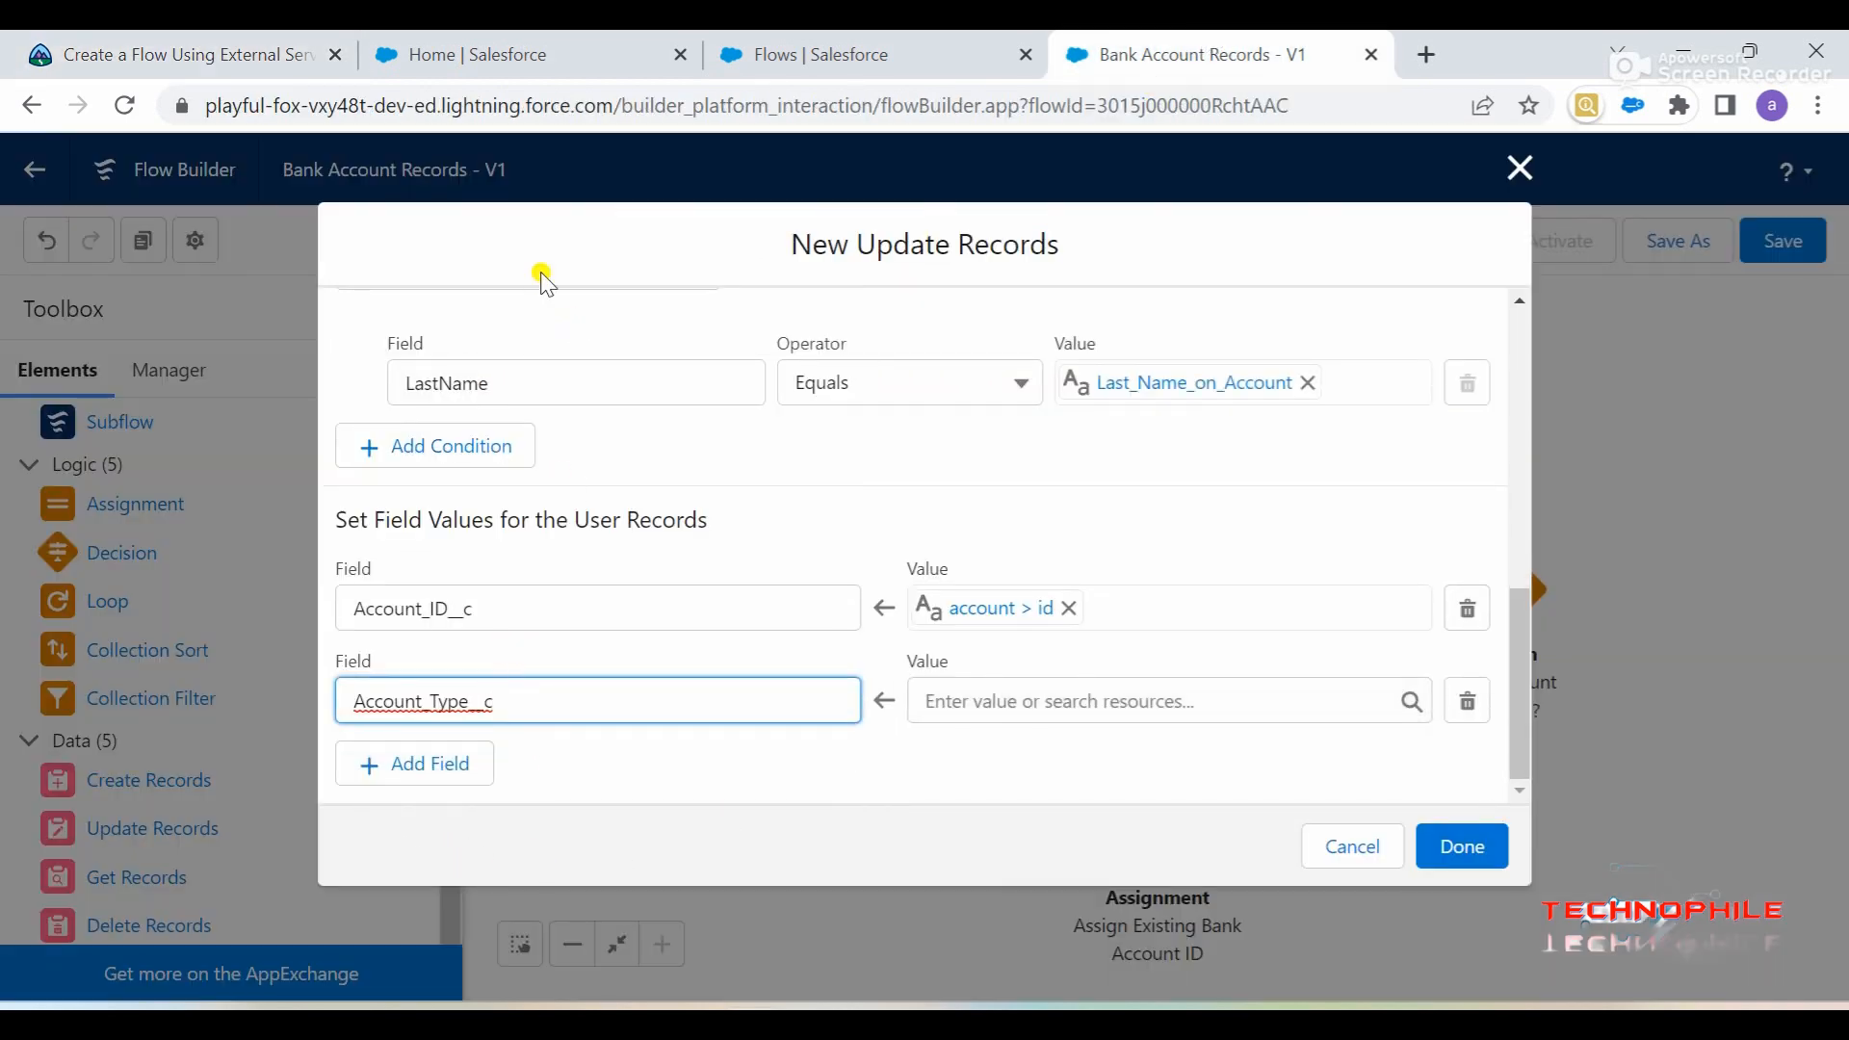
left_click(285, 54)
double_click(304, 674)
key("ctrl+c")
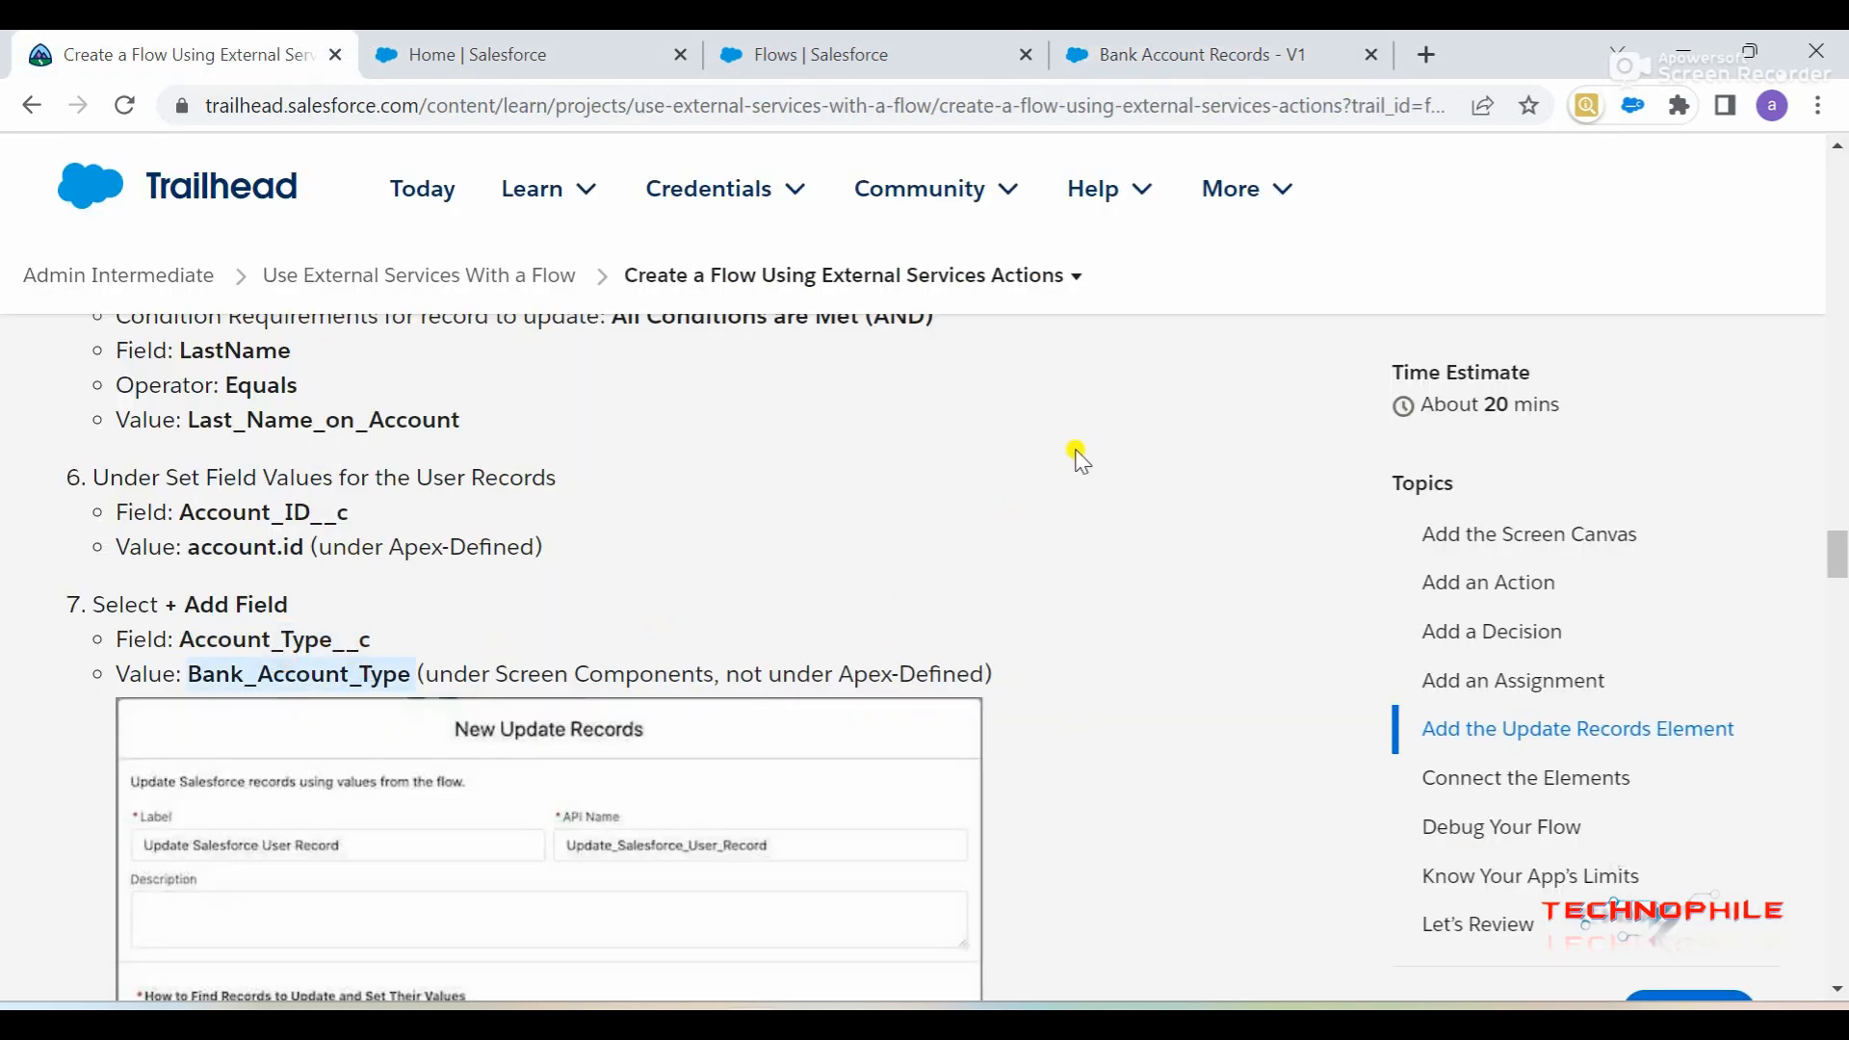
left_click(1221, 43)
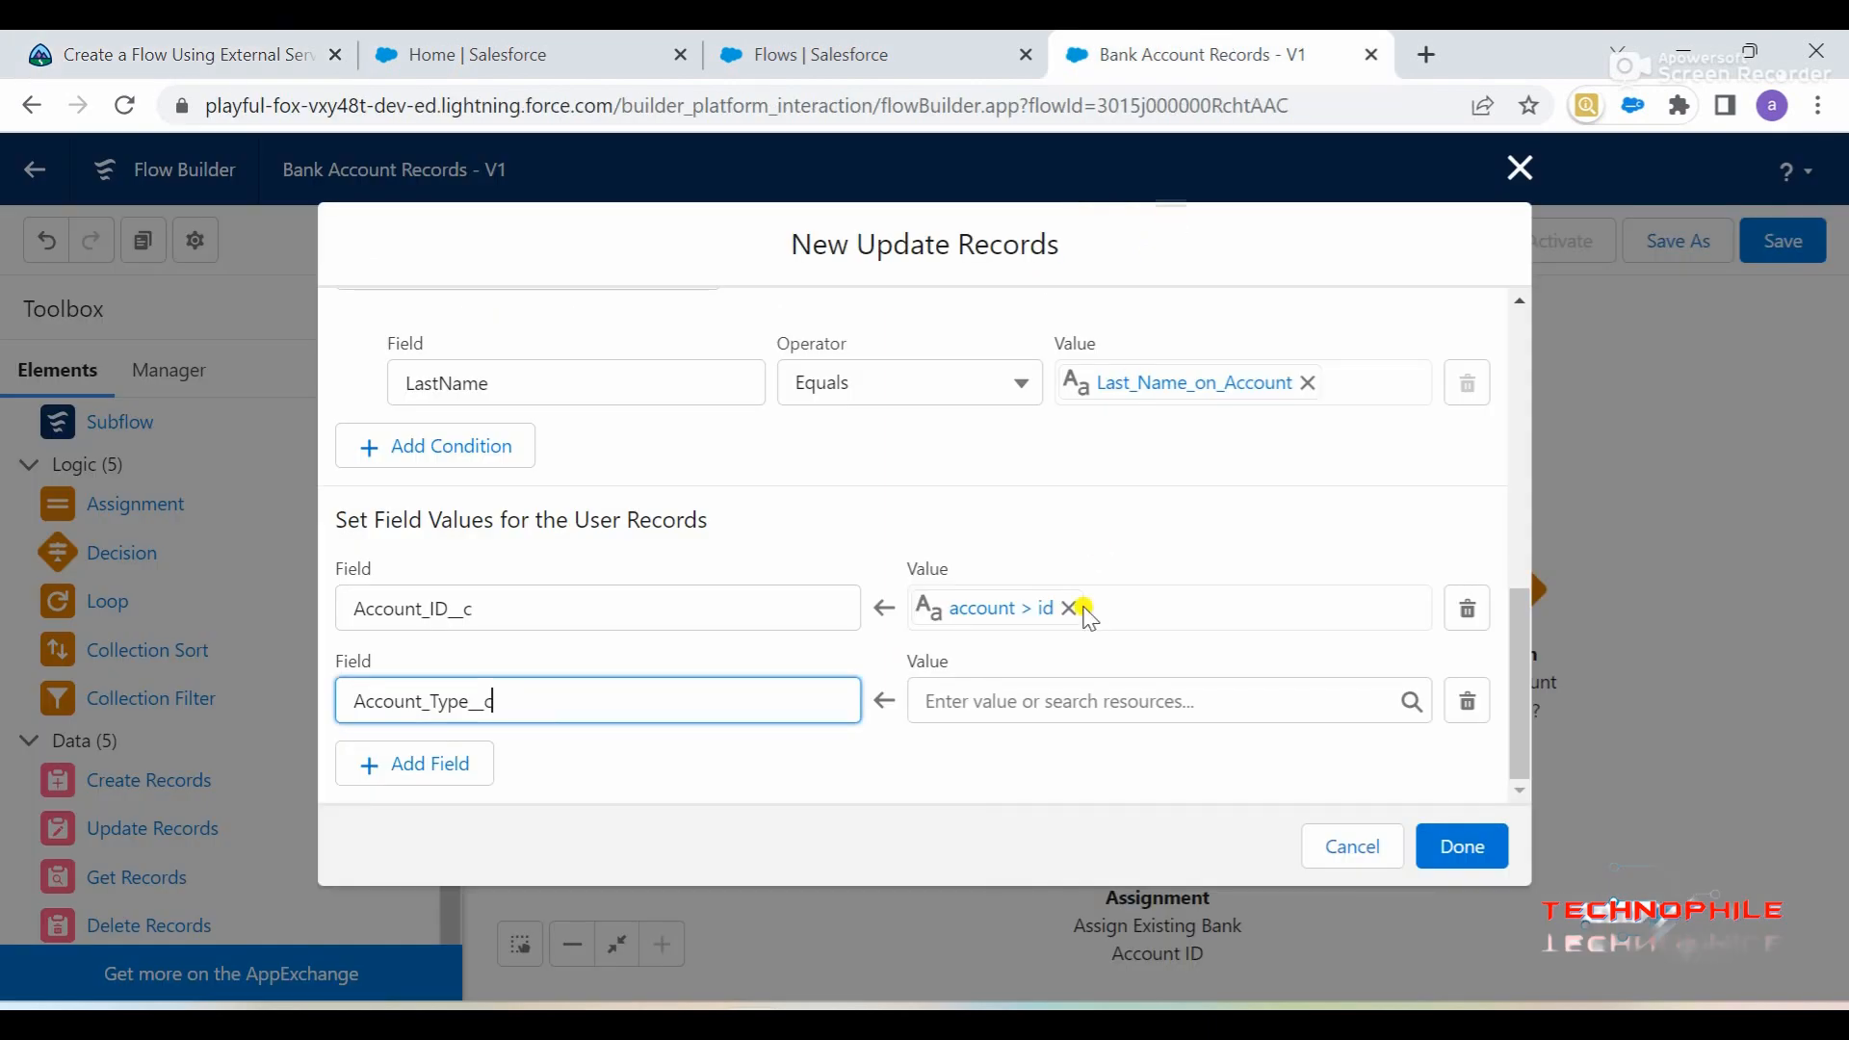
left_click(1065, 691)
key("ctrl+v")
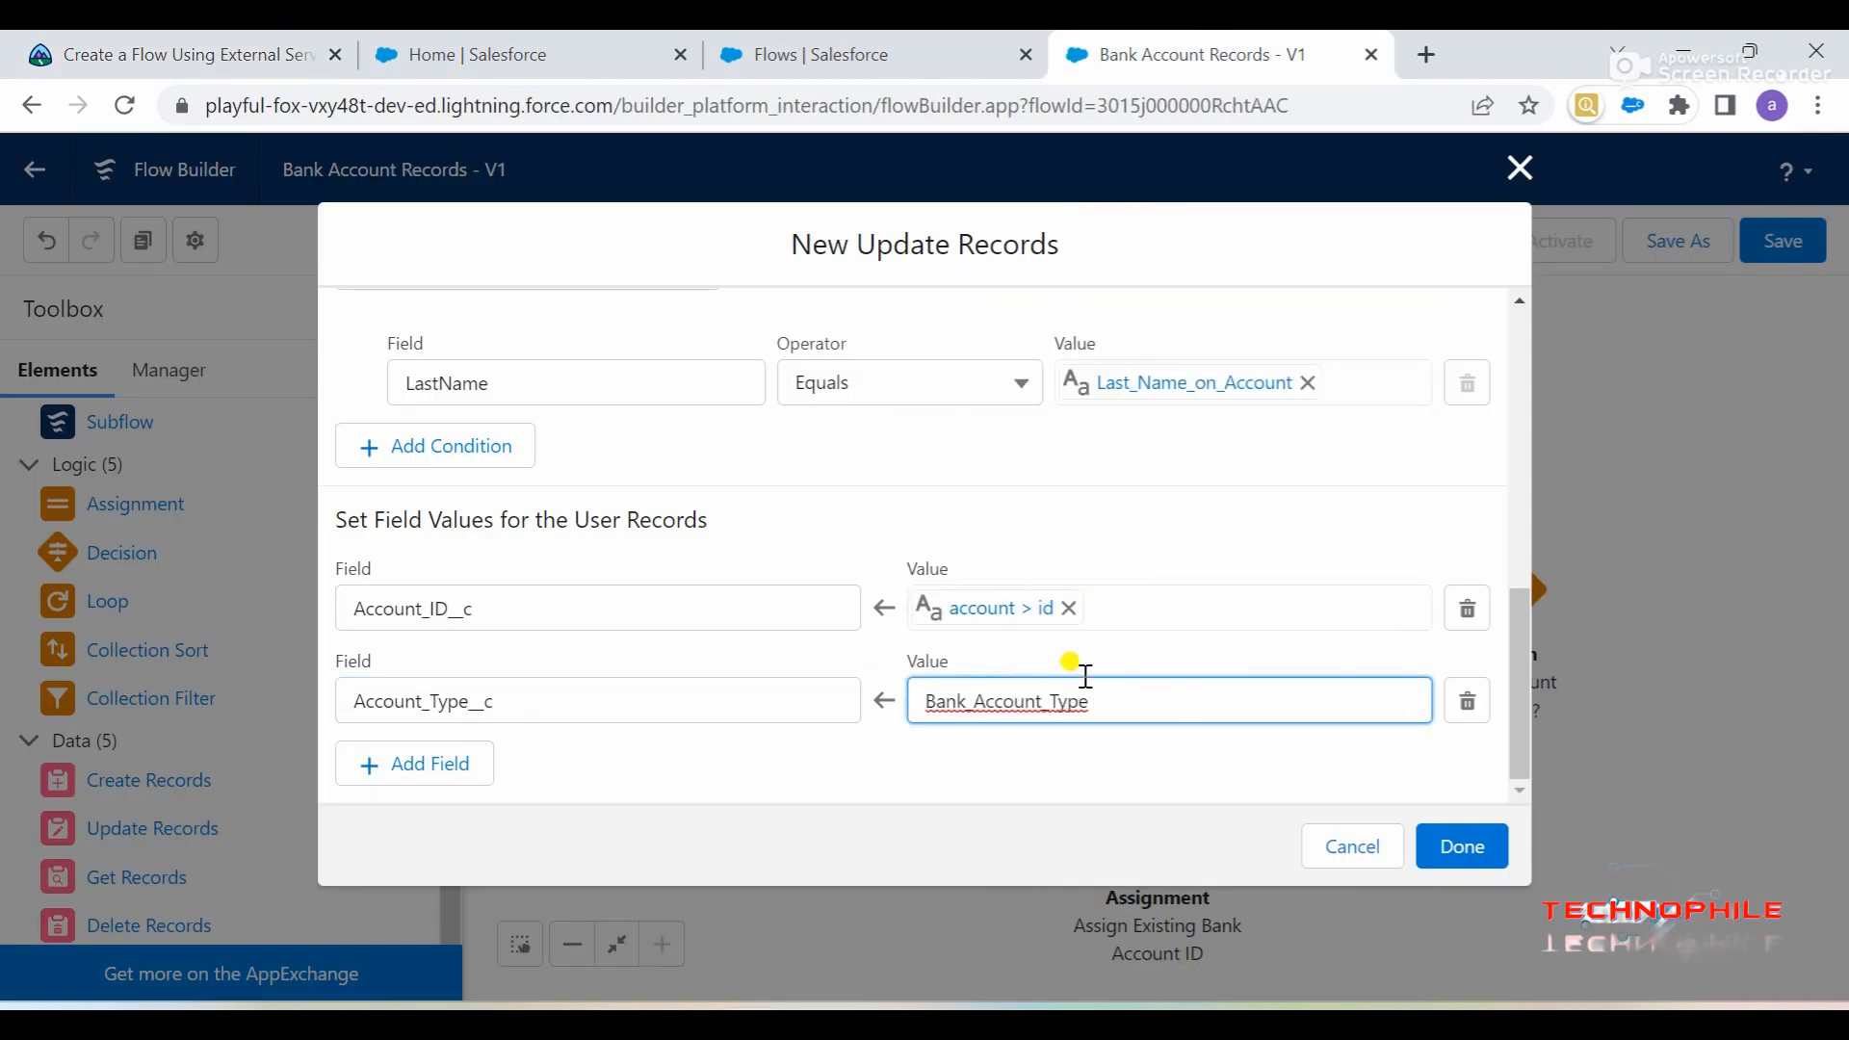
key("ctrl+z")
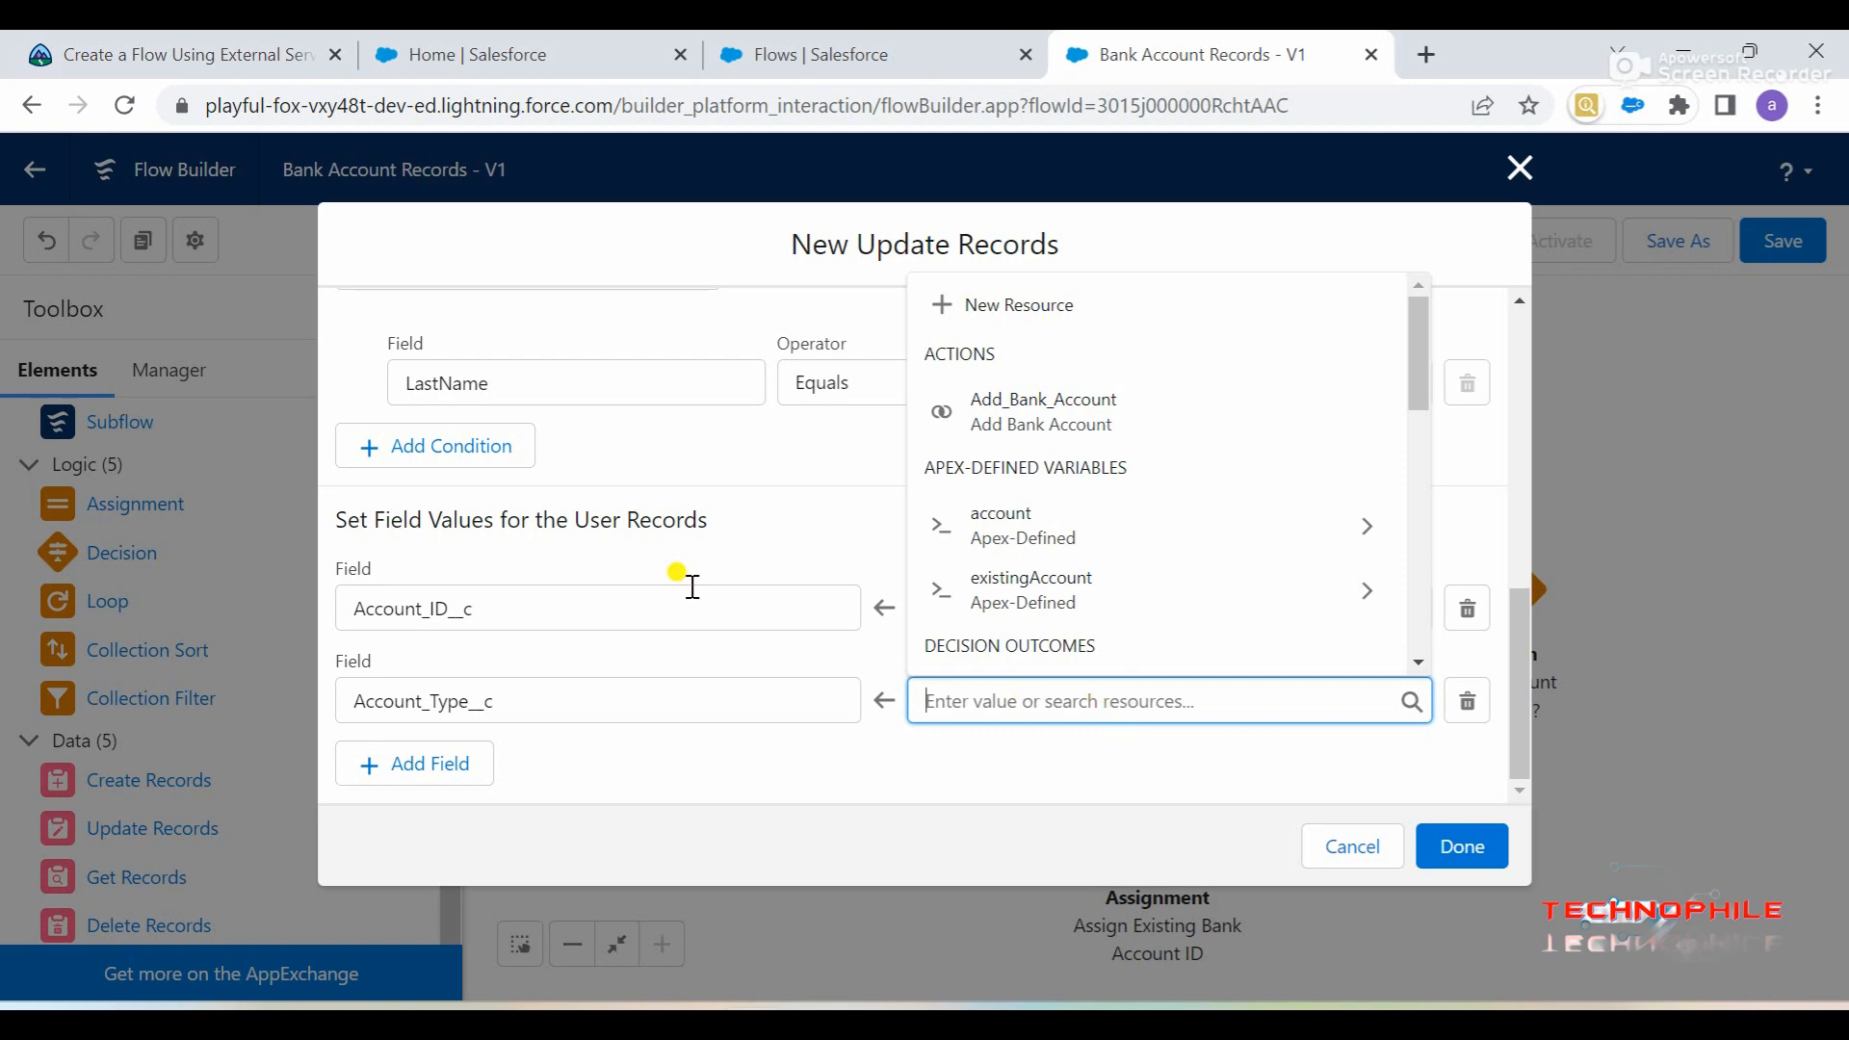
- Check the Account_Type__c value in Trailhead and set it to the Bank_Account_Type screen component in the flow
left_click(251, 48)
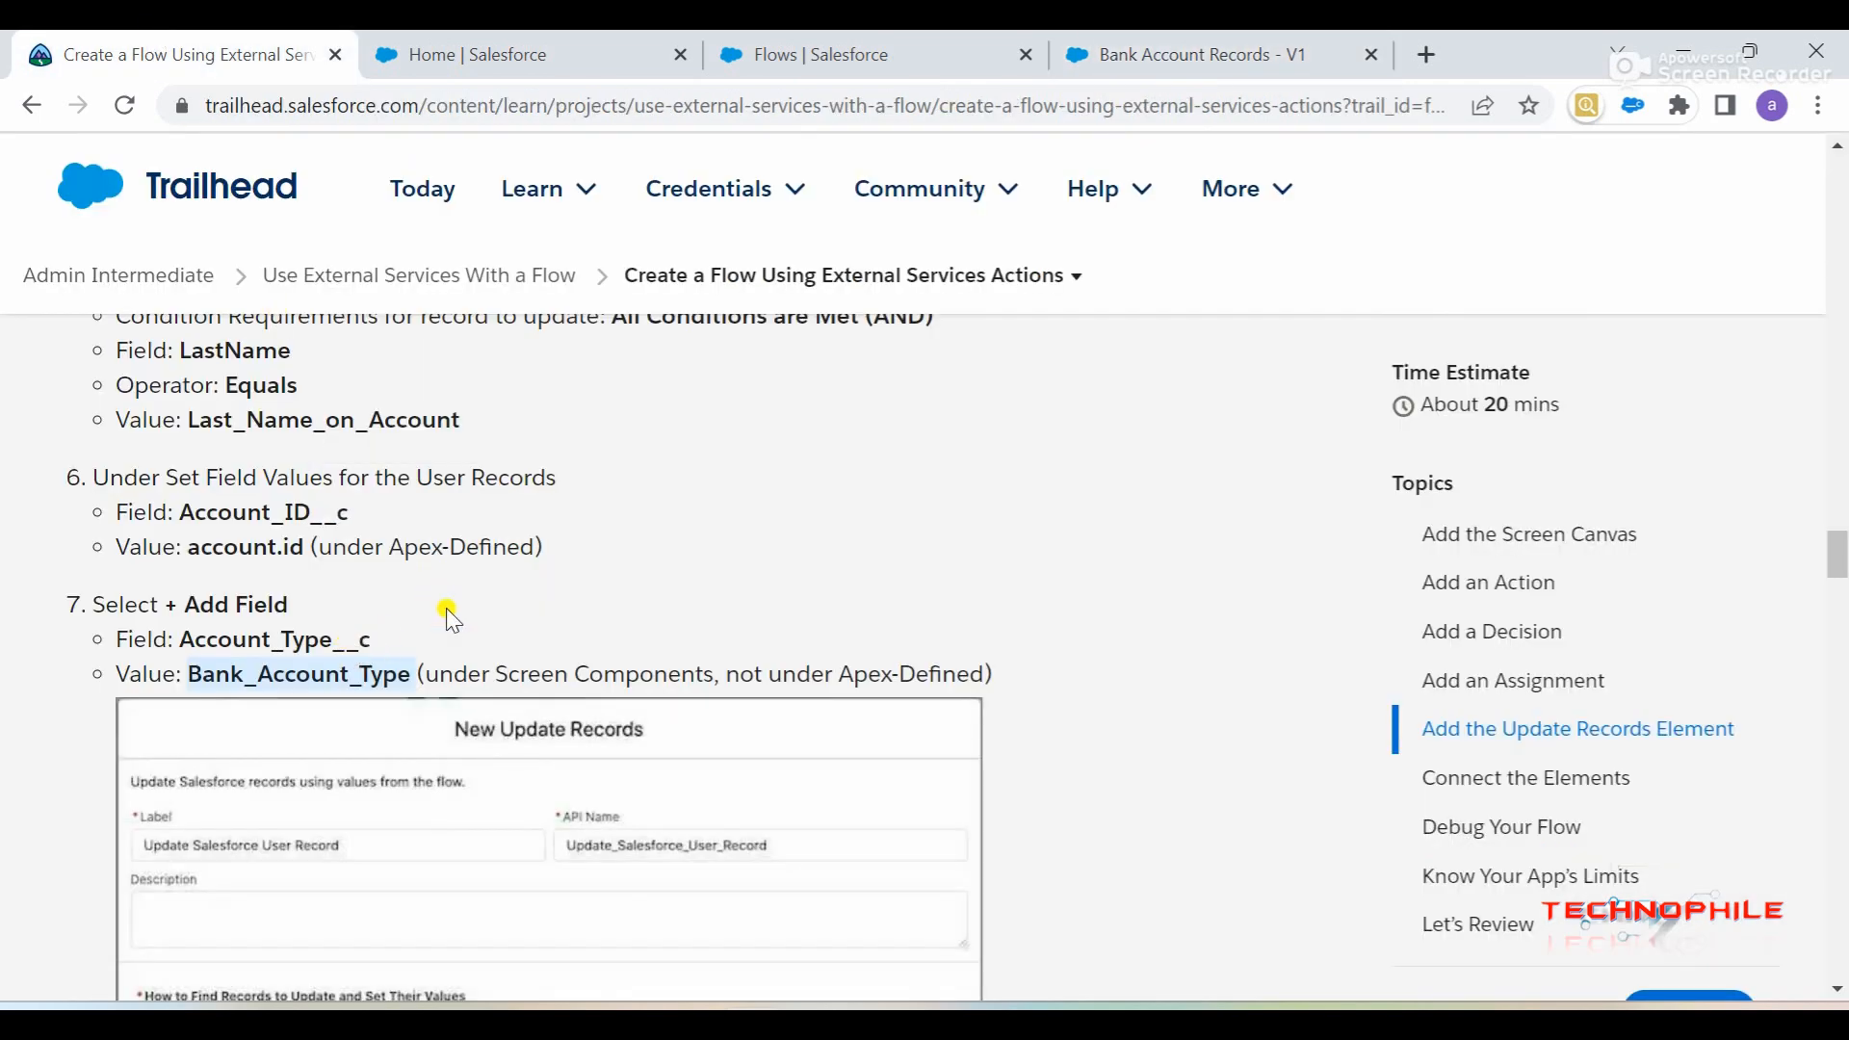
left_click(1201, 50)
type("bank")
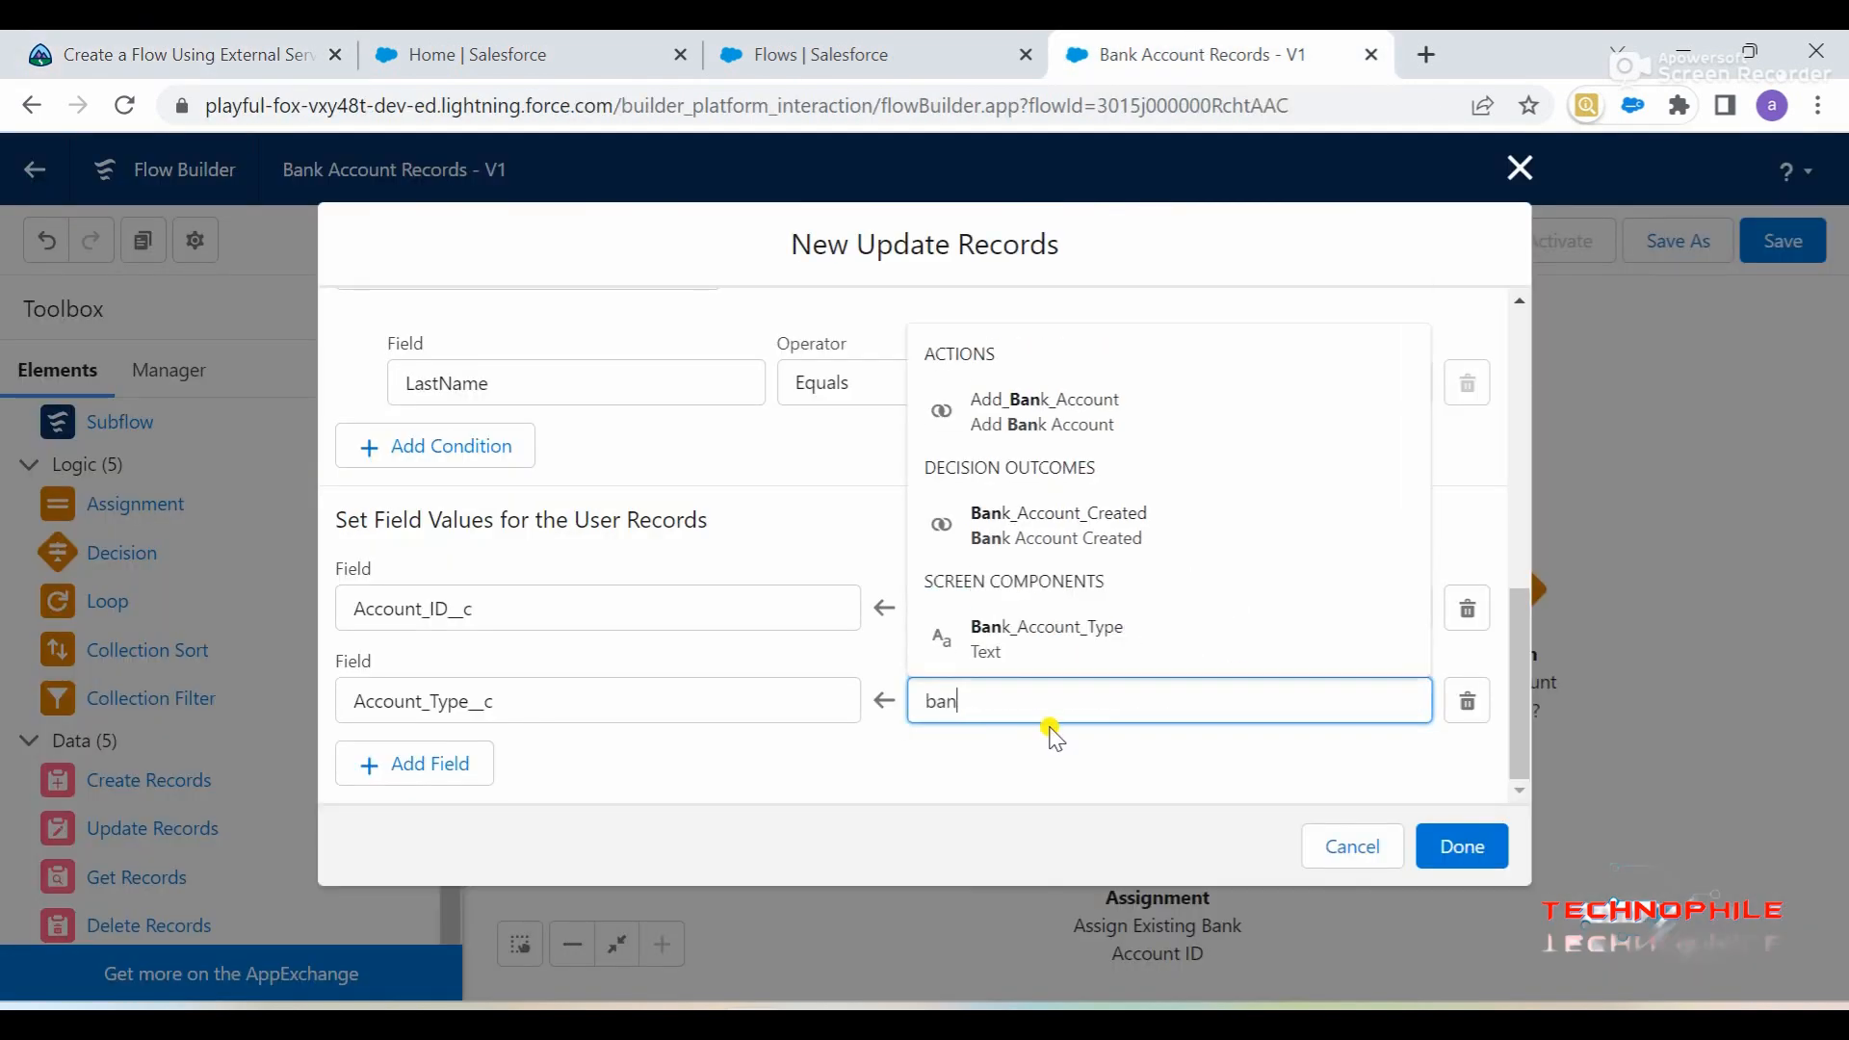
left_click(1039, 642)
left_click(1077, 776)
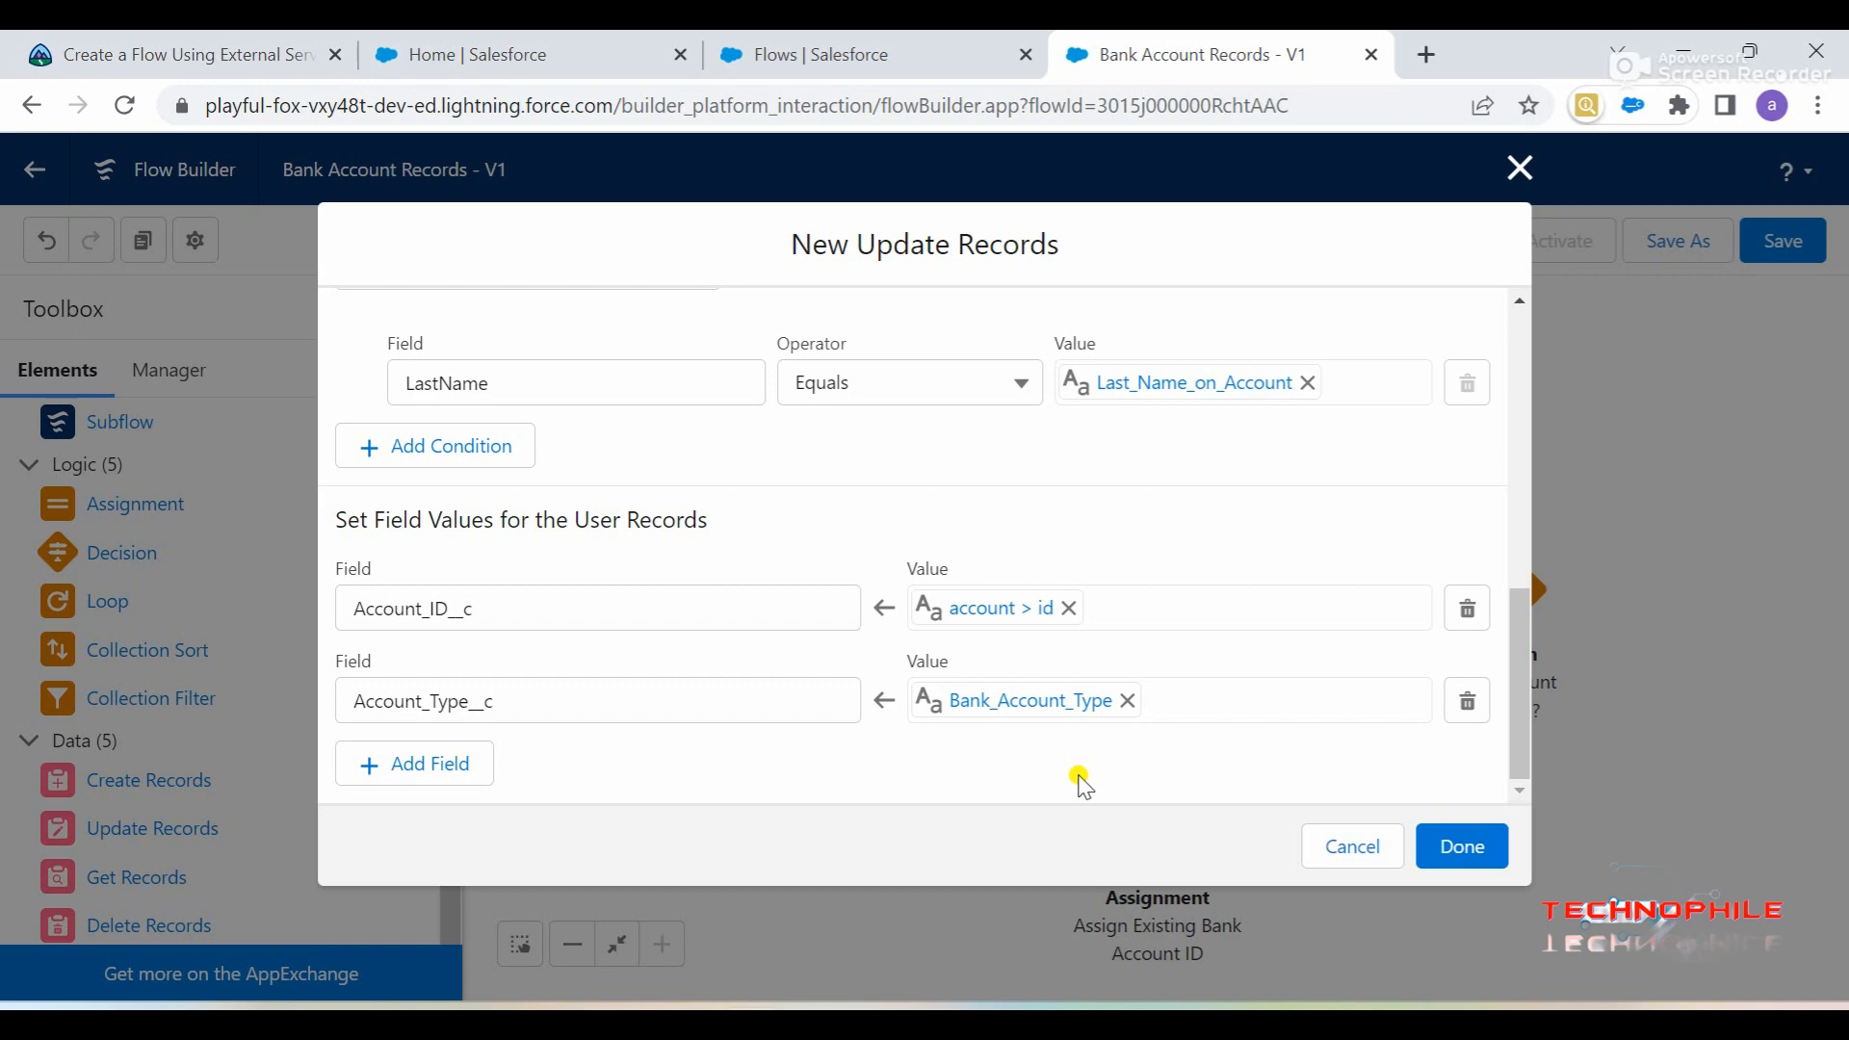
- Compare the settings with Trailhead's example, finish the Update Records element, and move the Assign Existing Bank Account ID element beside it
key("ctrl+1")
scroll(522, 714, "down", 8)
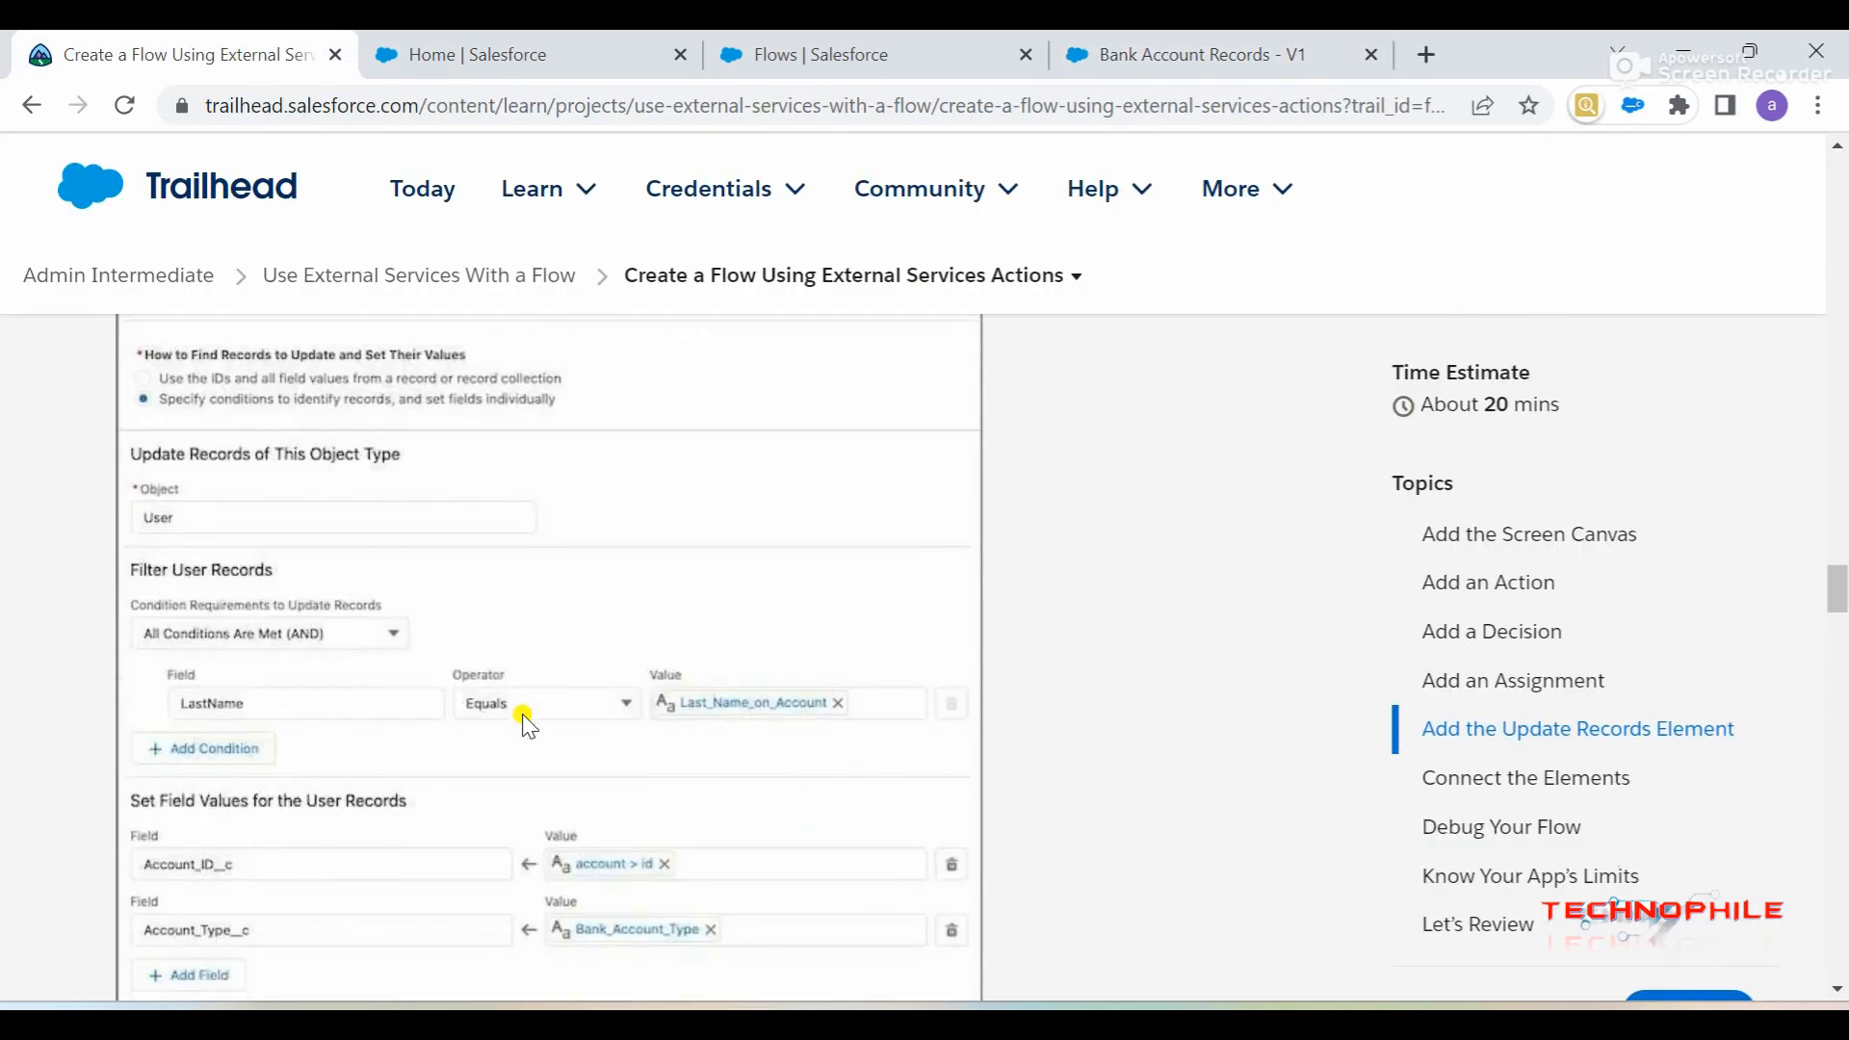
scroll(525, 720, "down", 7)
scroll(525, 720, "down", 2)
left_click(1146, 54)
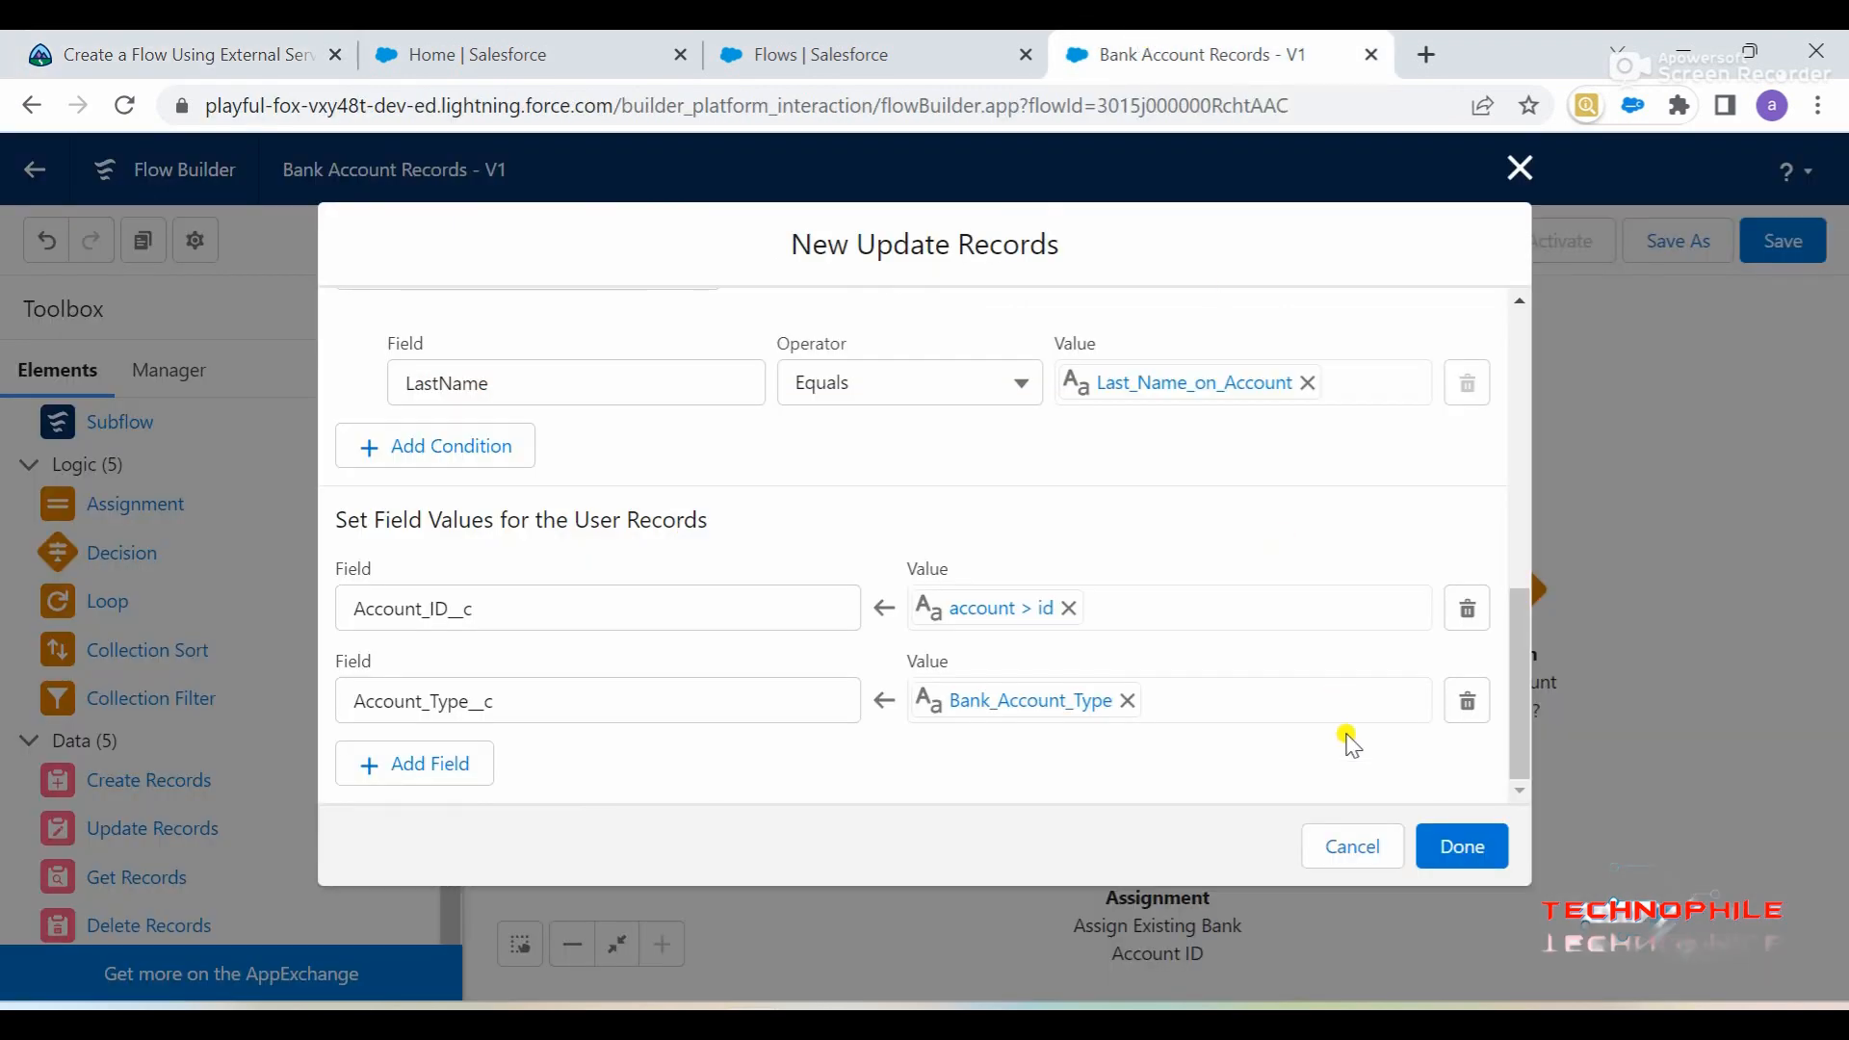
left_click(1456, 847)
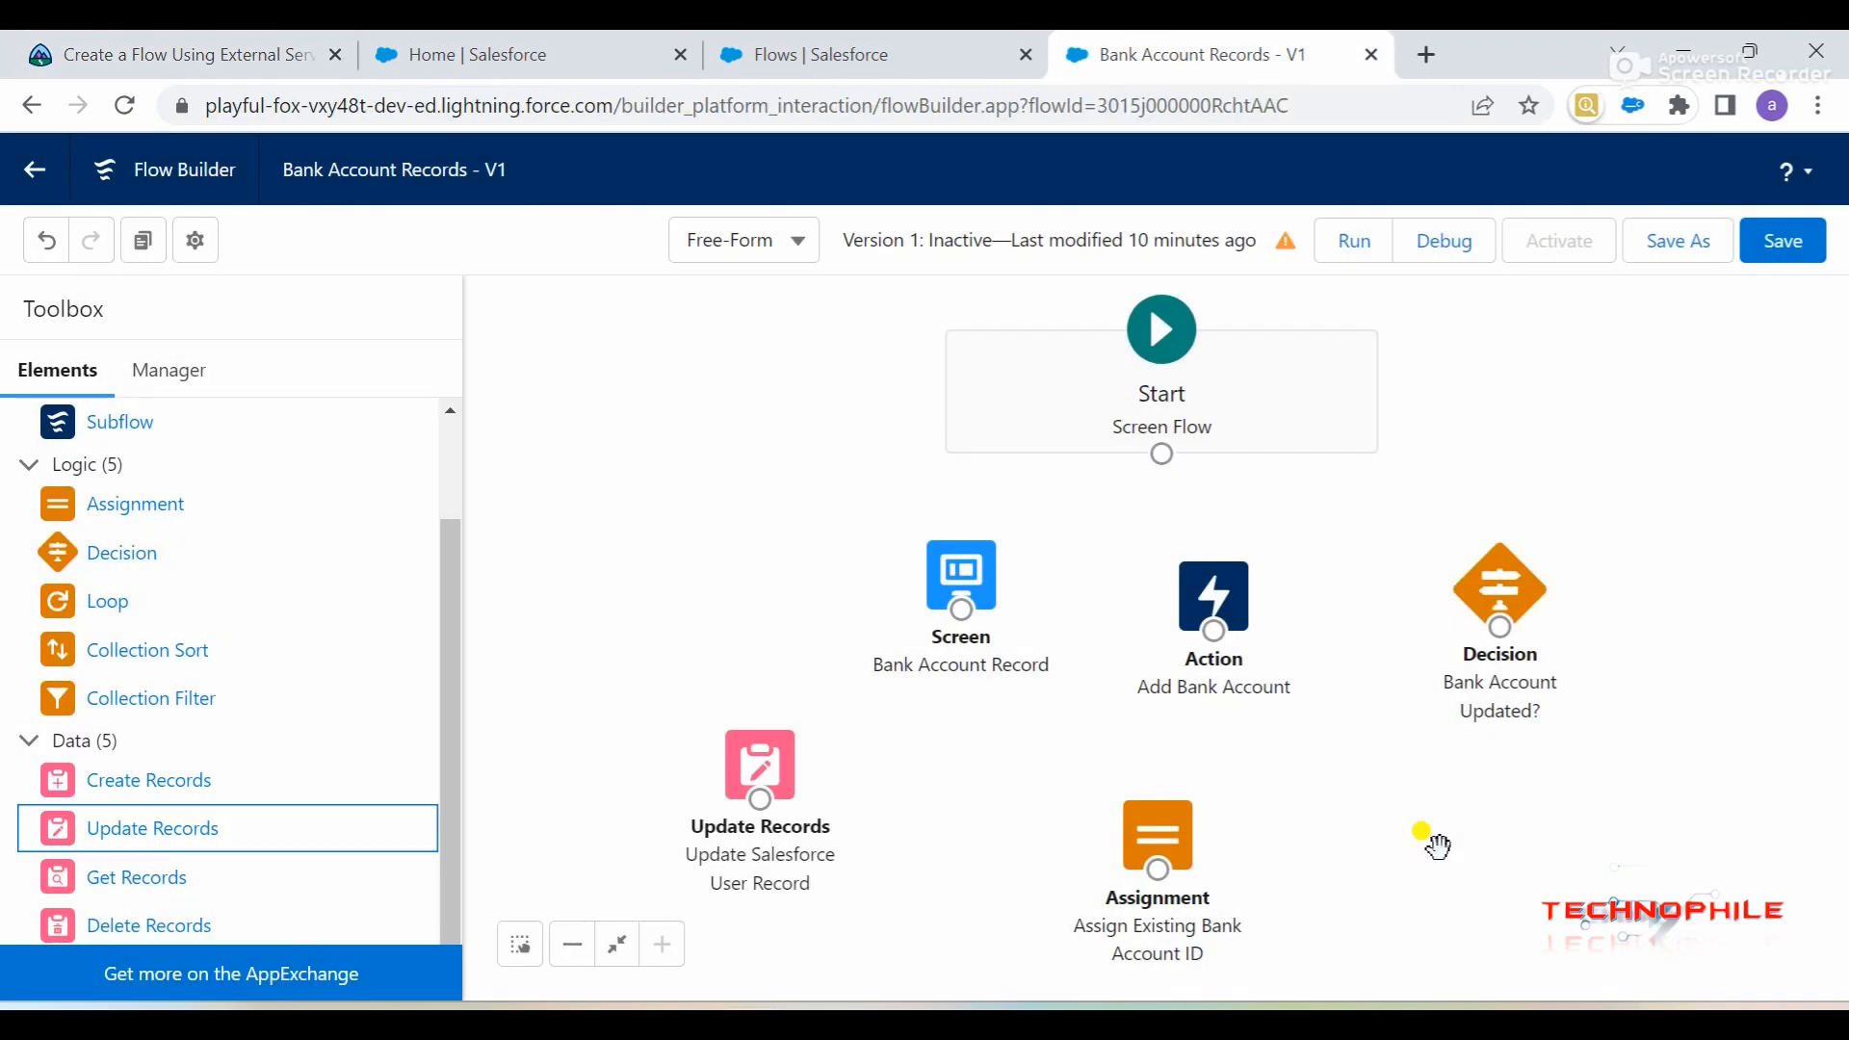
left_click_drag(1171, 841, 972, 796)
left_click(1069, 736)
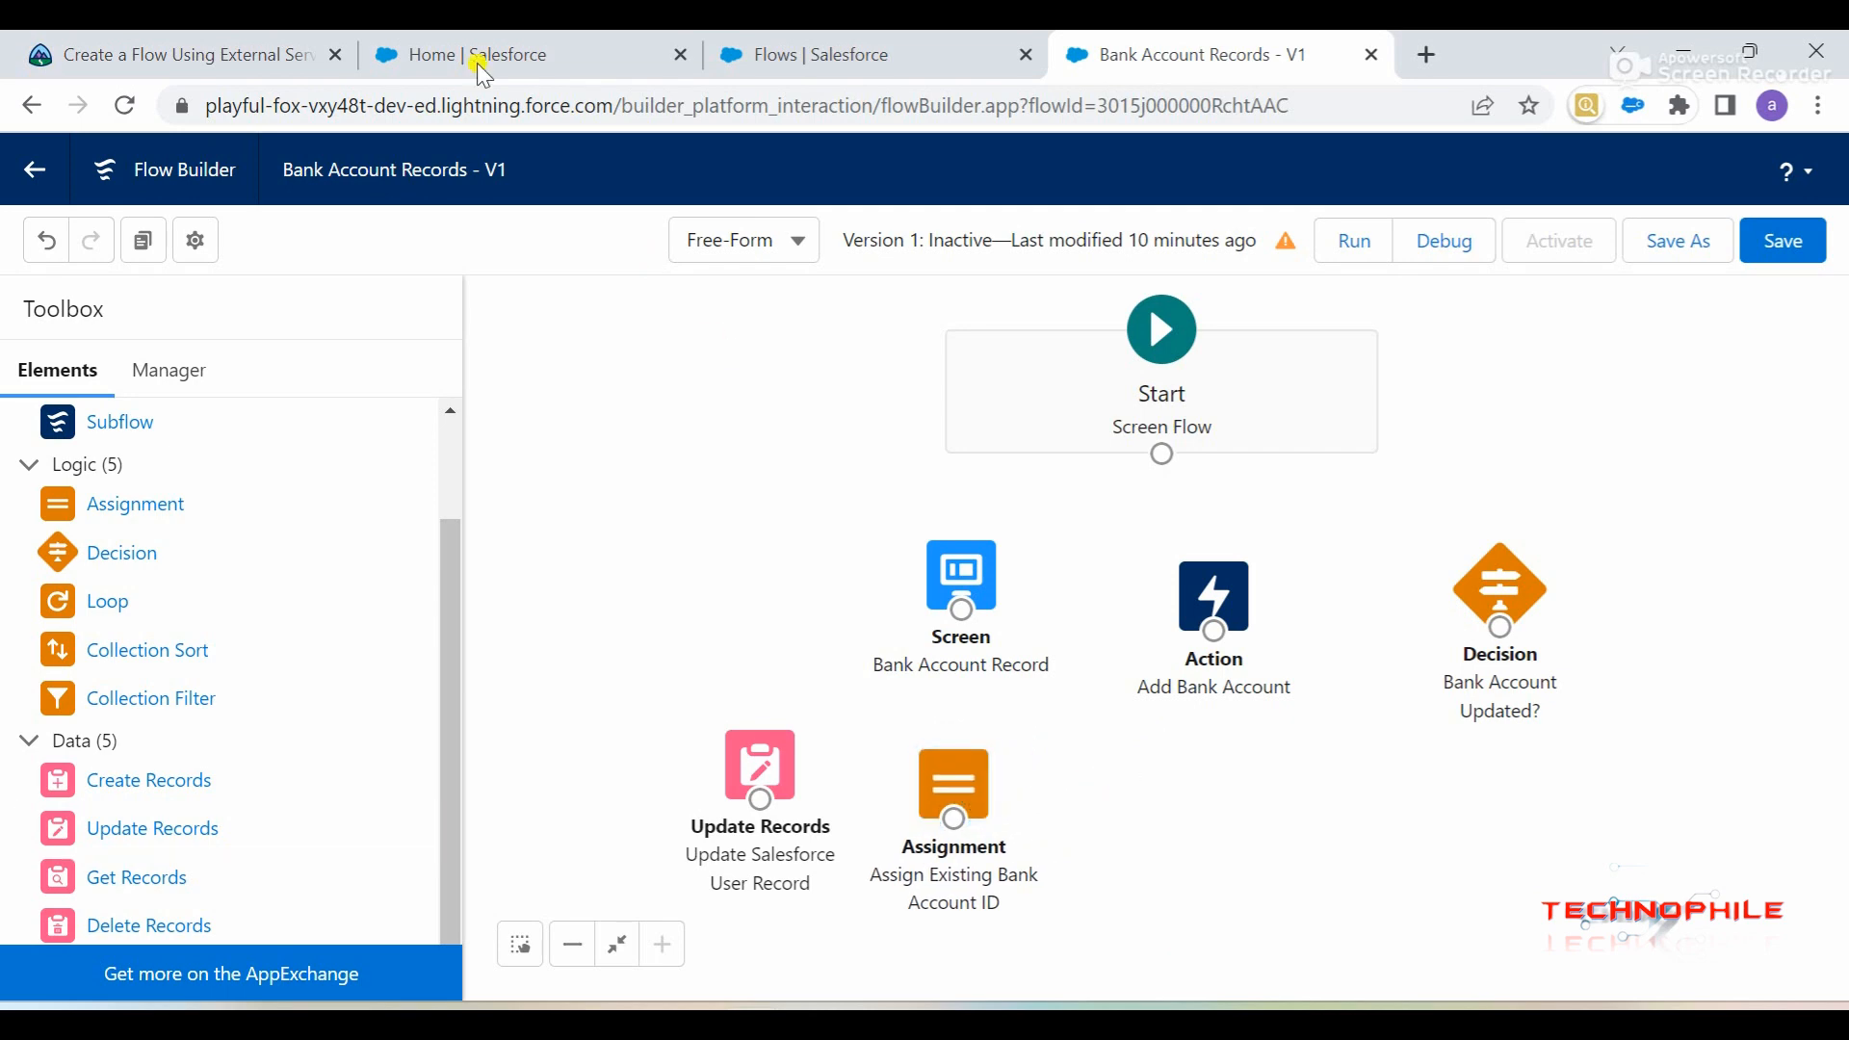
- Read Trailhead's instructions for creating two record variables and start a new resource in the Bank Account Records flow
left_click(192, 53)
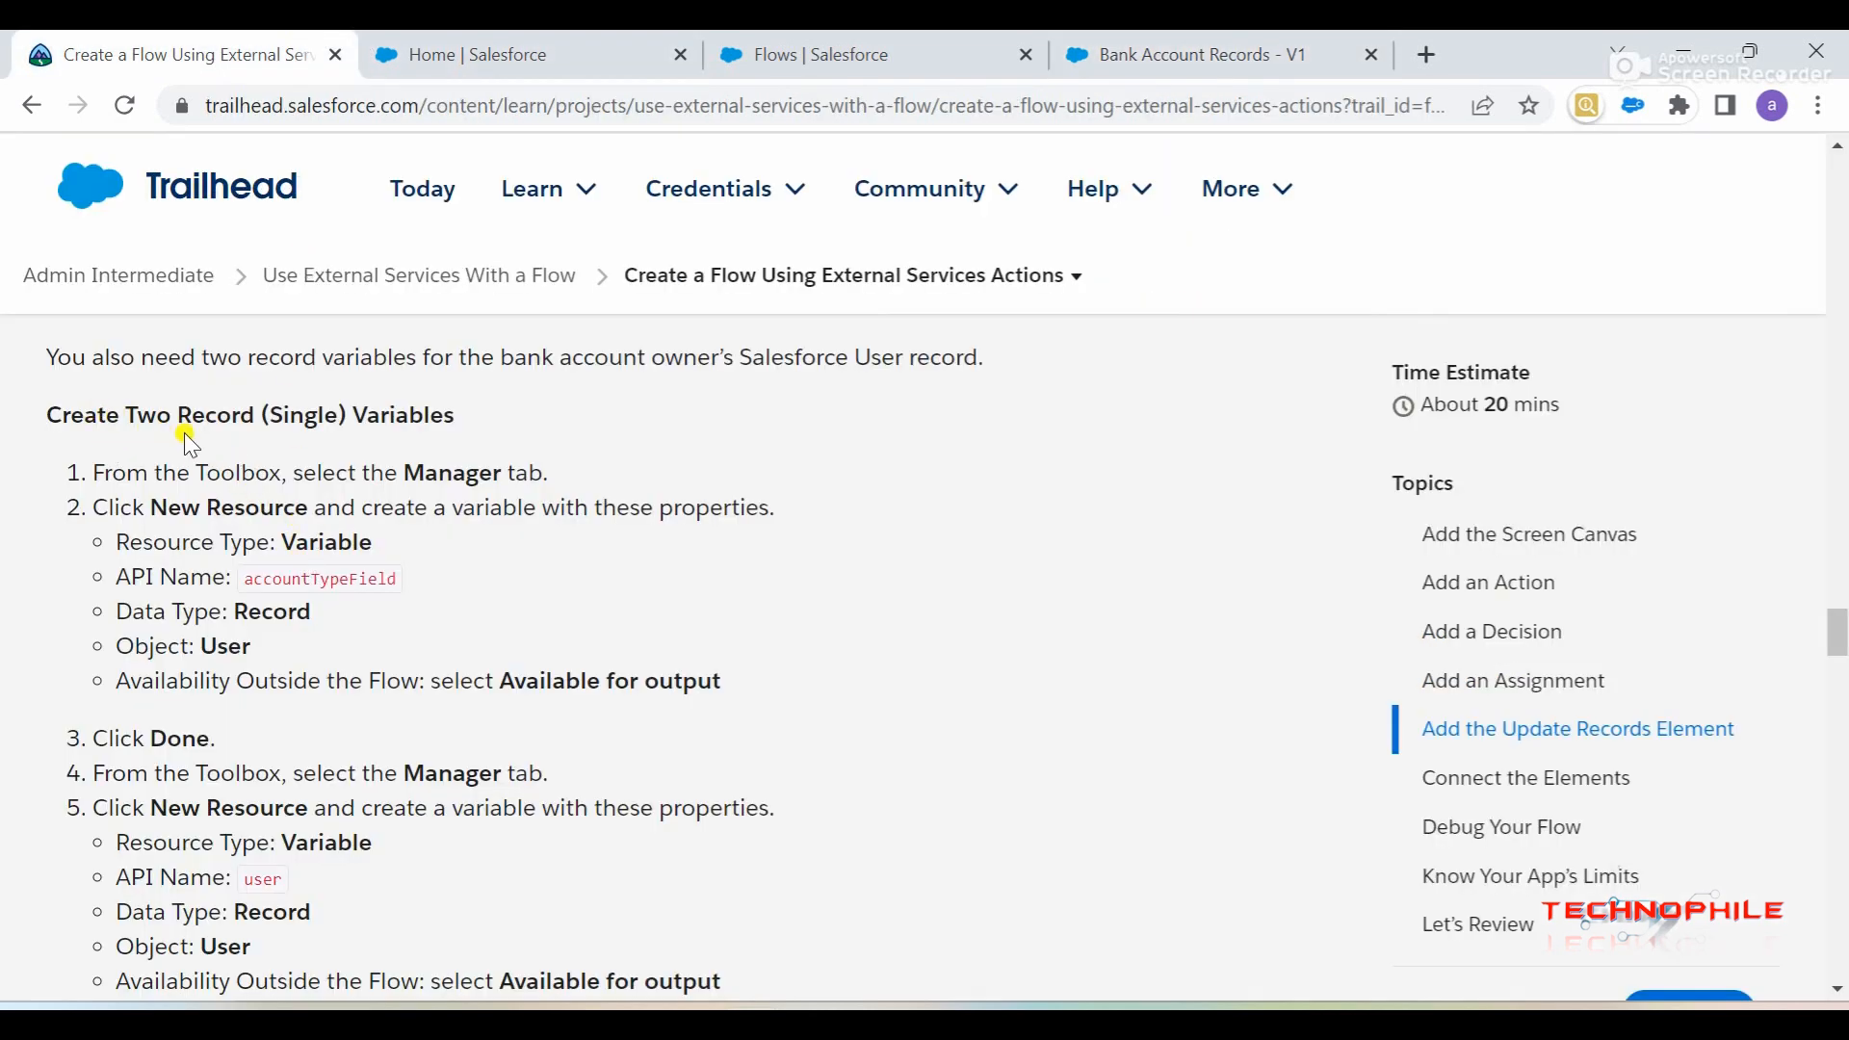
scroll(405, 449, "down", 1)
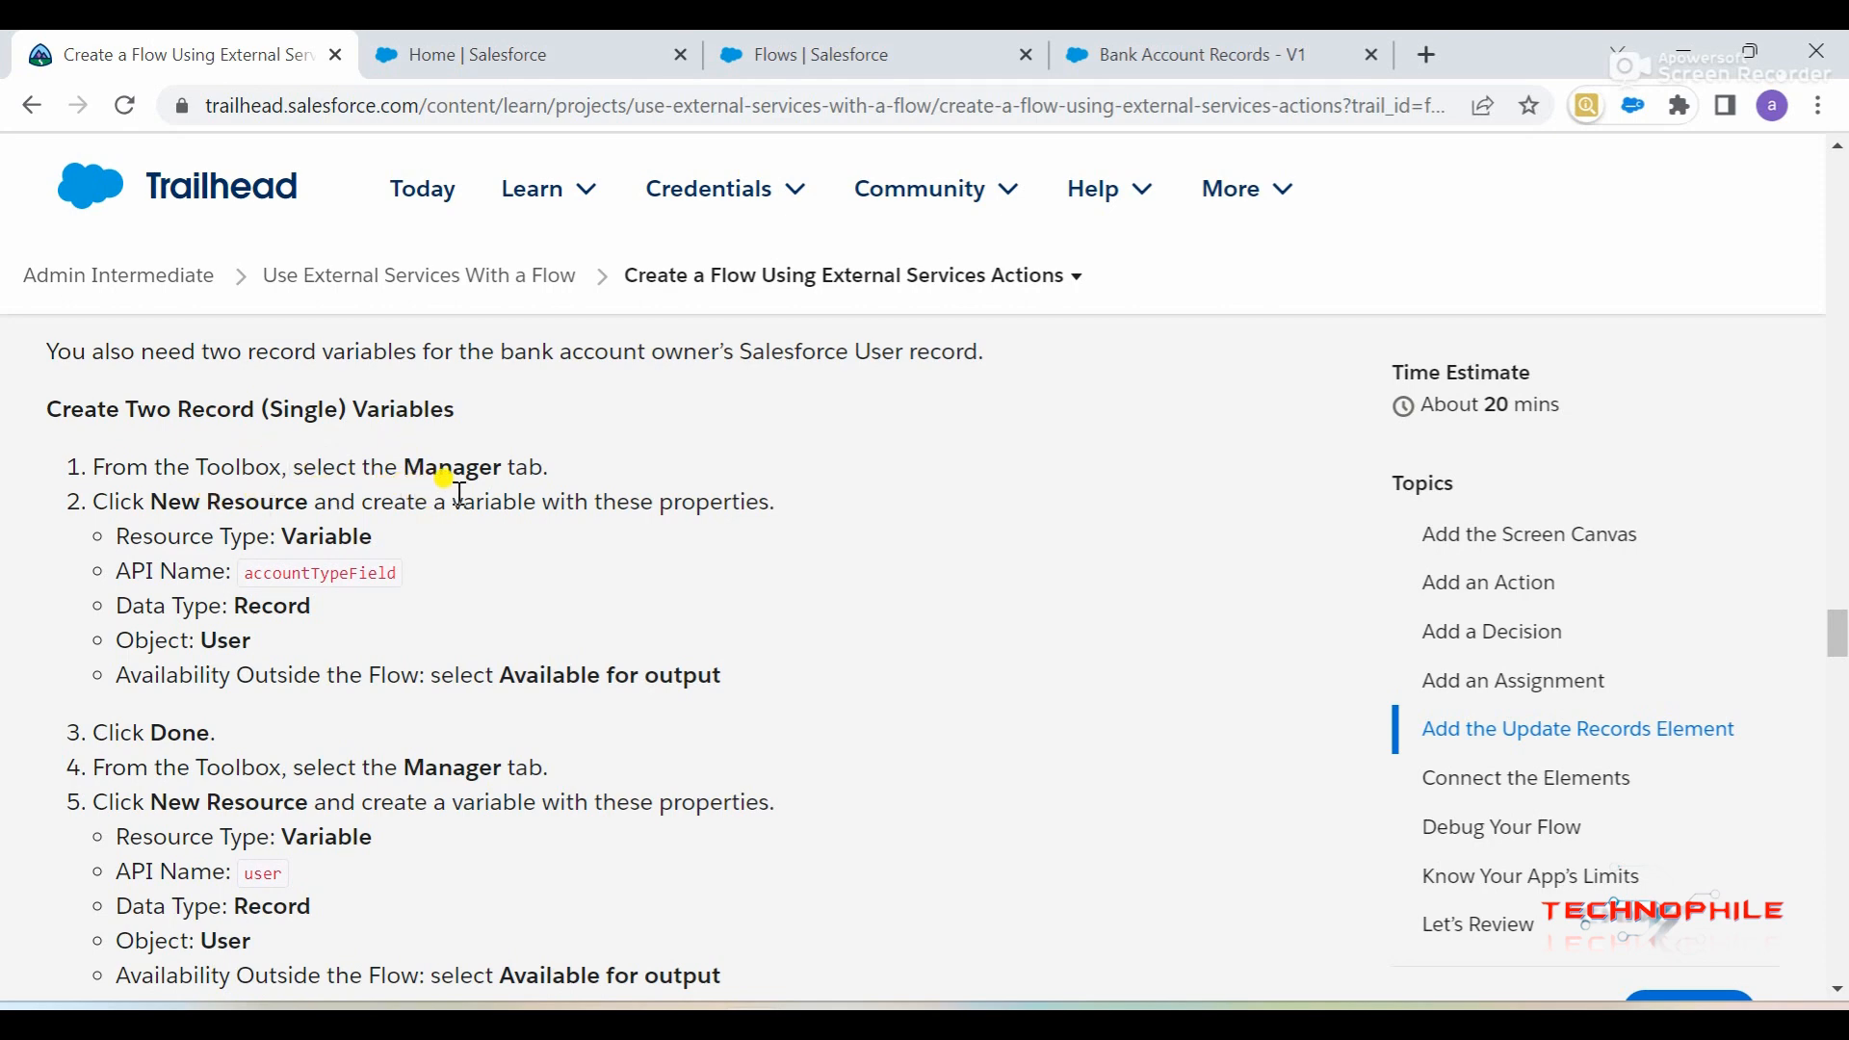
left_click(1098, 38)
left_click(169, 371)
left_click(183, 436)
type("new")
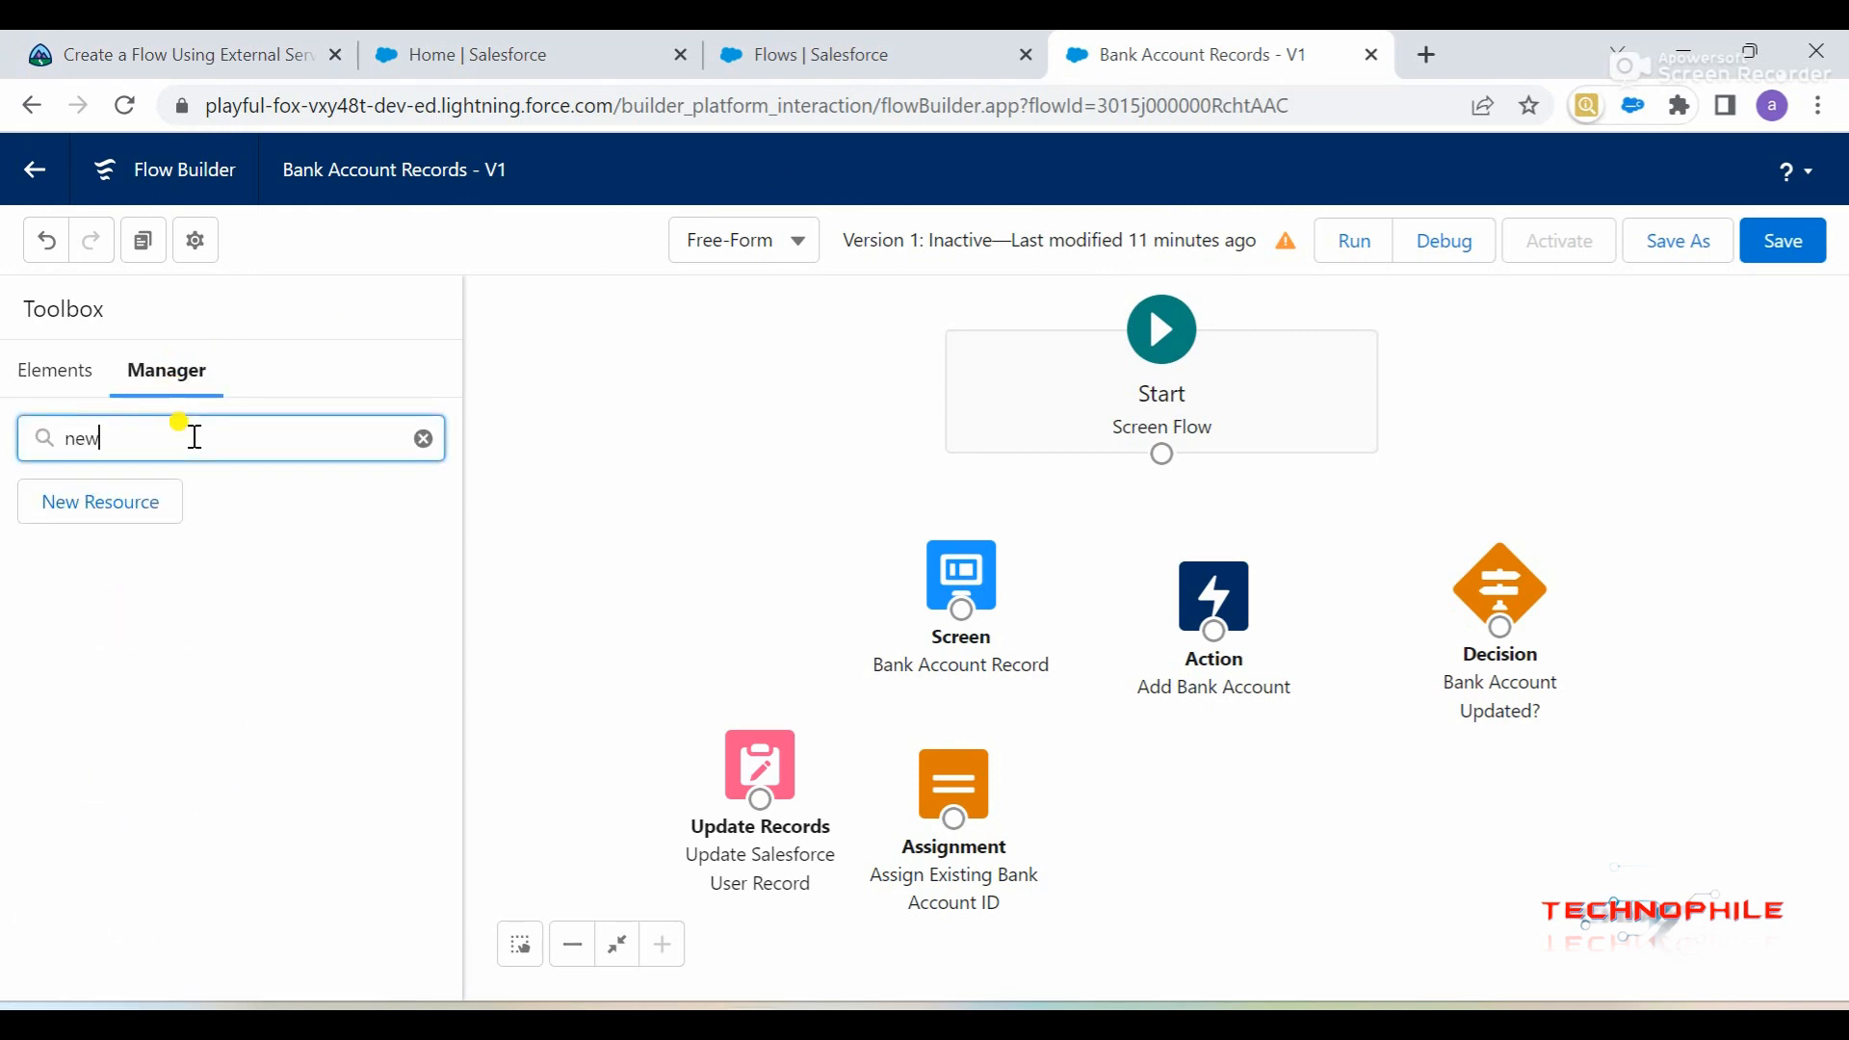
left_click(131, 491)
left_click(441, 455)
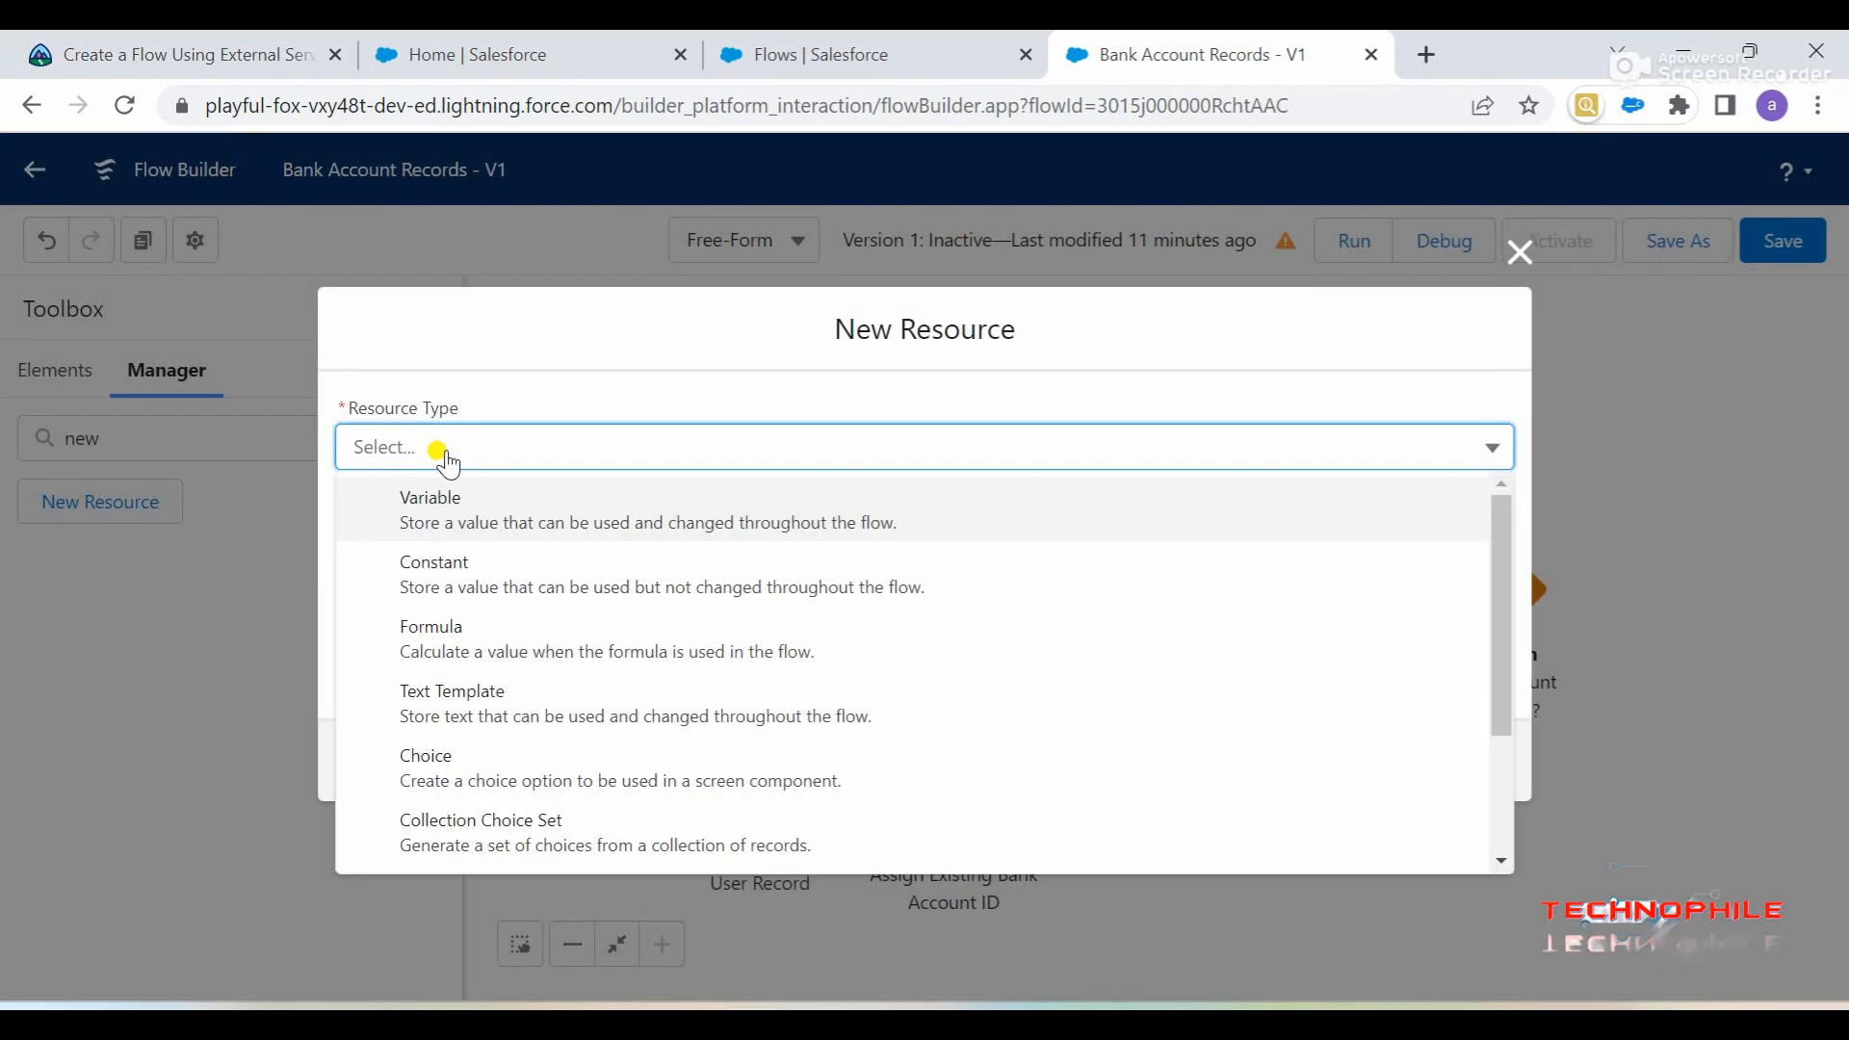
- Copy the first variable's API name from Trailhead, choose Variable as the resource type, and set the API name to accountTypeField
left_click(174, 55)
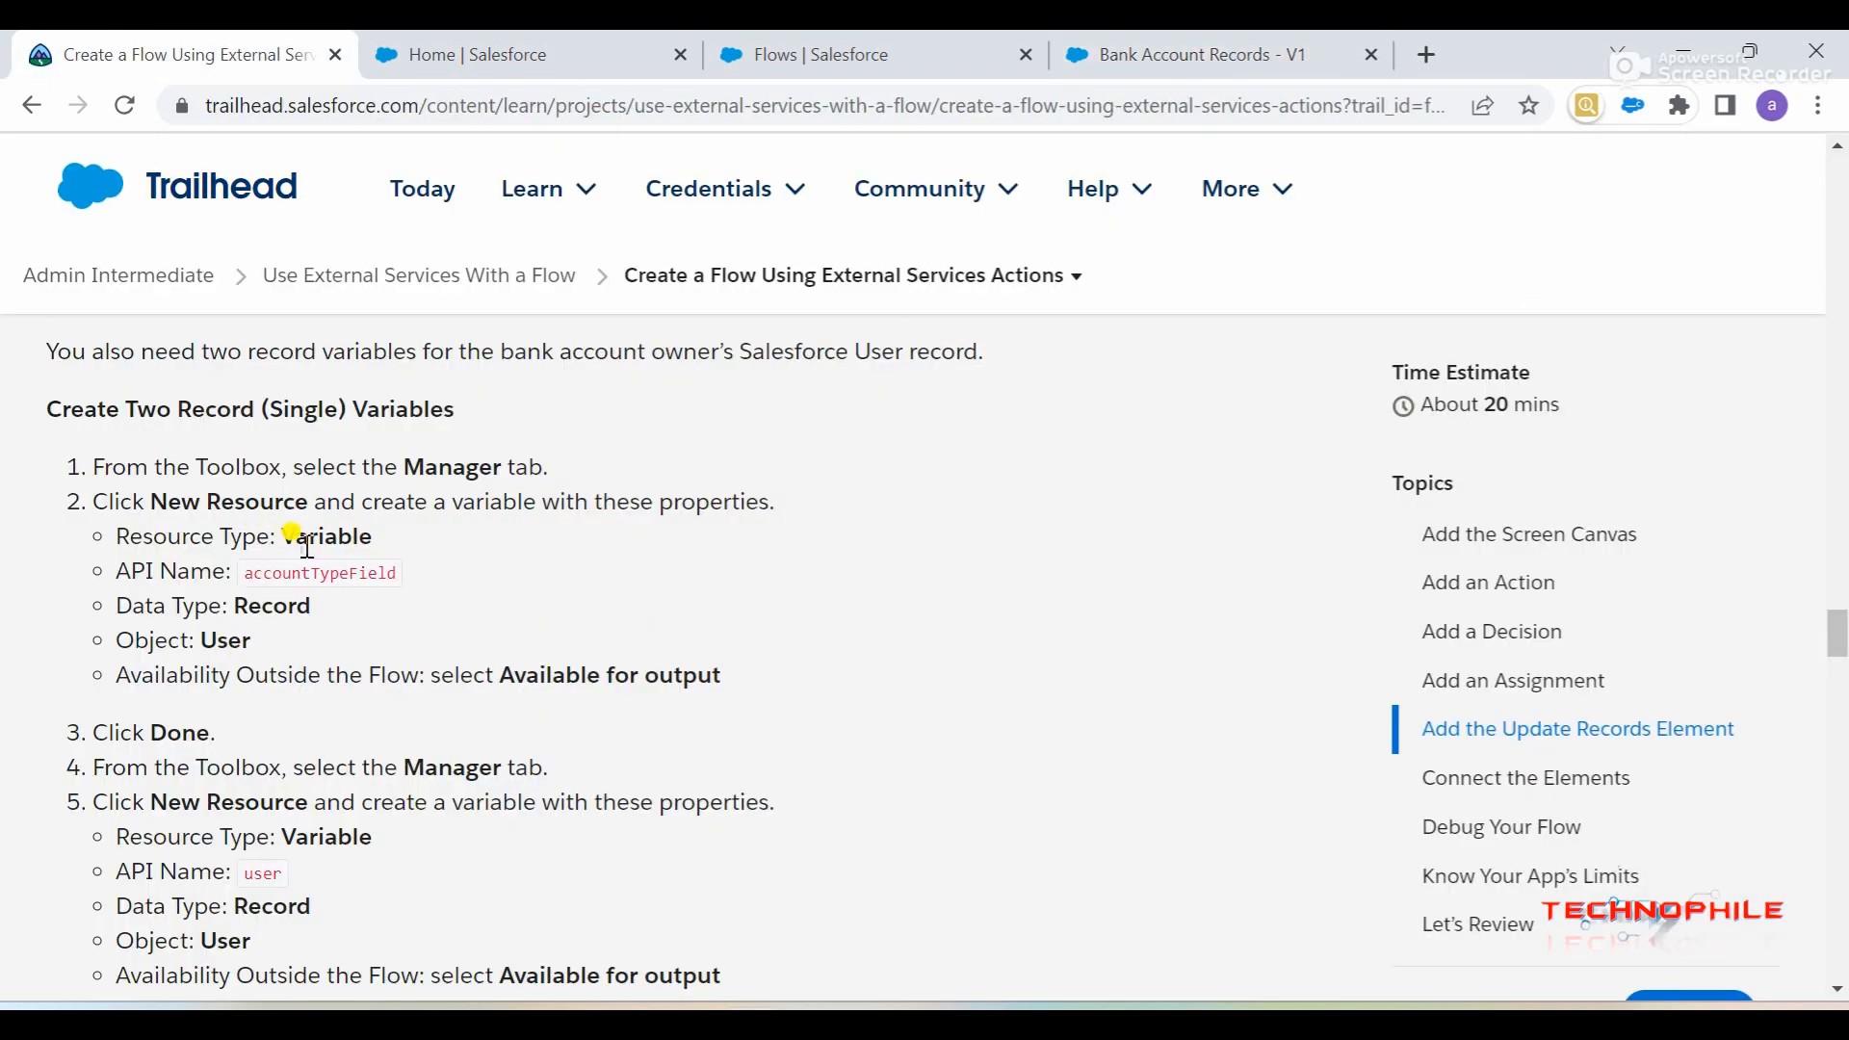
double_click(301, 581)
key("ctrl+c")
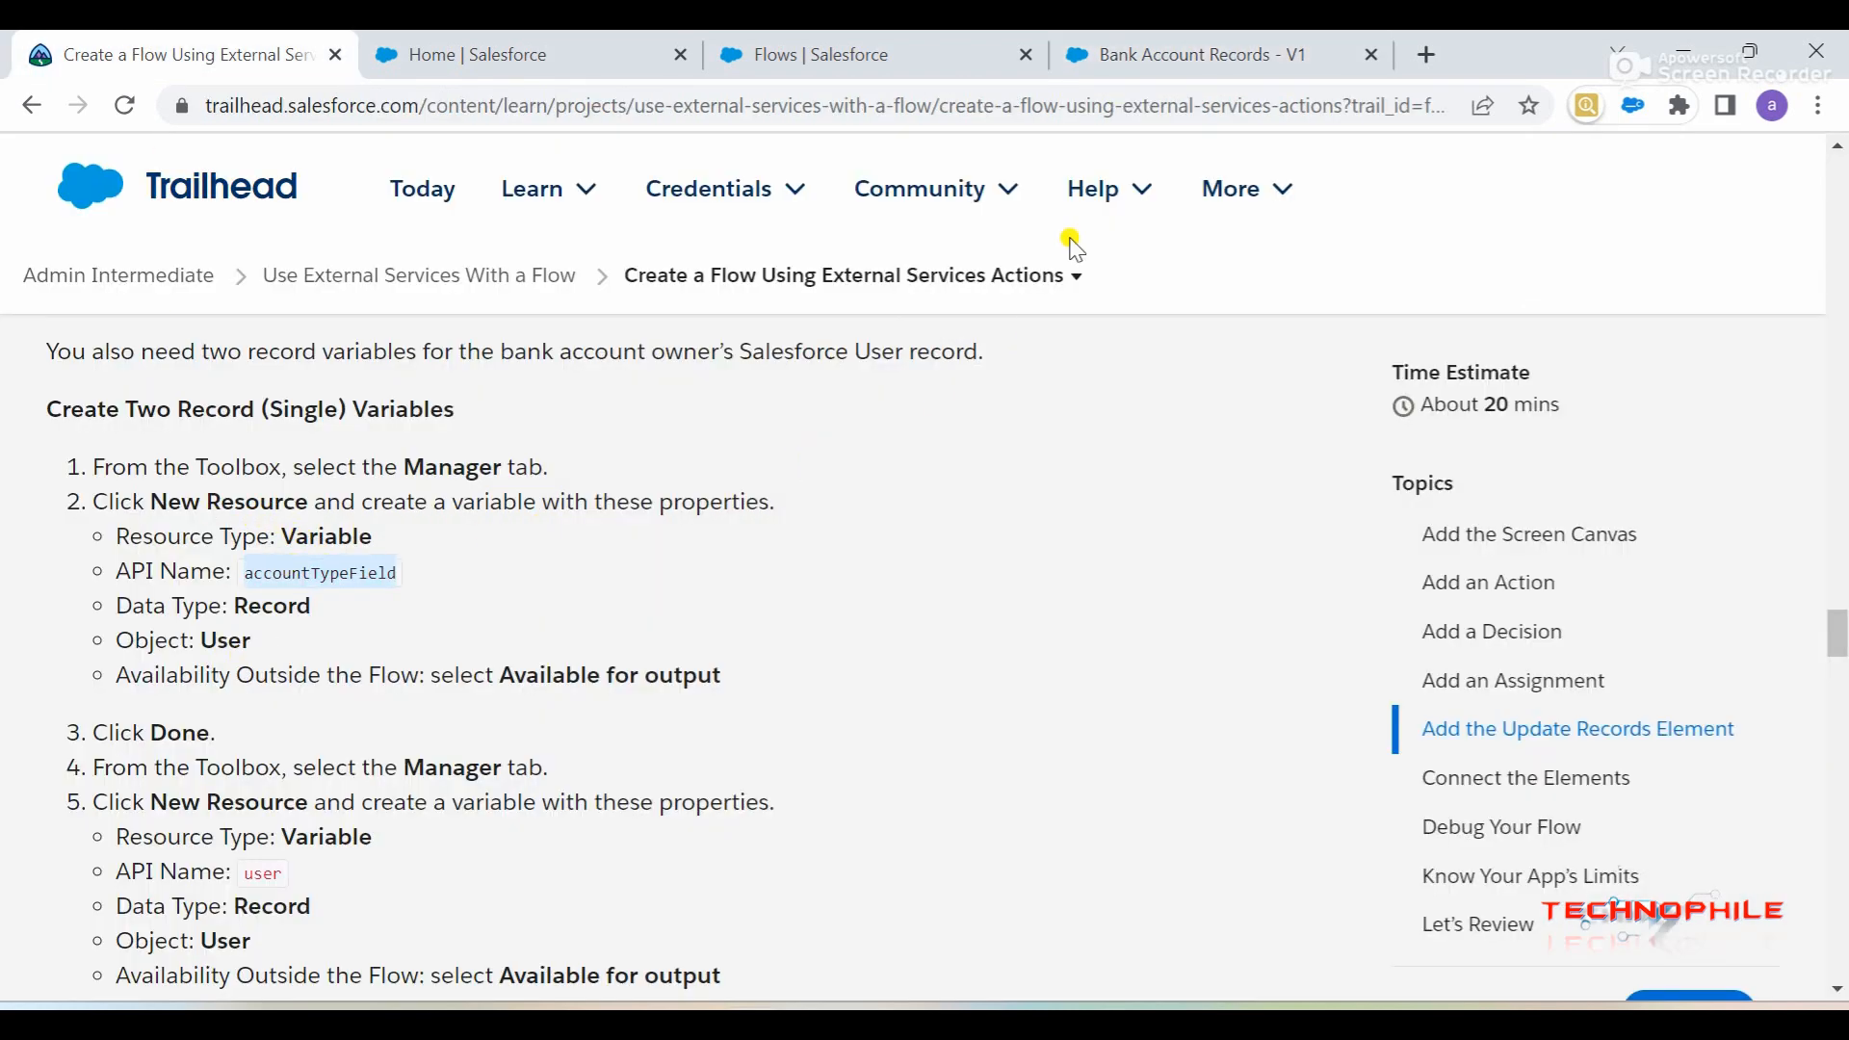
mouse_move(1184, 39)
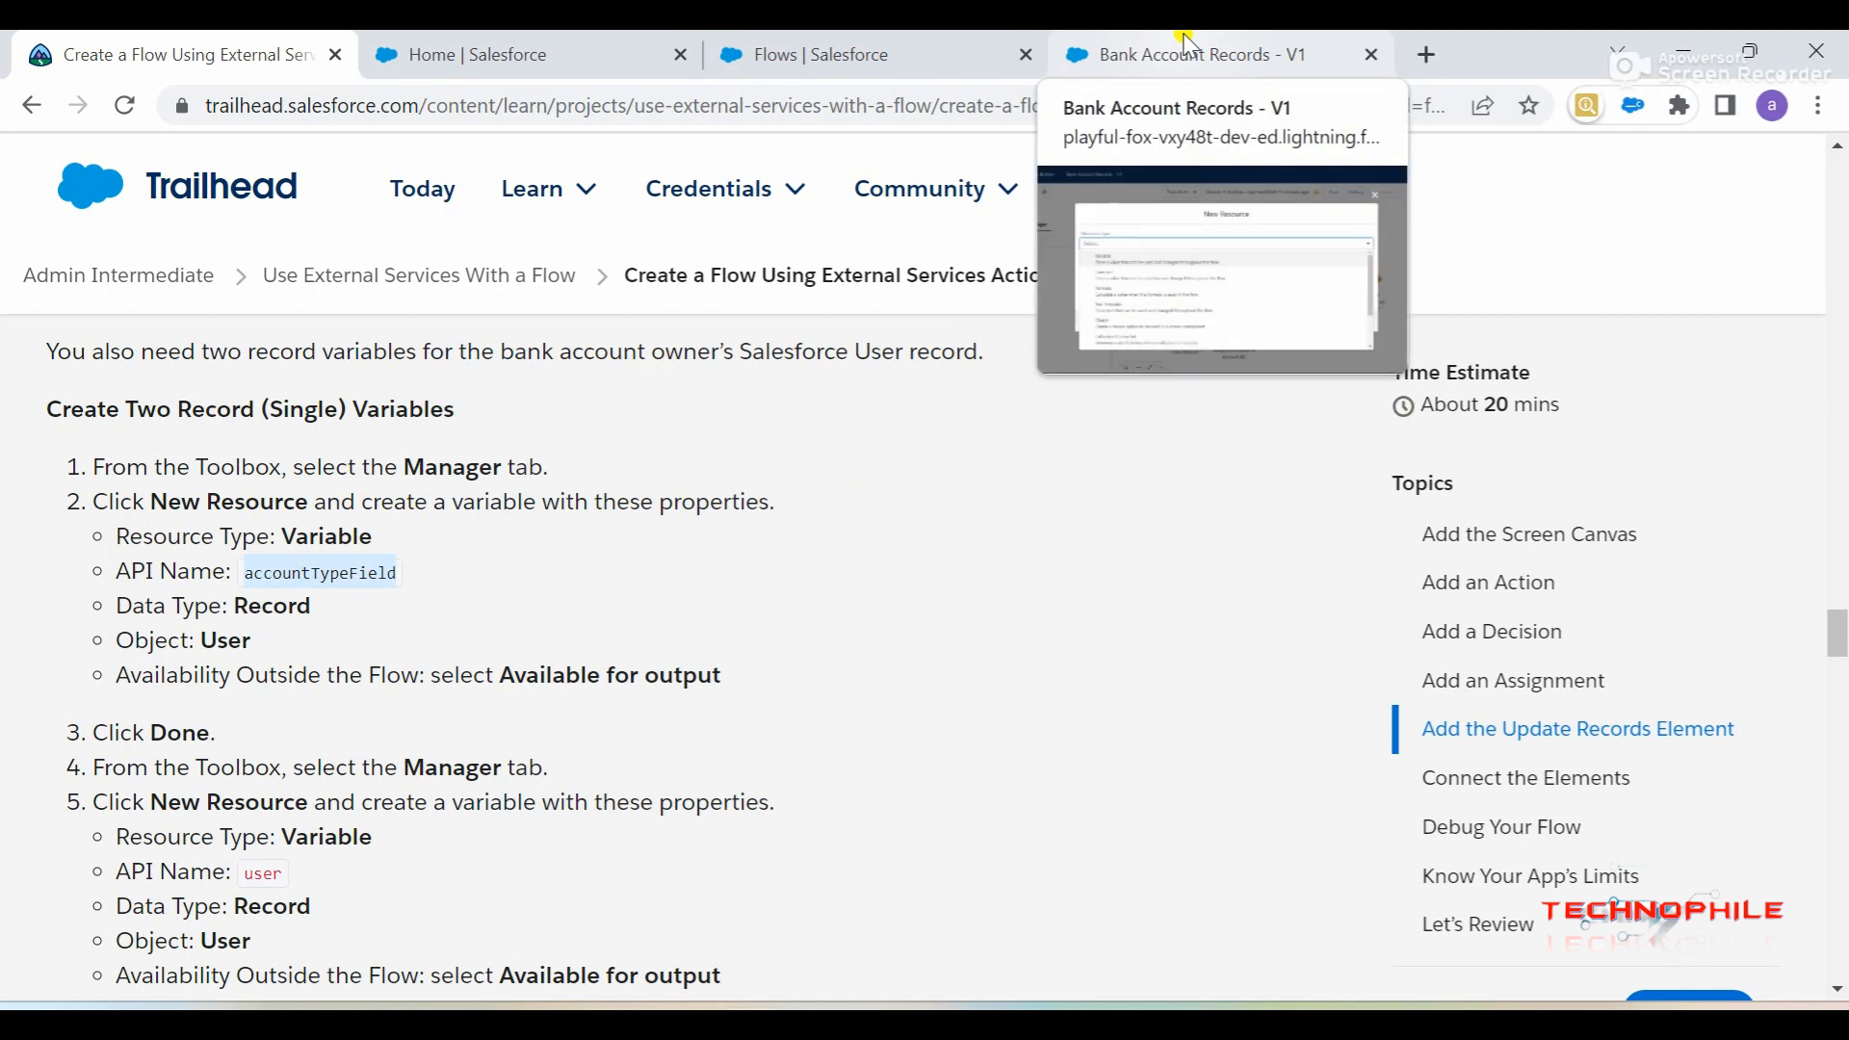
left_click(1190, 44)
left_click(616, 469)
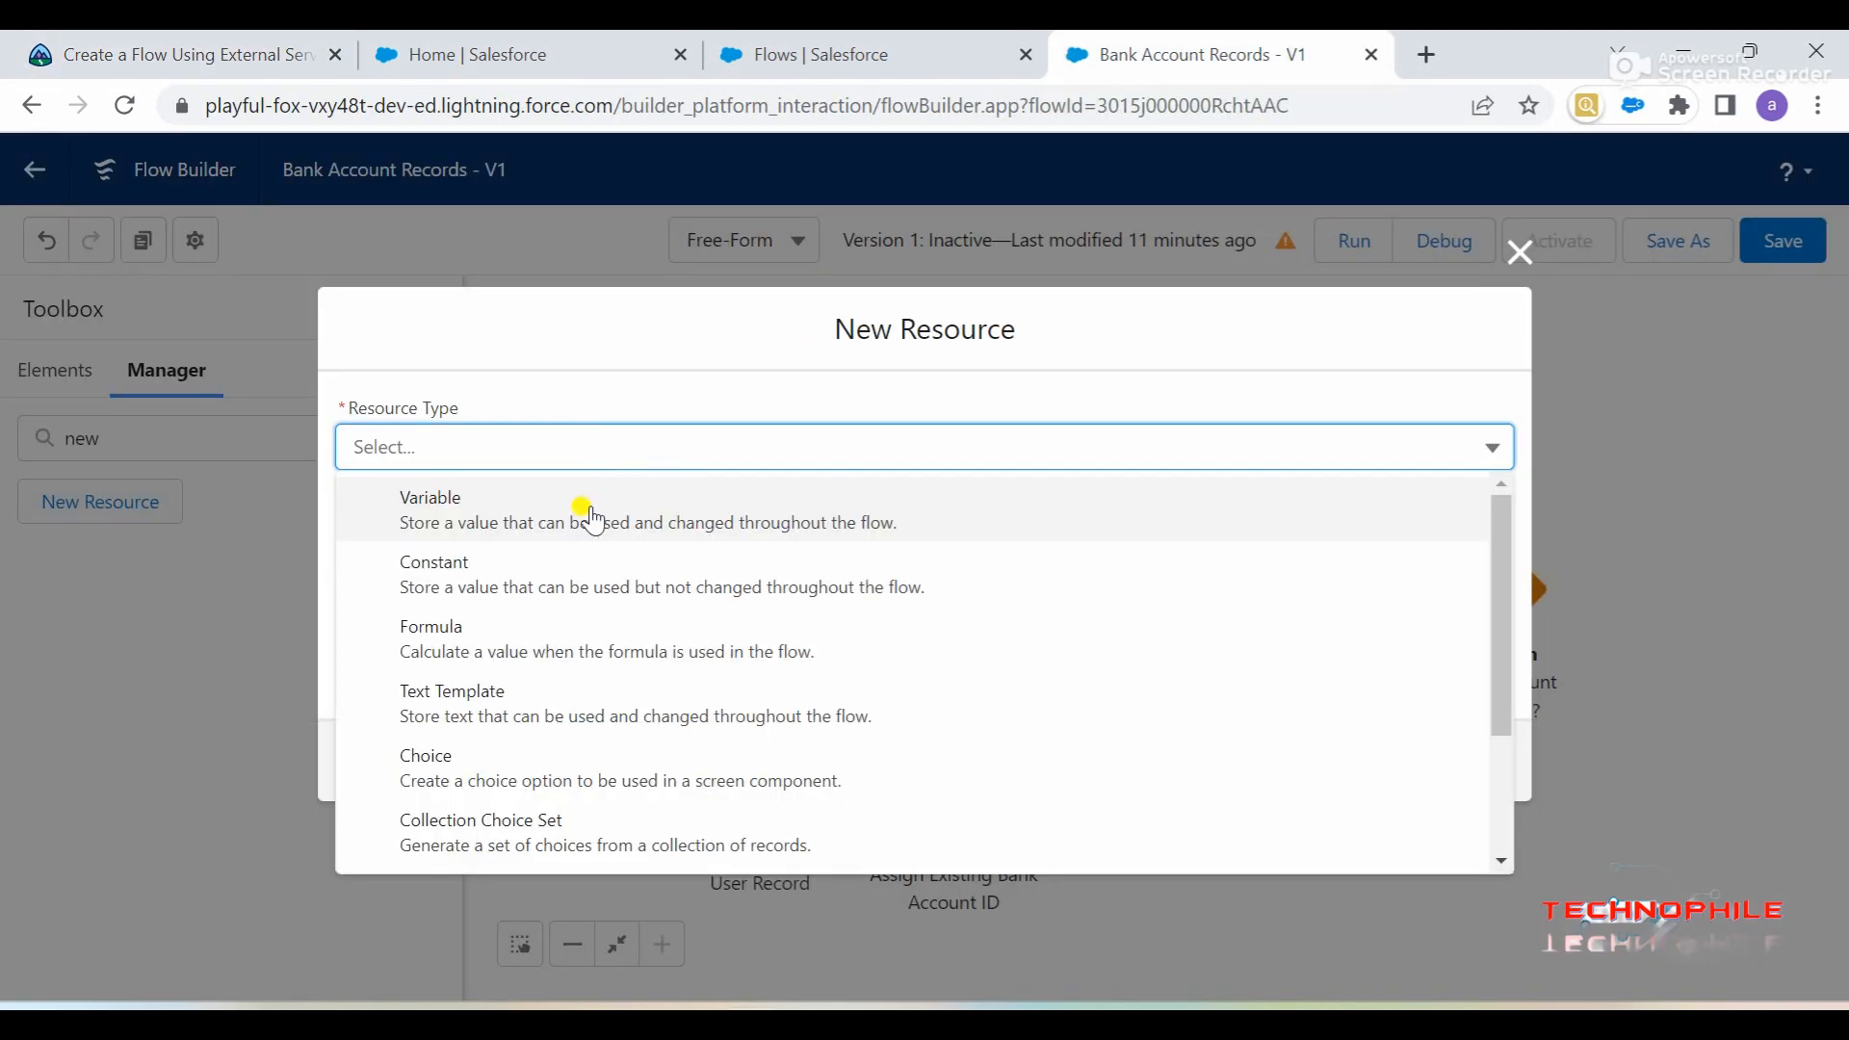
left_click(590, 487)
left_click(516, 512)
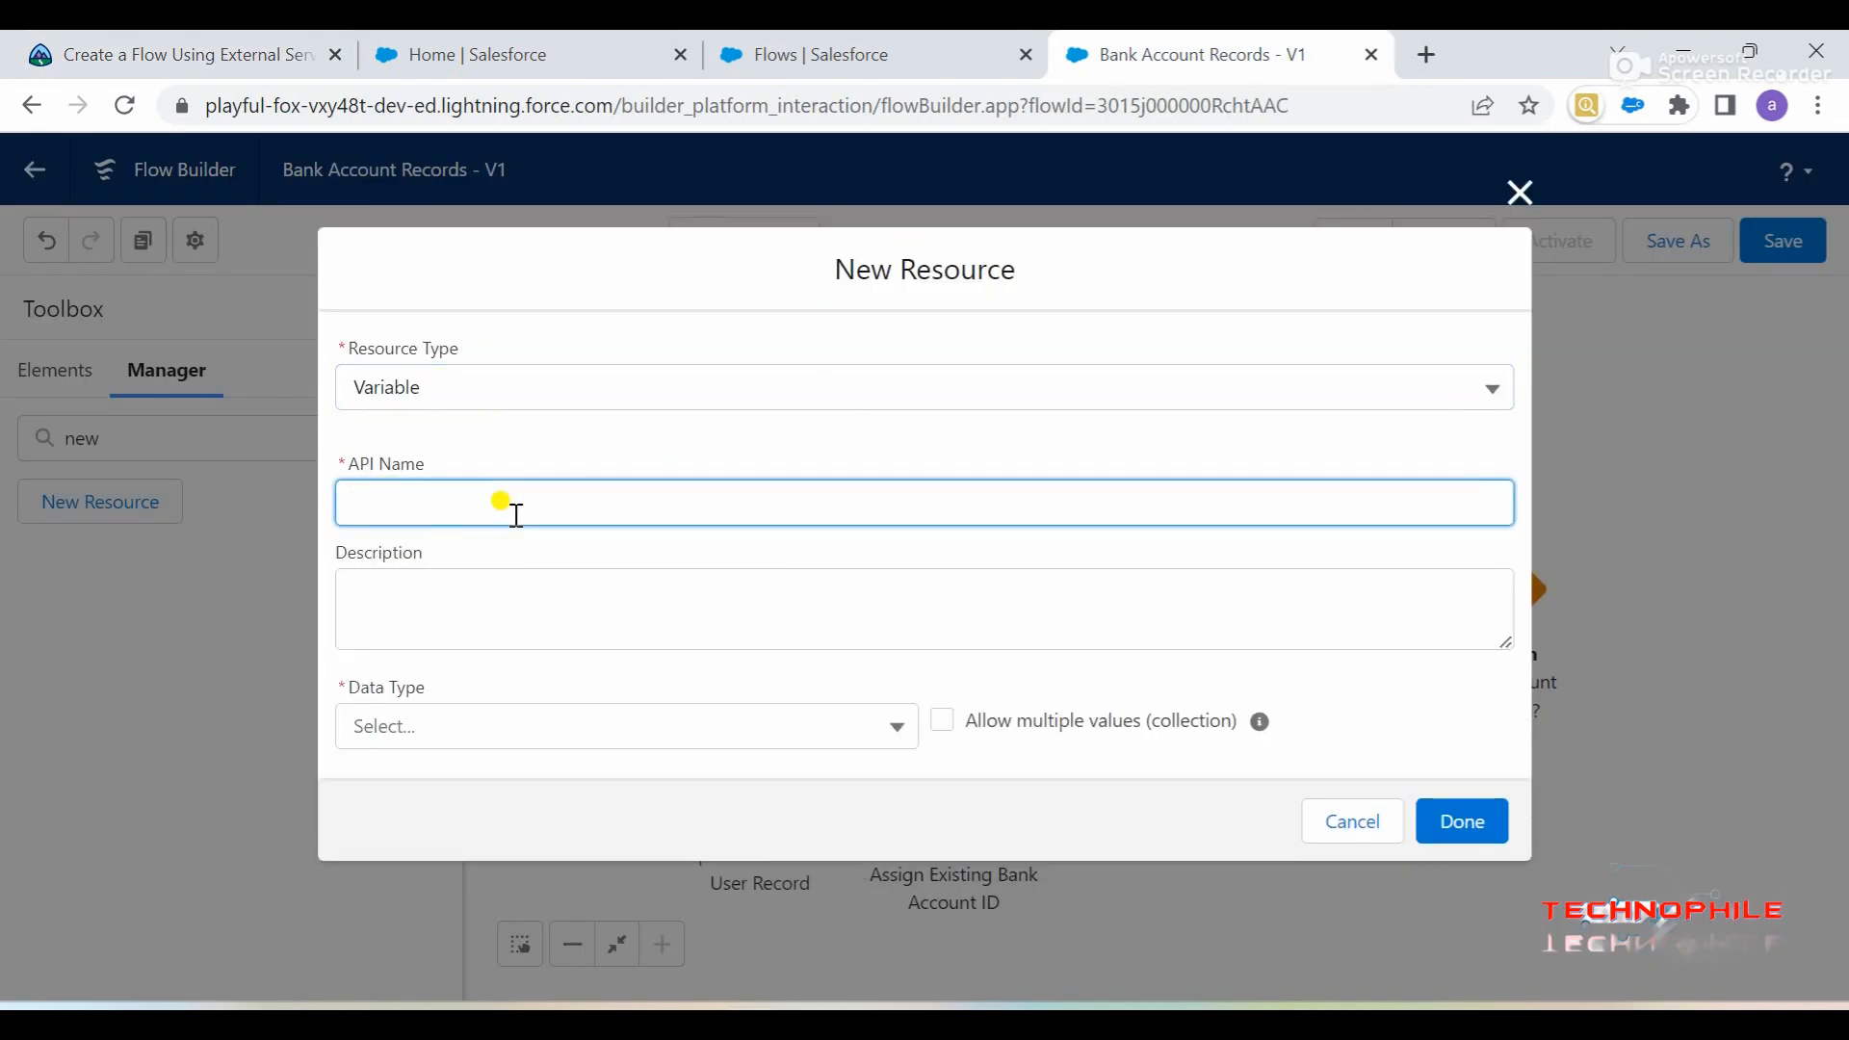
key("ctrl+v")
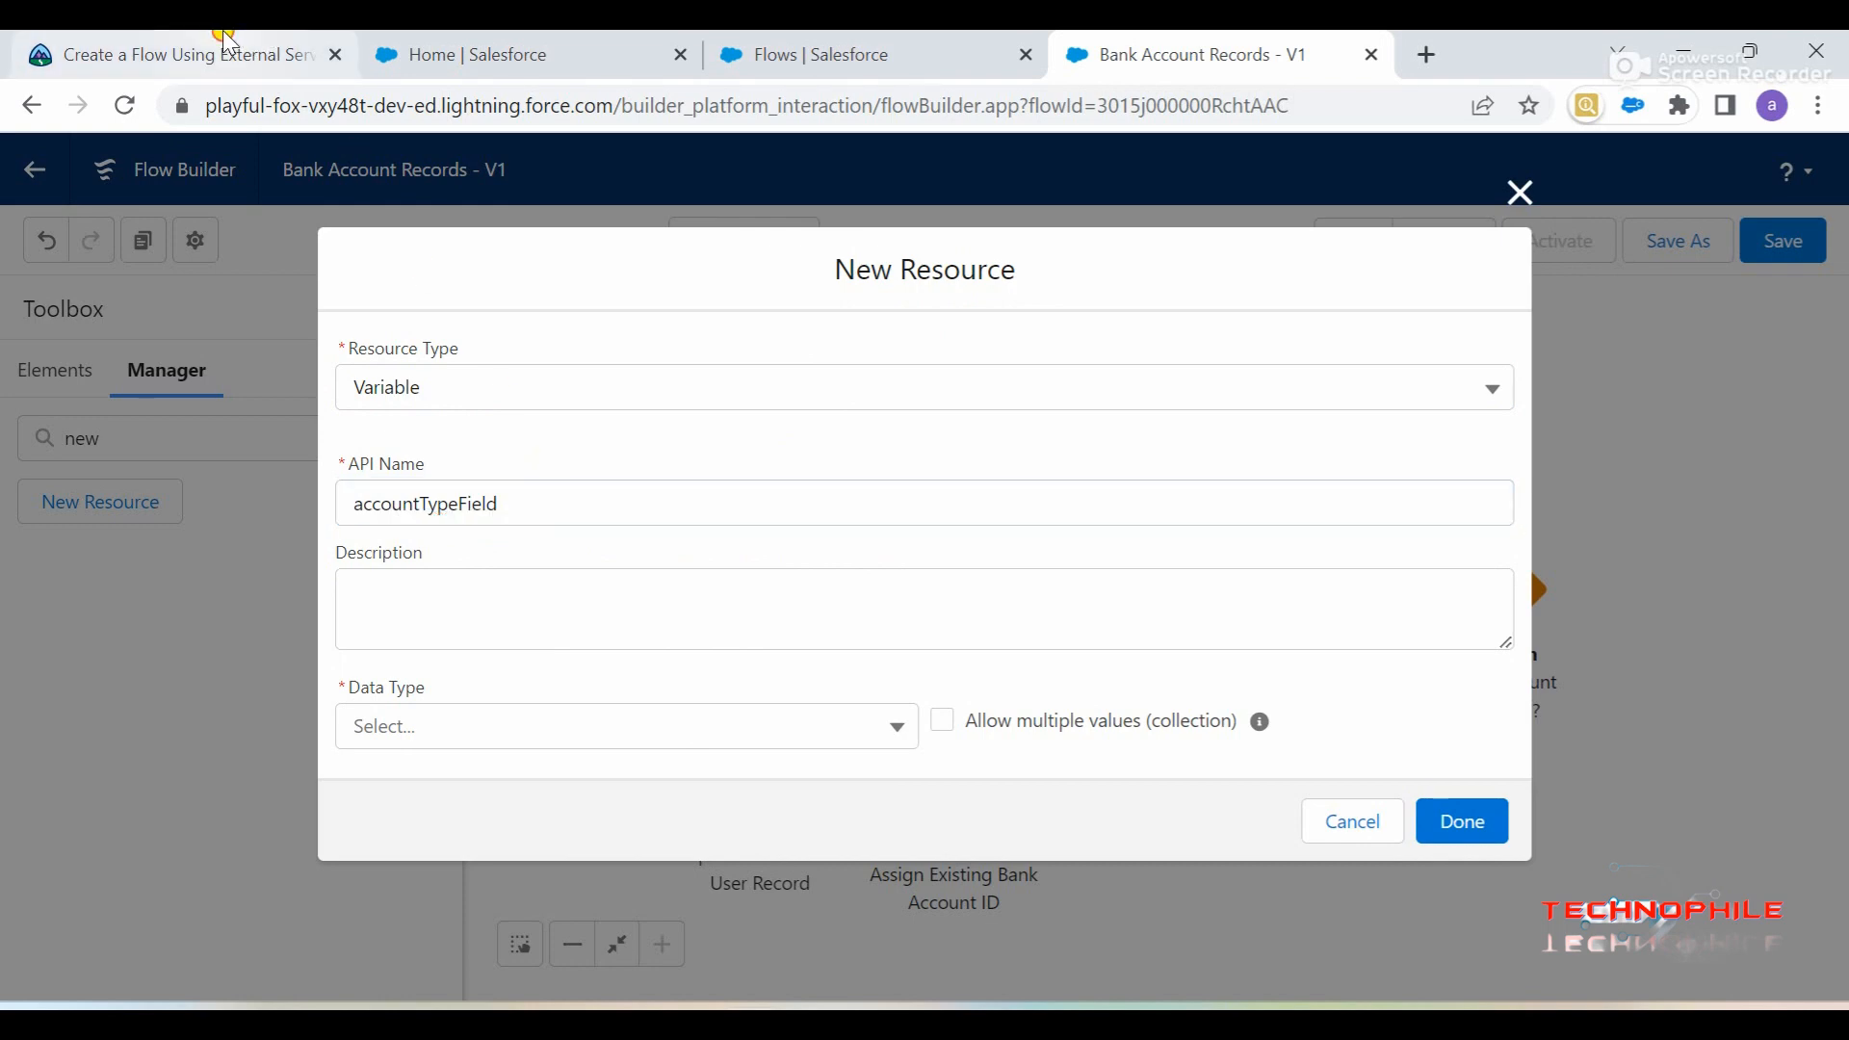
- Check the required data type in Trailhead and set the accountTypeField variable's data type to Record
left_click(193, 54)
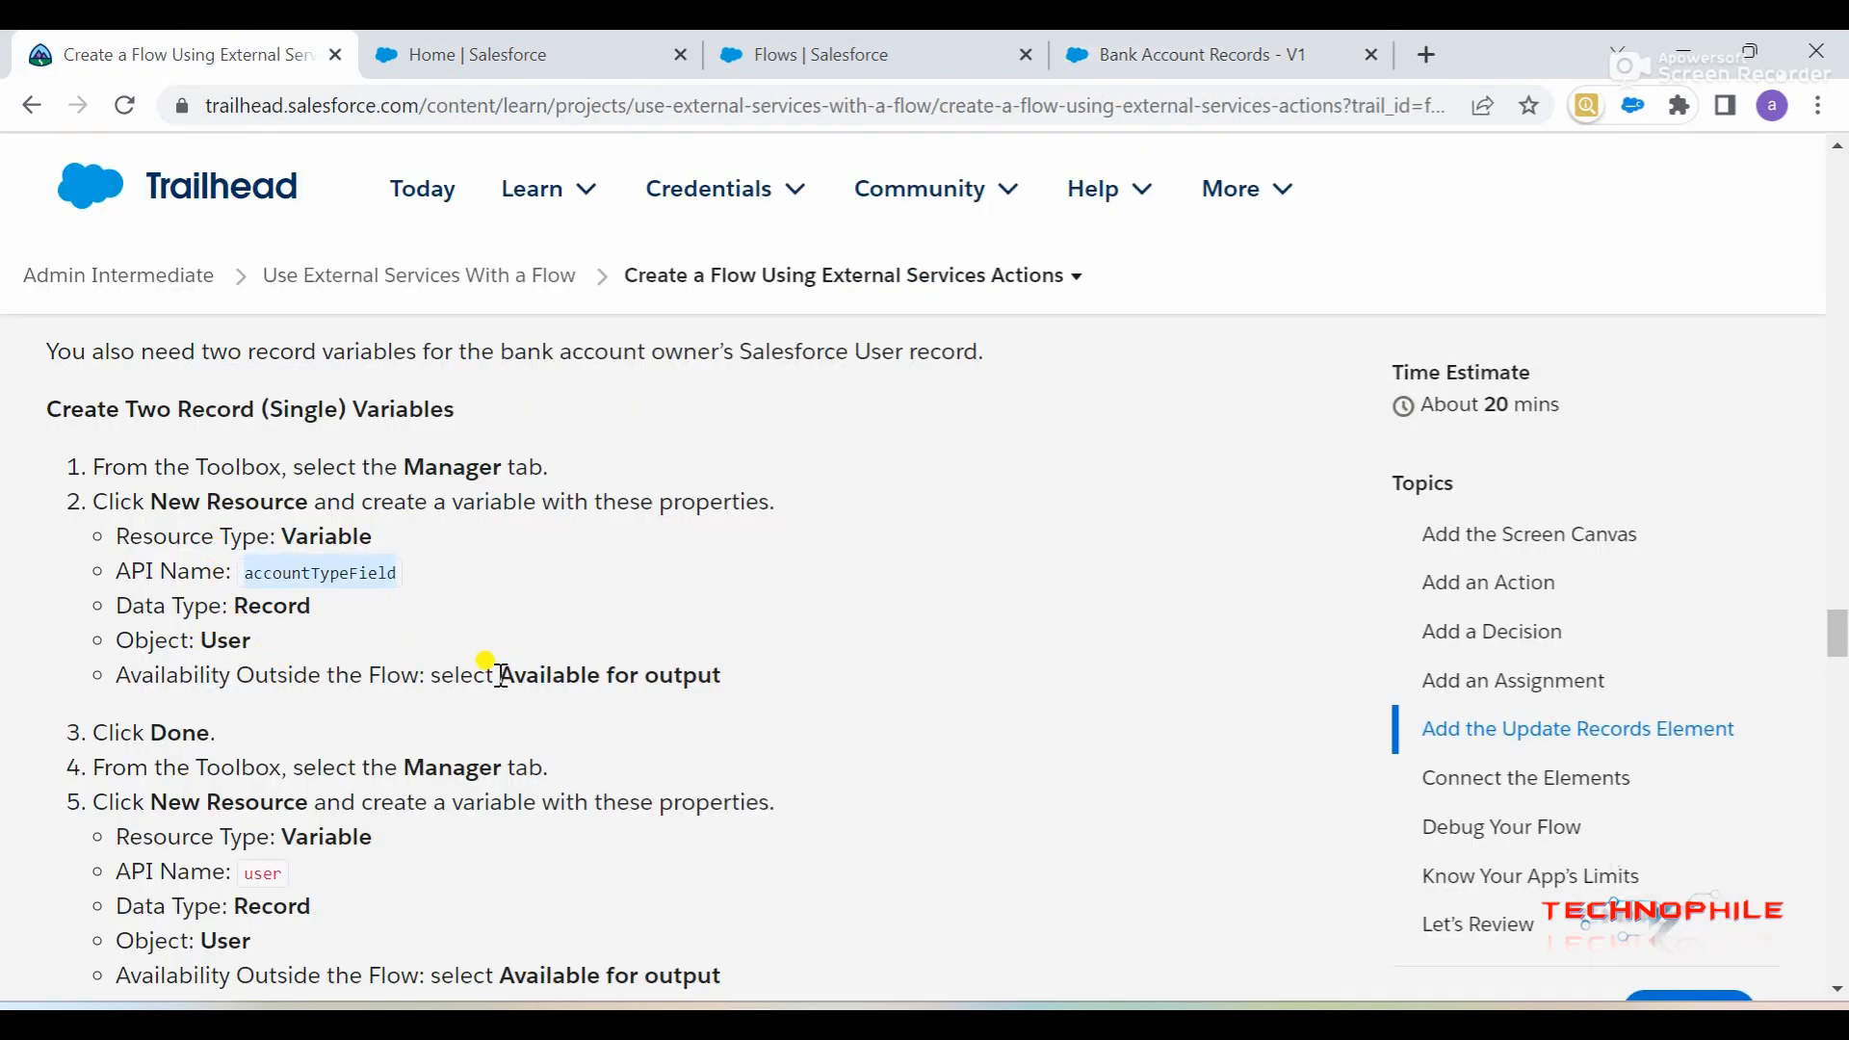
left_click(1248, 60)
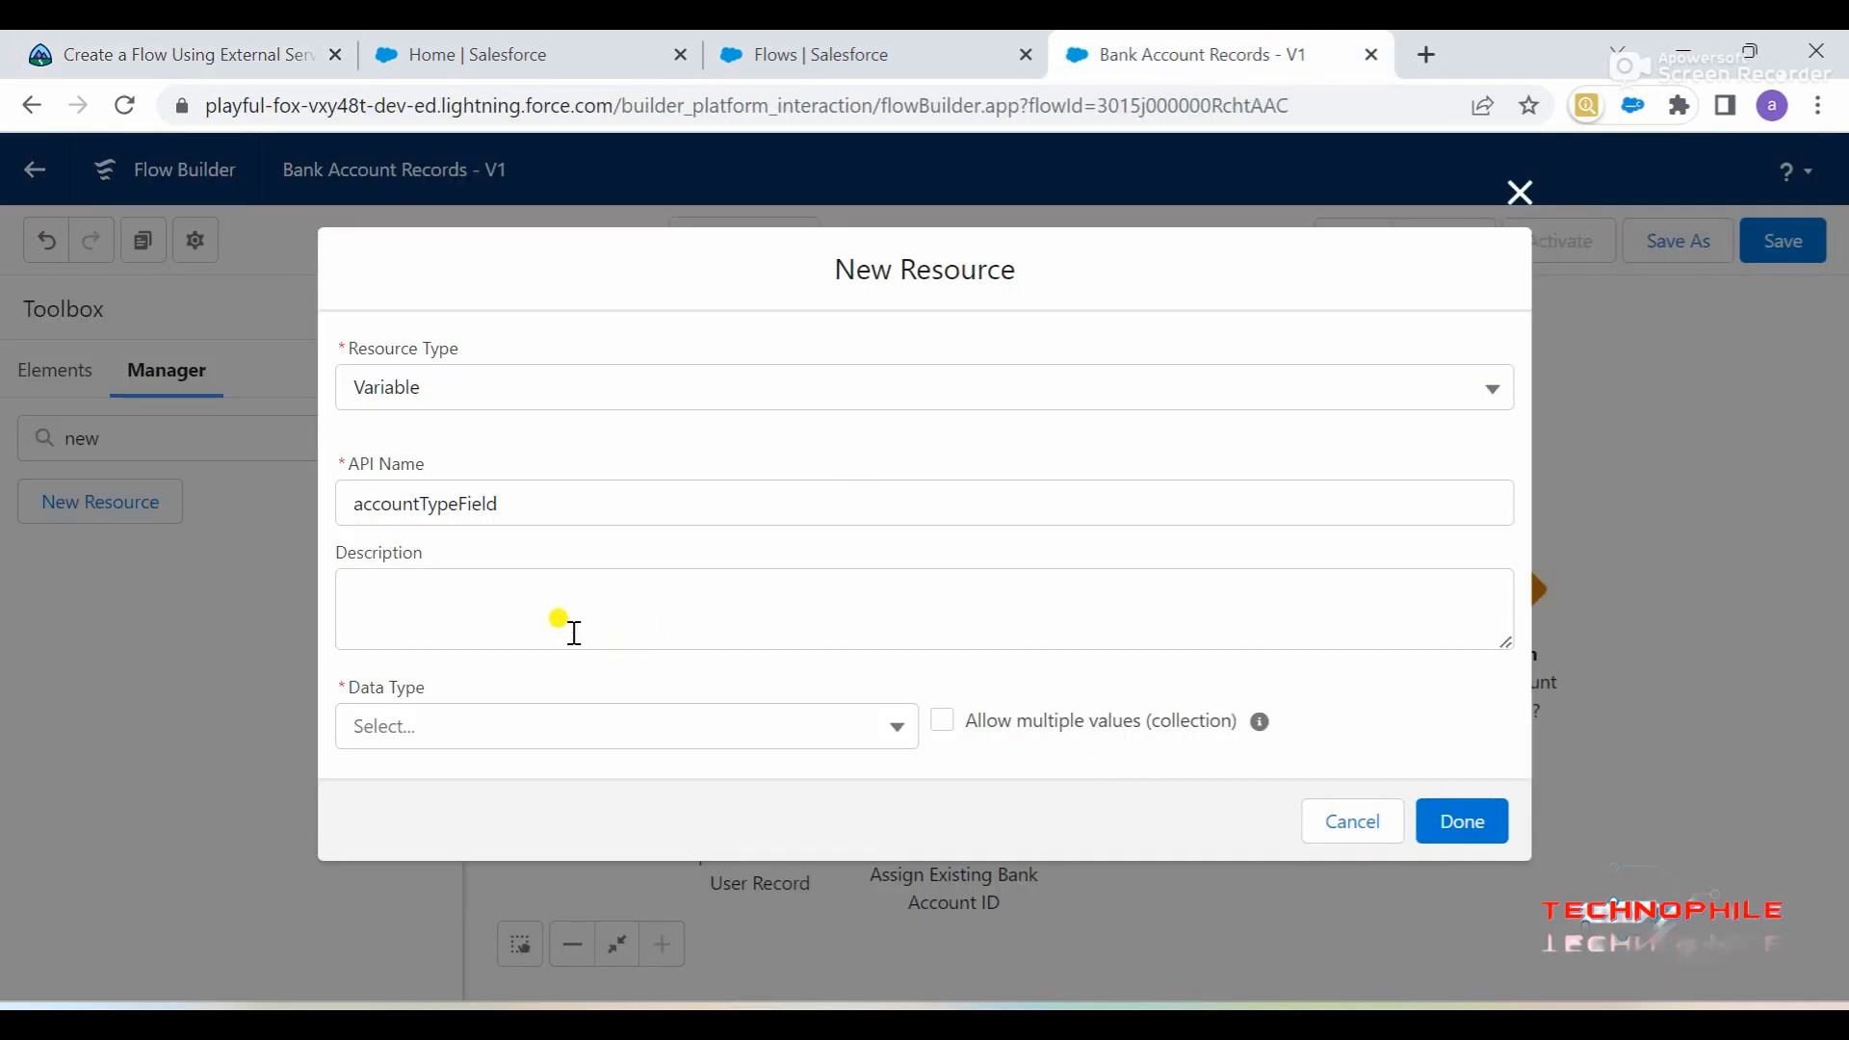
left_click(565, 730)
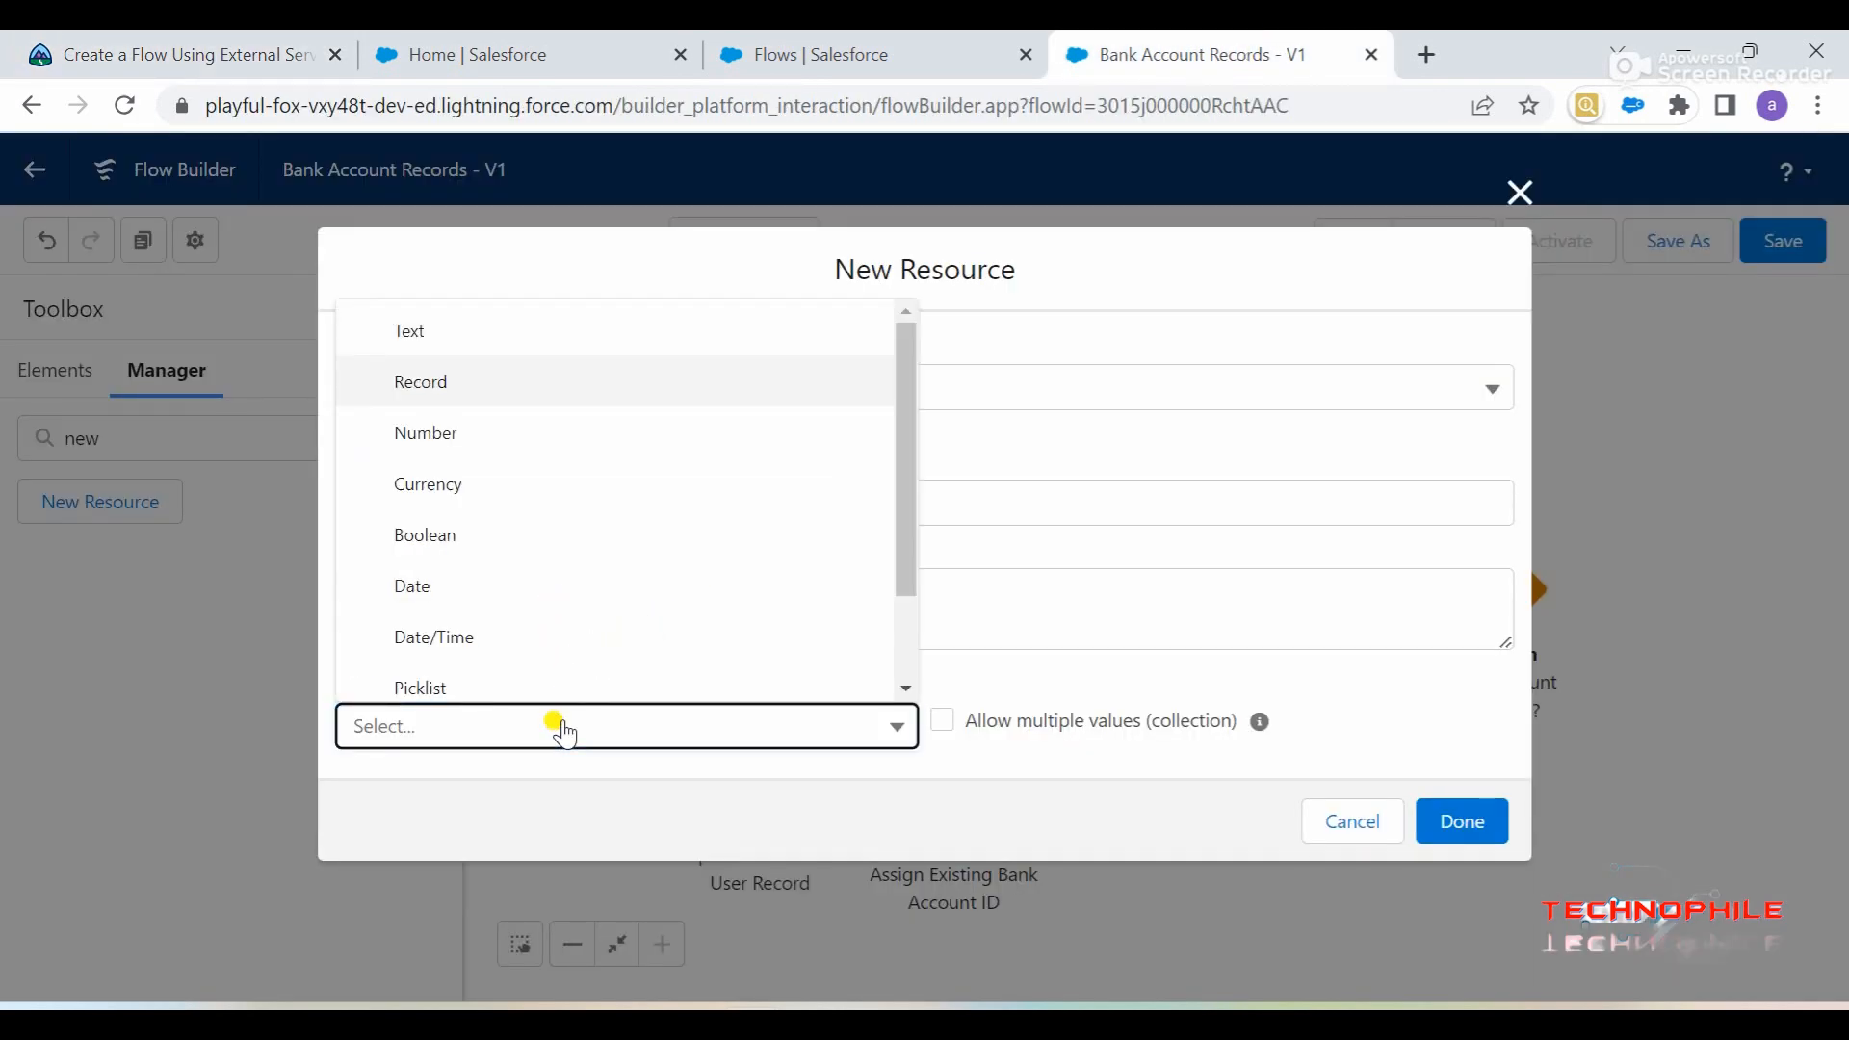
left_click(430, 382)
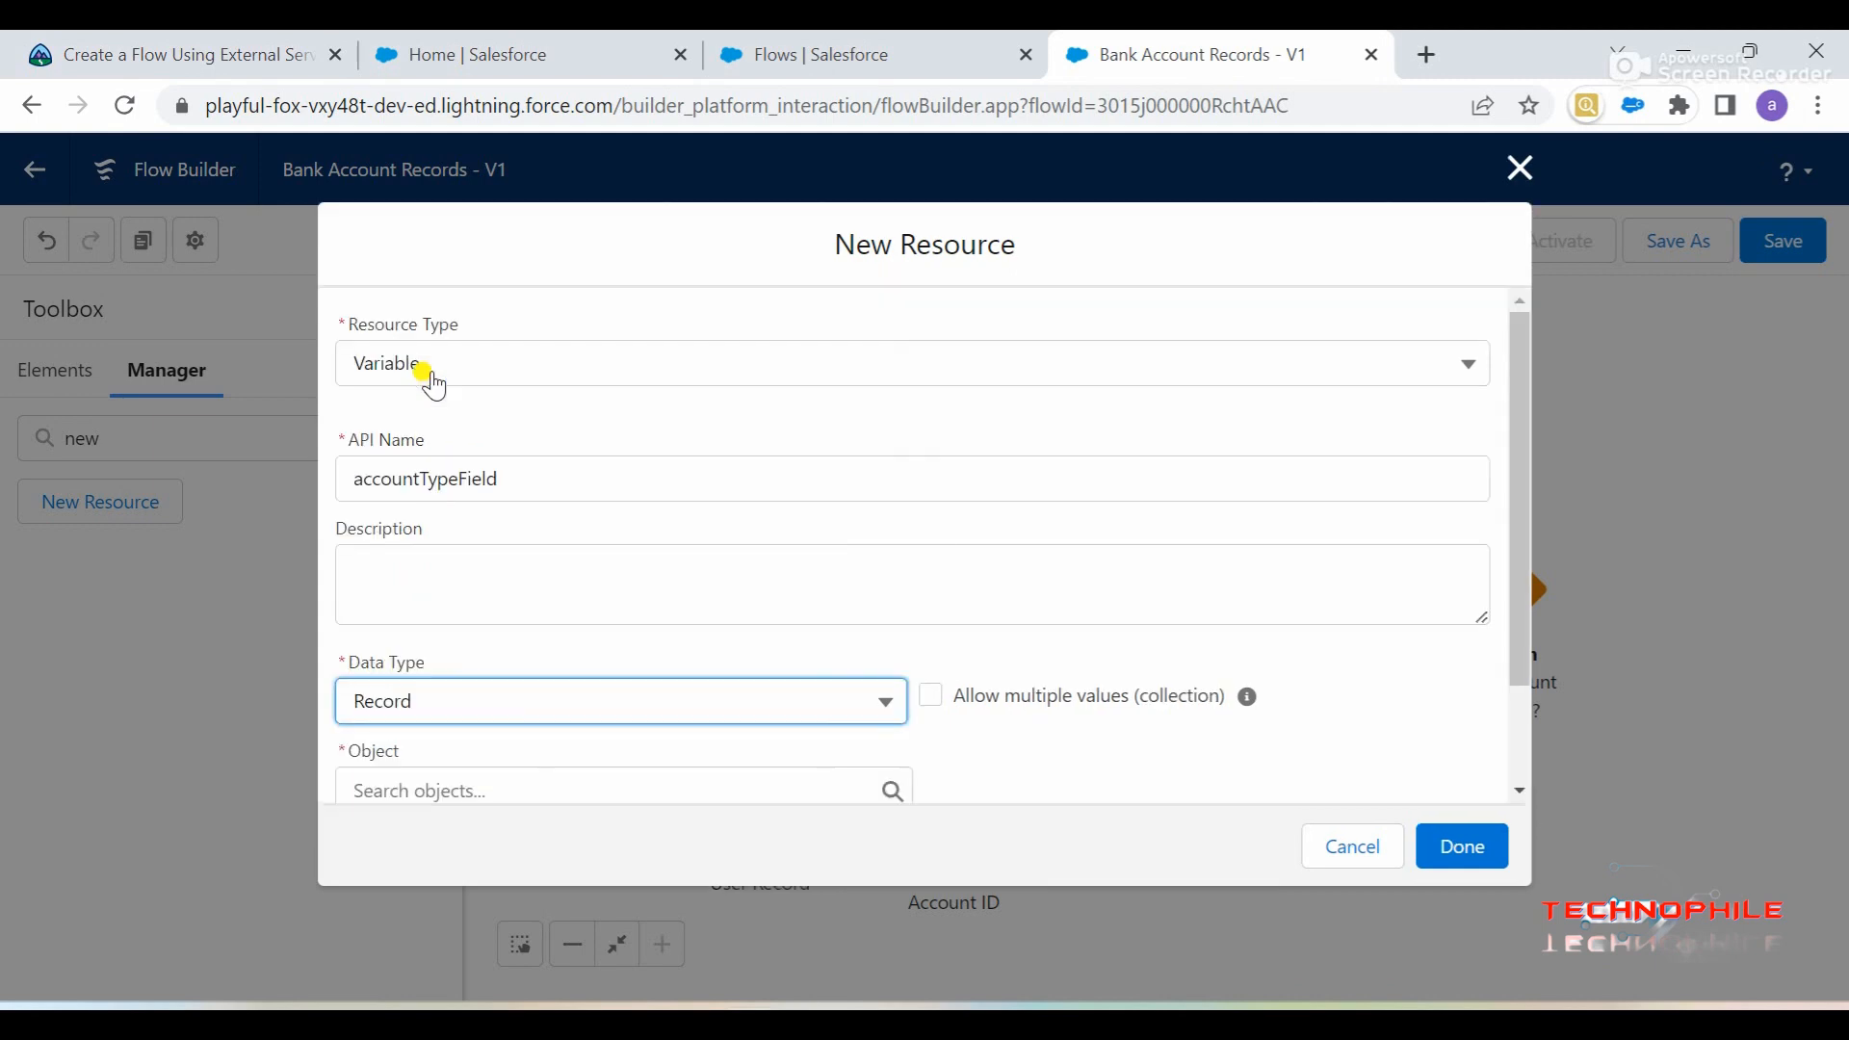
scroll(700, 607, "down", 2)
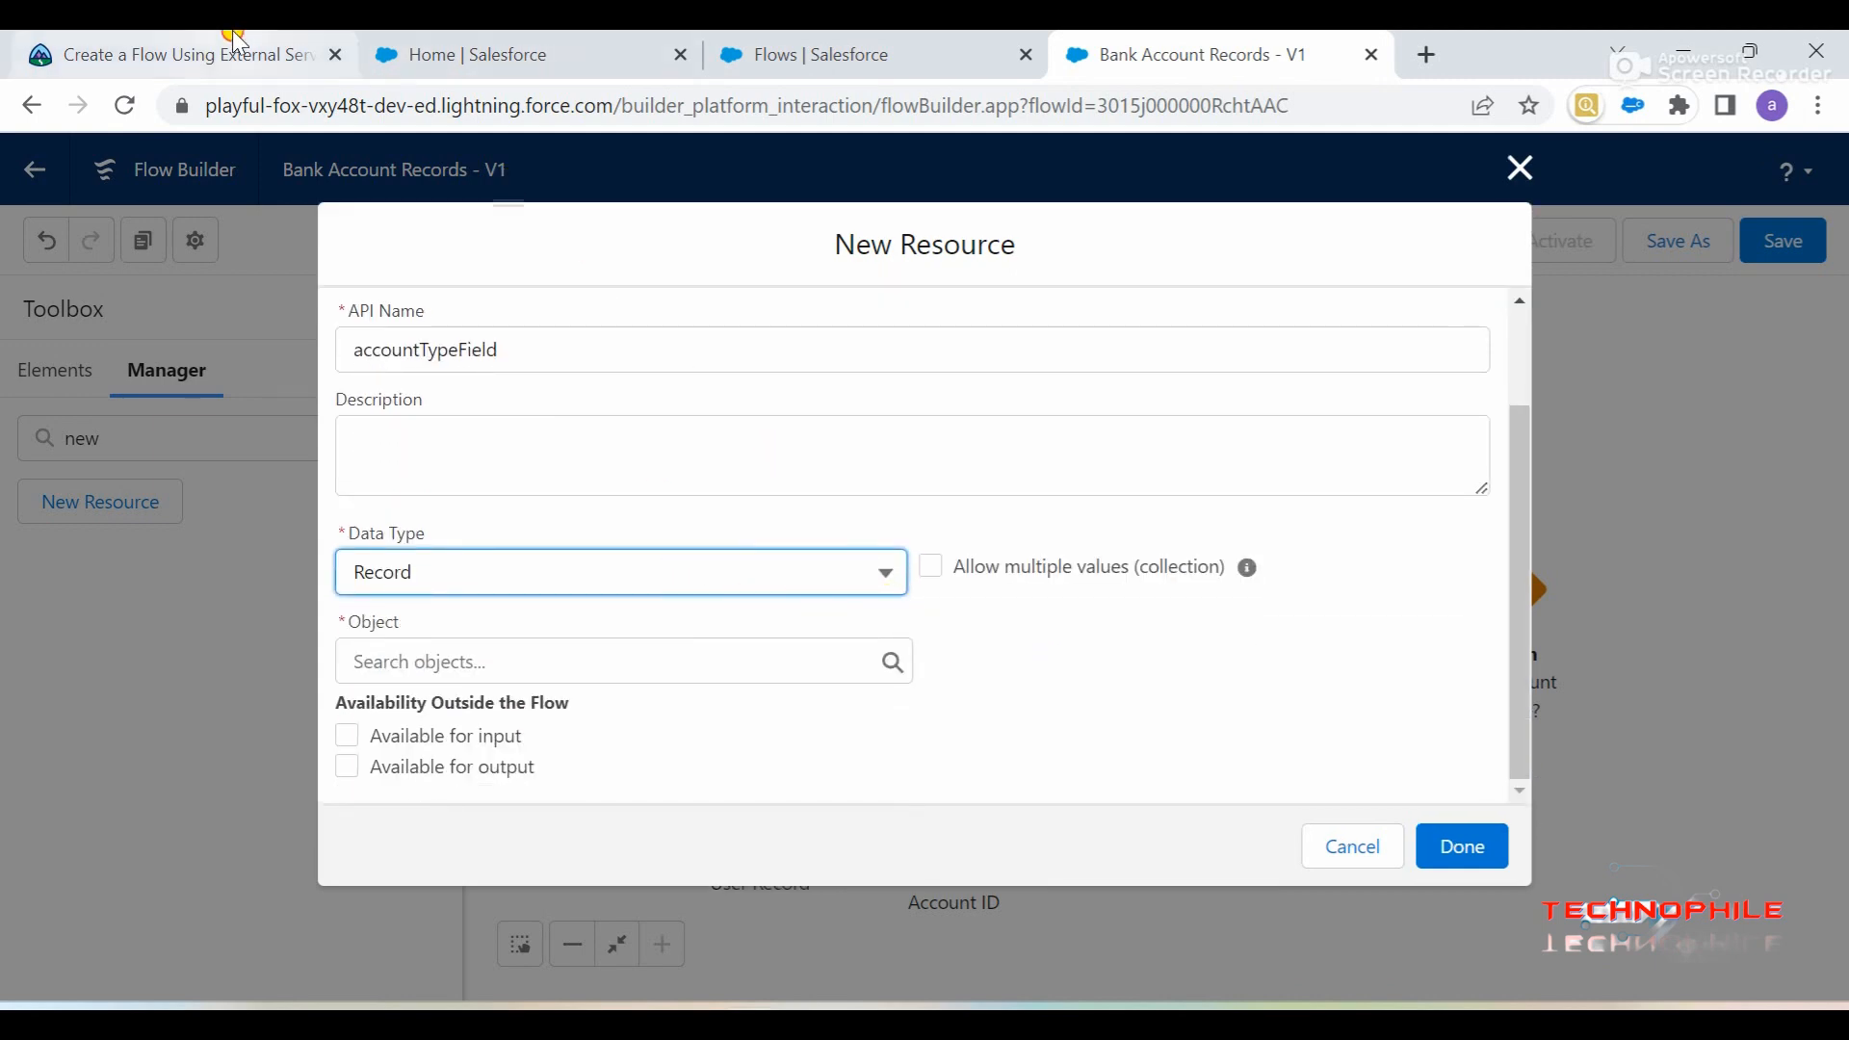
- Check the required object in Trailhead and set the accountTypeField variable's object to User
left_click(193, 55)
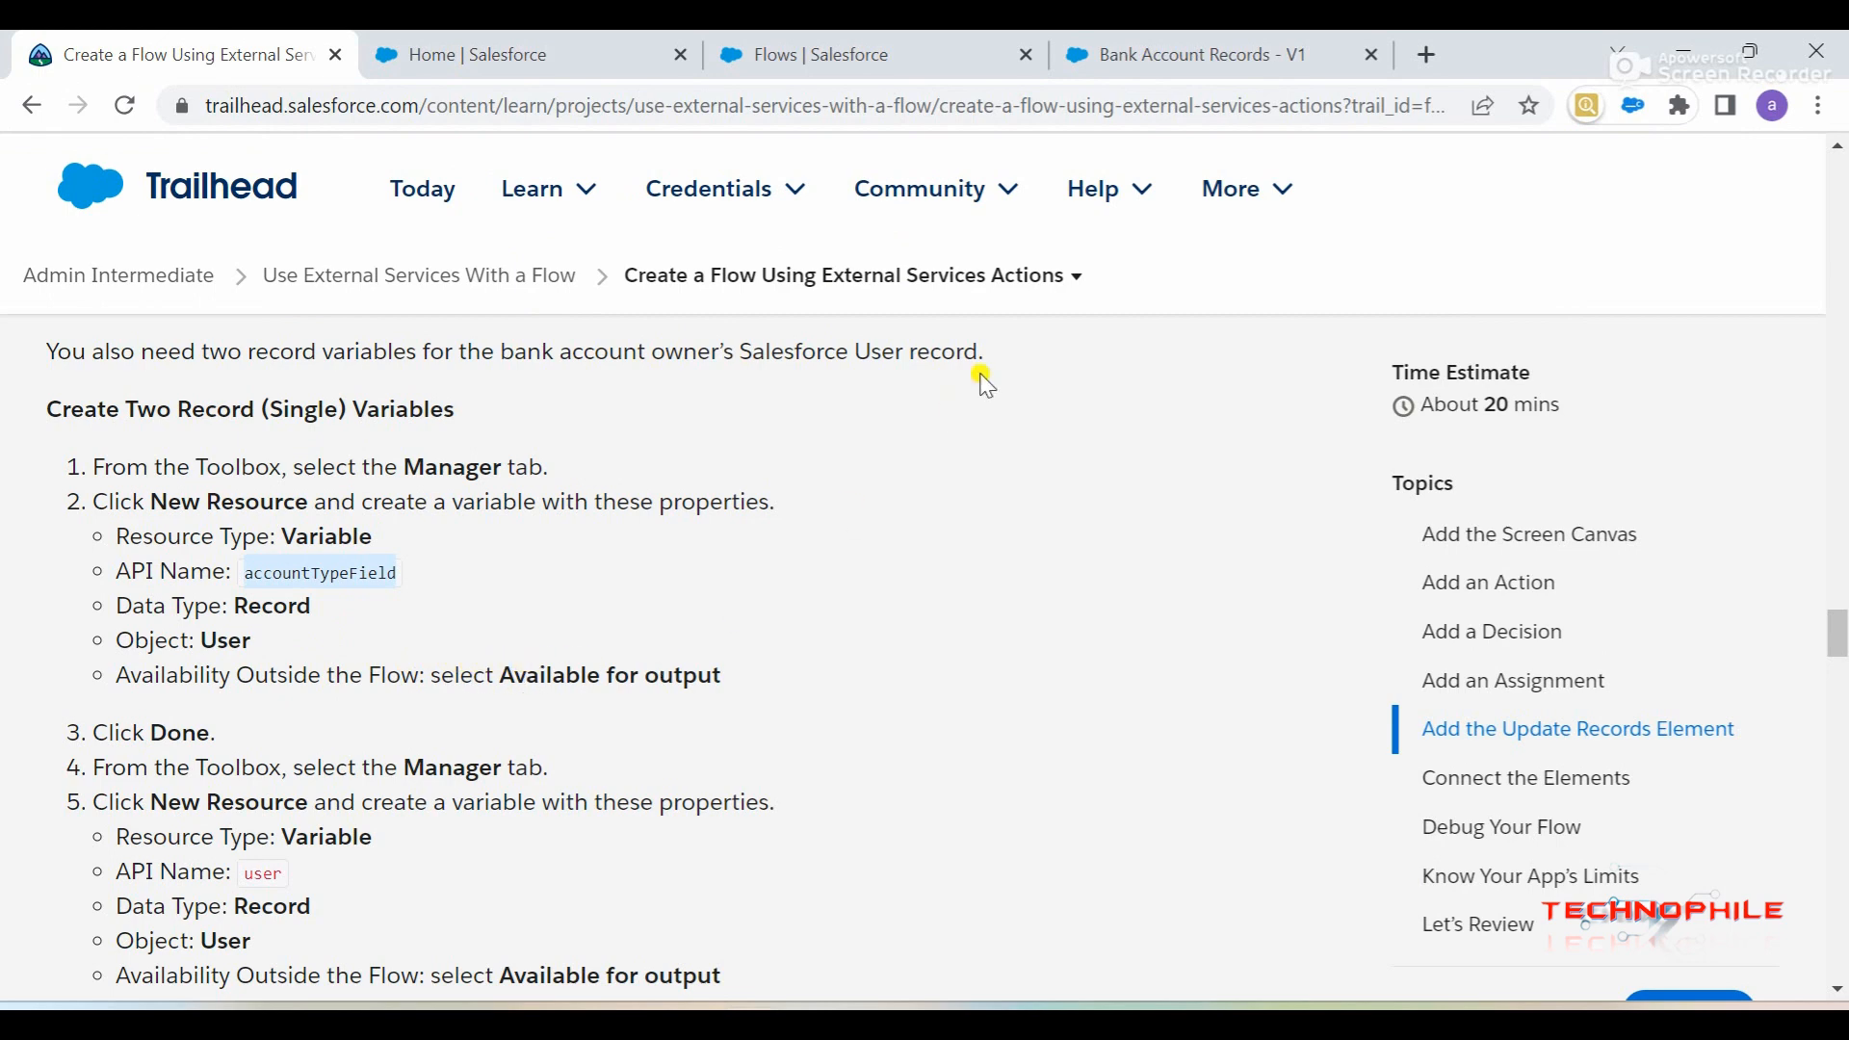
left_click(1131, 48)
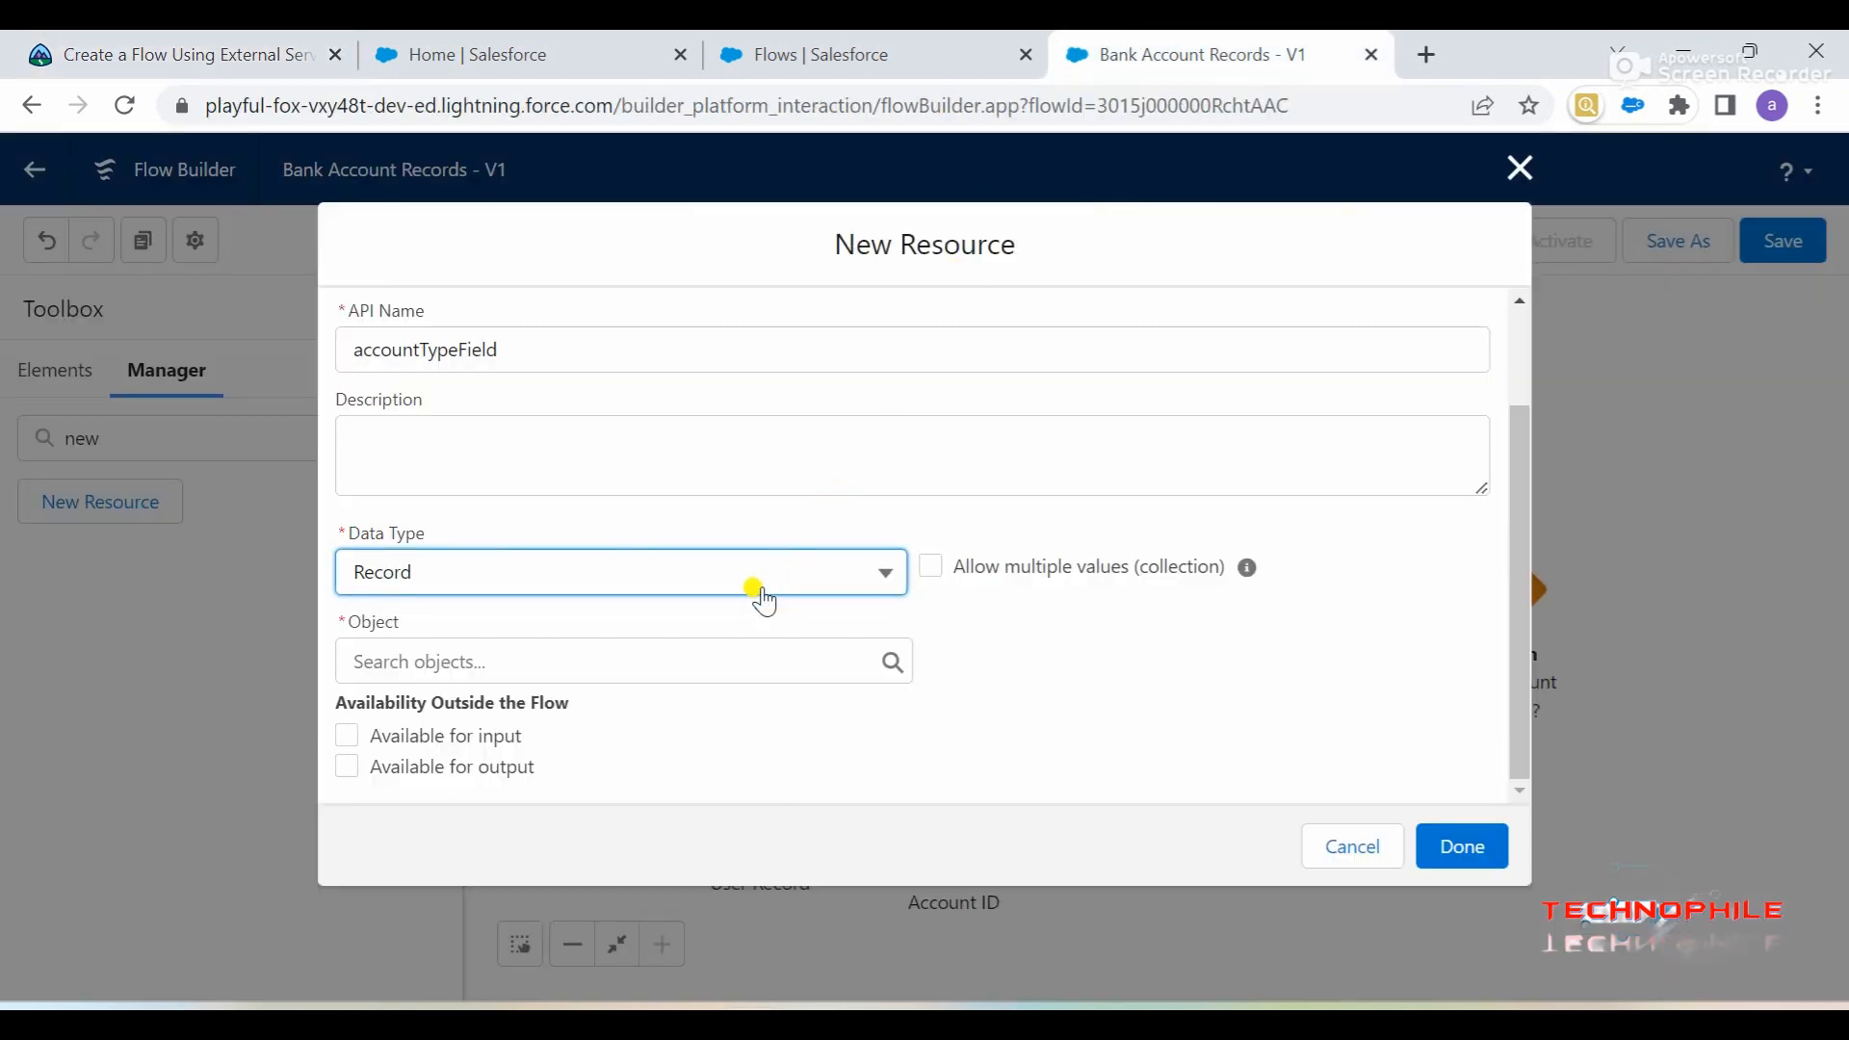
left_click(732, 653)
type("user")
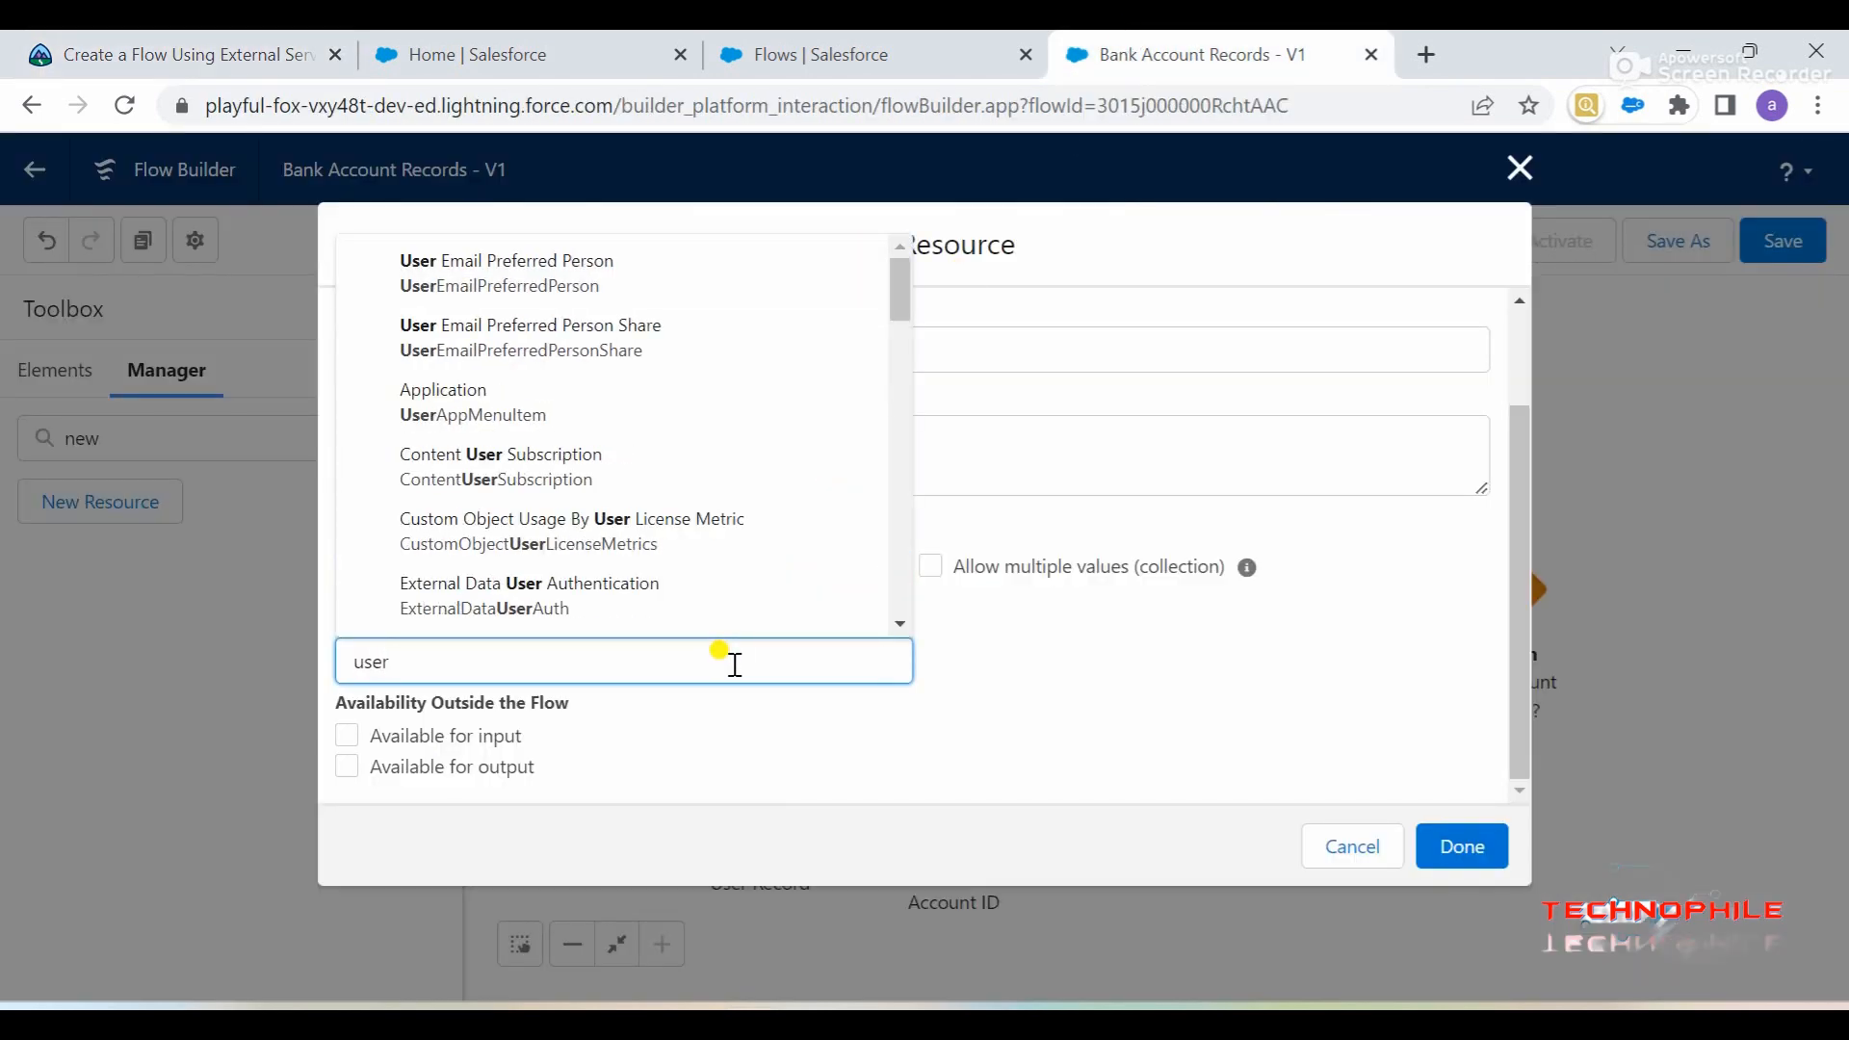
scroll(671, 445, "down", 3)
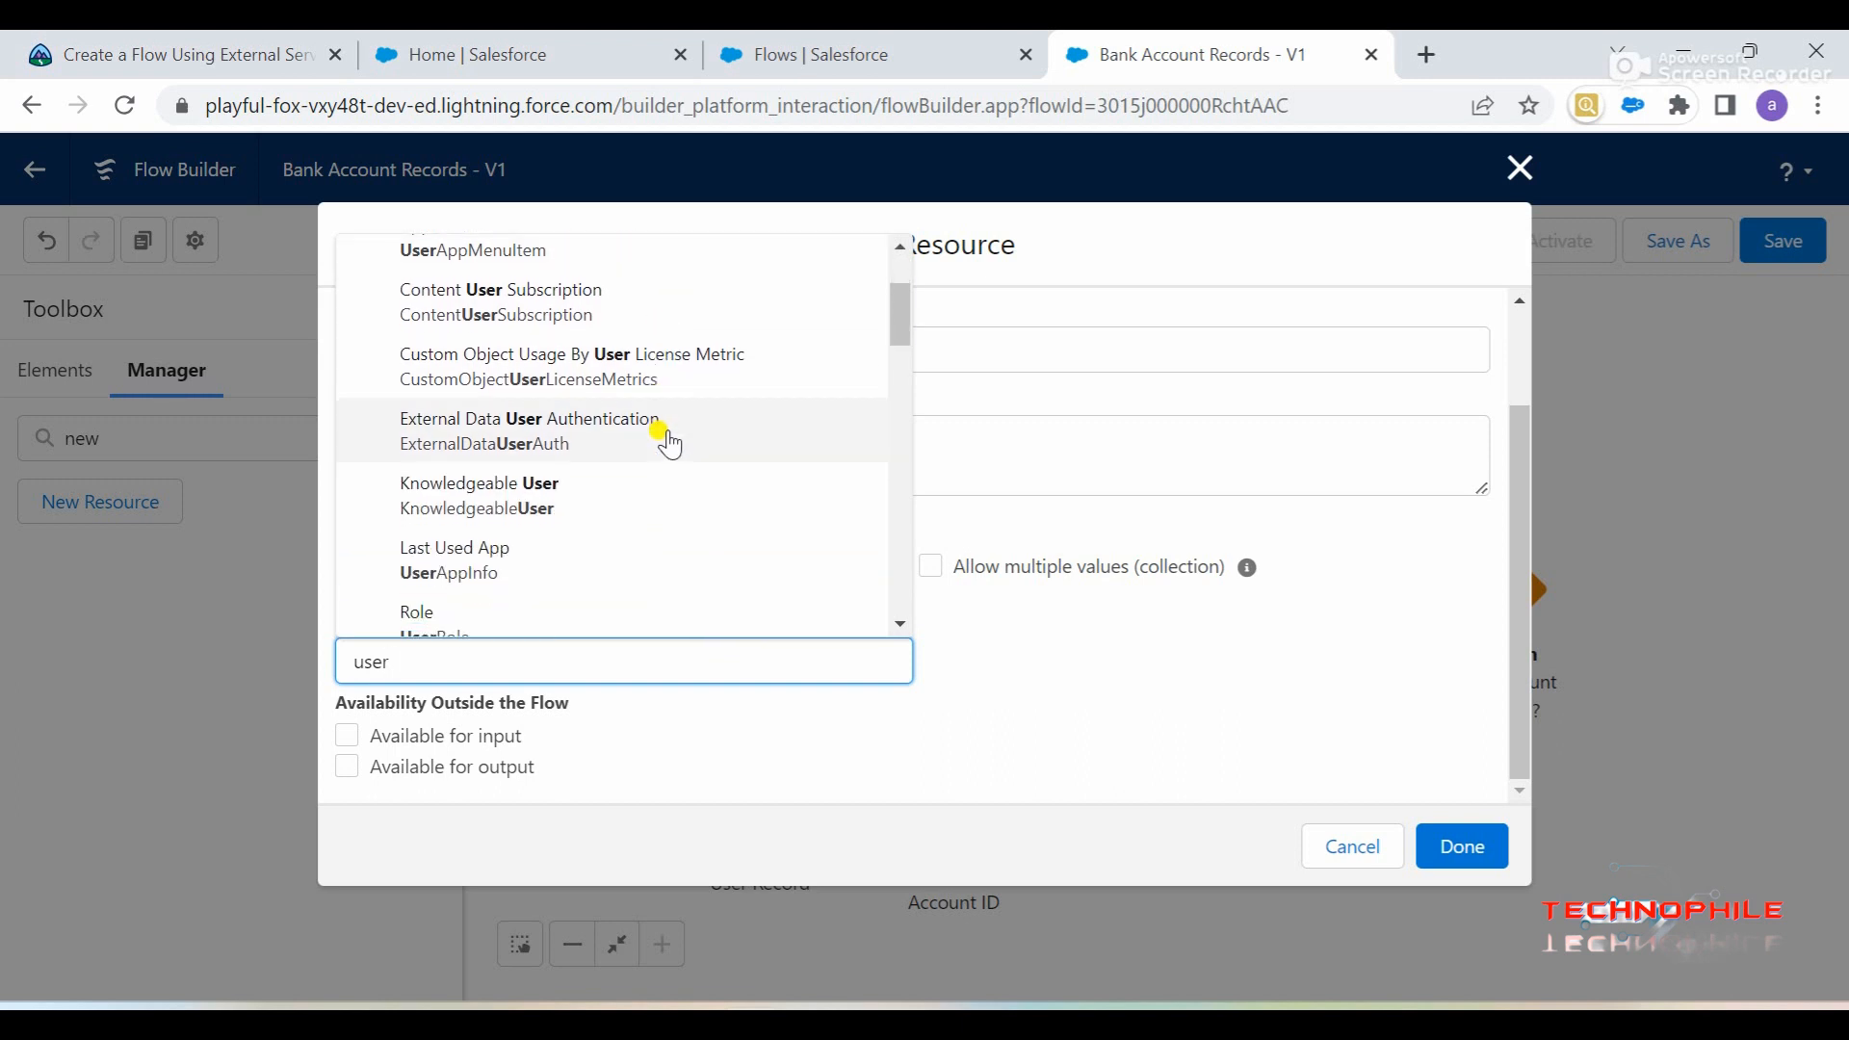
left_click(520, 601)
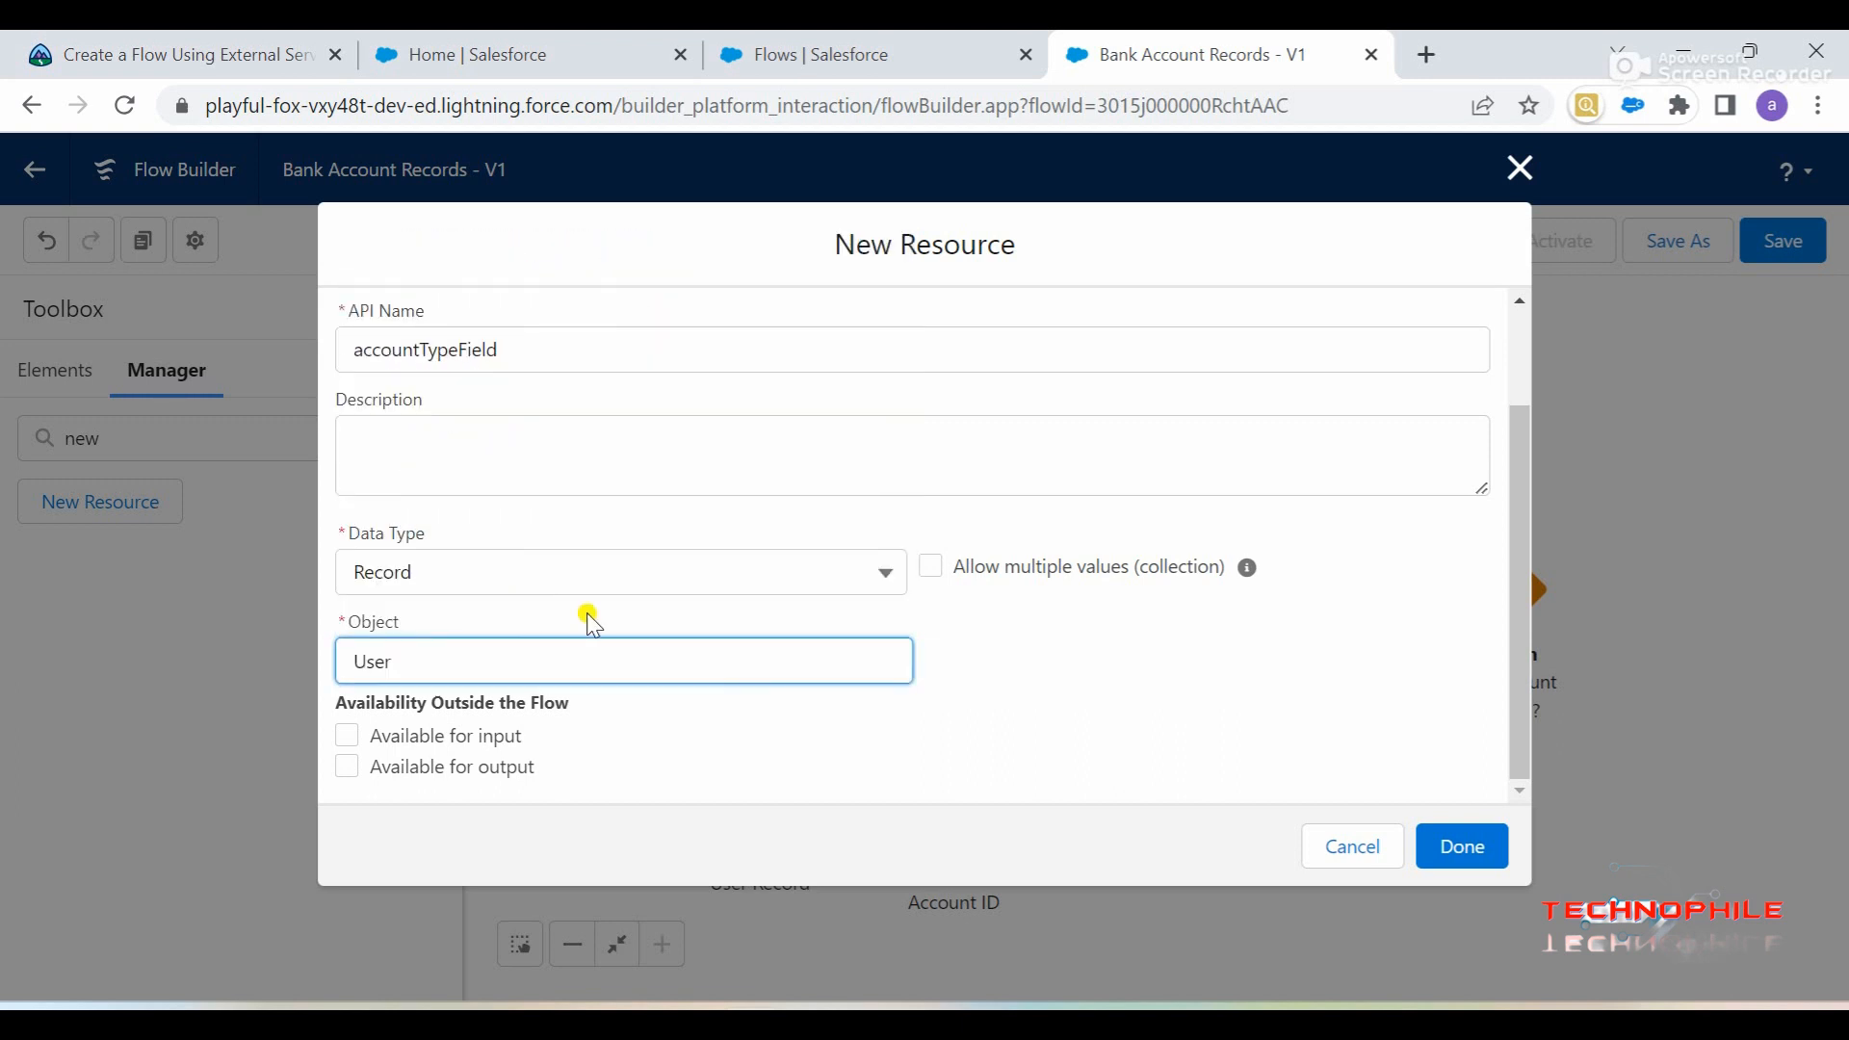
- Check the availability setting in Trailhead, review the accountTypeField variable's properties, and finish creating the variable
left_click(262, 55)
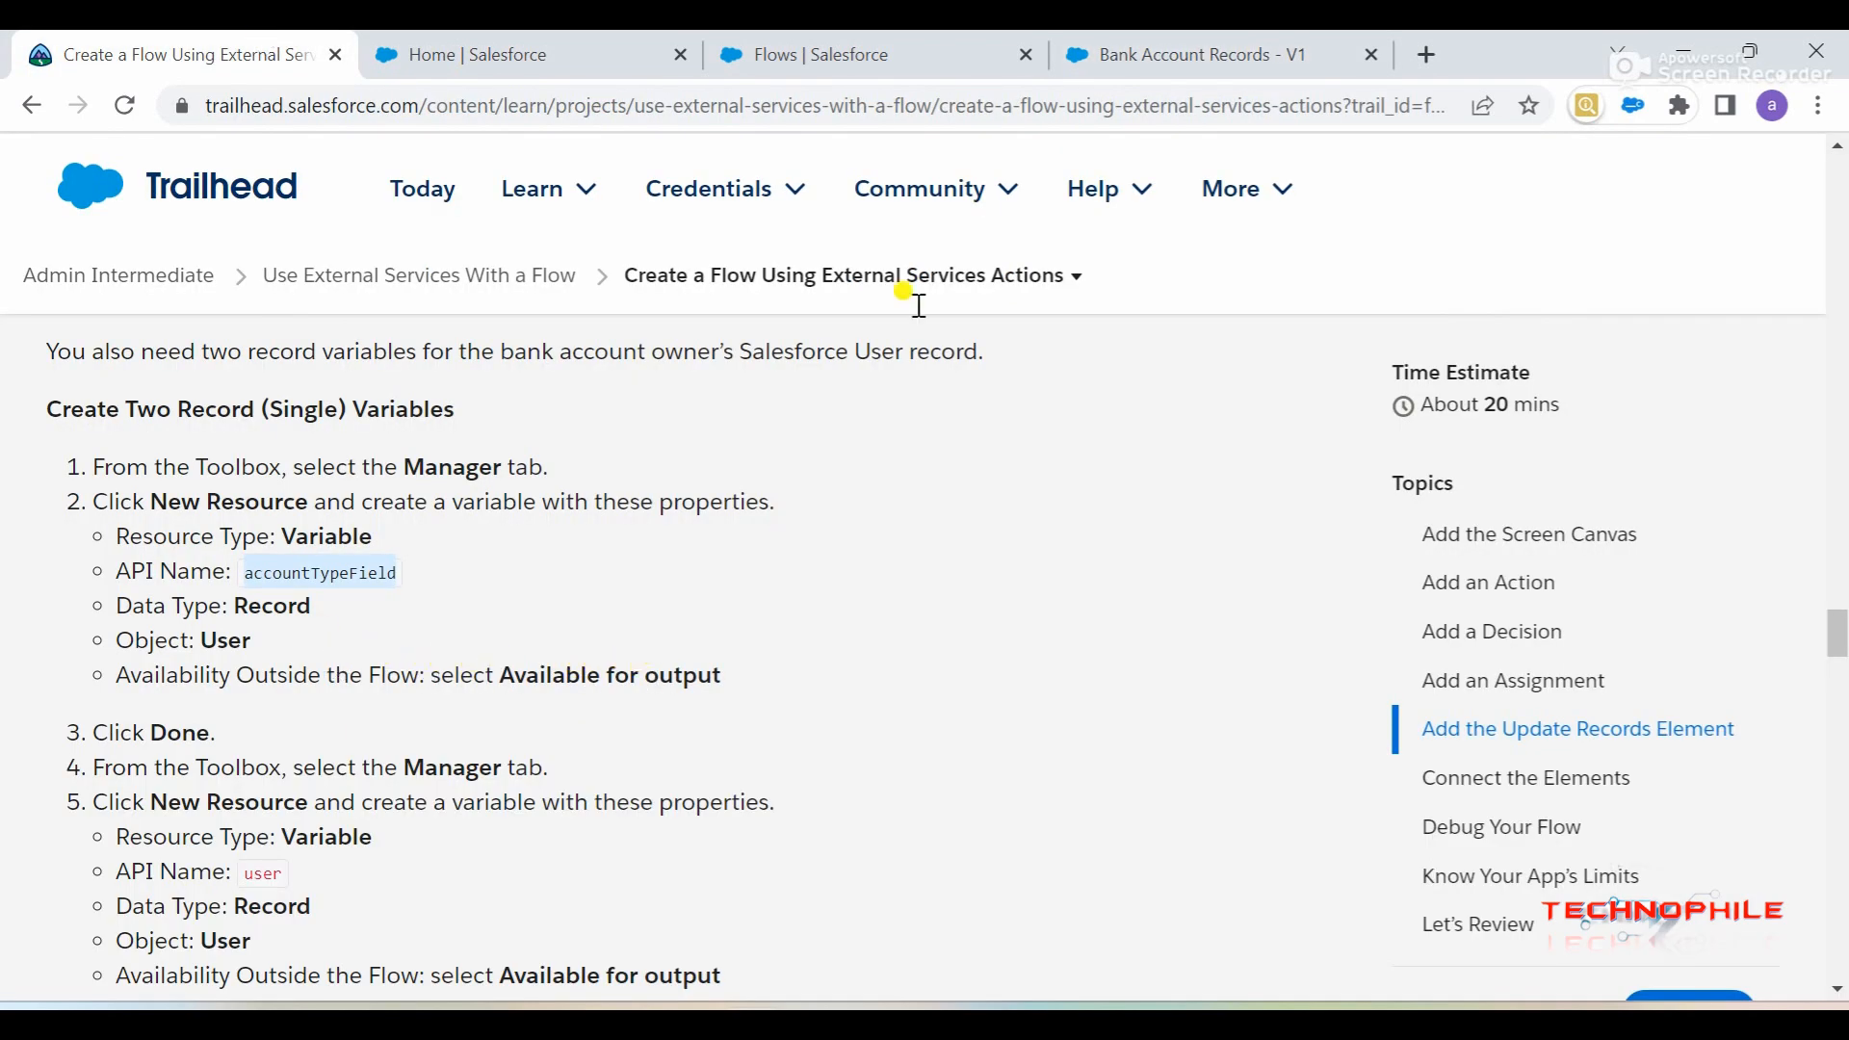
left_click(1237, 43)
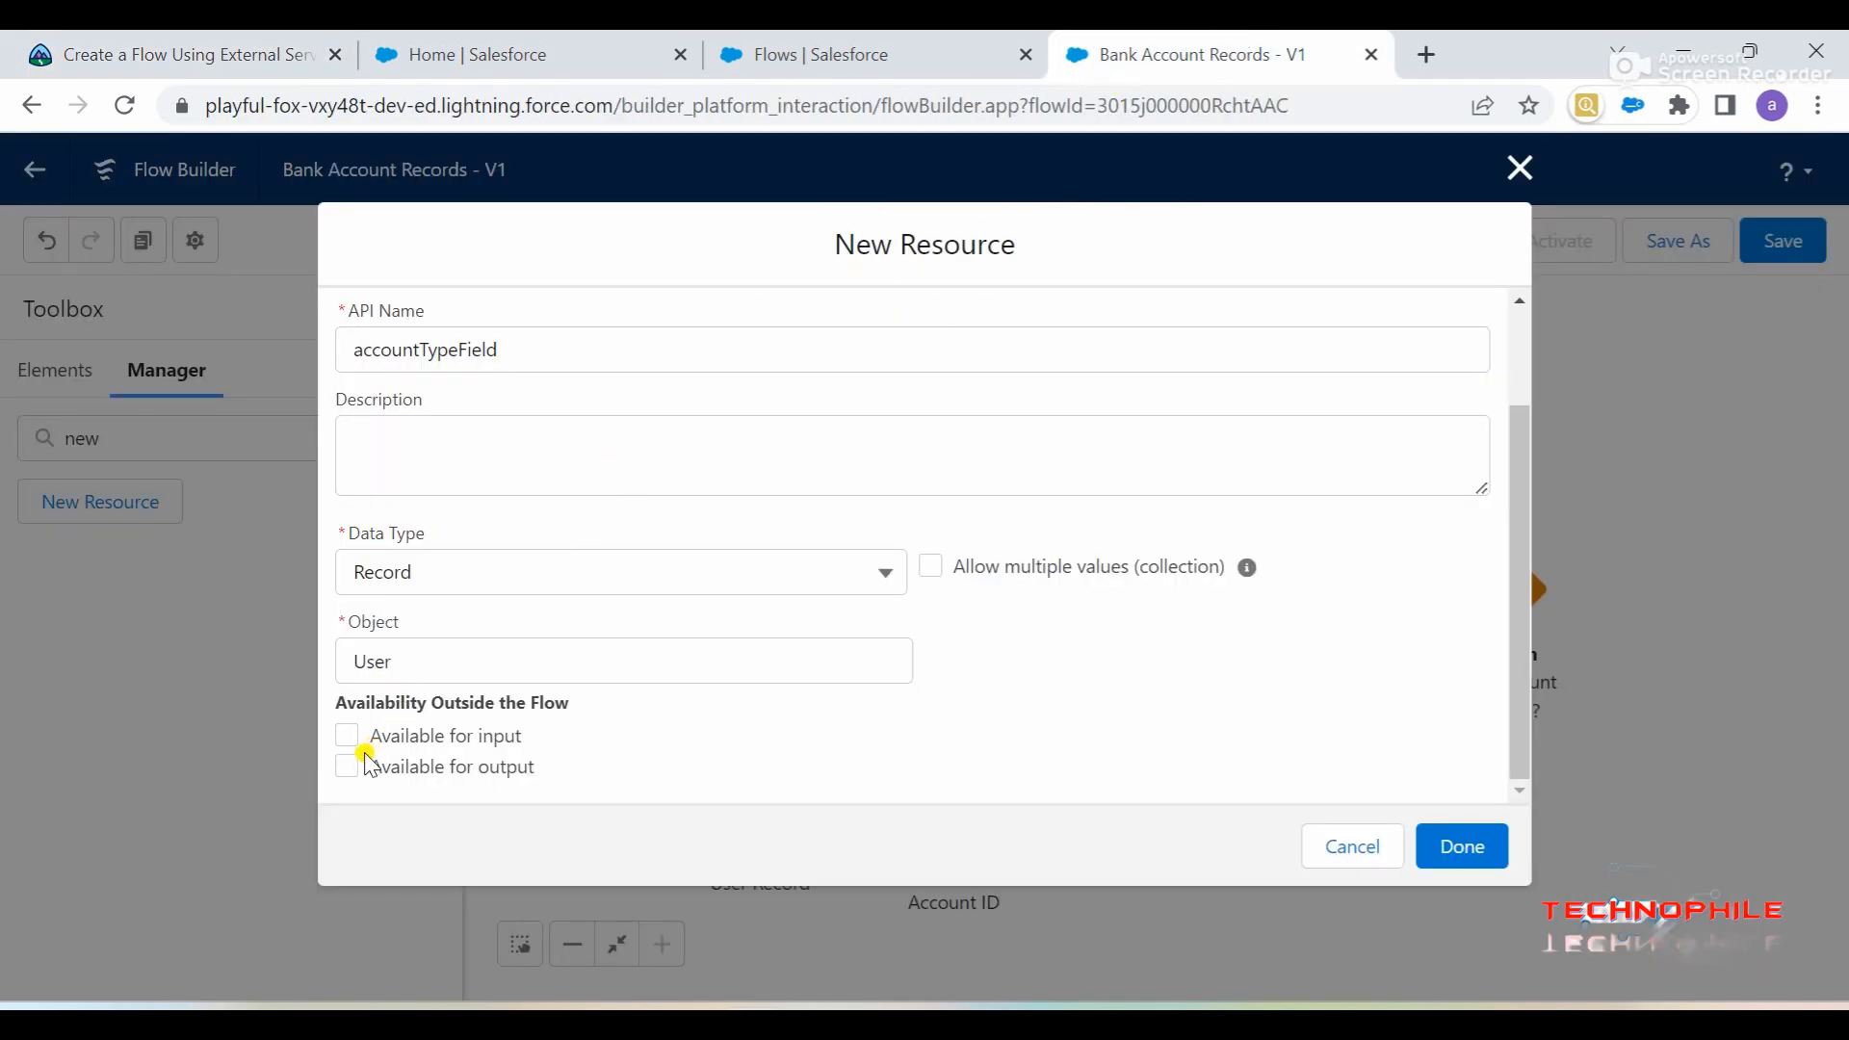
scroll(889, 643, "up", 2)
scroll(889, 643, "down", 2)
scroll(1021, 568, "up", 2)
scroll(1019, 564, "down", 2)
left_click(1445, 847)
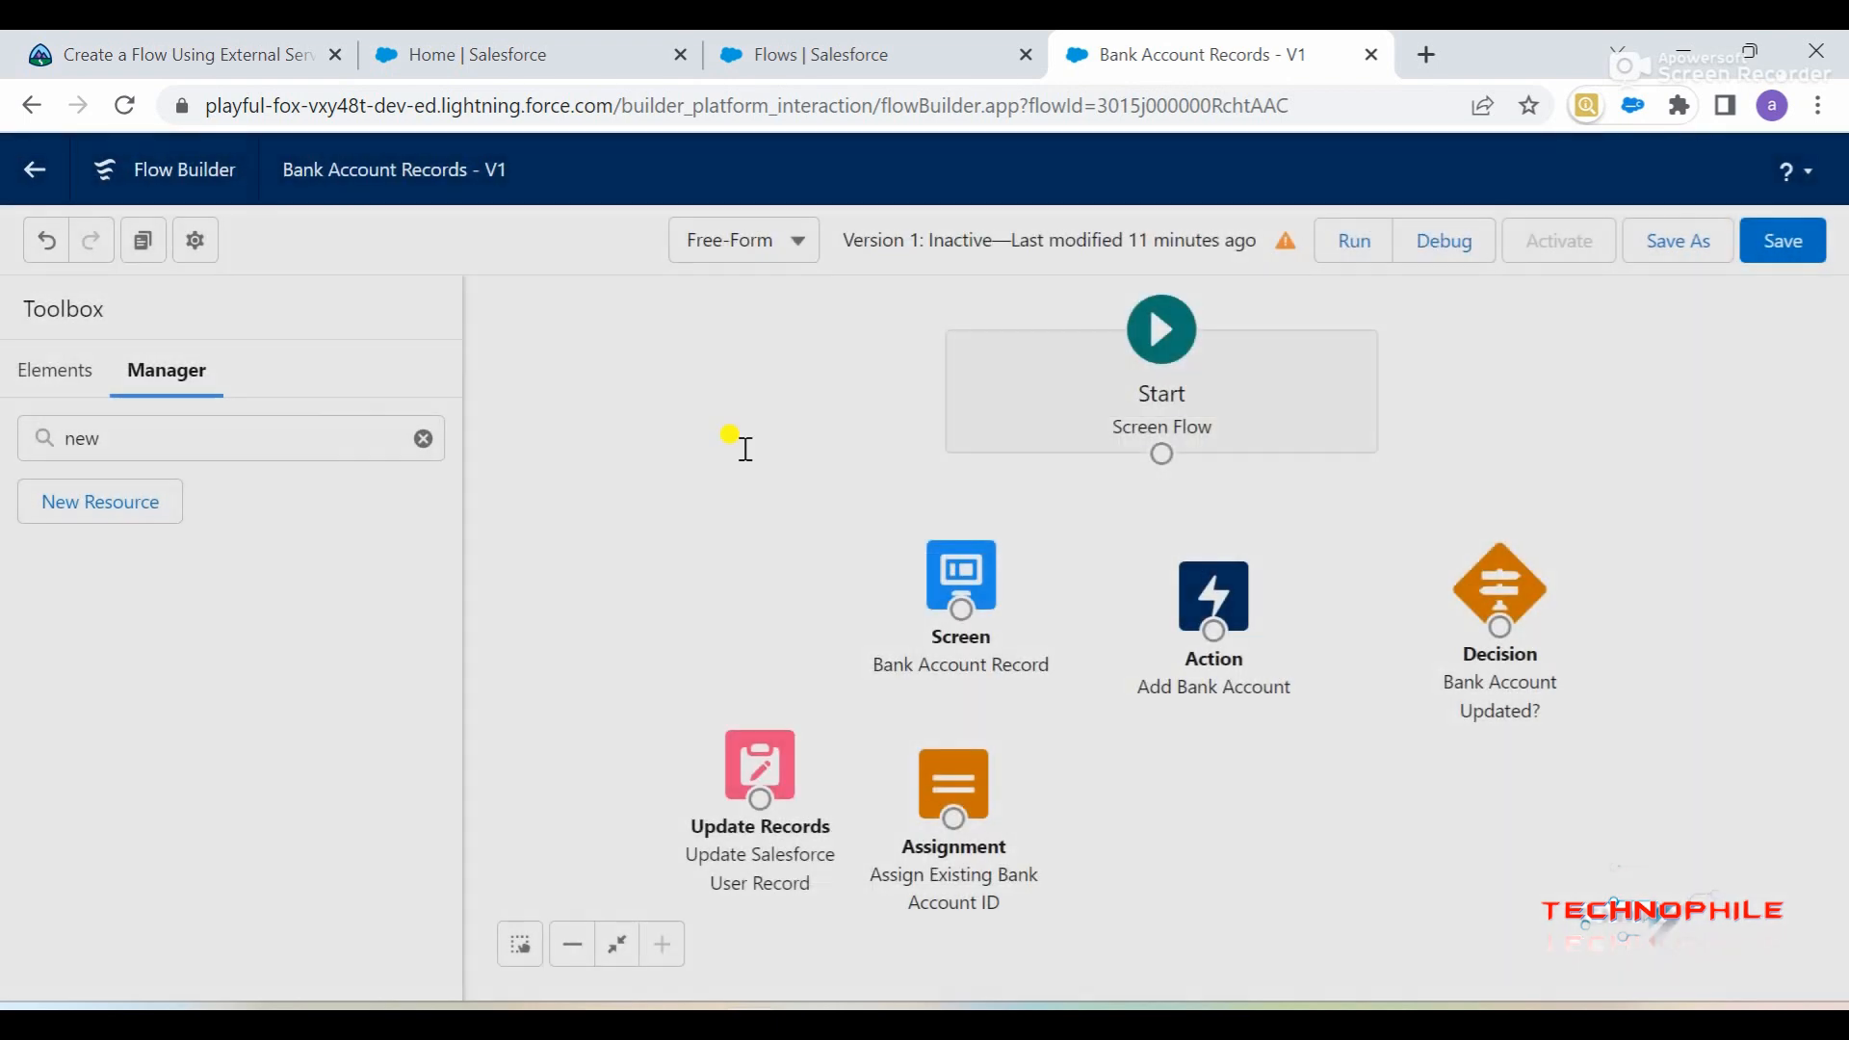
- Look up the second variable's required properties in Trailhead and copy its API name
left_click(231, 38)
scroll(297, 634, "down", 3)
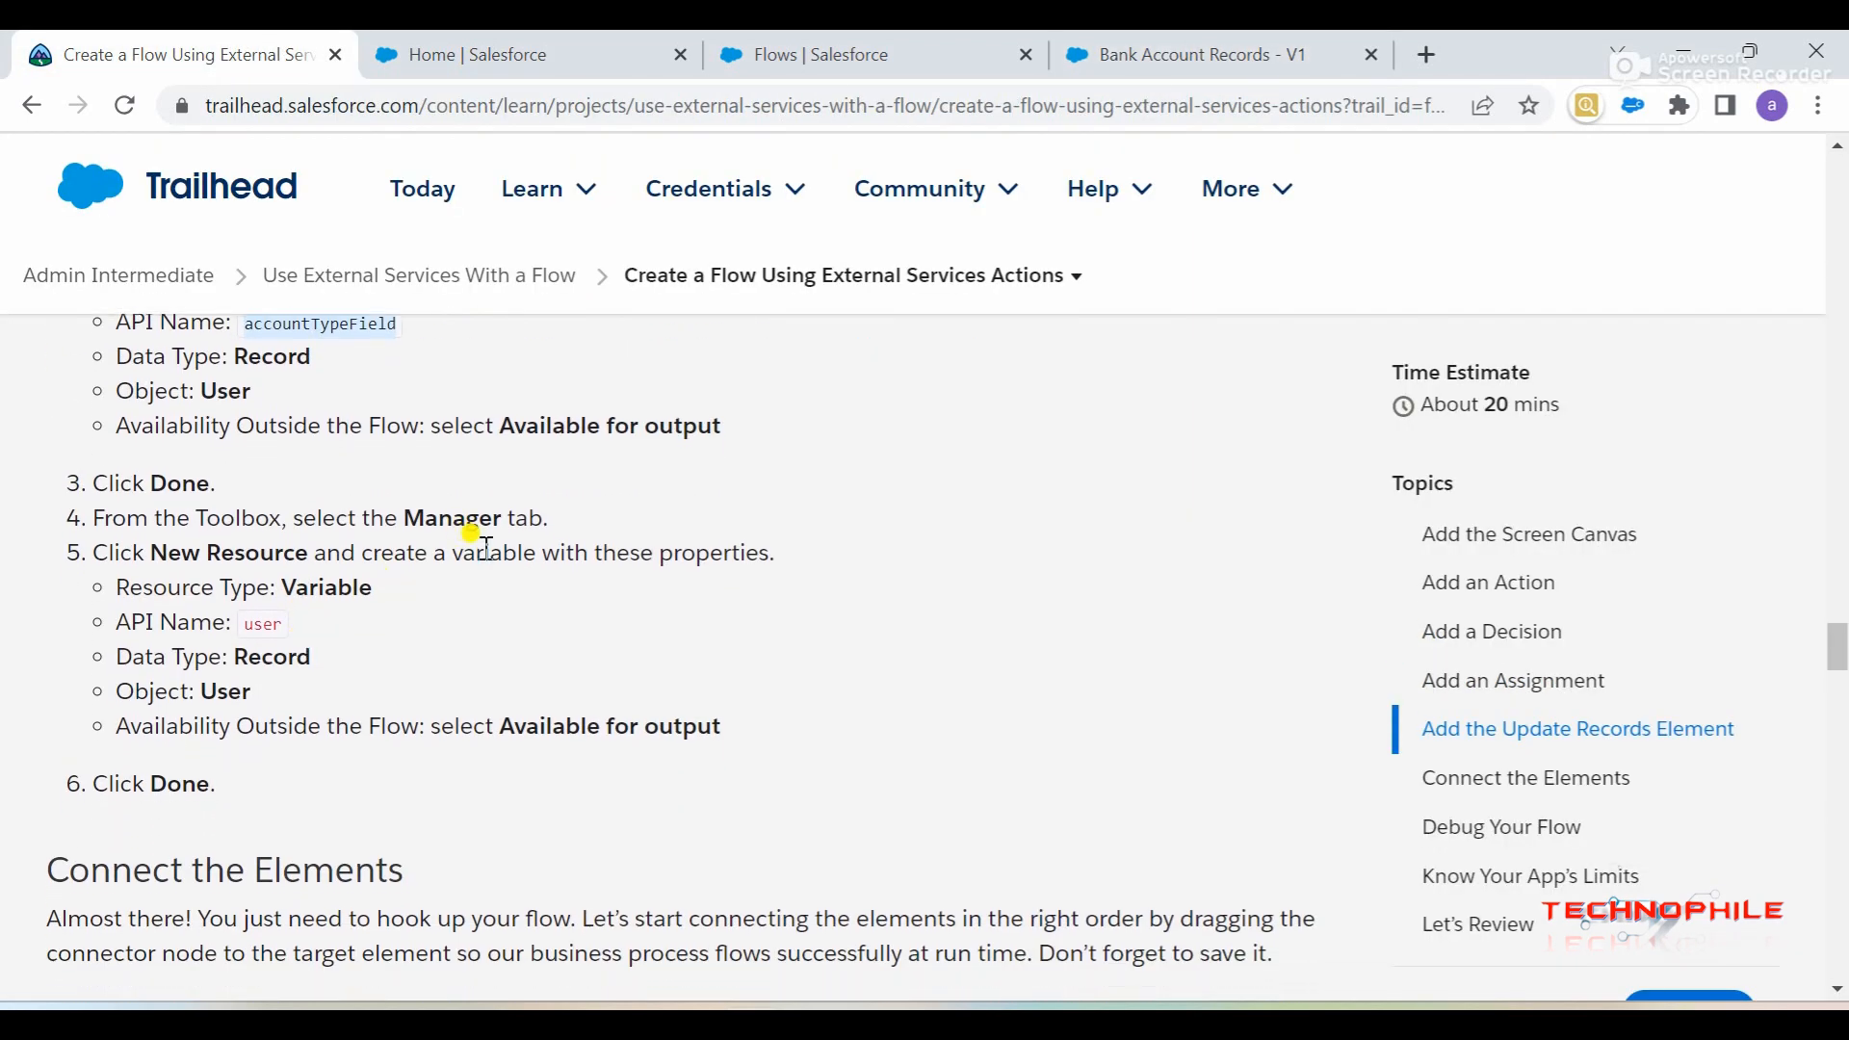
double_click(318, 588)
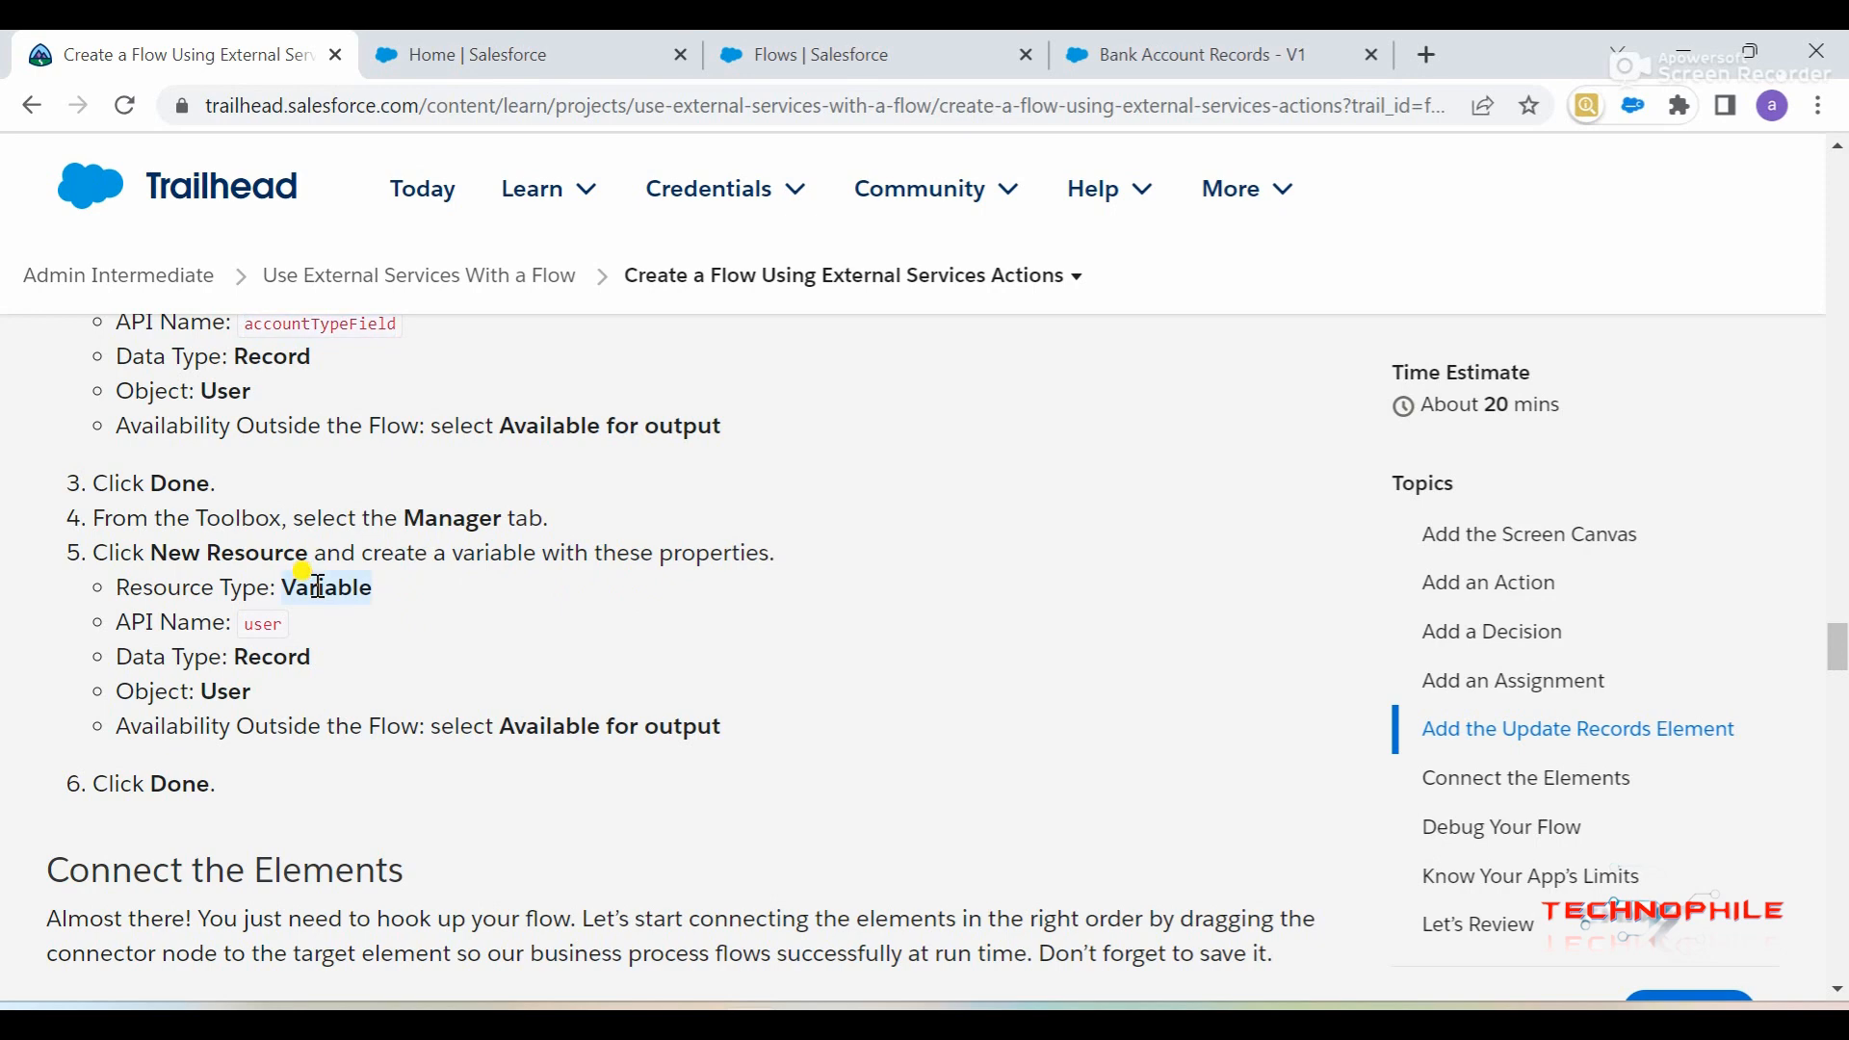
double_click(264, 625)
key("ctrl+c")
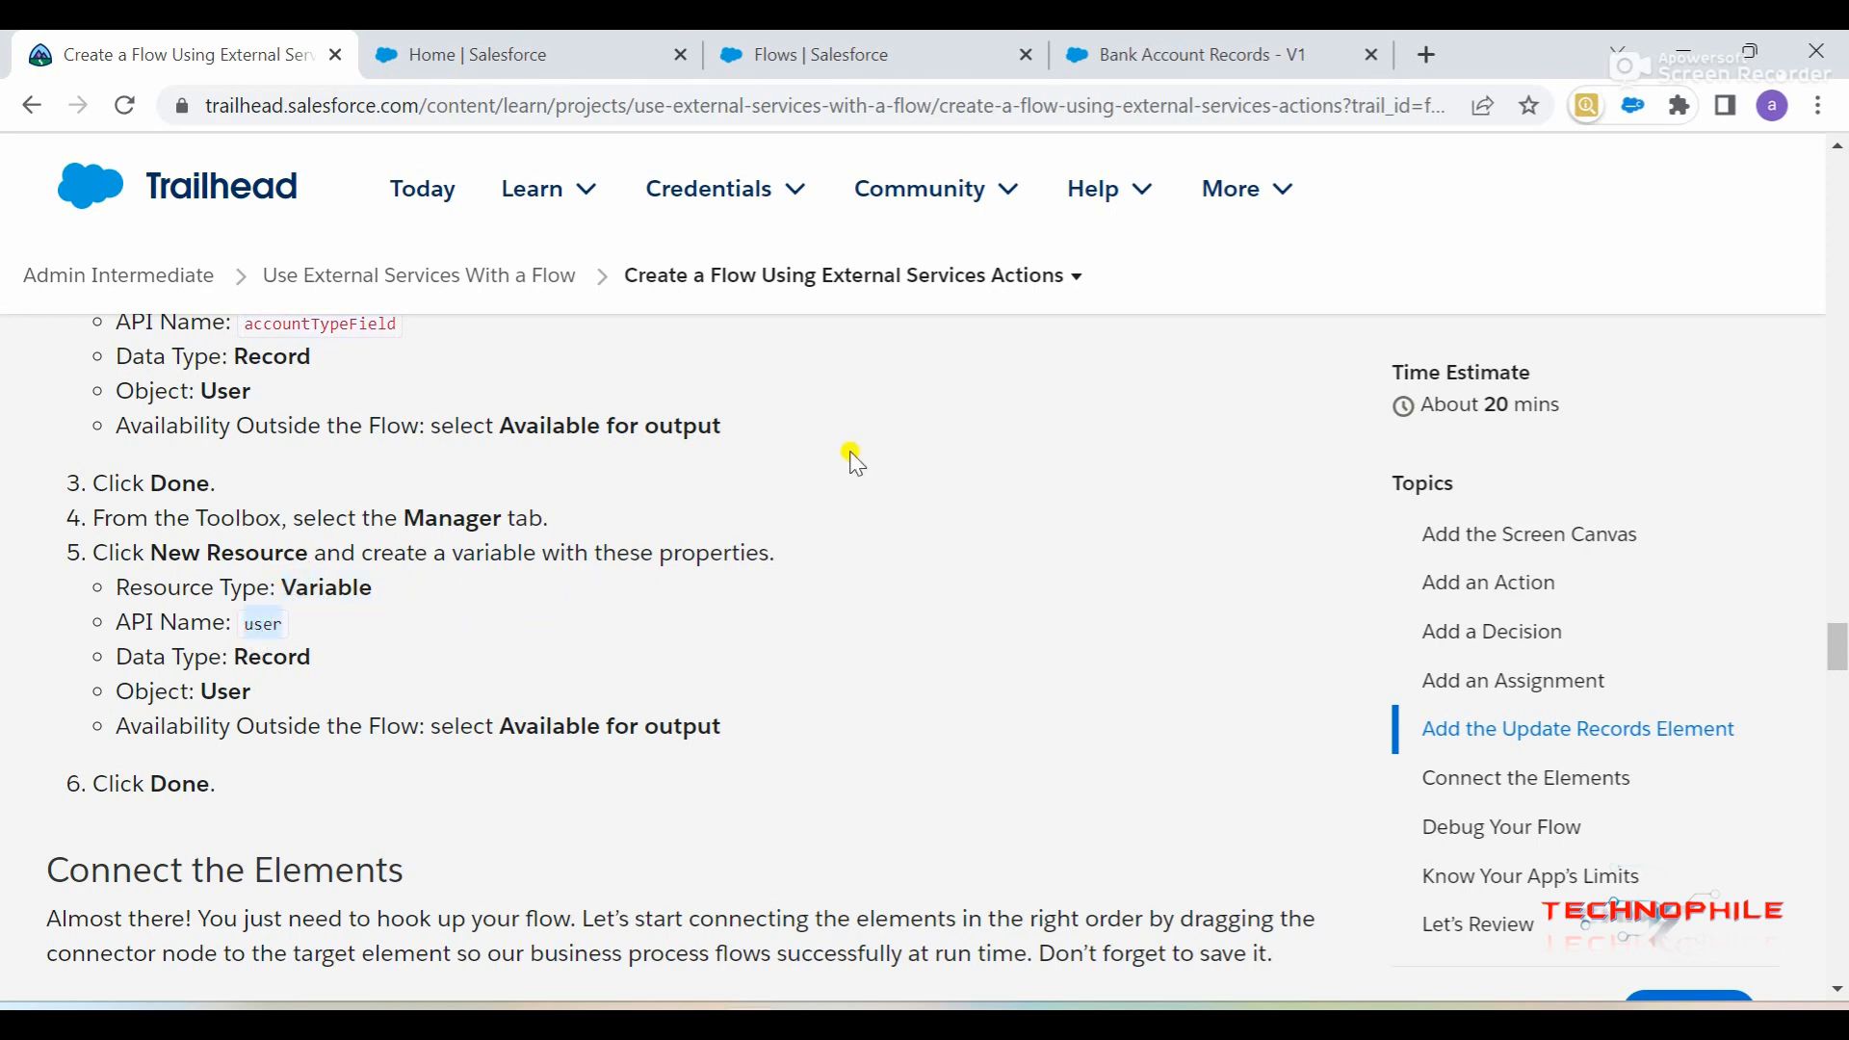
- Create a new resource of type Variable in the Bank Account Records flow and set its API name to user
left_click(1194, 54)
left_click(89, 501)
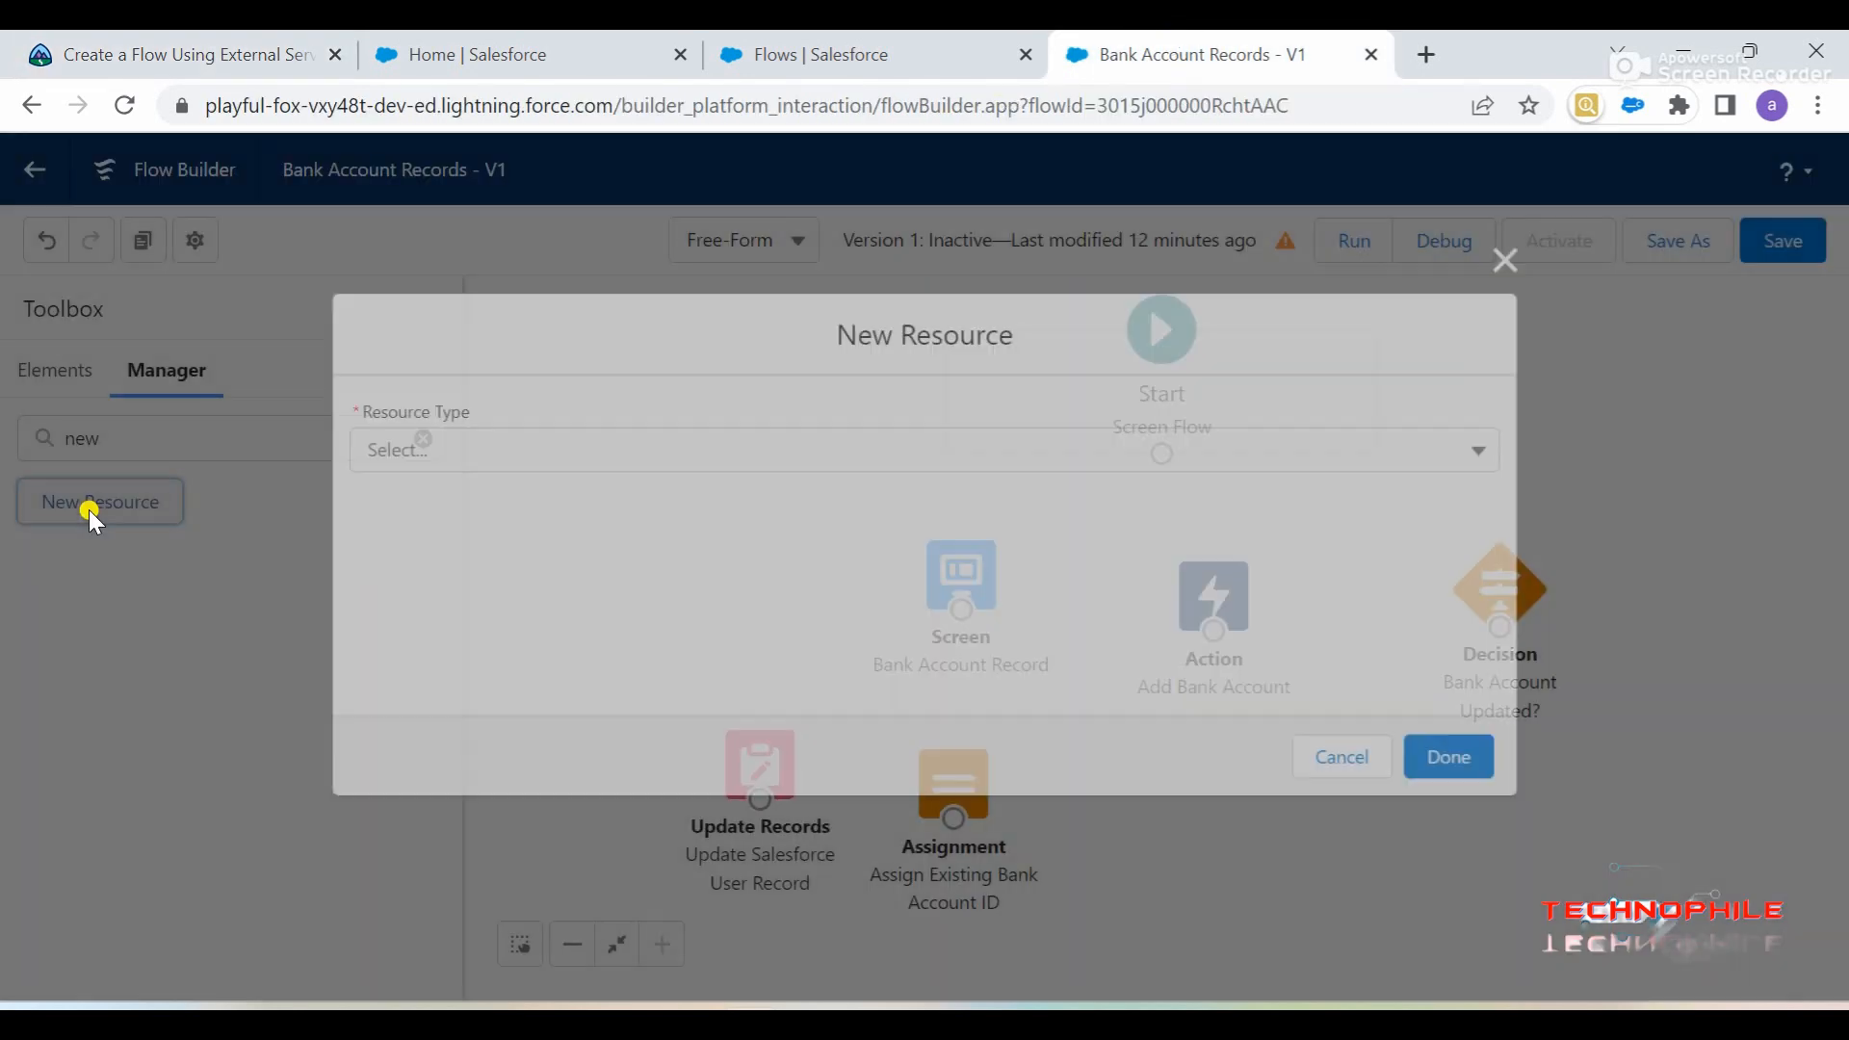
left_click(520, 438)
left_click(513, 496)
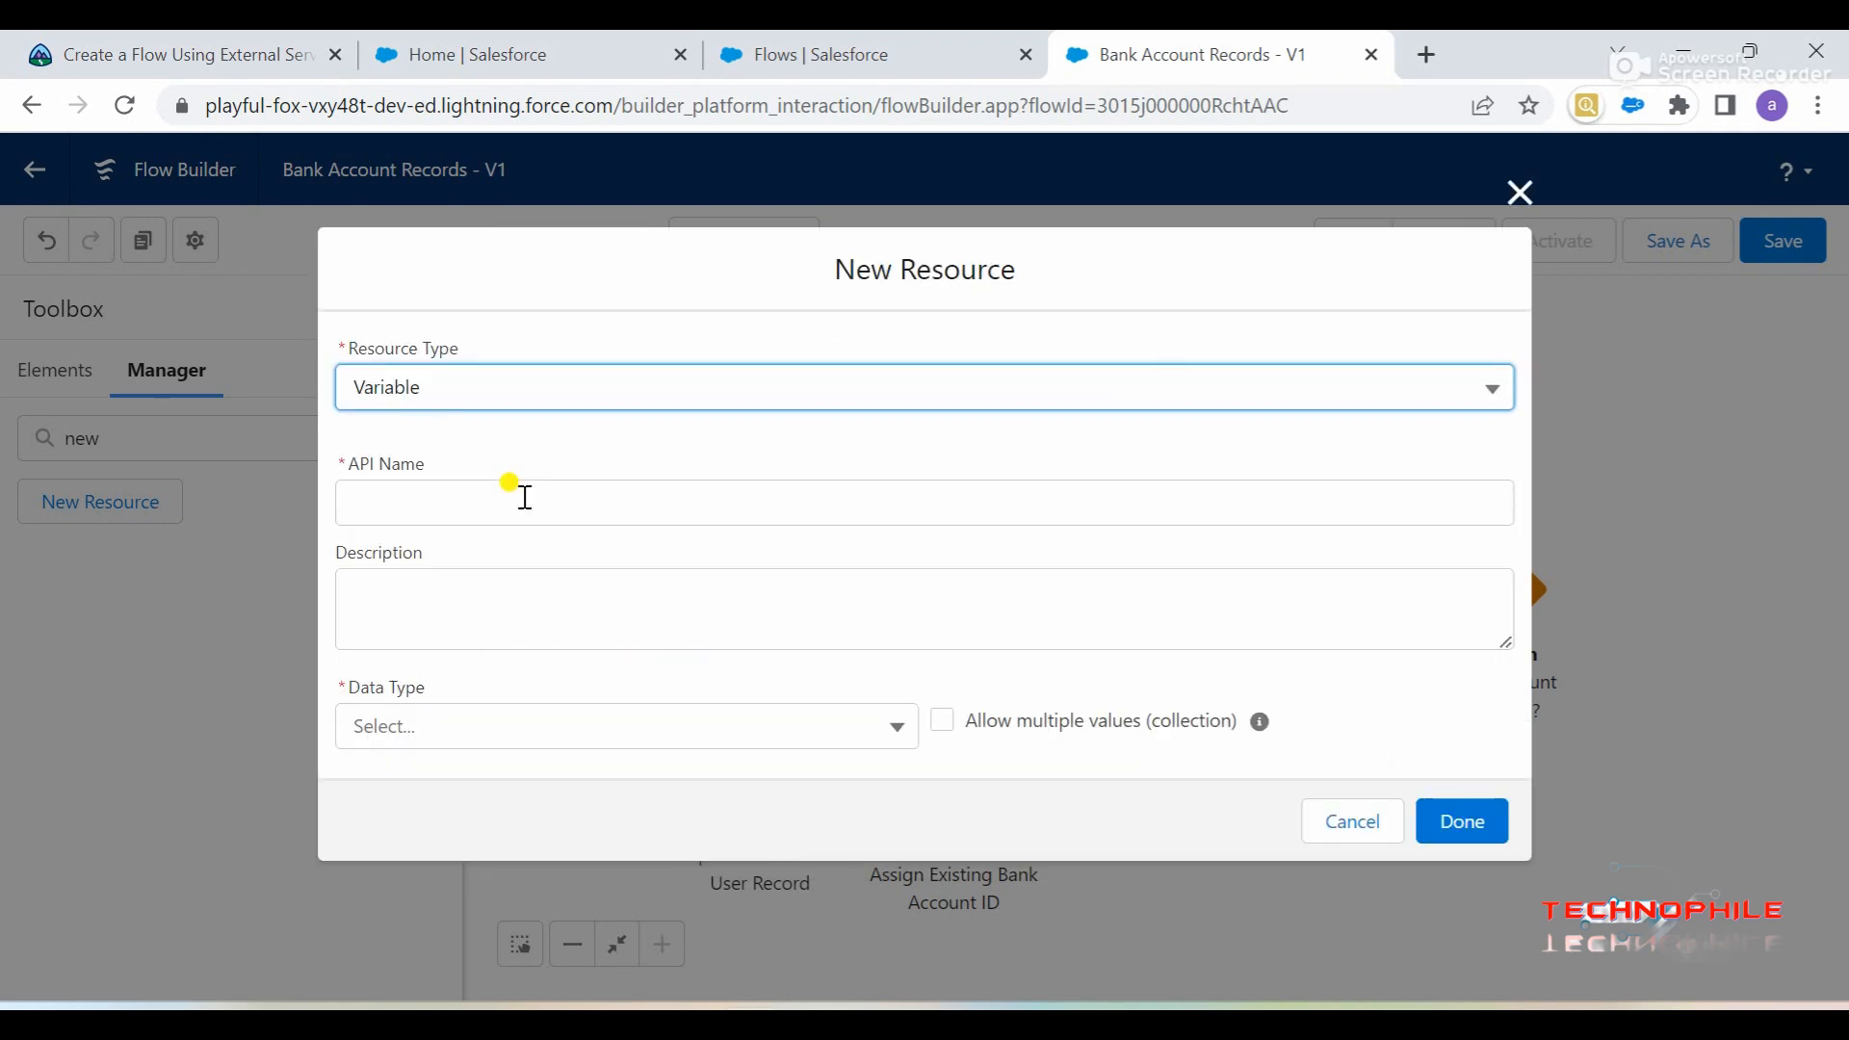
left_click(525, 496)
key("ctrl+v")
left_click(601, 465)
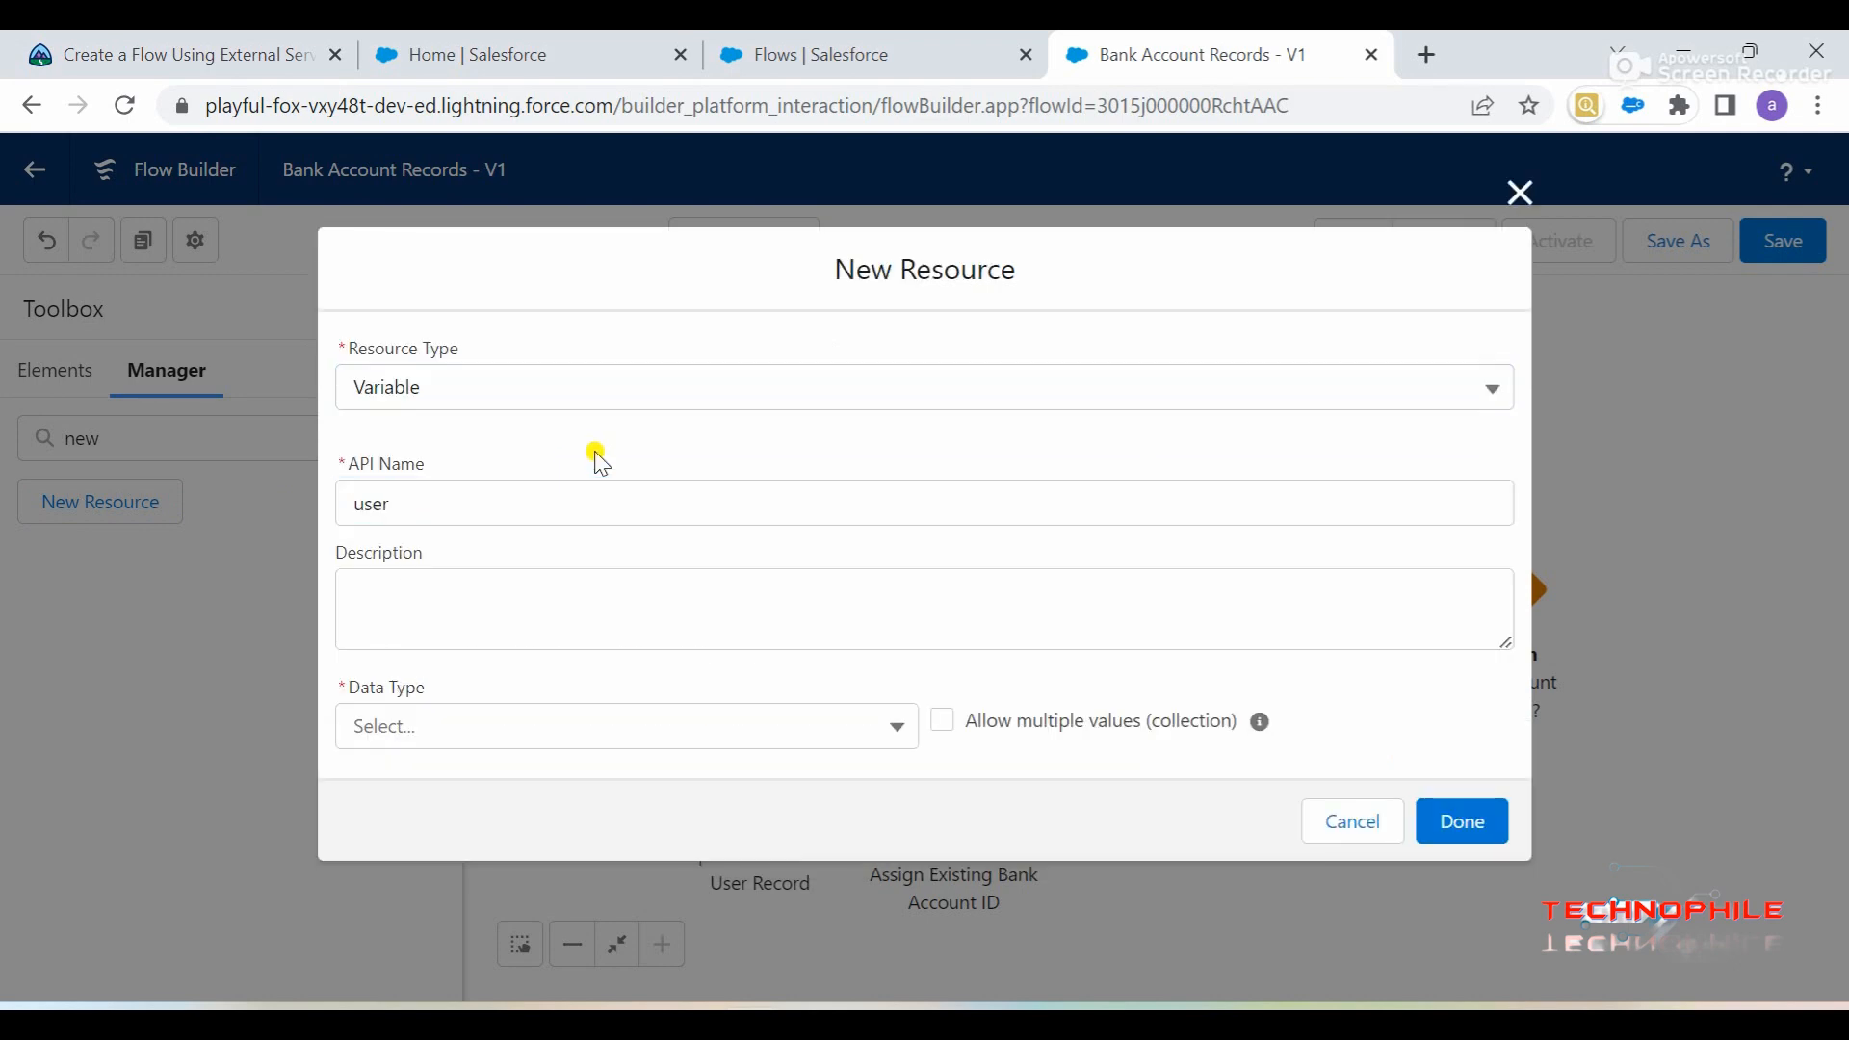
- Check the required properties in Trailhead and set the user variable's data type to Record and its object to User
left_click(295, 44)
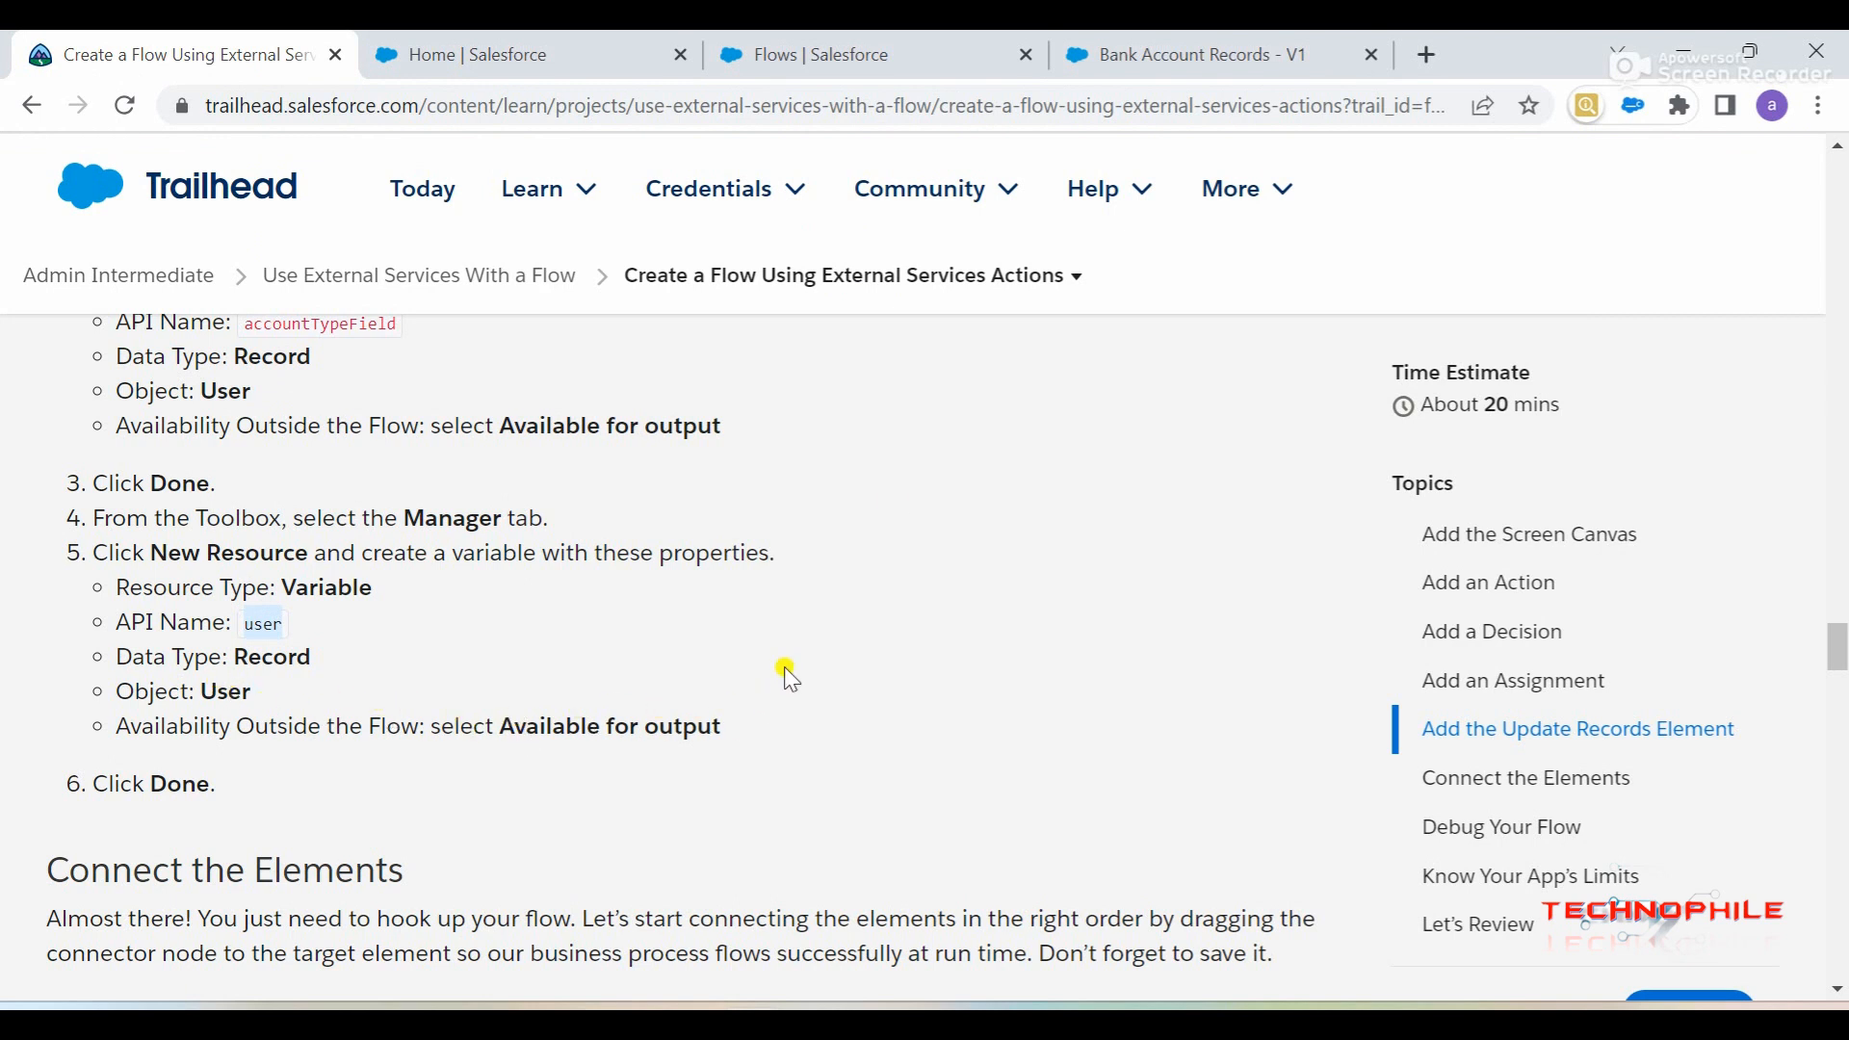
left_click(1139, 43)
left_click(406, 732)
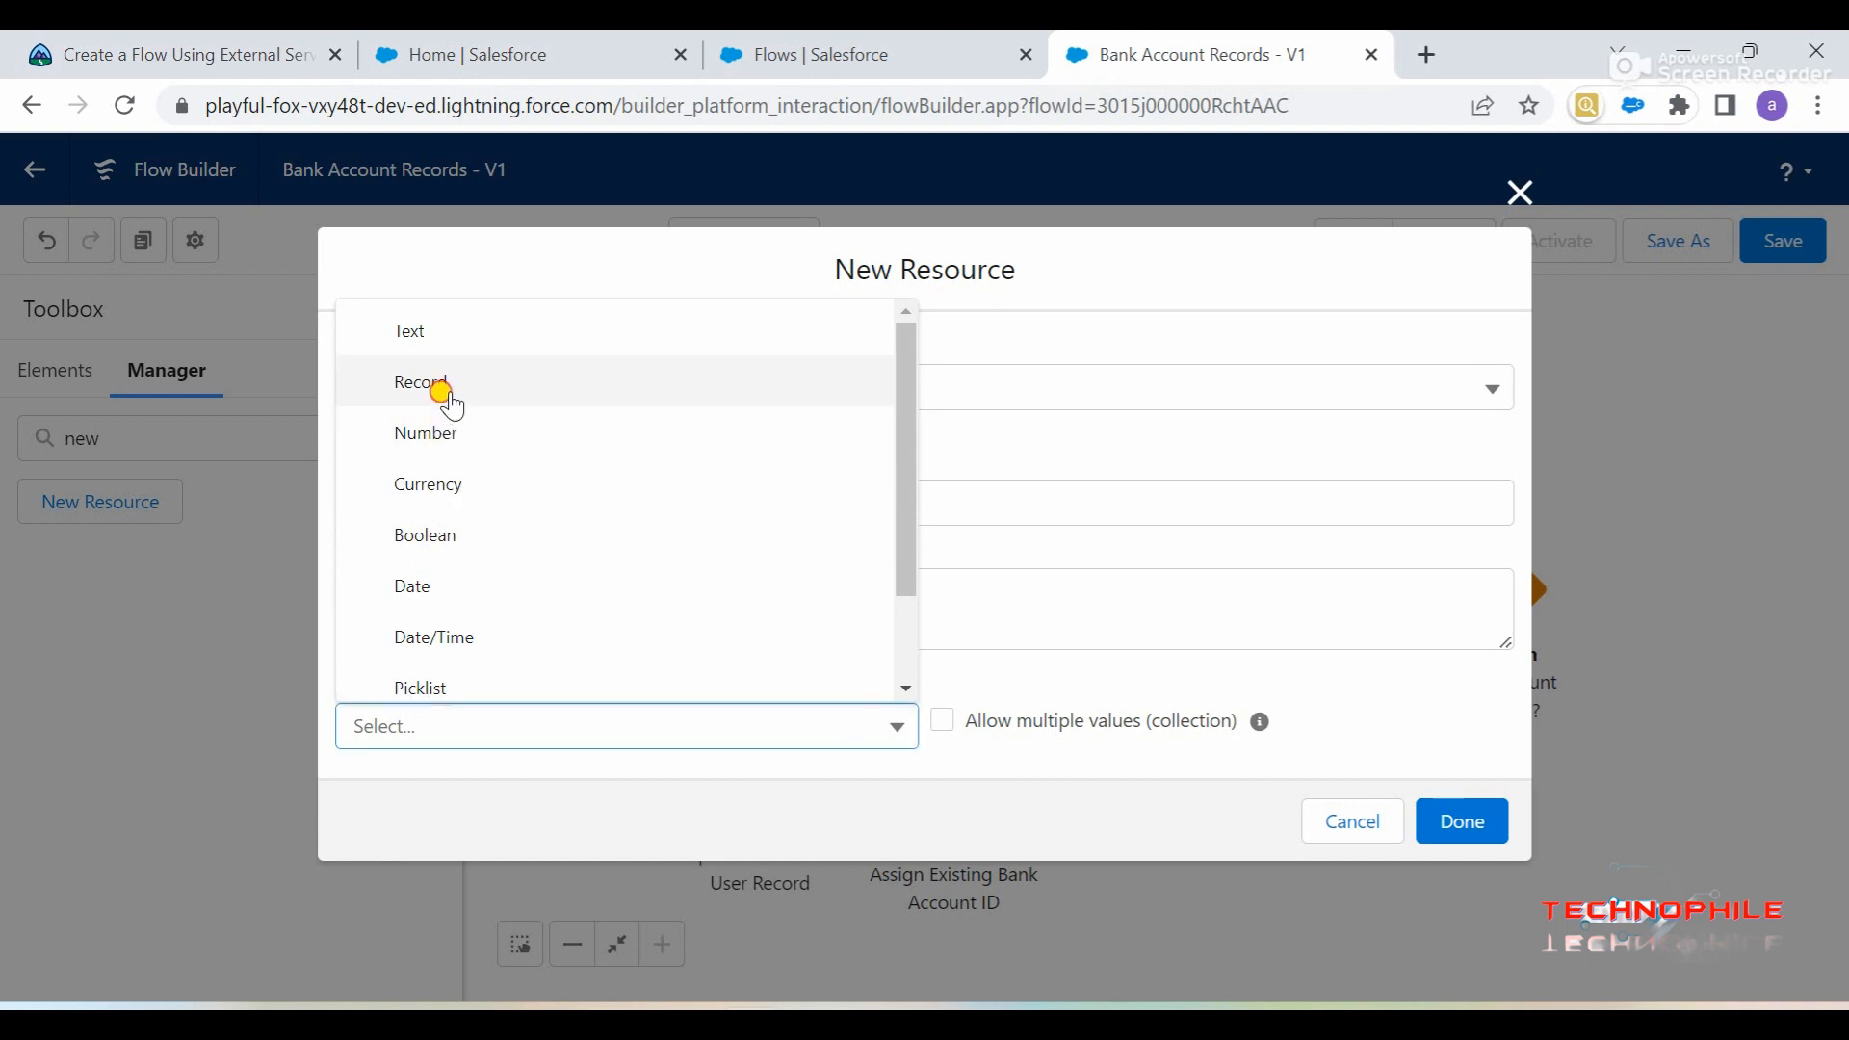
left_click(438, 385)
left_click(613, 655)
type("user")
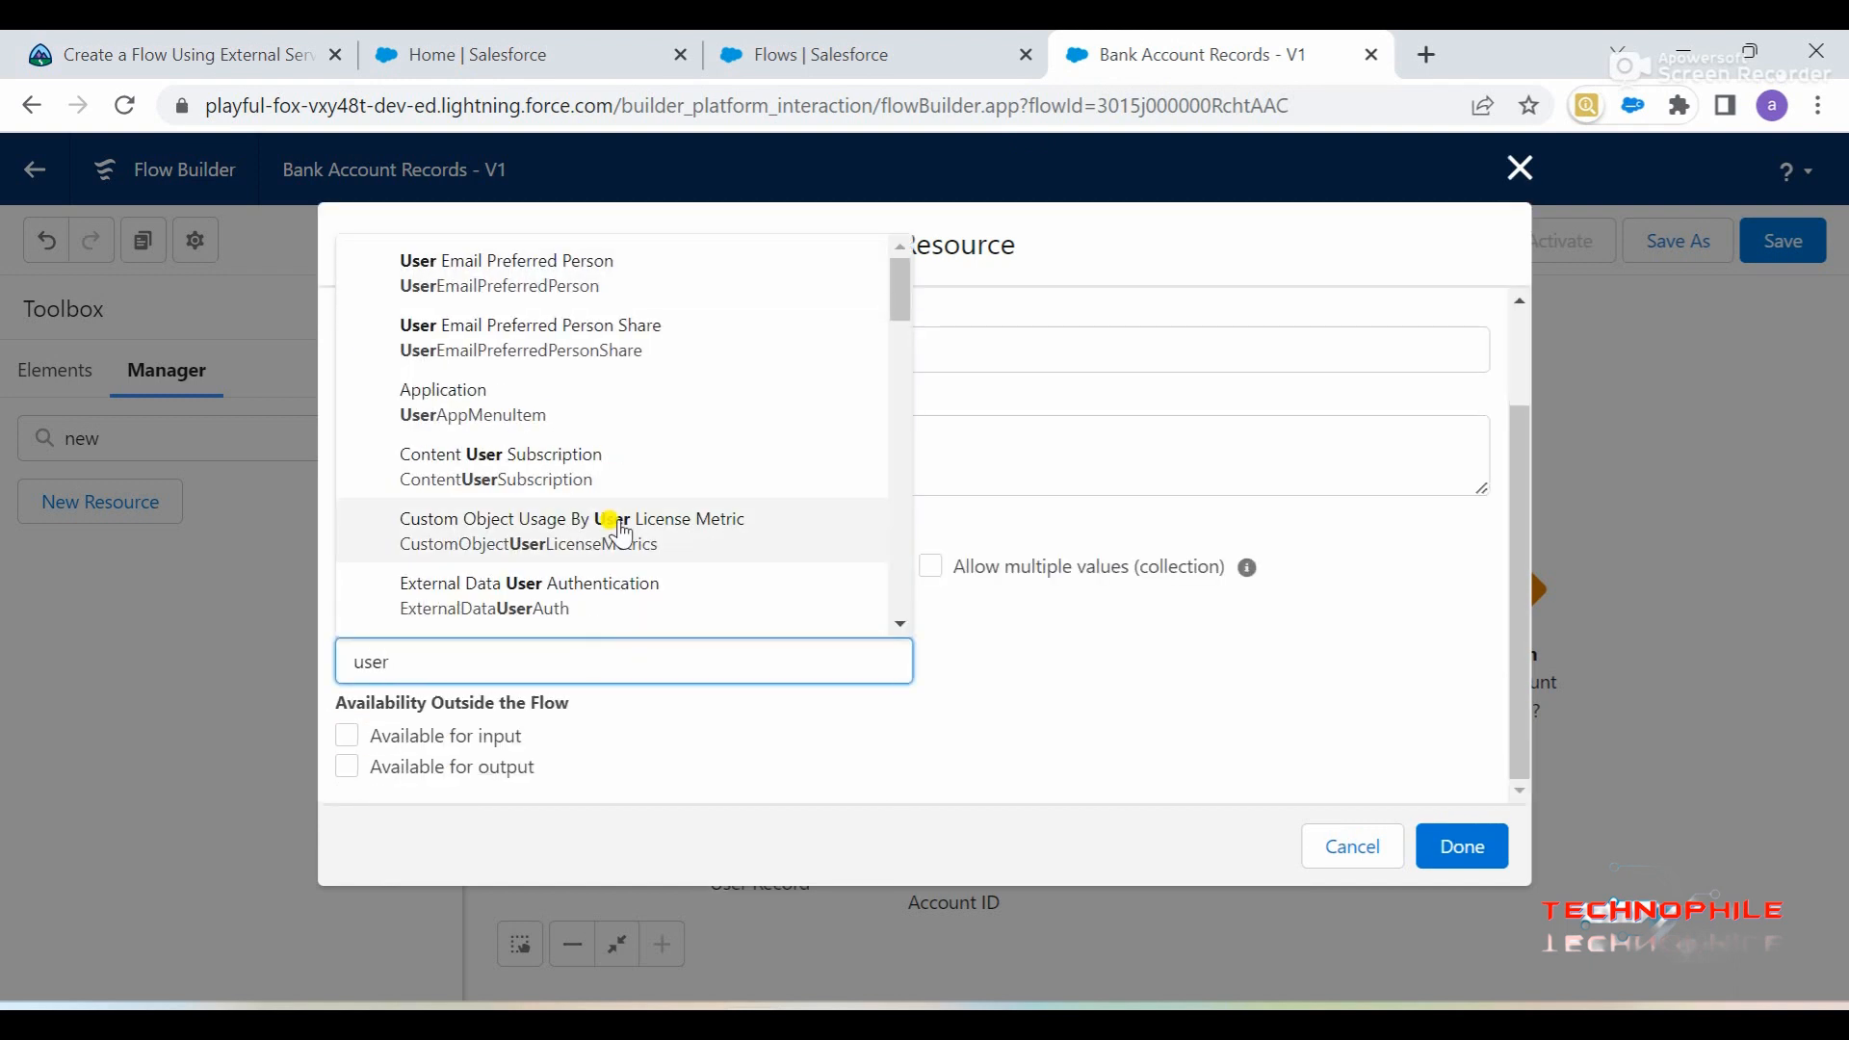
scroll(619, 533, "down", 3)
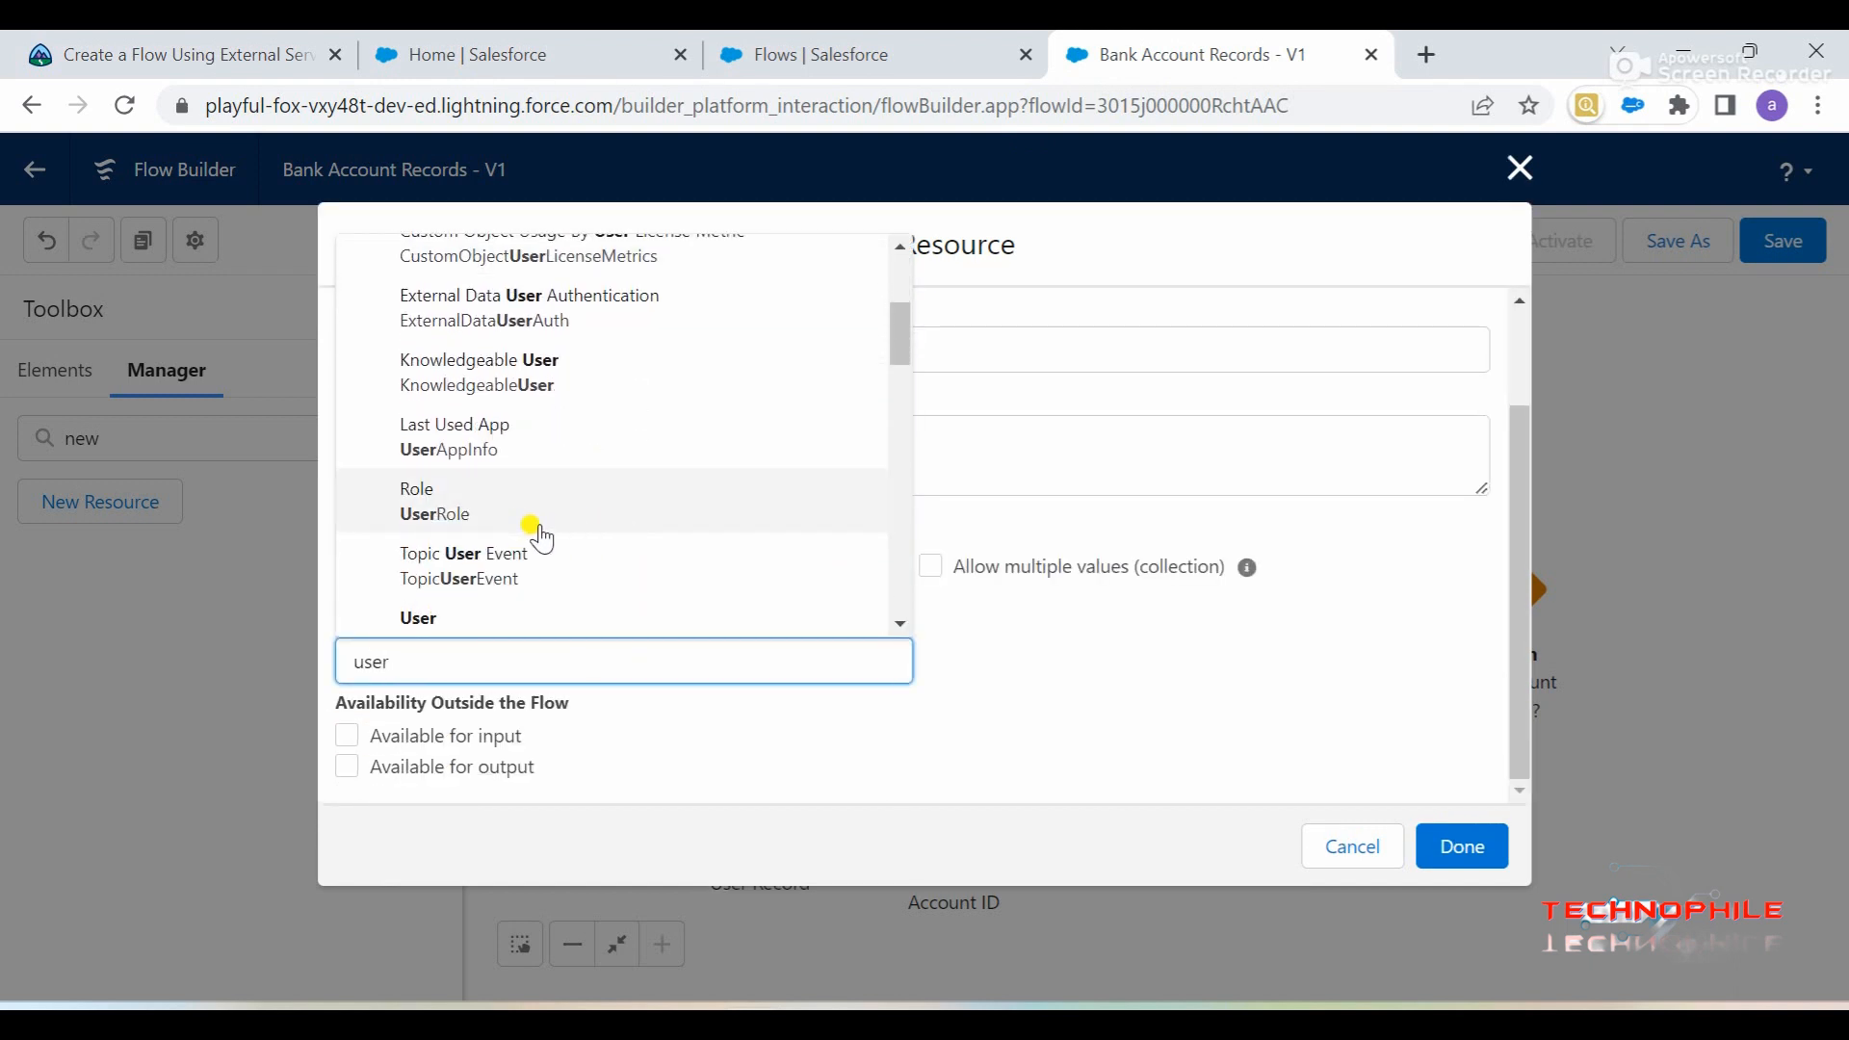
left_click(528, 615)
left_click(639, 729)
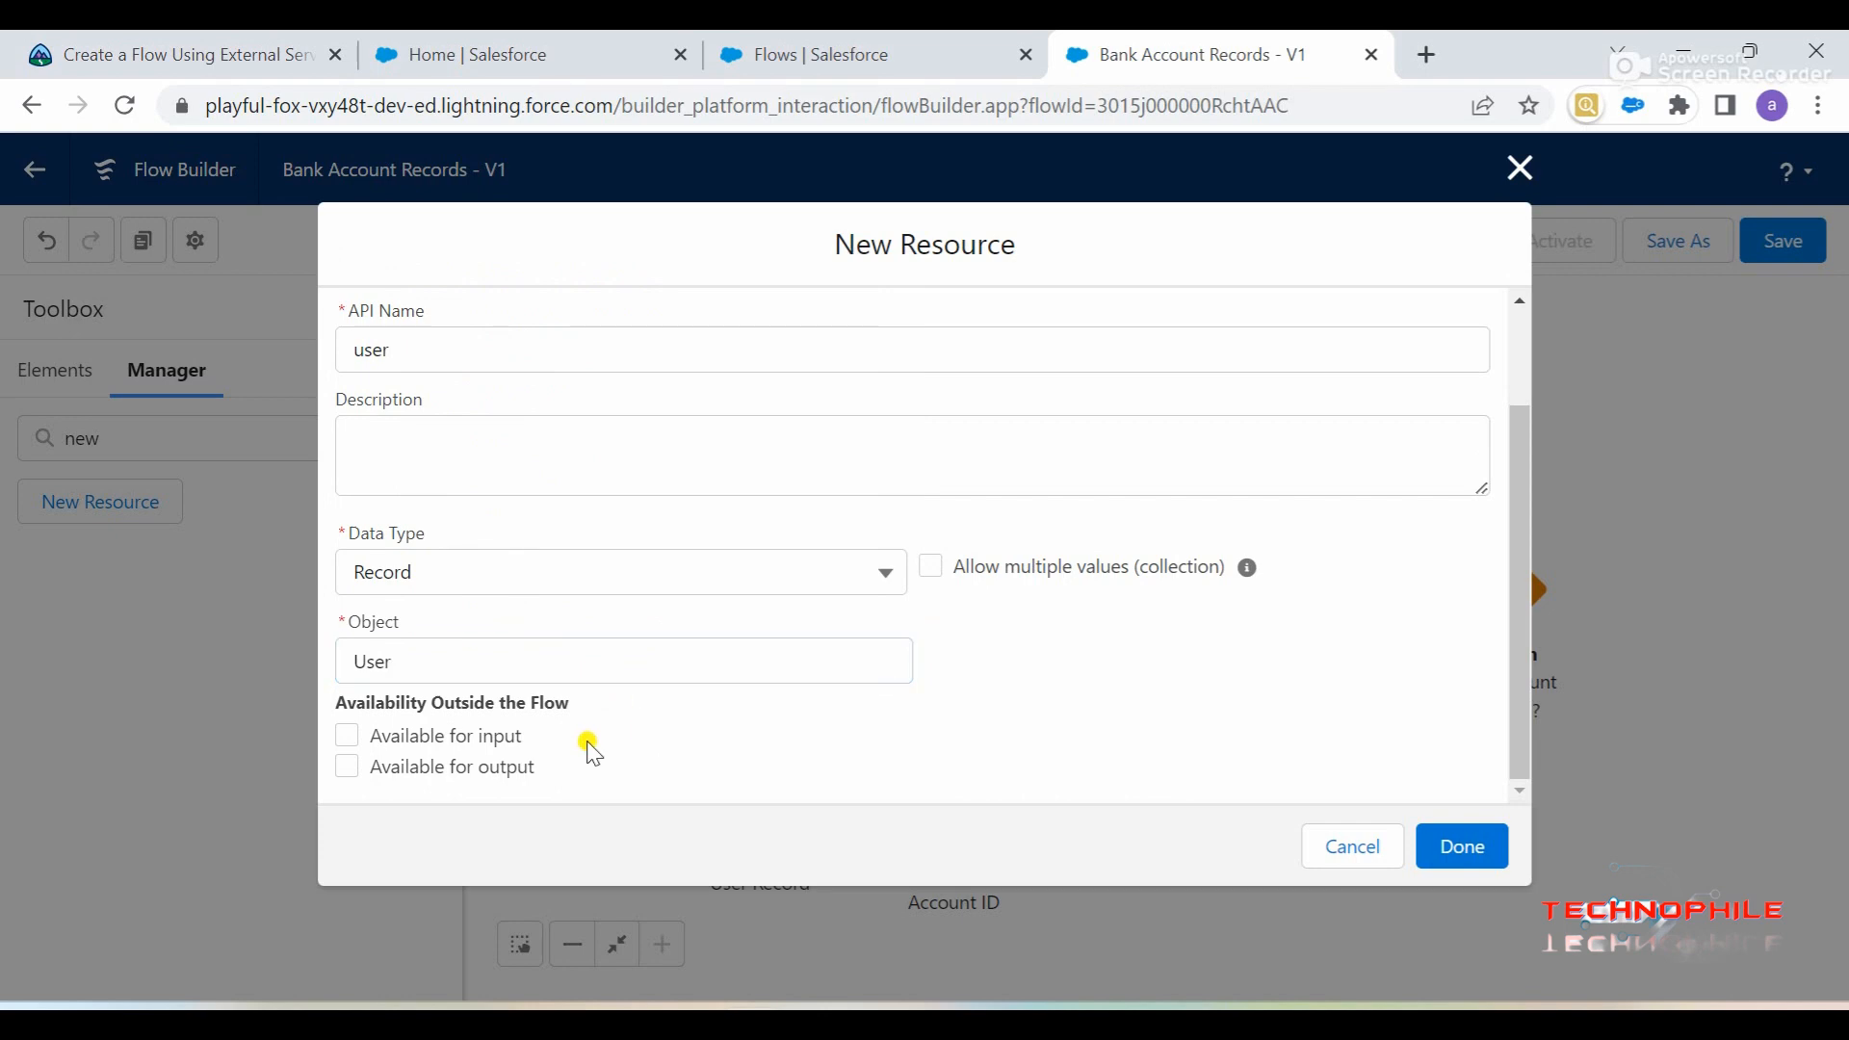
- Check the availability setting in Trailhead, make the user variable available for output, and finish creating it
left_click(183, 55)
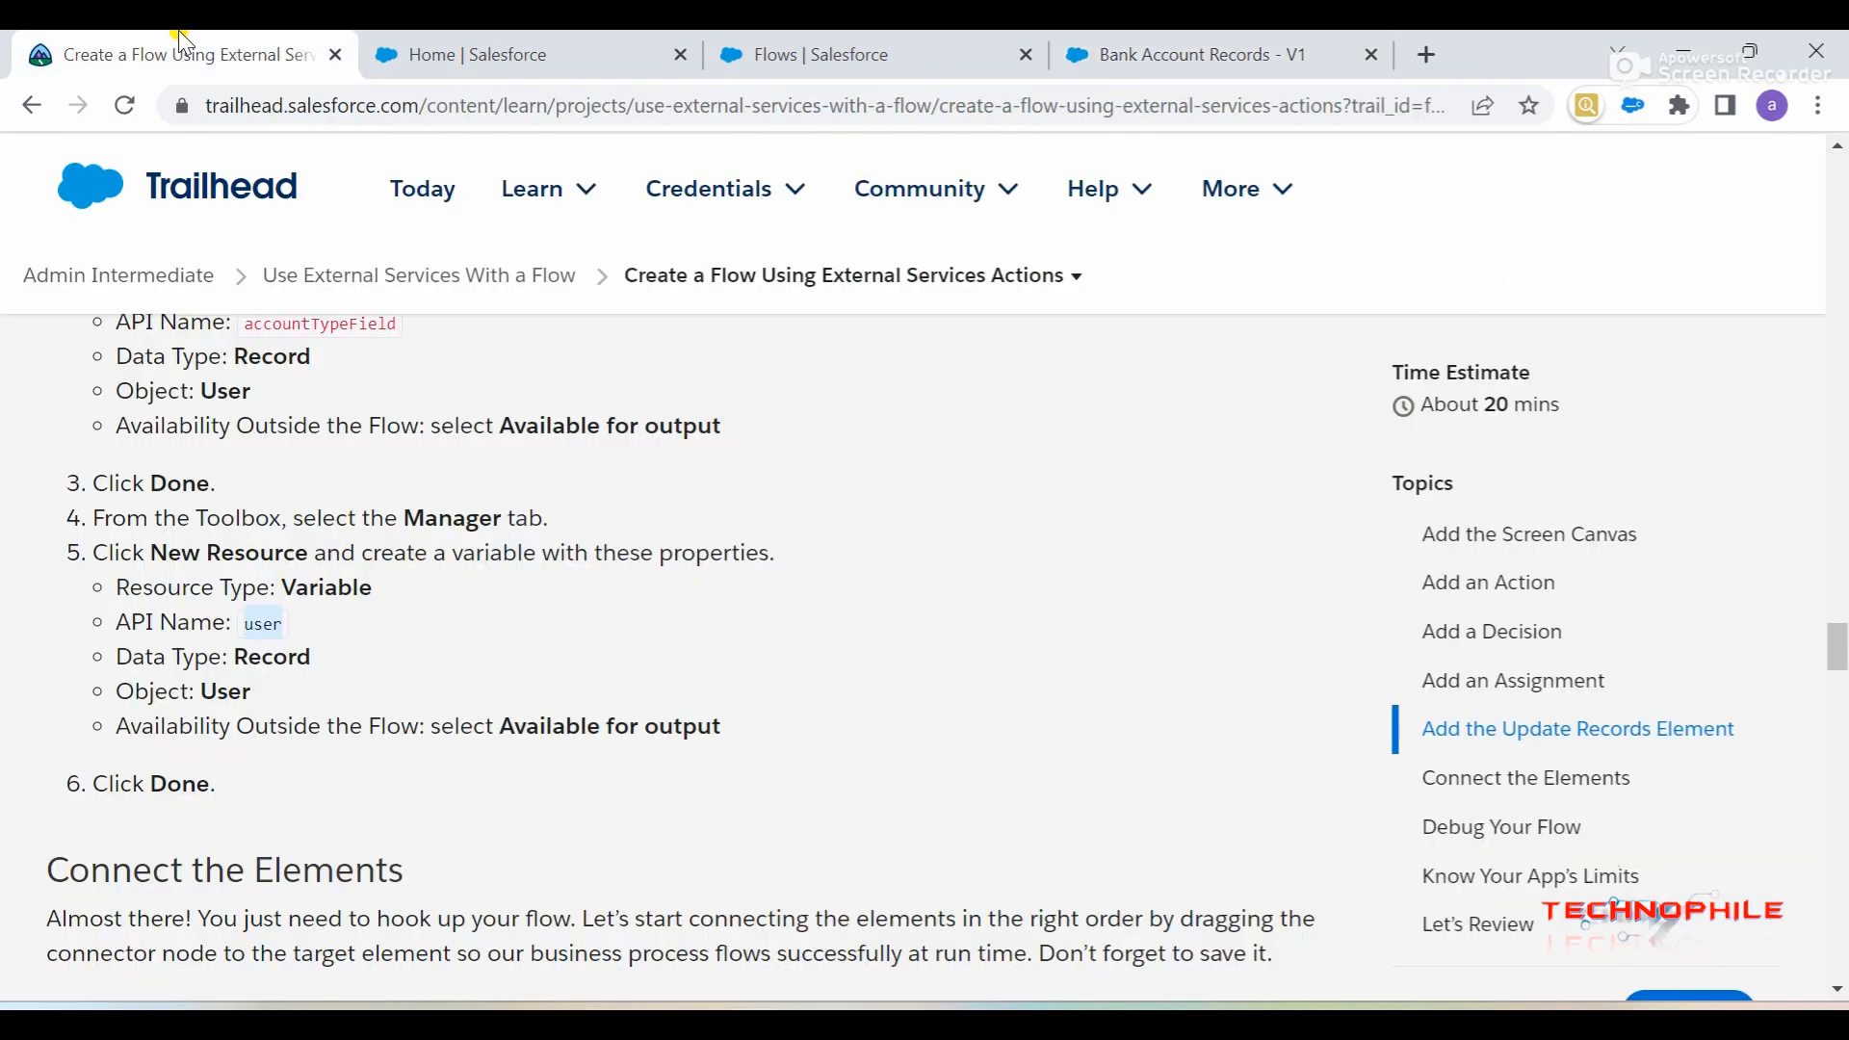
scroll(599, 840, "down", 3)
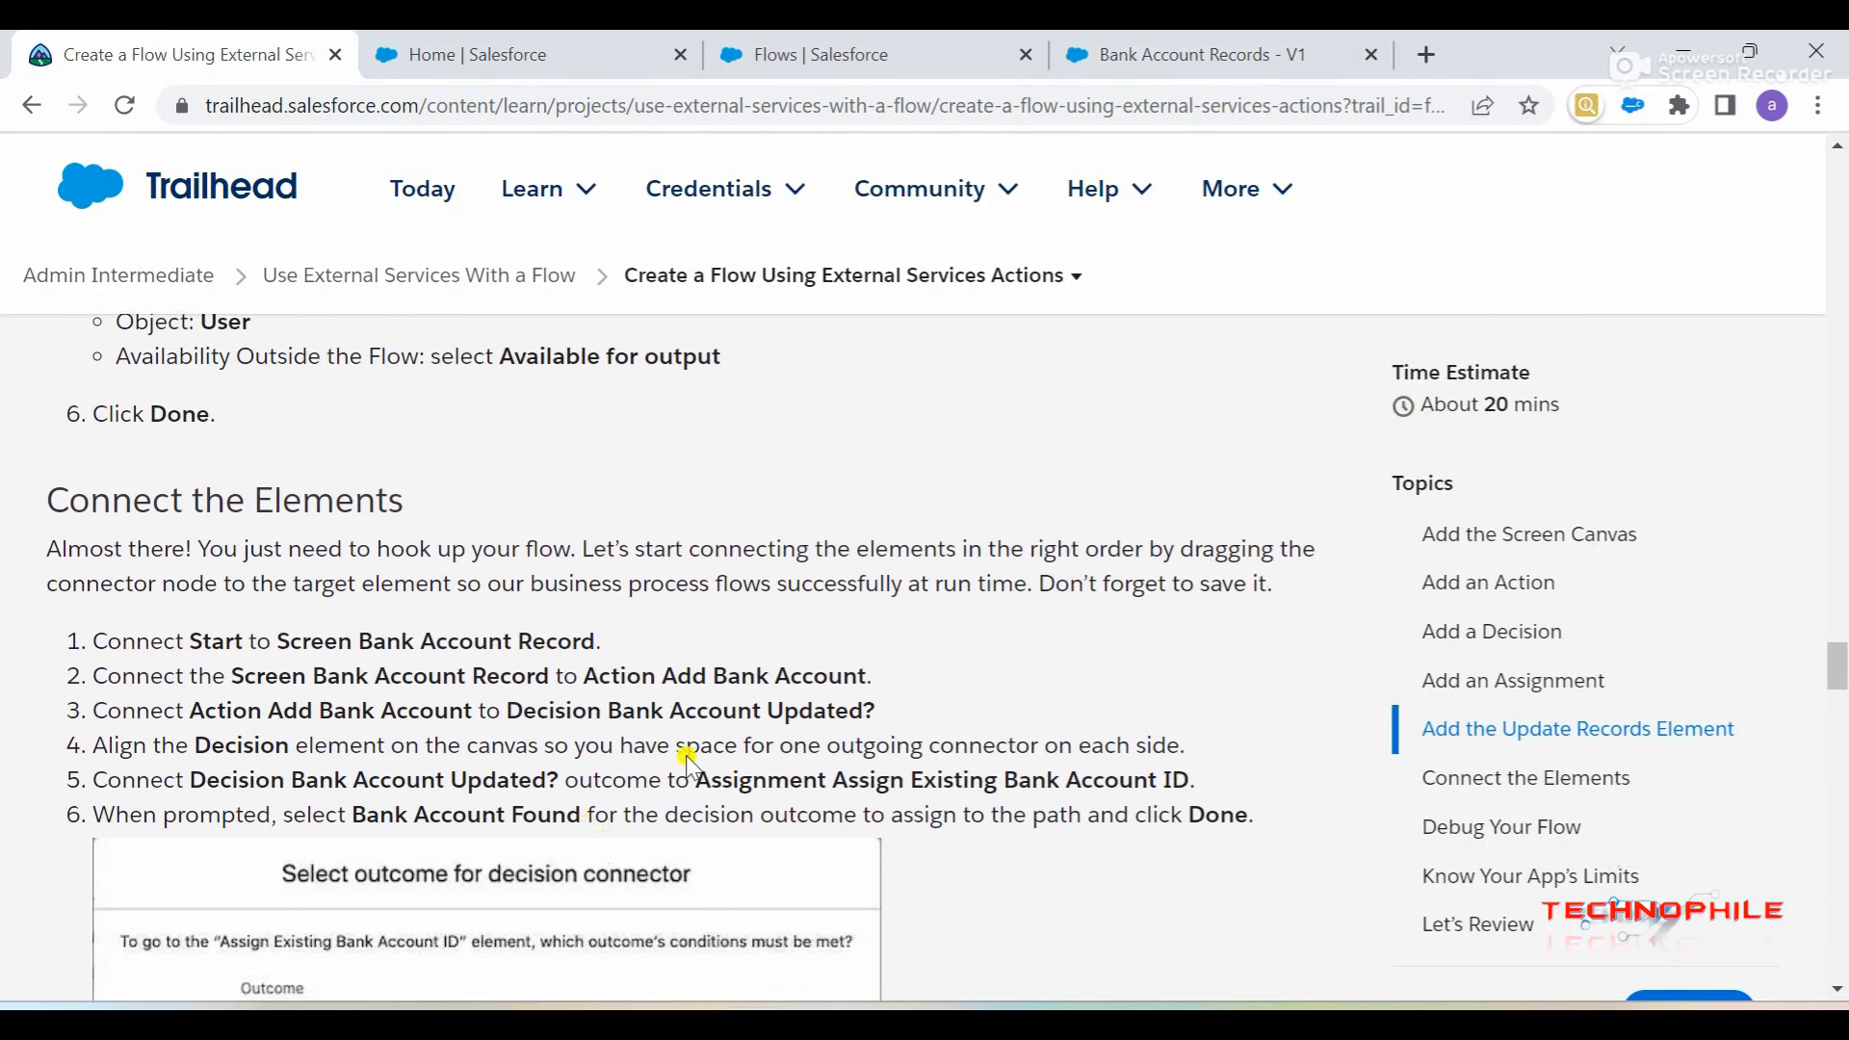
left_click(1194, 55)
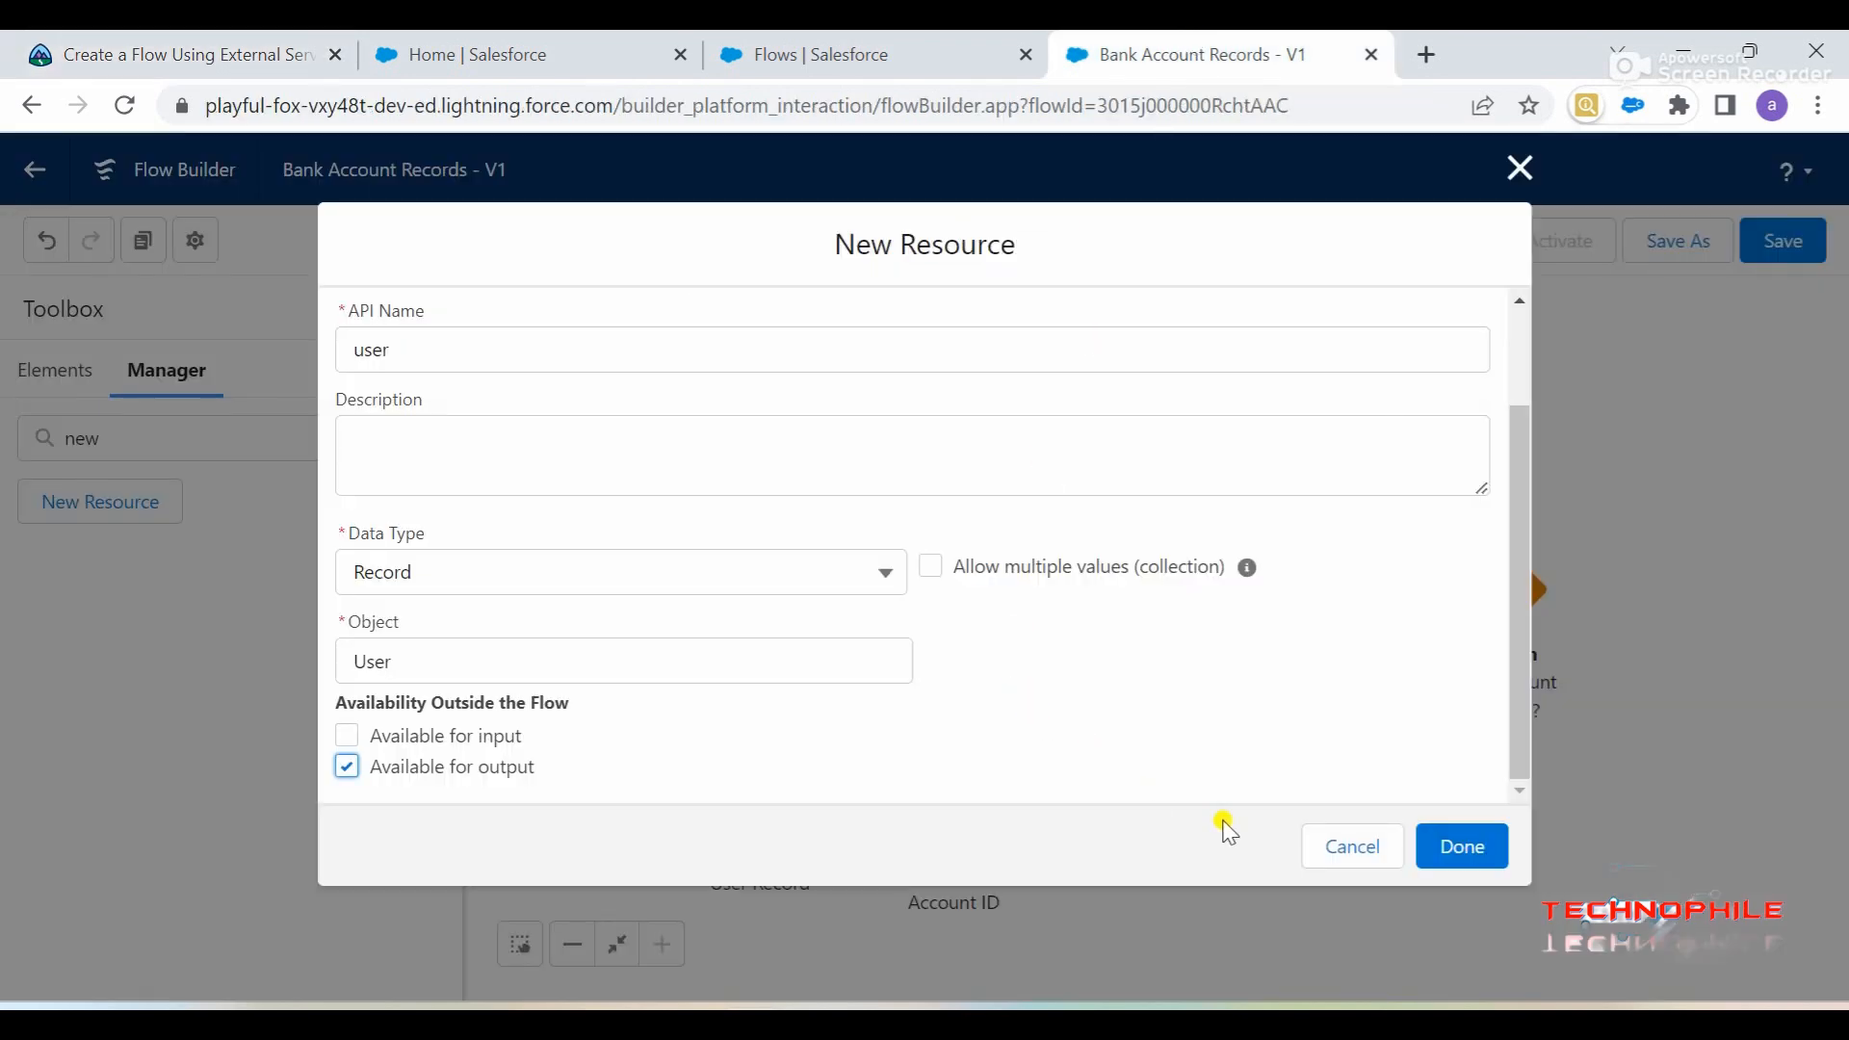
left_click(1455, 846)
- Read Trailhead's Connect the Elements instructions for the connection order, decision outcome, and saving
left_click(289, 55)
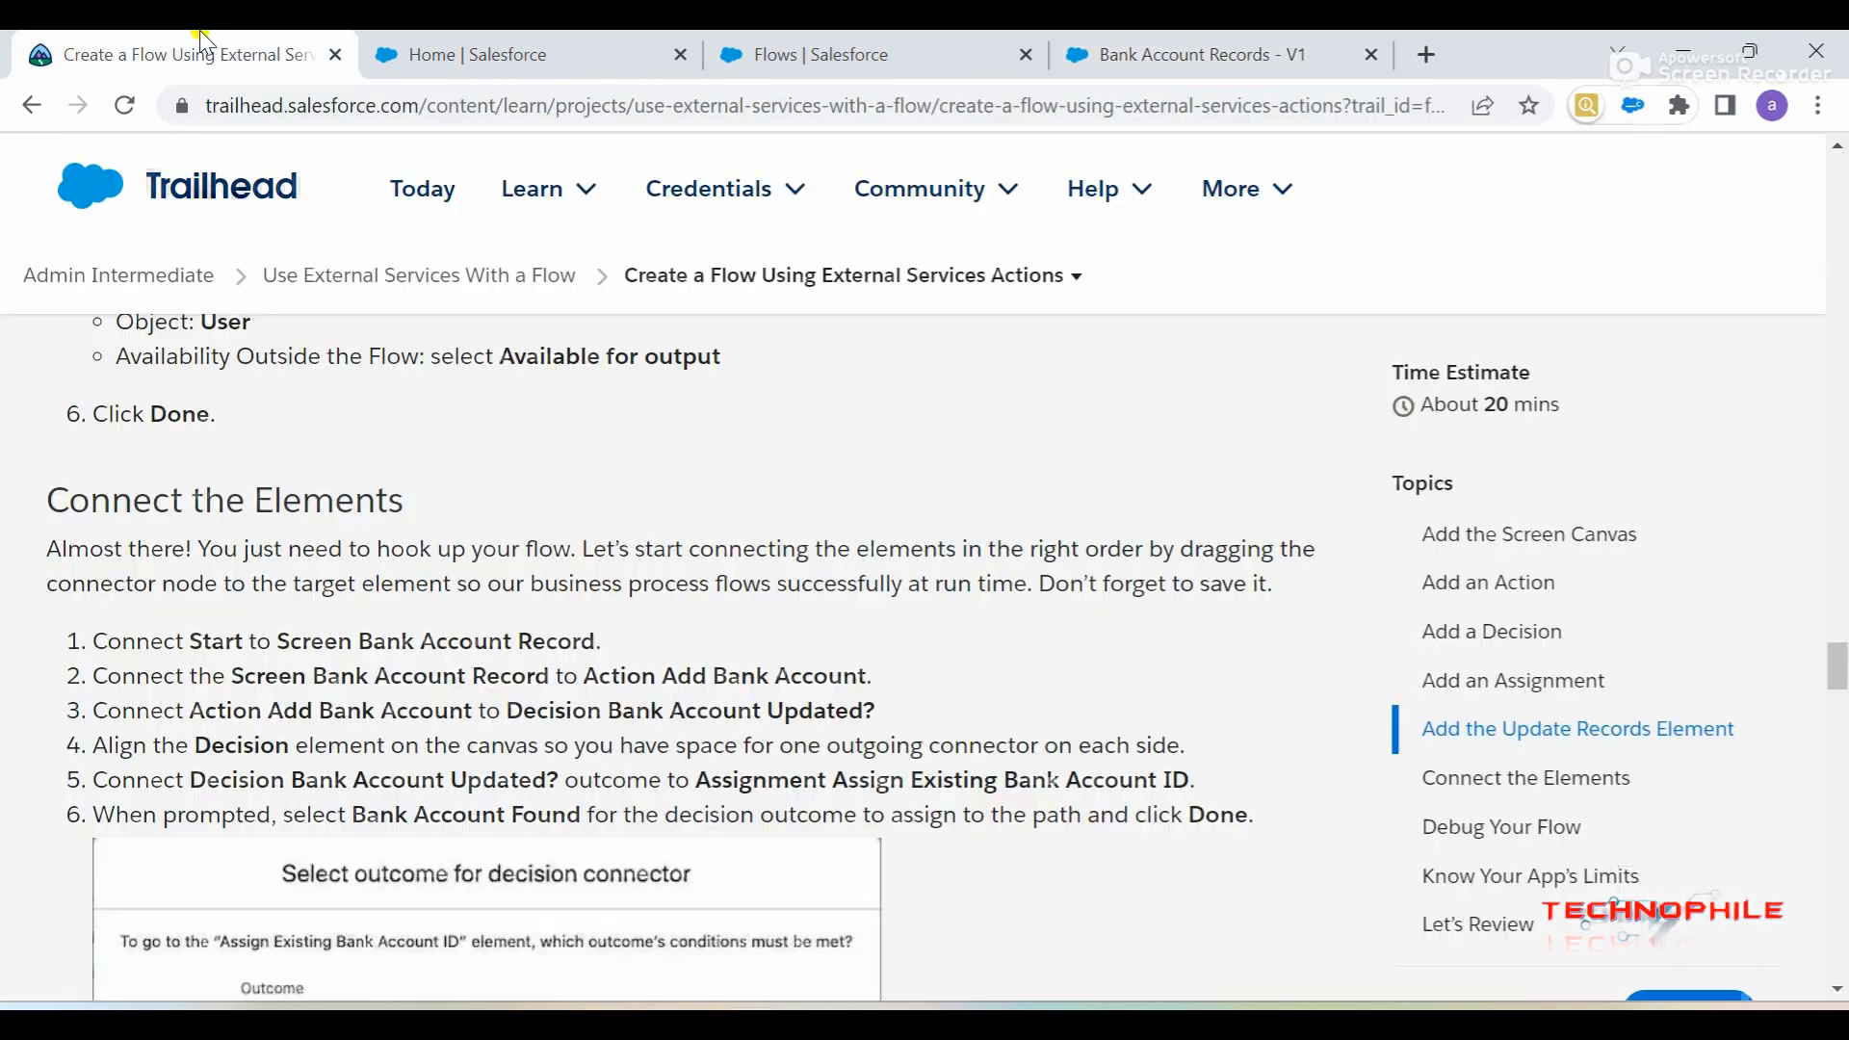
scroll(289, 626, "down", 3)
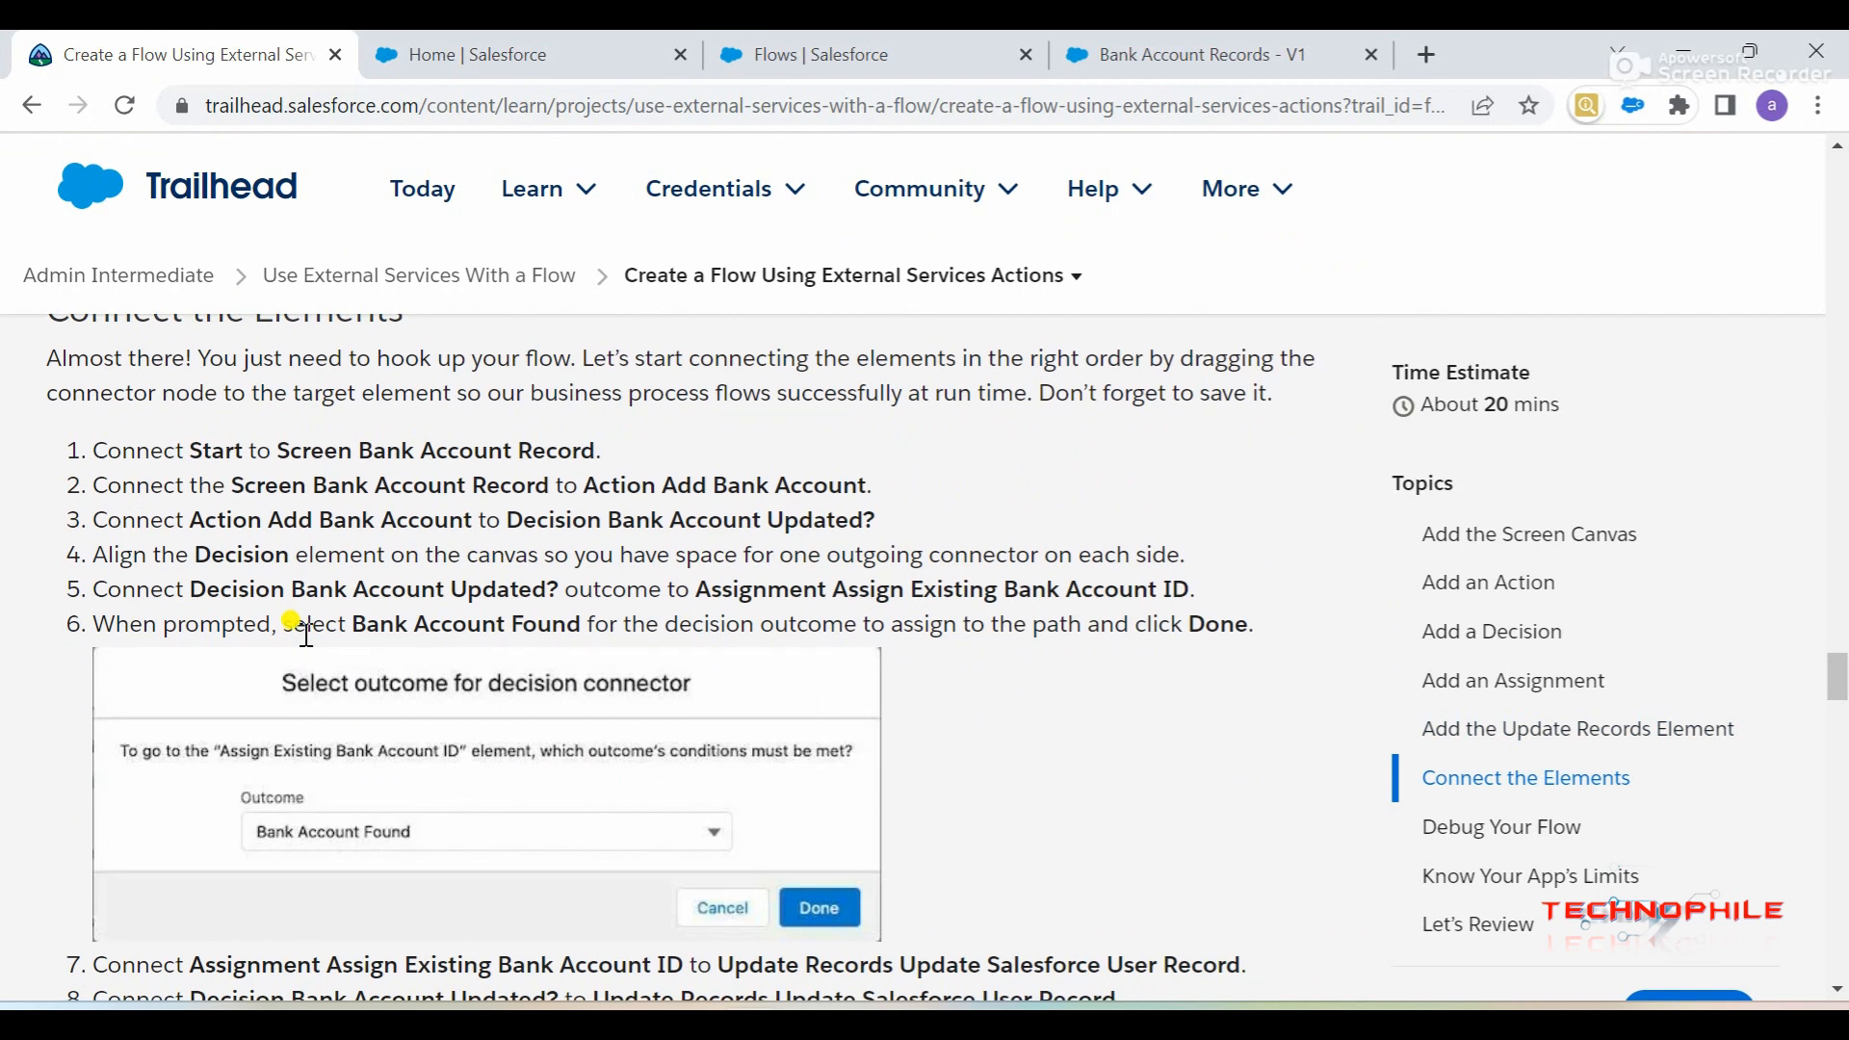
scroll(306, 633, "up", 1)
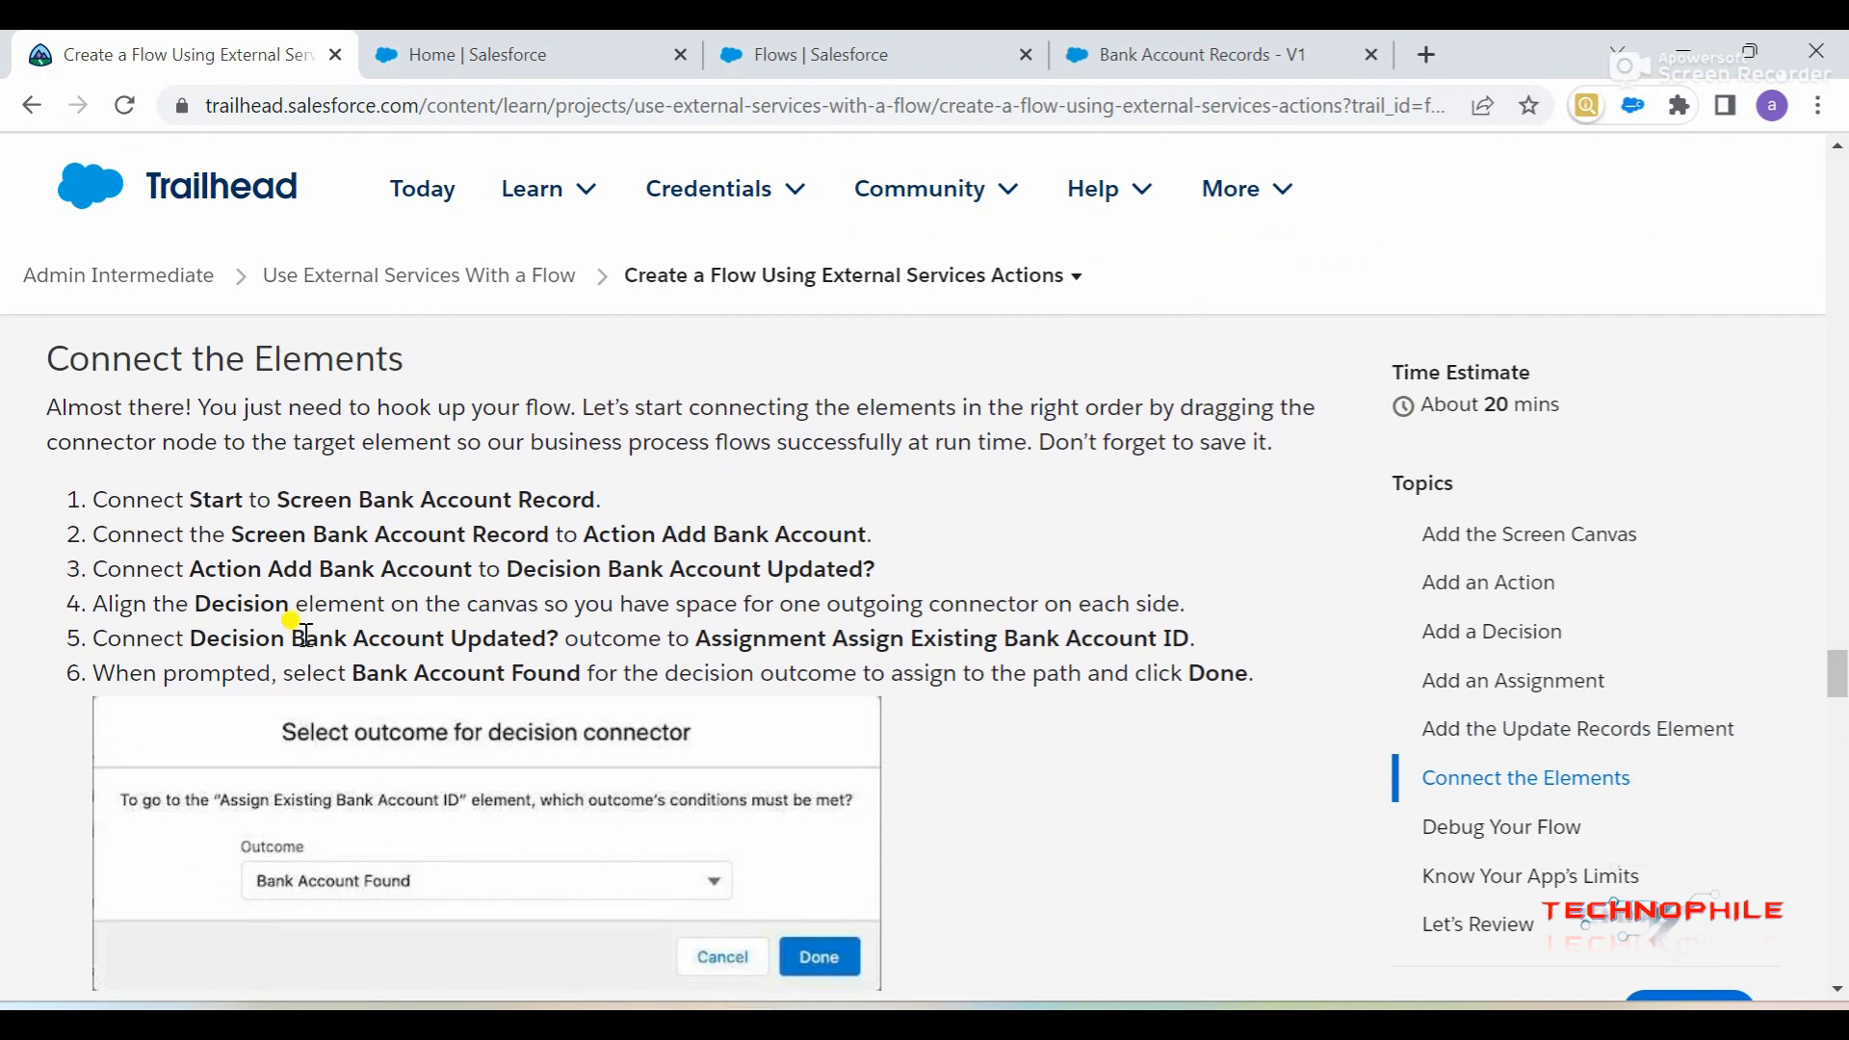
scroll(454, 628, "down", 5)
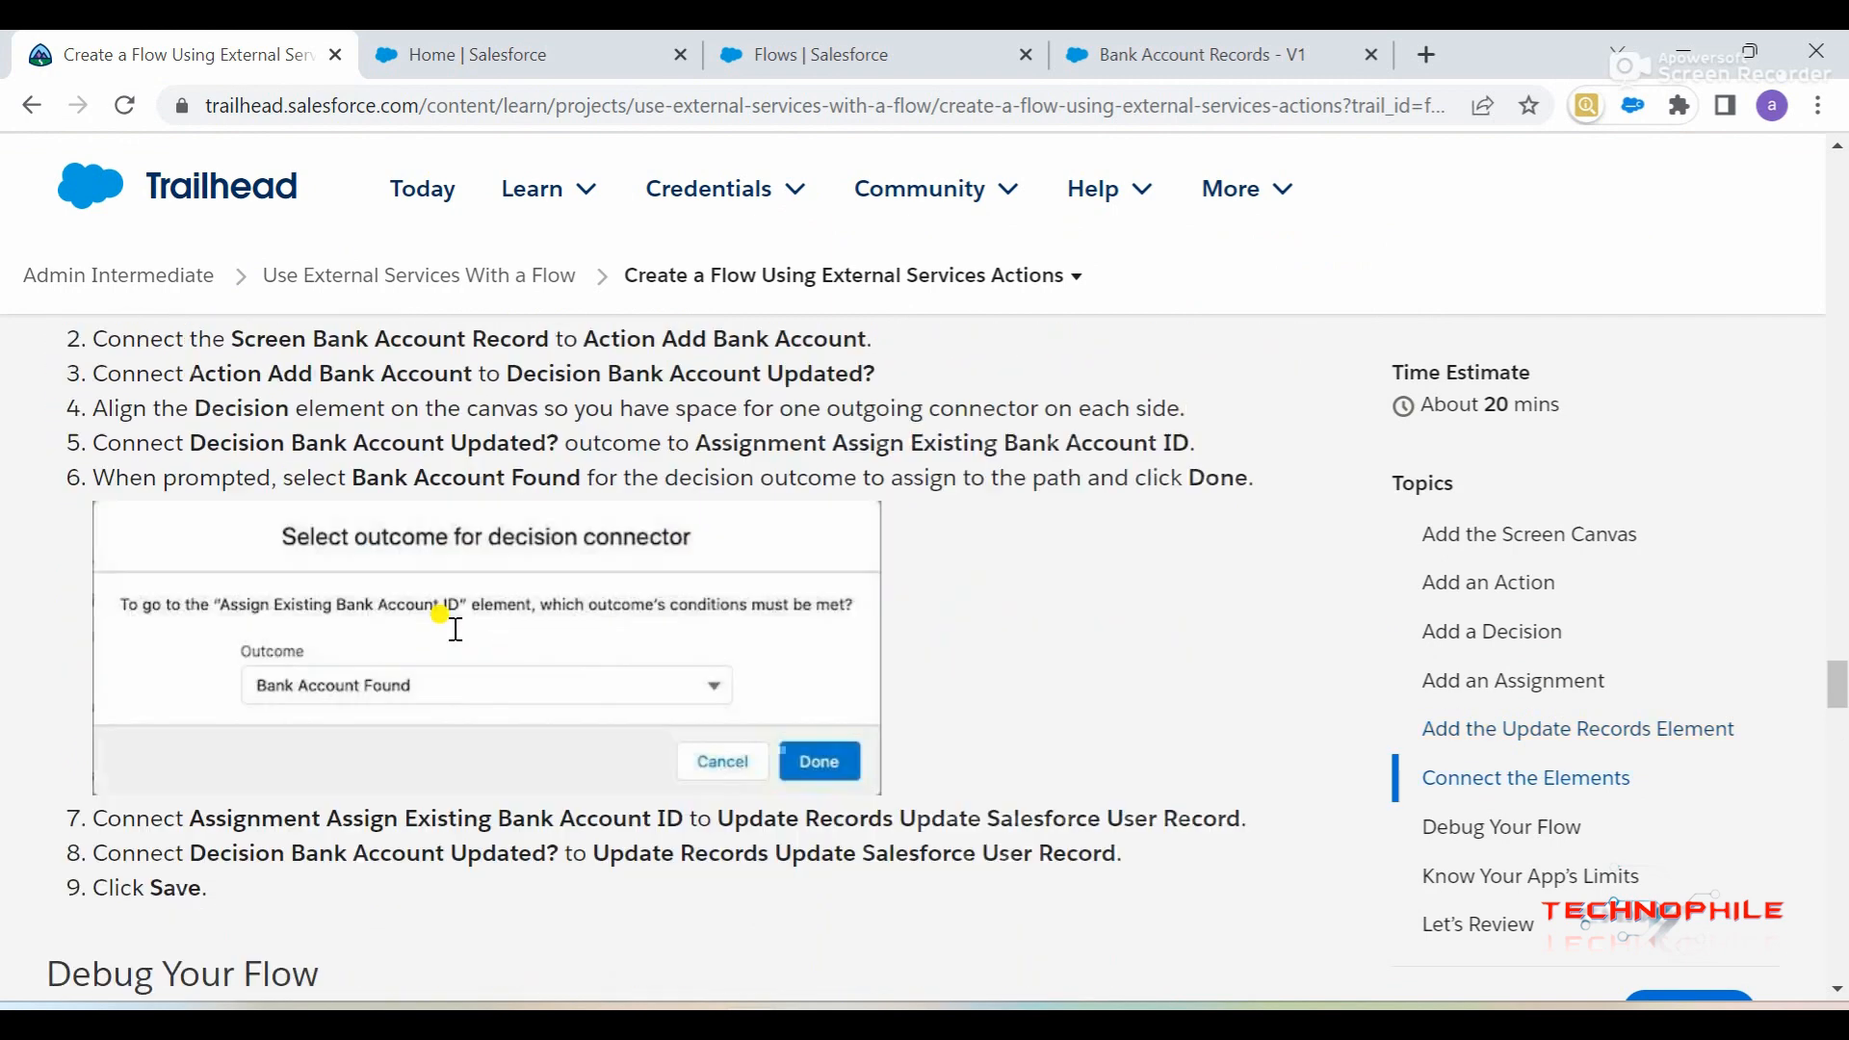
scroll(452, 628, "down", 5)
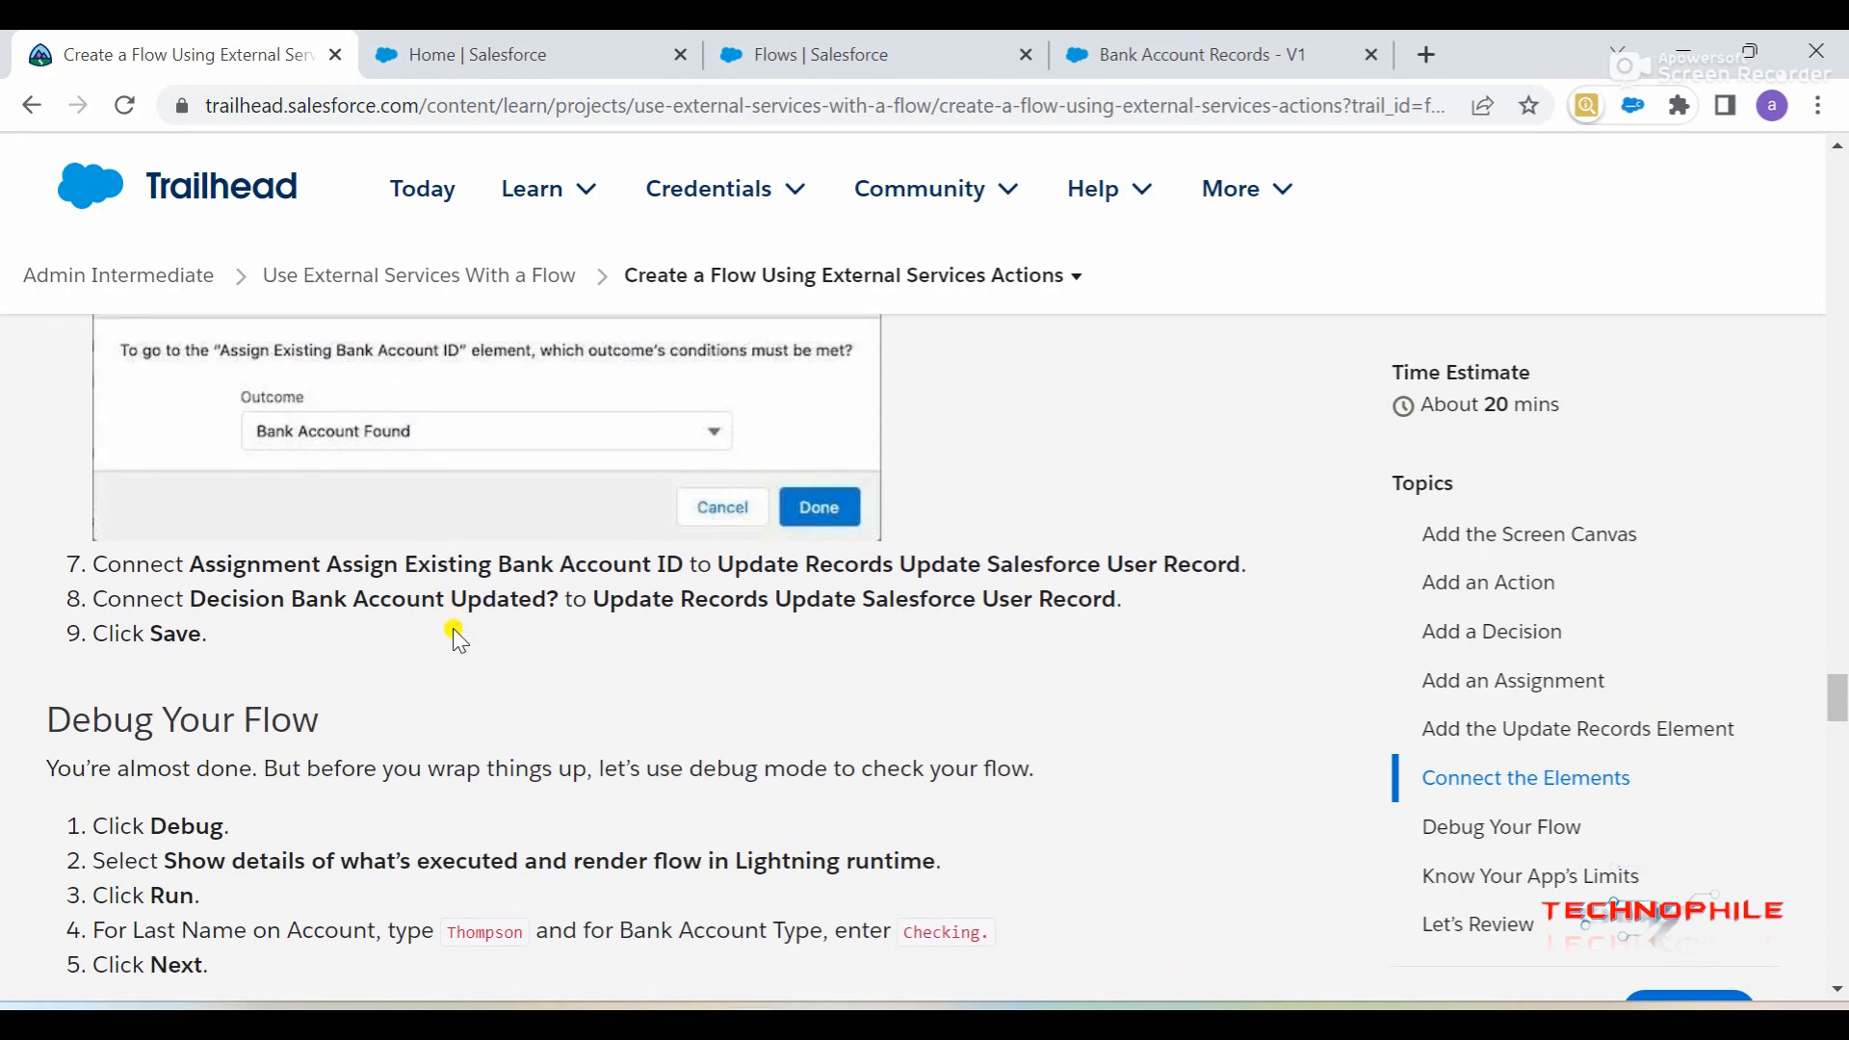
scroll(453, 628, "up", 10)
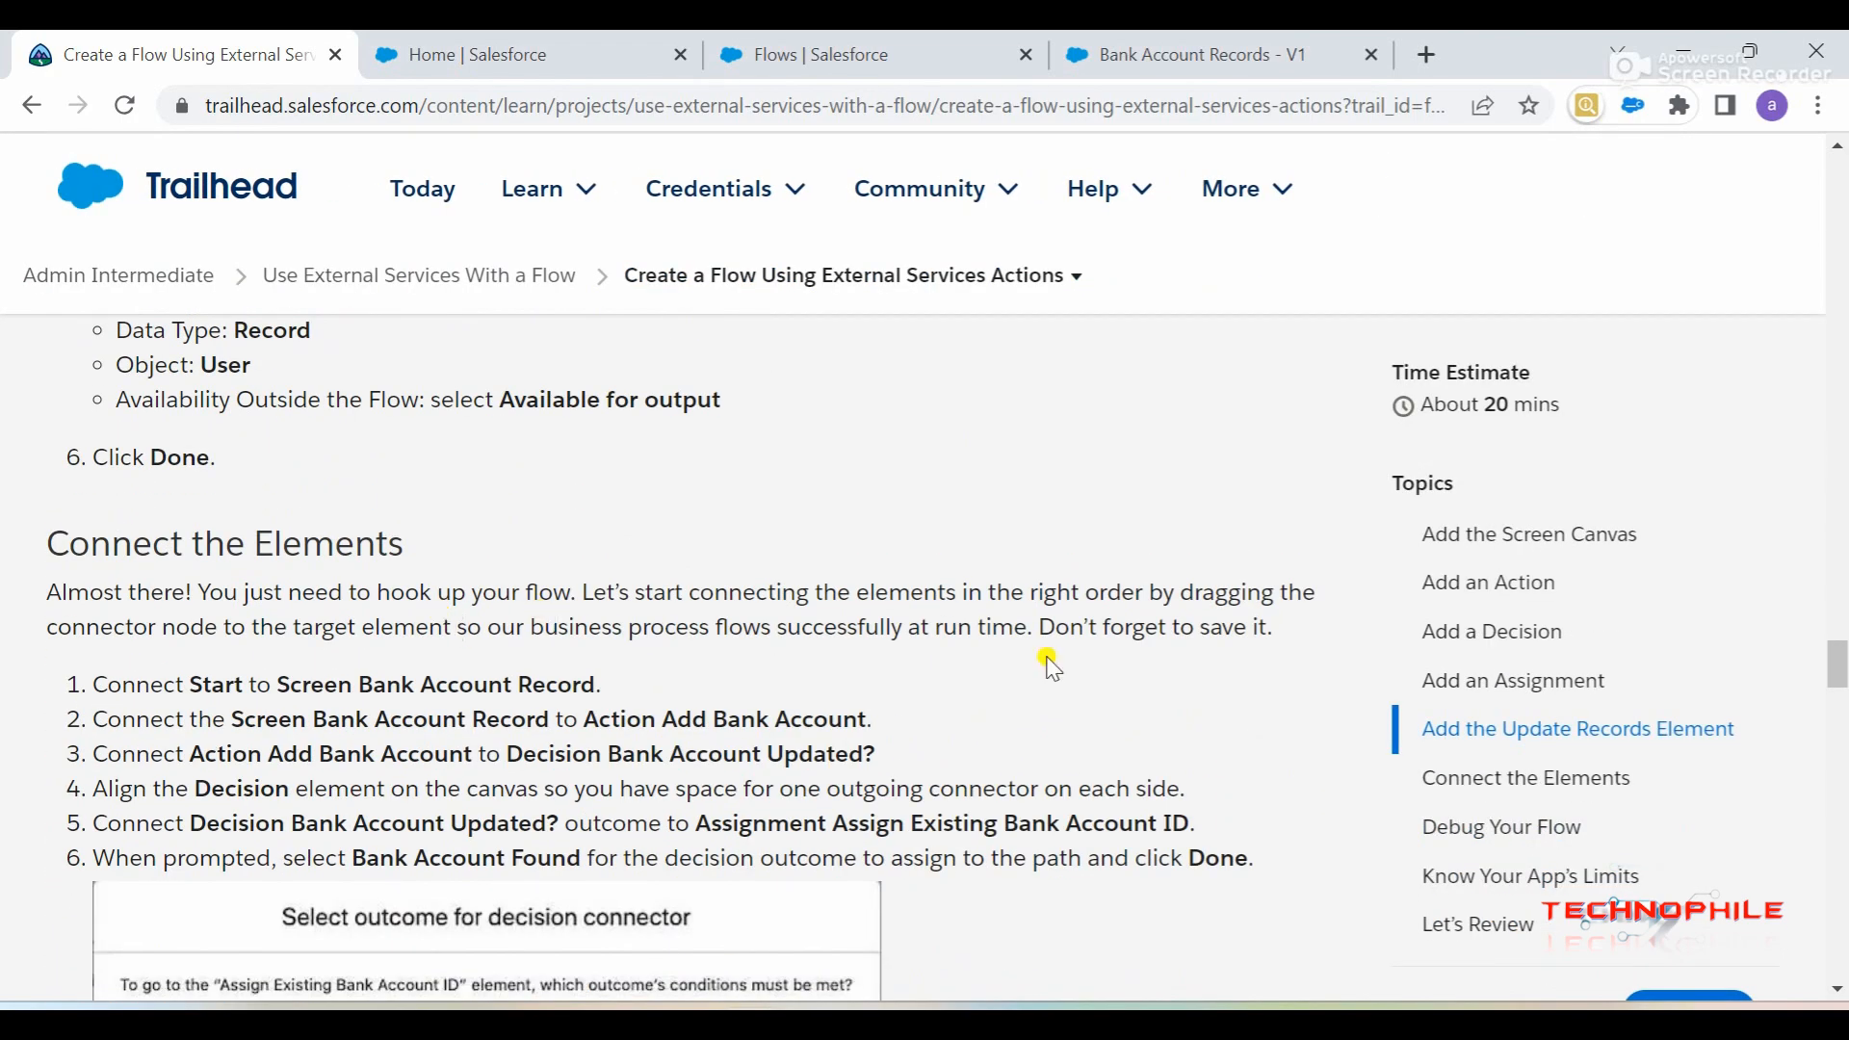
scroll(385, 628, "down", 1)
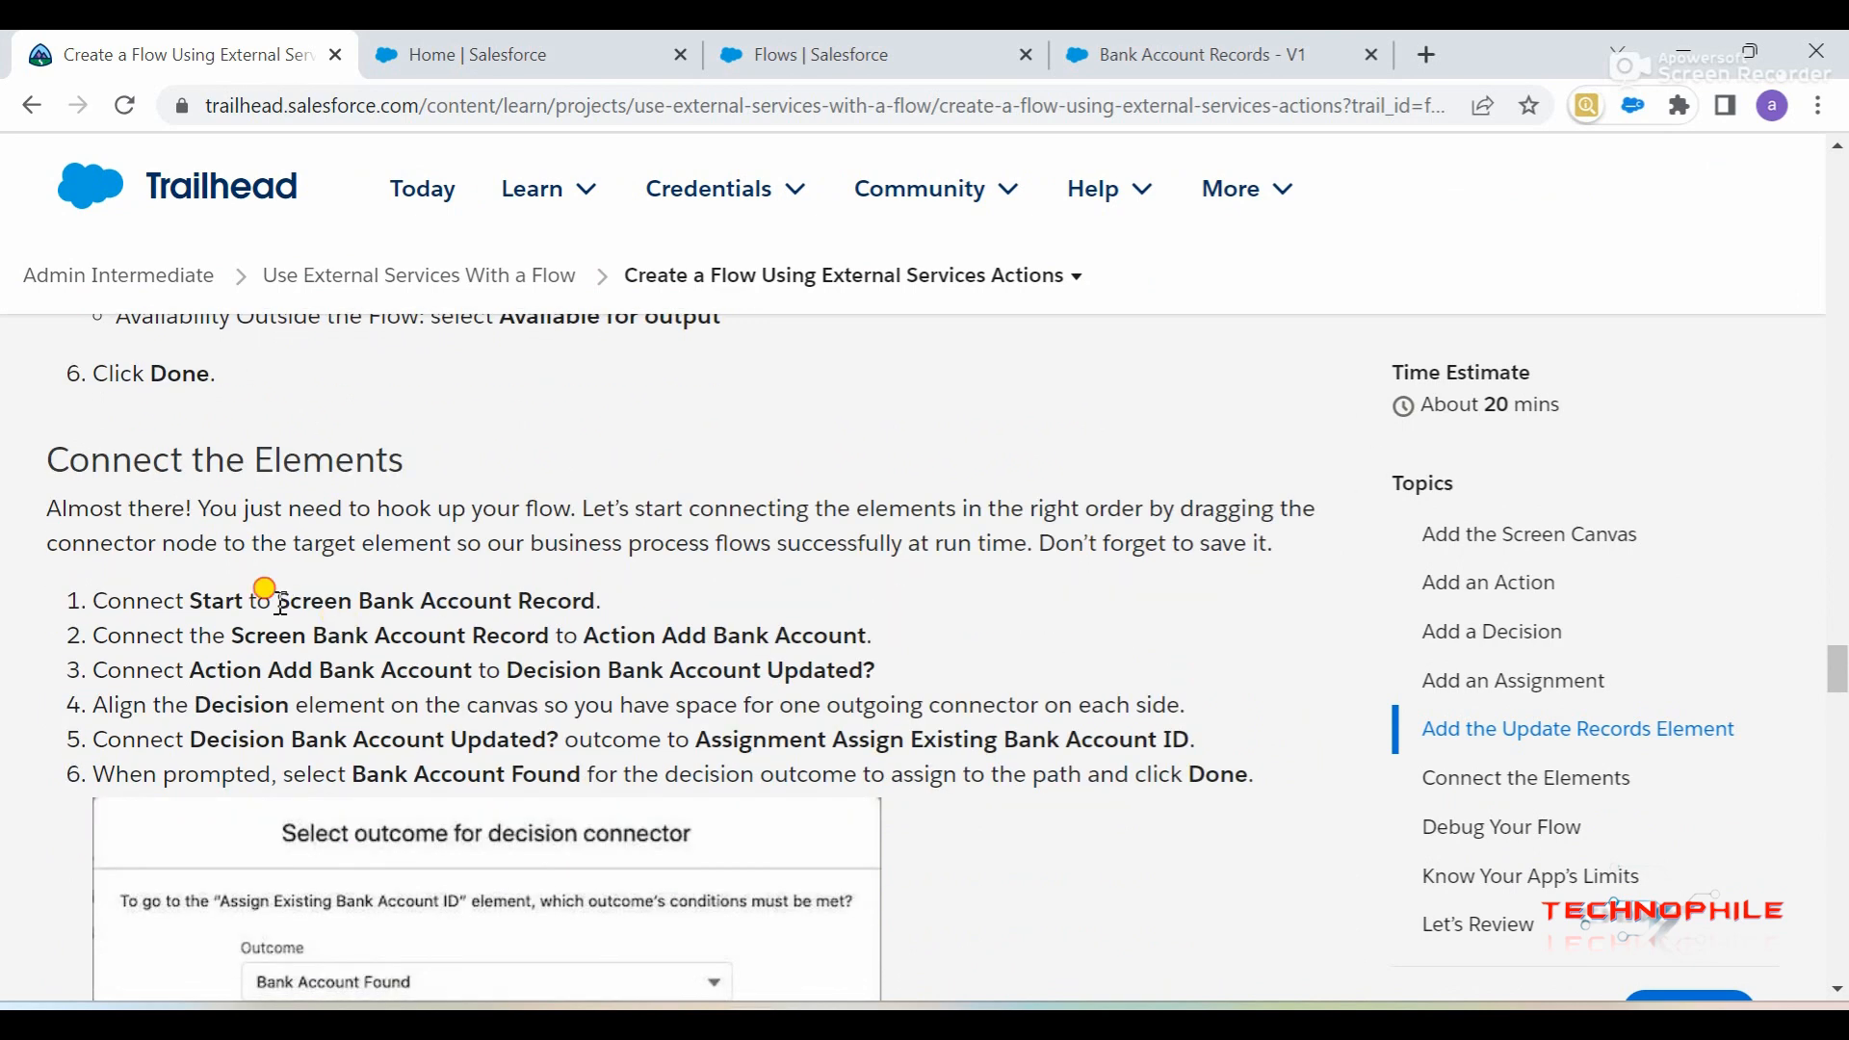
- Arrange Start, Screen, Action and Decision in a row on the flow canvas, with Assignment and Update Records in a second row beneath
left_click(1043, 77)
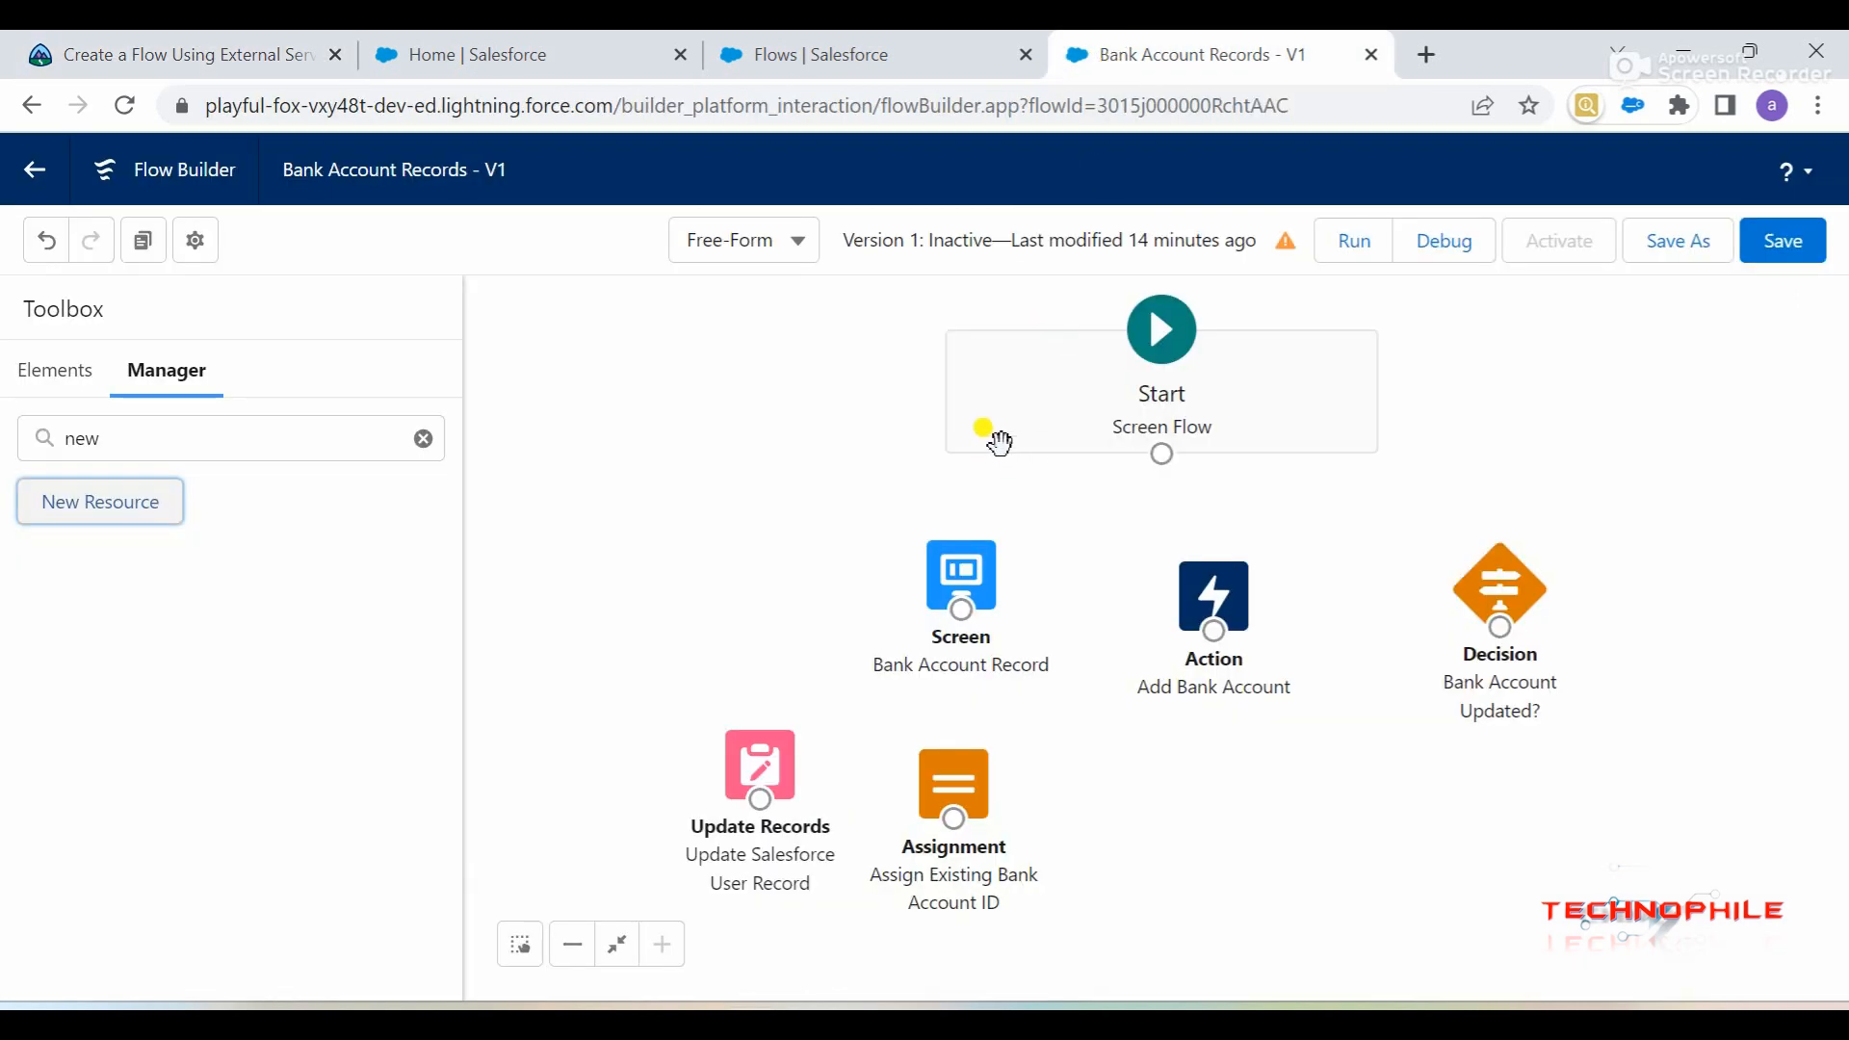
left_click_drag(1052, 386, 582, 401)
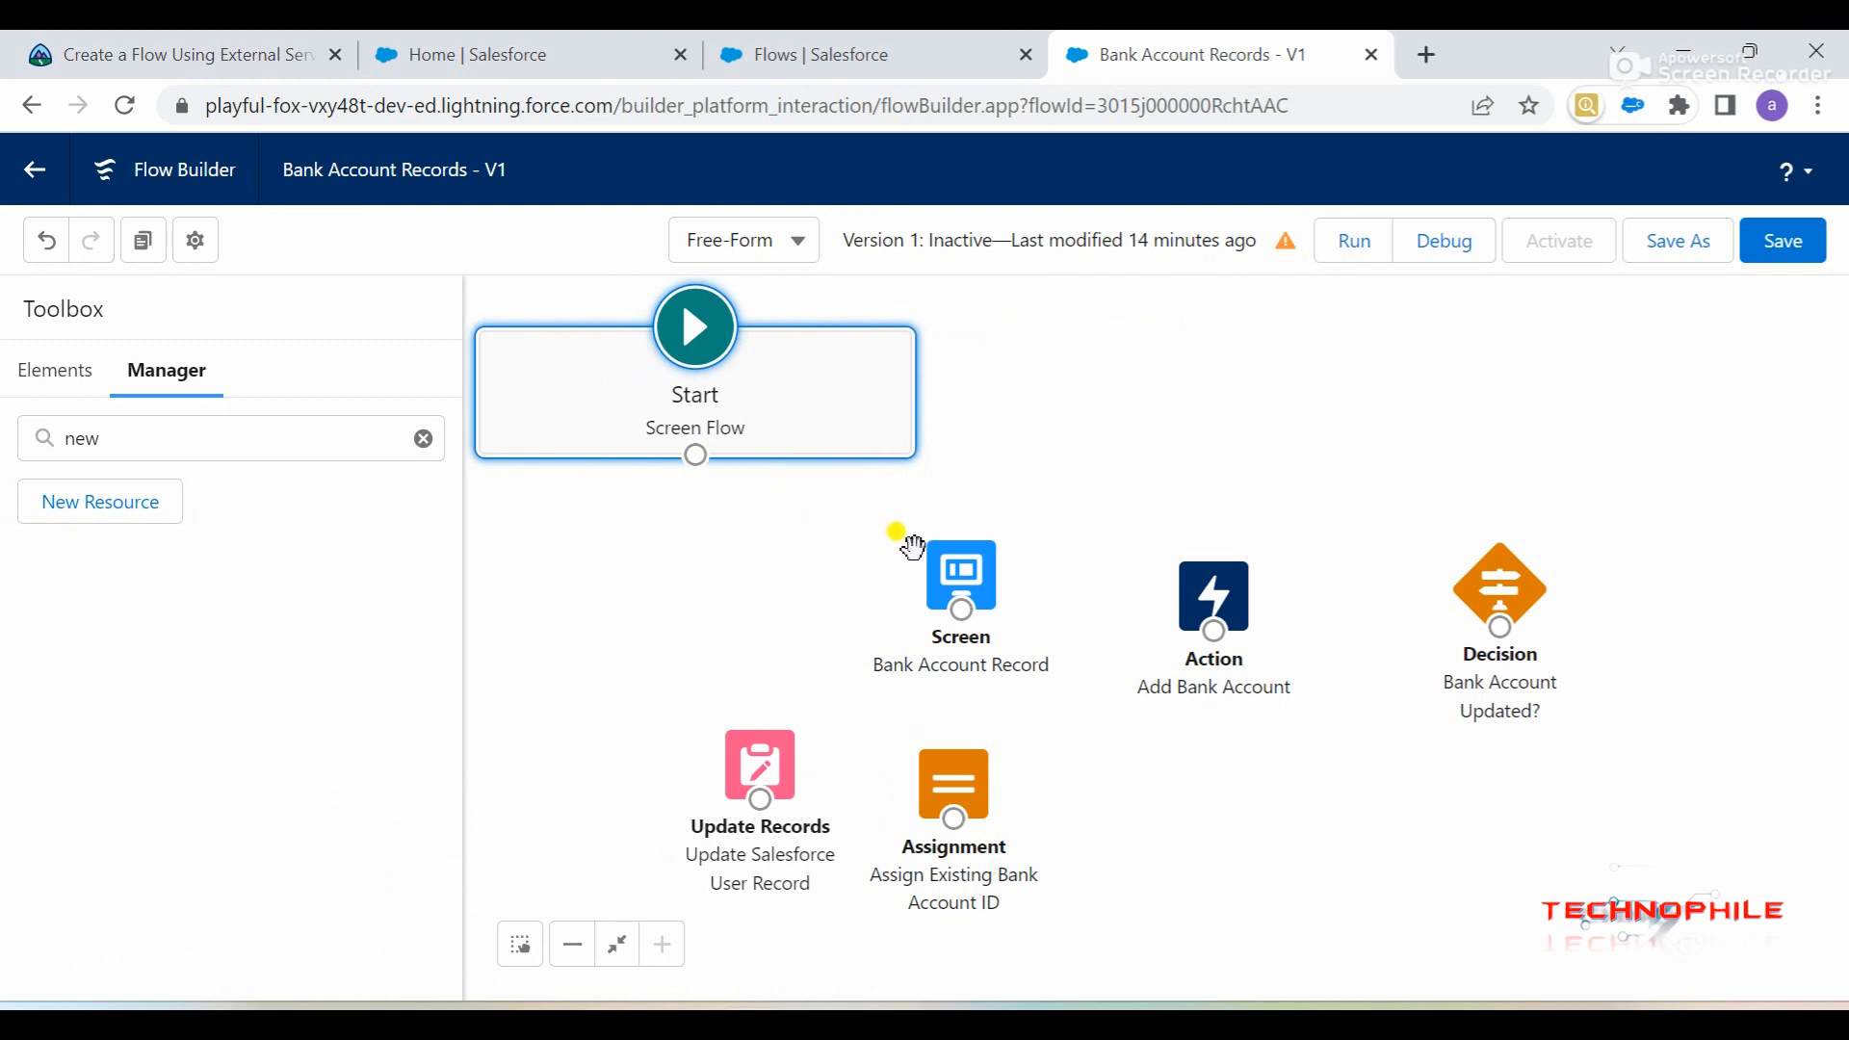
left_click_drag(961, 563, 1074, 375)
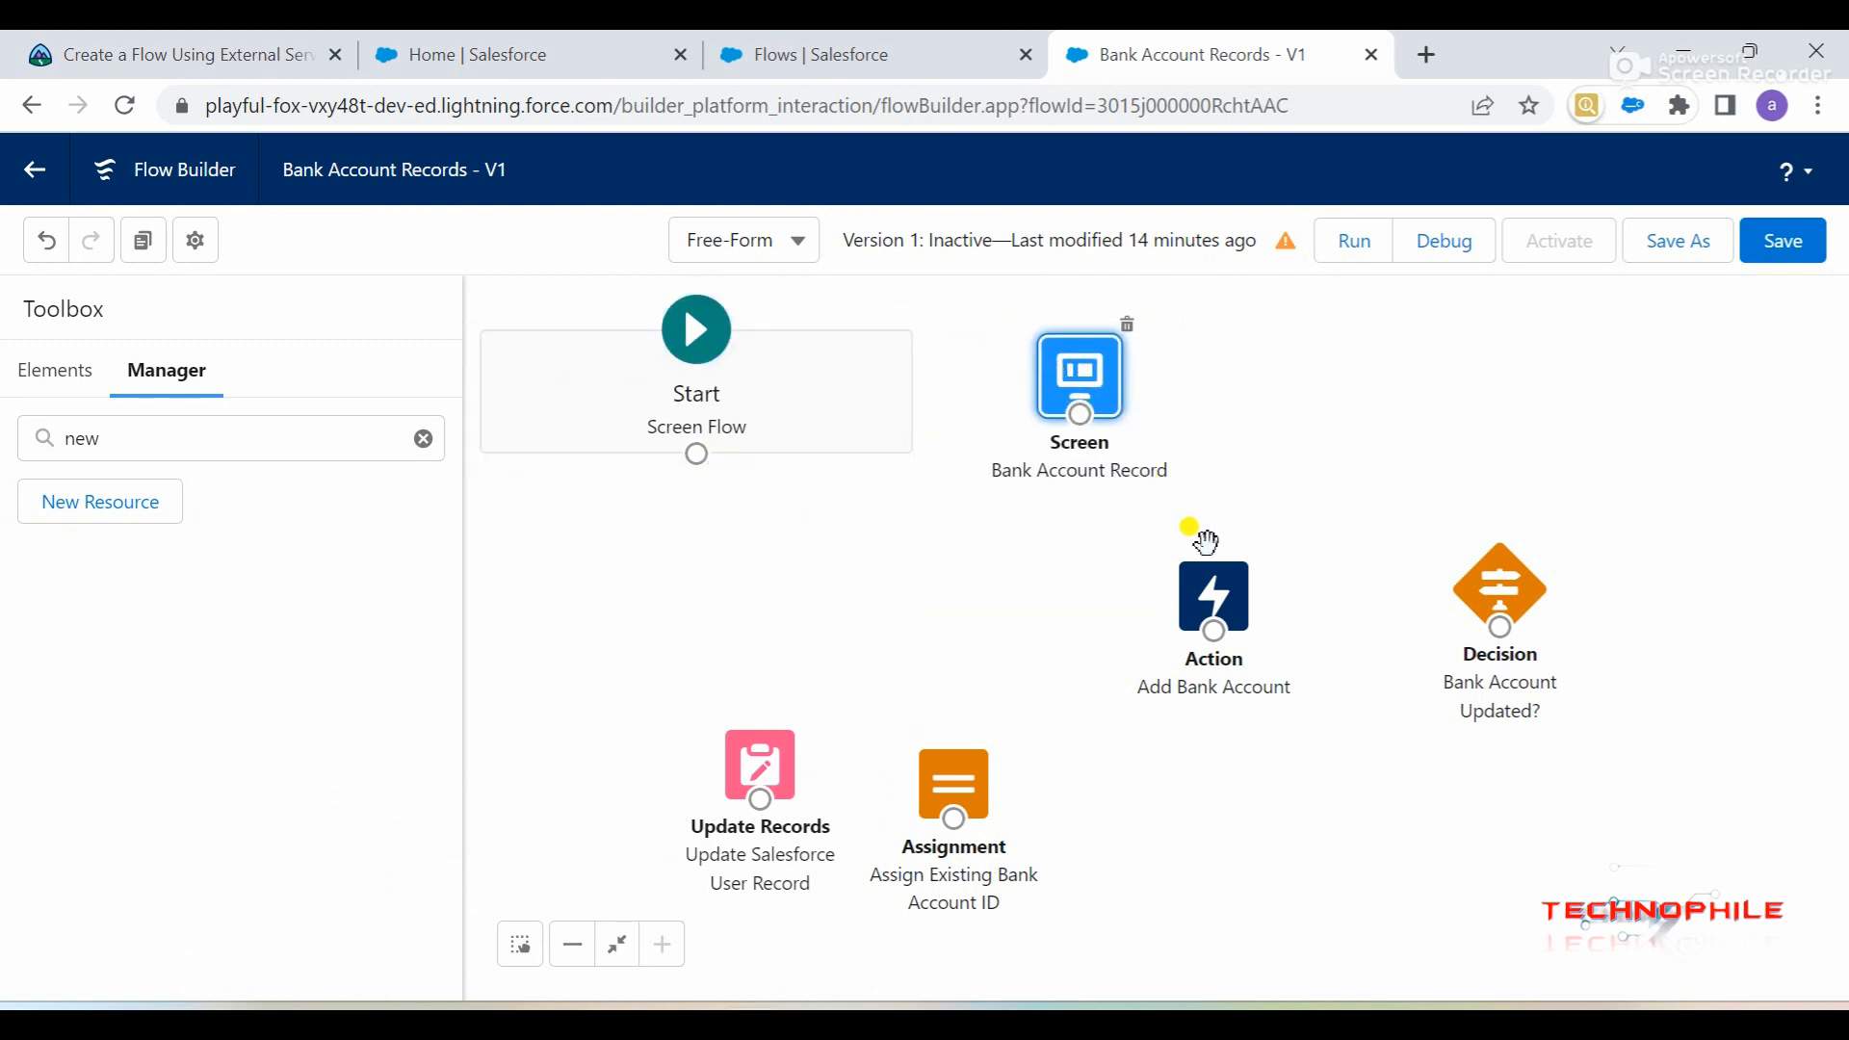
left_click_drag(1236, 571, 1373, 386)
left_click_drag(1499, 590, 1620, 387)
left_click_drag(954, 821, 1369, 667)
left_click_drag(765, 782, 1650, 655)
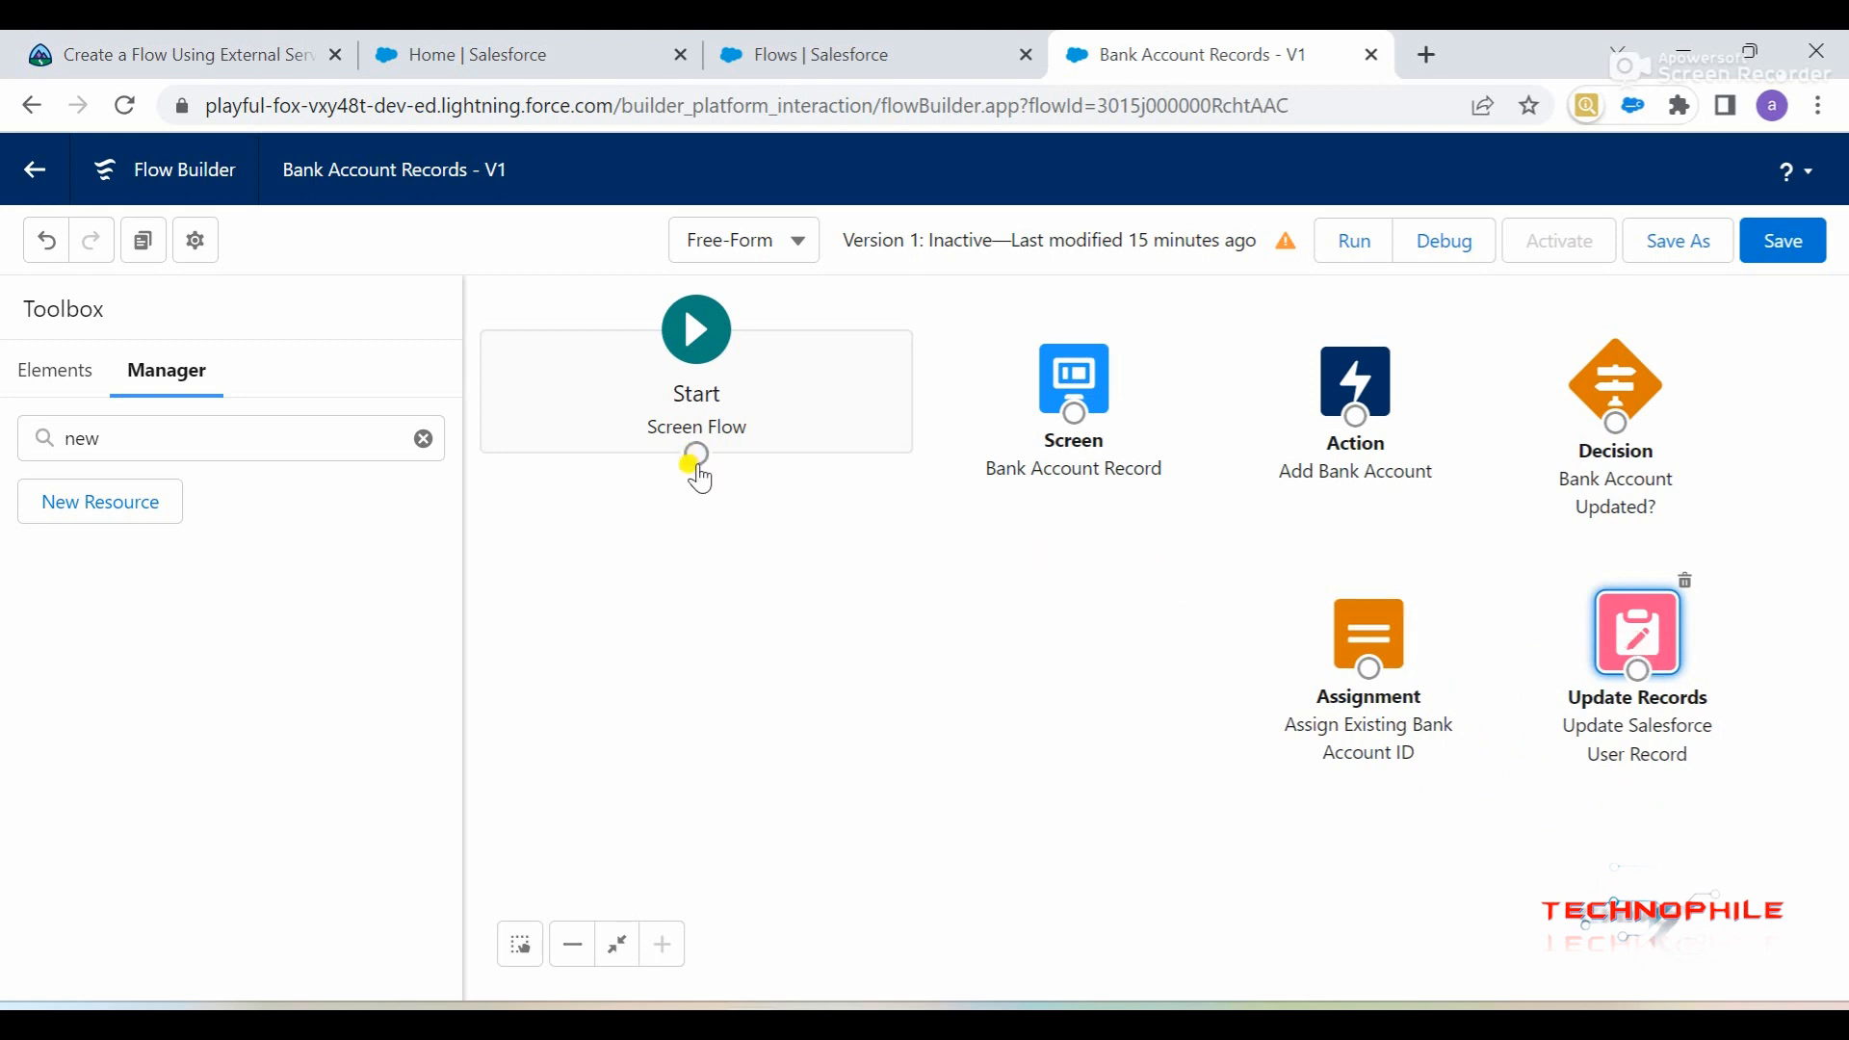
- Connect Start to the Bank Account Record screen, the screen to Add Bank Account, and that action to the Bank Account Updated? decision
left_click_drag(694, 467, 1630, 440)
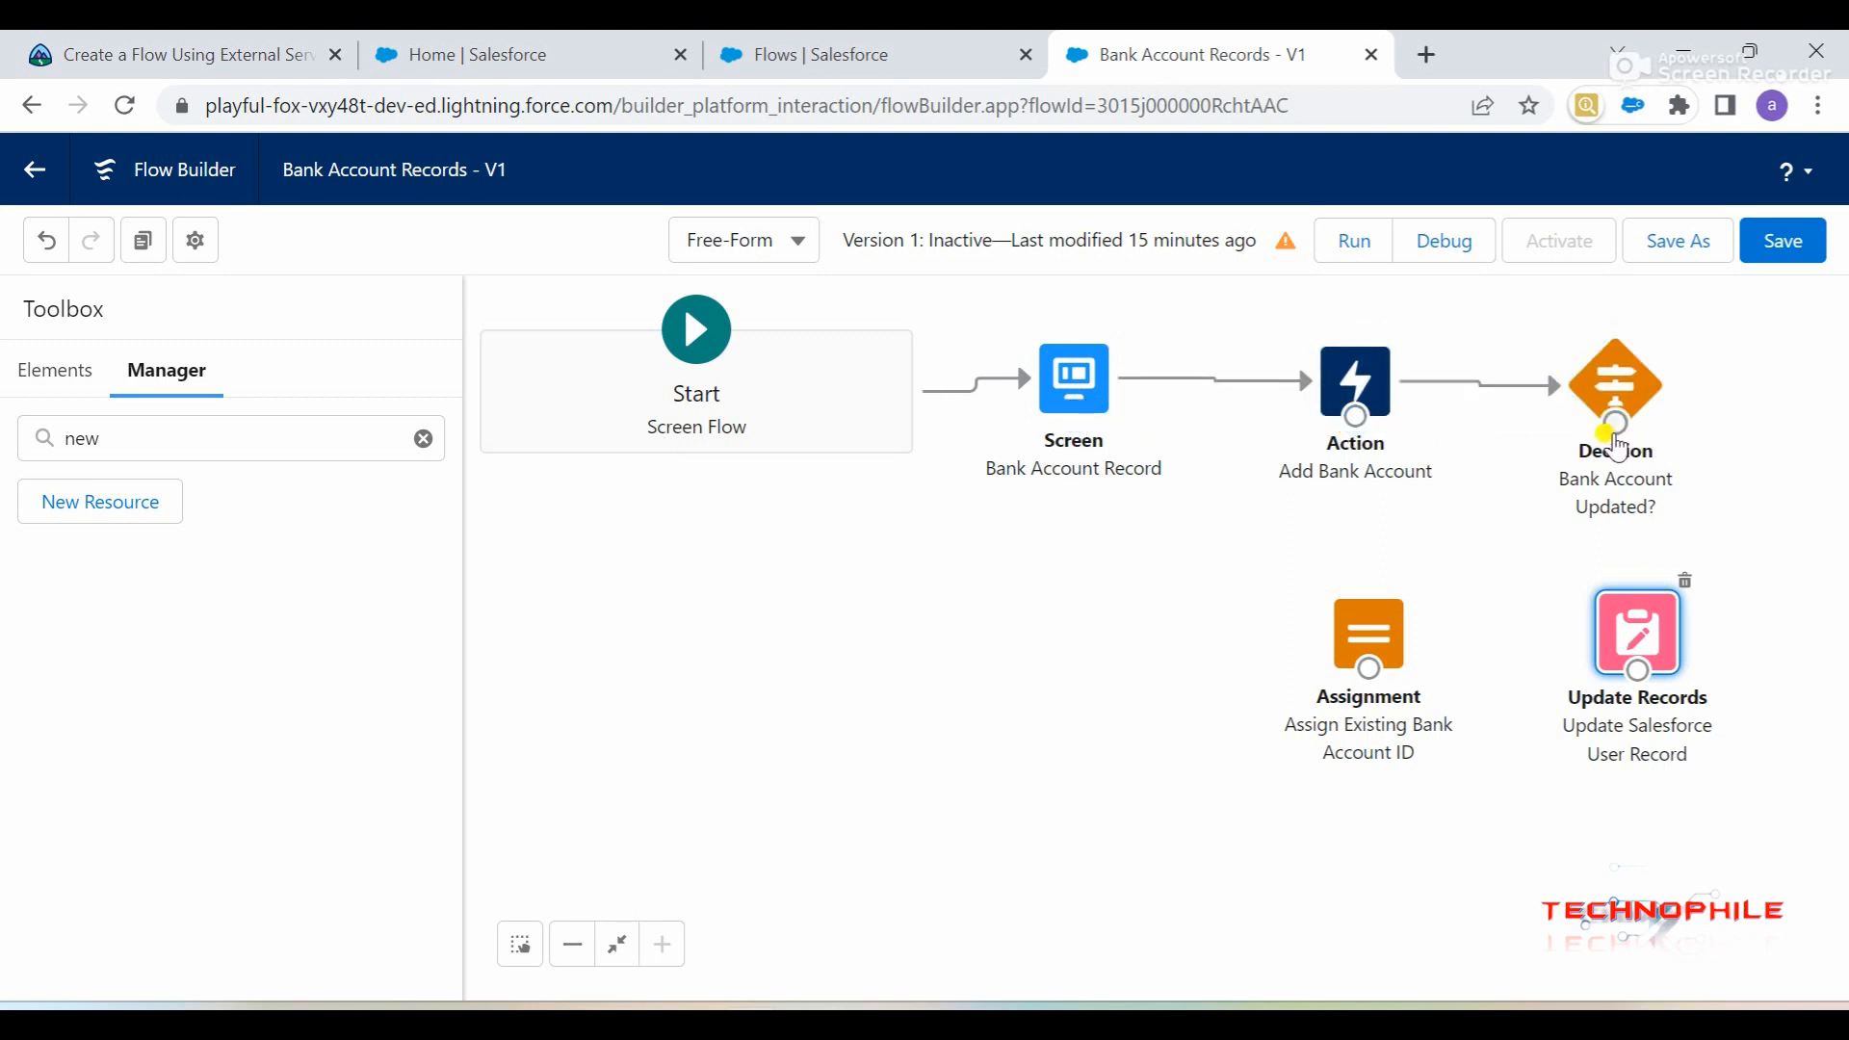
left_click_drag(1624, 449, 1378, 636)
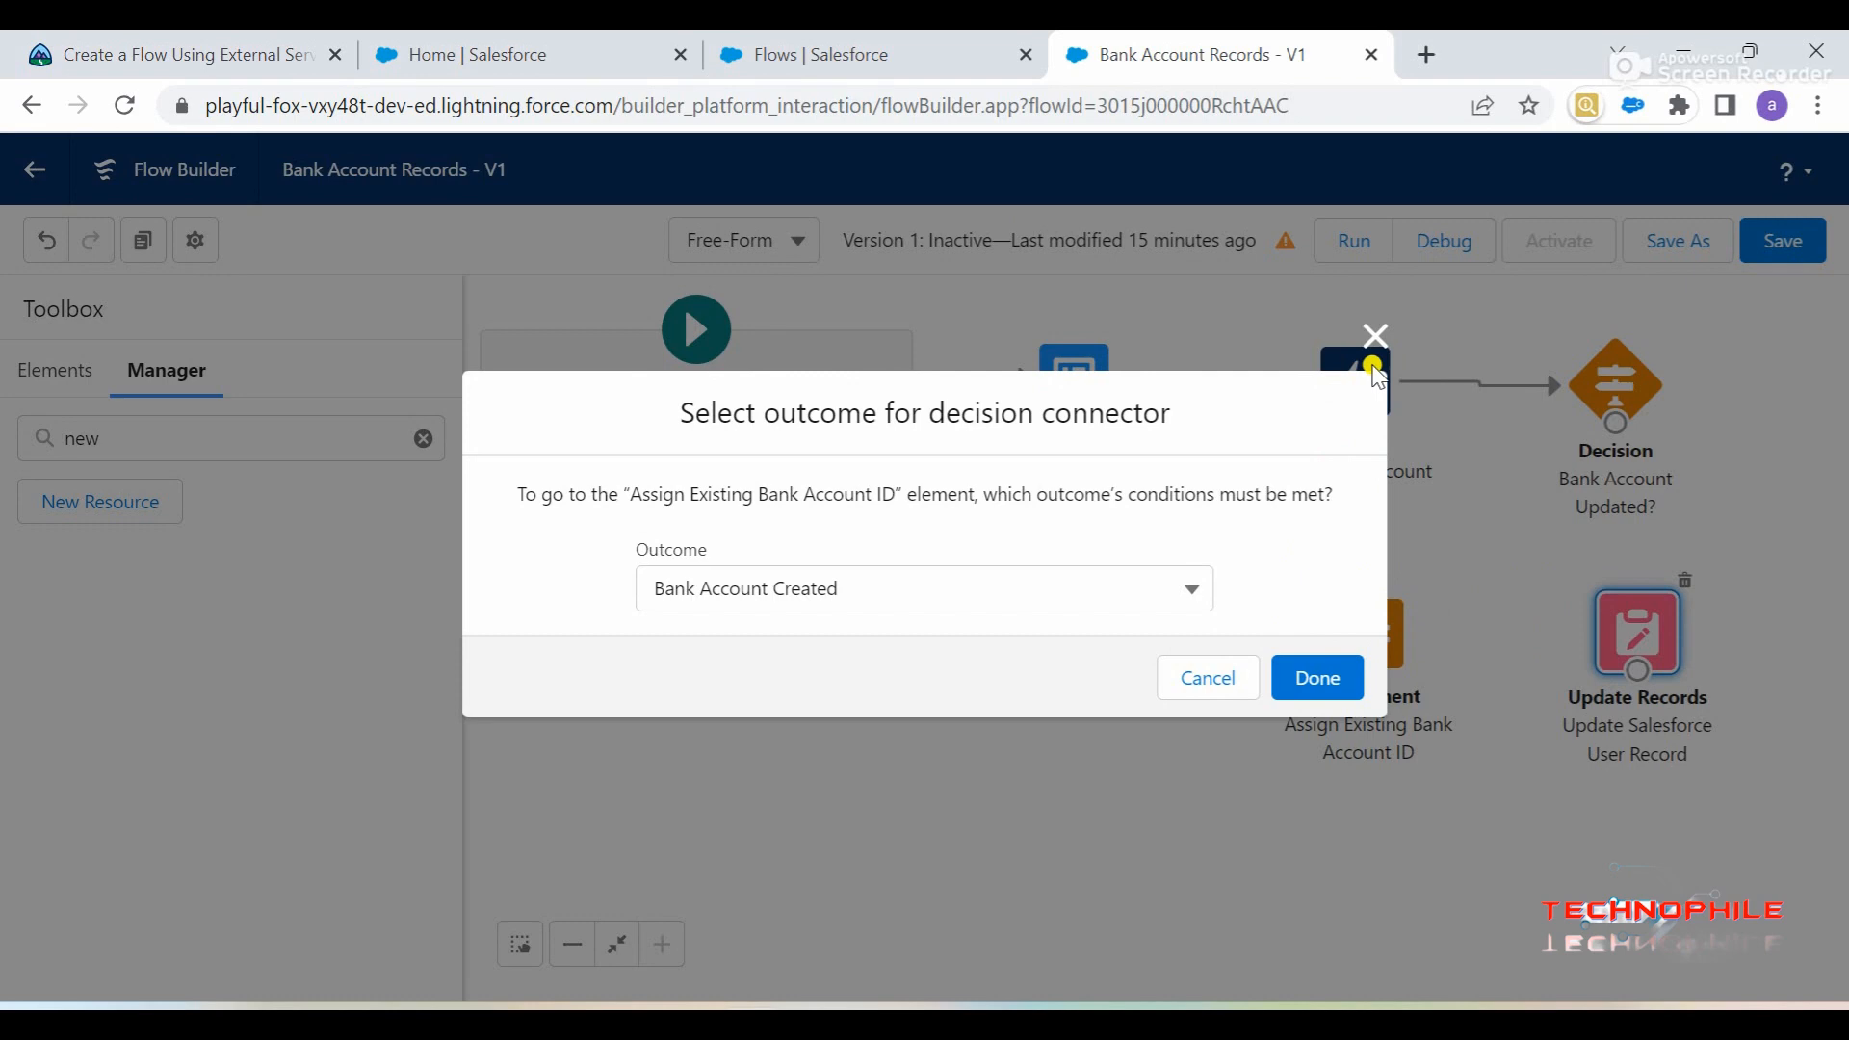
left_click(1374, 336)
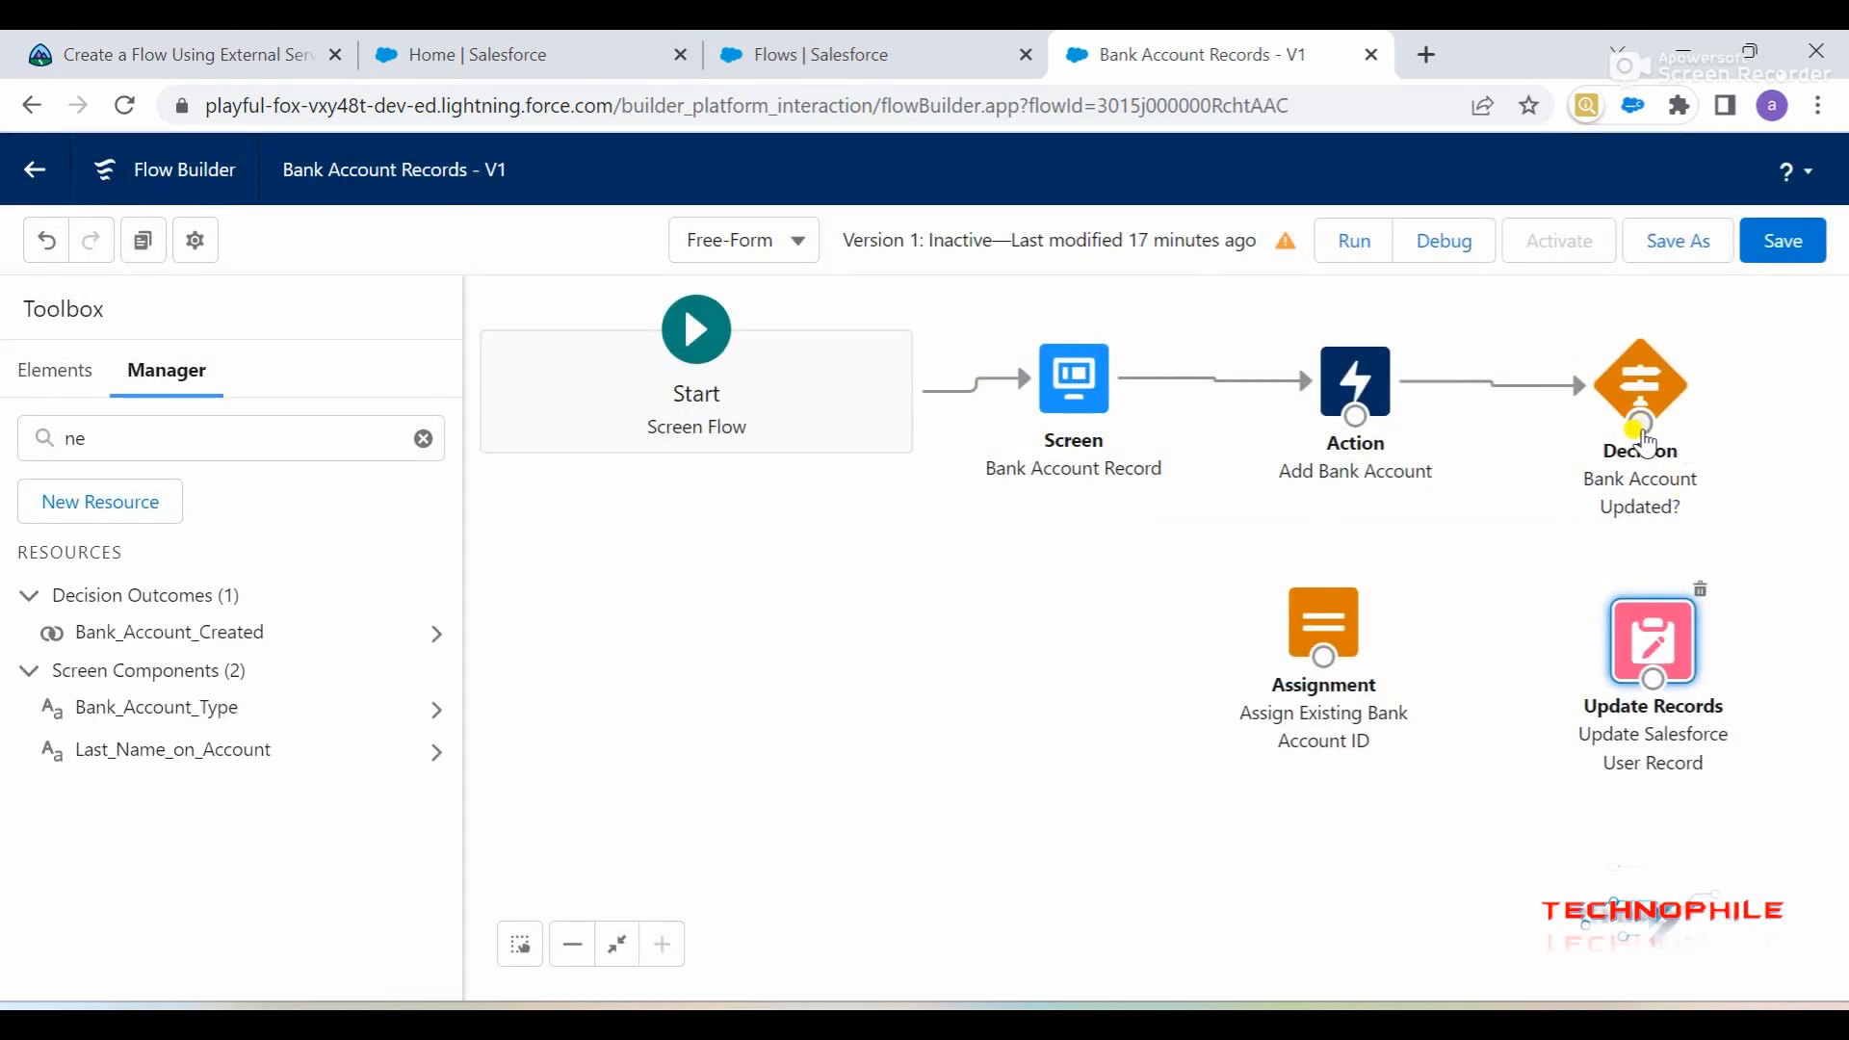
- Swap the Assignment and Update Records elements so that Assignment sits directly below the Decision
left_click_drag(1654, 664, 1108, 660)
left_click_drag(1359, 650, 1675, 650)
left_click_drag(1115, 660, 1416, 663)
- Connect the Bank Account Updated? decision to Assign Existing Bank Account ID using the Bank Account Found outcome
left_click_drag(1643, 438, 1655, 631)
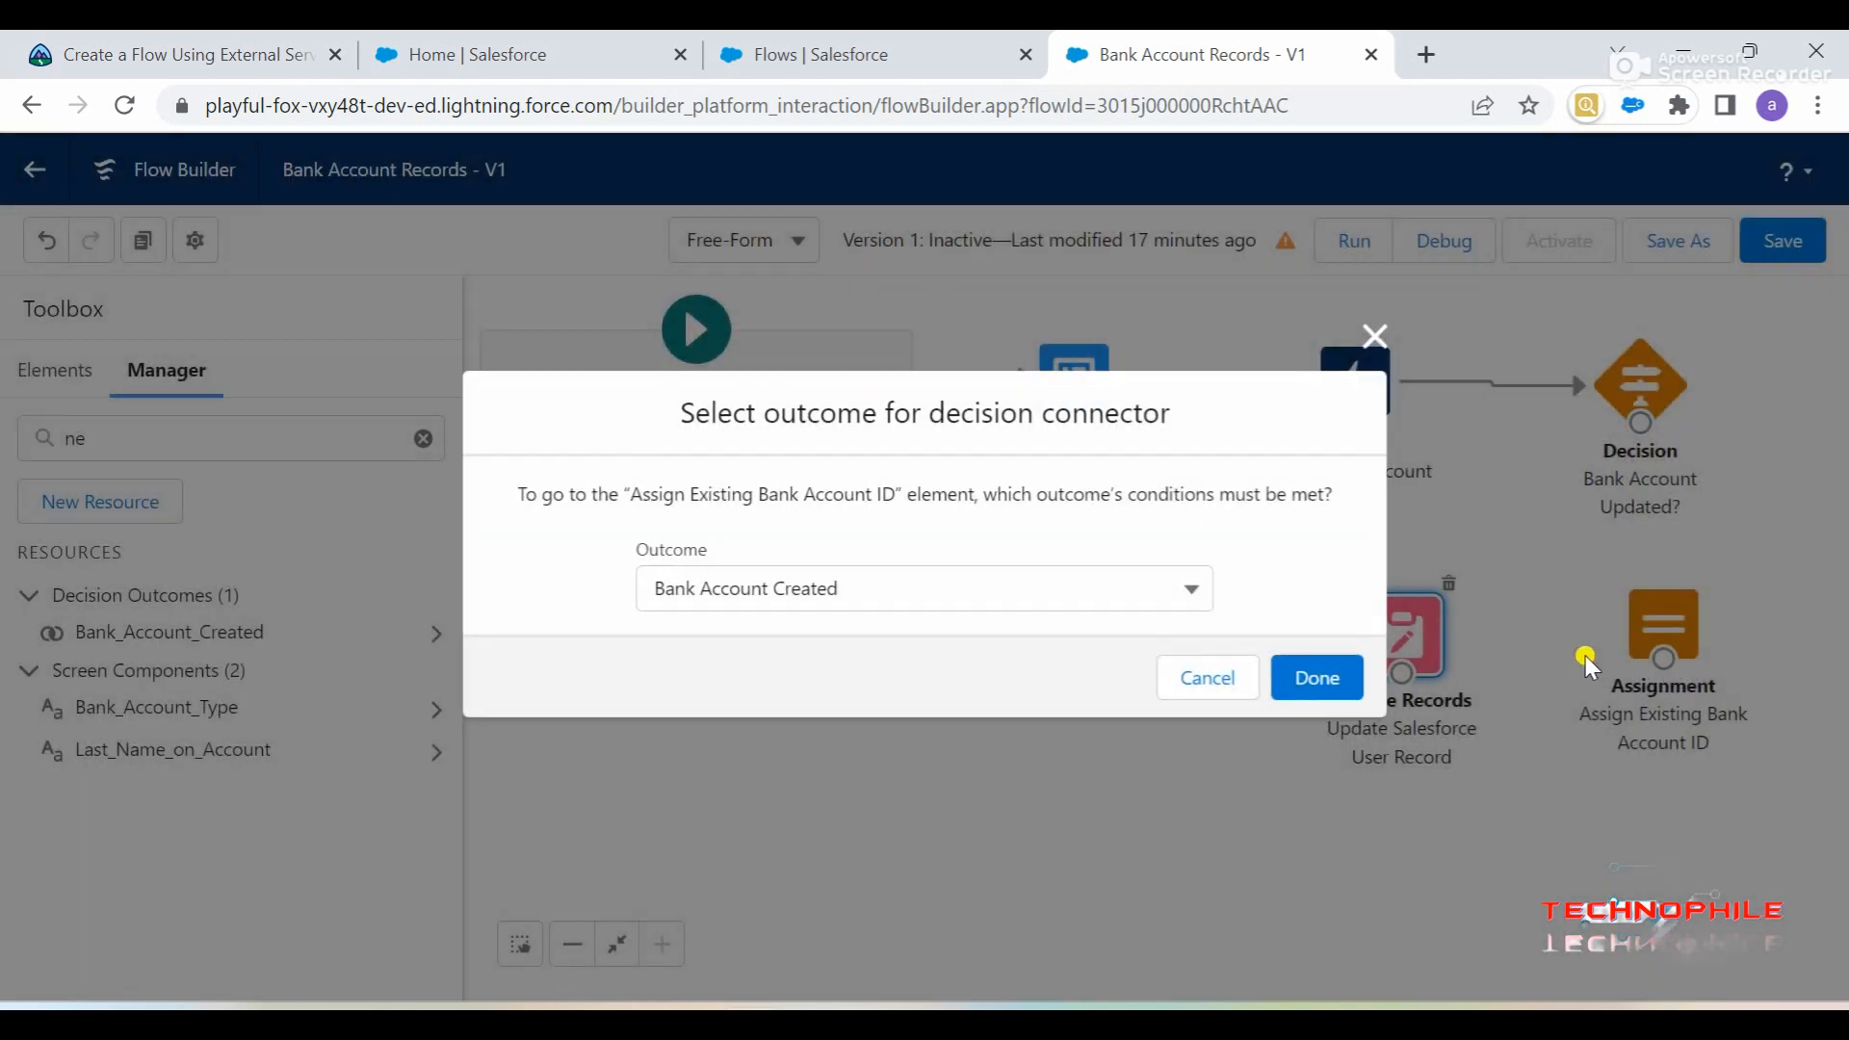
left_click(1036, 608)
left_click(916, 697)
left_click(1316, 686)
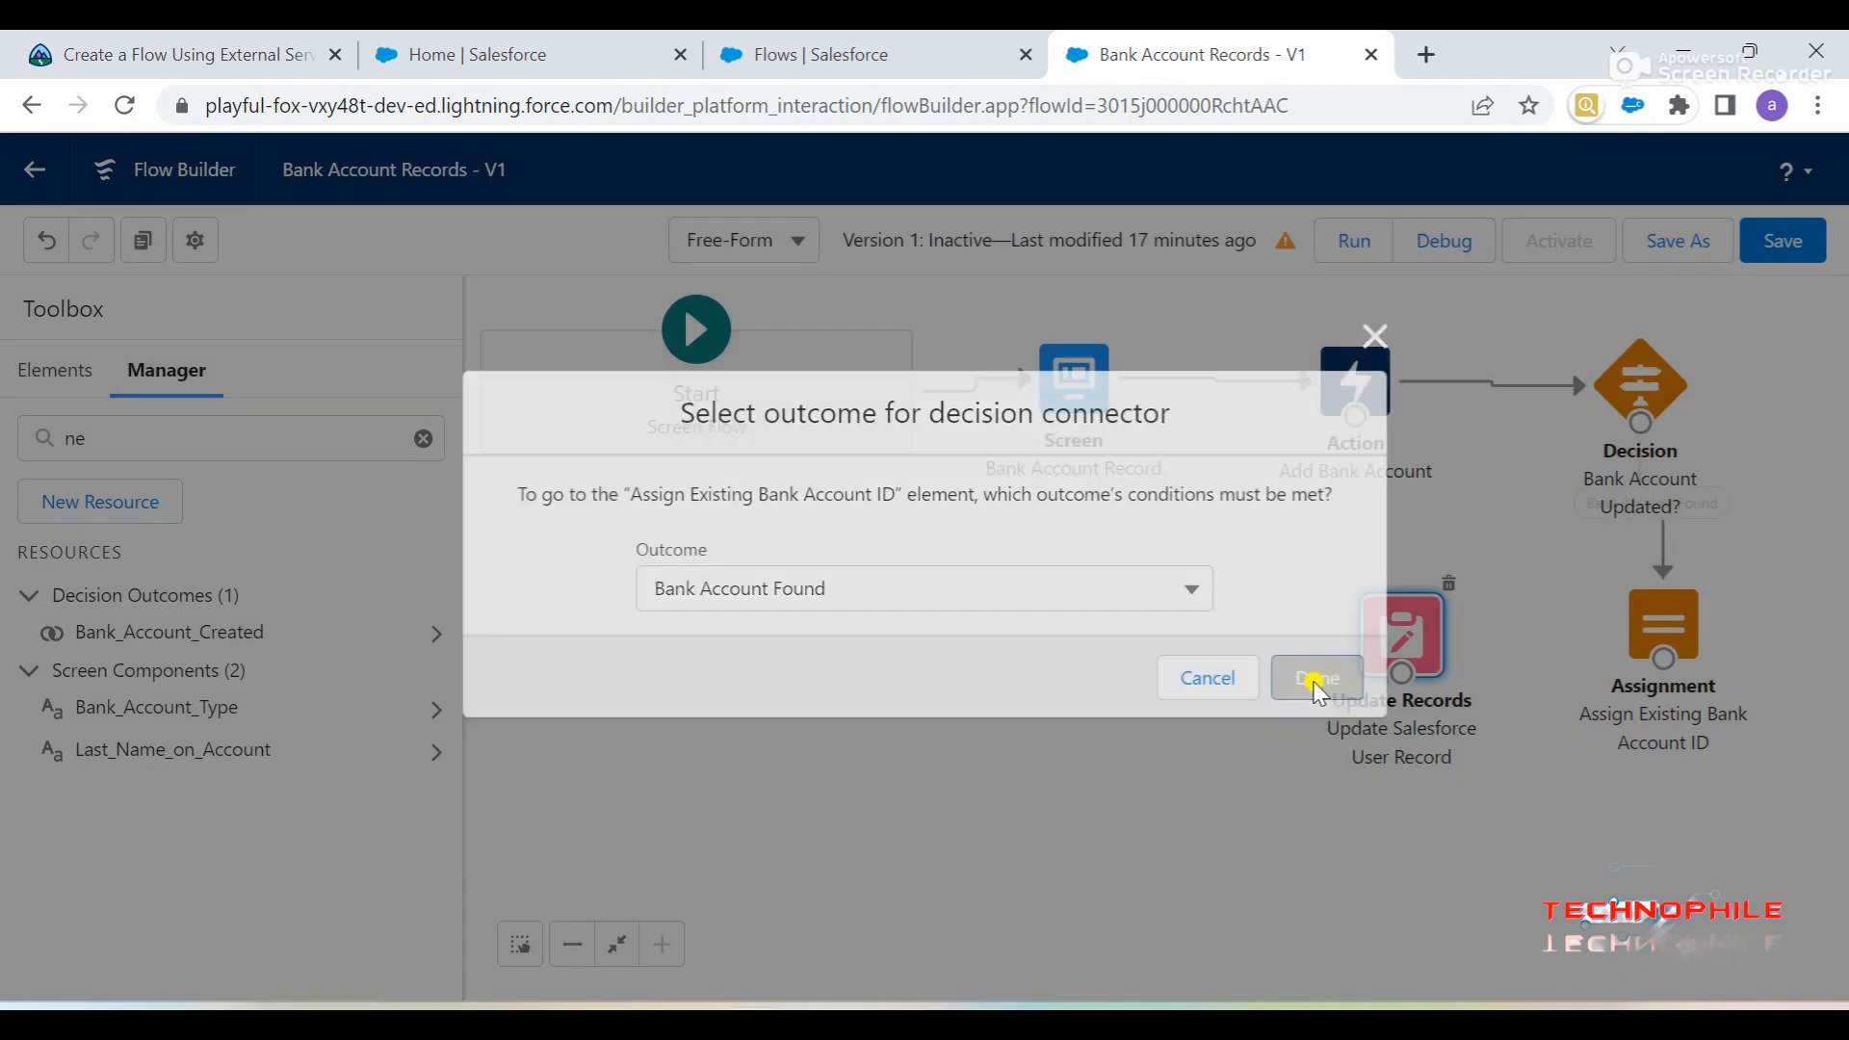
- Connect the Assignment to Update Salesforce User Record, and the Decision to the same element with the Bank Account Created outcome
left_click_drag(1649, 659, 1411, 688)
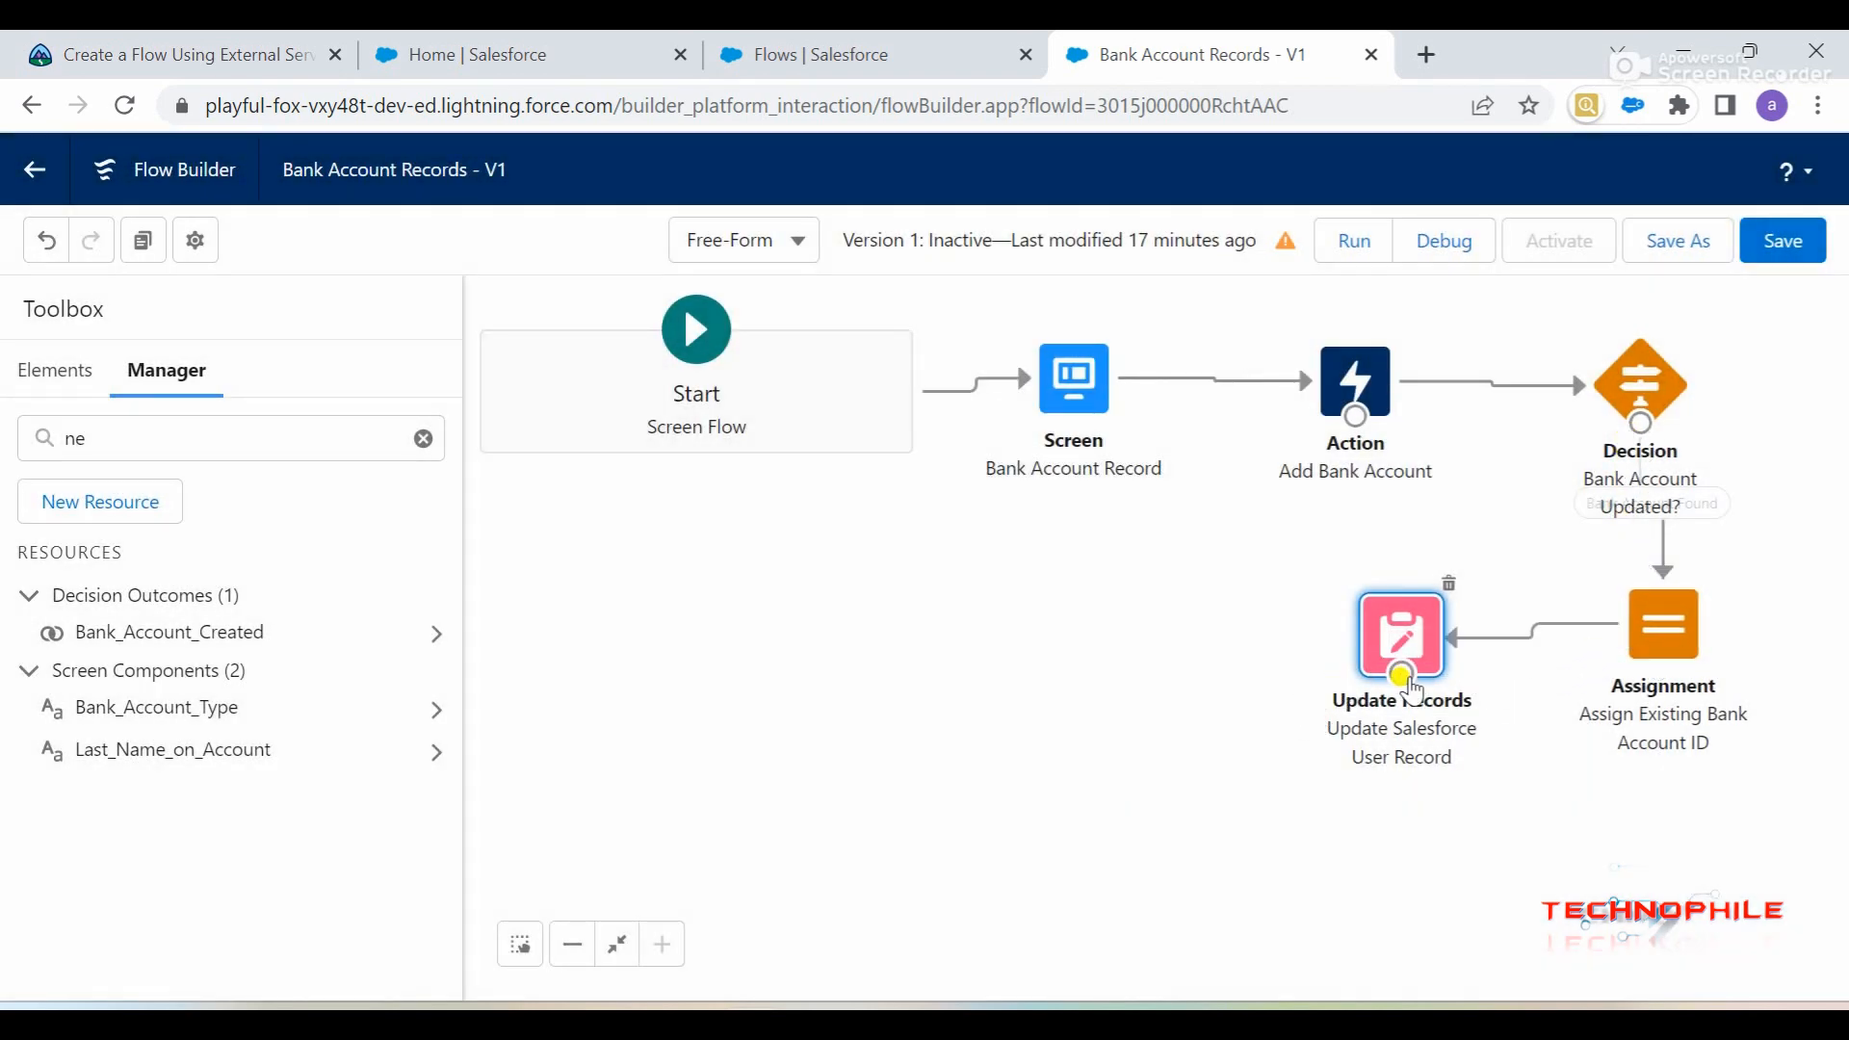
left_click_drag(1676, 405, 1405, 679)
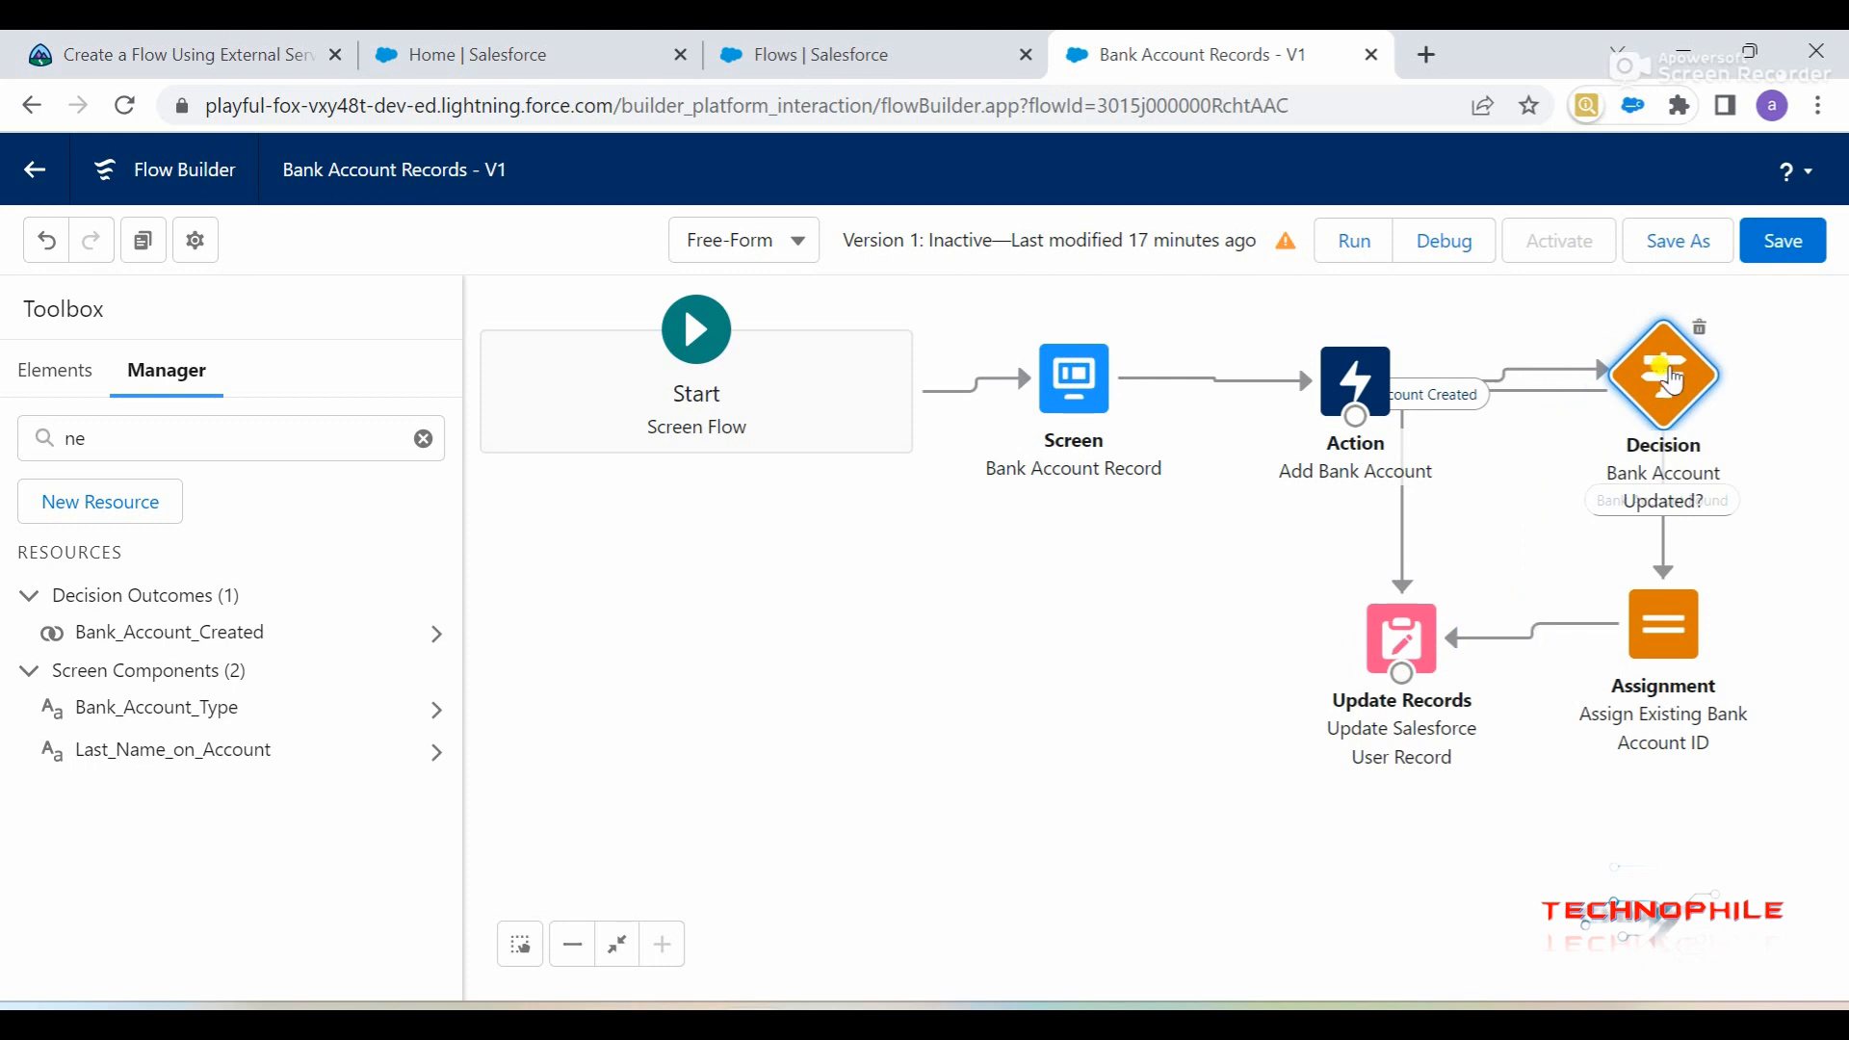
- Move the Decision below Add Bank Account and Update Records below the Assignment to space out the connectors, and return to Trailhead
left_click_drag(1664, 389, 1146, 685)
left_click_drag(1403, 637, 1582, 915)
left_click_drag(1156, 687, 1207, 640)
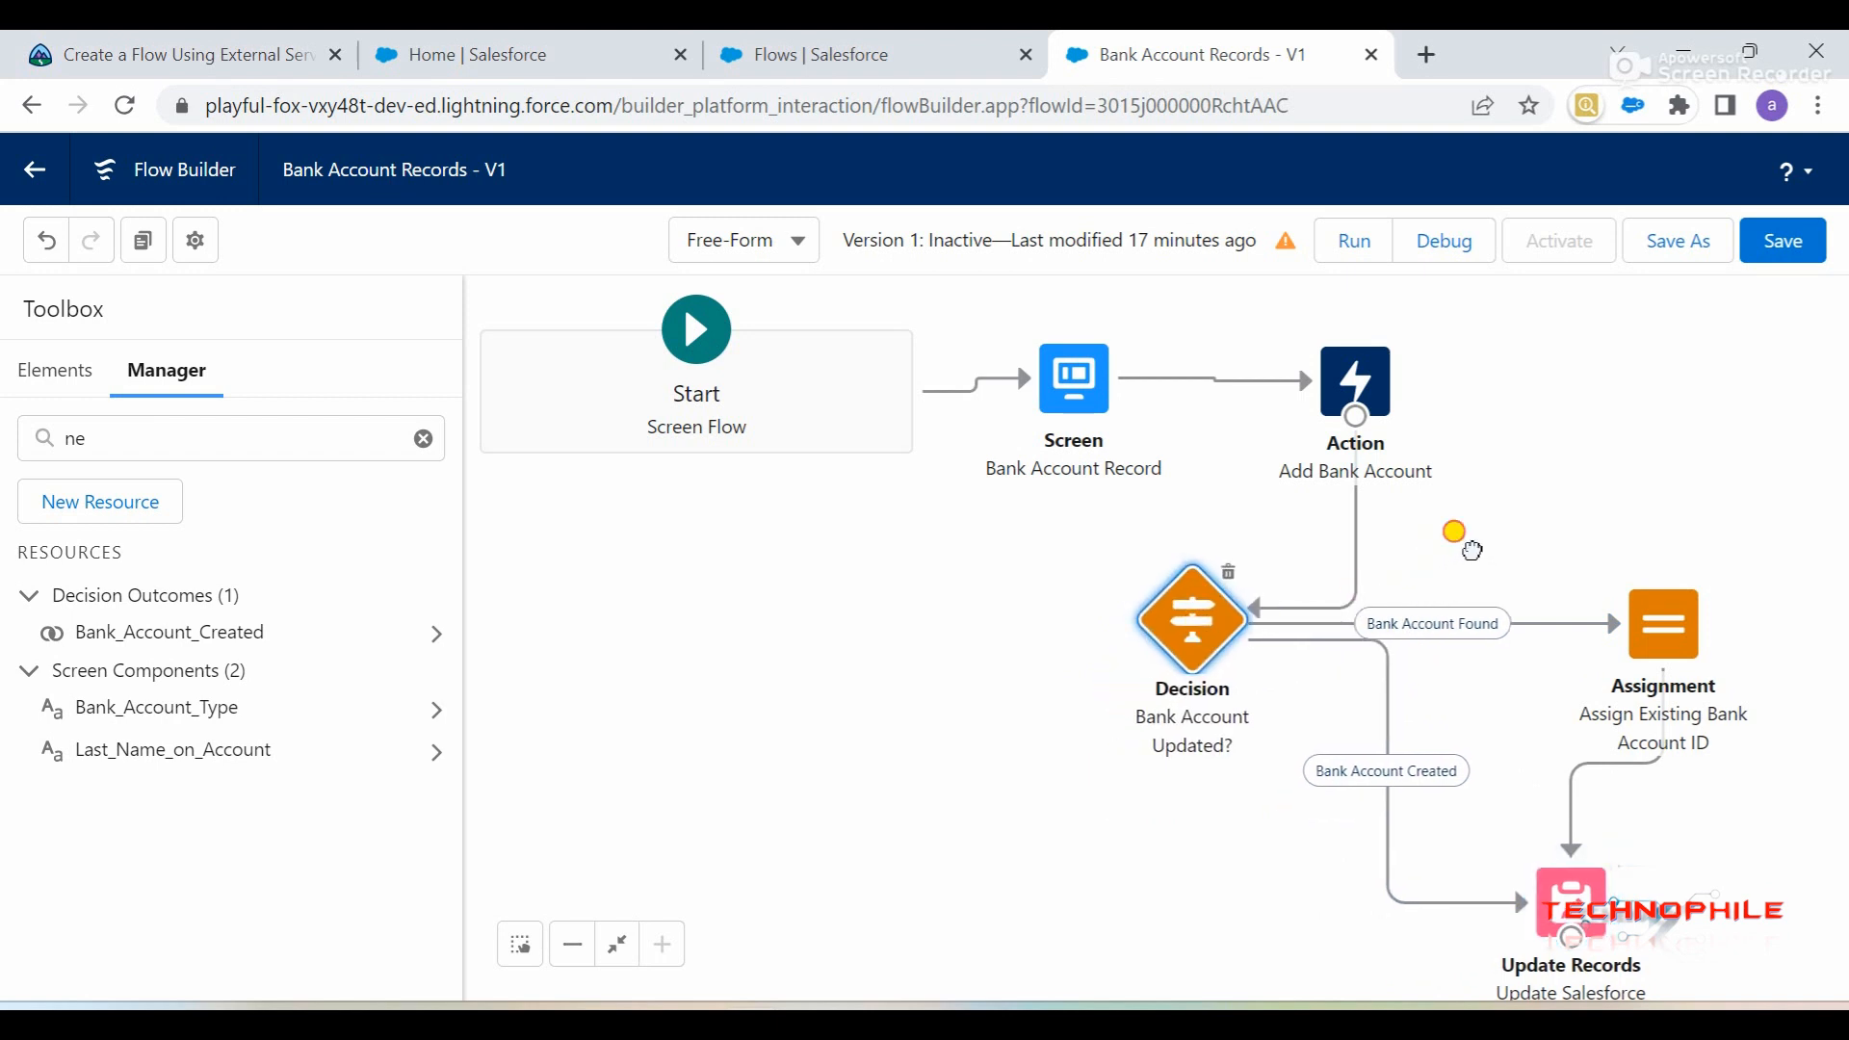
left_click(1471, 546)
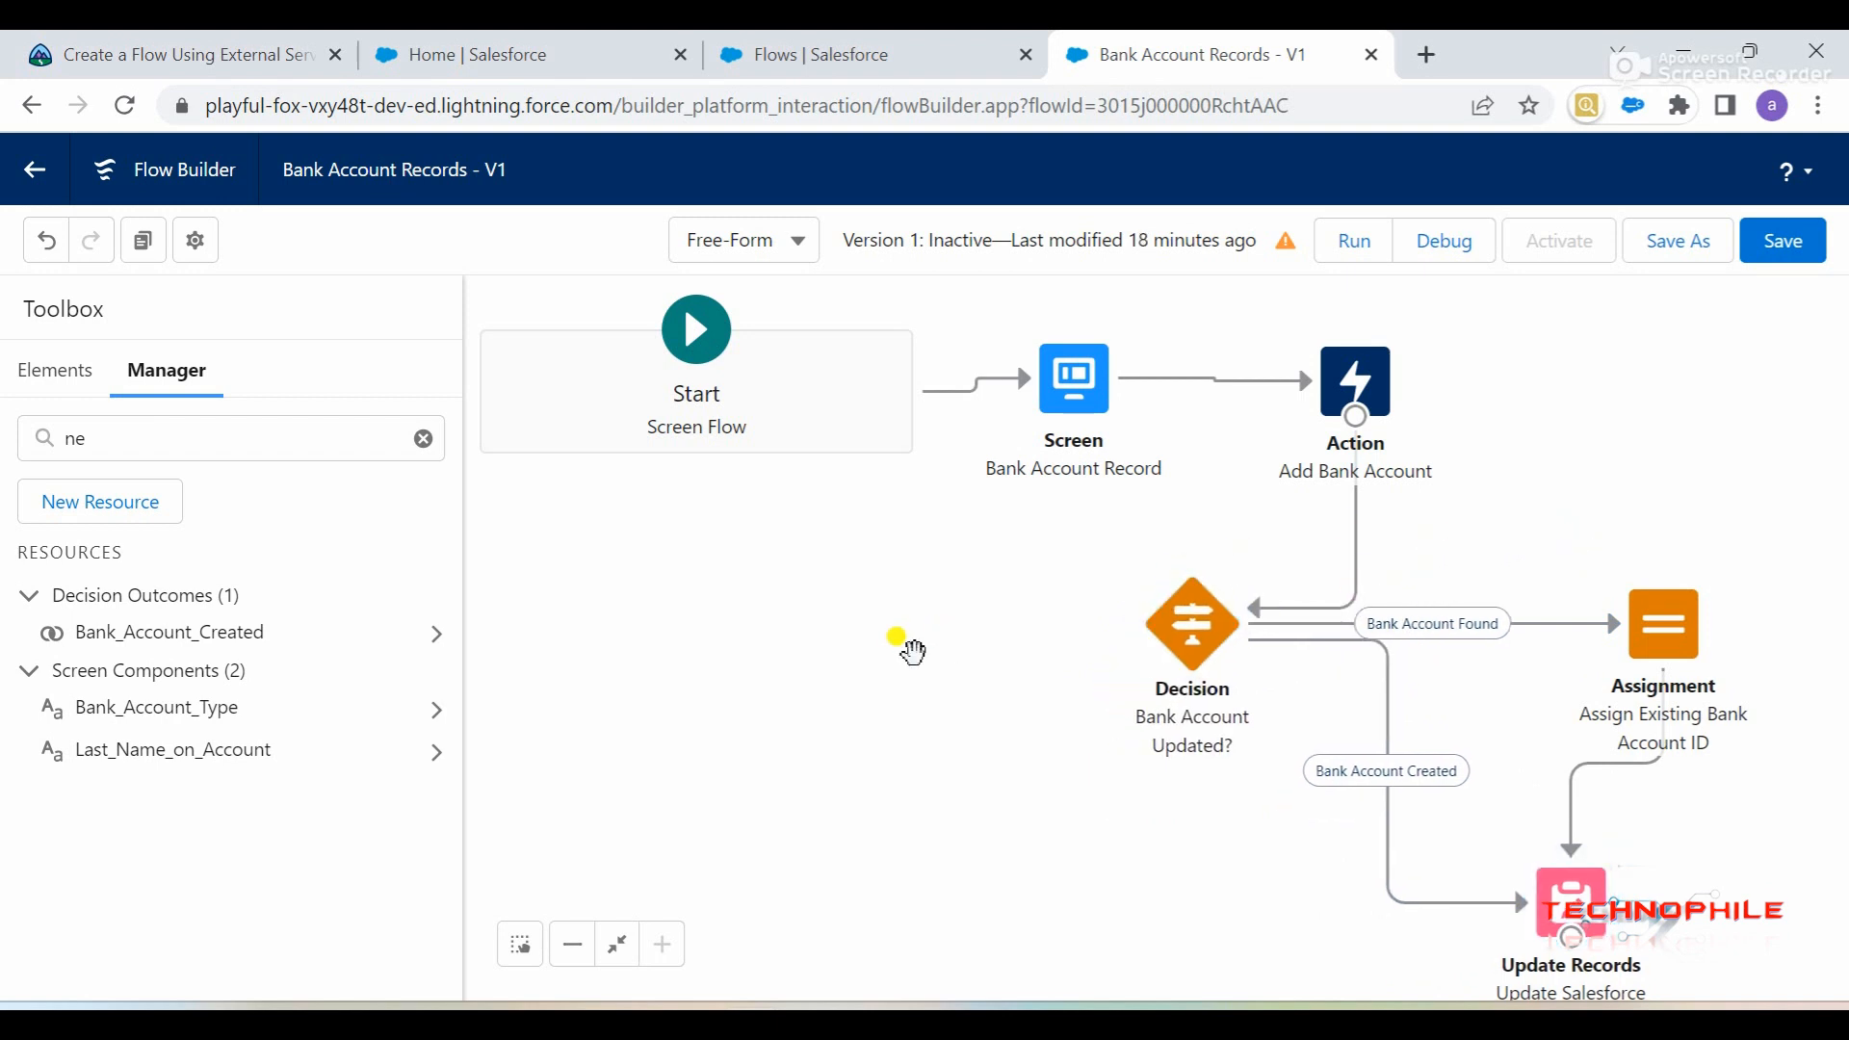
left_click(260, 43)
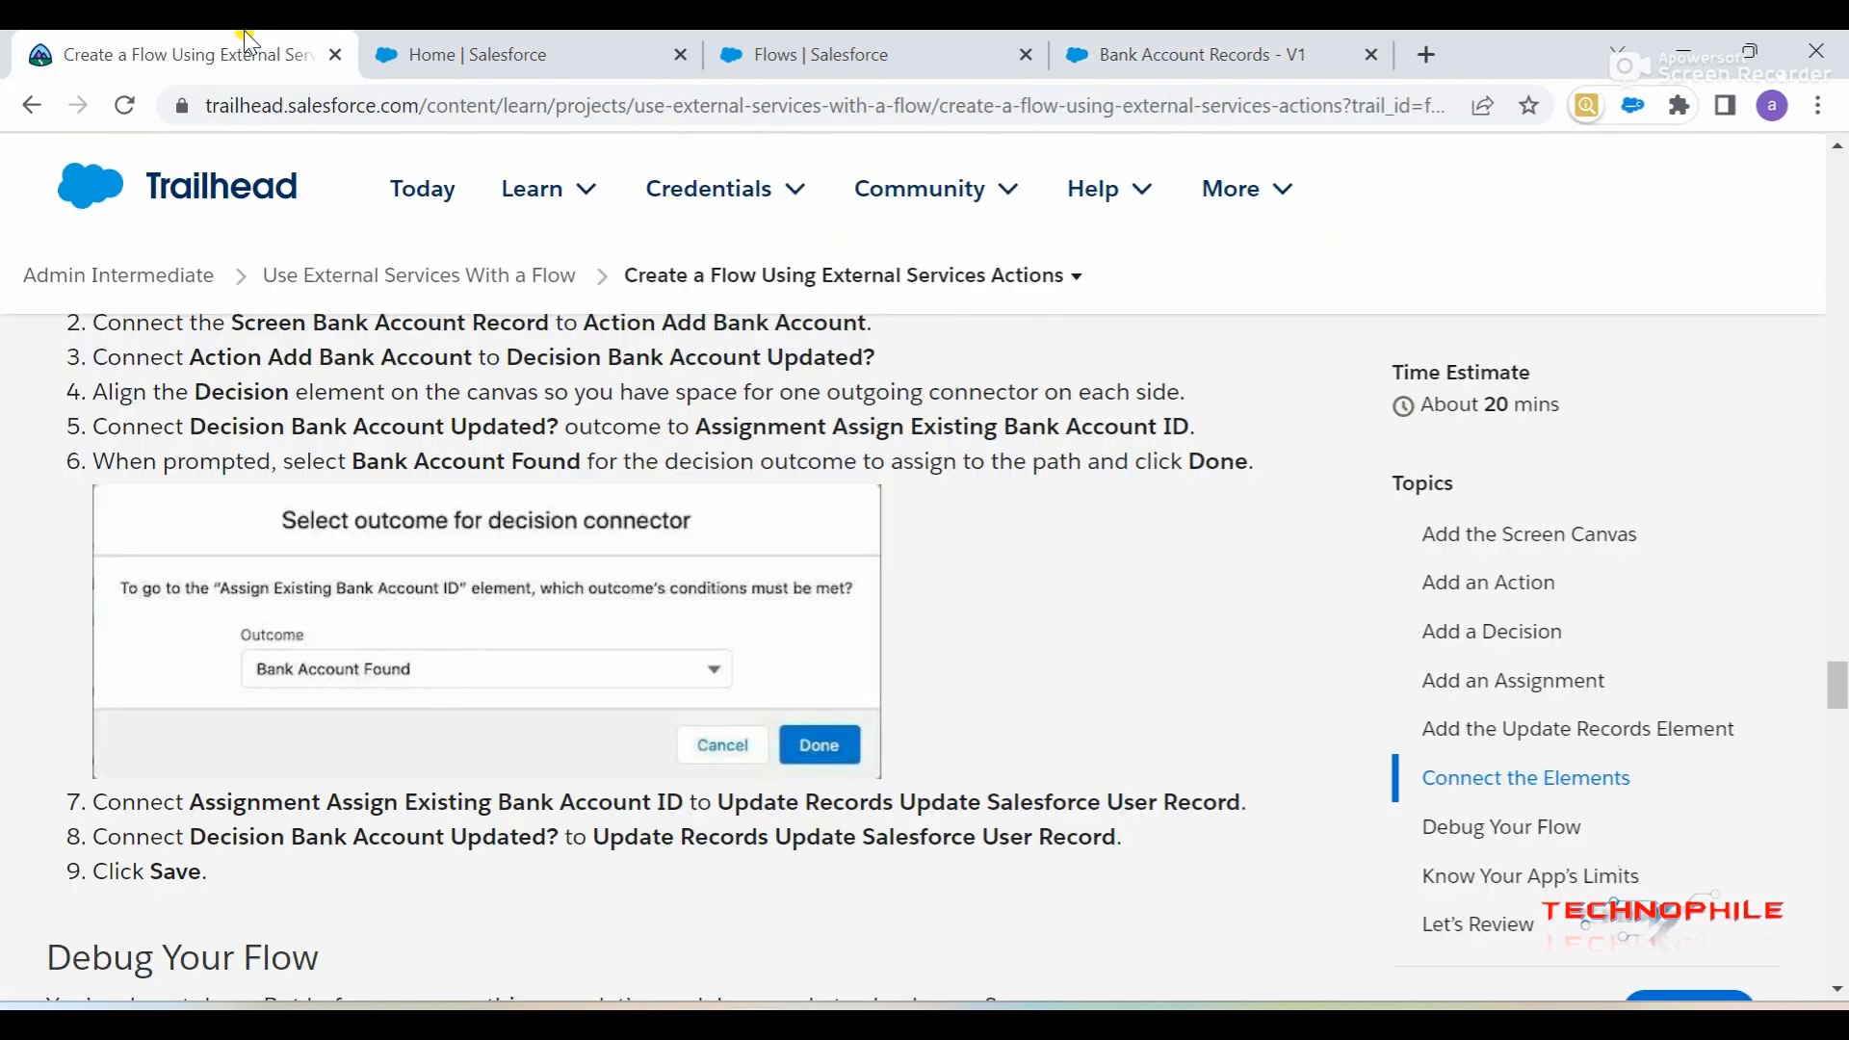
- Rearrange the flow canvas so Decision sits beside Add Bank Account, with Assignment below it and Update Records beside Assignment
scroll(559, 743, "down", 5)
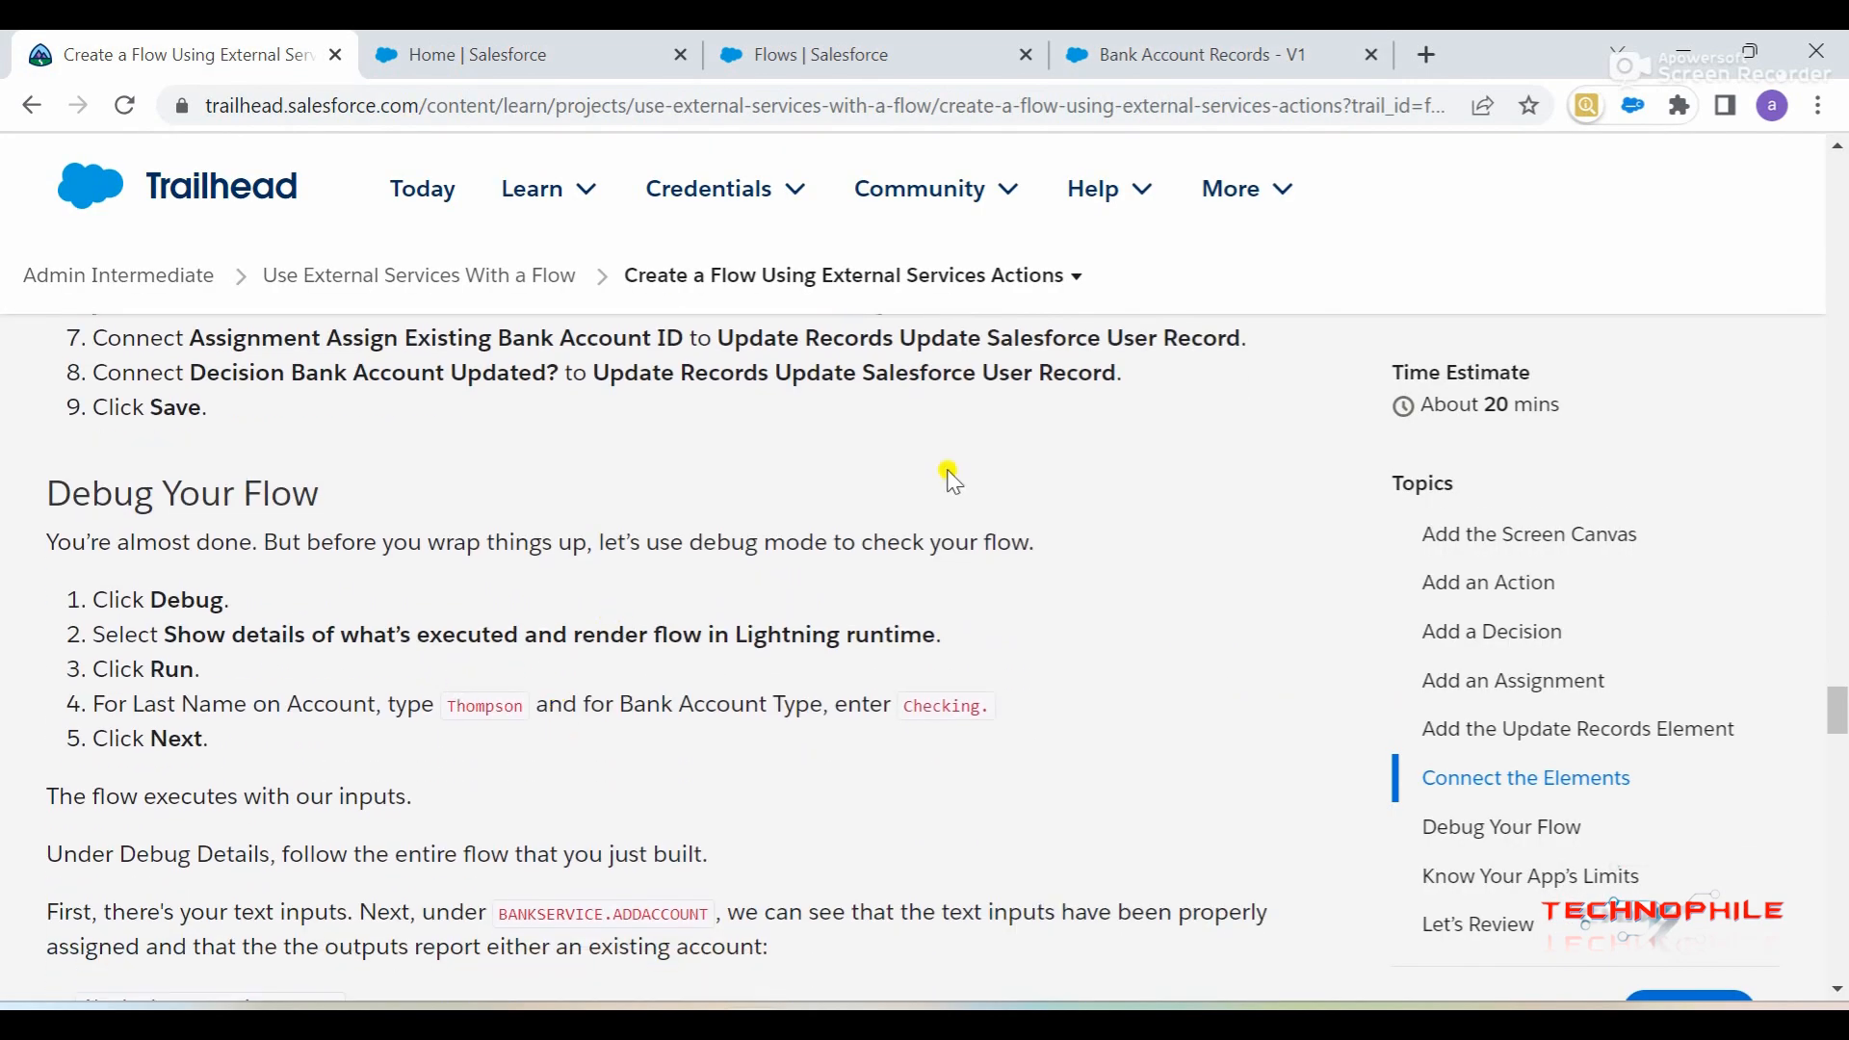
left_click(1195, 54)
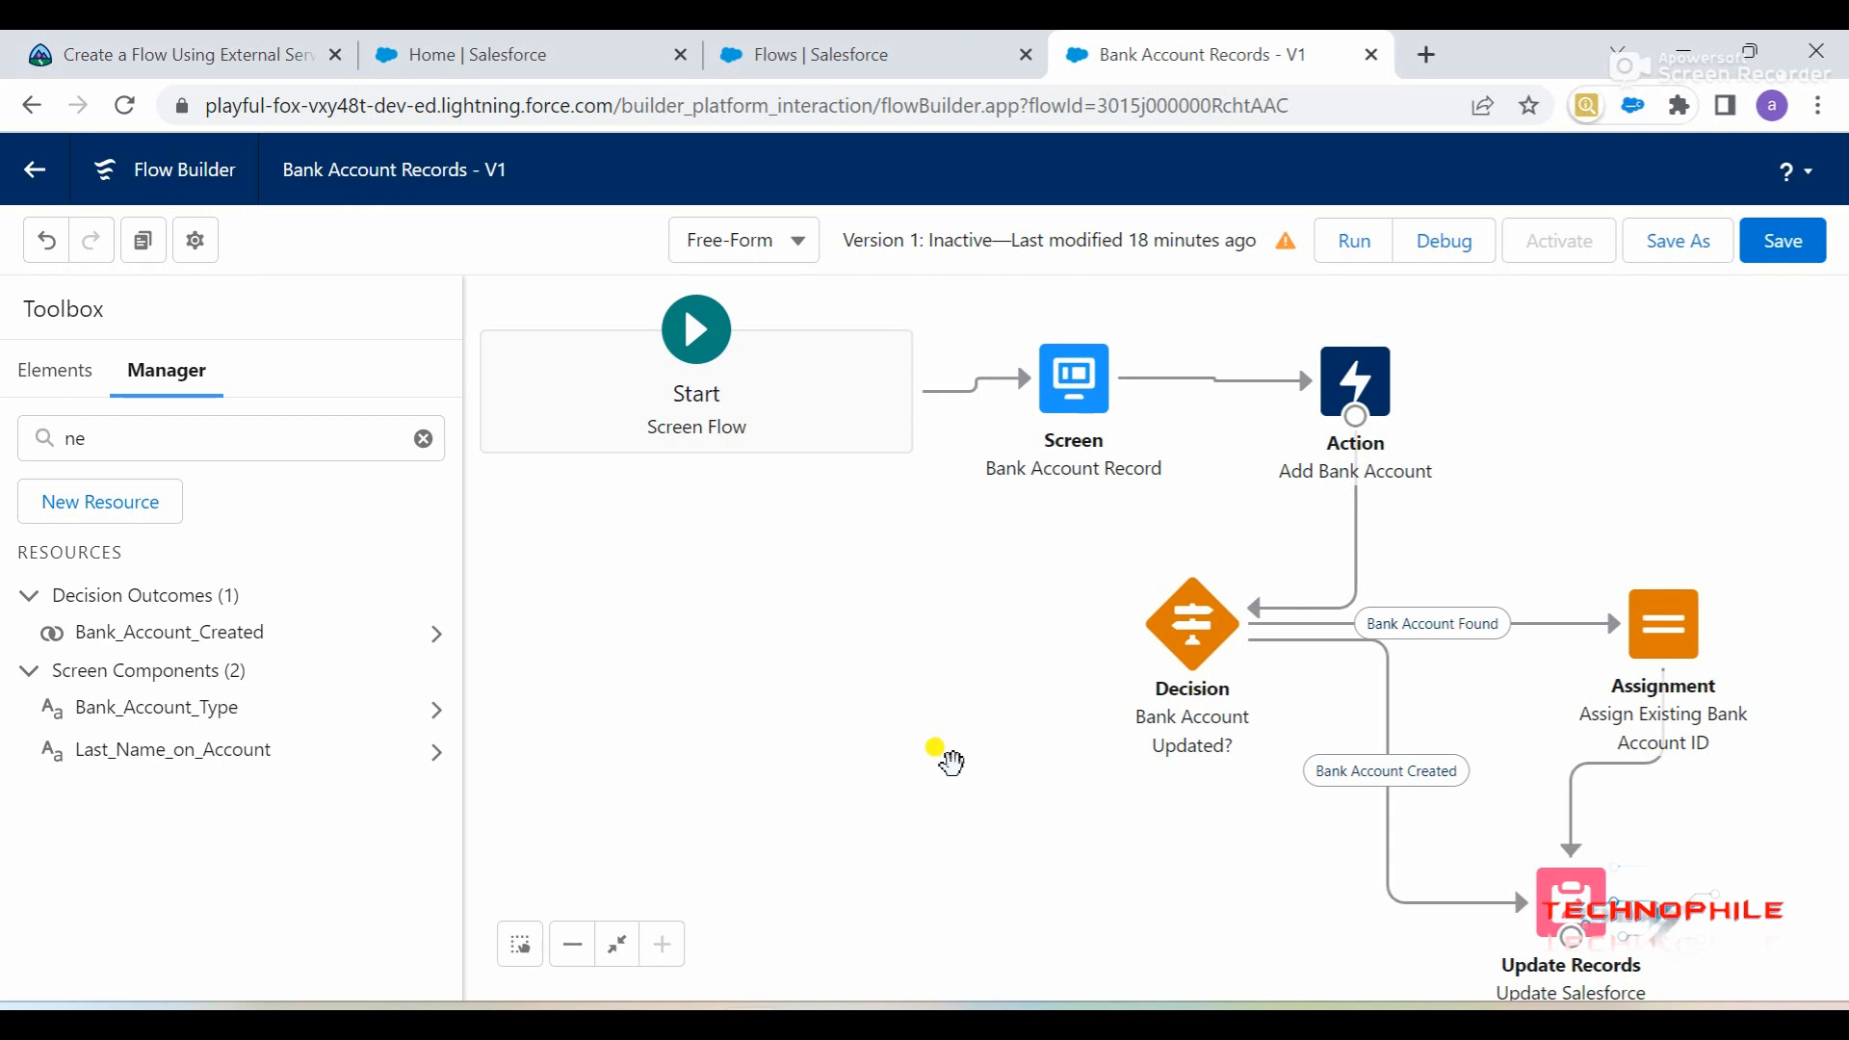
key("ctrl+minus")
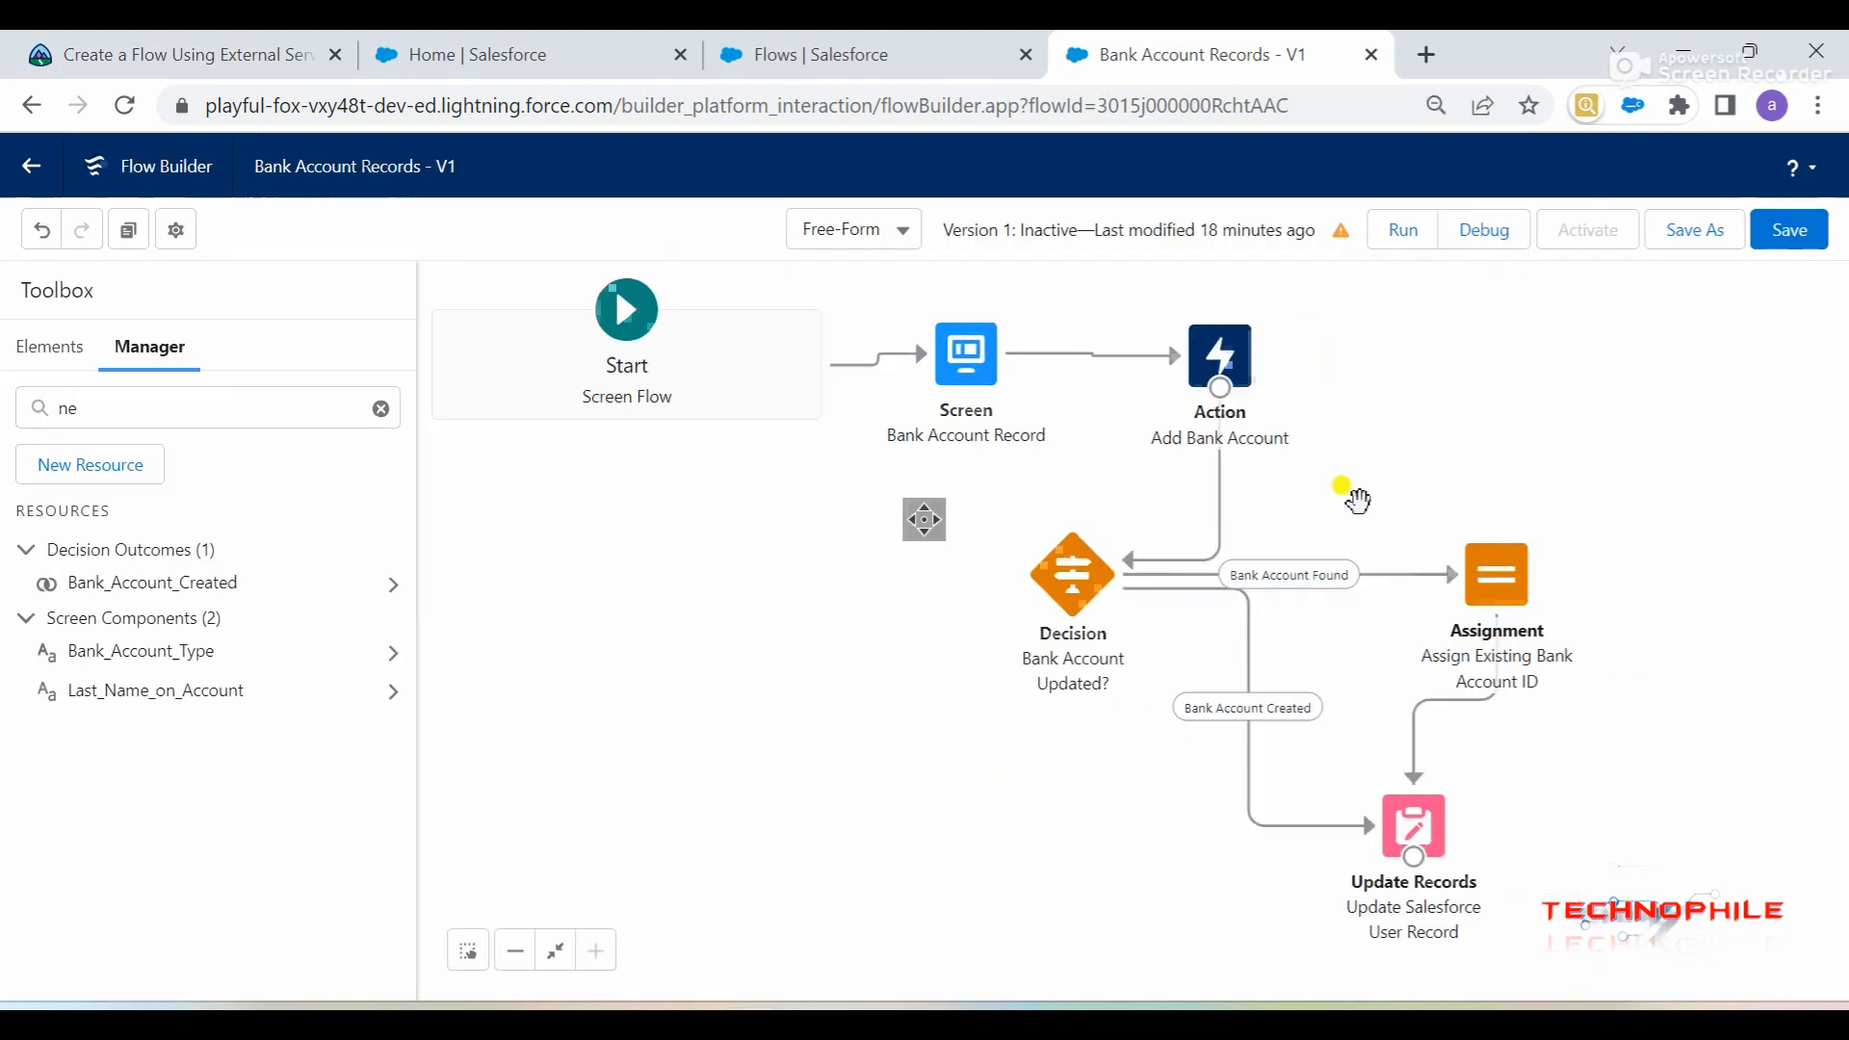
key("ctrl+minus")
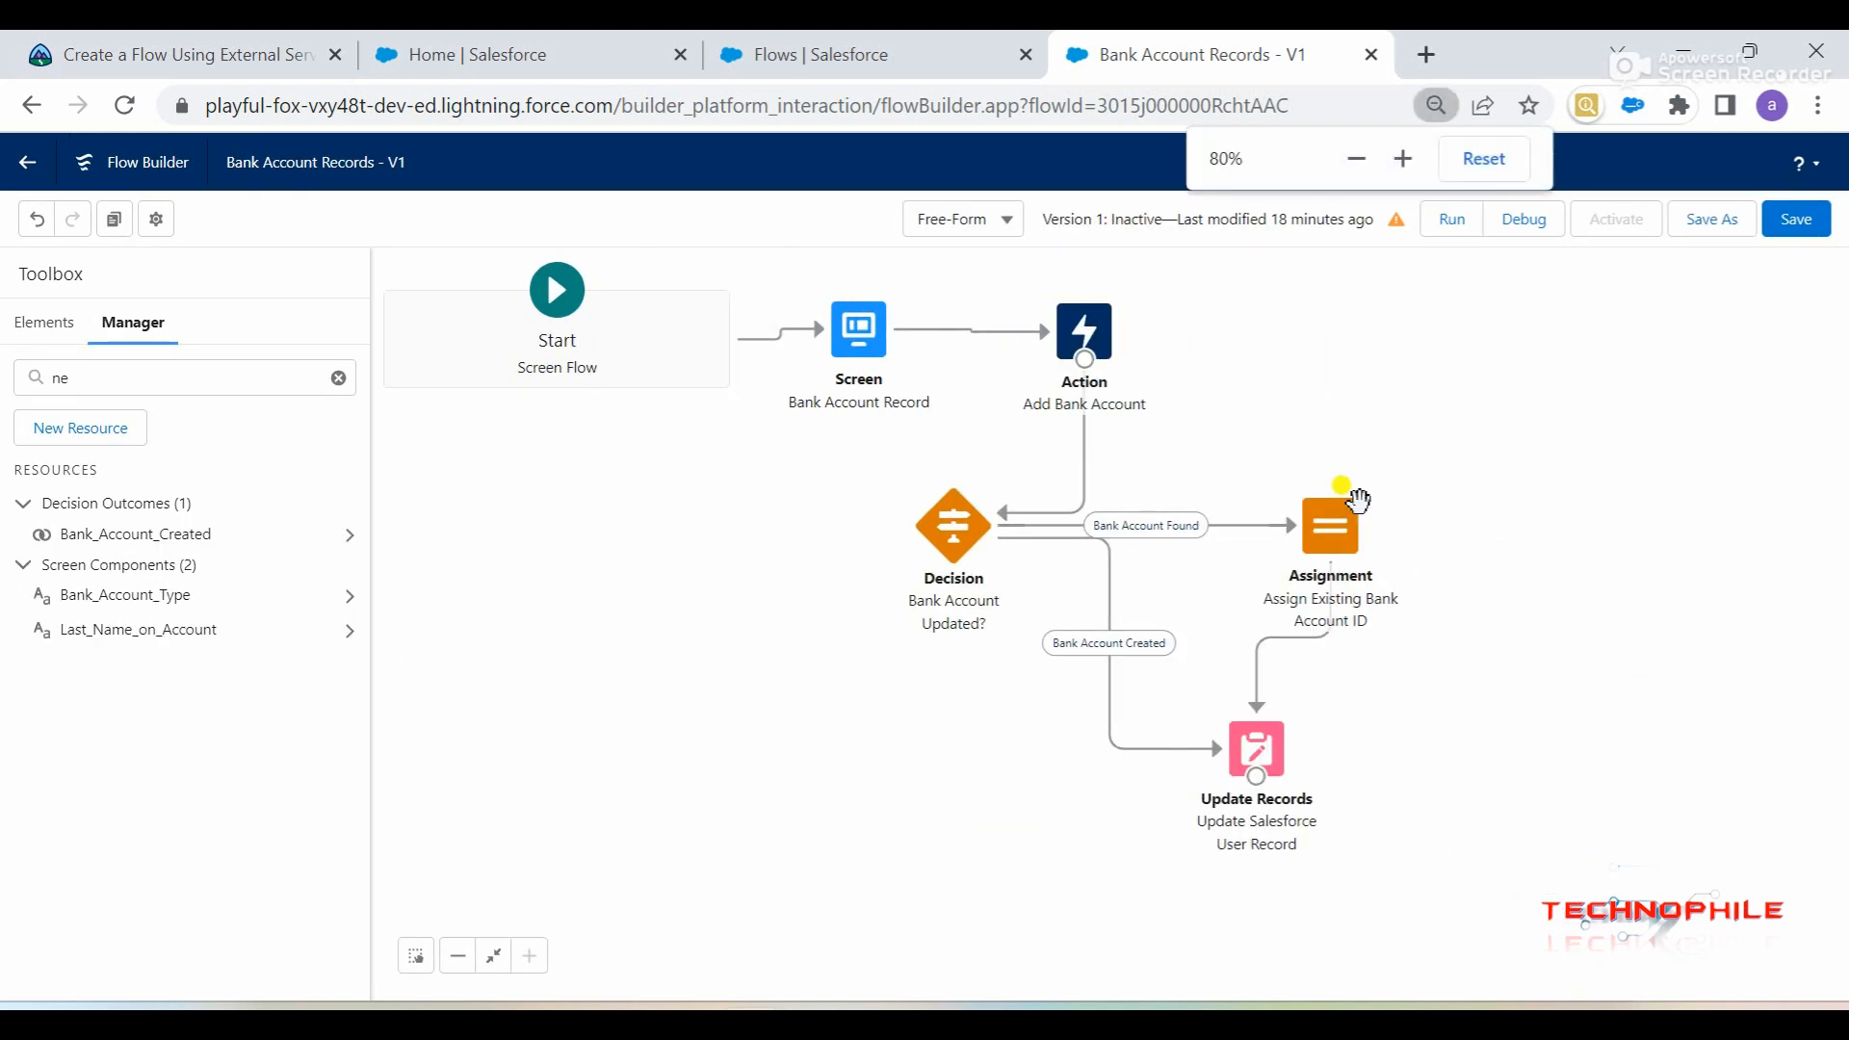
left_click_drag(968, 544, 1277, 366)
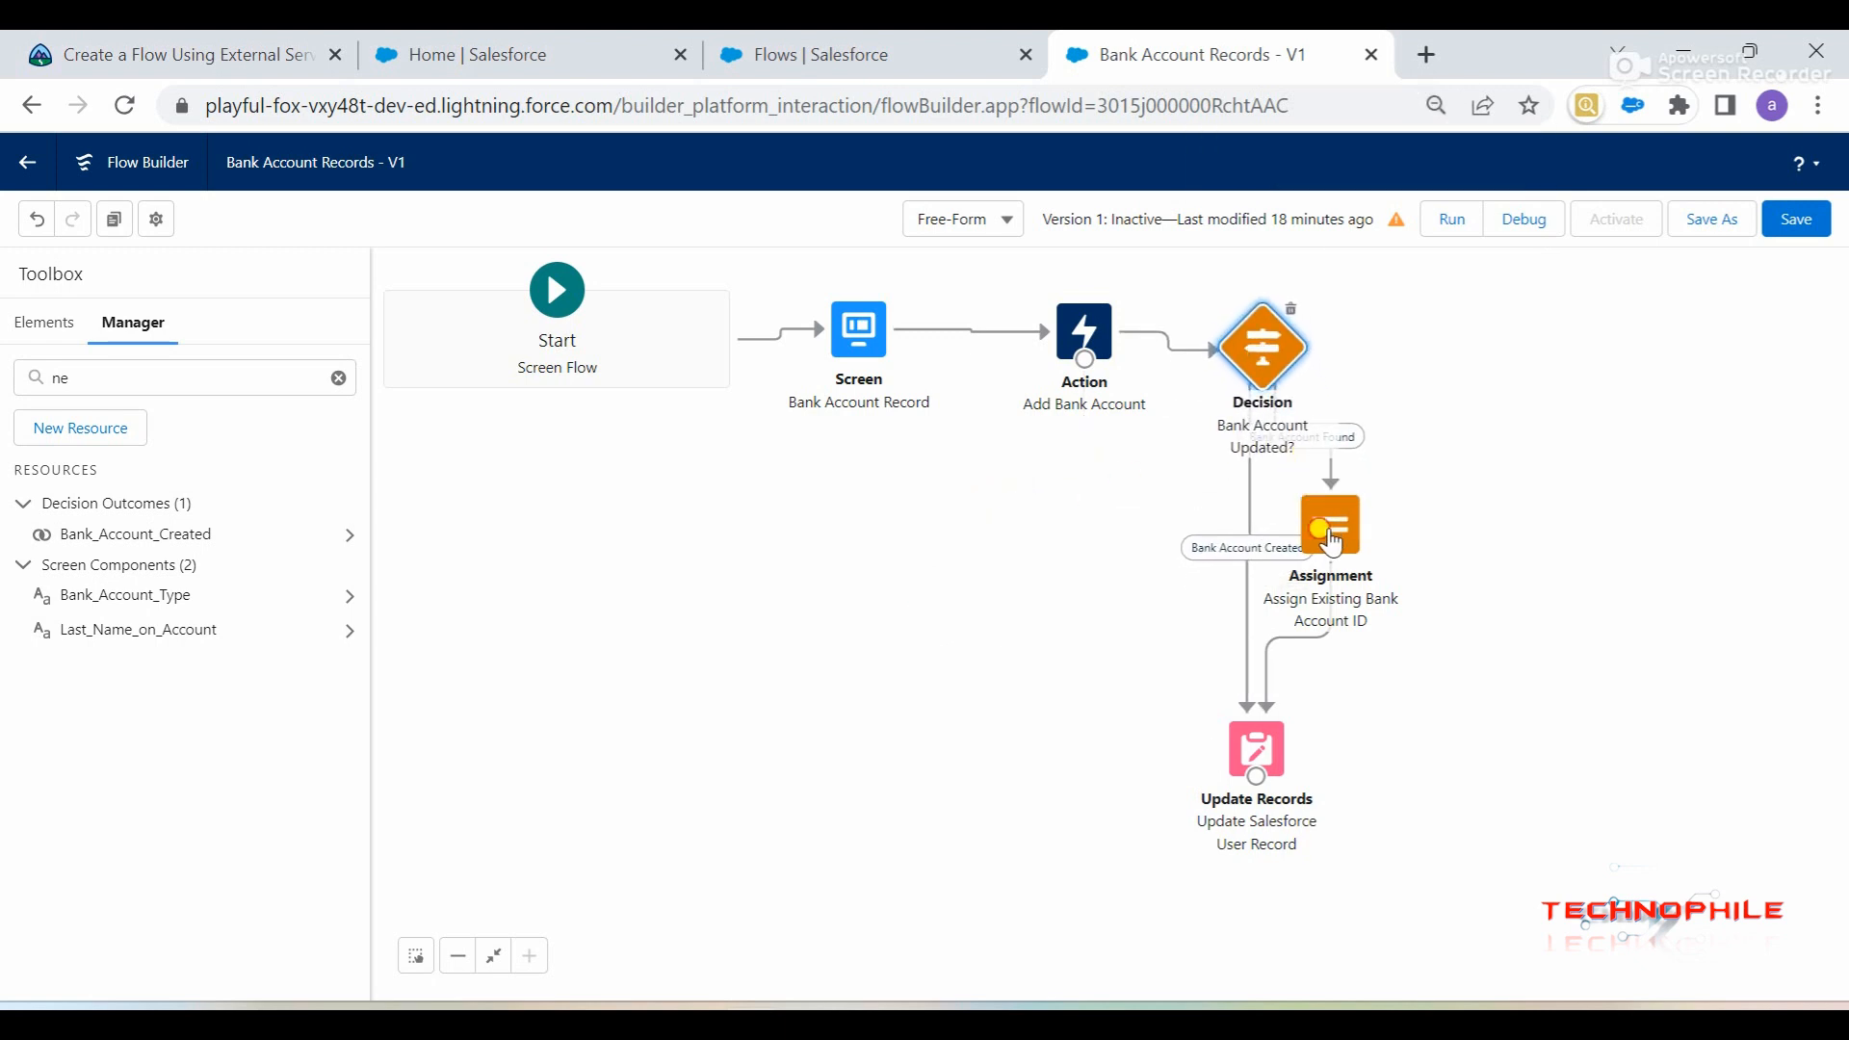
left_click_drag(1326, 531, 1329, 529)
left_click_drag(1258, 757, 1506, 567)
left_click_drag(1350, 551, 1292, 602)
left_click(1599, 471)
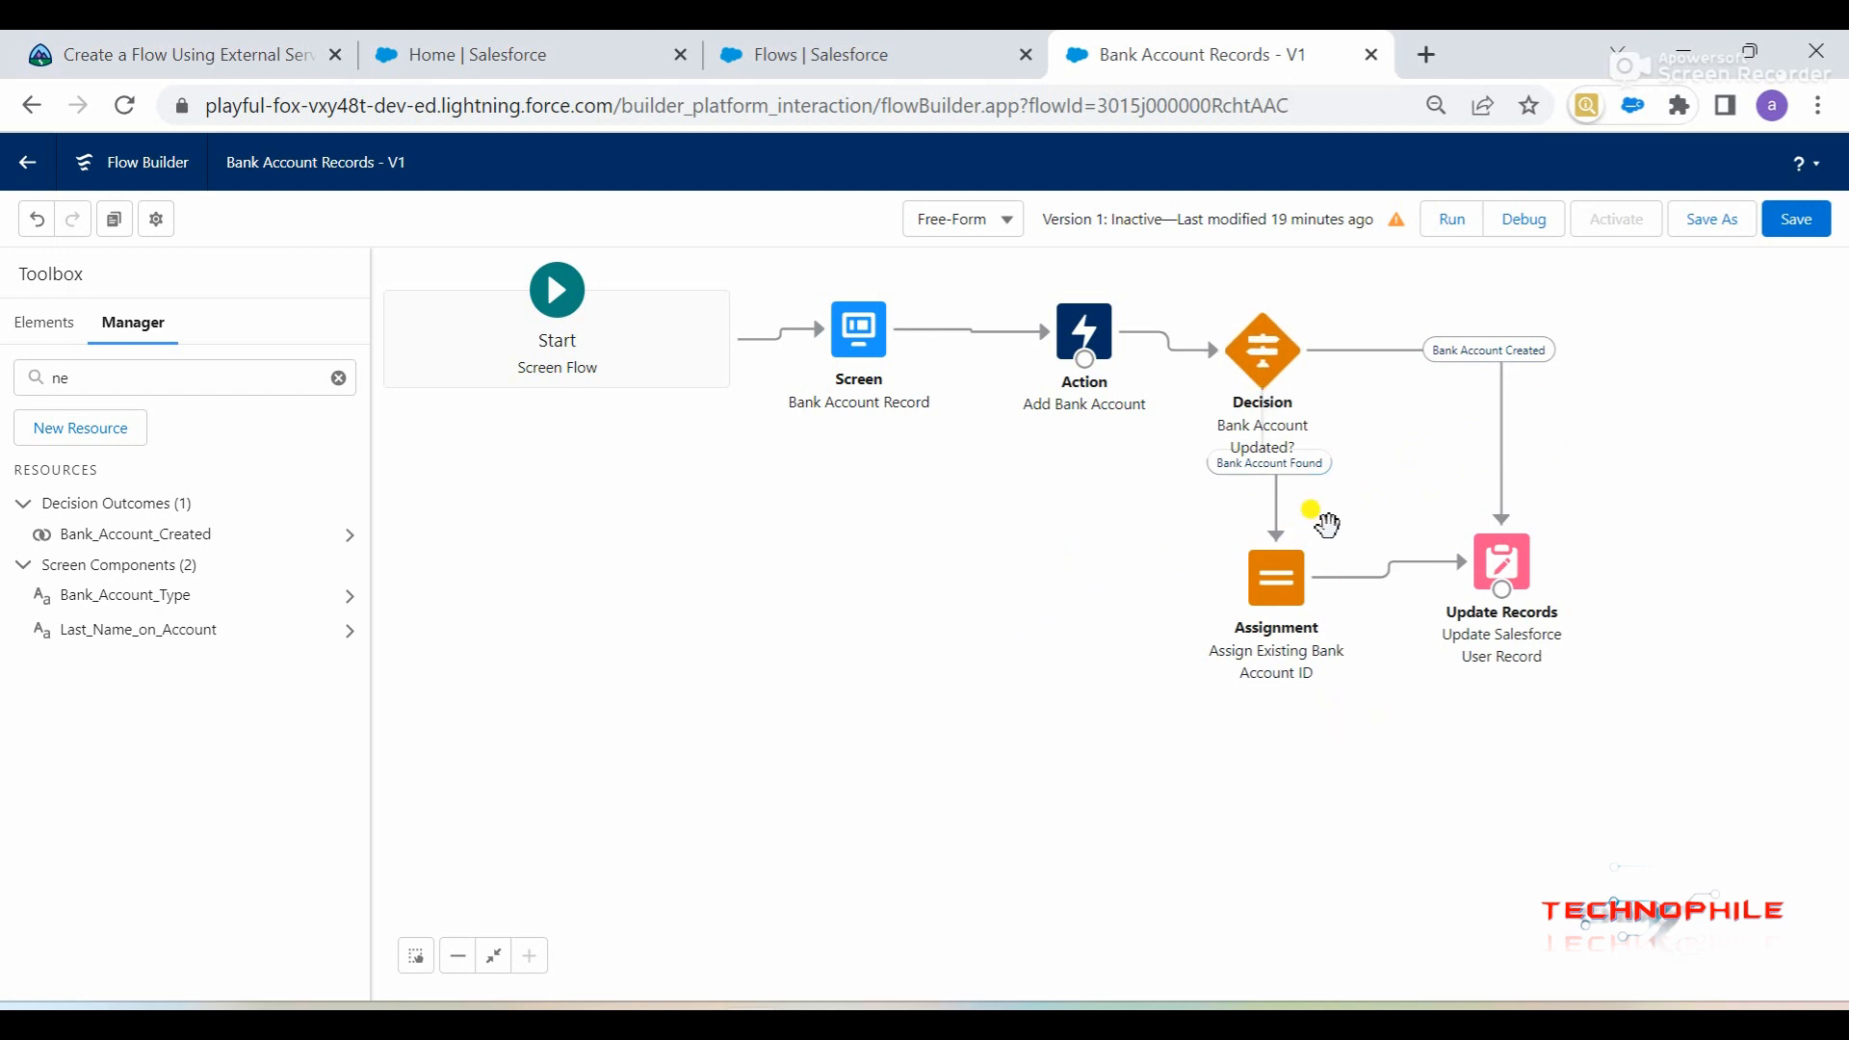
- Start debugging the Bank Account Records flow and check the Debug Your Flow instructions on Trailhead
left_click(289, 55)
scroll(251, 616, "down", 1)
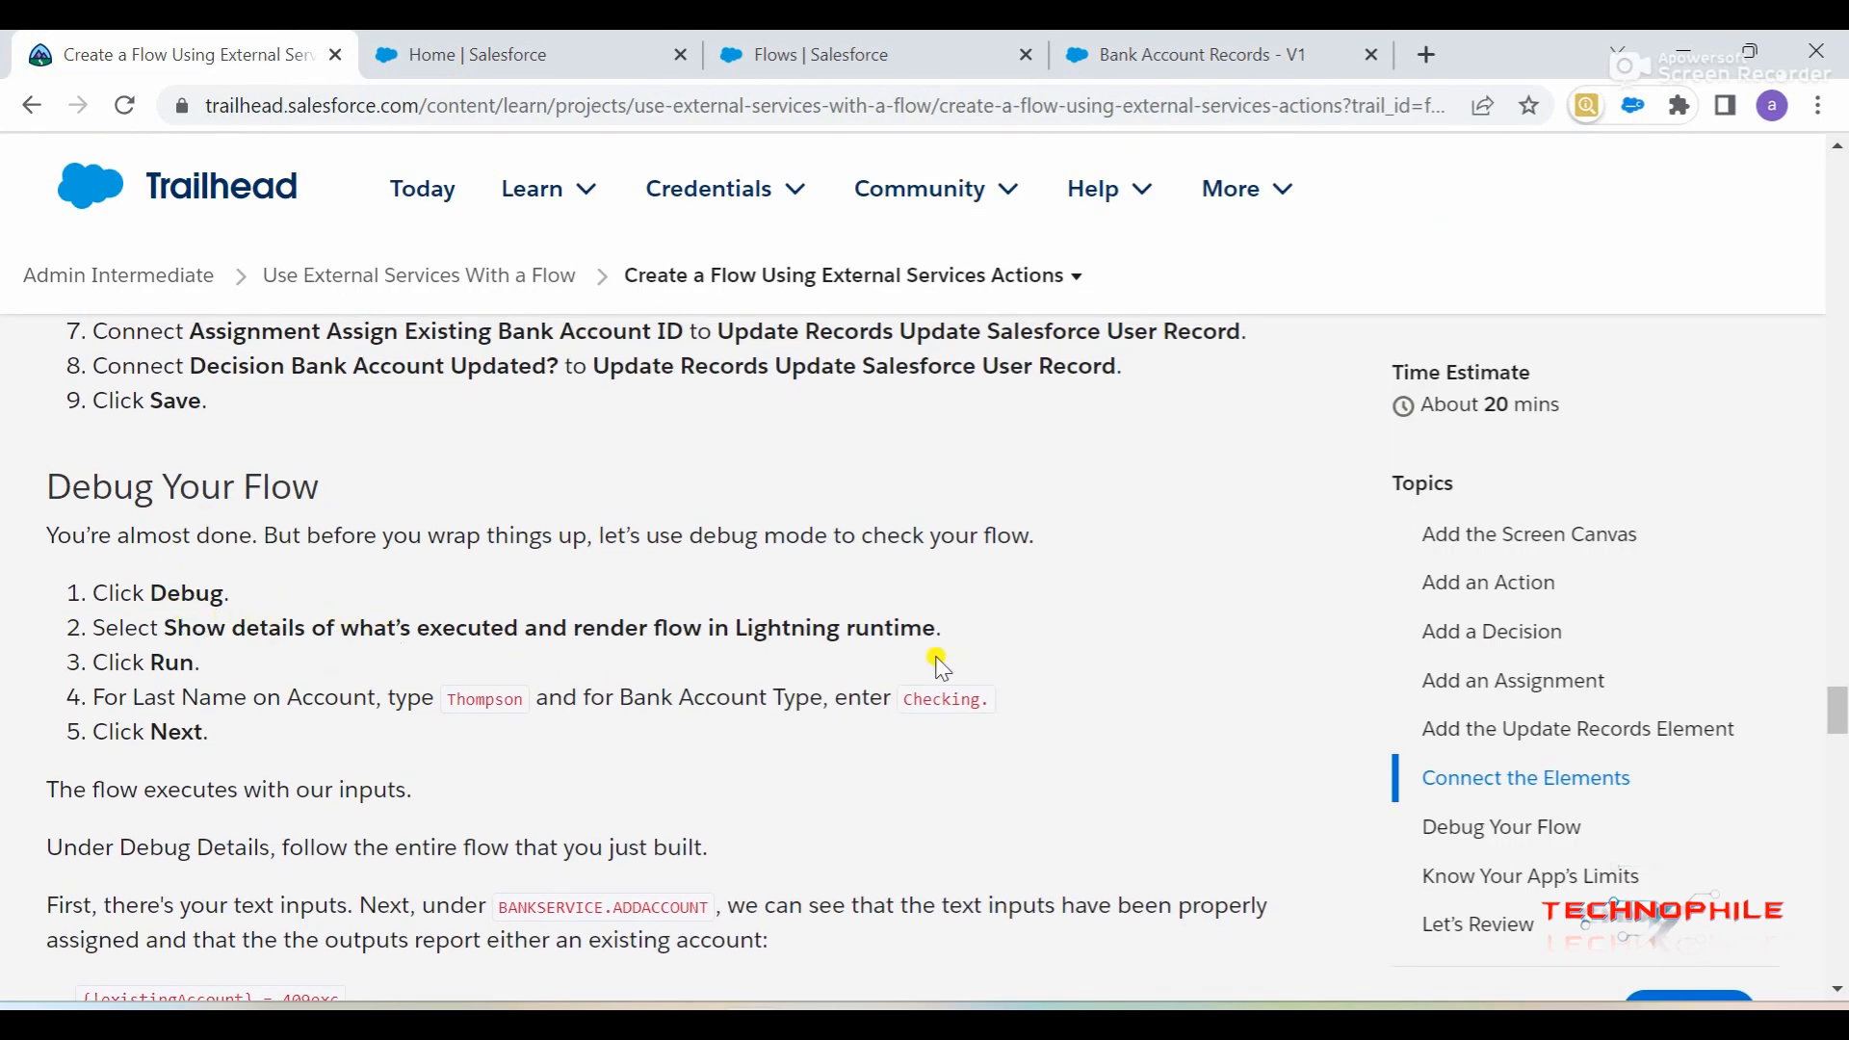
left_click(1160, 54)
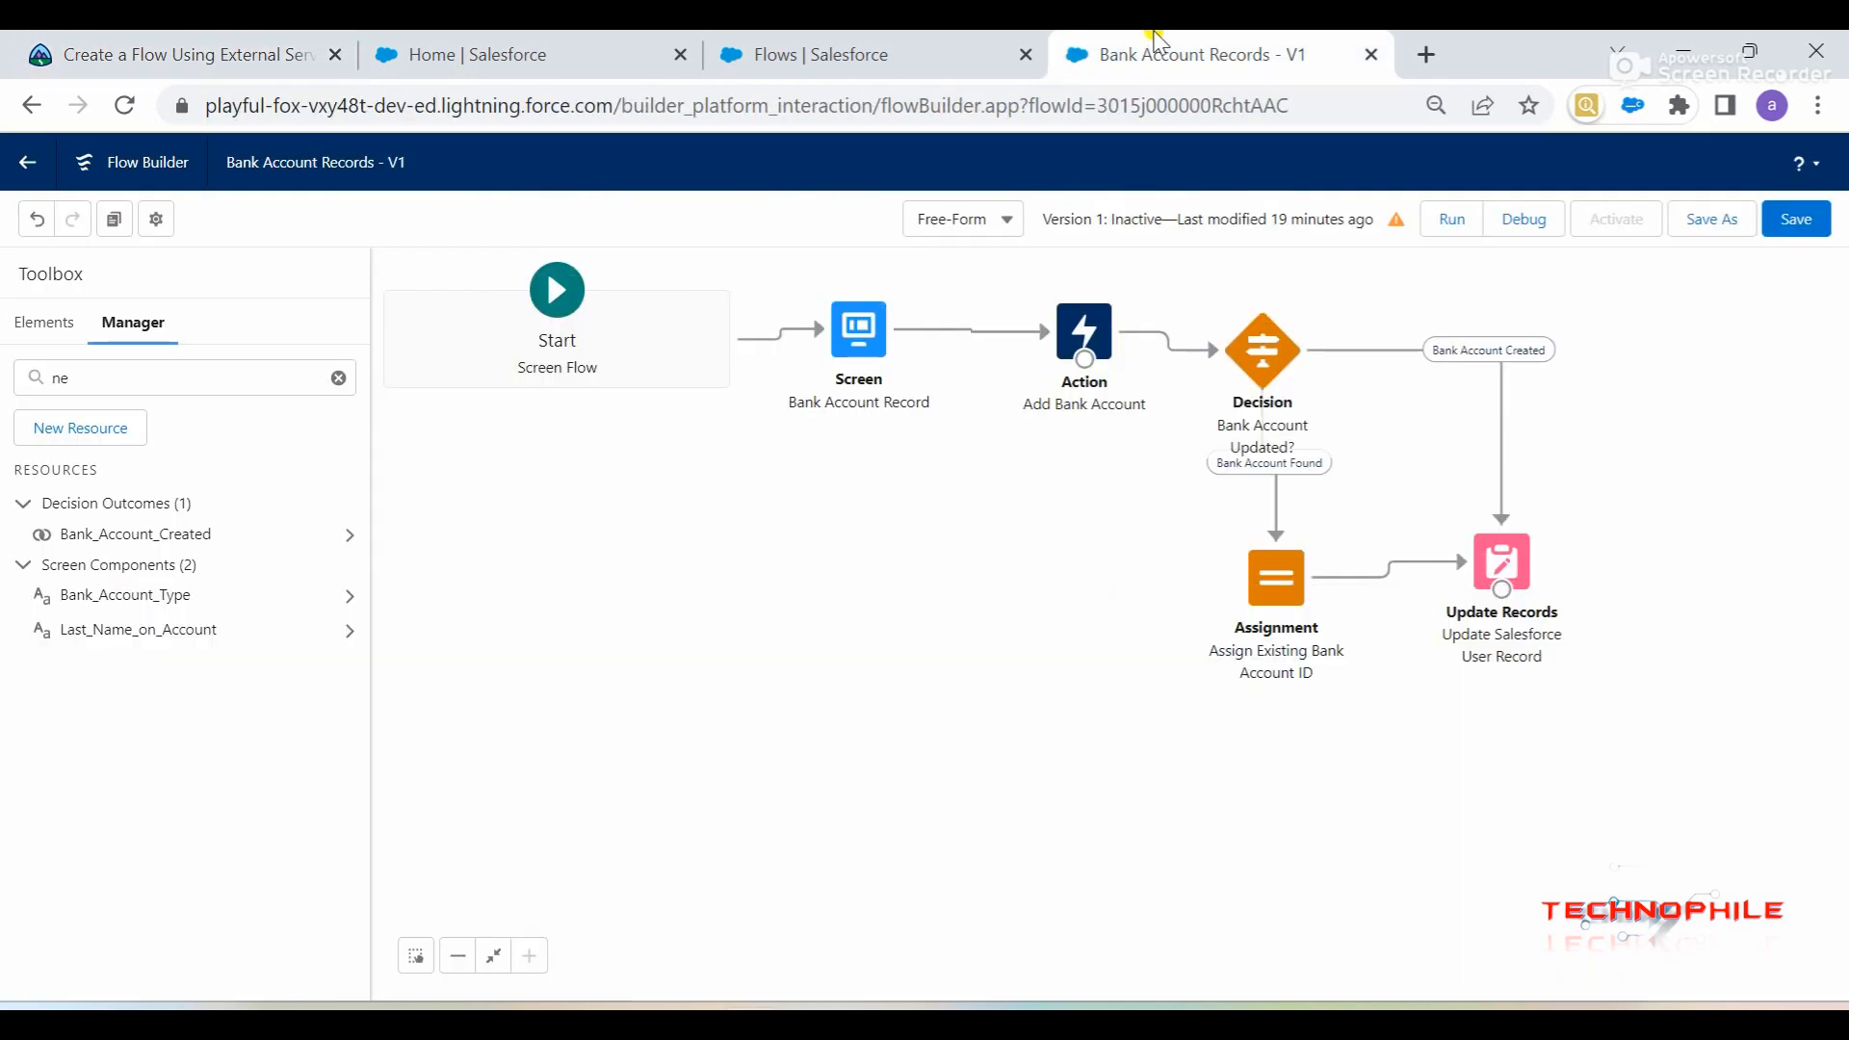
left_click(1527, 235)
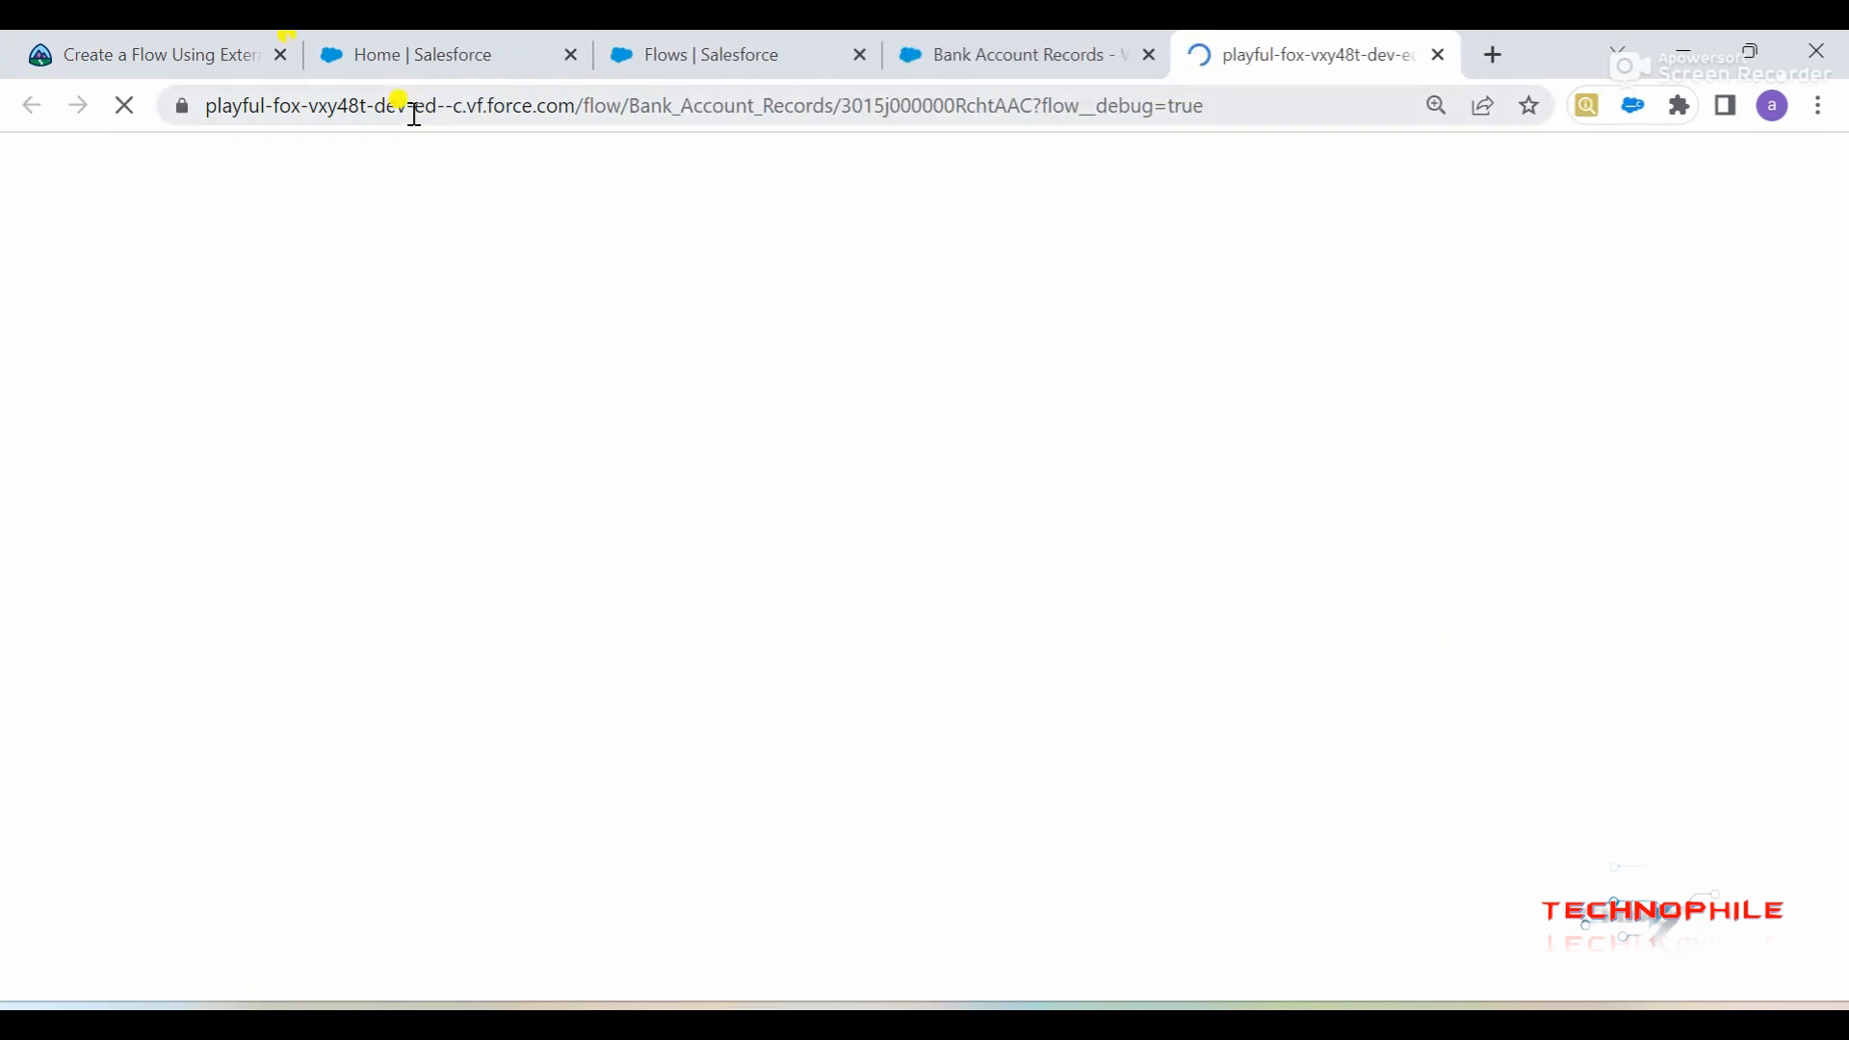
left_click(234, 43)
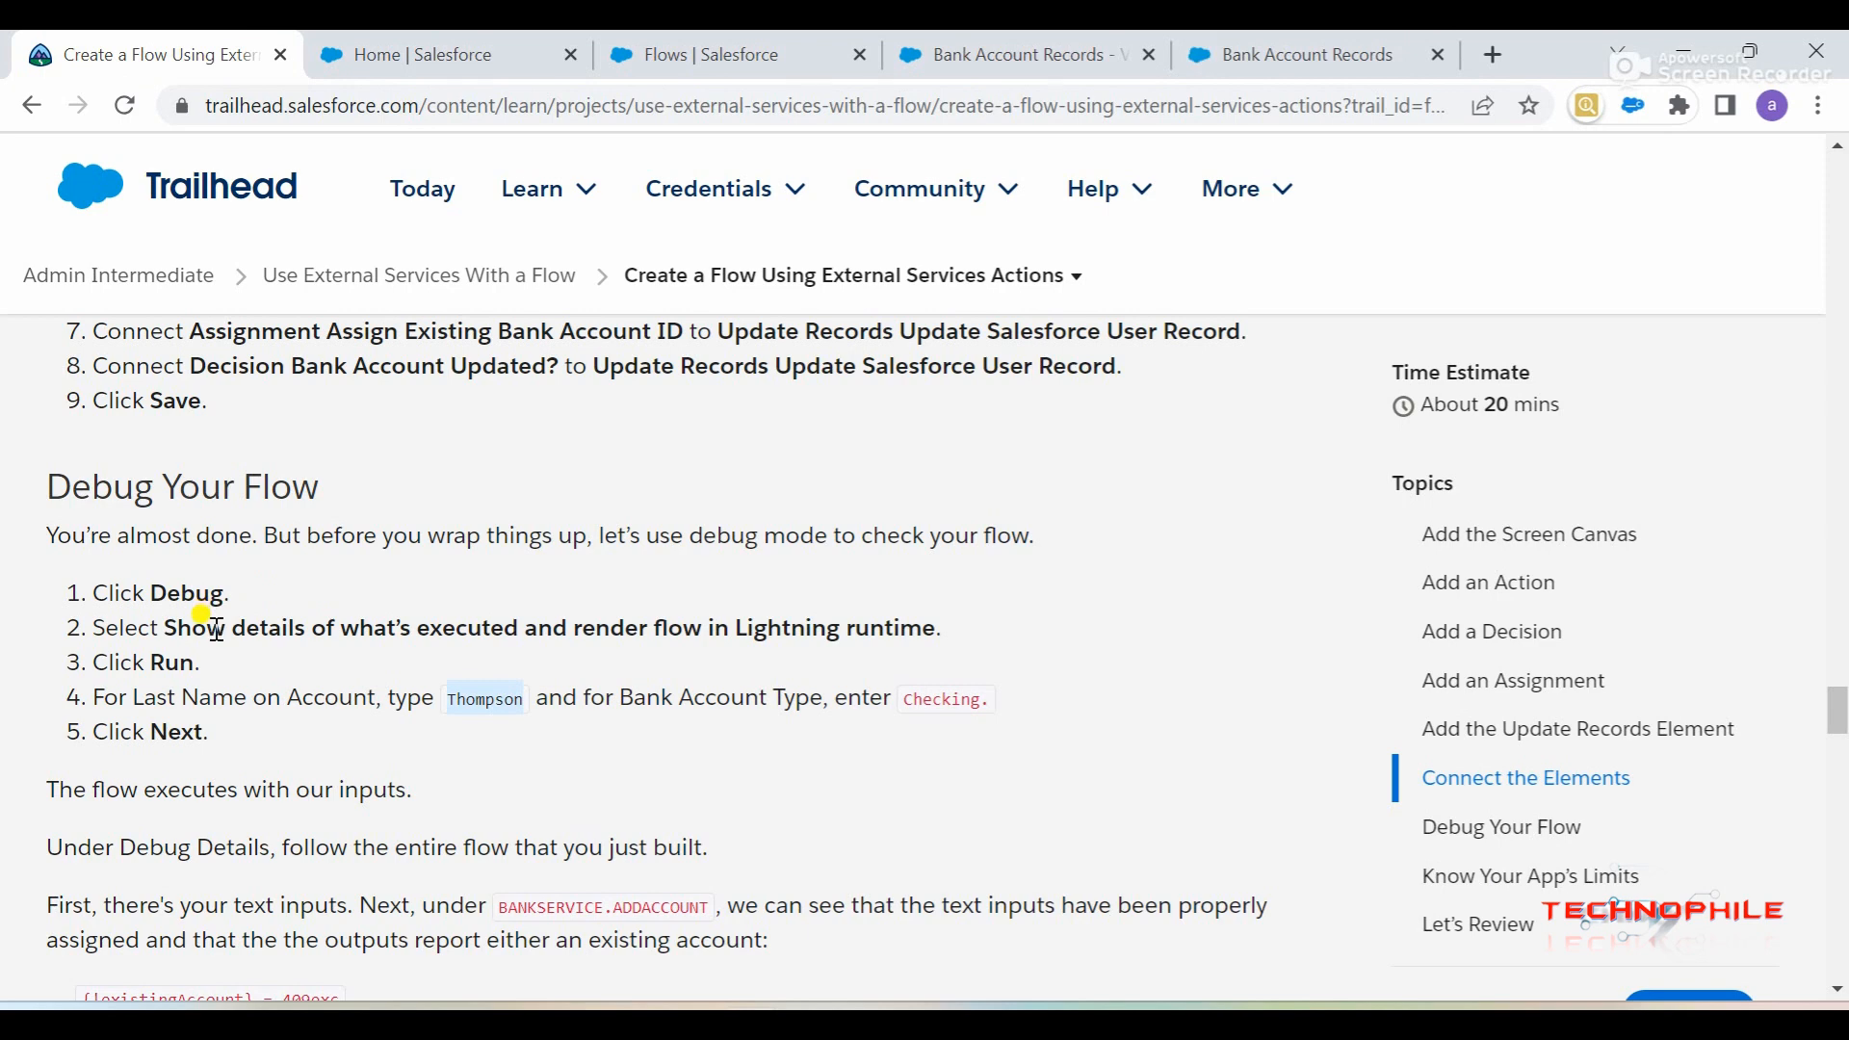
left_click_drag(163, 628, 198, 660)
left_click(468, 704)
left_click(1290, 54)
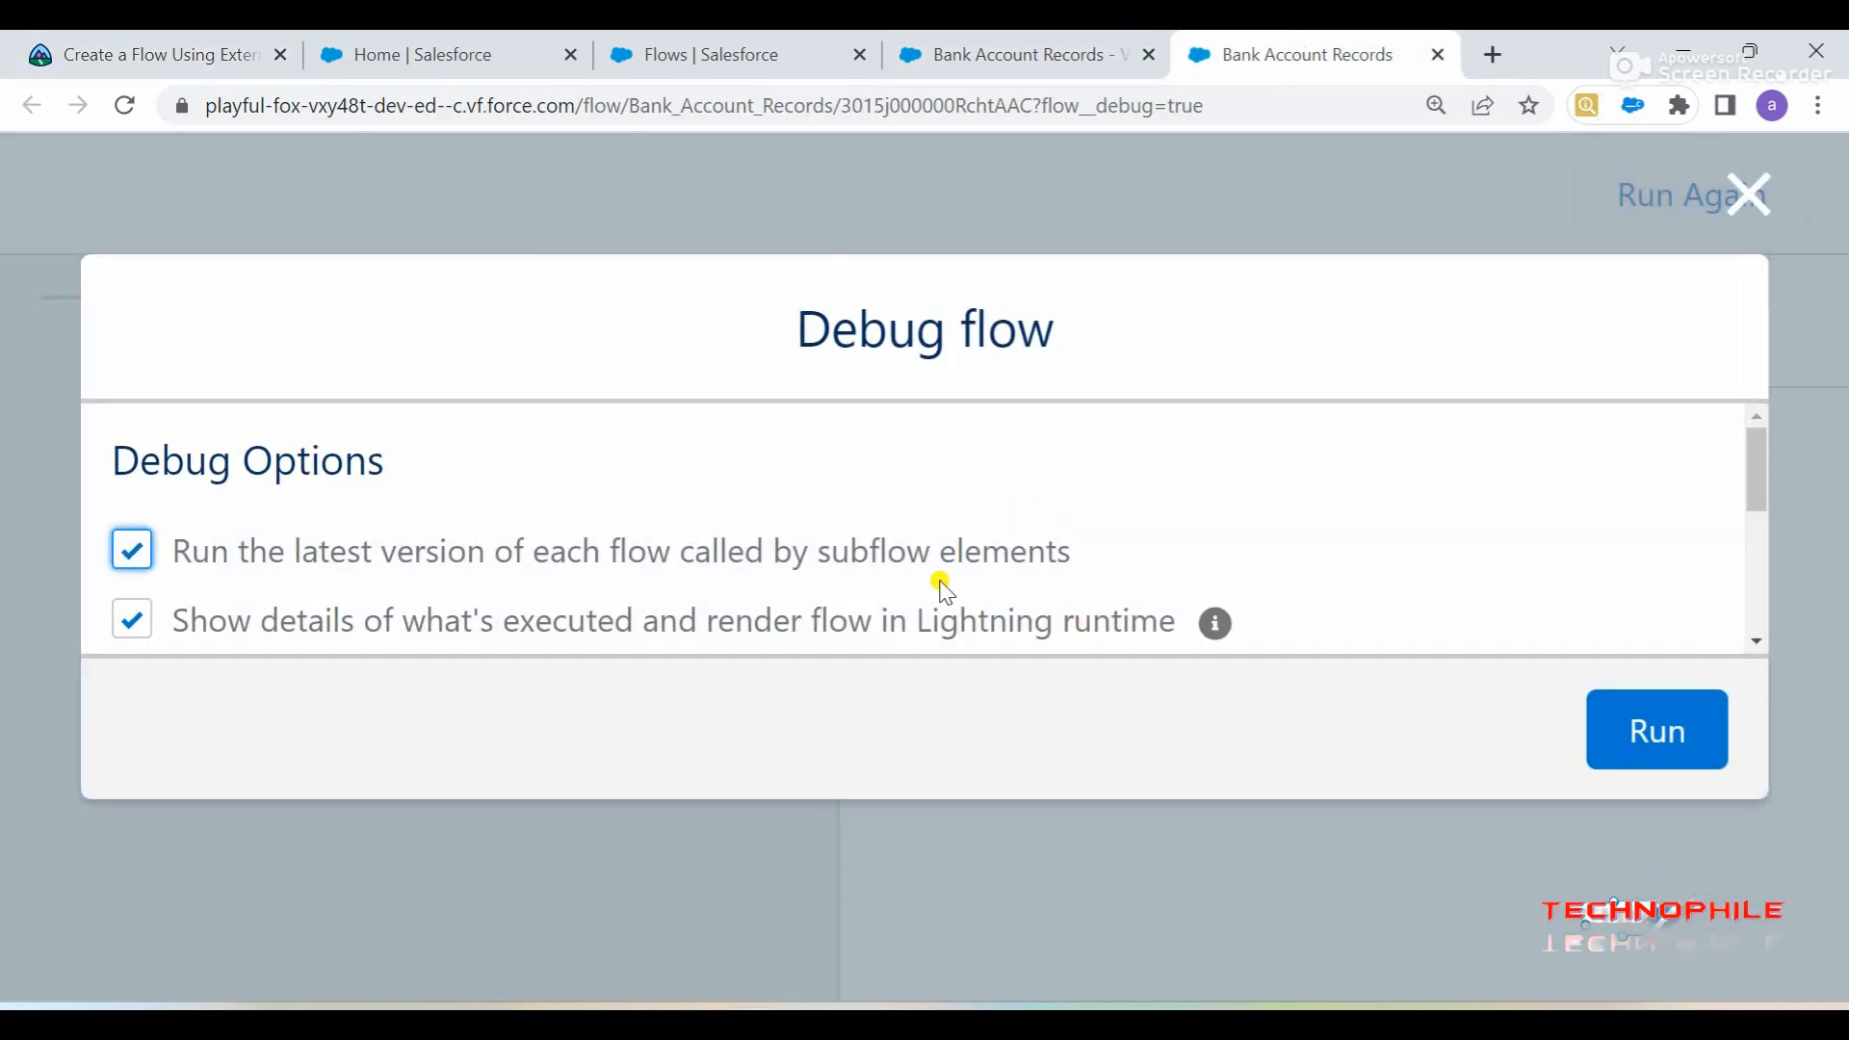
- Try to run the debug with the latest subflow version option turned off, checking the required options on Trailhead
key("ctrl+minus")
key("ctrl+minus")
key("ctrl+minus")
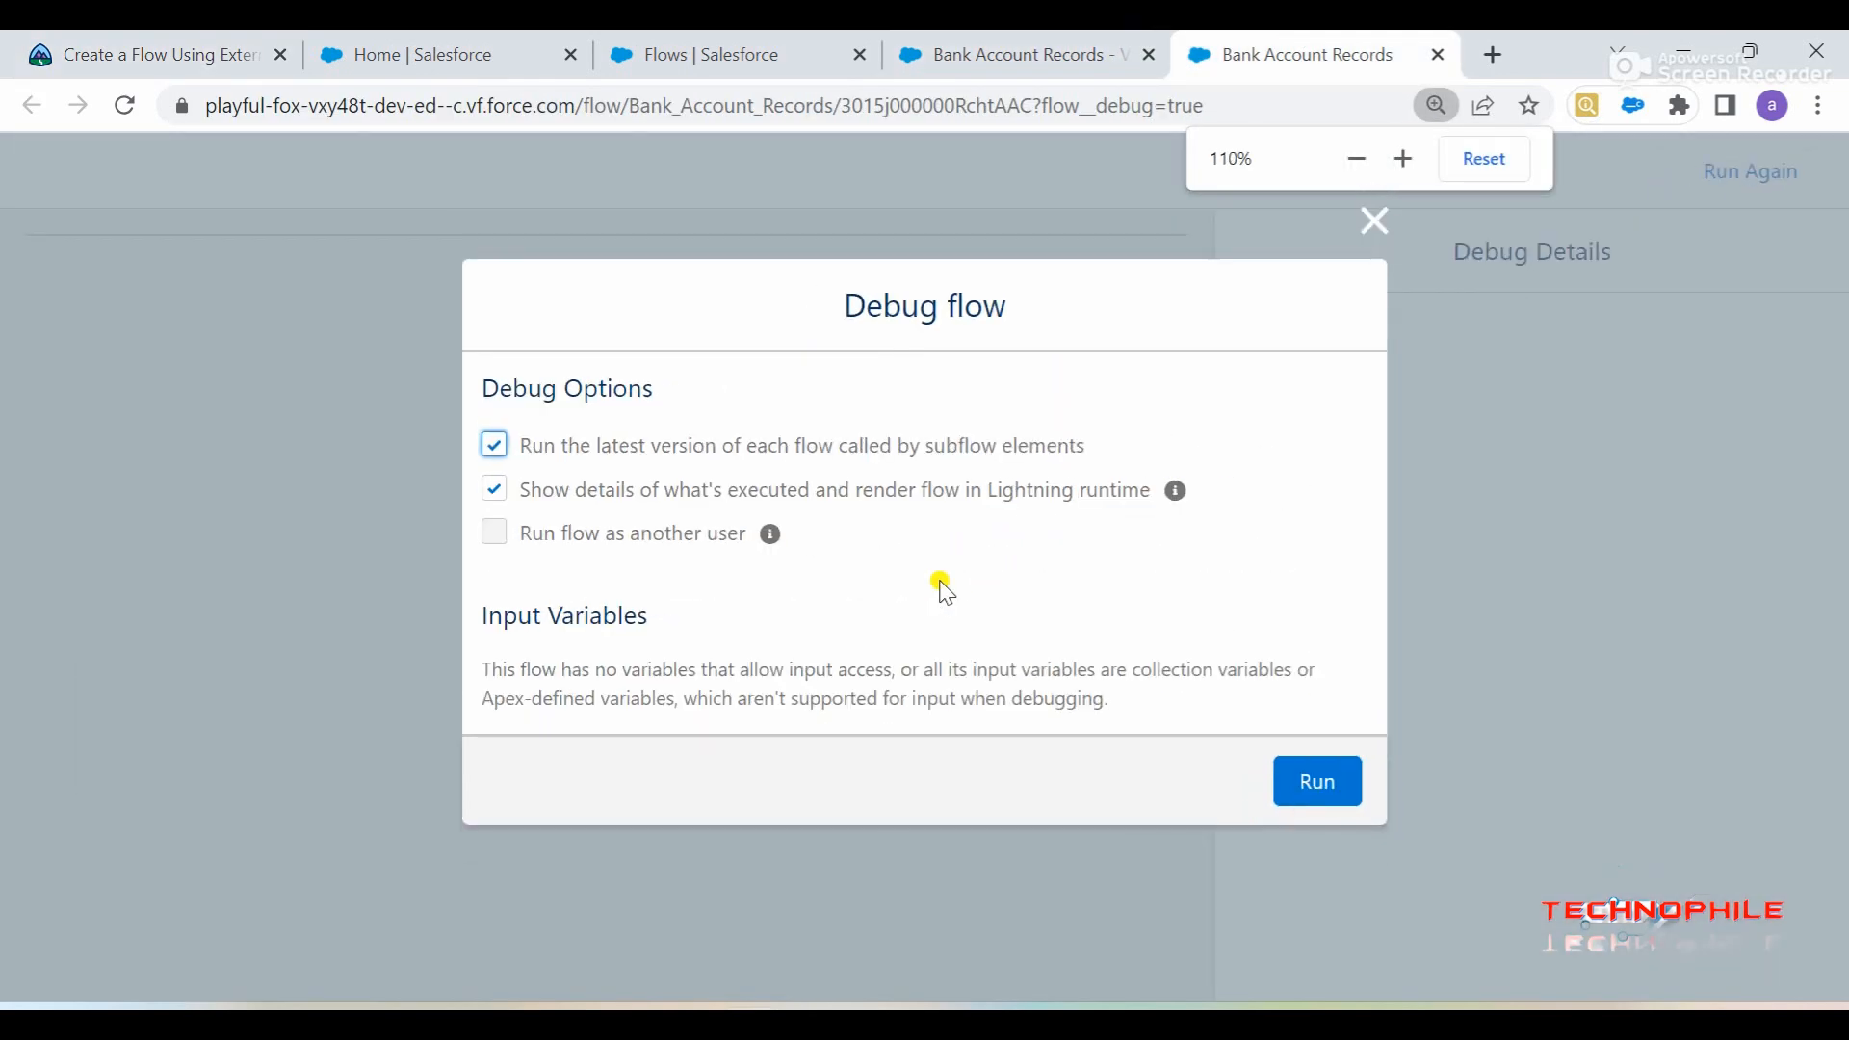
key("ctrl+minus")
left_click(491, 456)
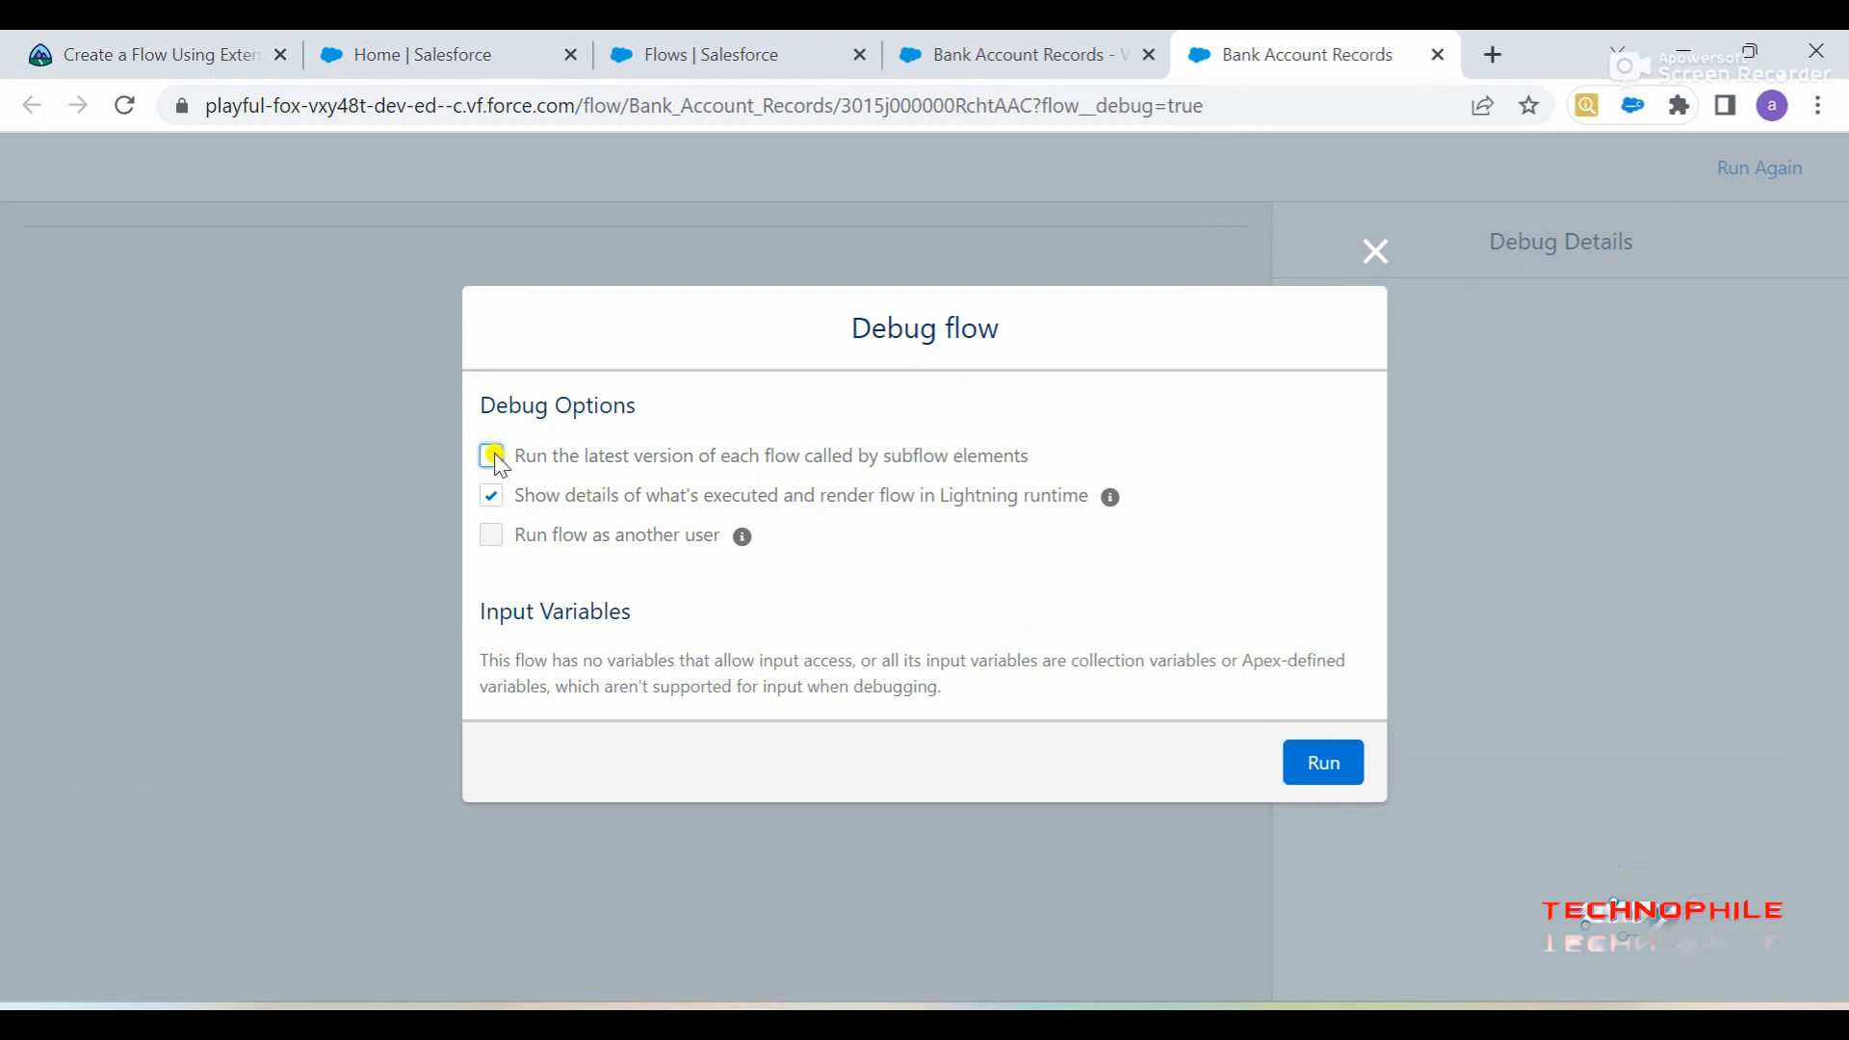
left_click(224, 39)
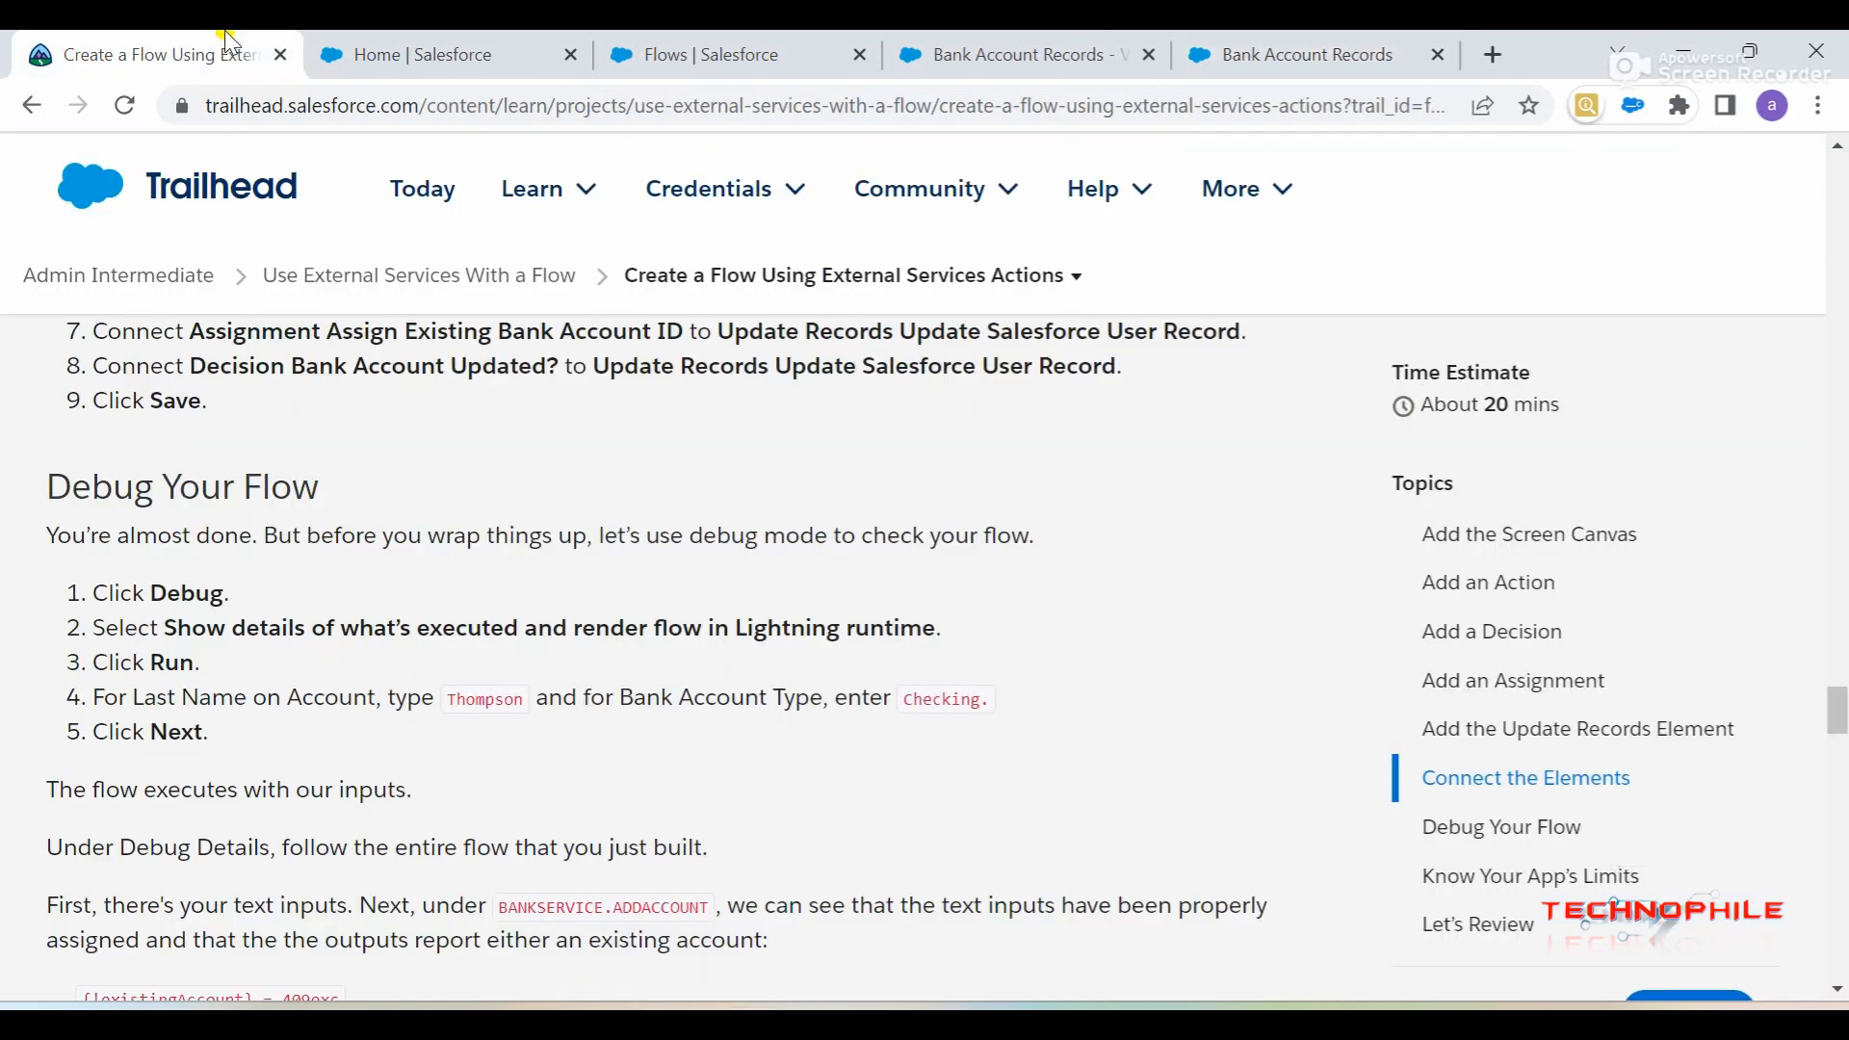
left_click_drag(164, 628, 954, 624)
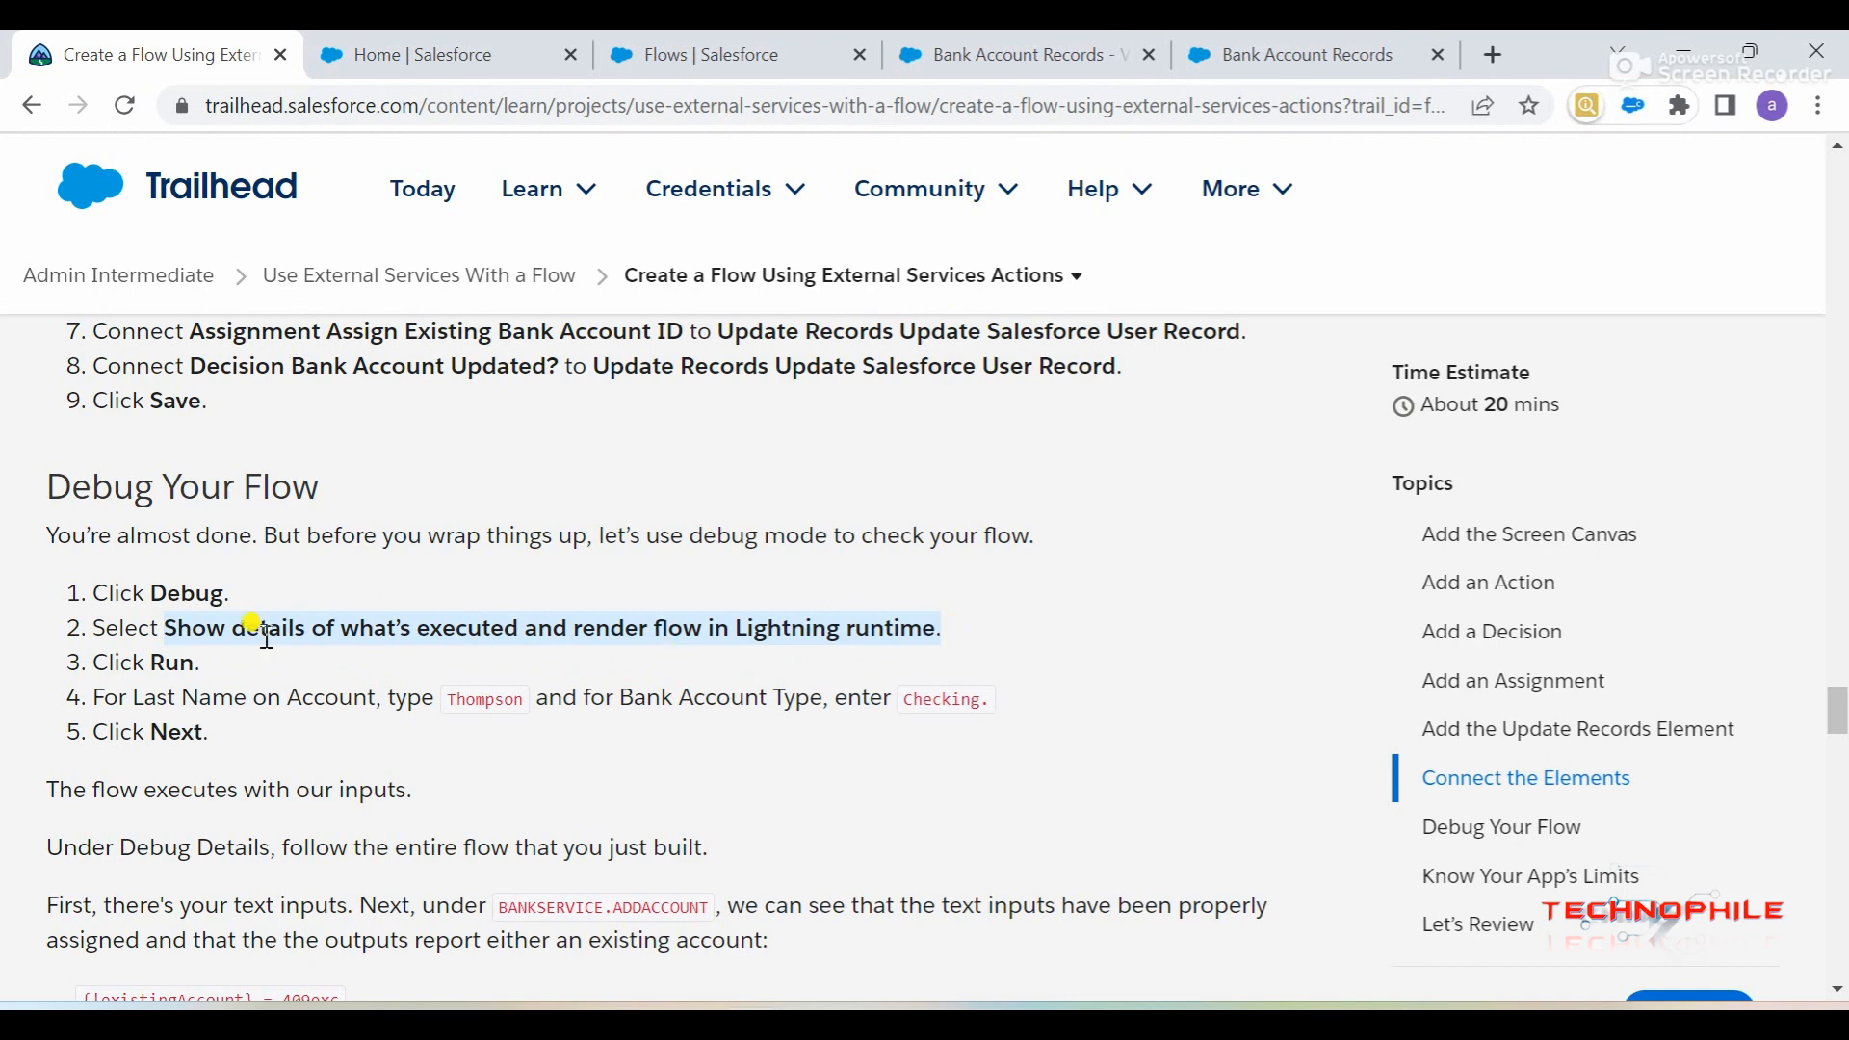
left_click(466, 694)
left_click(1237, 48)
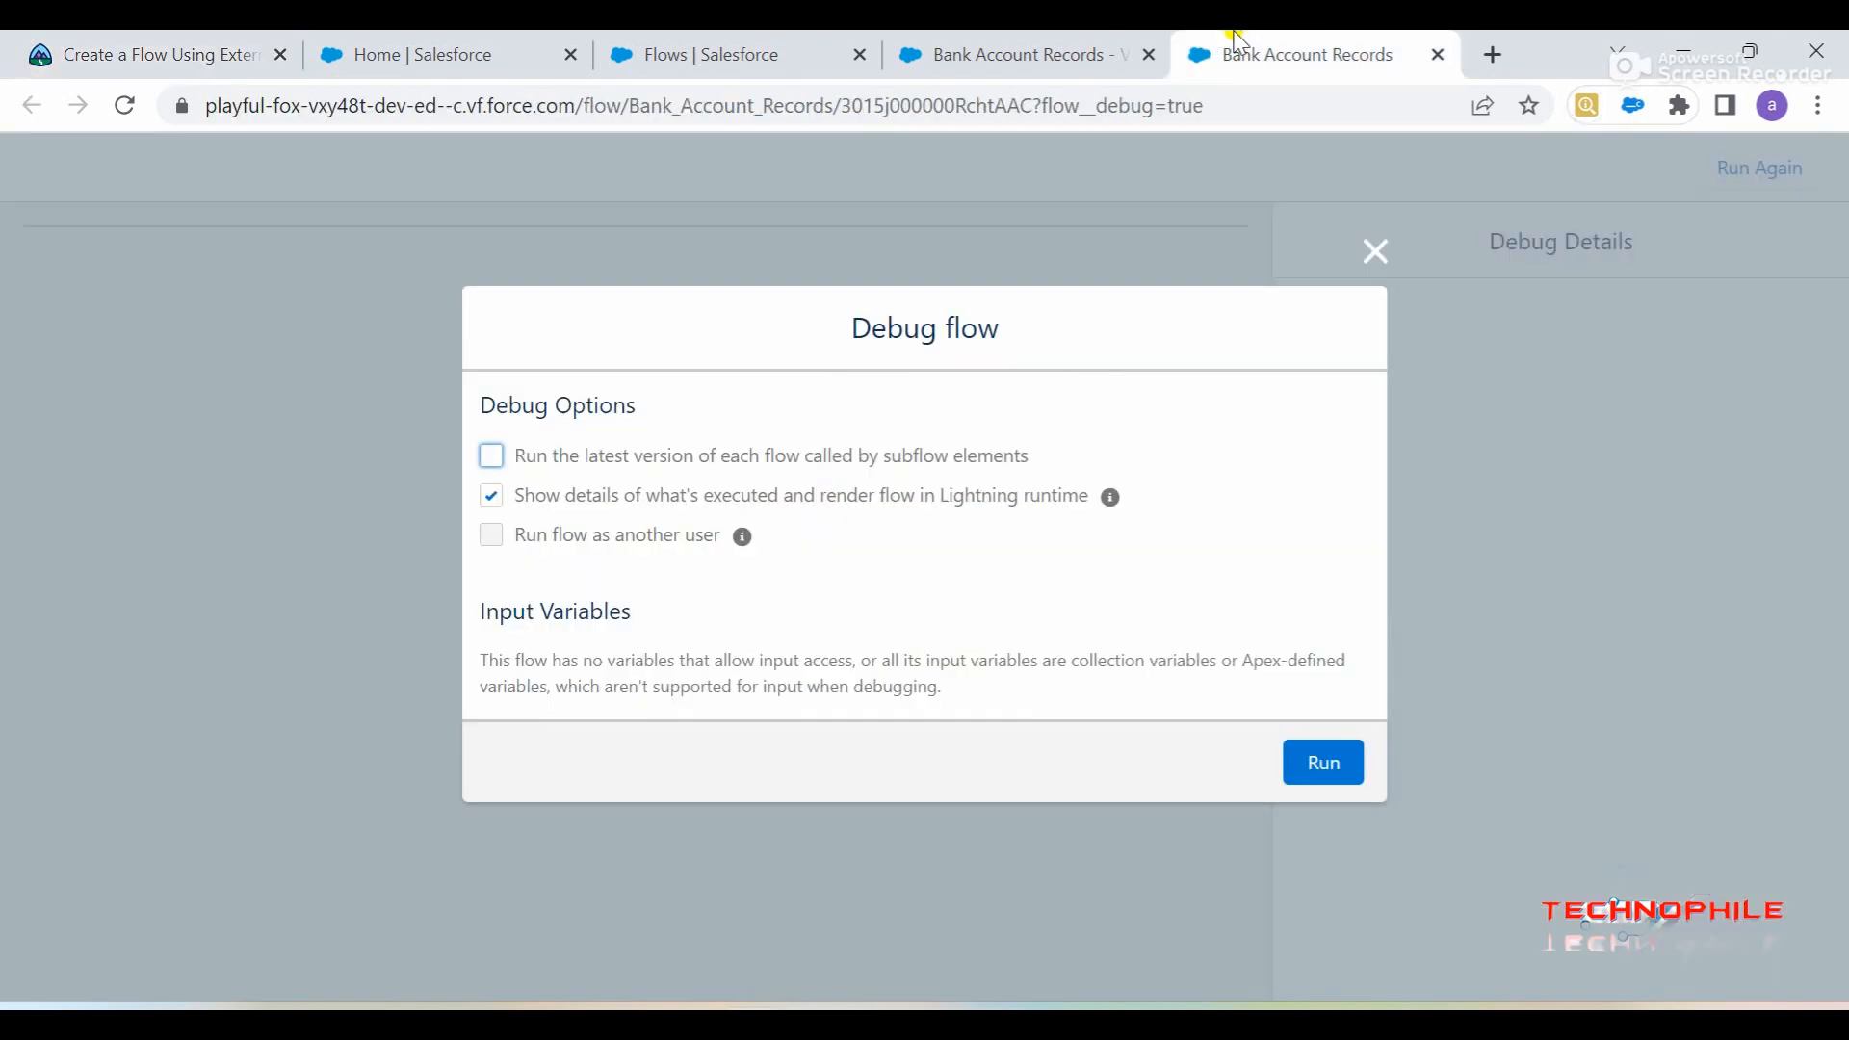
left_click(1315, 763)
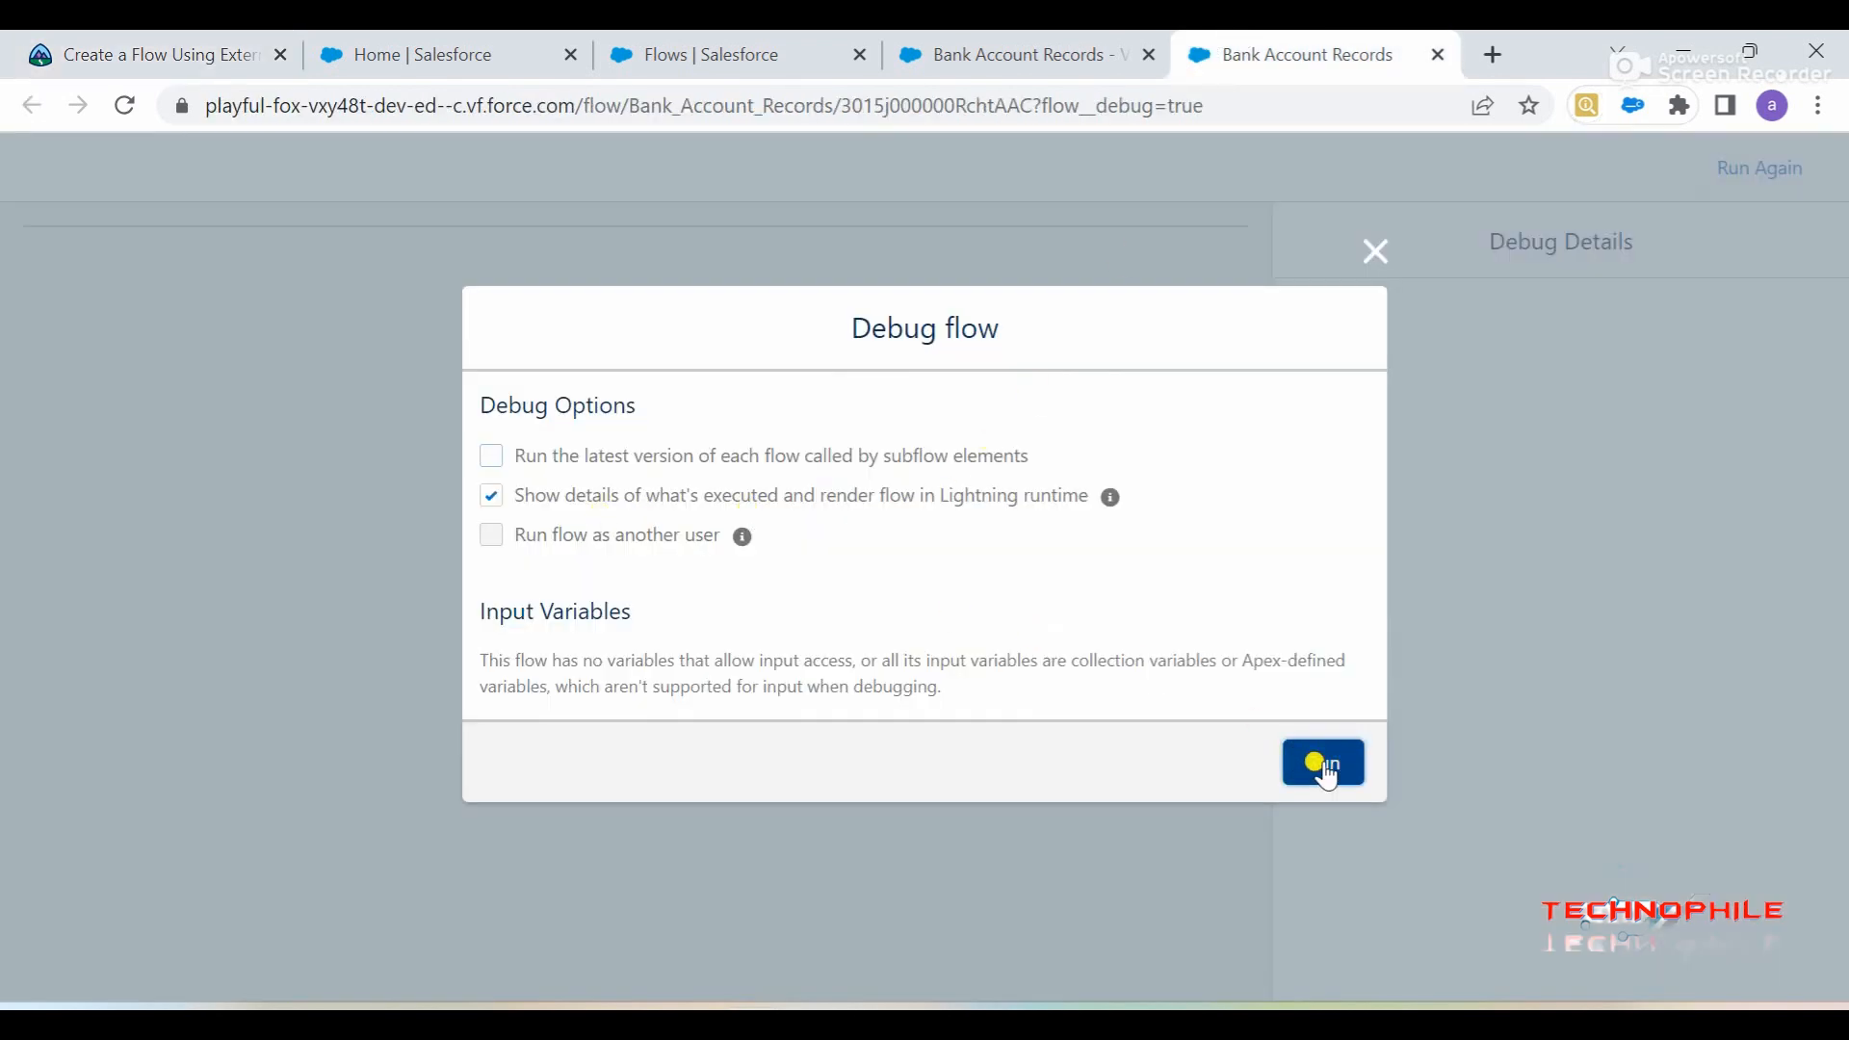
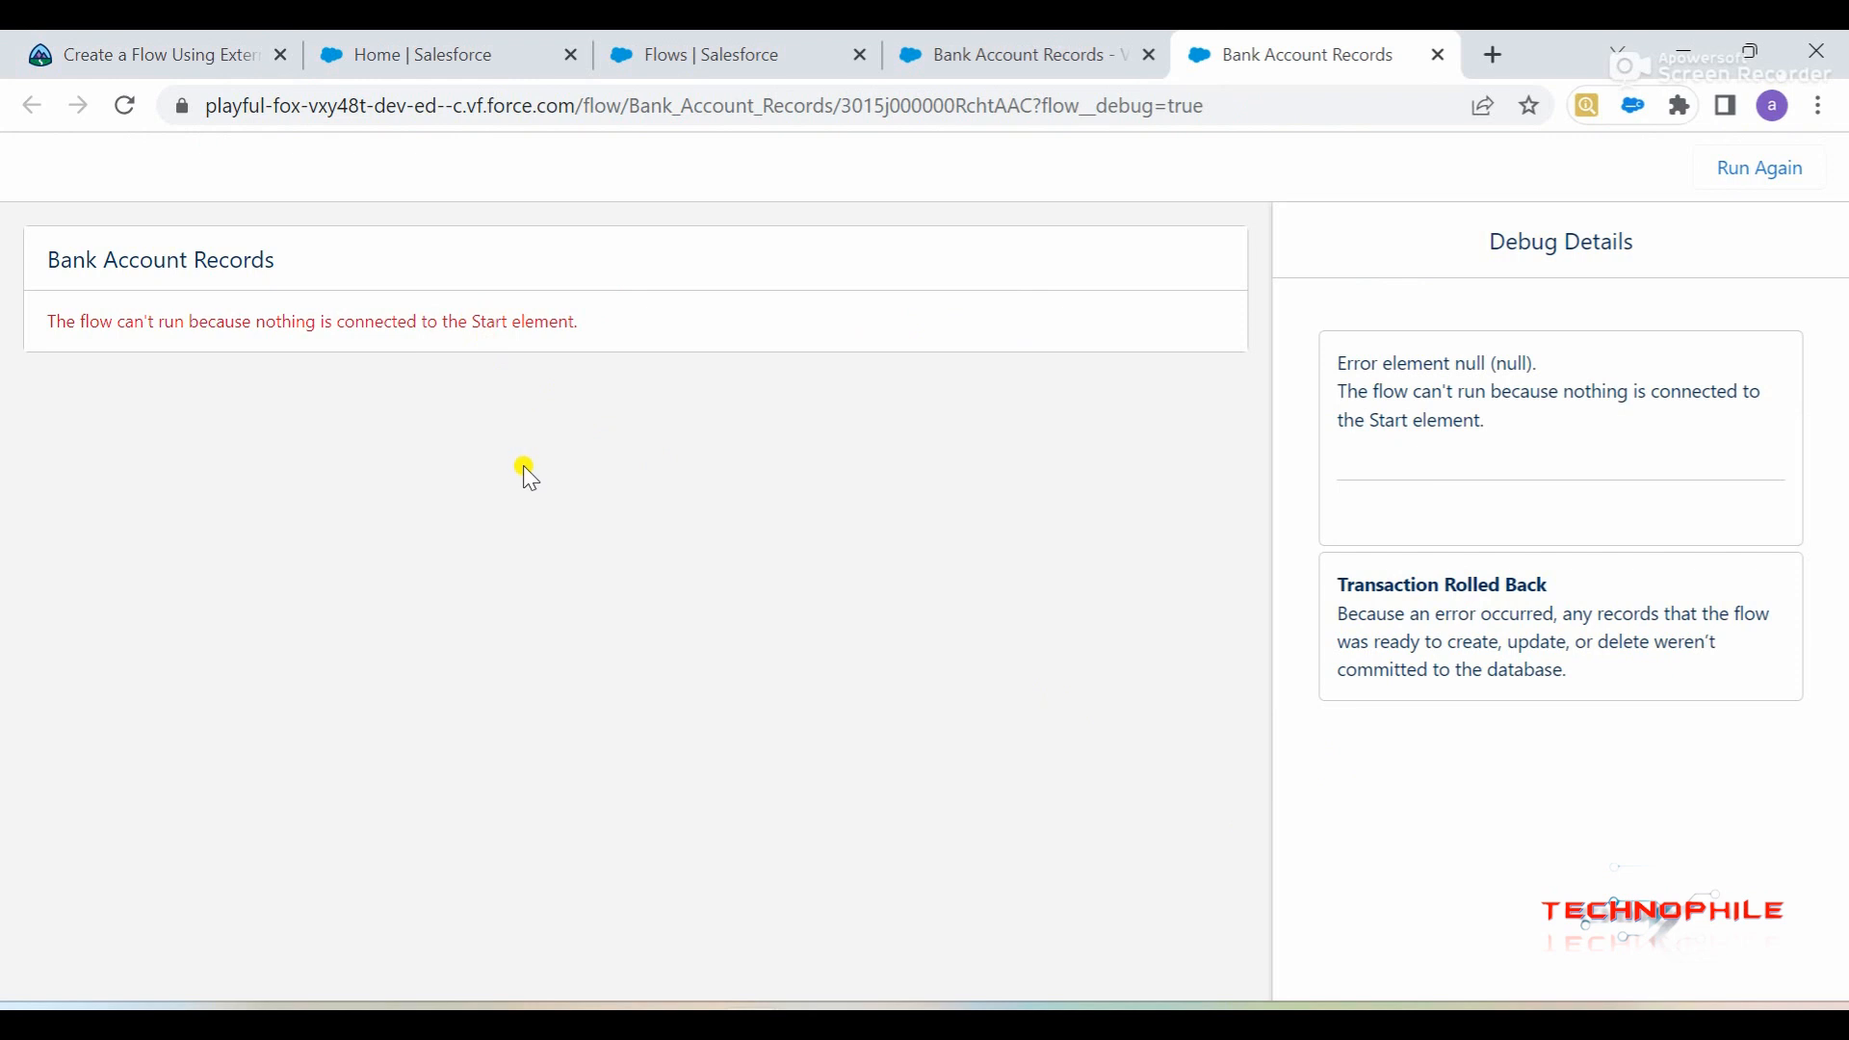
- Save the Bank Account Records flow, then reload and close the old debug page
left_click(1001, 37)
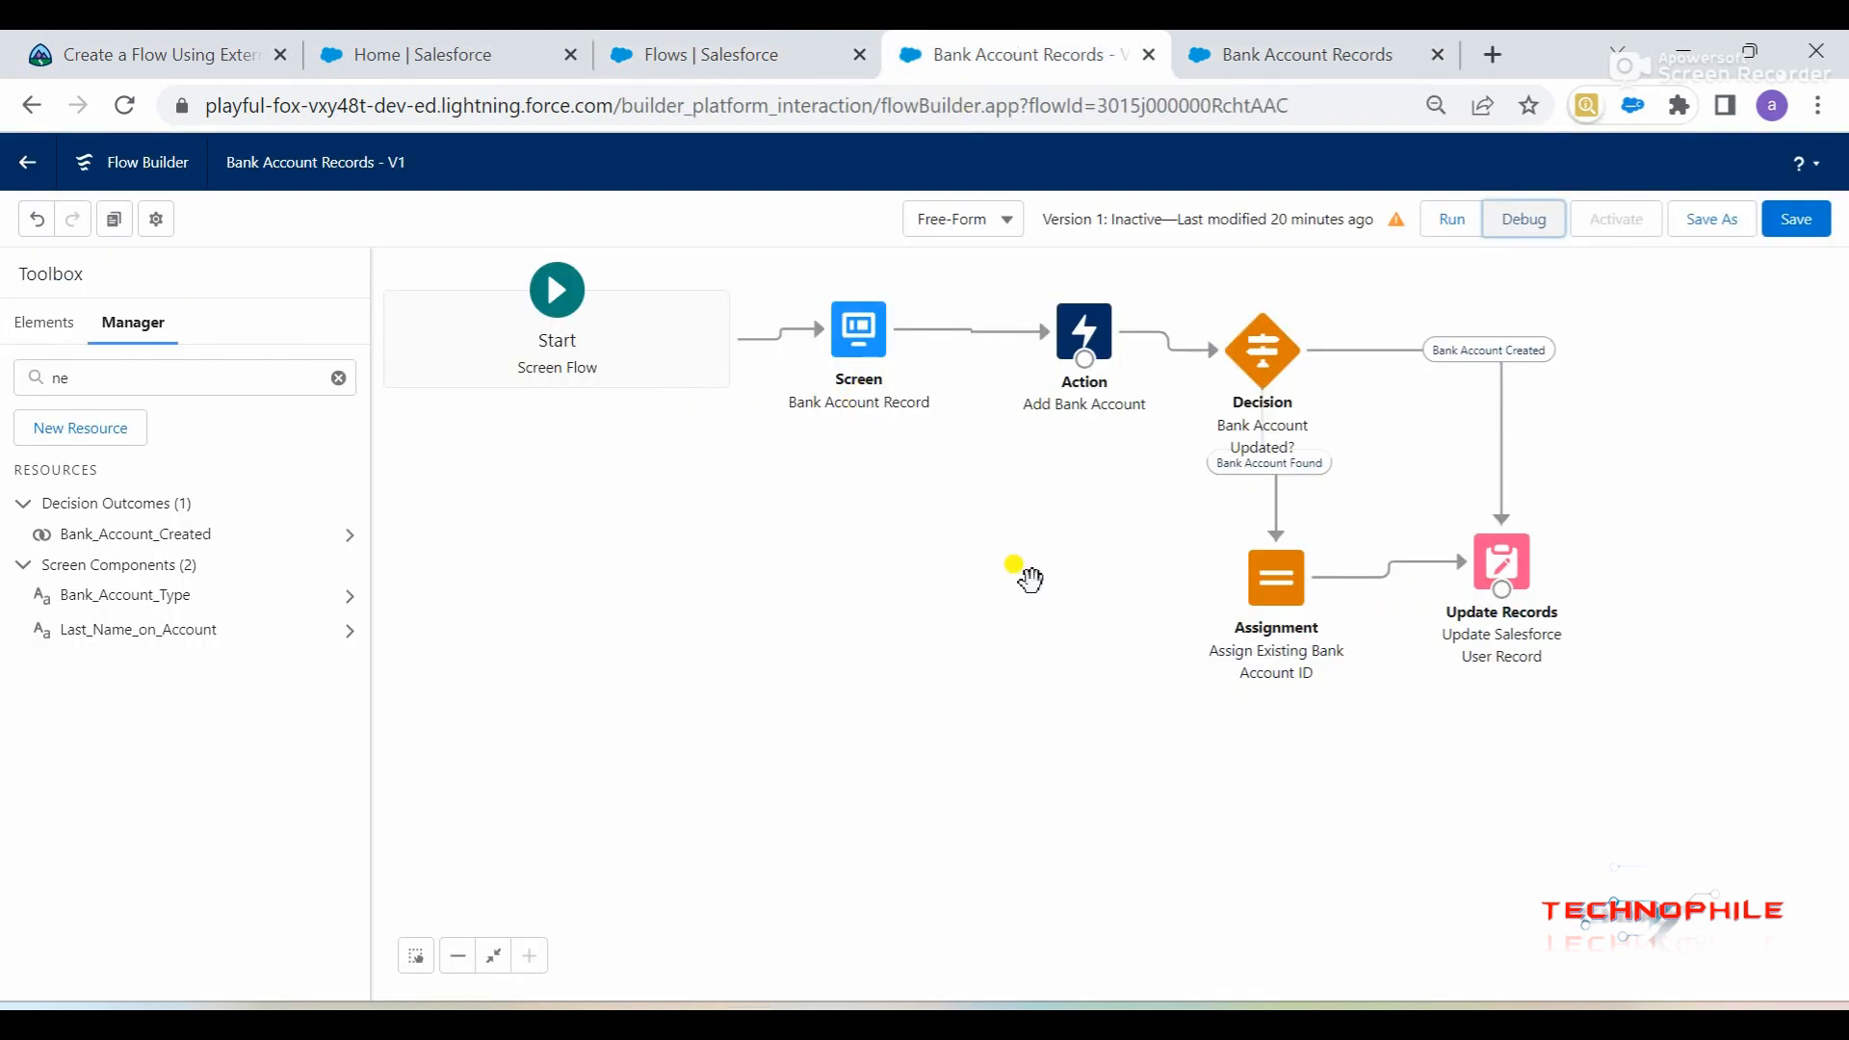
left_click(1796, 219)
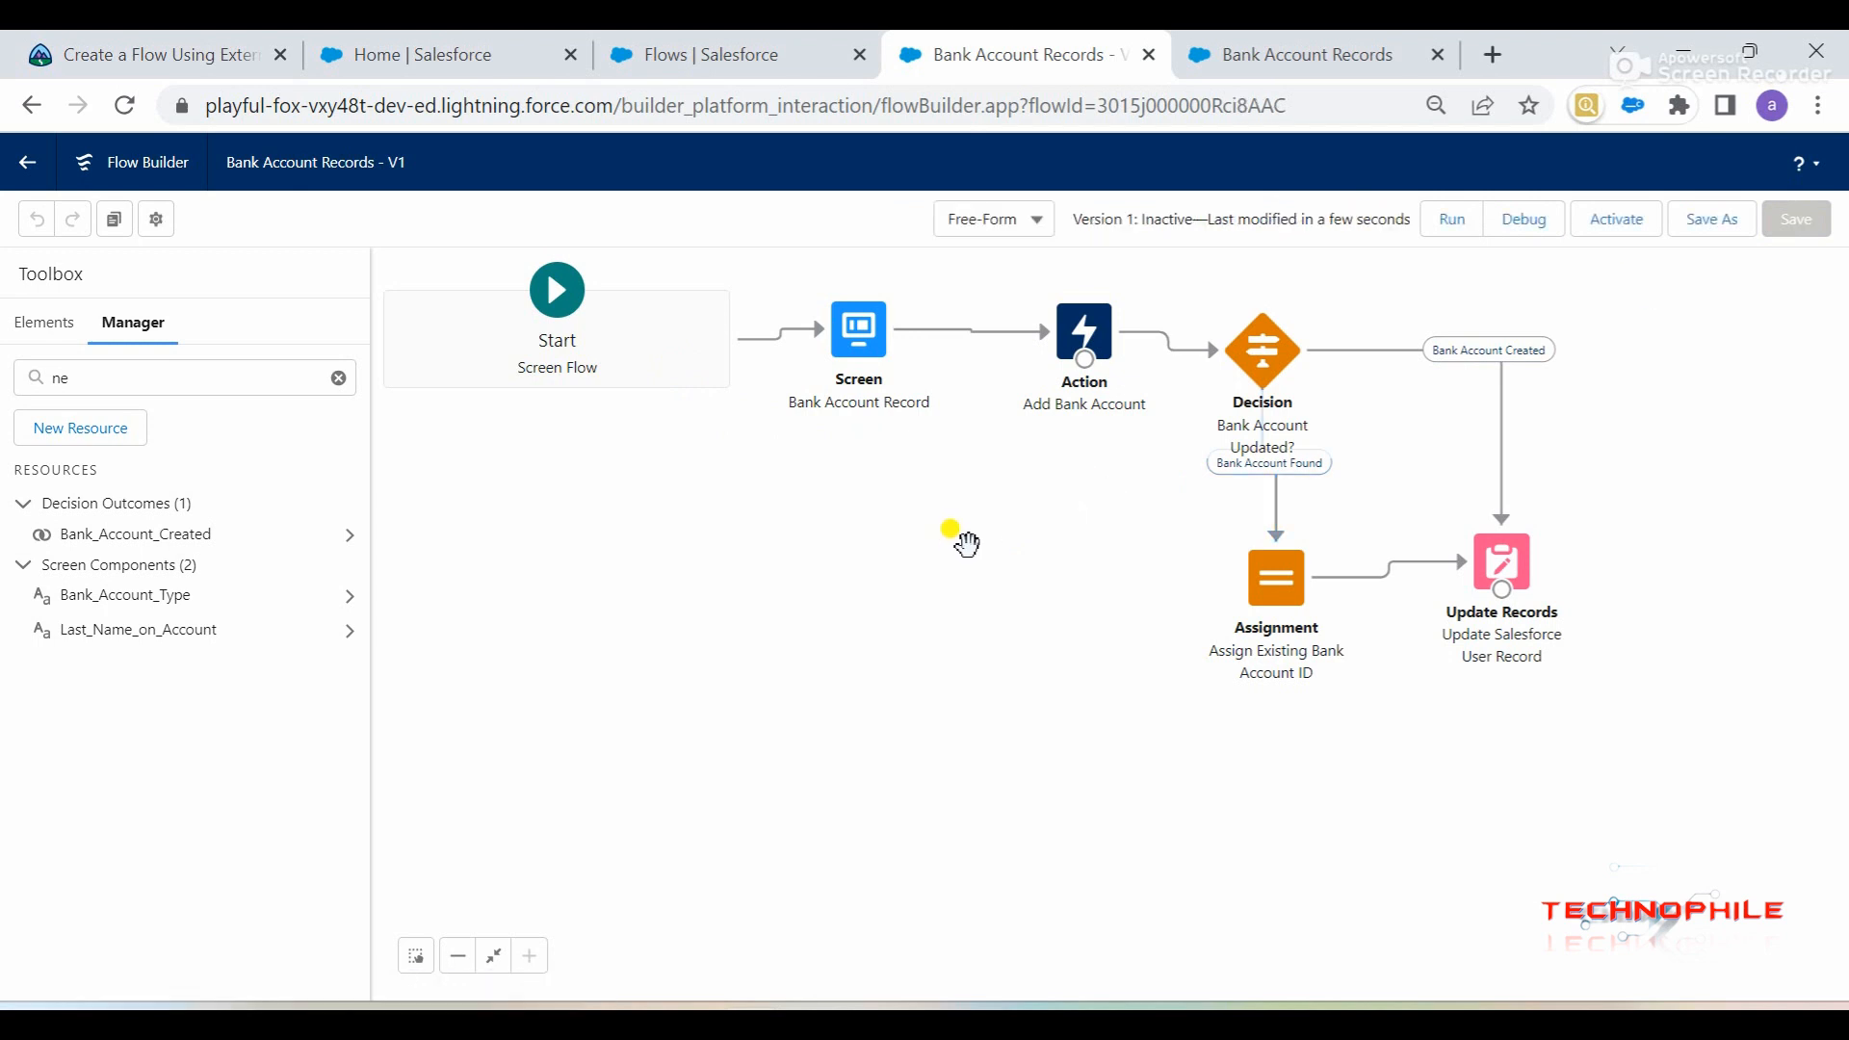
left_click(1273, 65)
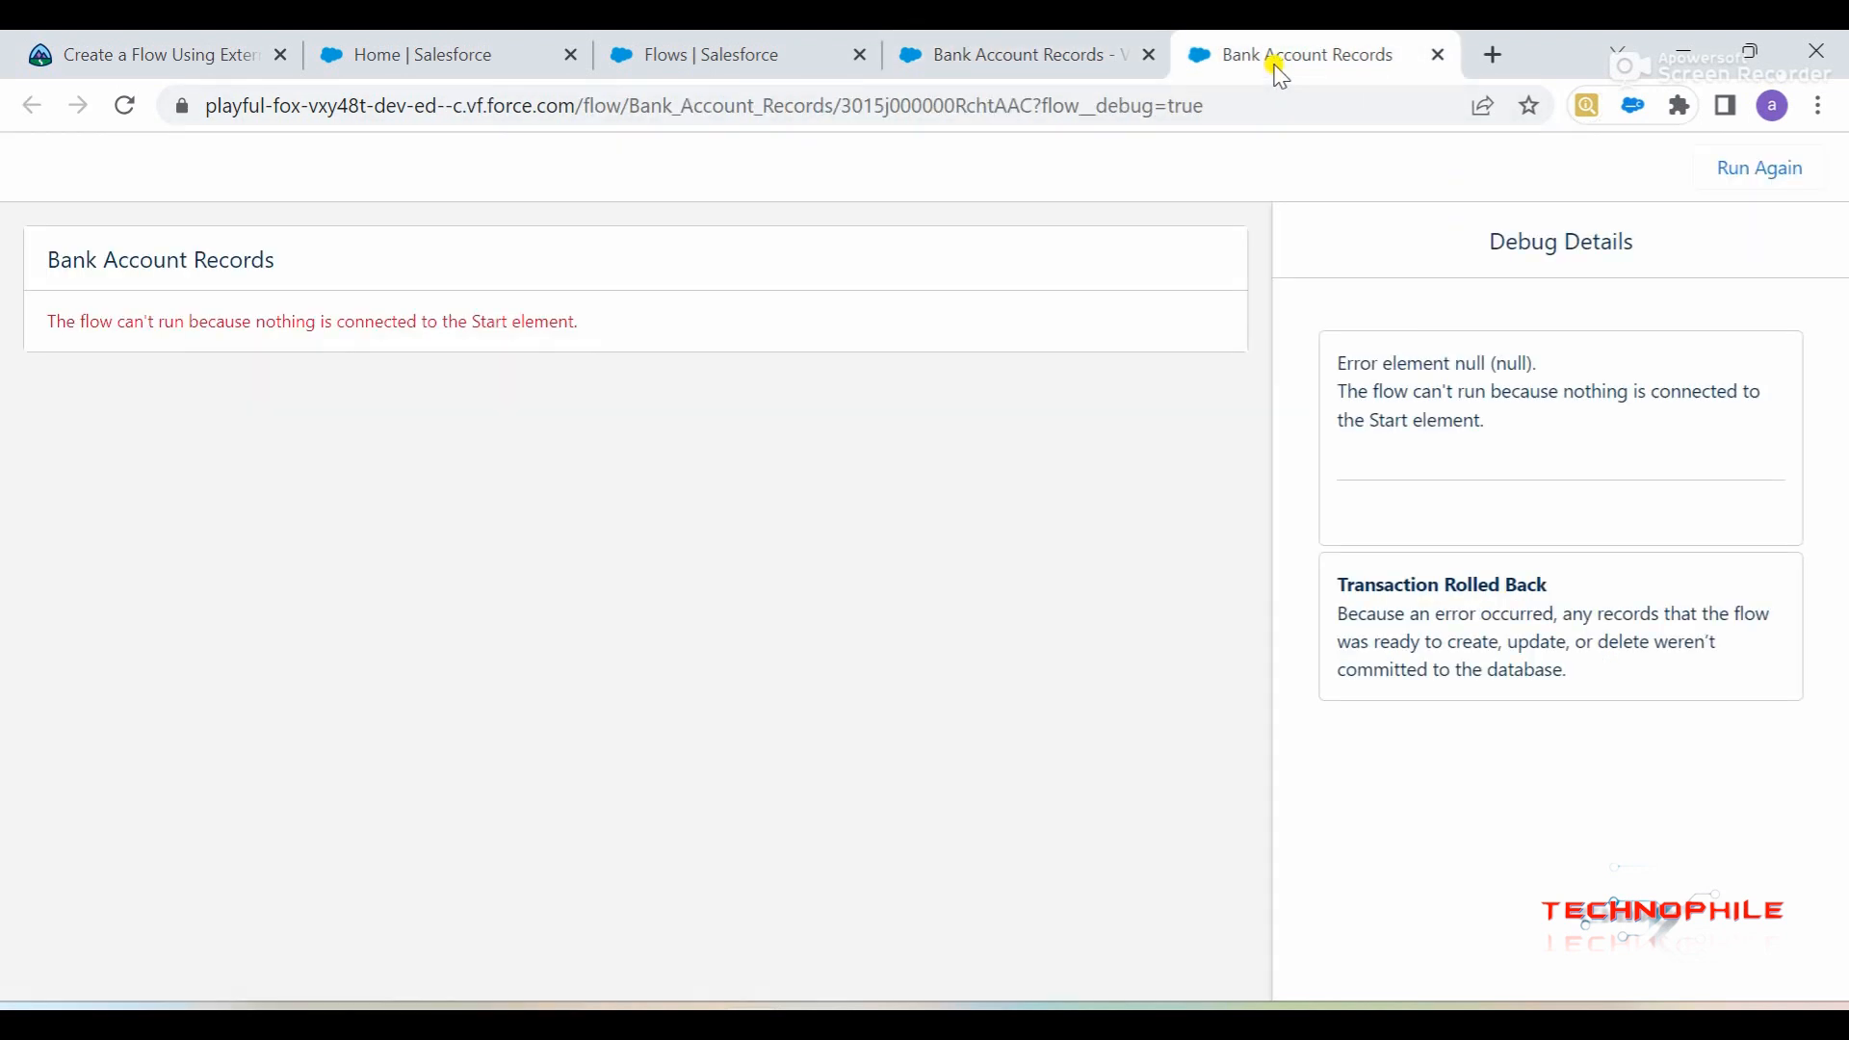
left_click(129, 104)
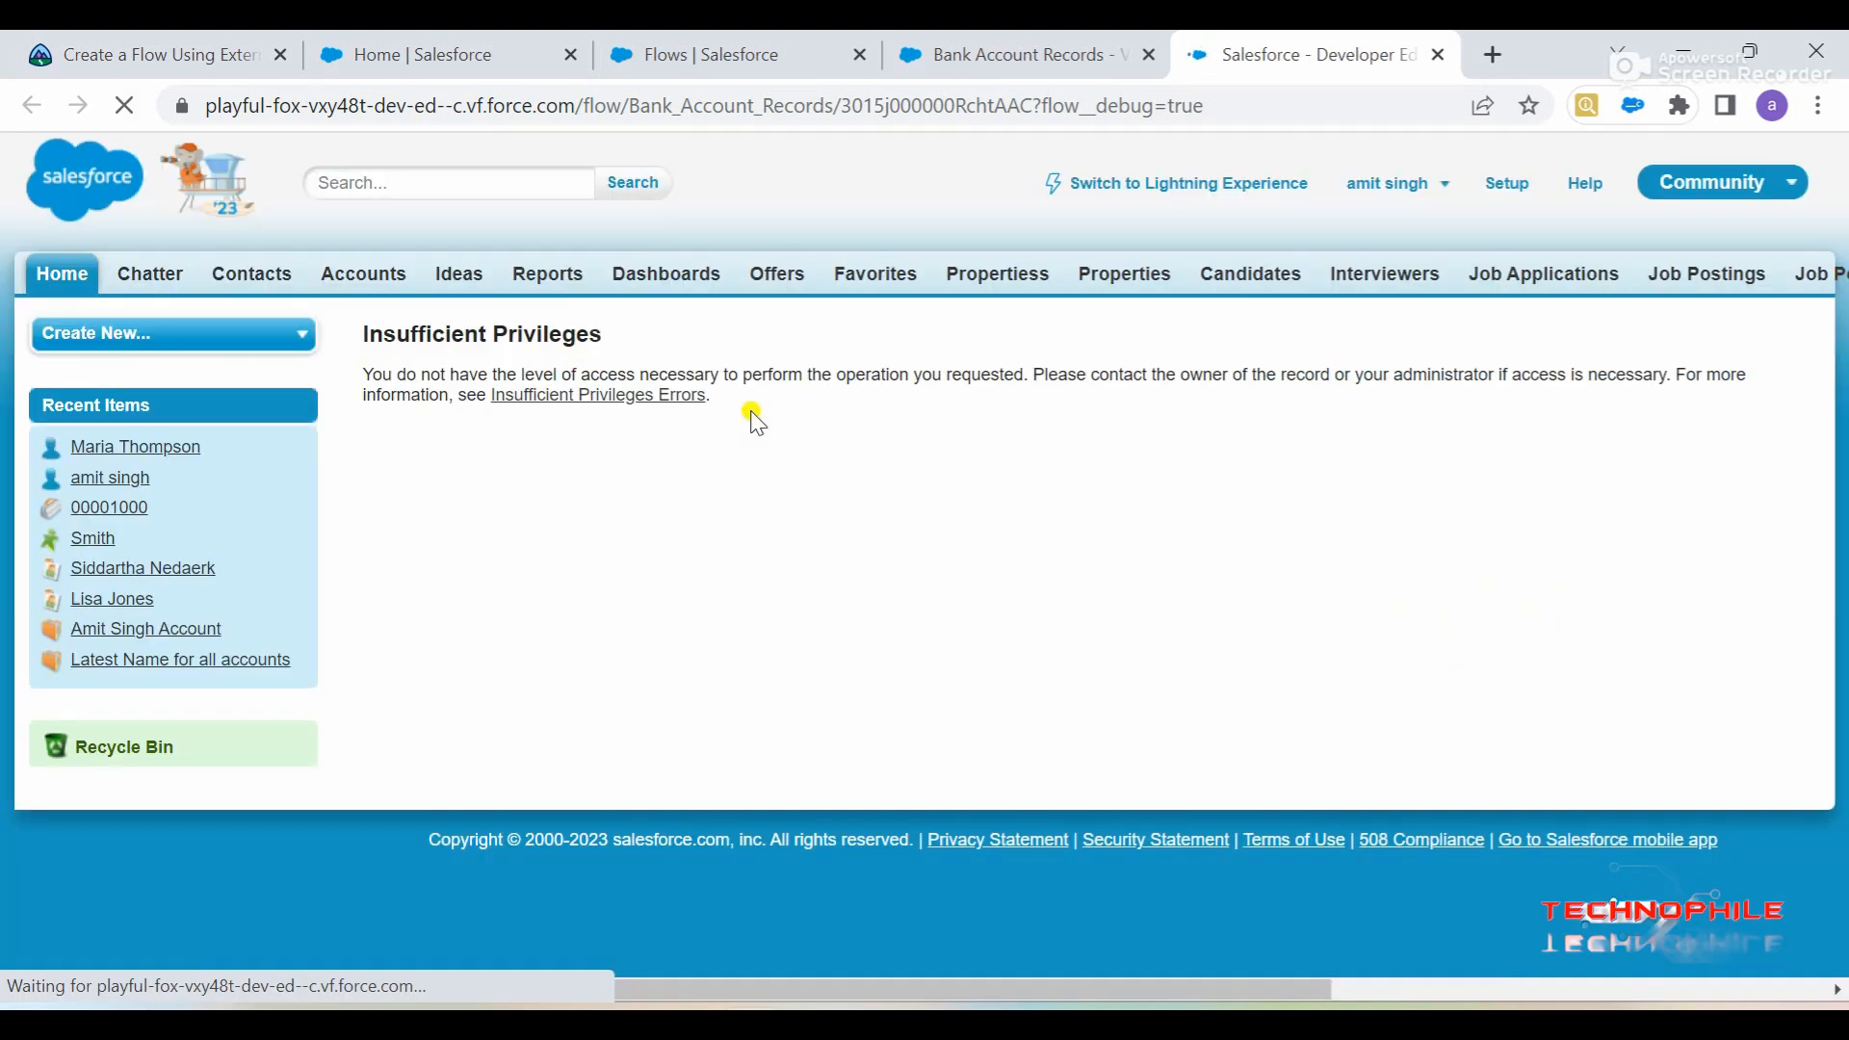
left_click(1438, 55)
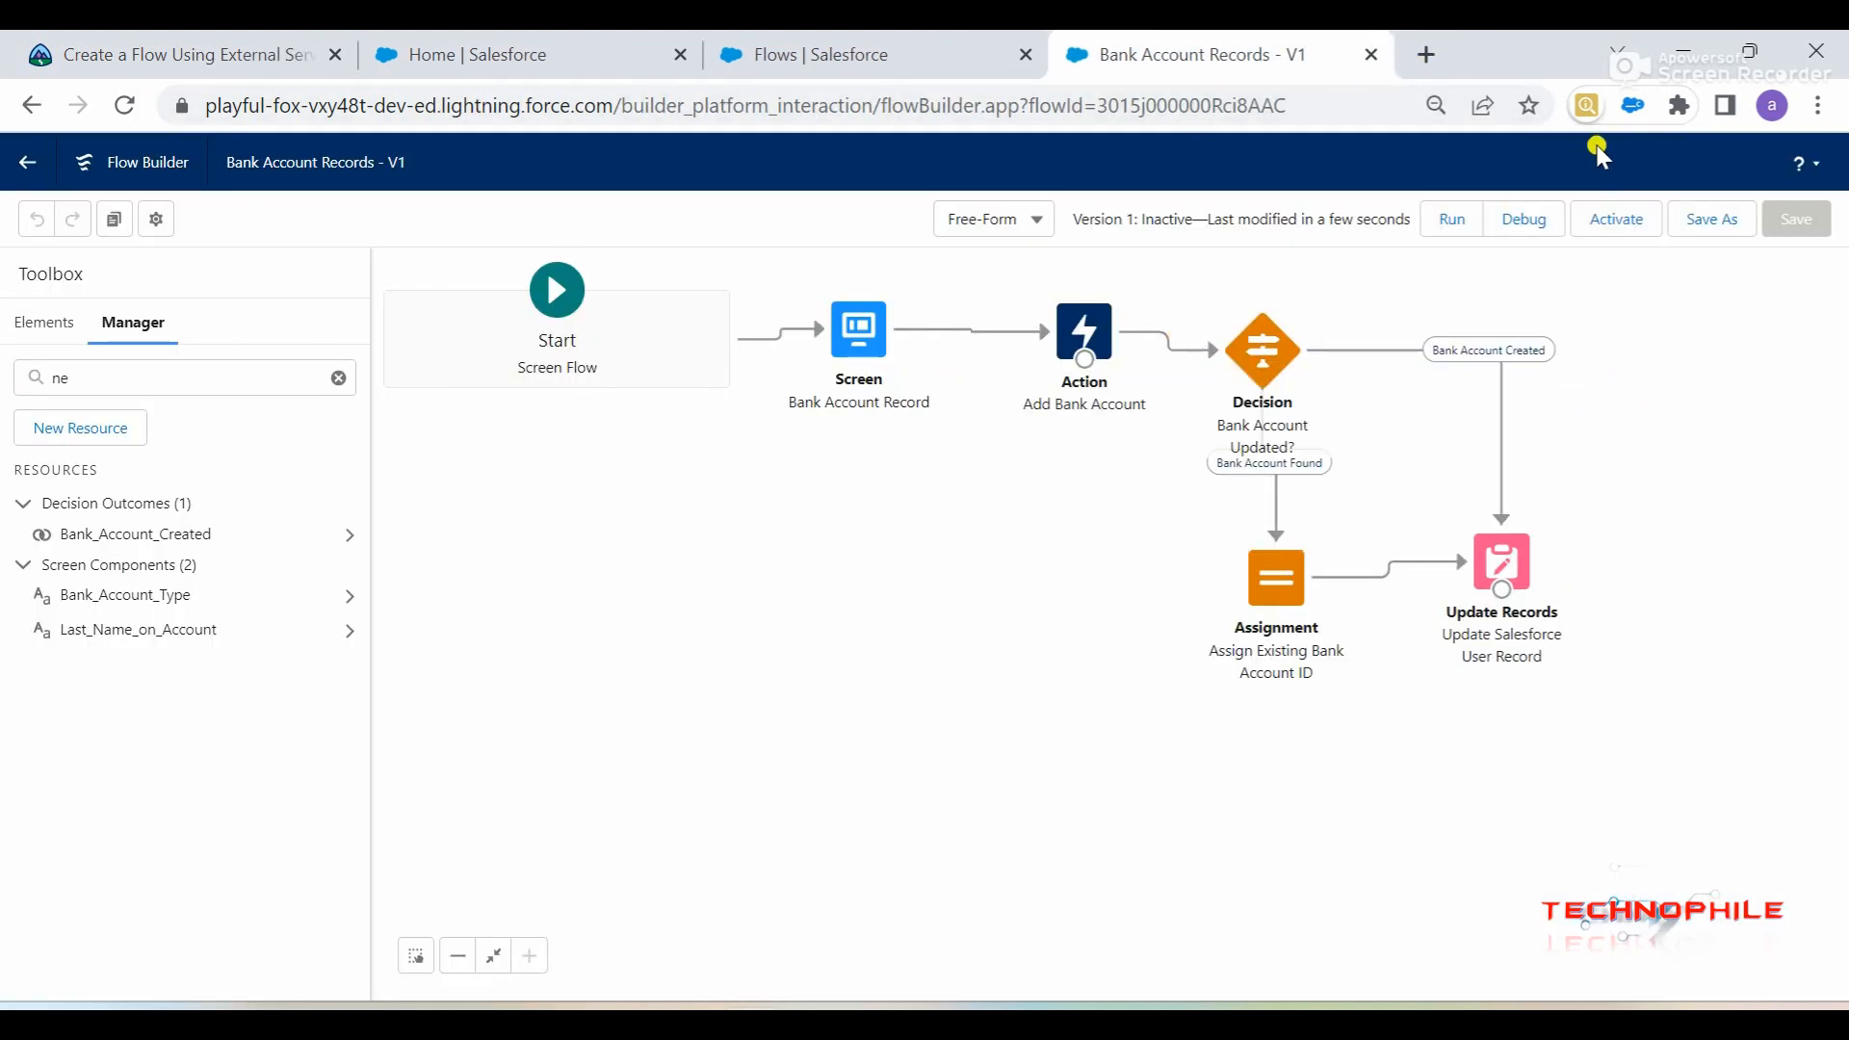
- Debug the saved flow with "Run the latest version of each flow called by subflow elements" turned off
left_click(1541, 220)
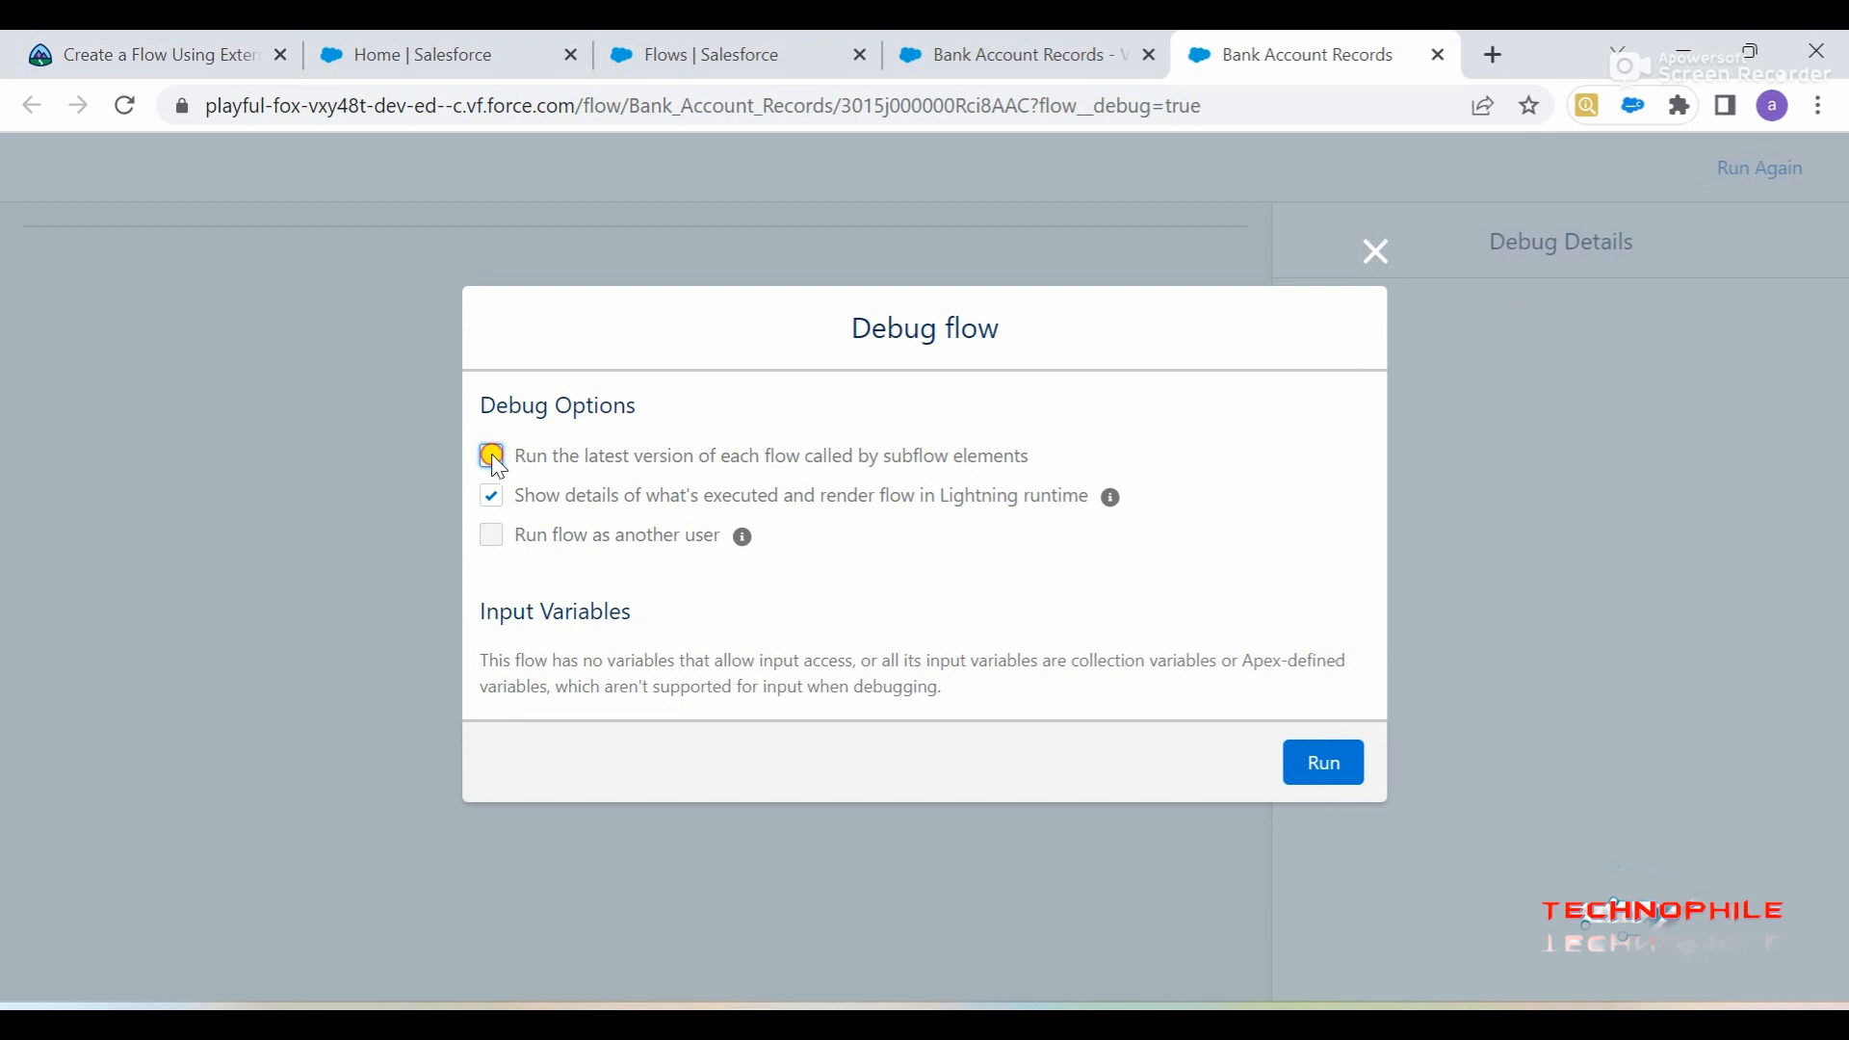
left_click(491, 456)
left_click(1312, 761)
- Enter the last name from the Trailhead instructions in Last Name on Account, set Bank Account Type to Checking, and submit the screen
left_click(328, 370)
type("Thompson")
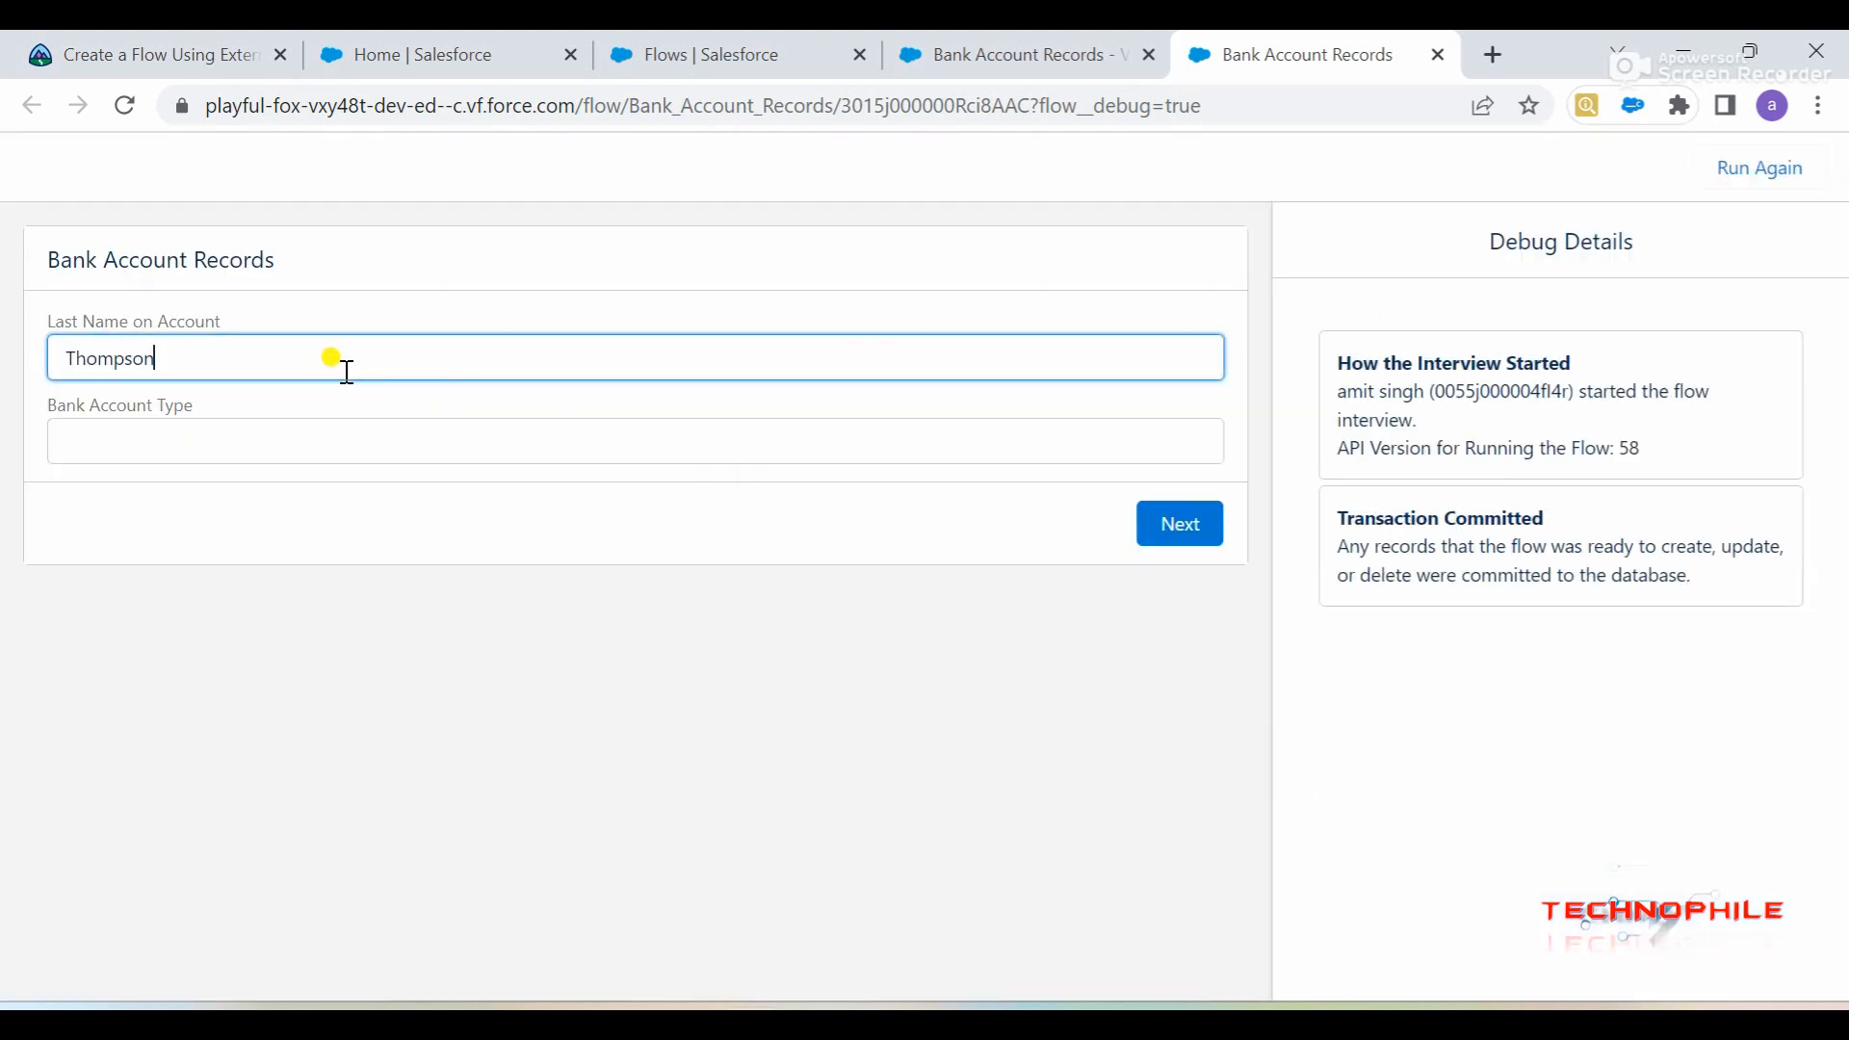
left_click(145, 49)
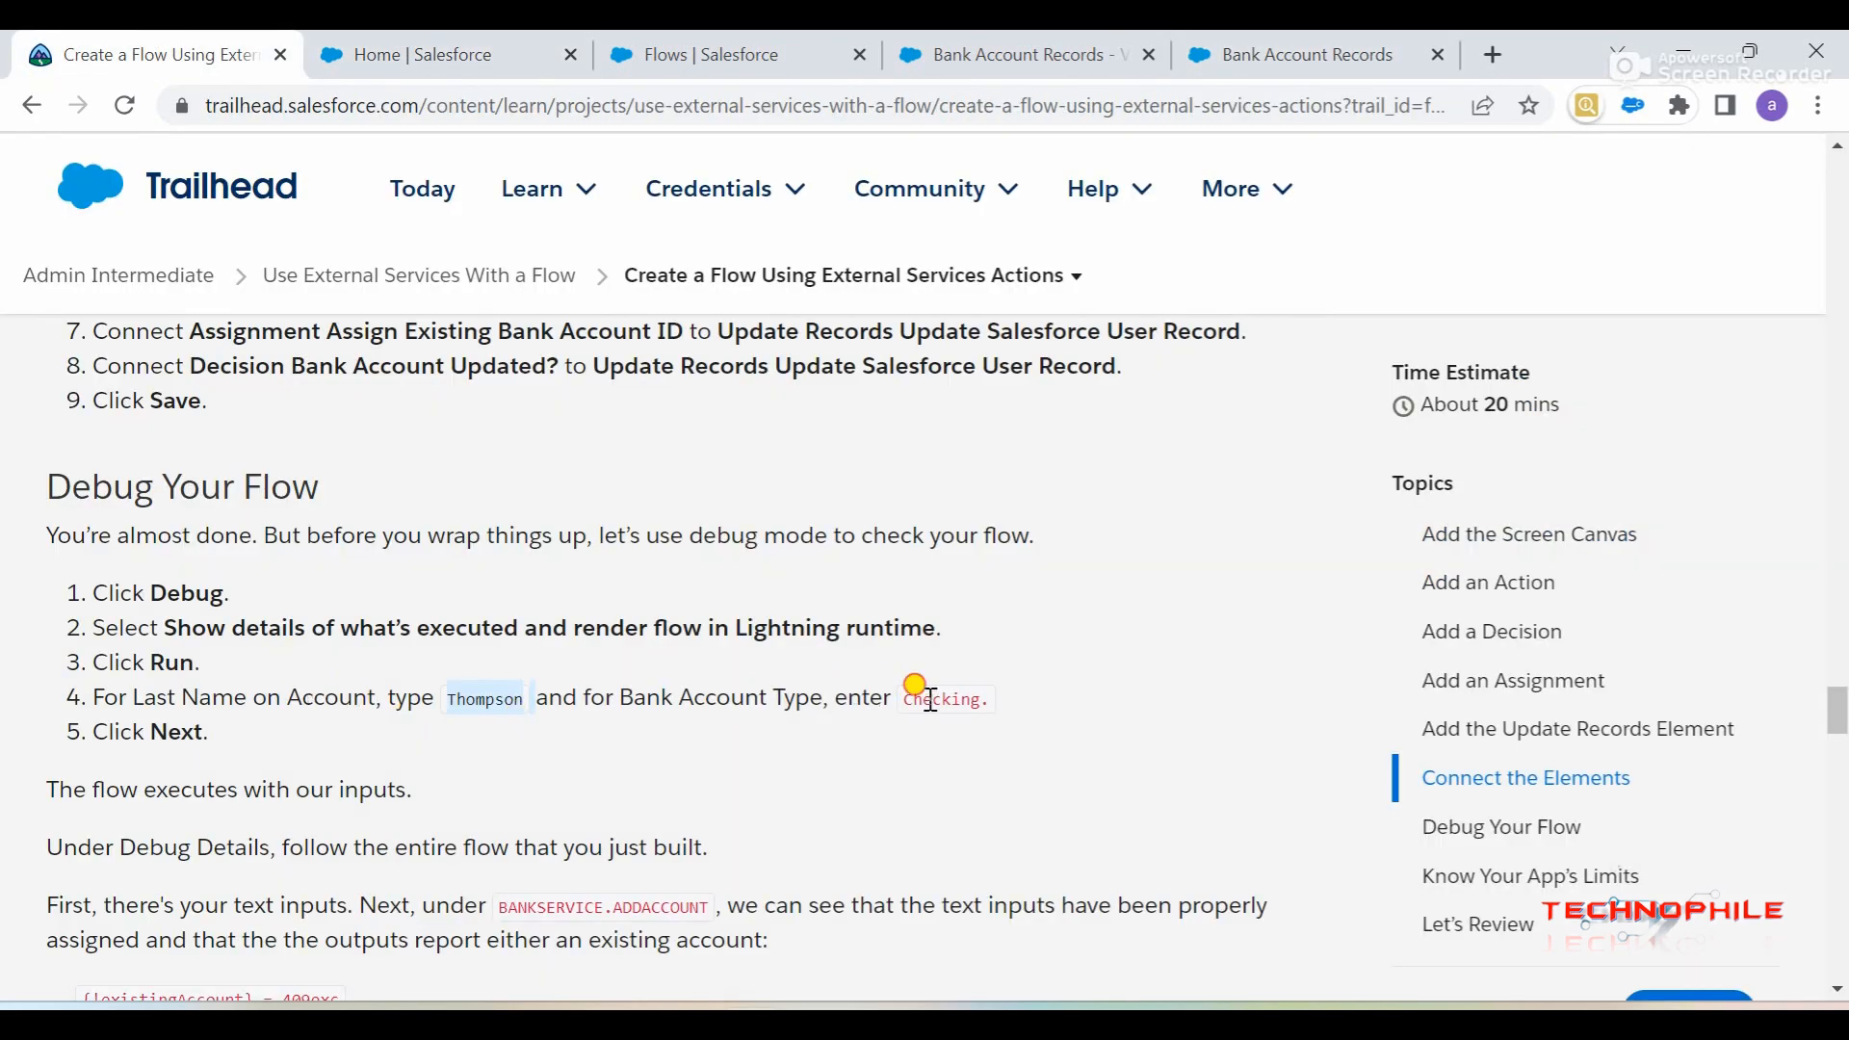
scroll(931, 697, "down", 1)
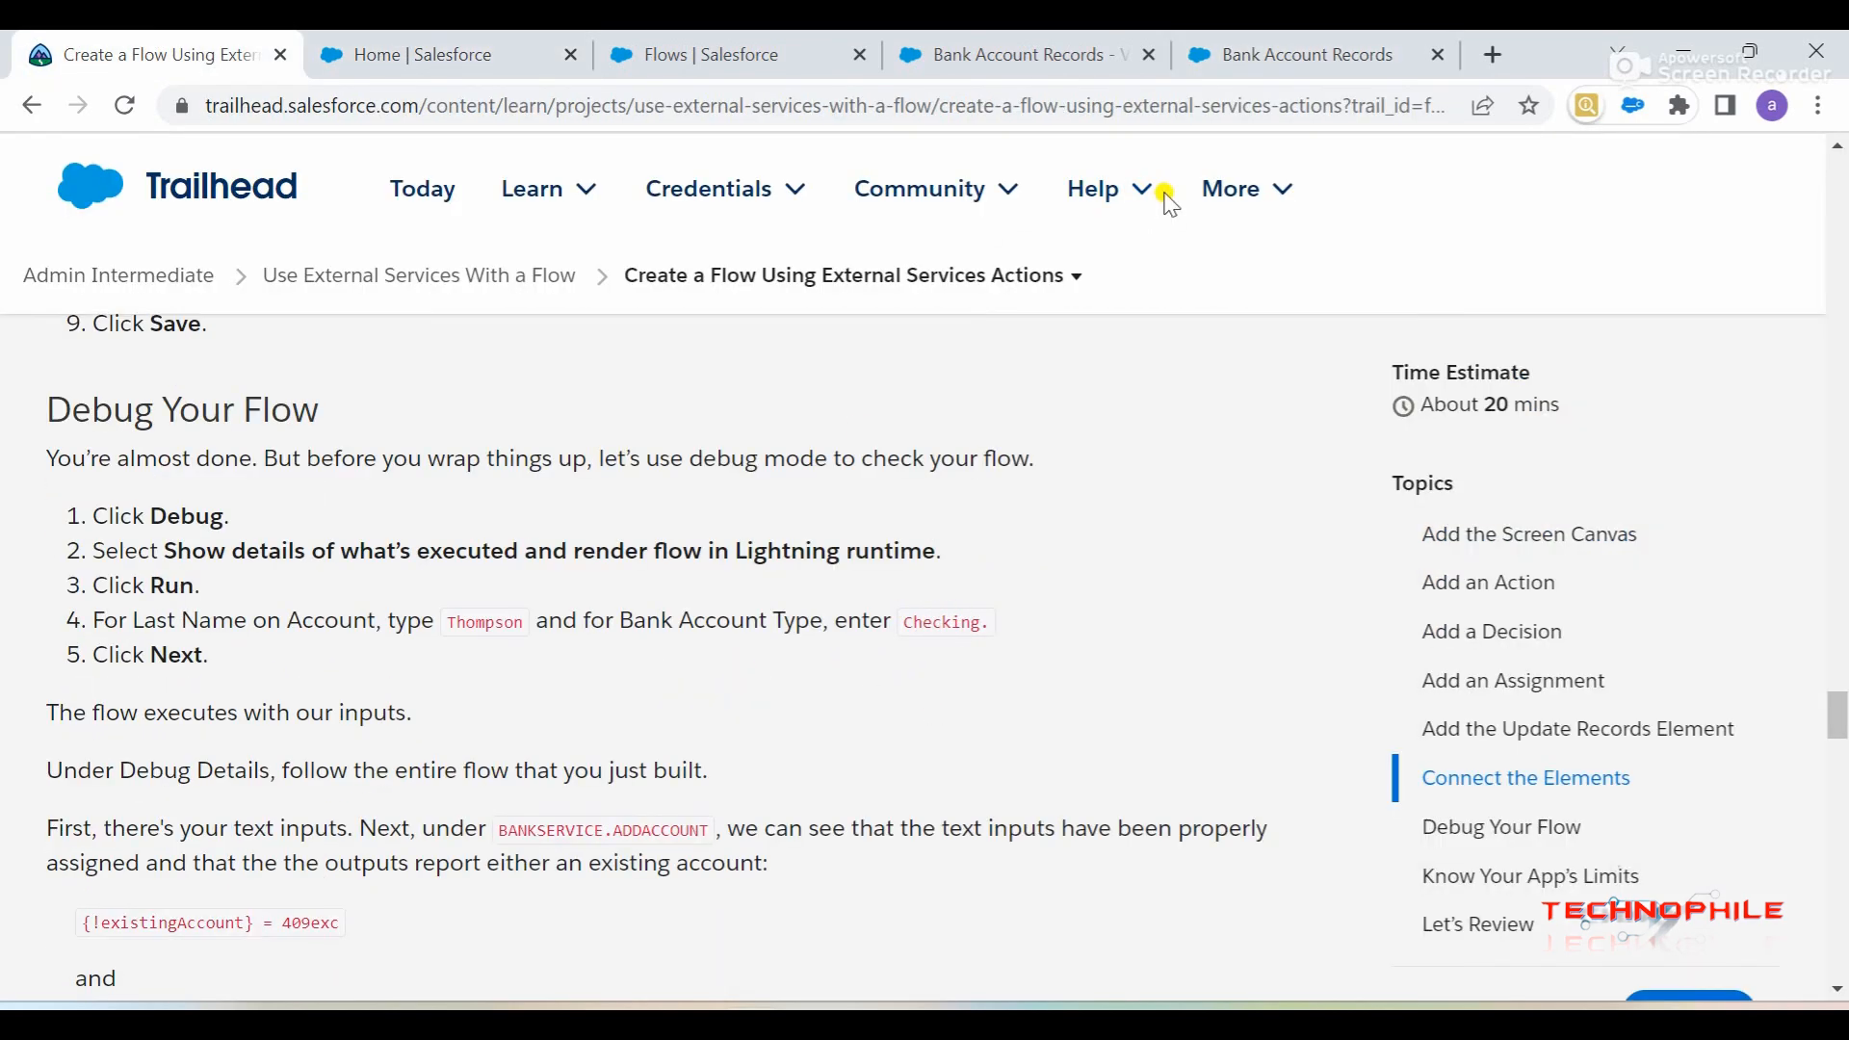
left_click(1313, 43)
left_click(337, 433)
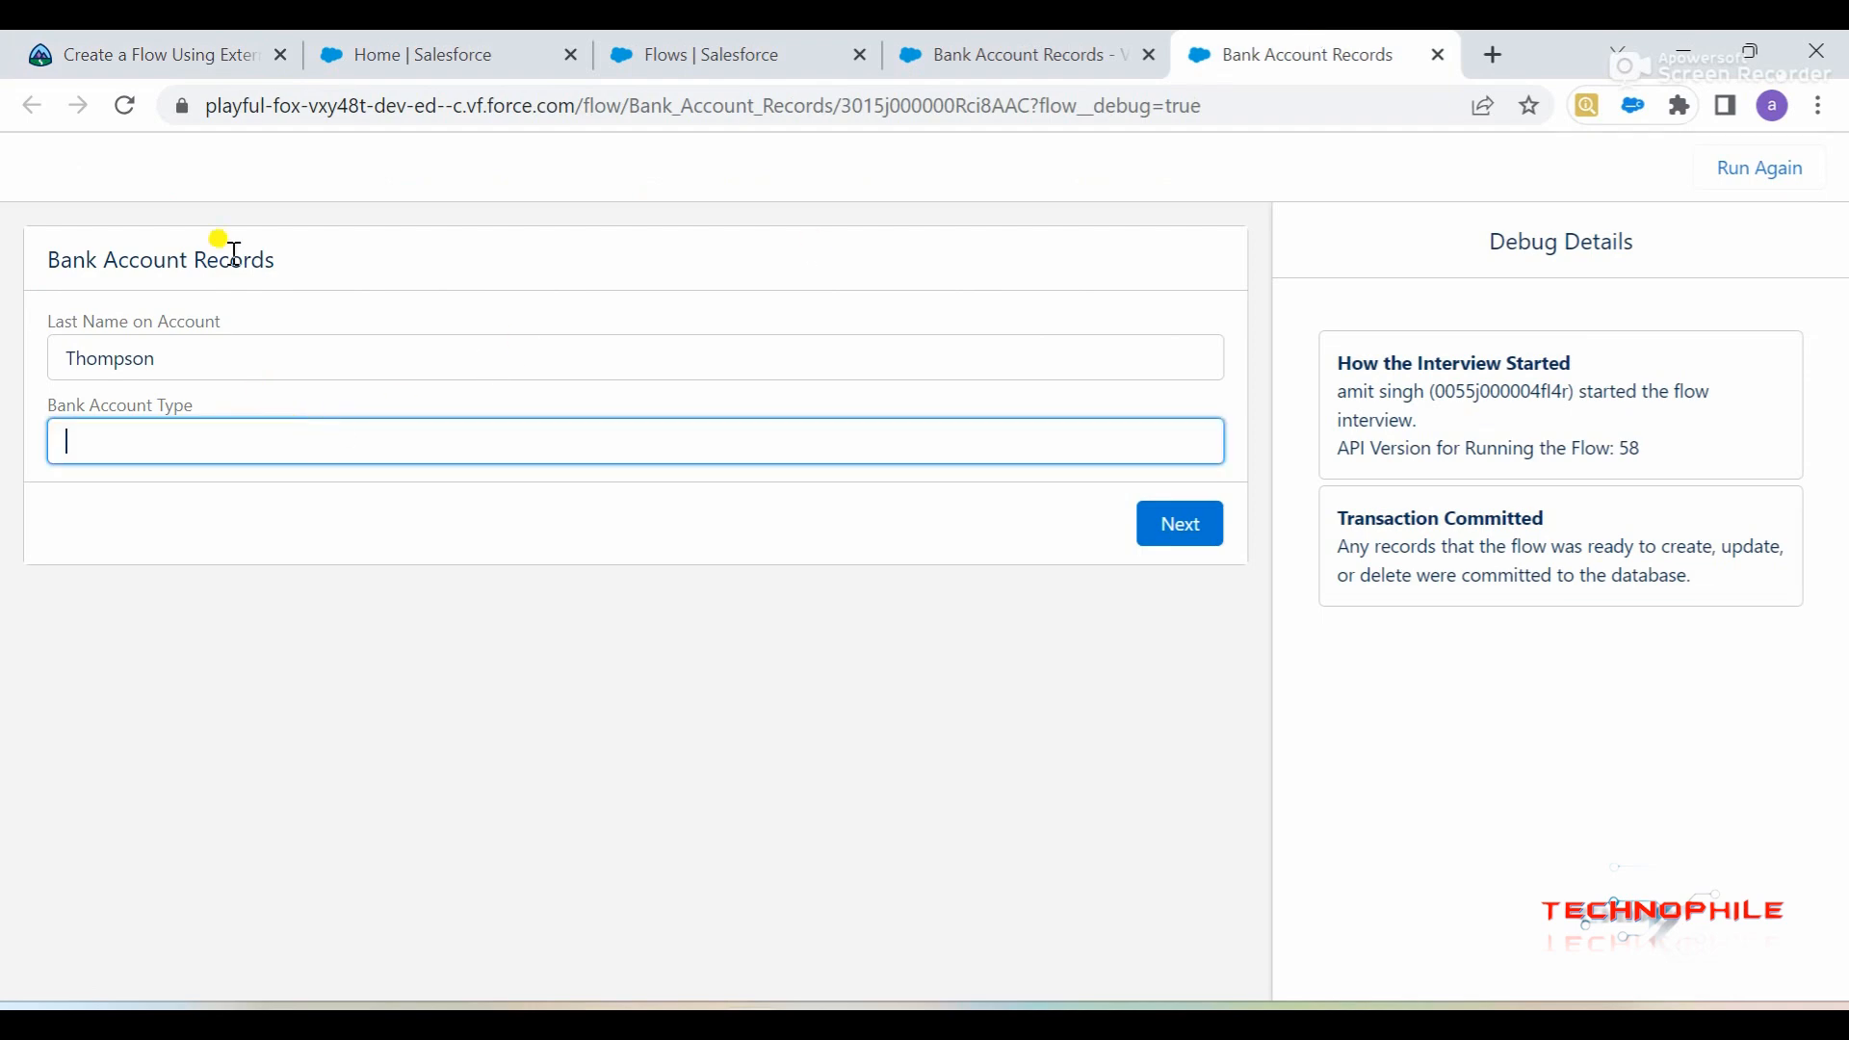
left_click(144, 54)
double_click(939, 620)
key("ctrl+c")
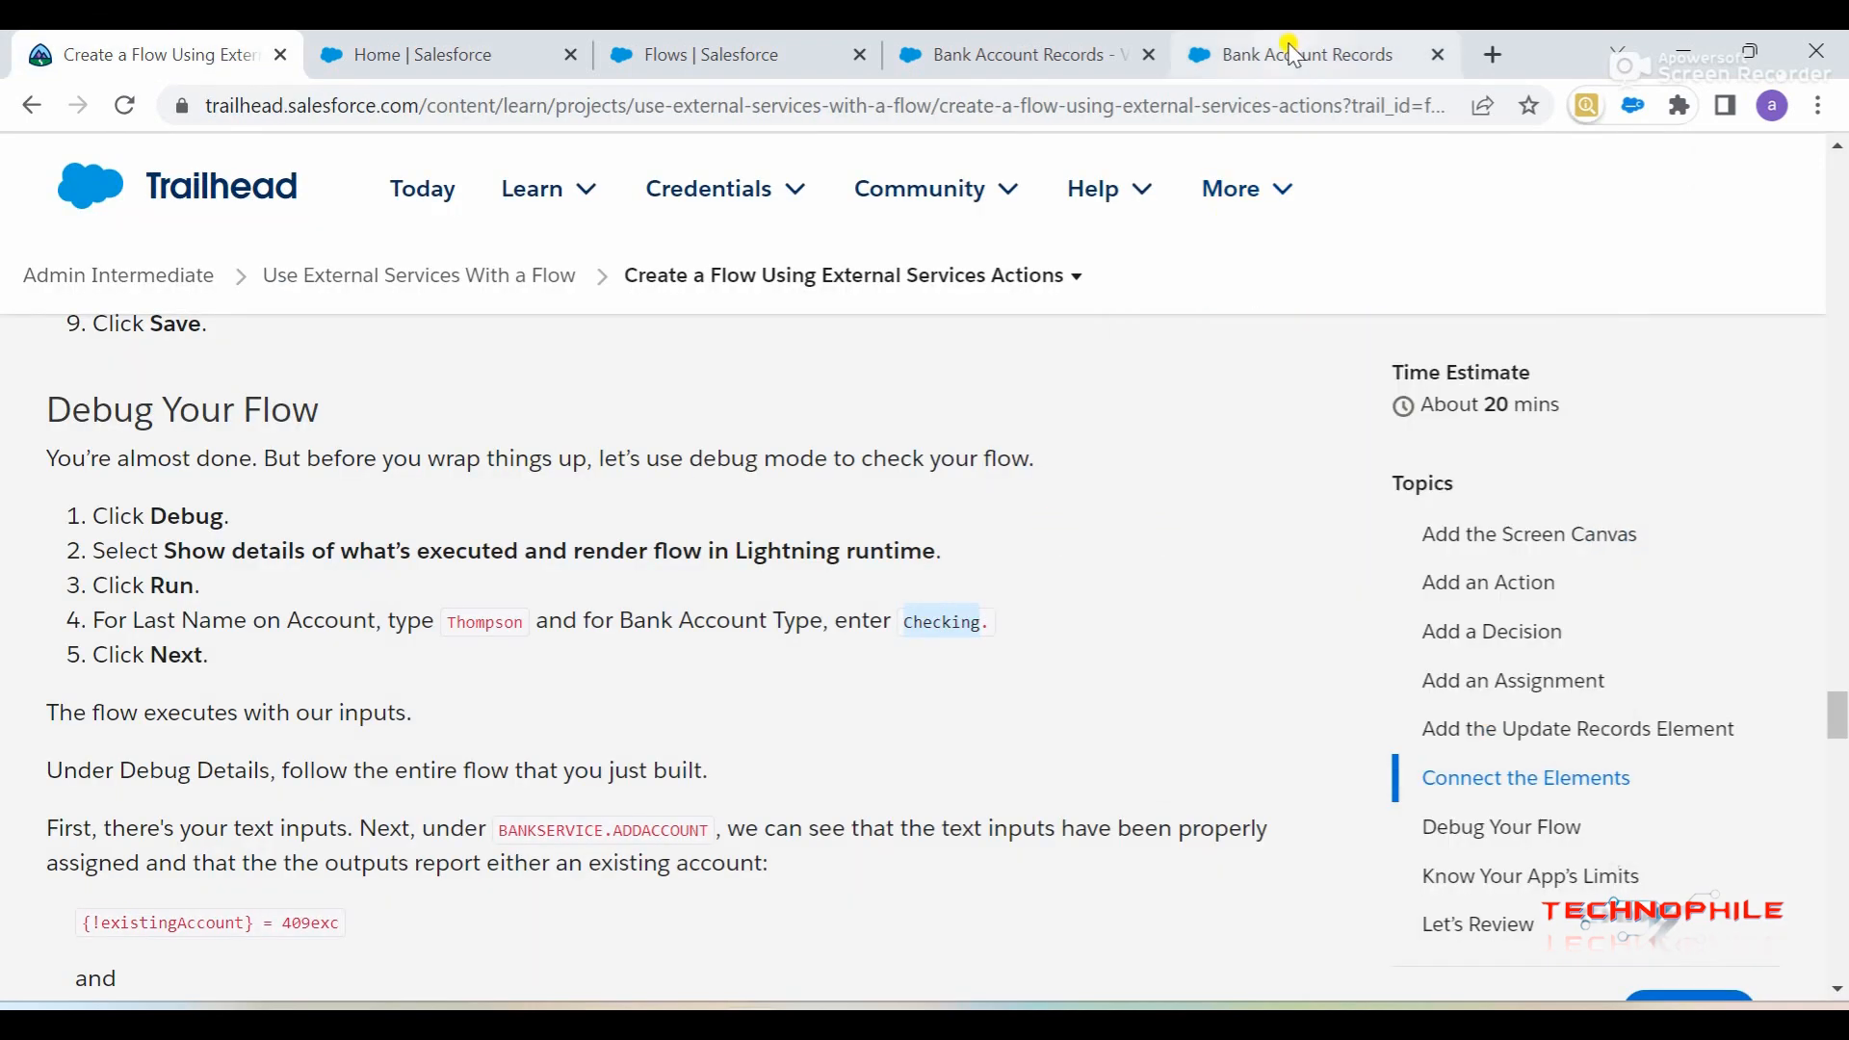
left_click(1291, 55)
key("ctrl+v")
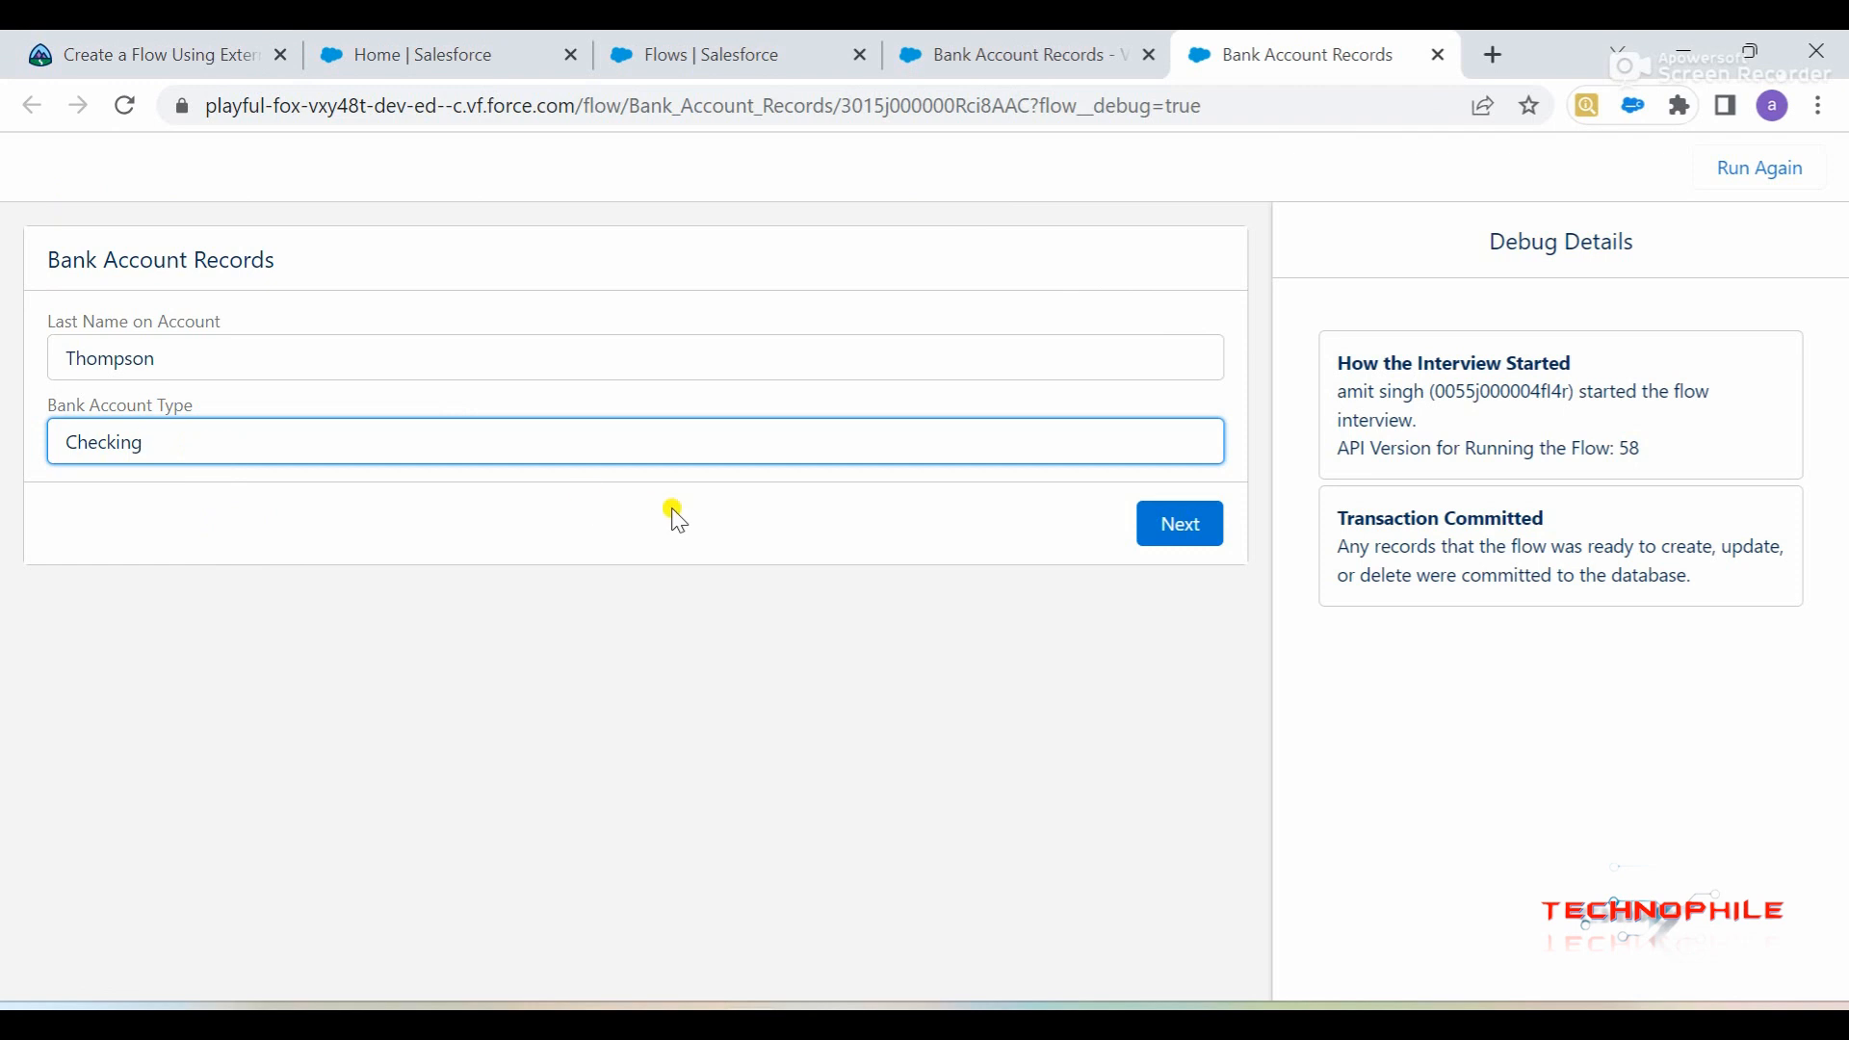
left_click(1185, 532)
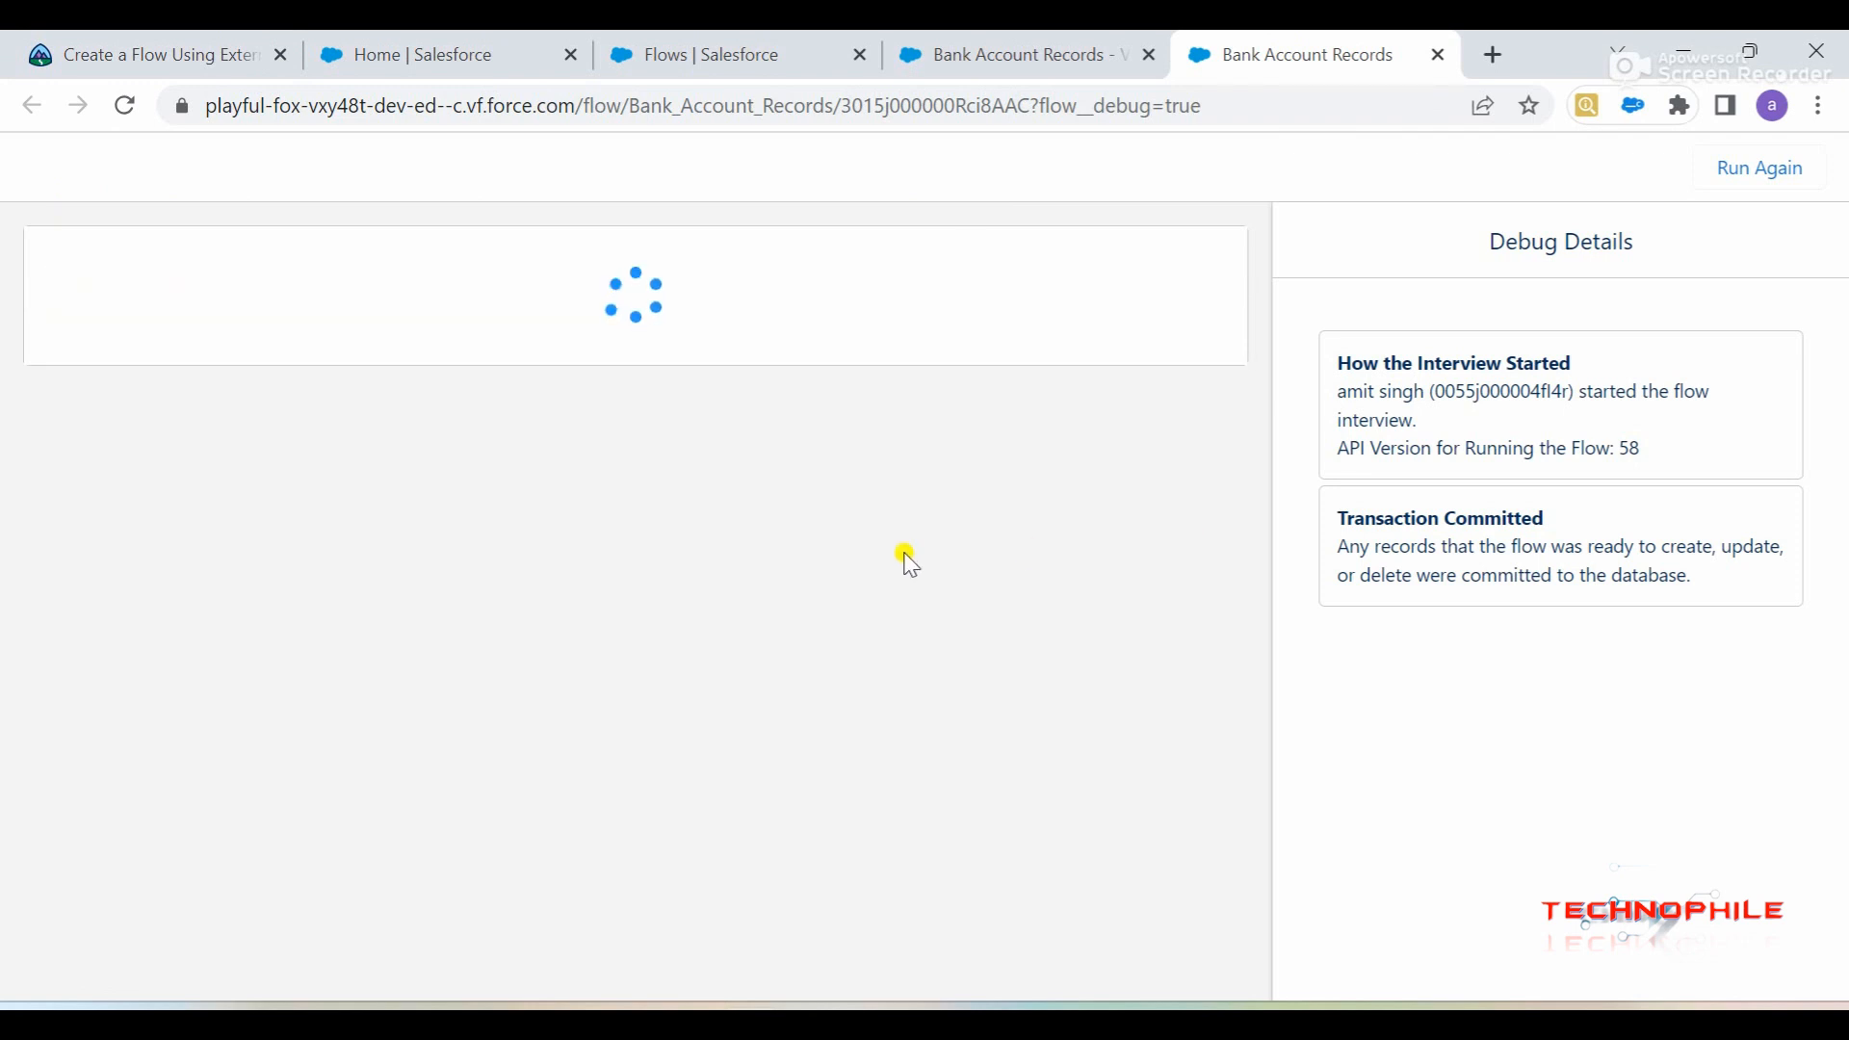
- Compare the flow's debug details with the expected outputs described in the Trailhead instructions
left_click(165, 48)
scroll(198, 678, "down", 3)
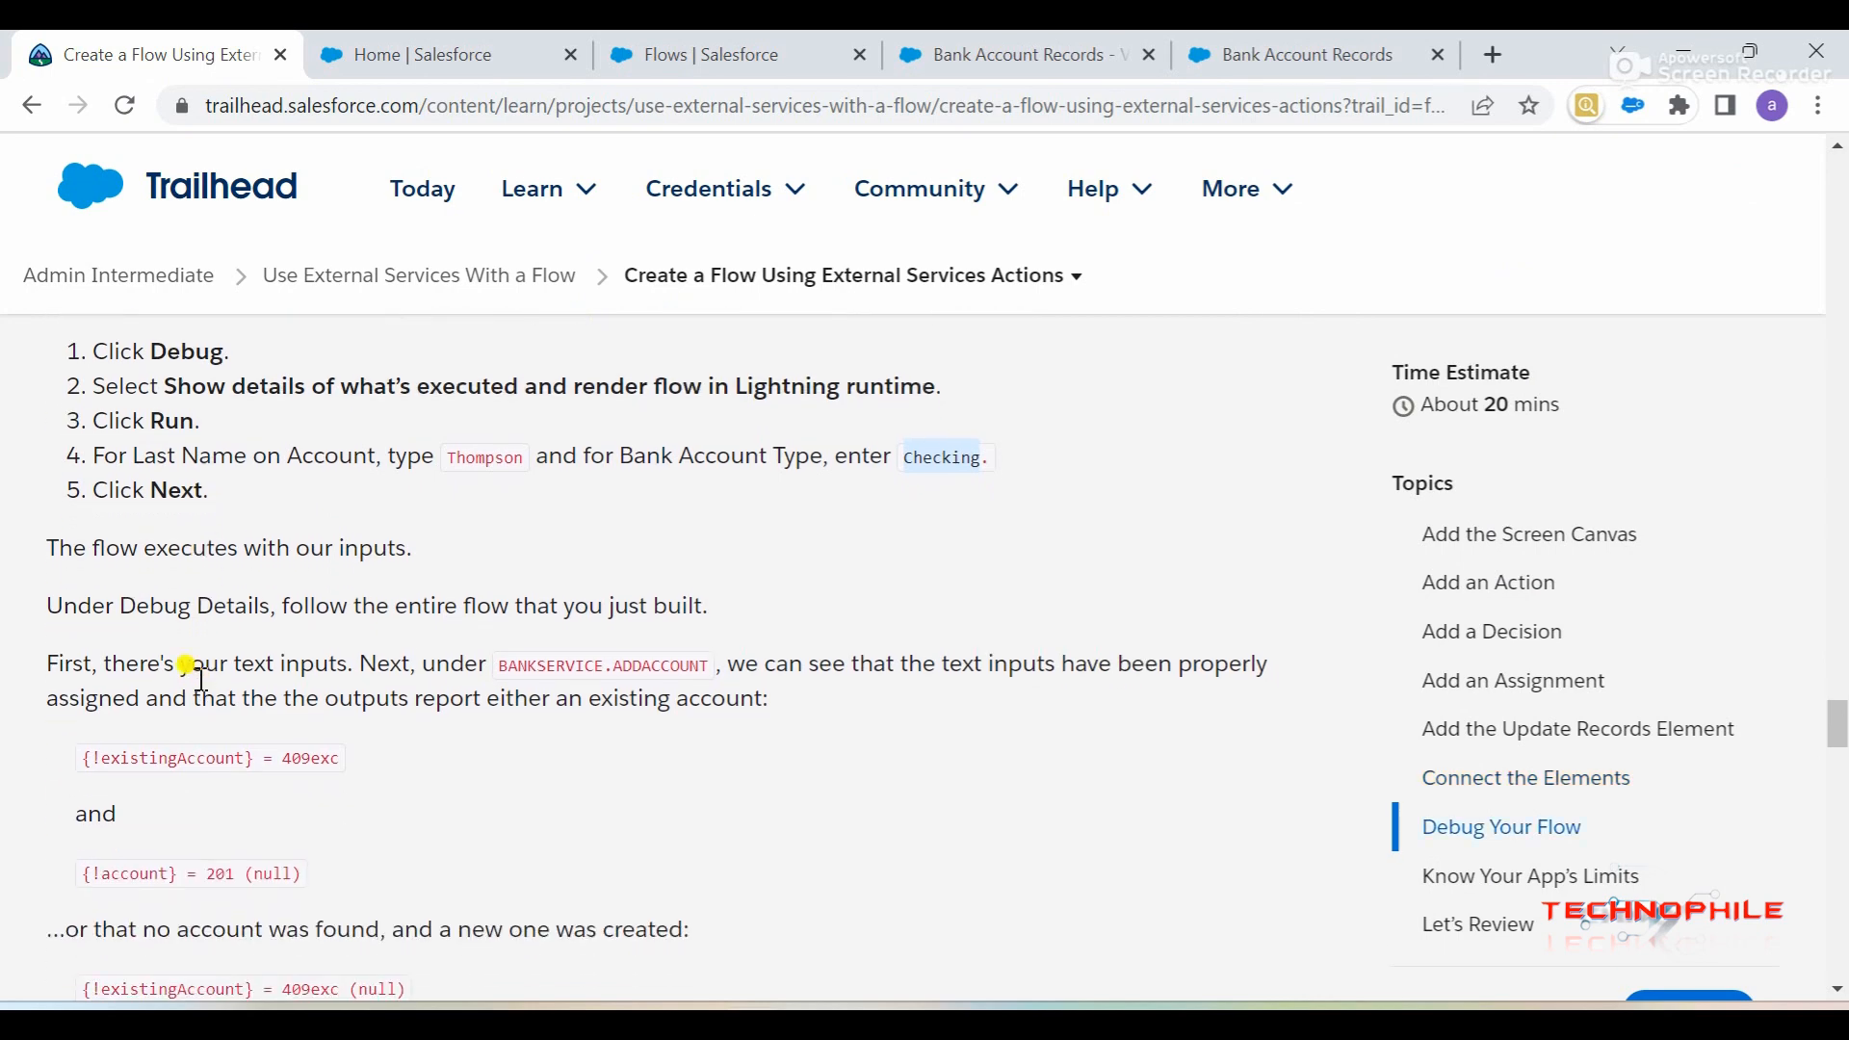
left_click(1295, 55)
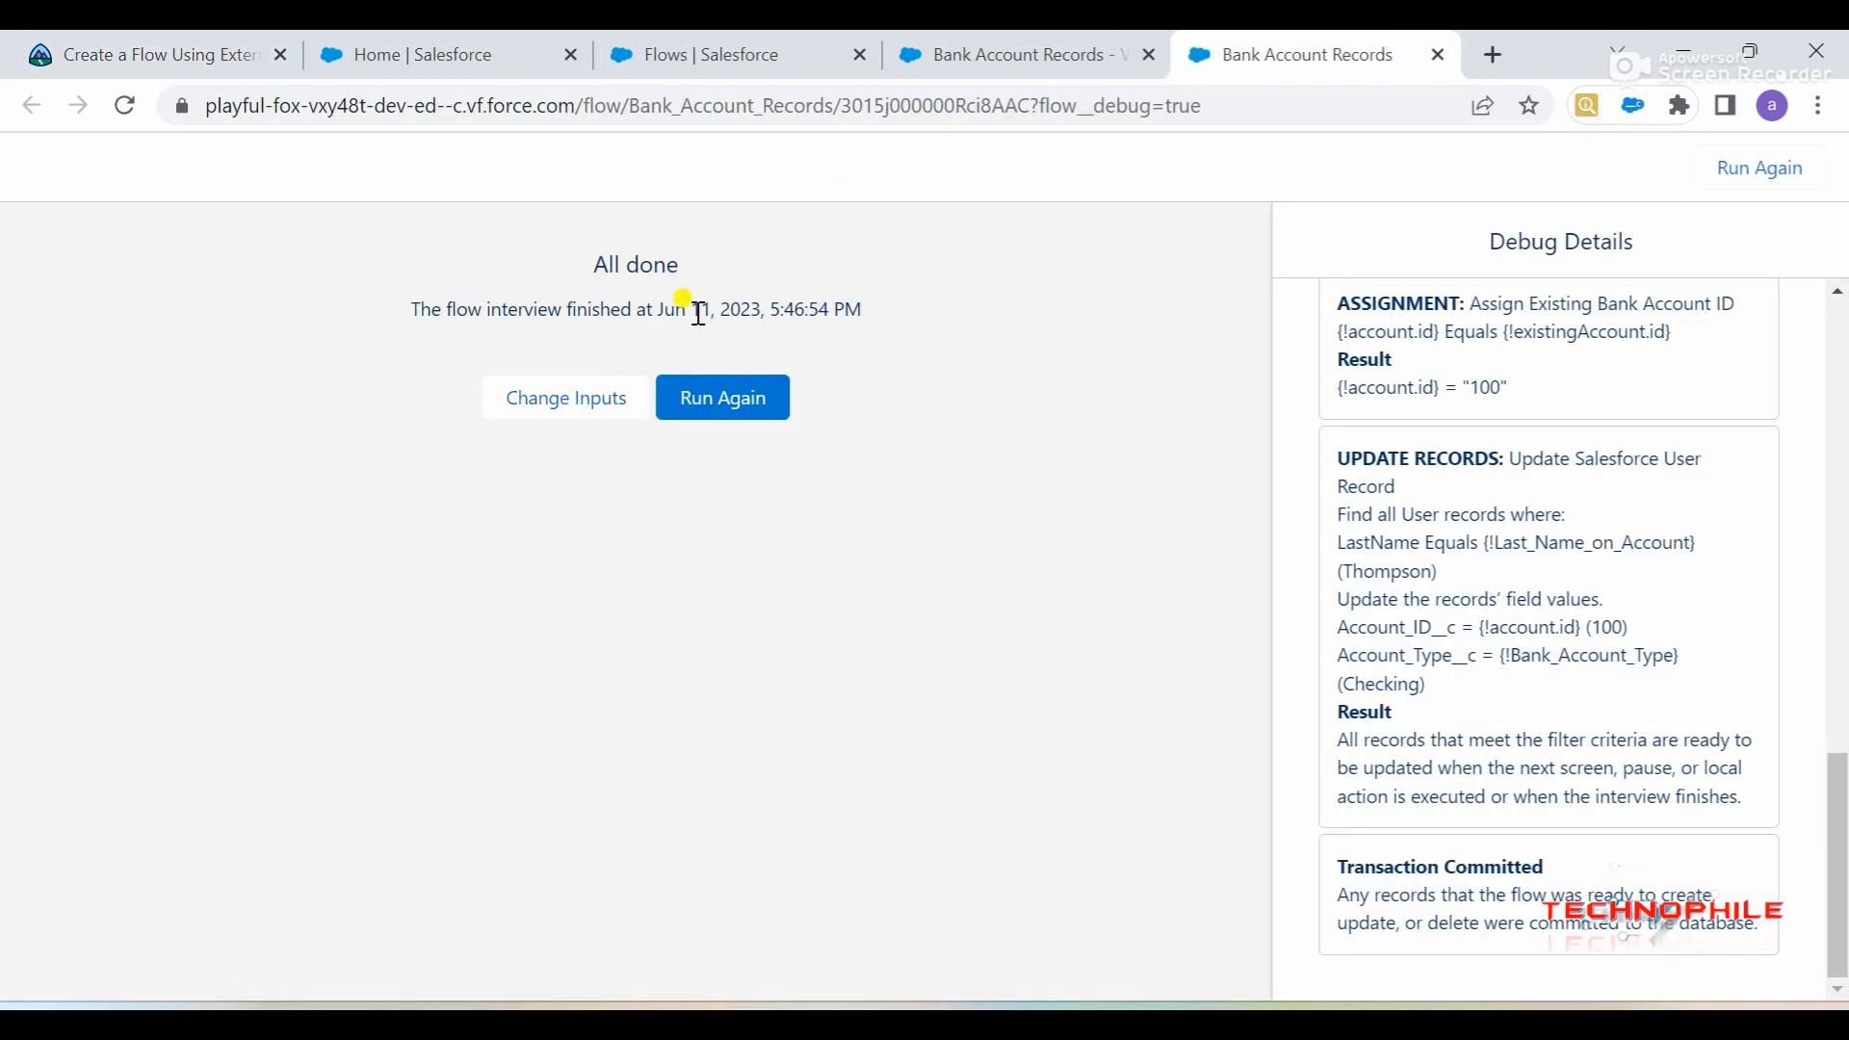
left_click(436, 44)
left_click(212, 43)
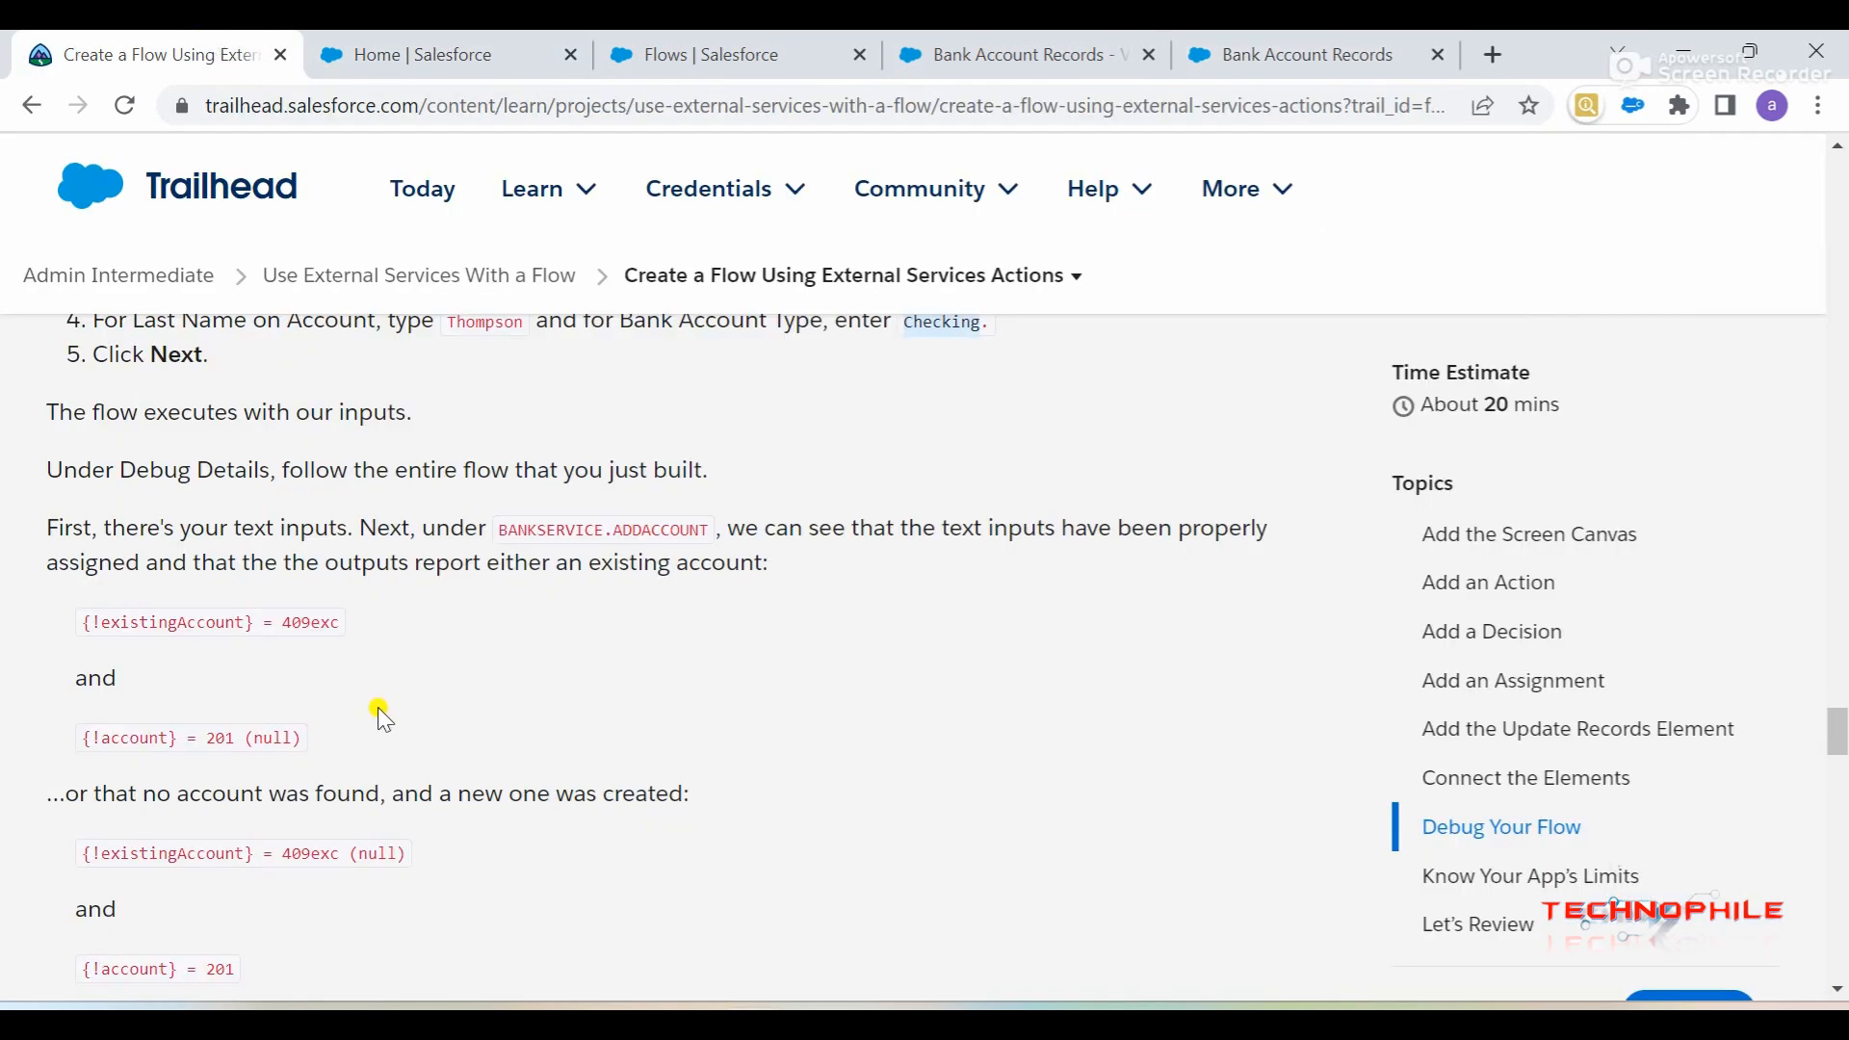
scroll(378, 707, "down", 3)
scroll(380, 711, "up", 2)
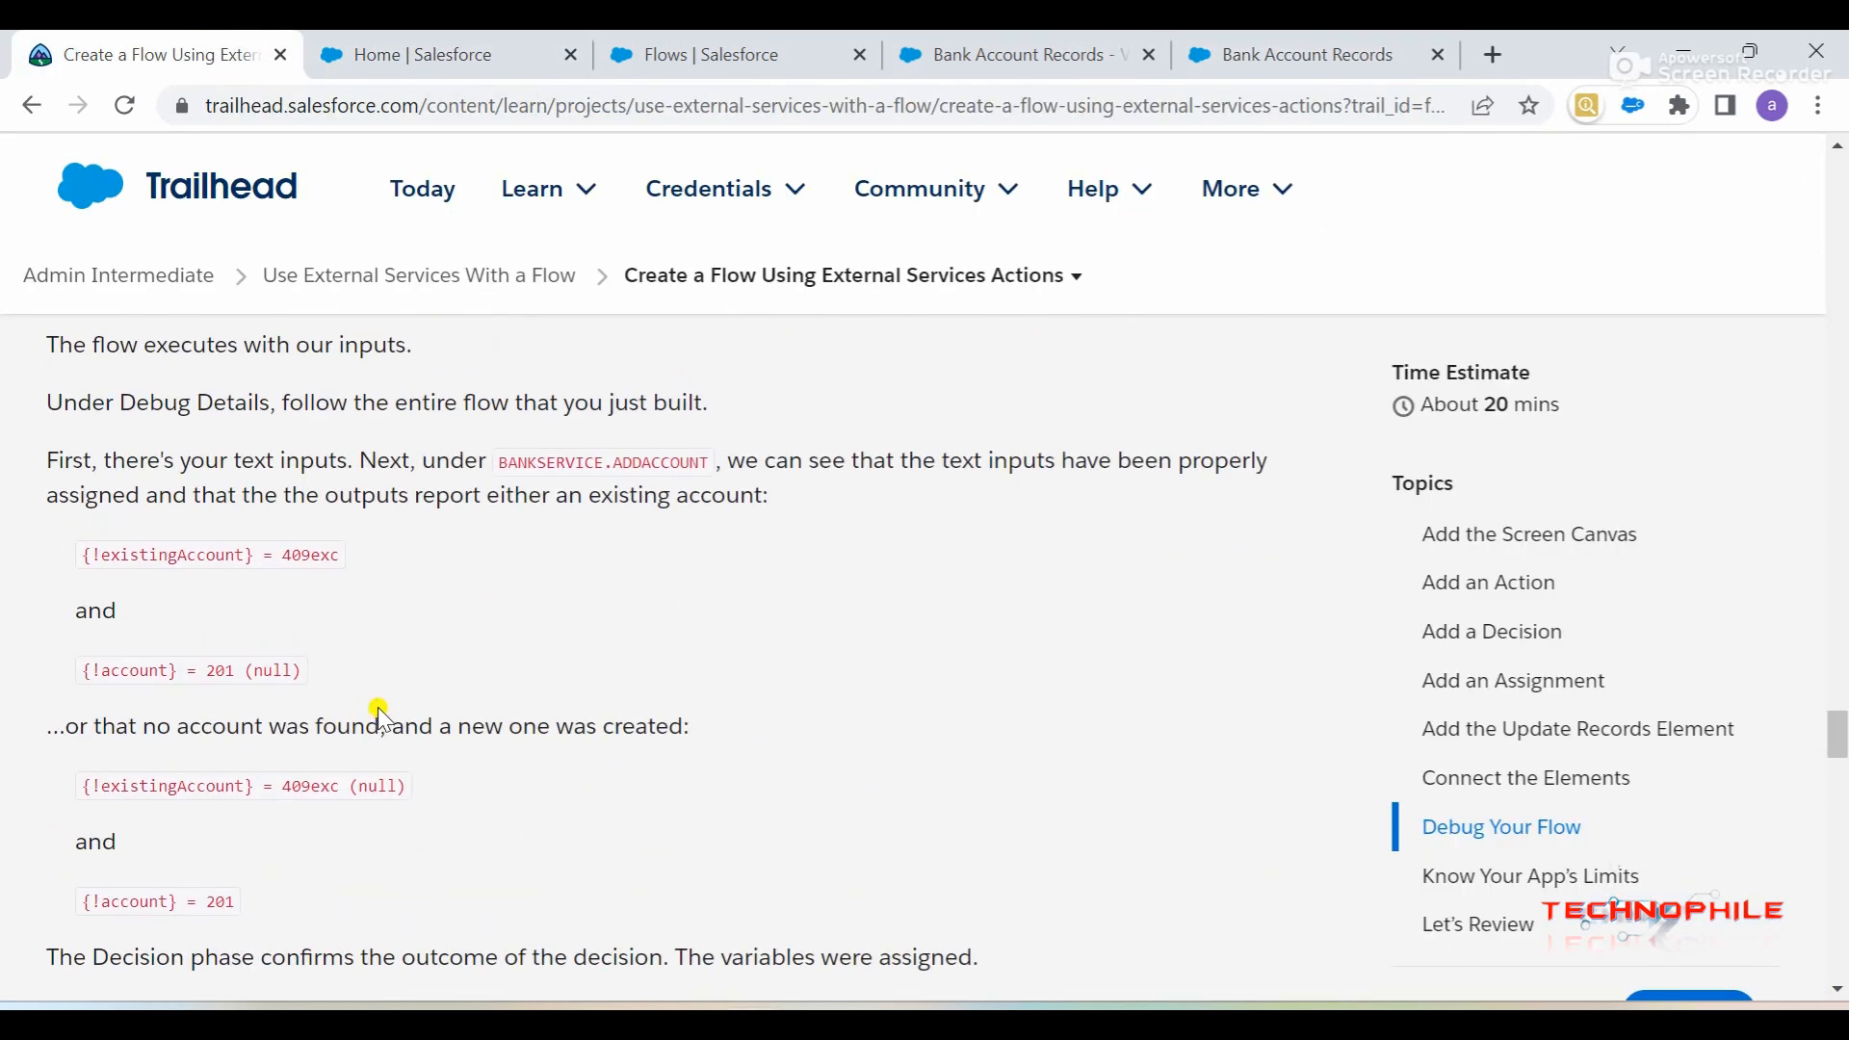
- Submit the Trailhead step for verification against My Trailhead Playground 1
scroll(379, 714, "down", 15)
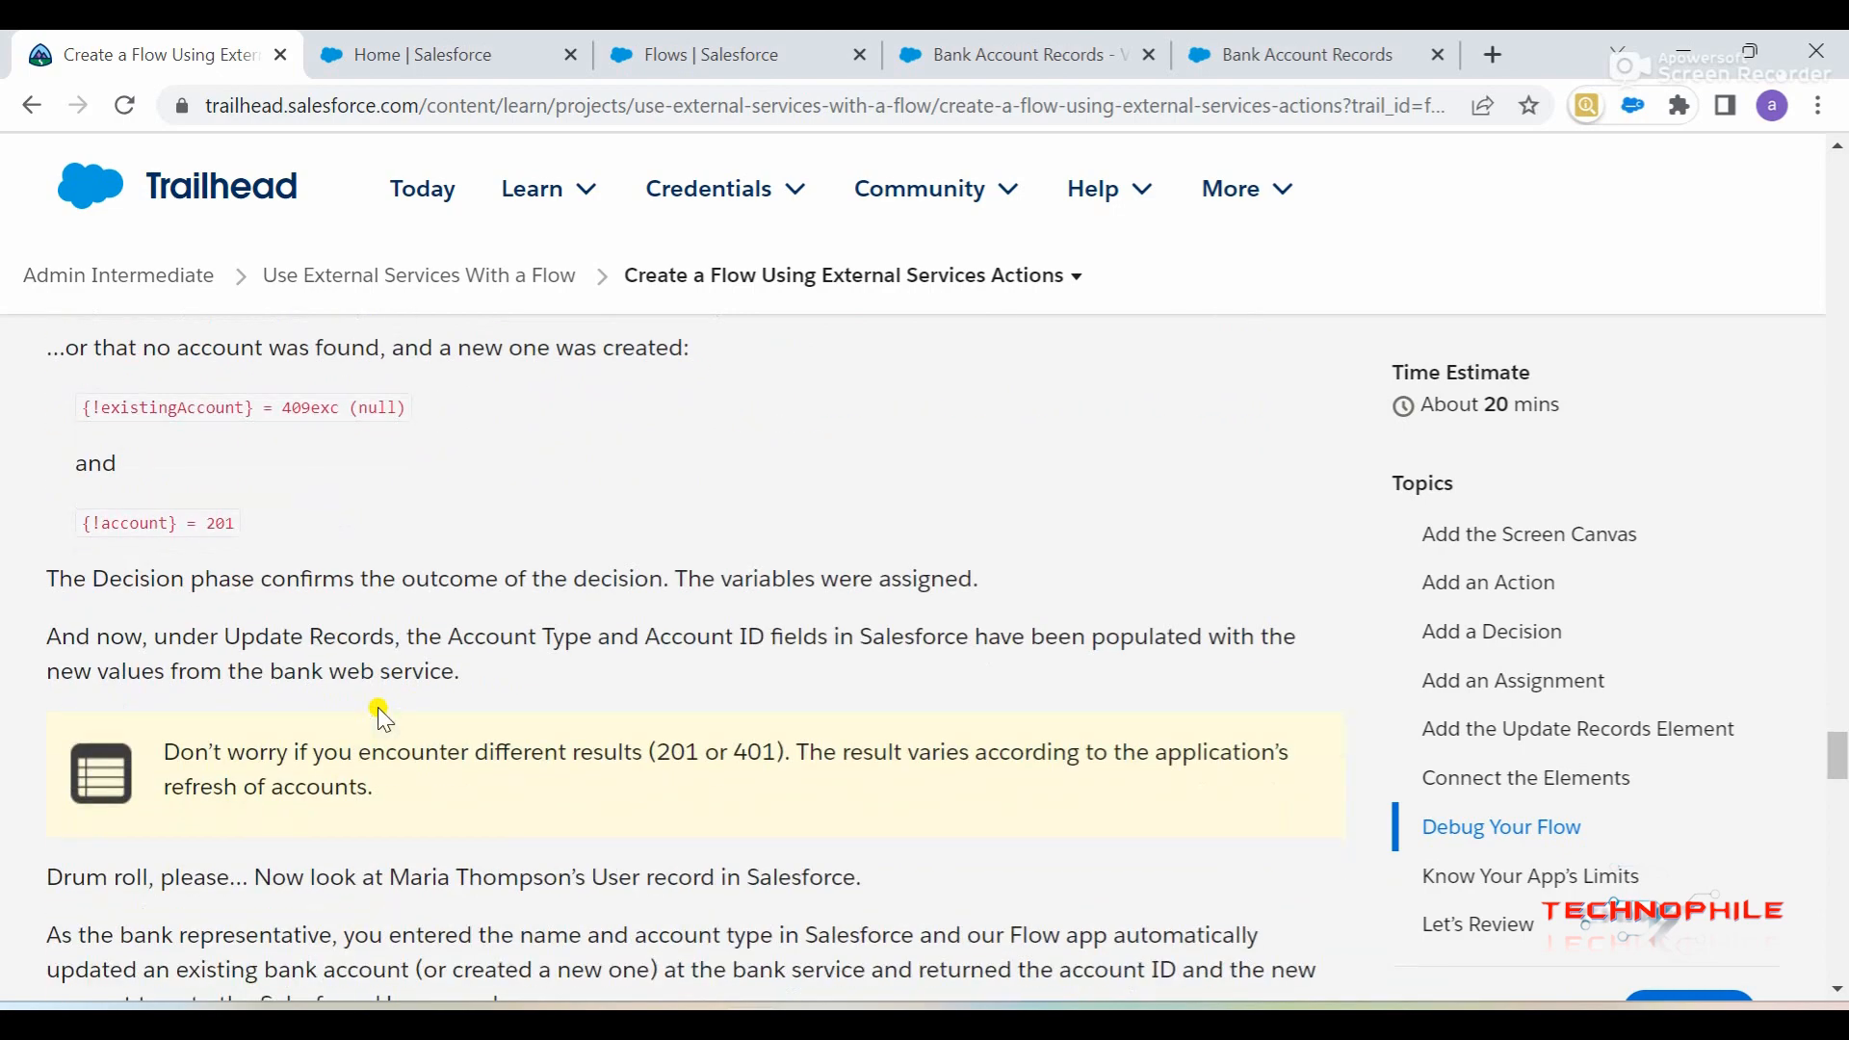
scroll(380, 710, "down", 15)
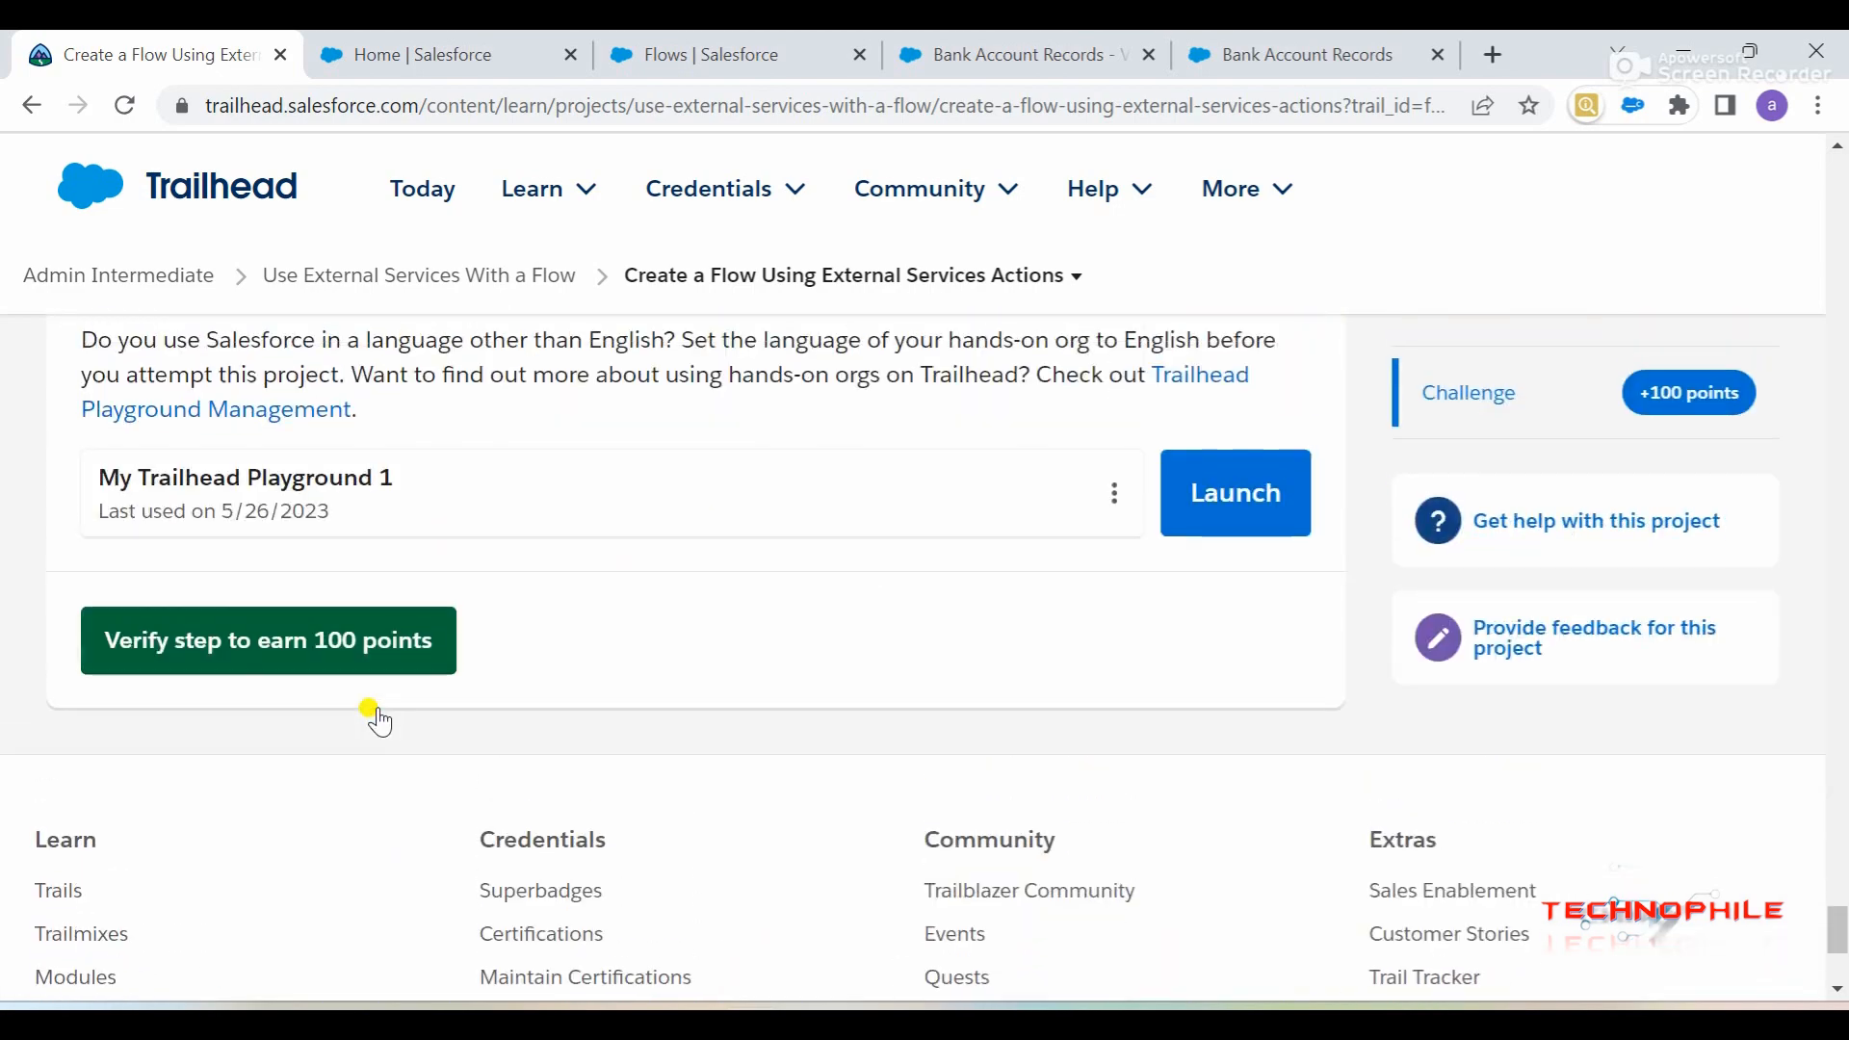
left_click(309, 644)
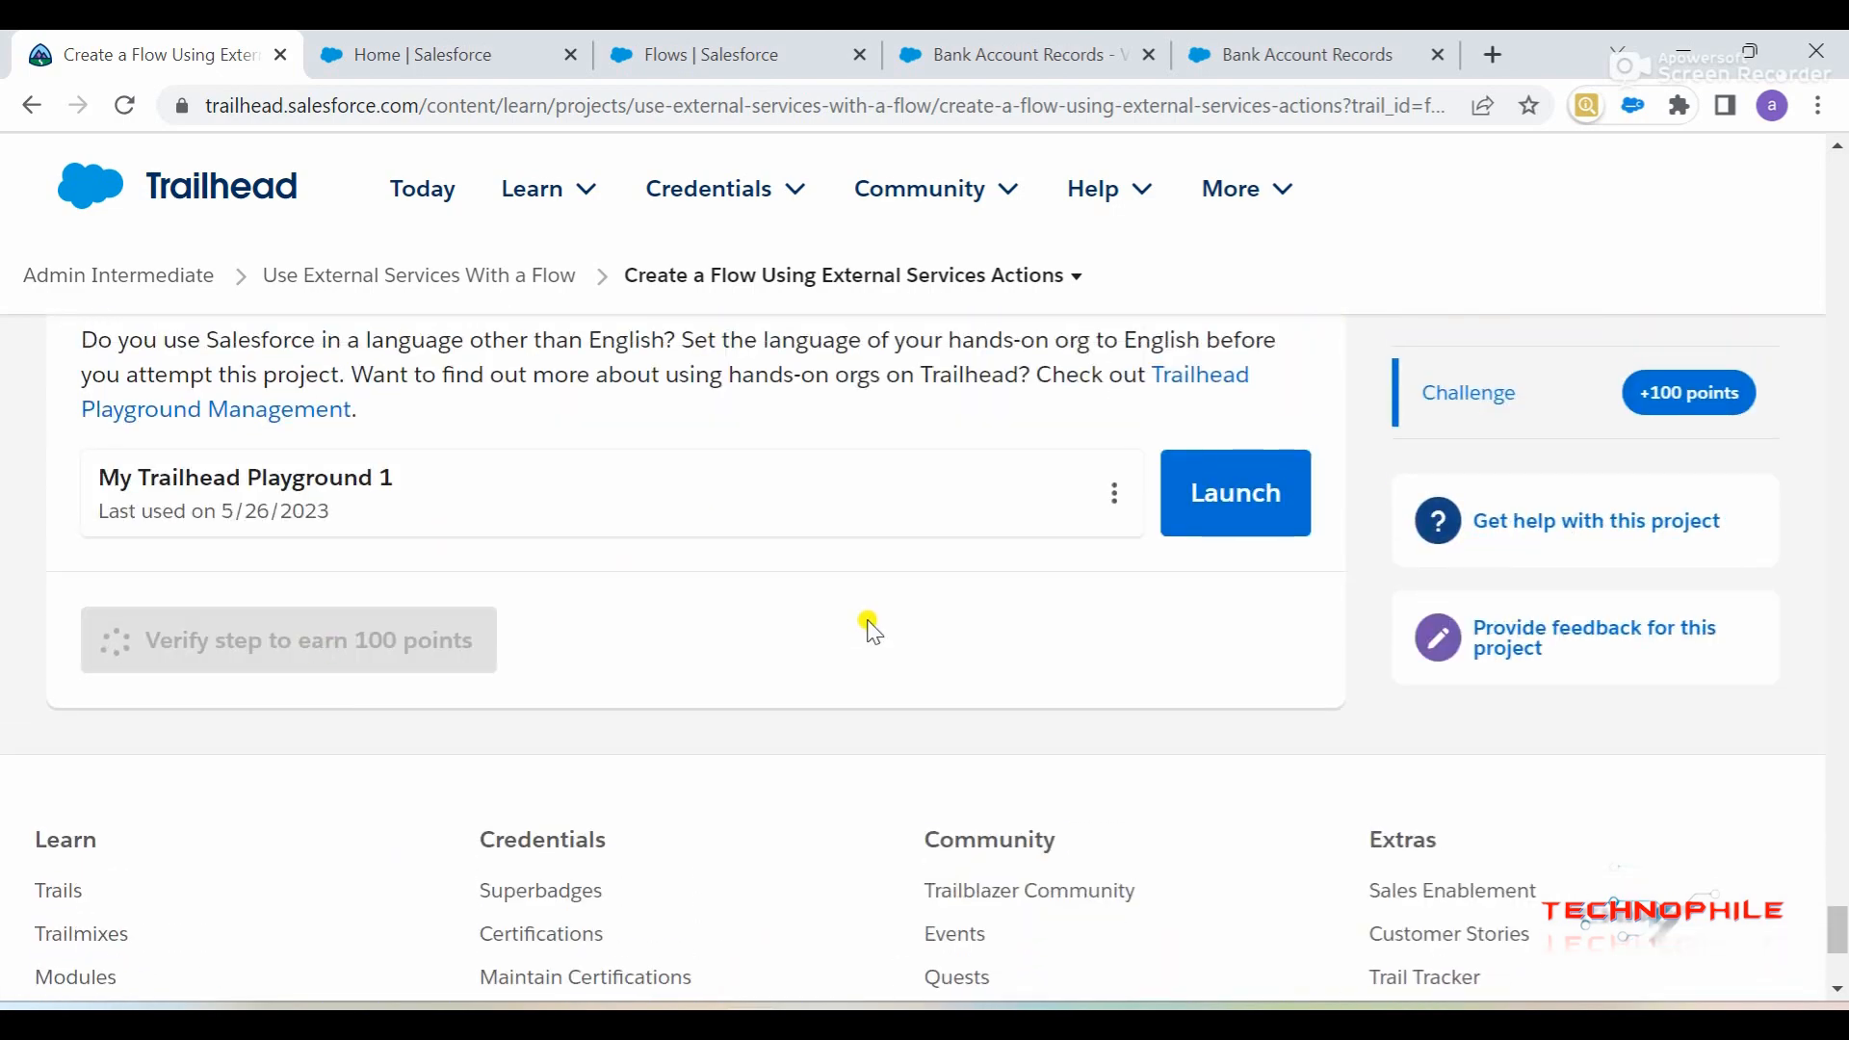